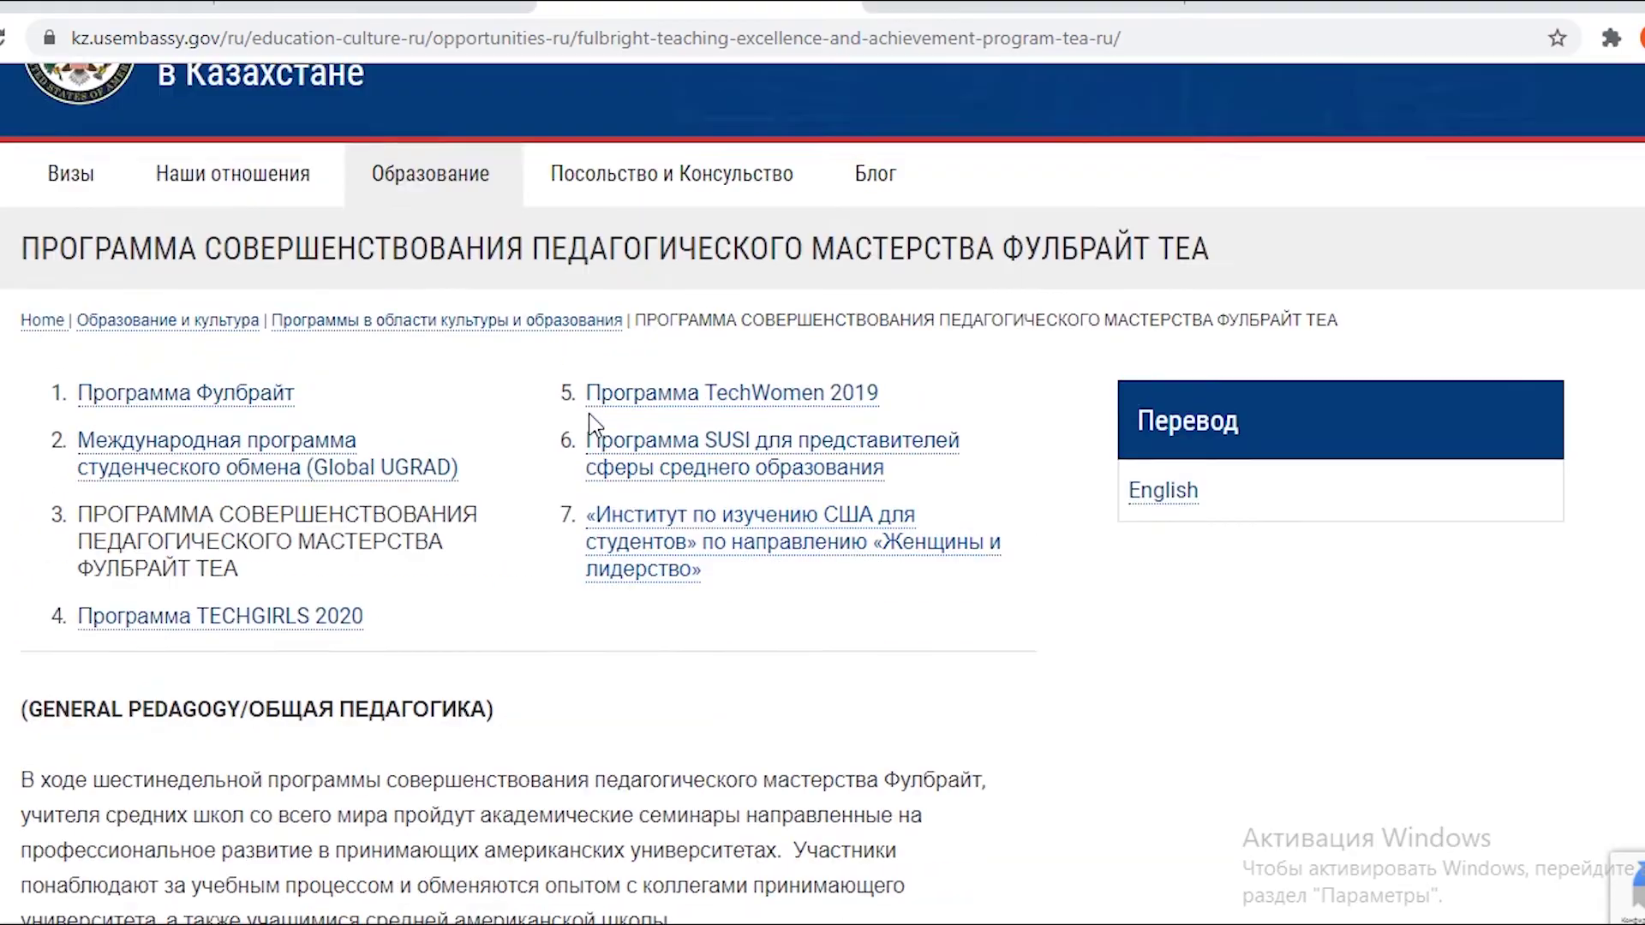
Open the linktr.ee/usinkz link from the embassy's Instagram profile in a new tab and view it.
{"action": "left_click", "coordinate": [943, 6]}
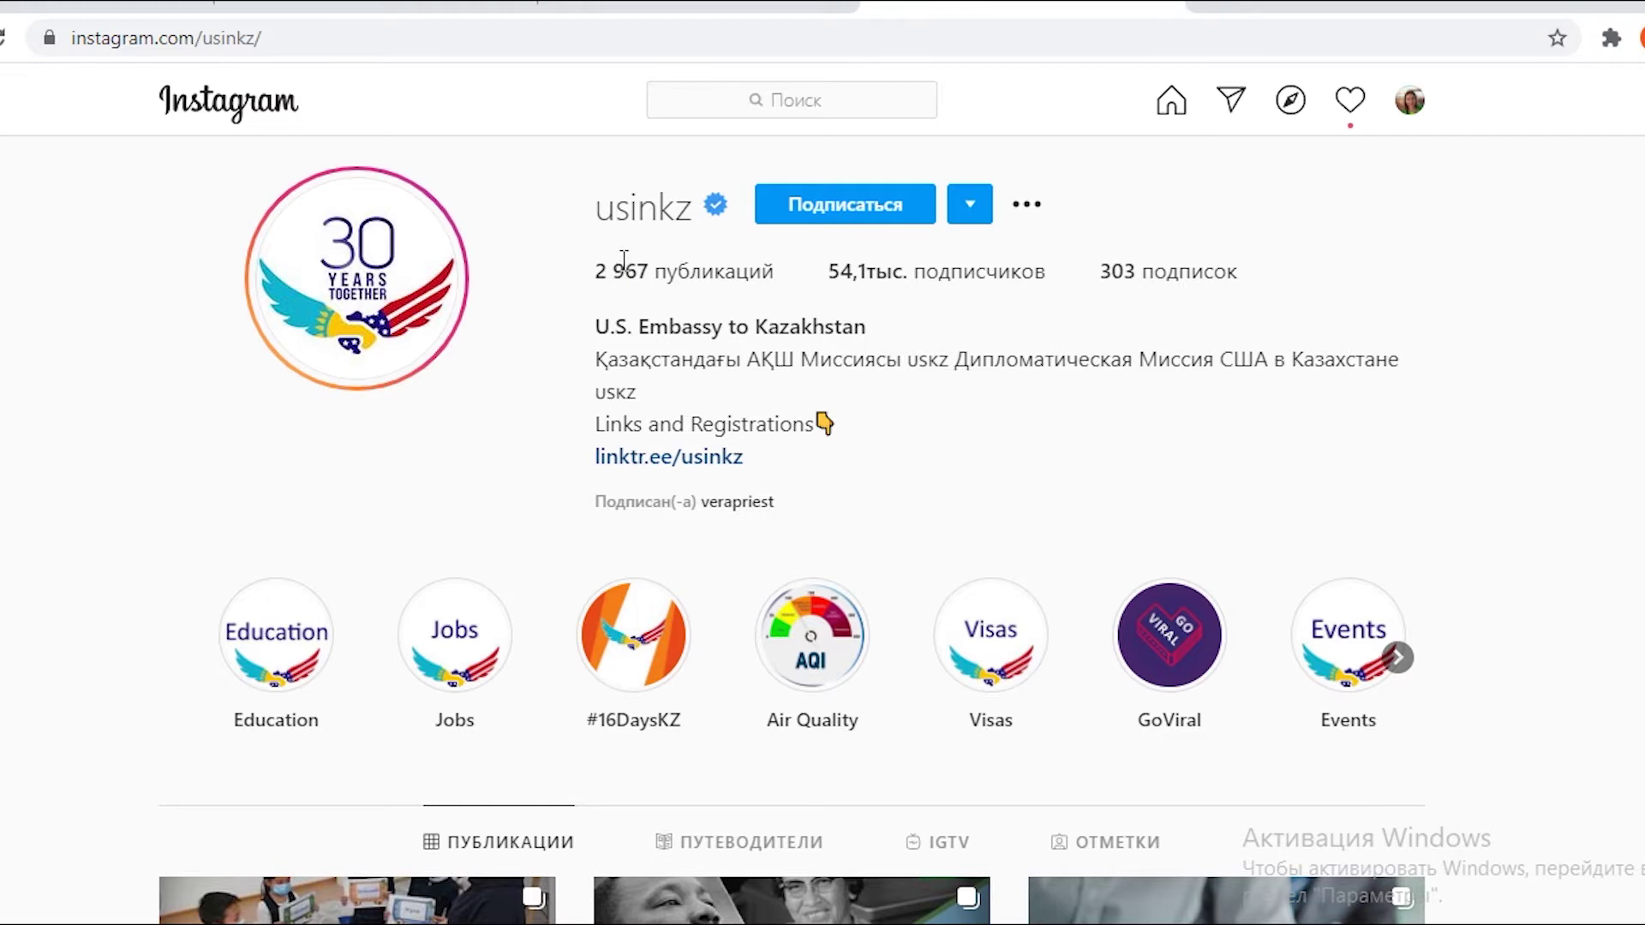
{"action": "right_click", "coordinate": [621, 456]}
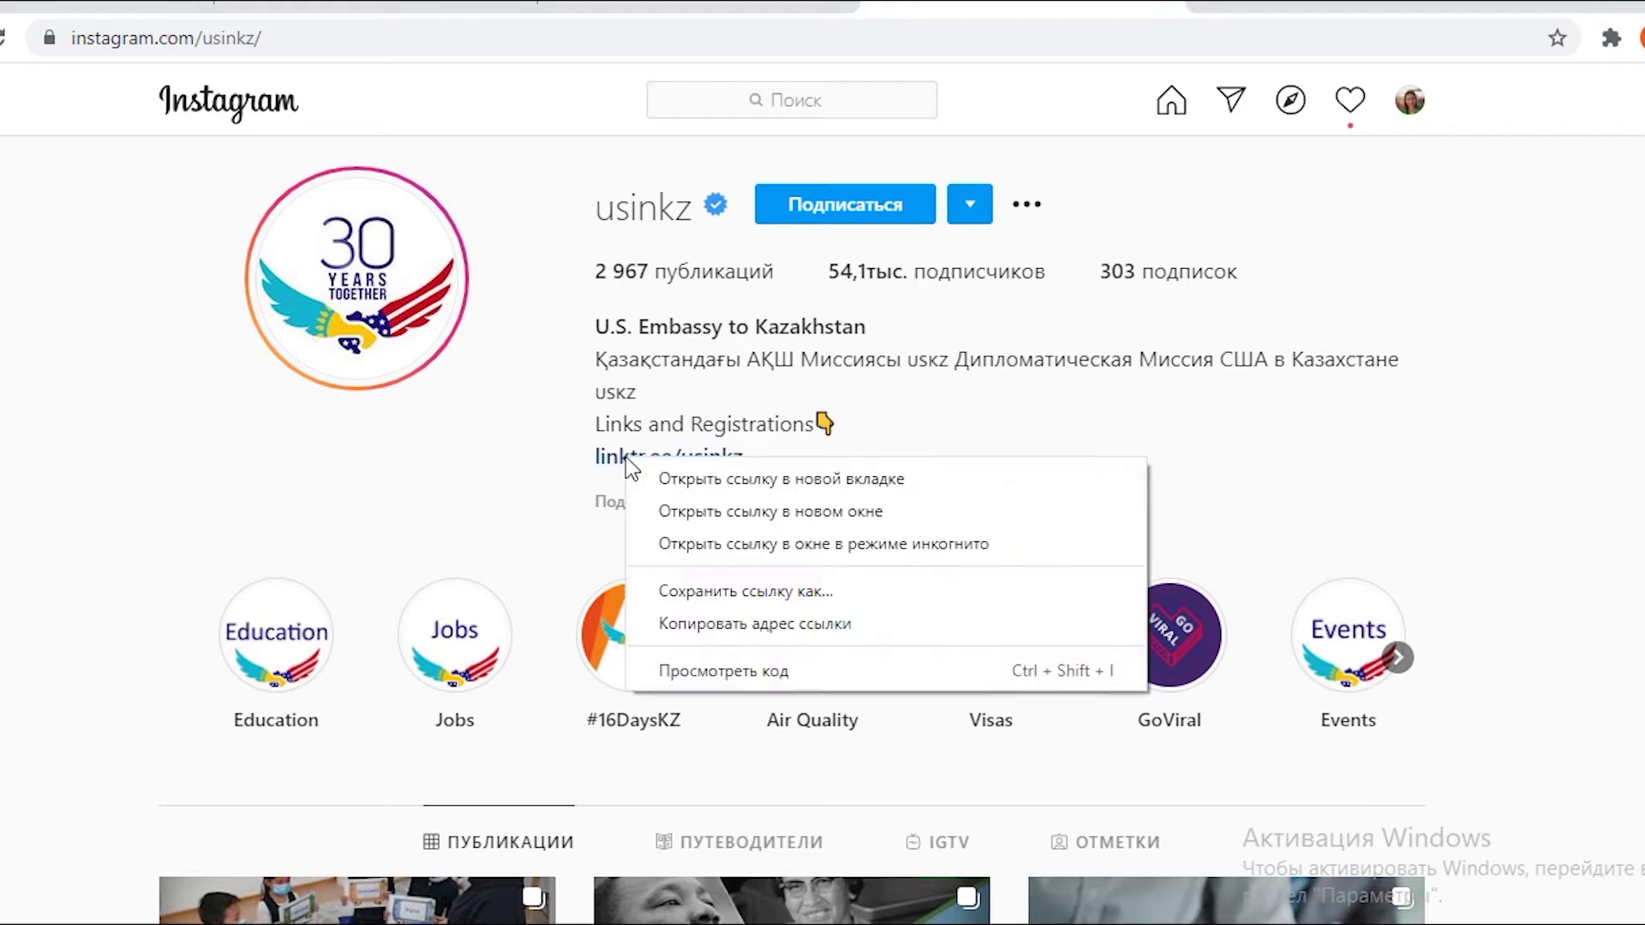
{"action": "left_click", "coordinate": [634, 475]}
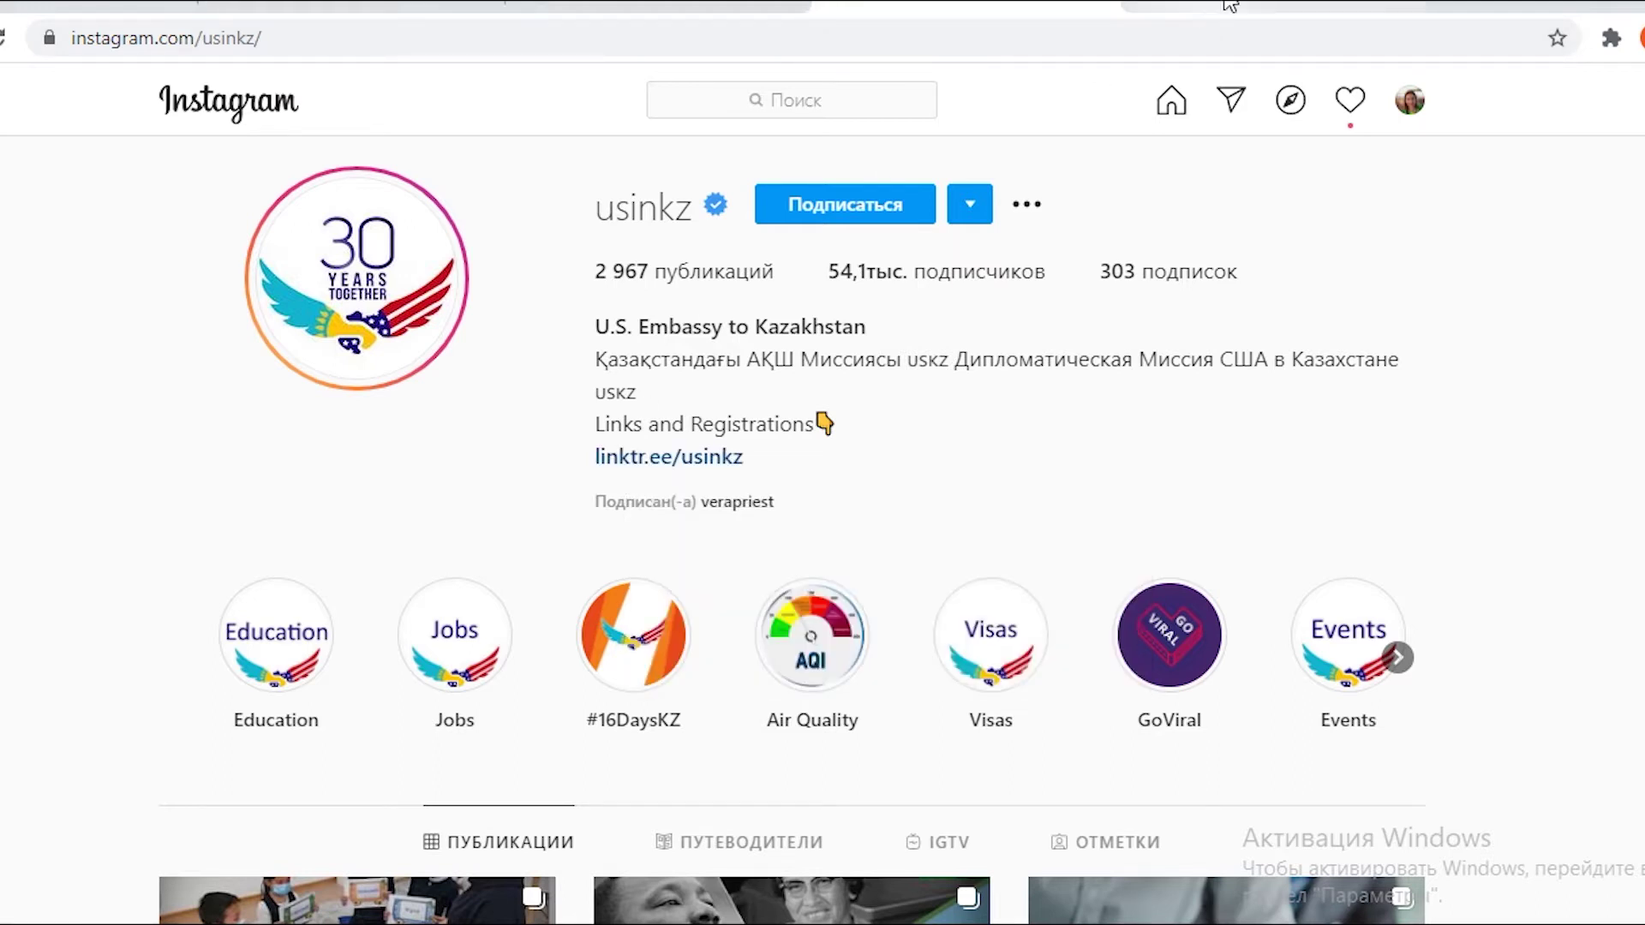
{"action": "left_click", "coordinate": [1225, 9]}
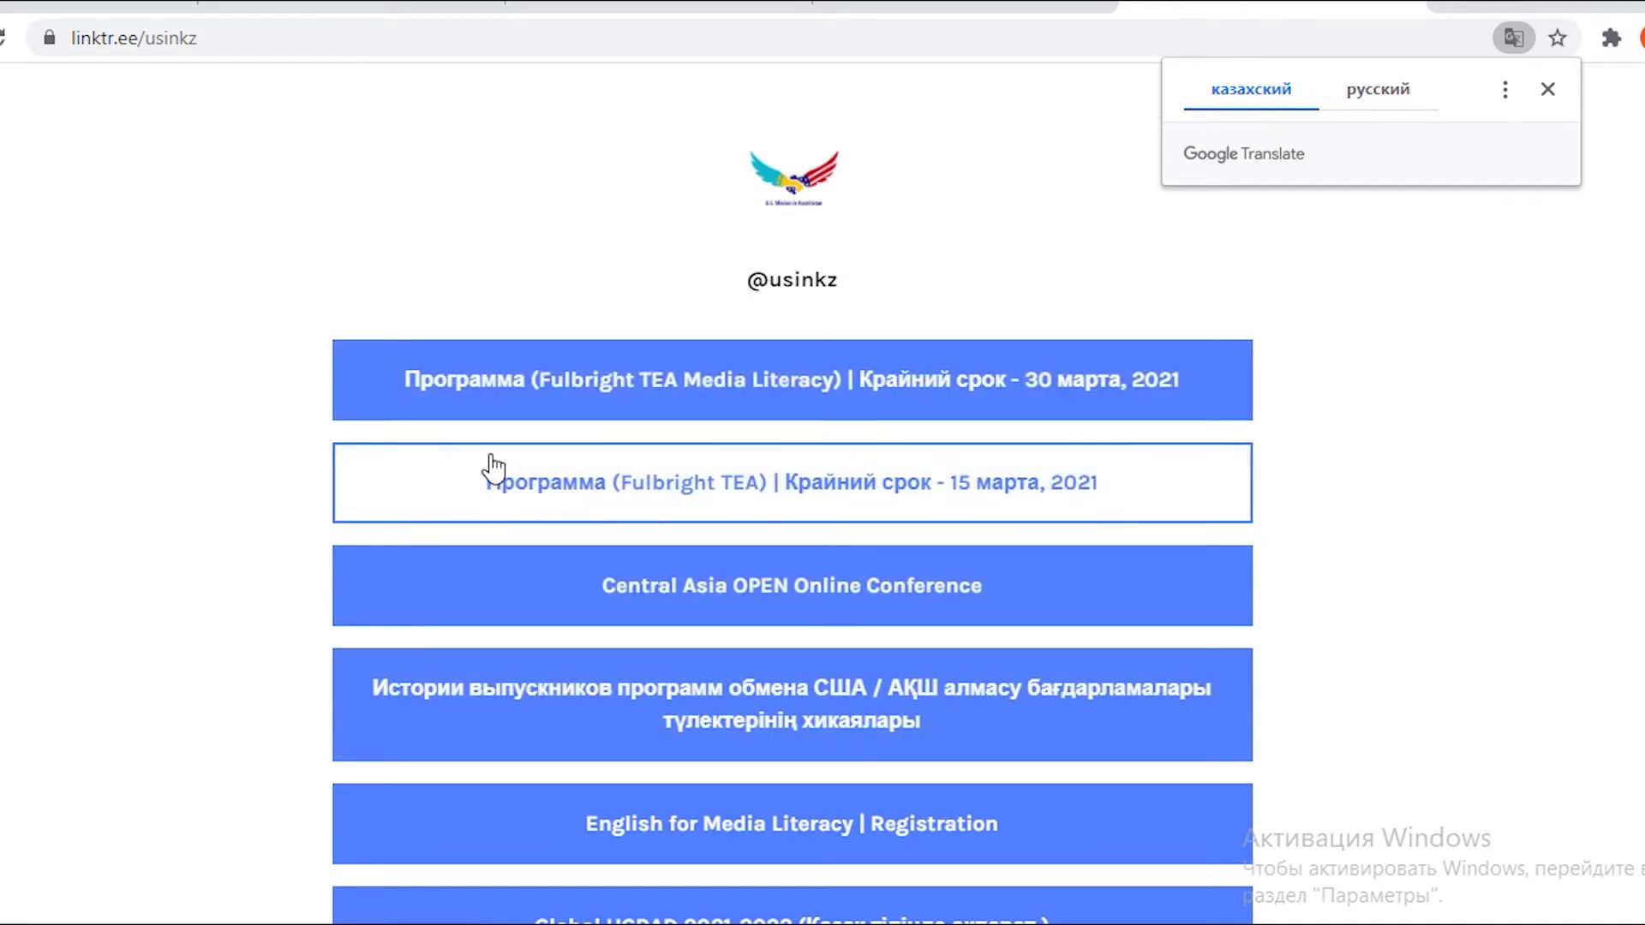
Follow the Linktree button 'Программа (Fulbright TEA)' to the fulbright.irex.org login page.
{"action": "scroll", "coordinate": [244, 378], "scroll_direction": "down", "scroll_amount": 5}
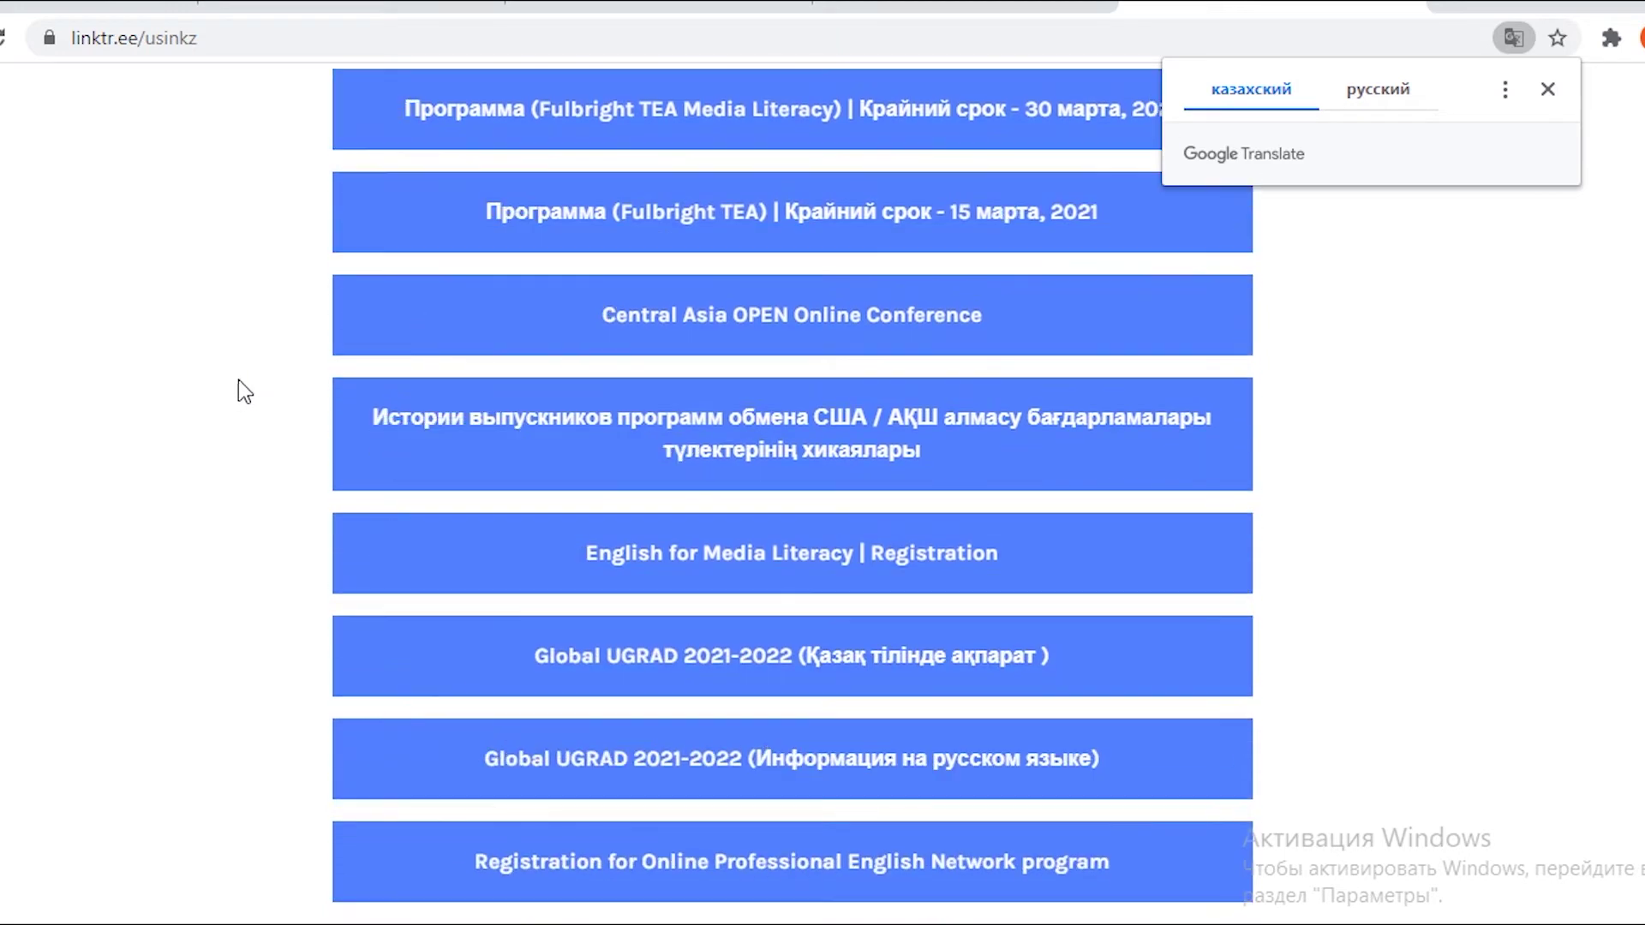
{"action": "scroll", "coordinate": [234, 403], "scroll_direction": "down", "scroll_amount": 10}
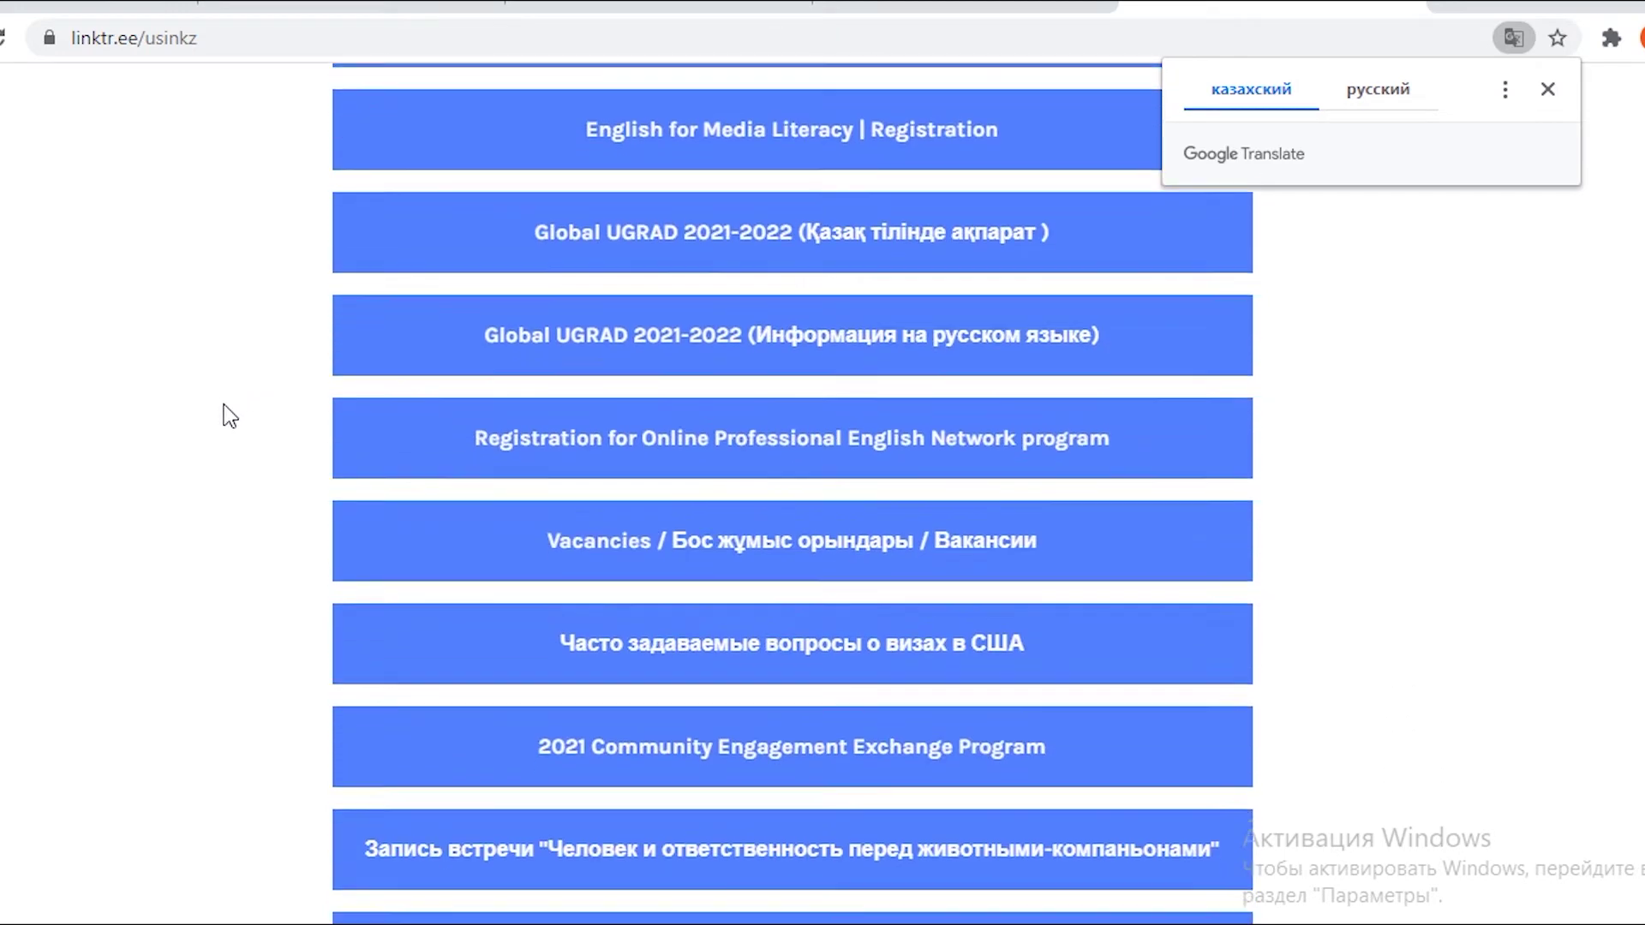
{"action": "scroll", "coordinate": [227, 419], "scroll_direction": "down", "scroll_amount": 3}
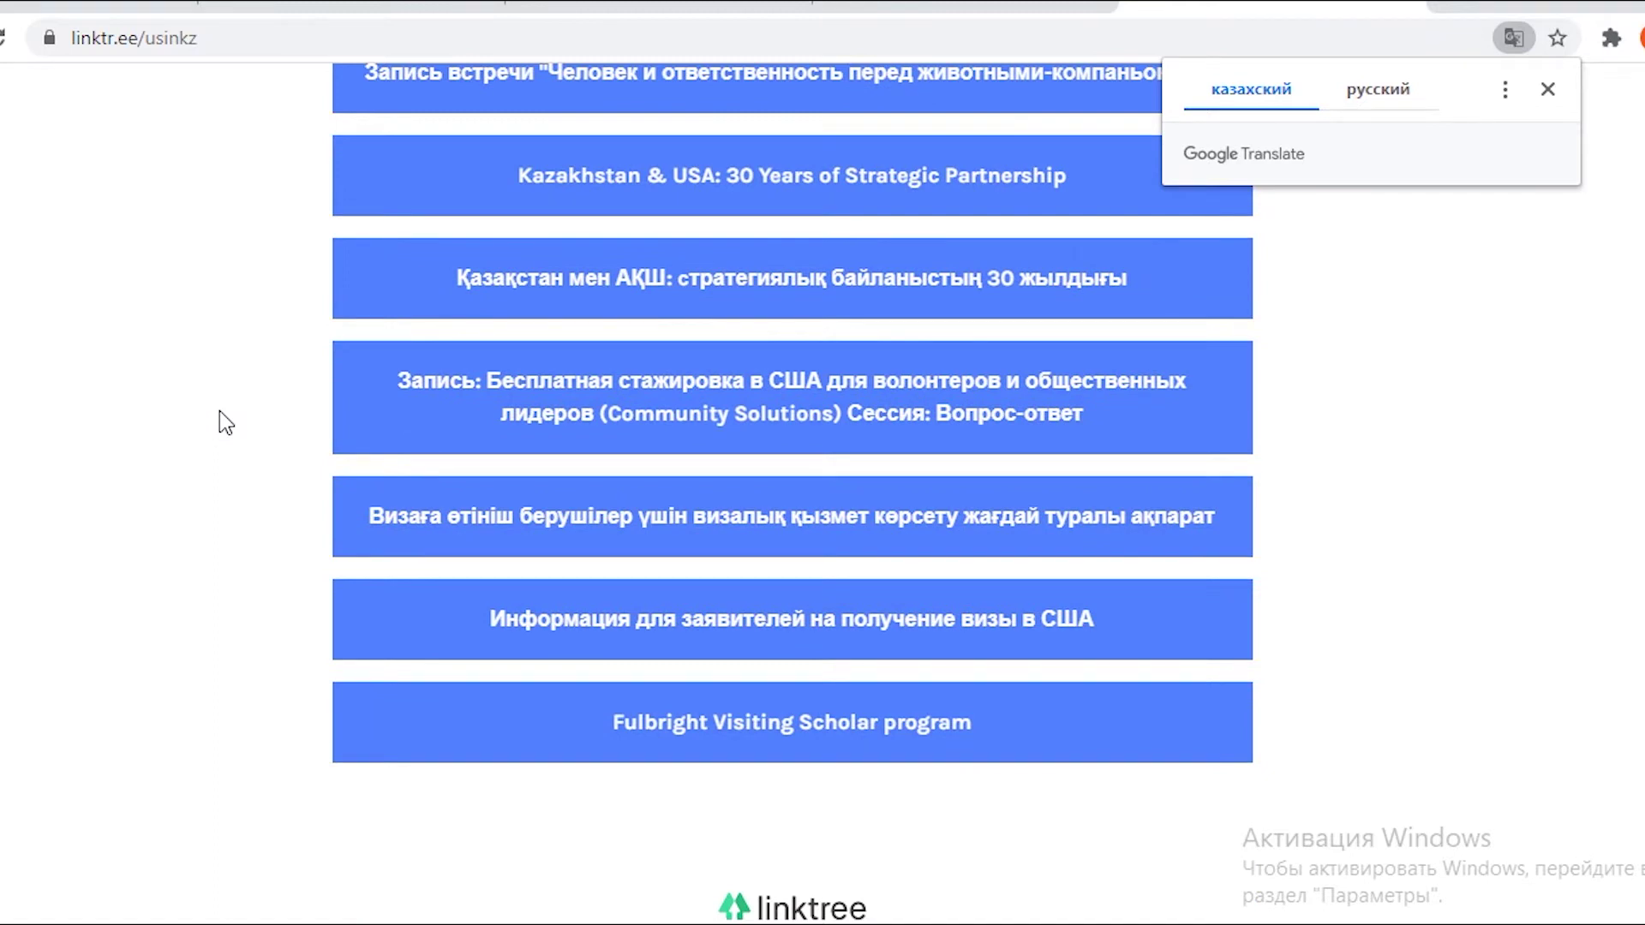
{"action": "scroll", "coordinate": [219, 409], "scroll_direction": "up", "scroll_amount": 10}
{"action": "scroll", "coordinate": [224, 413], "scroll_direction": "down", "scroll_amount": 7}
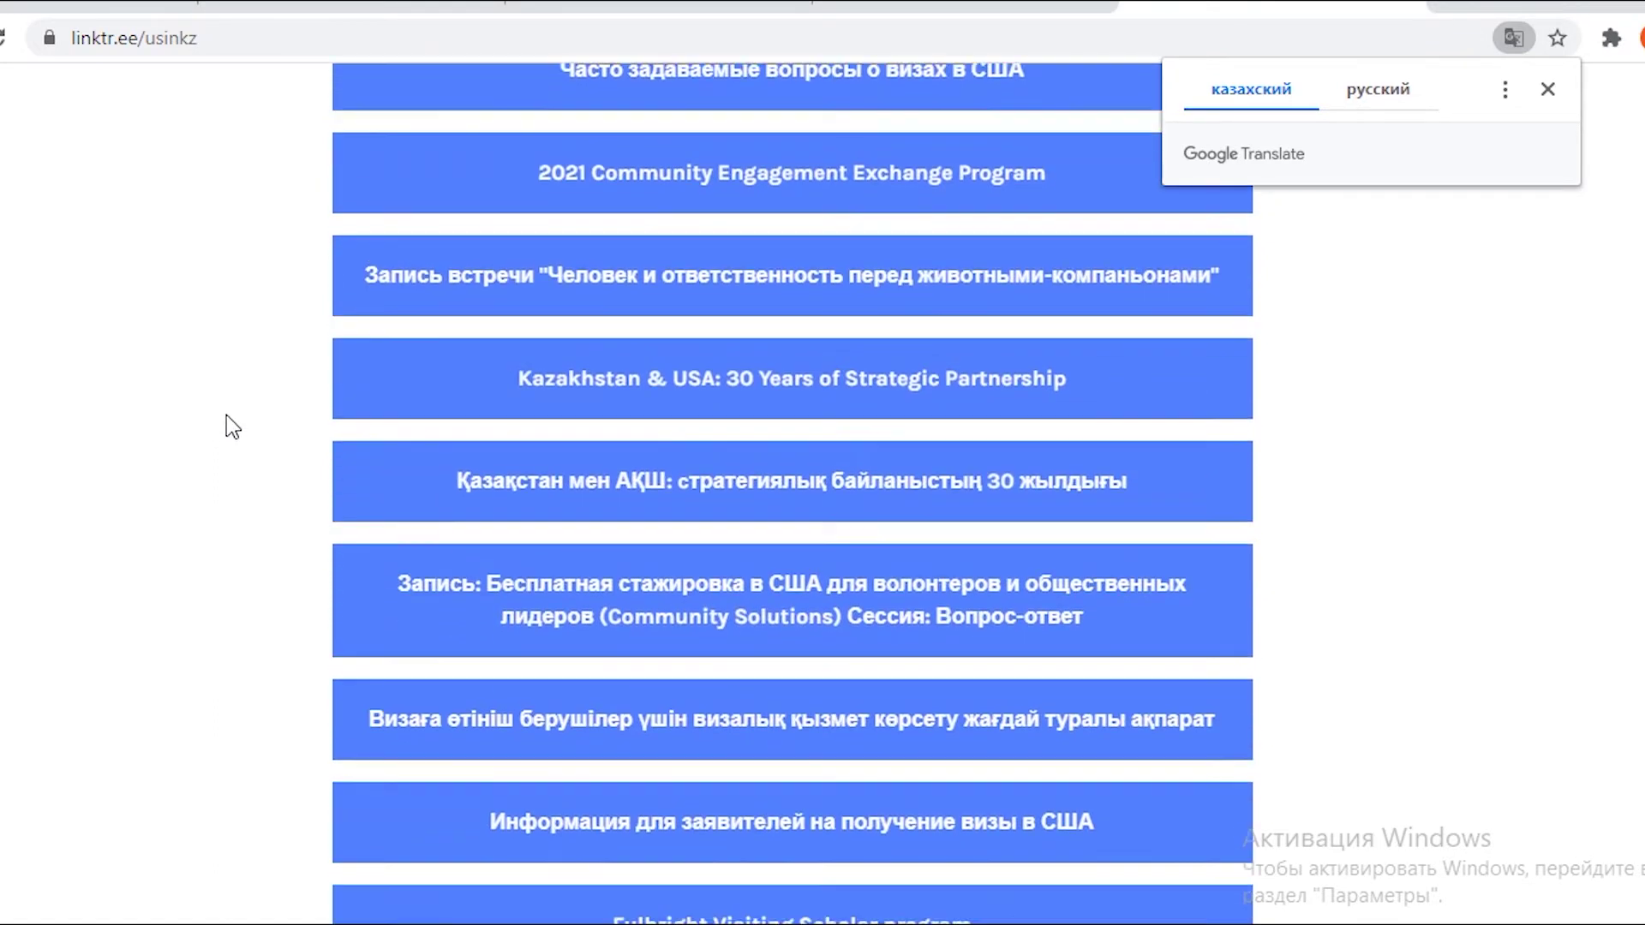
{"action": "scroll", "coordinate": [224, 420], "scroll_direction": "down", "scroll_amount": 3}
{"action": "scroll", "coordinate": [229, 422], "scroll_direction": "up", "scroll_amount": 8}
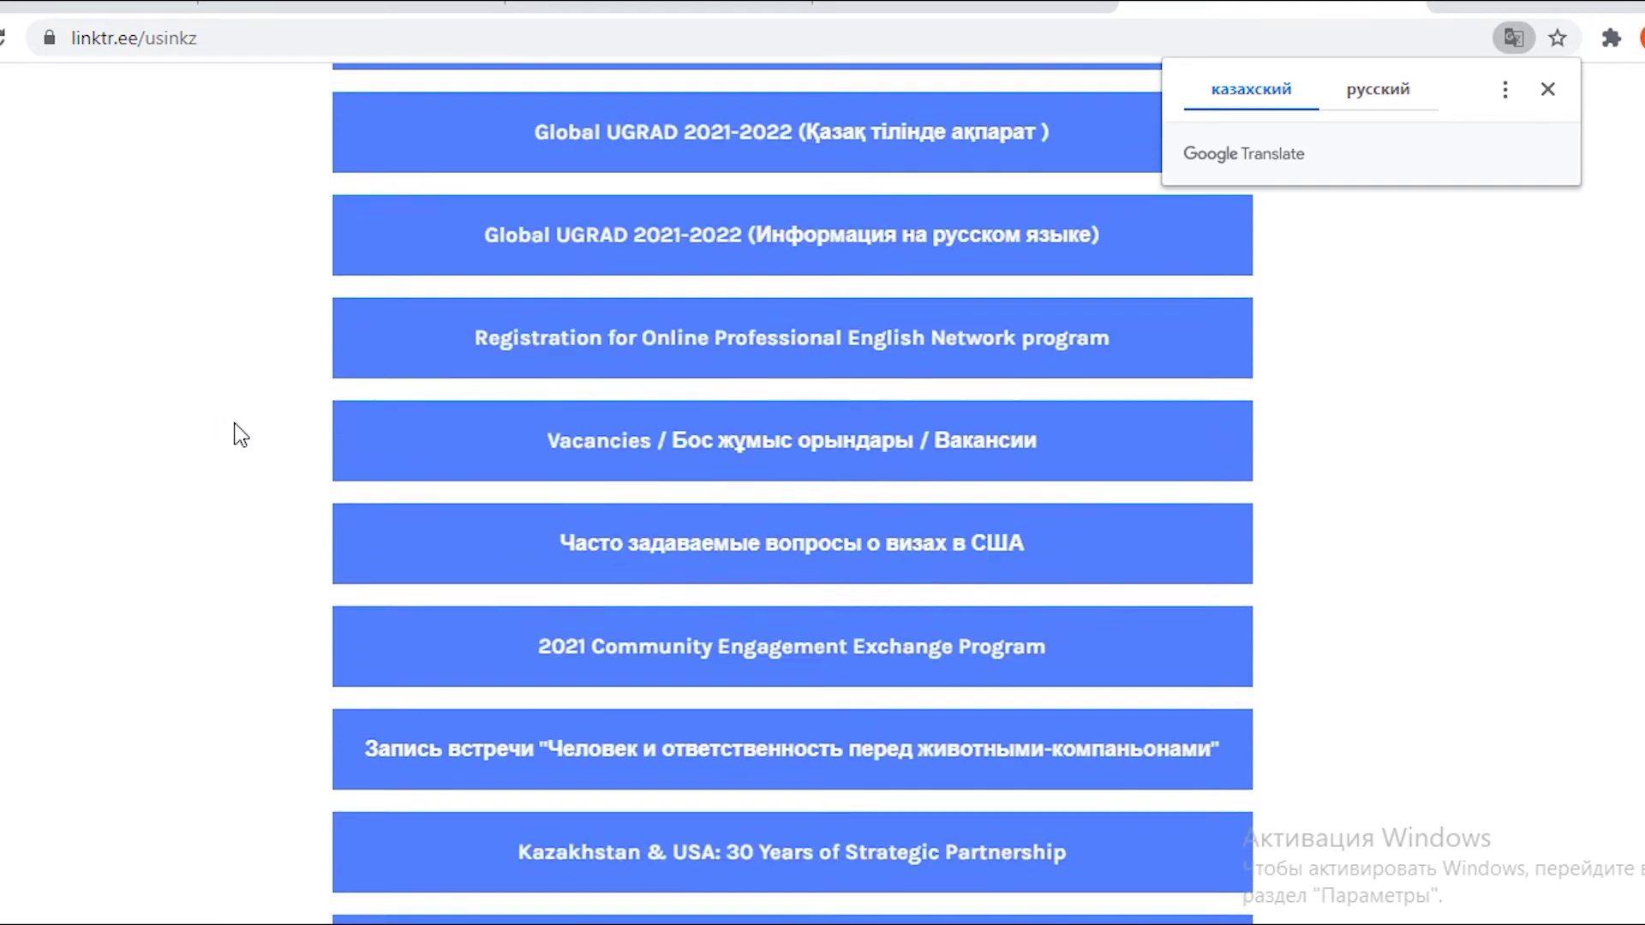
{"action": "scroll", "coordinate": [235, 423], "scroll_direction": "up", "scroll_amount": 9}
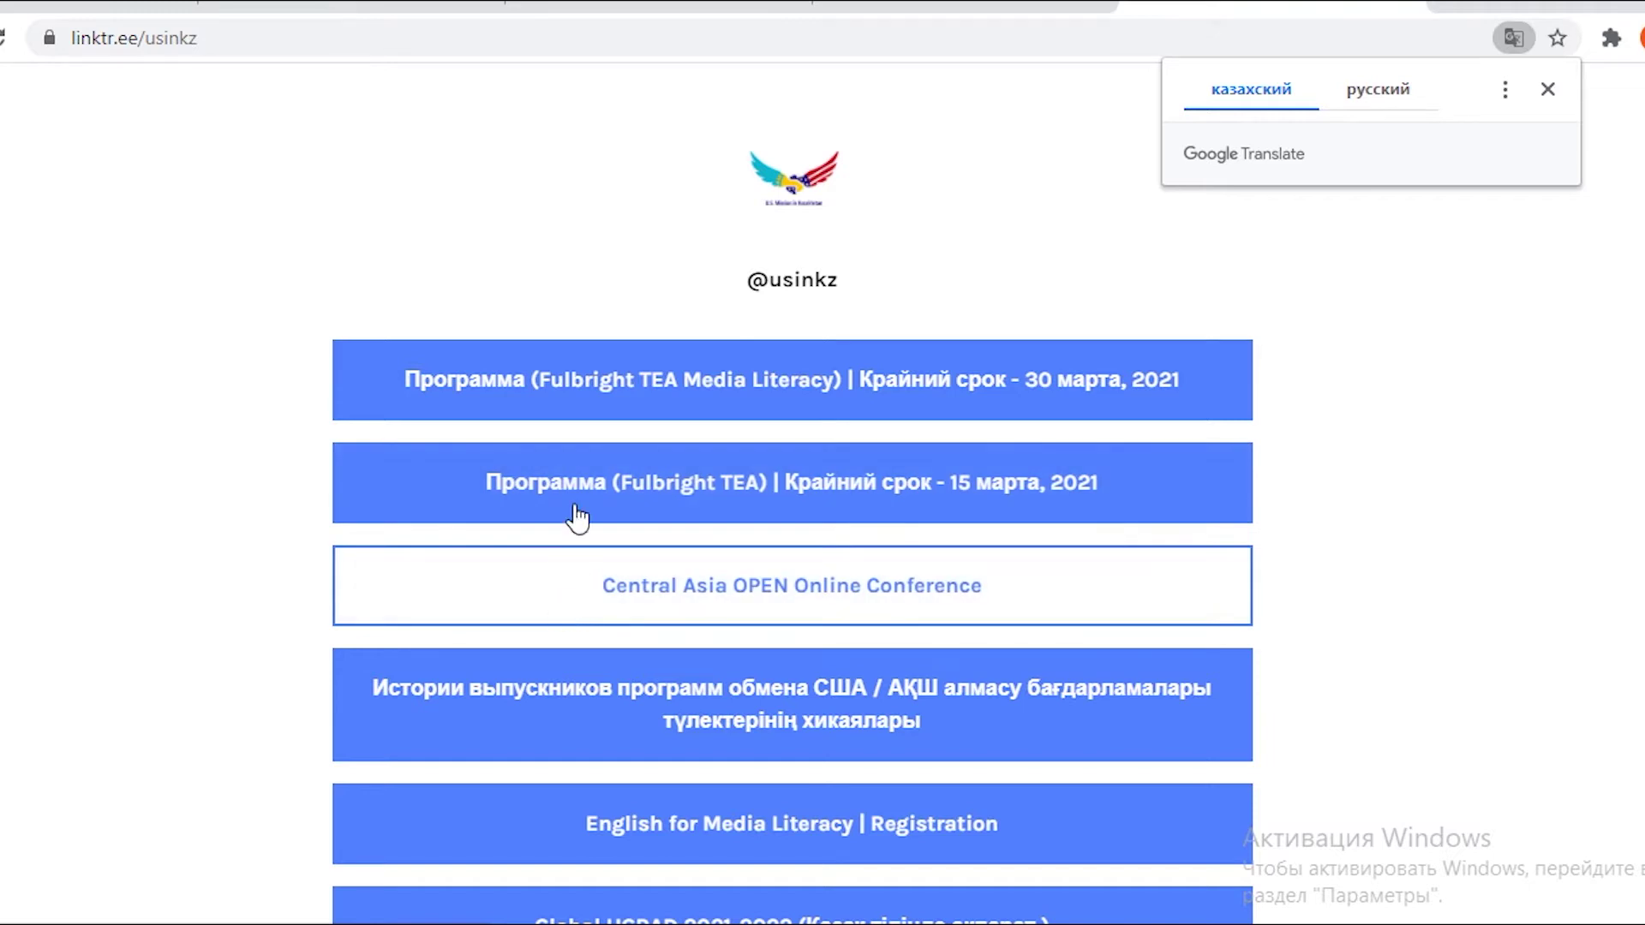
{"action": "left_click", "coordinate": [577, 506]}
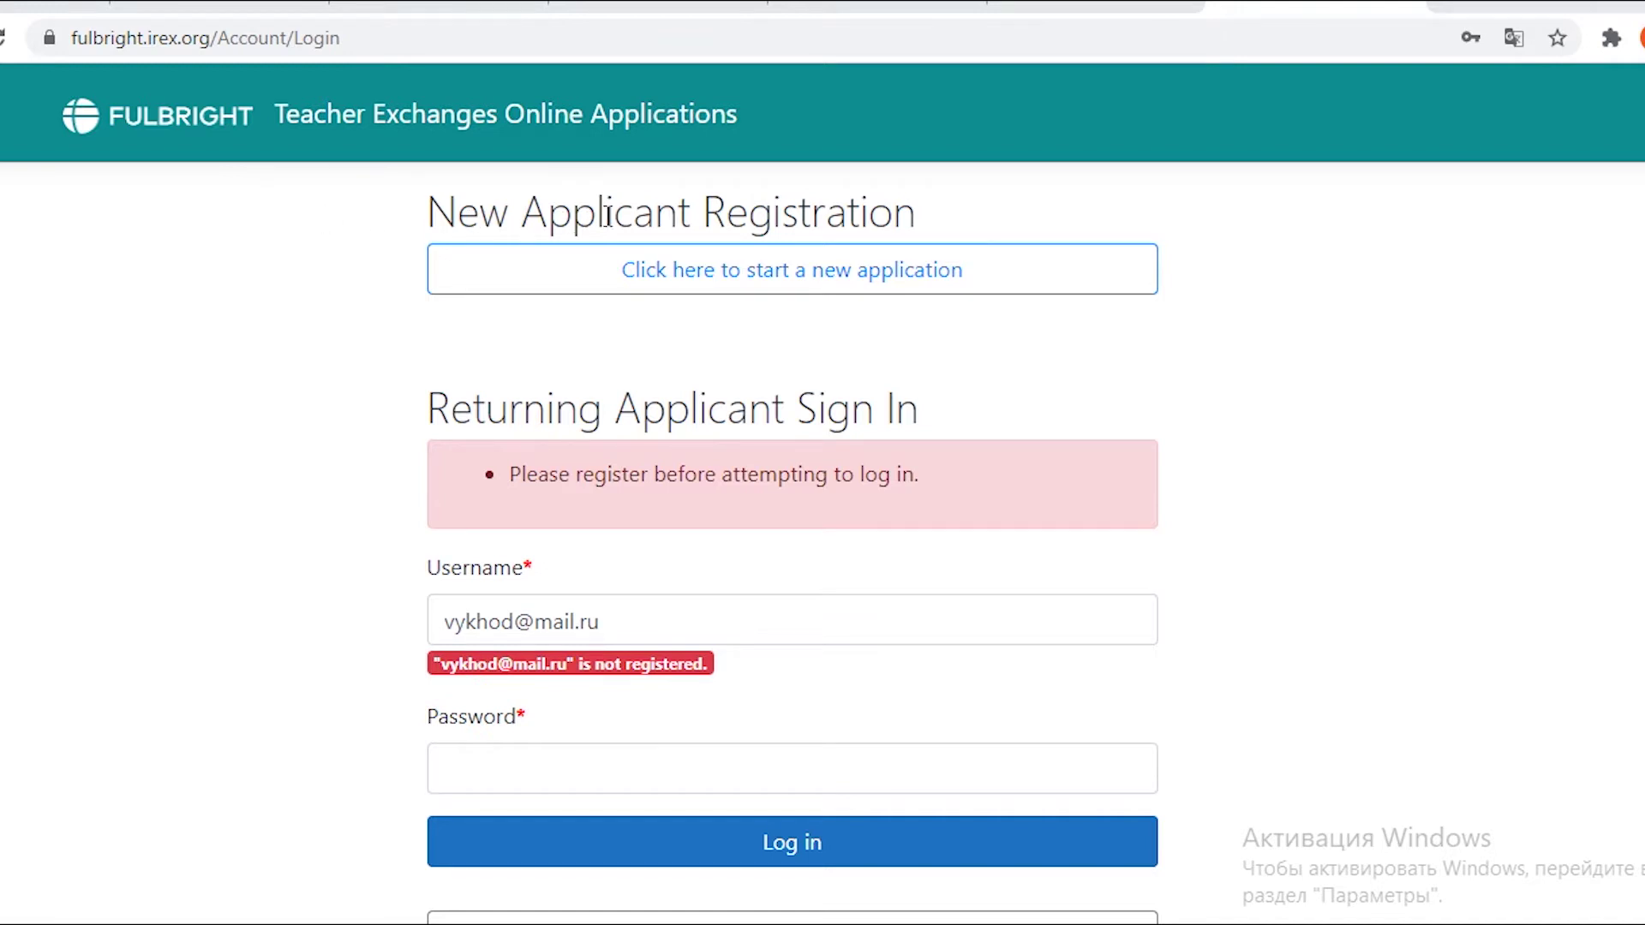
Start a new application, certify it as your own work and consent to personal data use.
{"action": "left_click", "coordinate": [753, 271]}
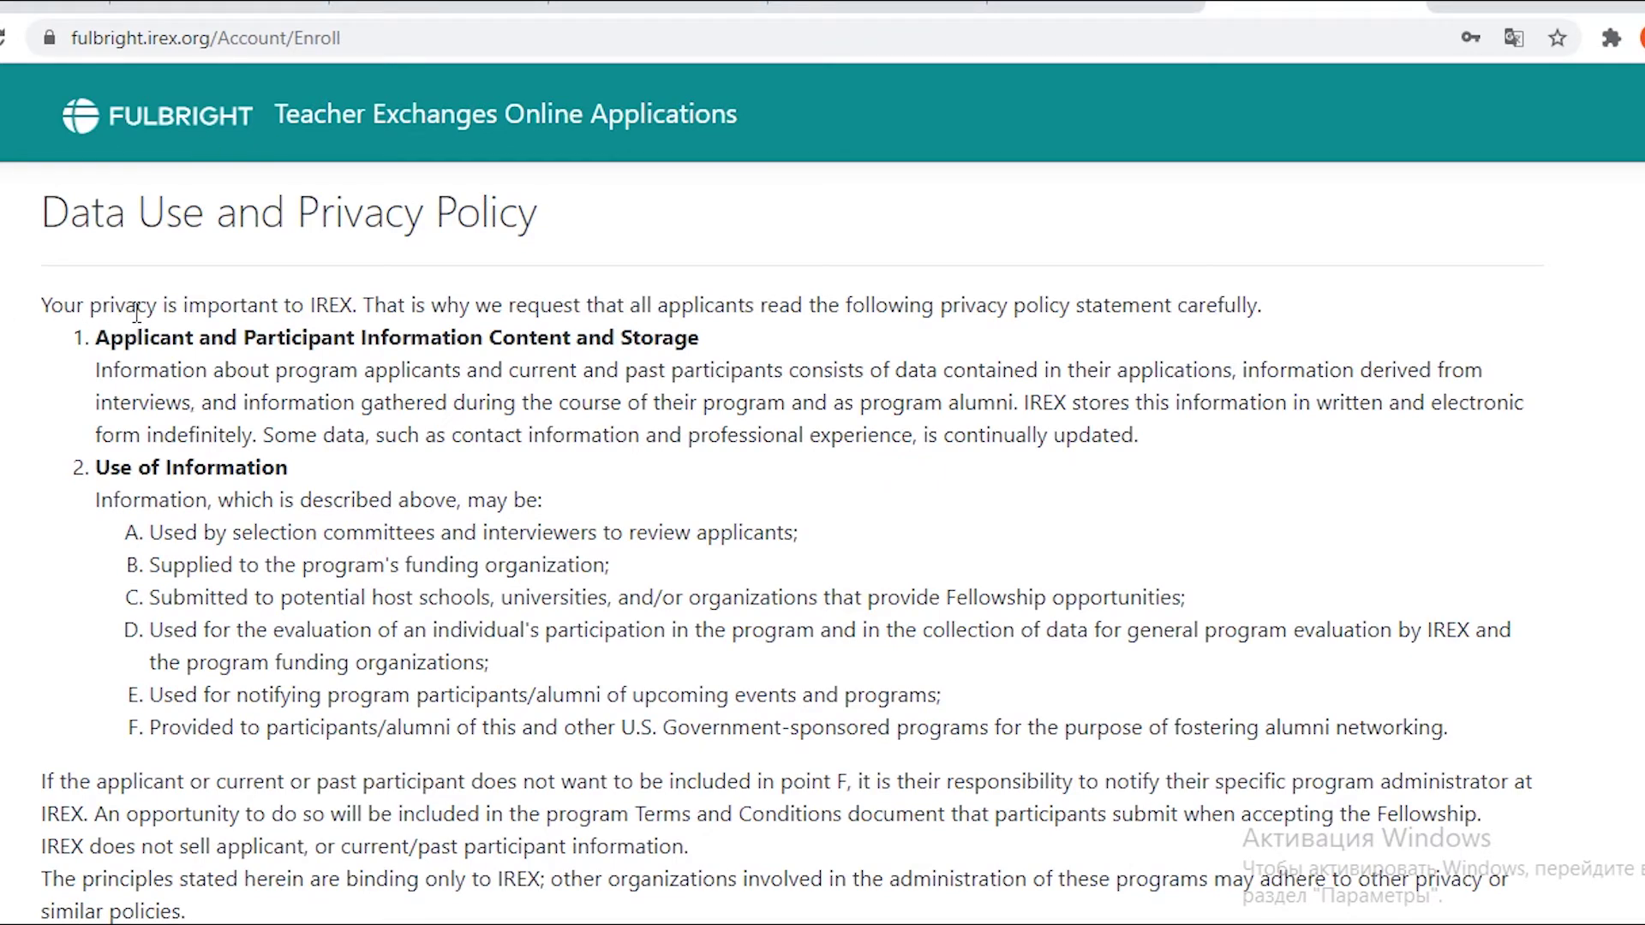
{"action": "scroll", "coordinate": [136, 311], "scroll_direction": "down", "scroll_amount": 20}
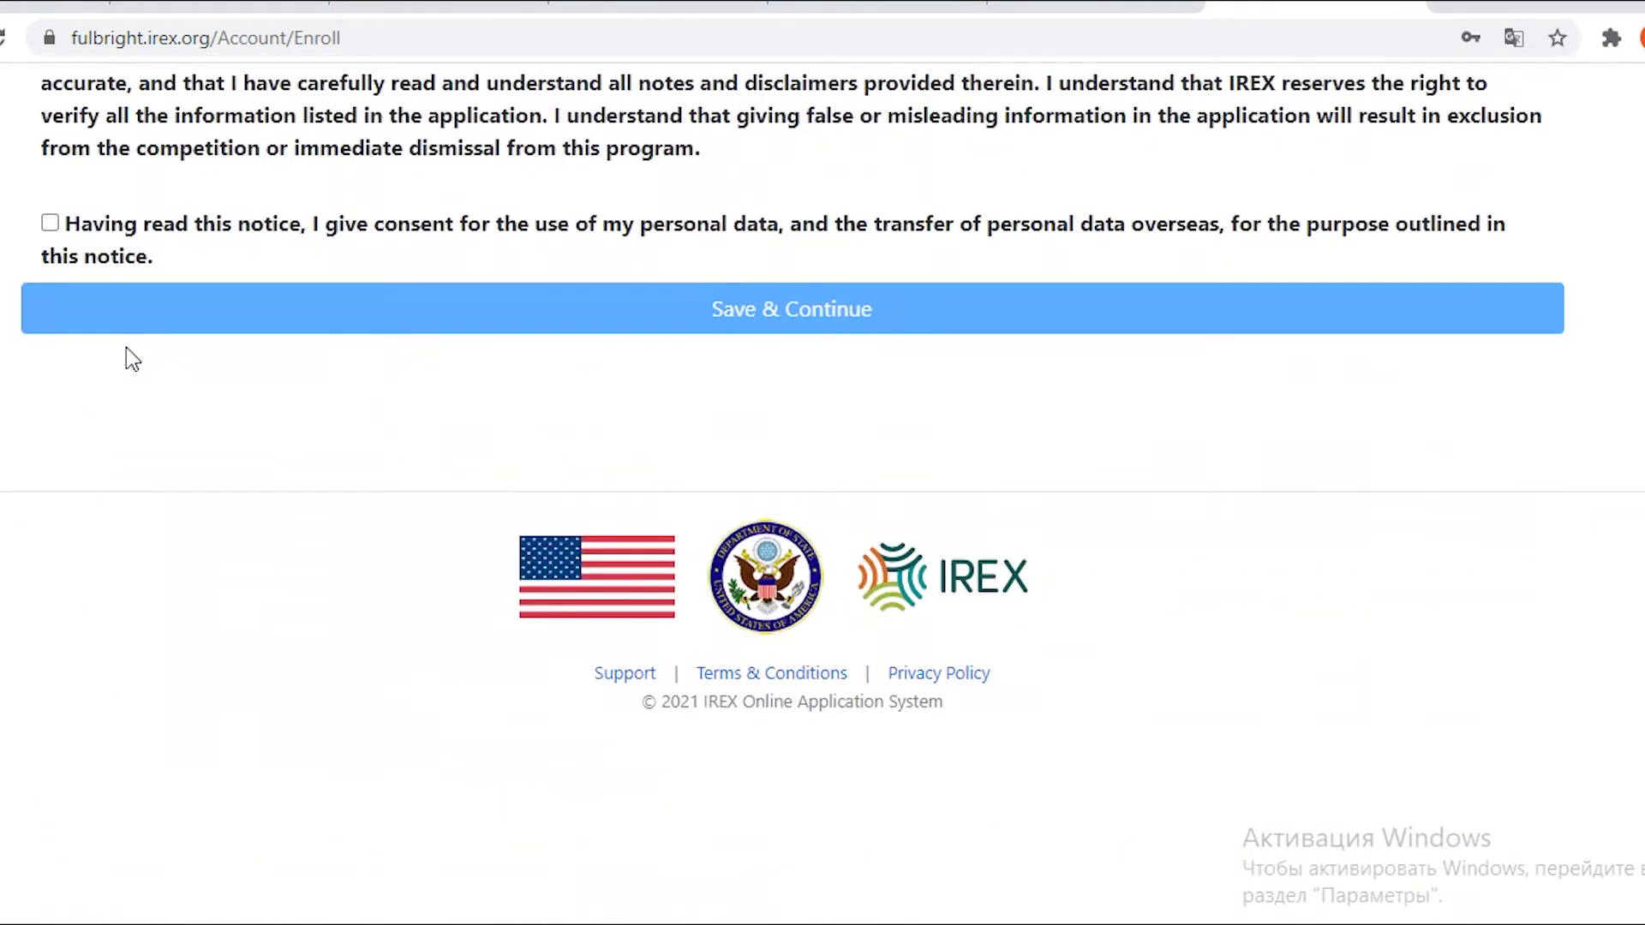
{"action": "scroll", "coordinate": [126, 349], "scroll_direction": "up", "scroll_amount": 3}
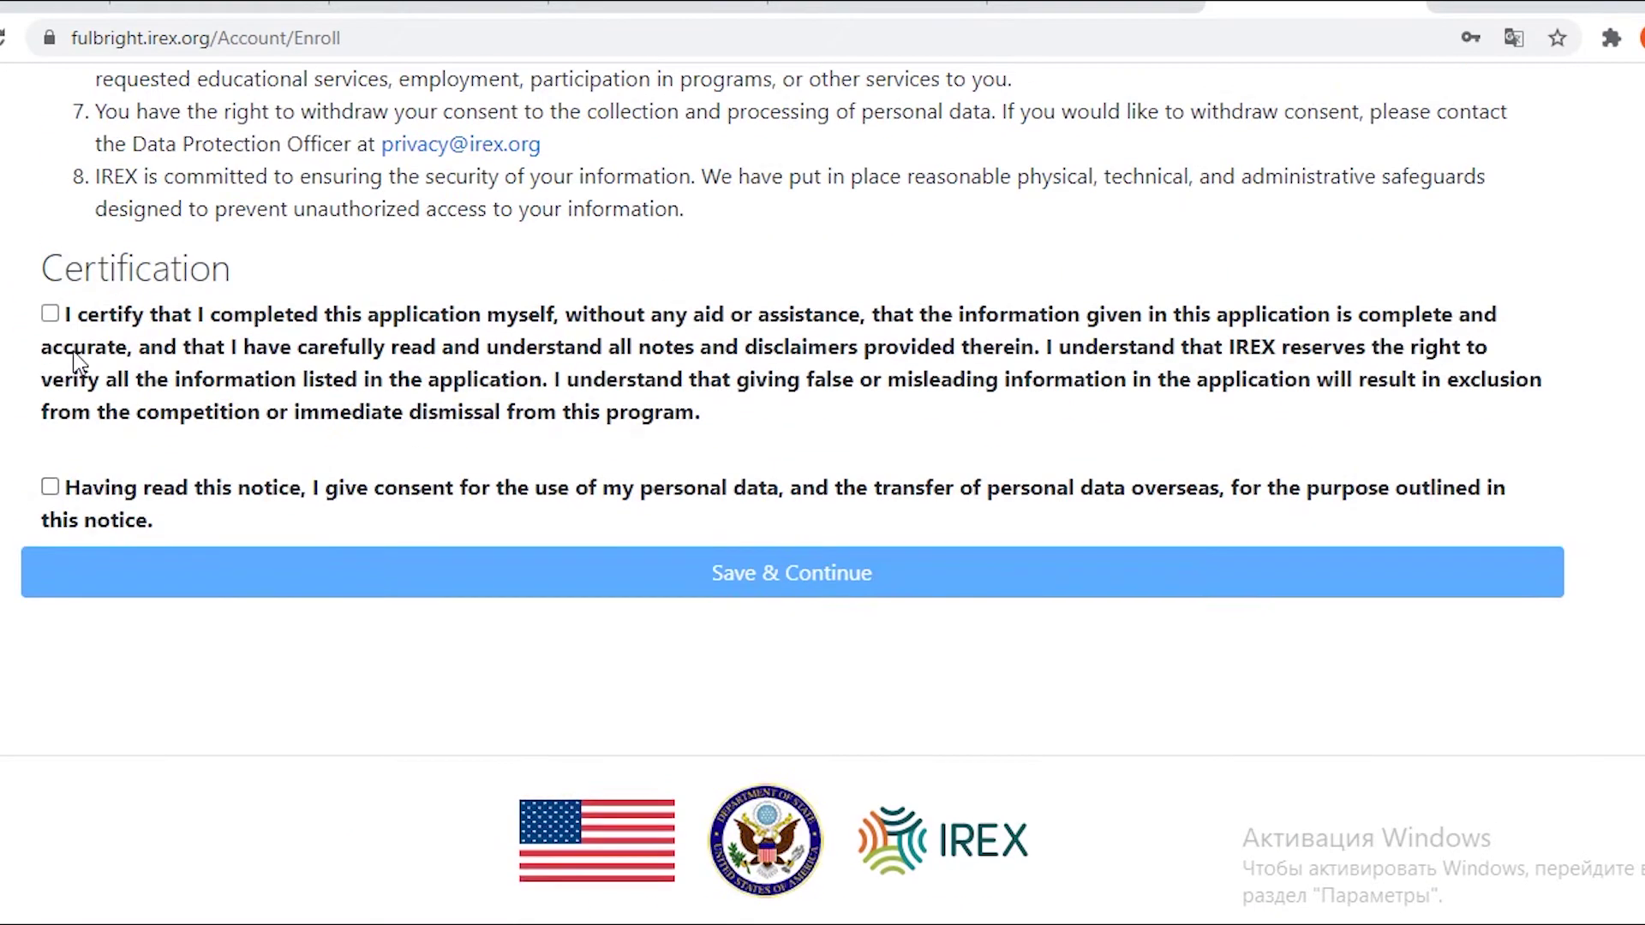
{"action": "left_click", "coordinate": [50, 322]}
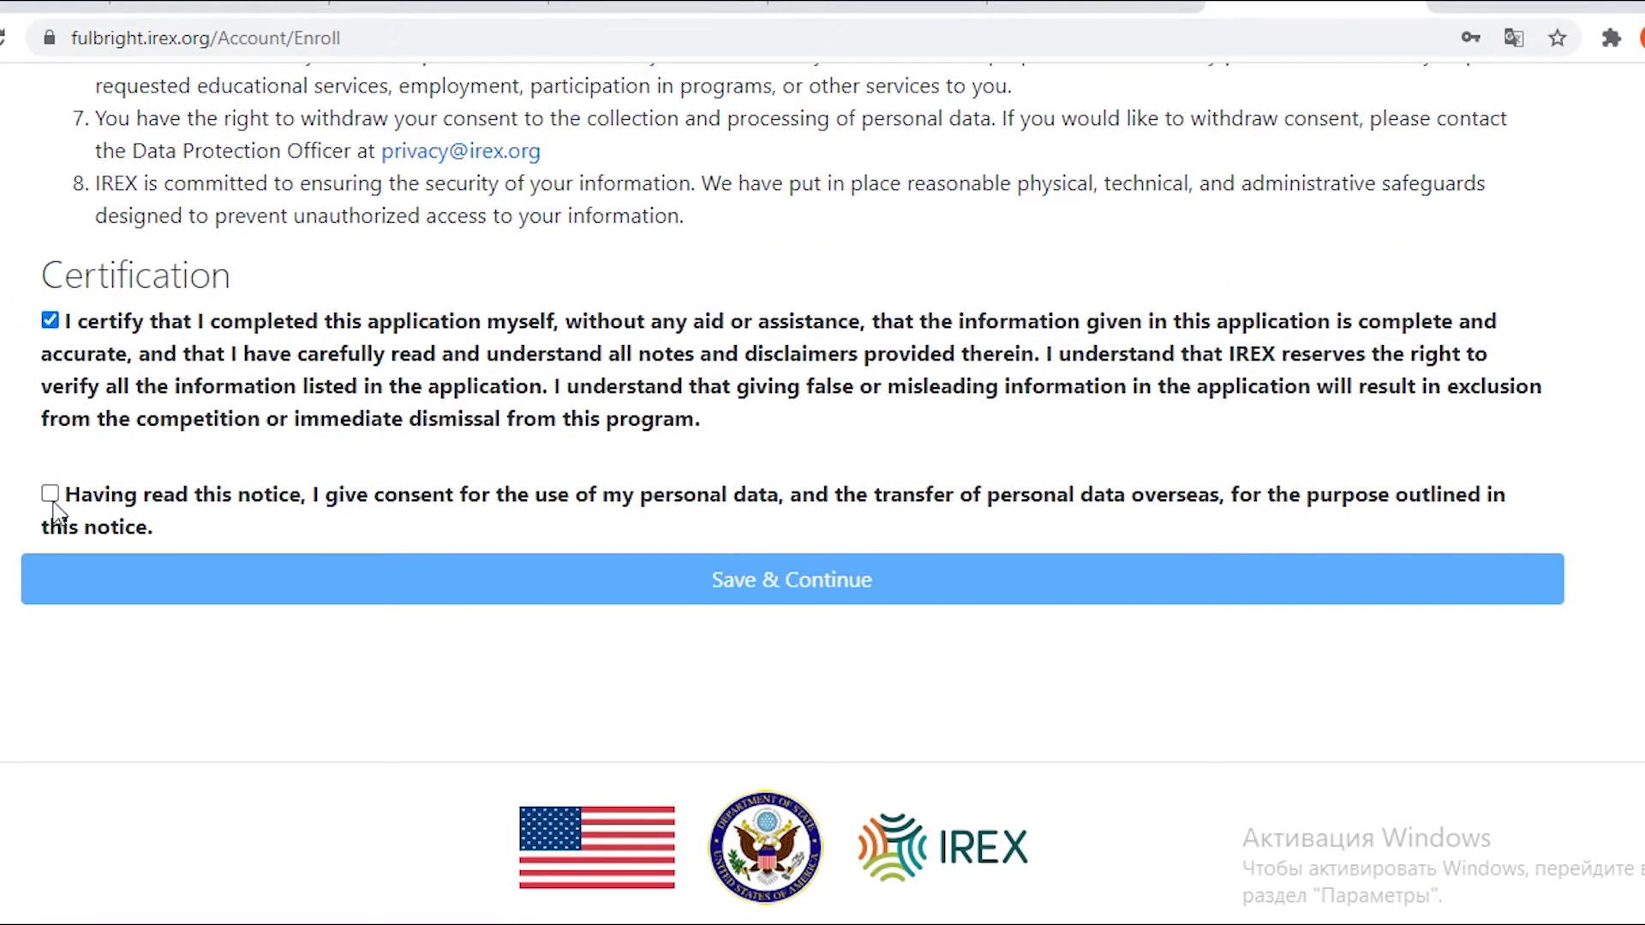
{"action": "left_click", "coordinate": [50, 494]}
{"action": "left_click", "coordinate": [721, 591]}
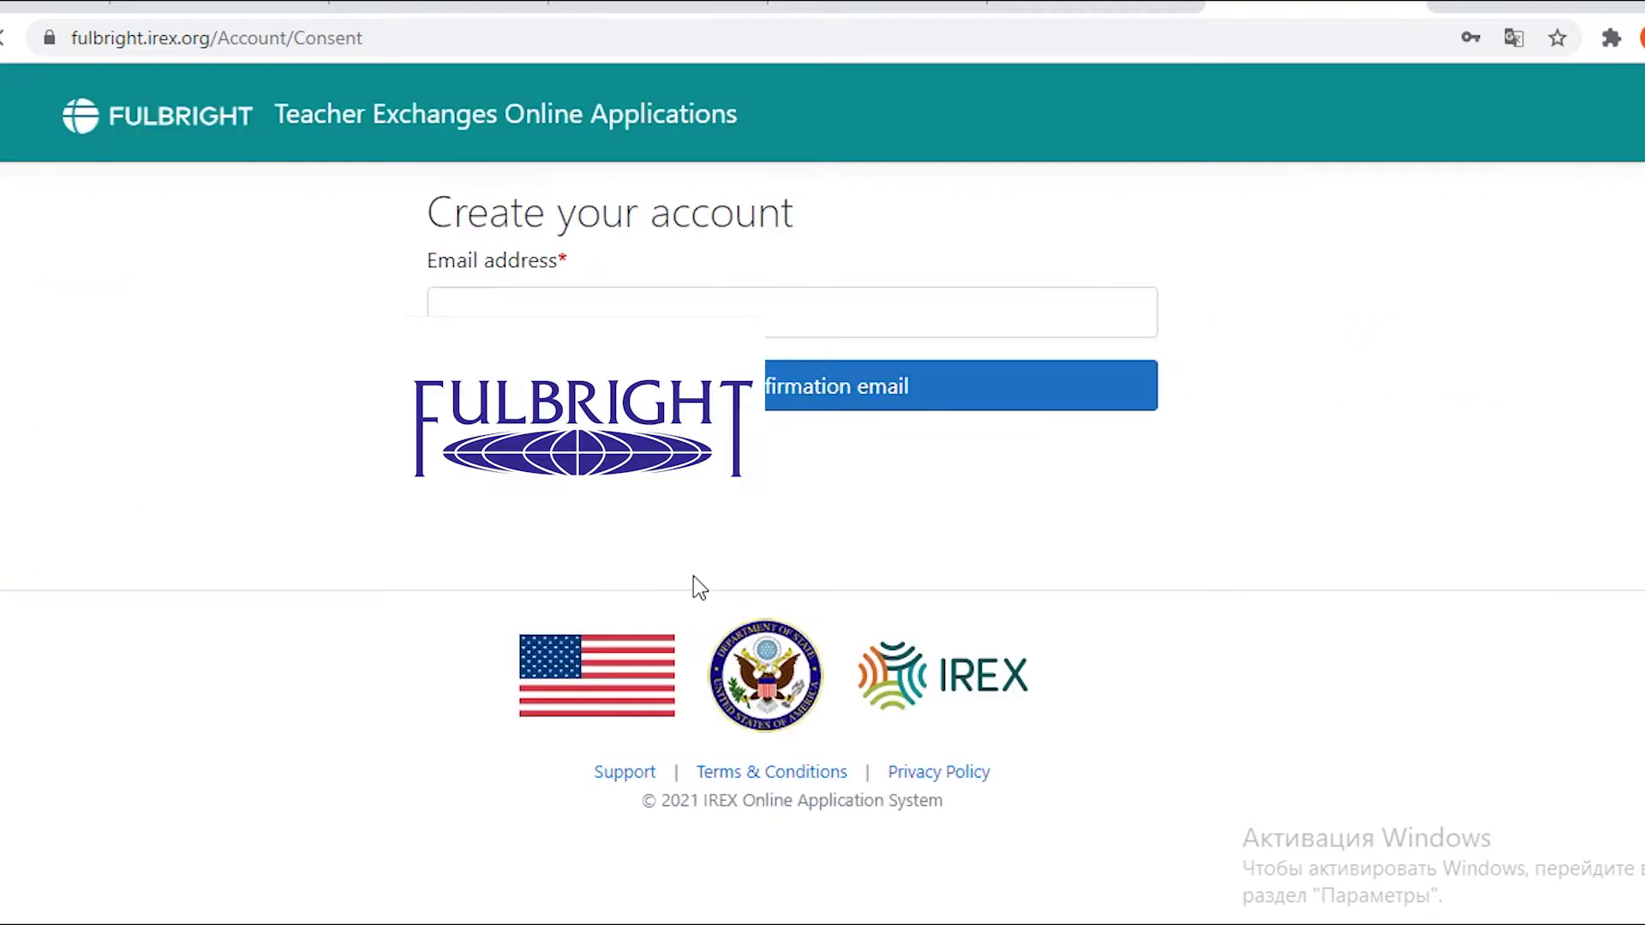
Autofill the saved e-mail address, send the account confirmation e-mail, and open a new tab.
{"action": "left_click", "coordinate": [590, 310]}
{"action": "key", "text": "Down"}
{"action": "key", "text": "Return"}
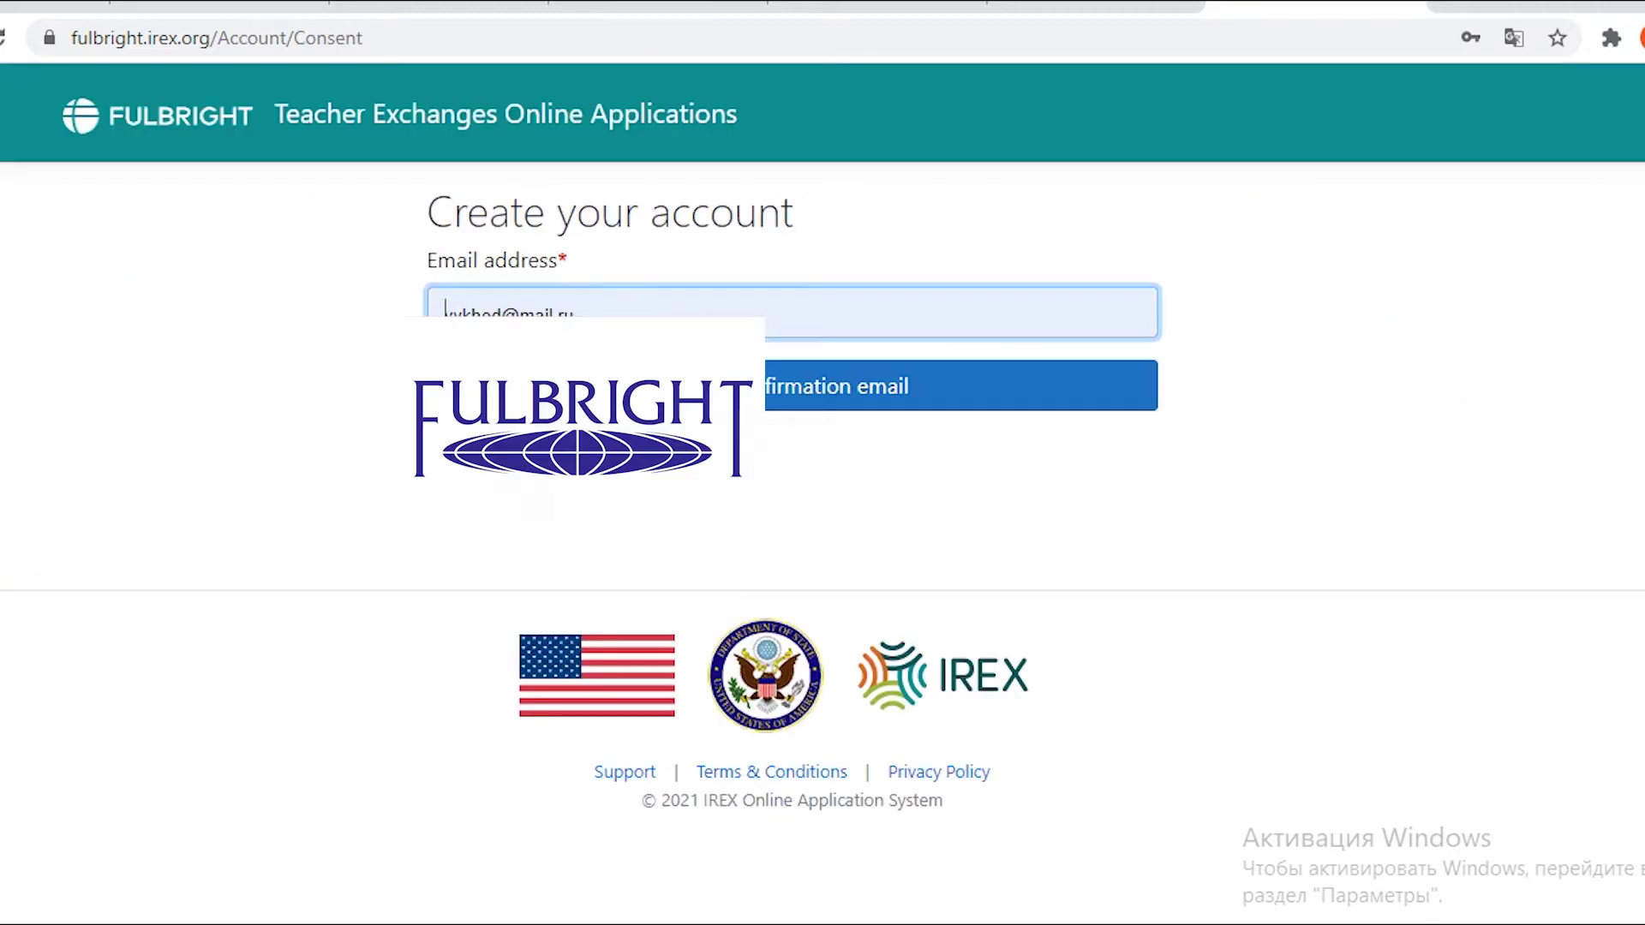
{"action": "key", "text": "Return"}
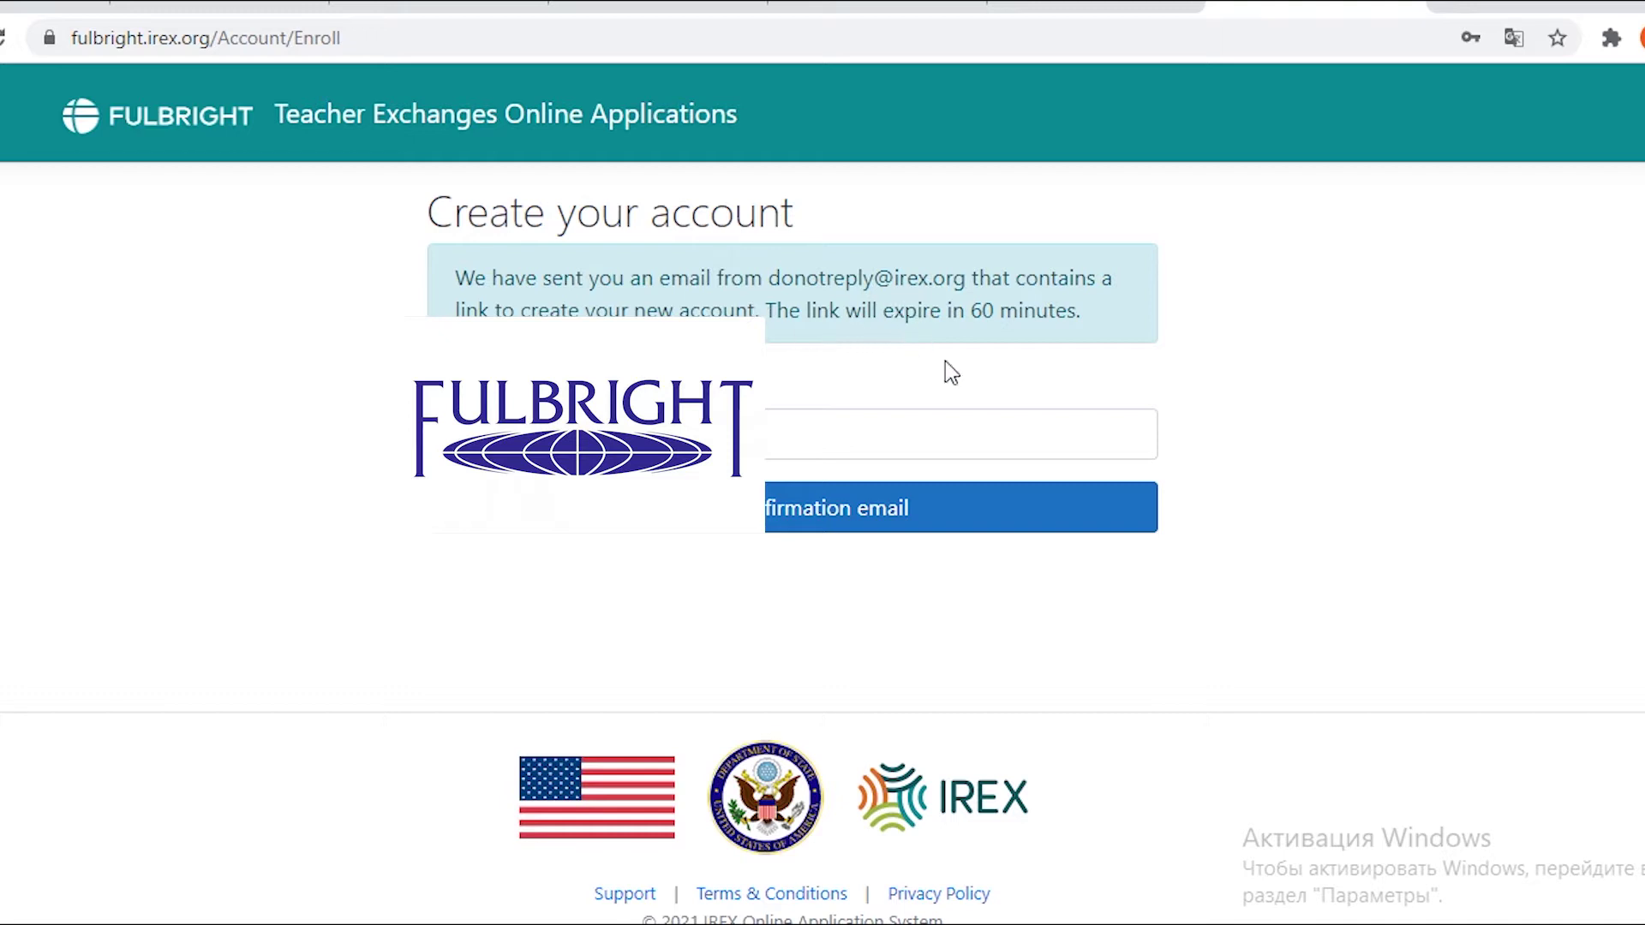
{"action": "left_click", "coordinate": [1460, 7]}
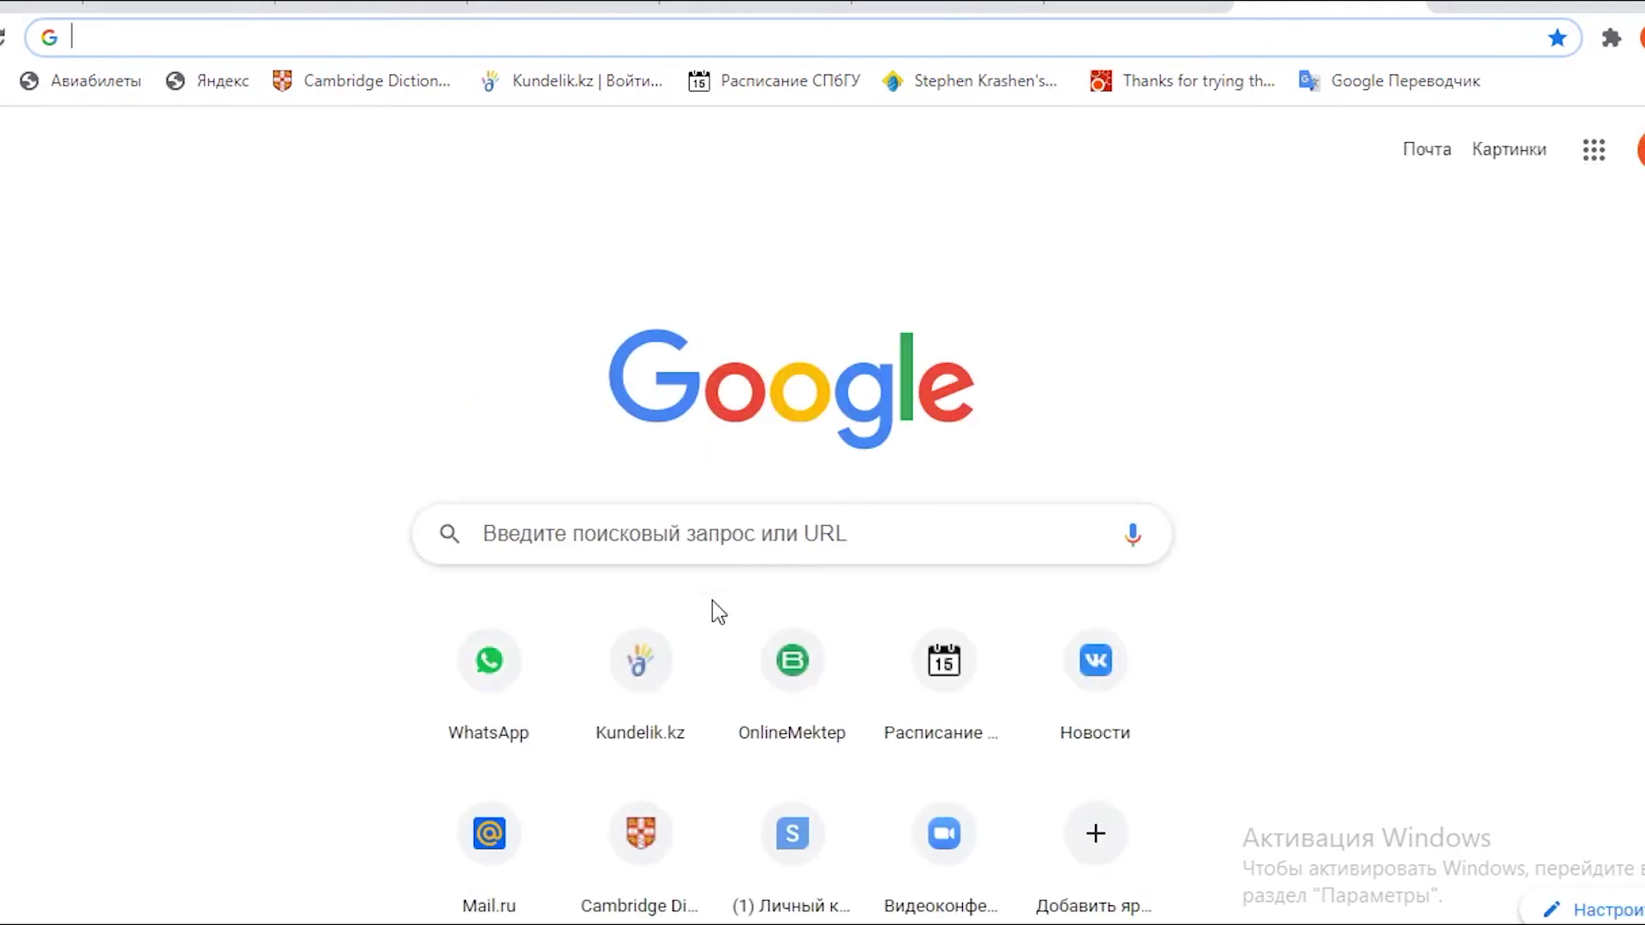
Open the 'Confirm your email address' message in Mail.ru and its account-creation link in a new tab.
{"action": "left_click", "coordinate": [499, 848]}
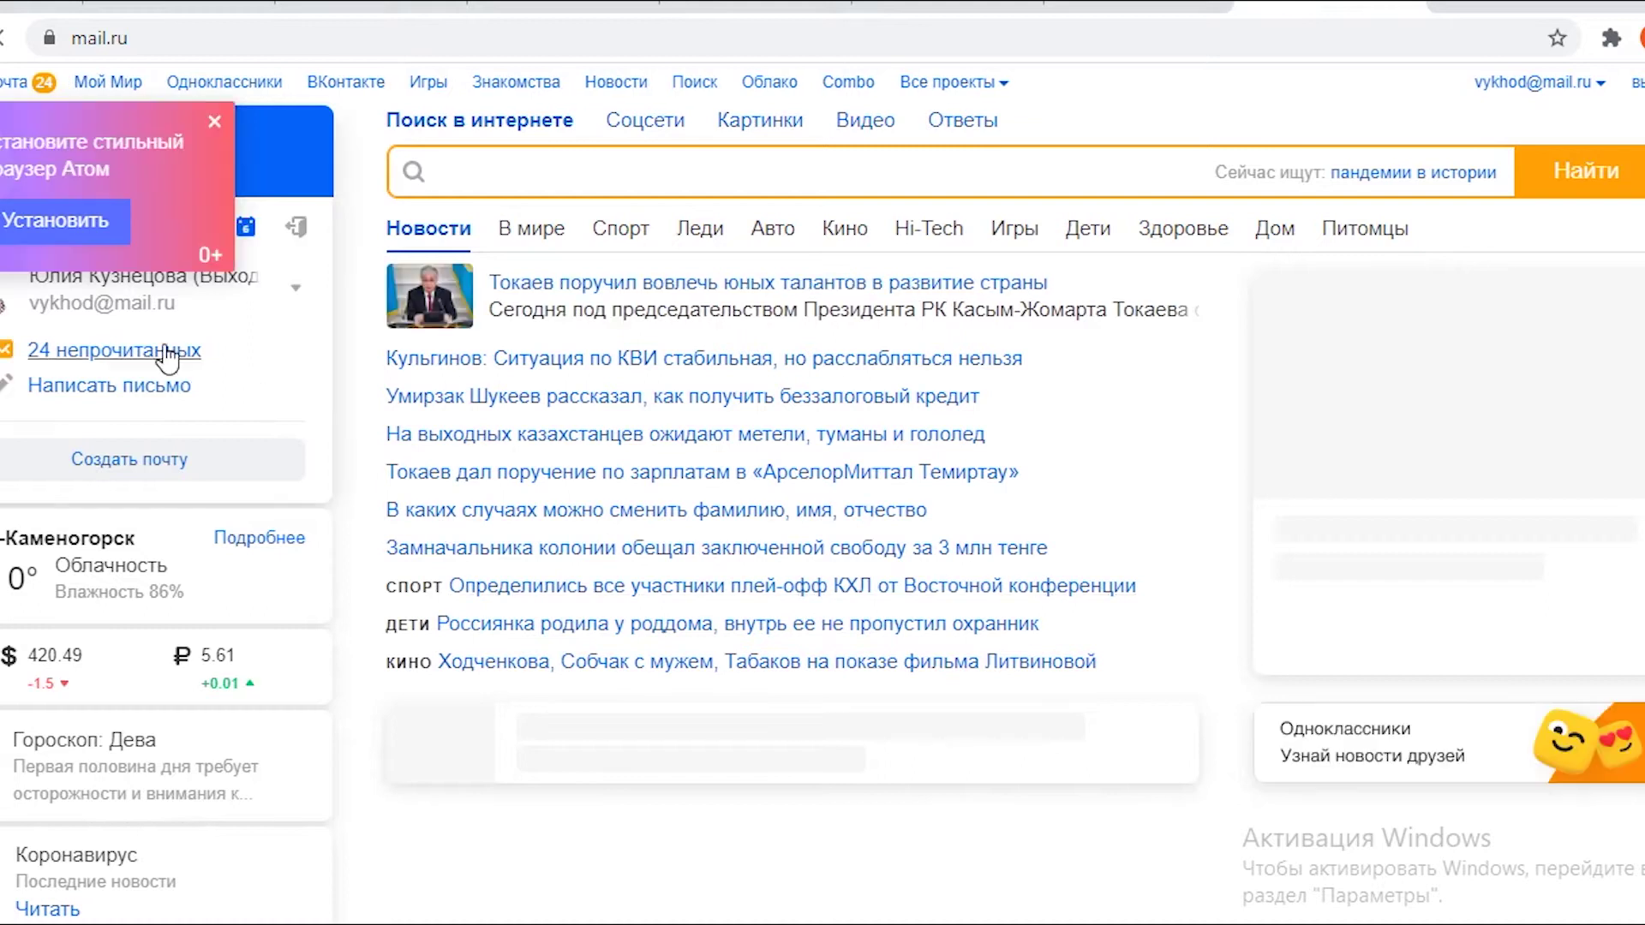
{"action": "left_click", "coordinate": [166, 356]}
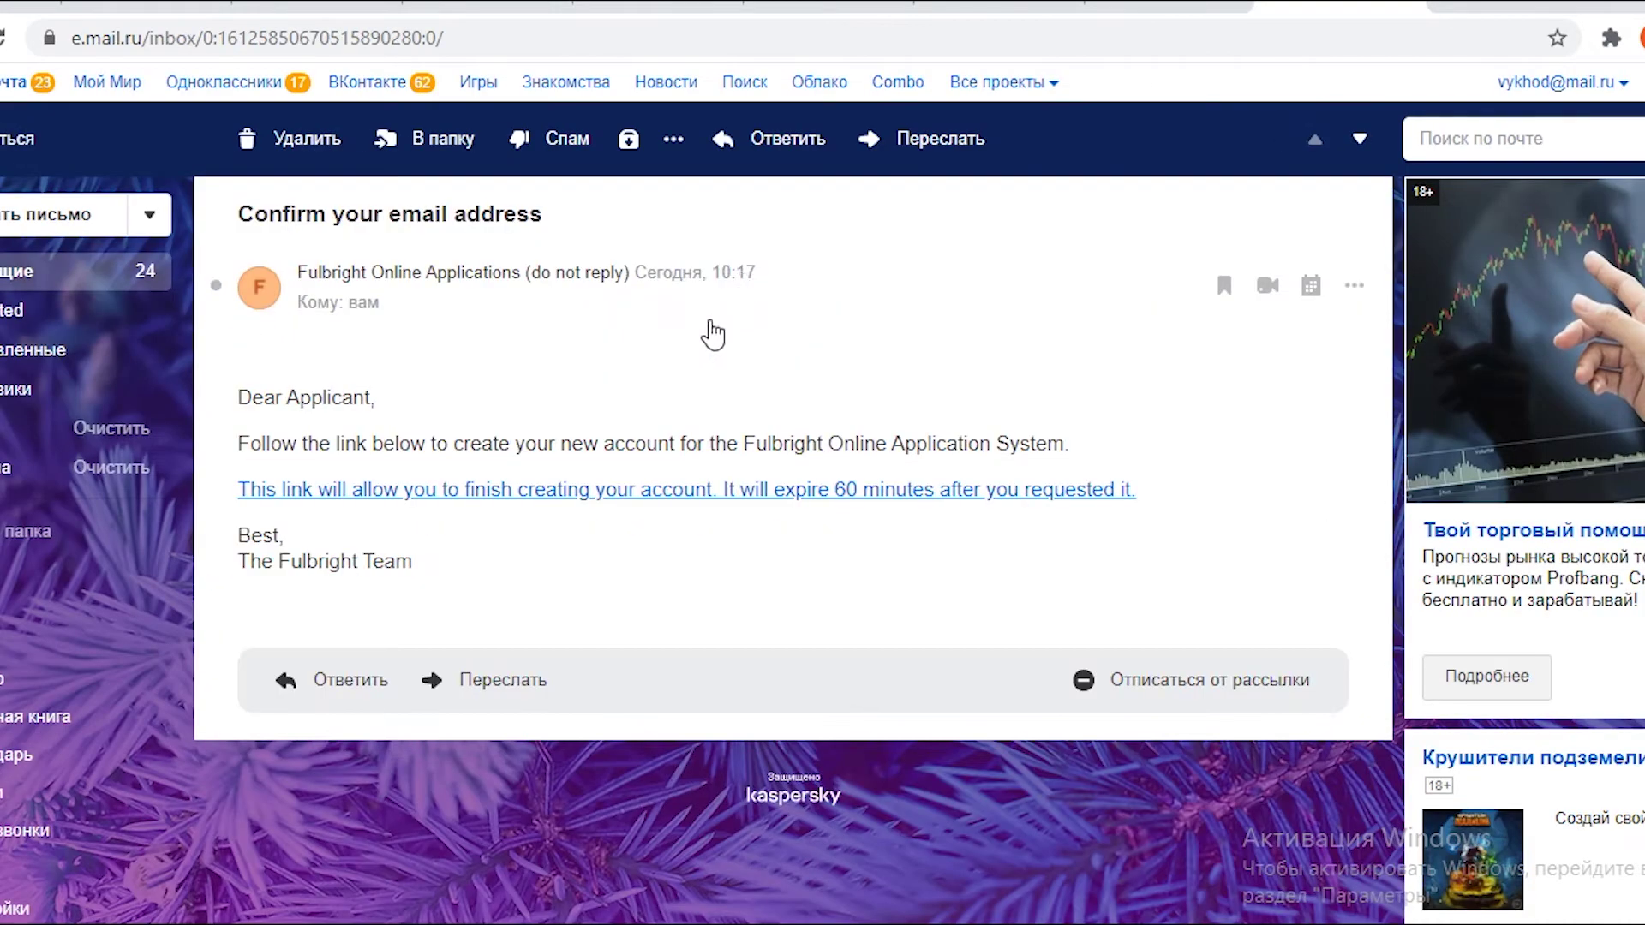
{"action": "right_click", "coordinate": [644, 495]}
{"action": "left_click", "coordinate": [668, 510]}
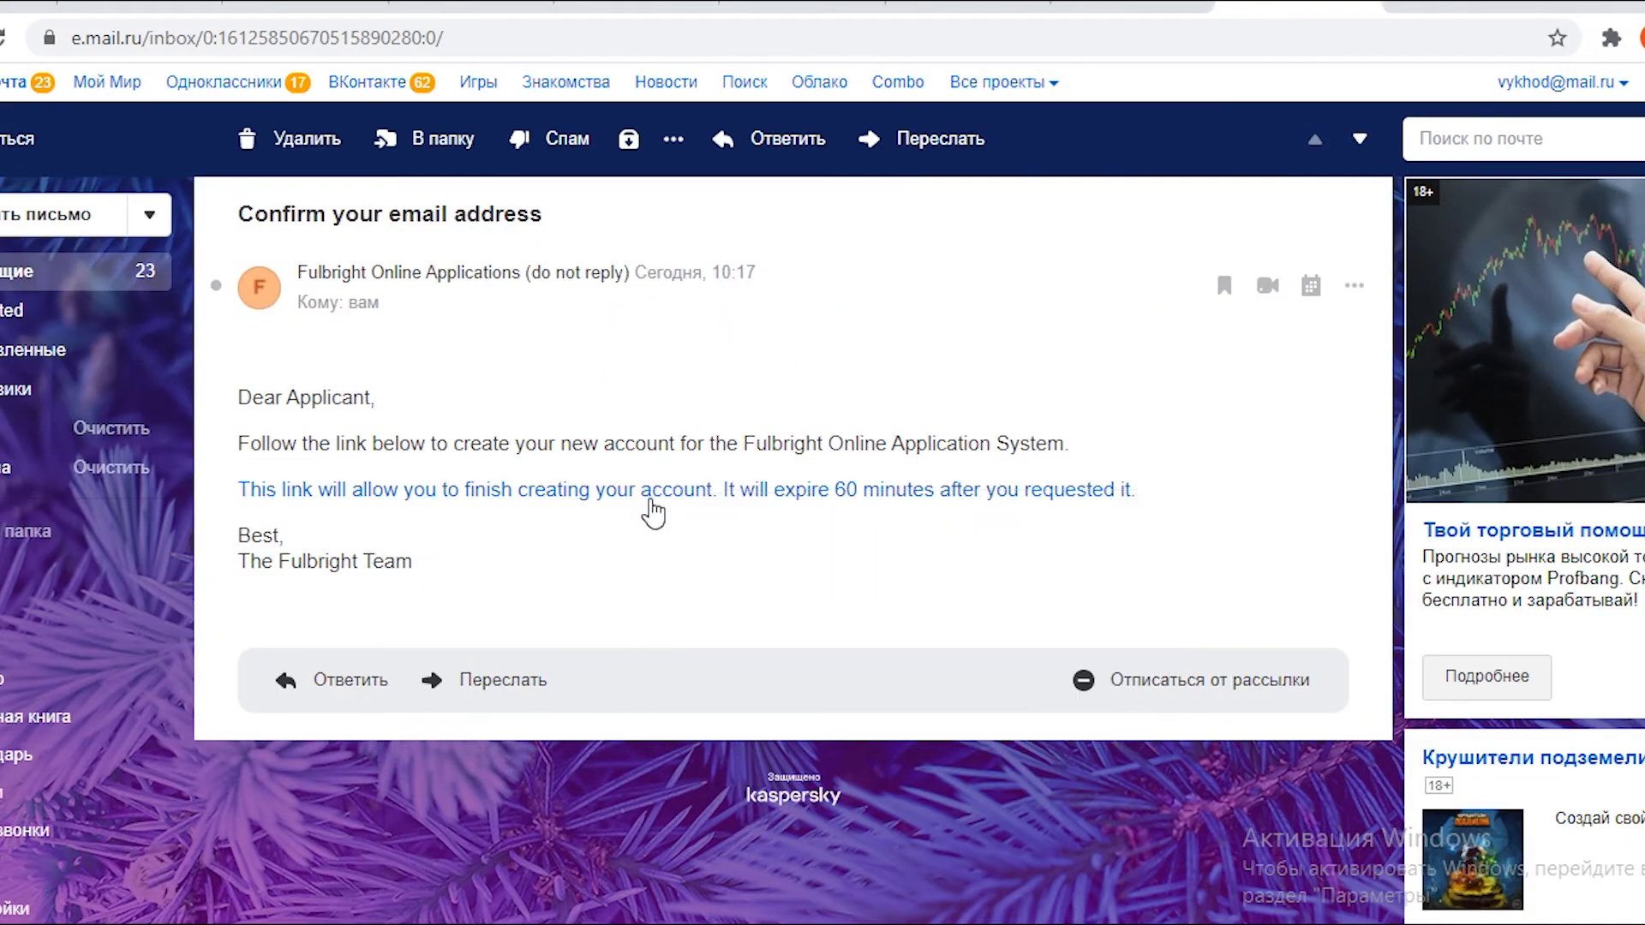
{"action": "left_click", "coordinate": [1315, 4]}
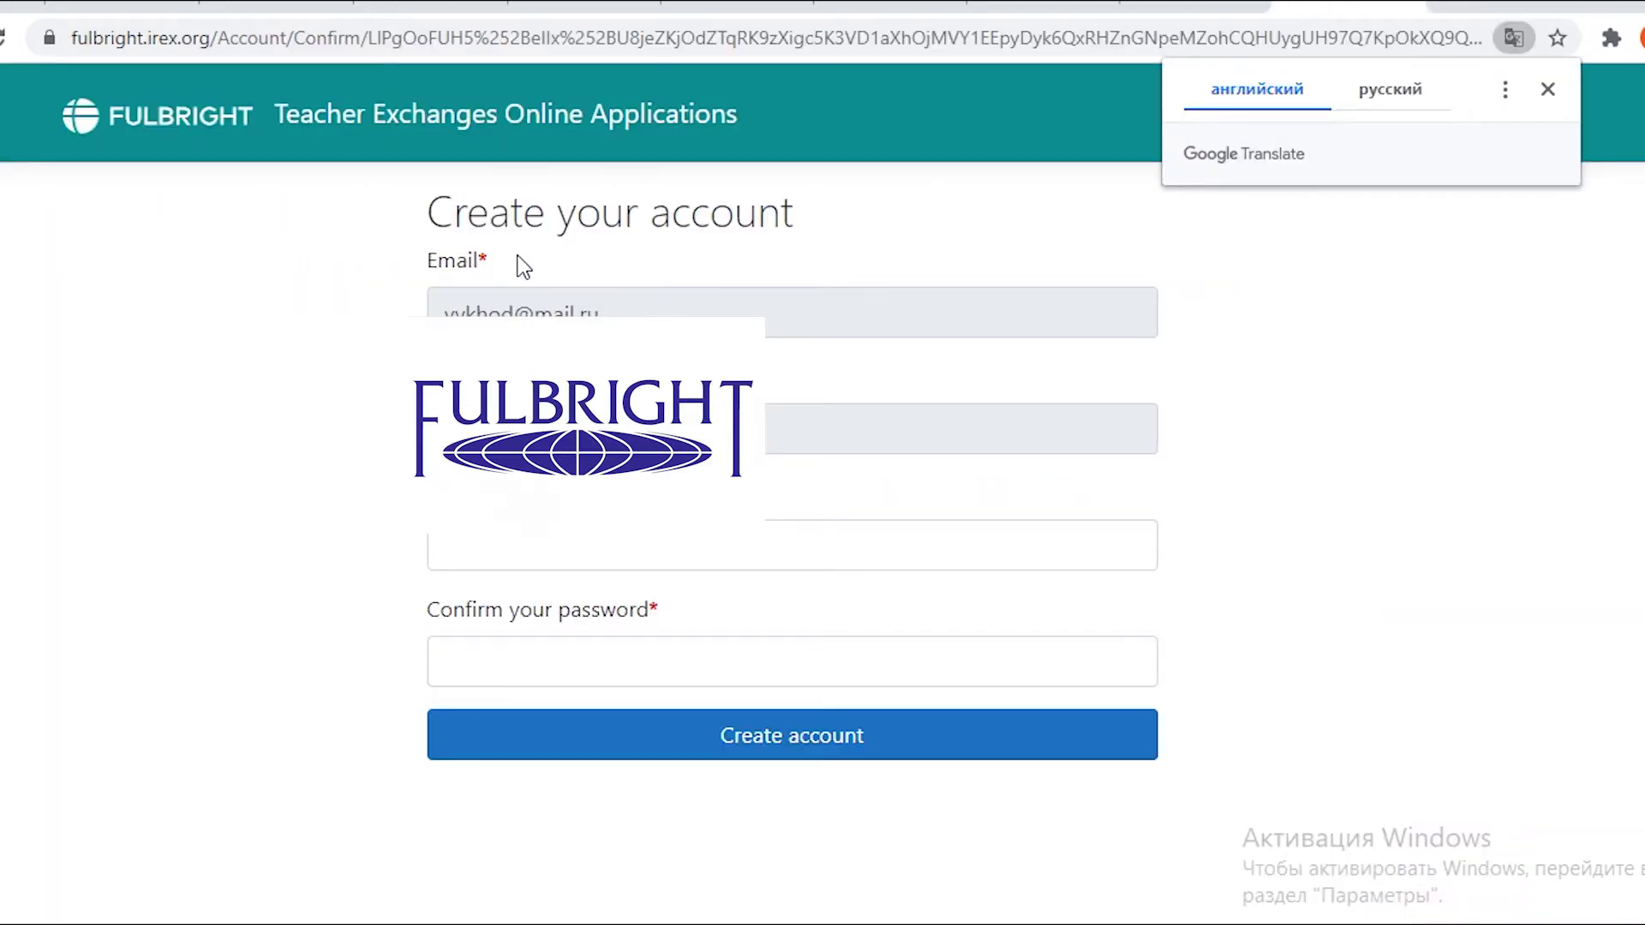
Dismiss the Translate offer, enter and confirm the account password, and create the account.
{"action": "left_click", "coordinate": [1548, 90]}
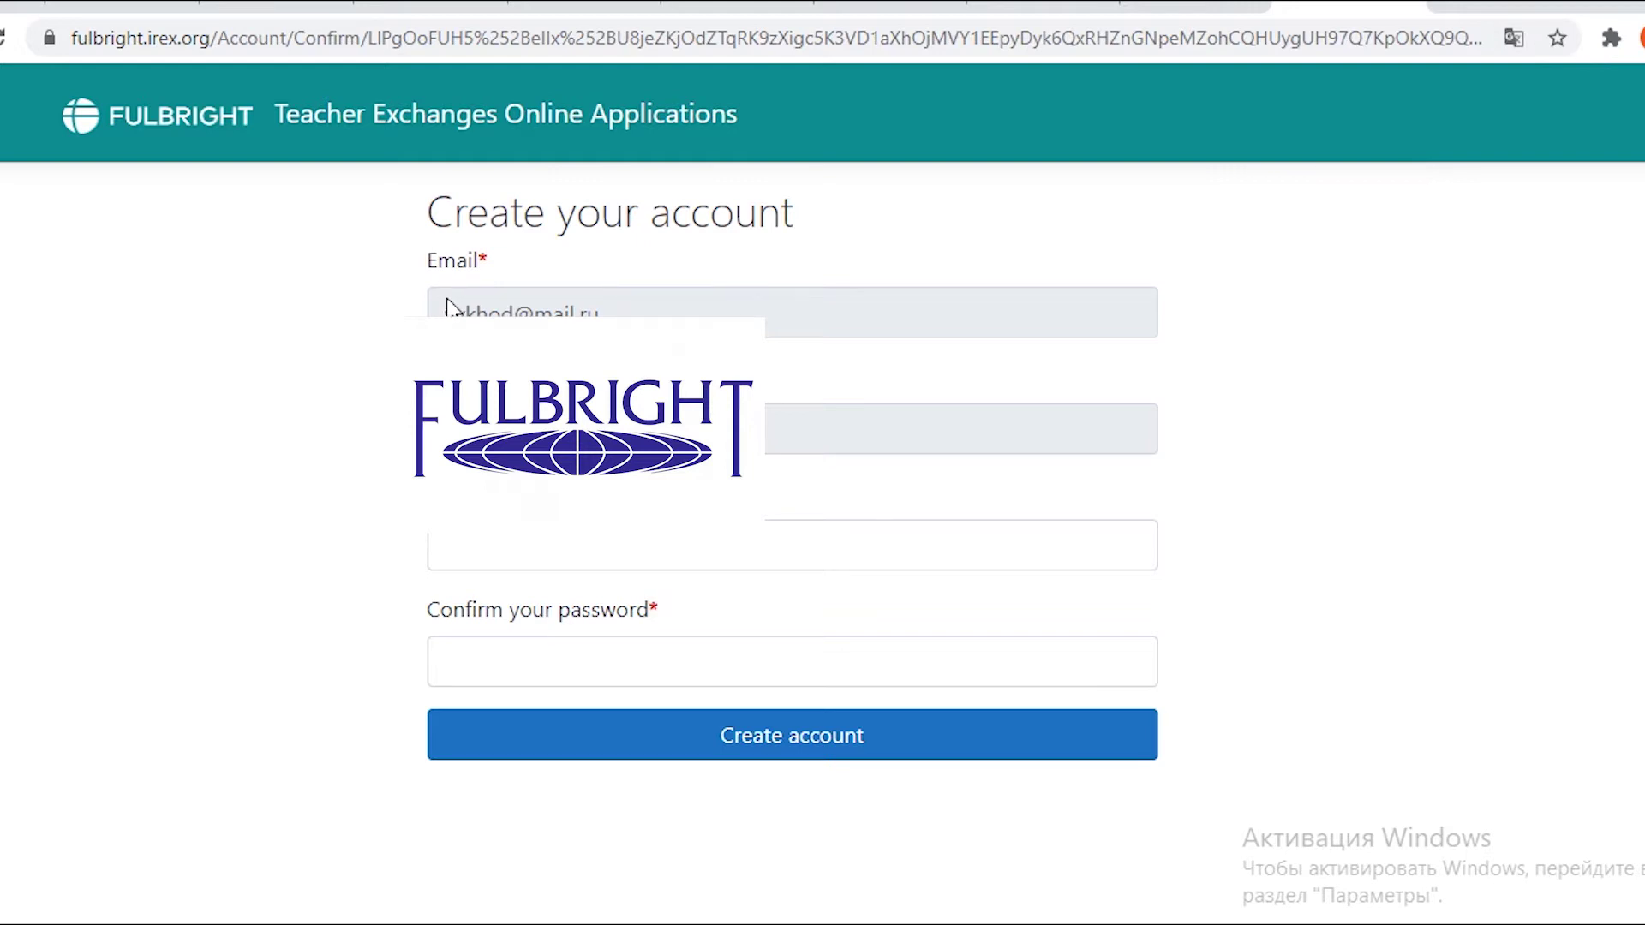
{"action": "left_click", "coordinate": [464, 543]}
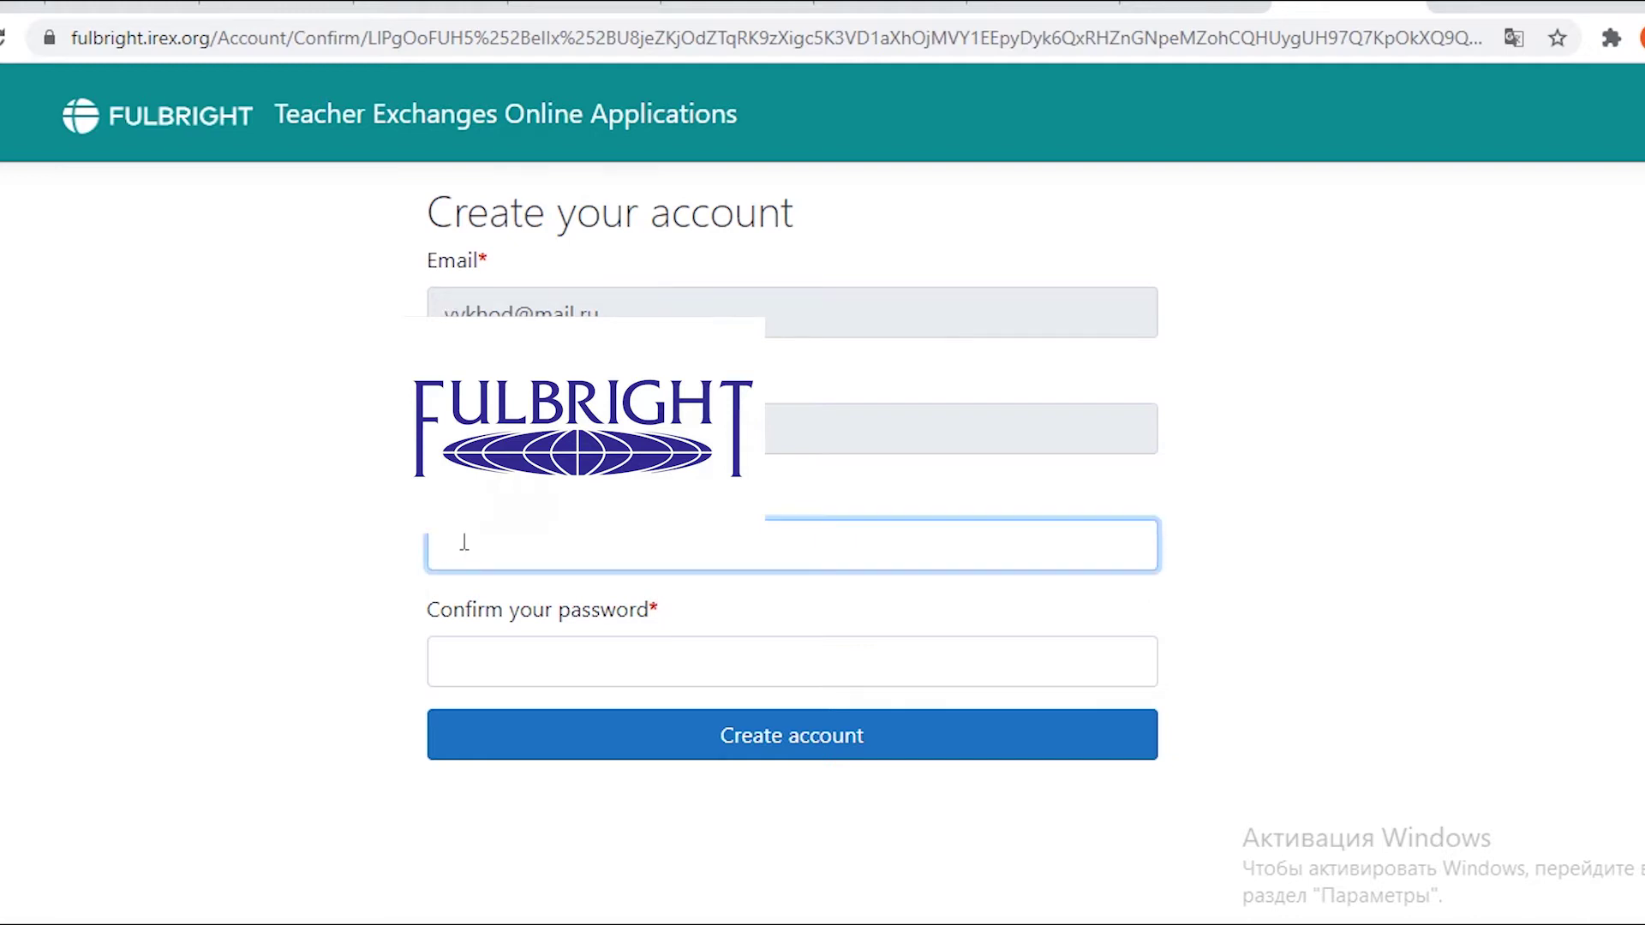
{"action": "type", "text": "••••••••••••••"}
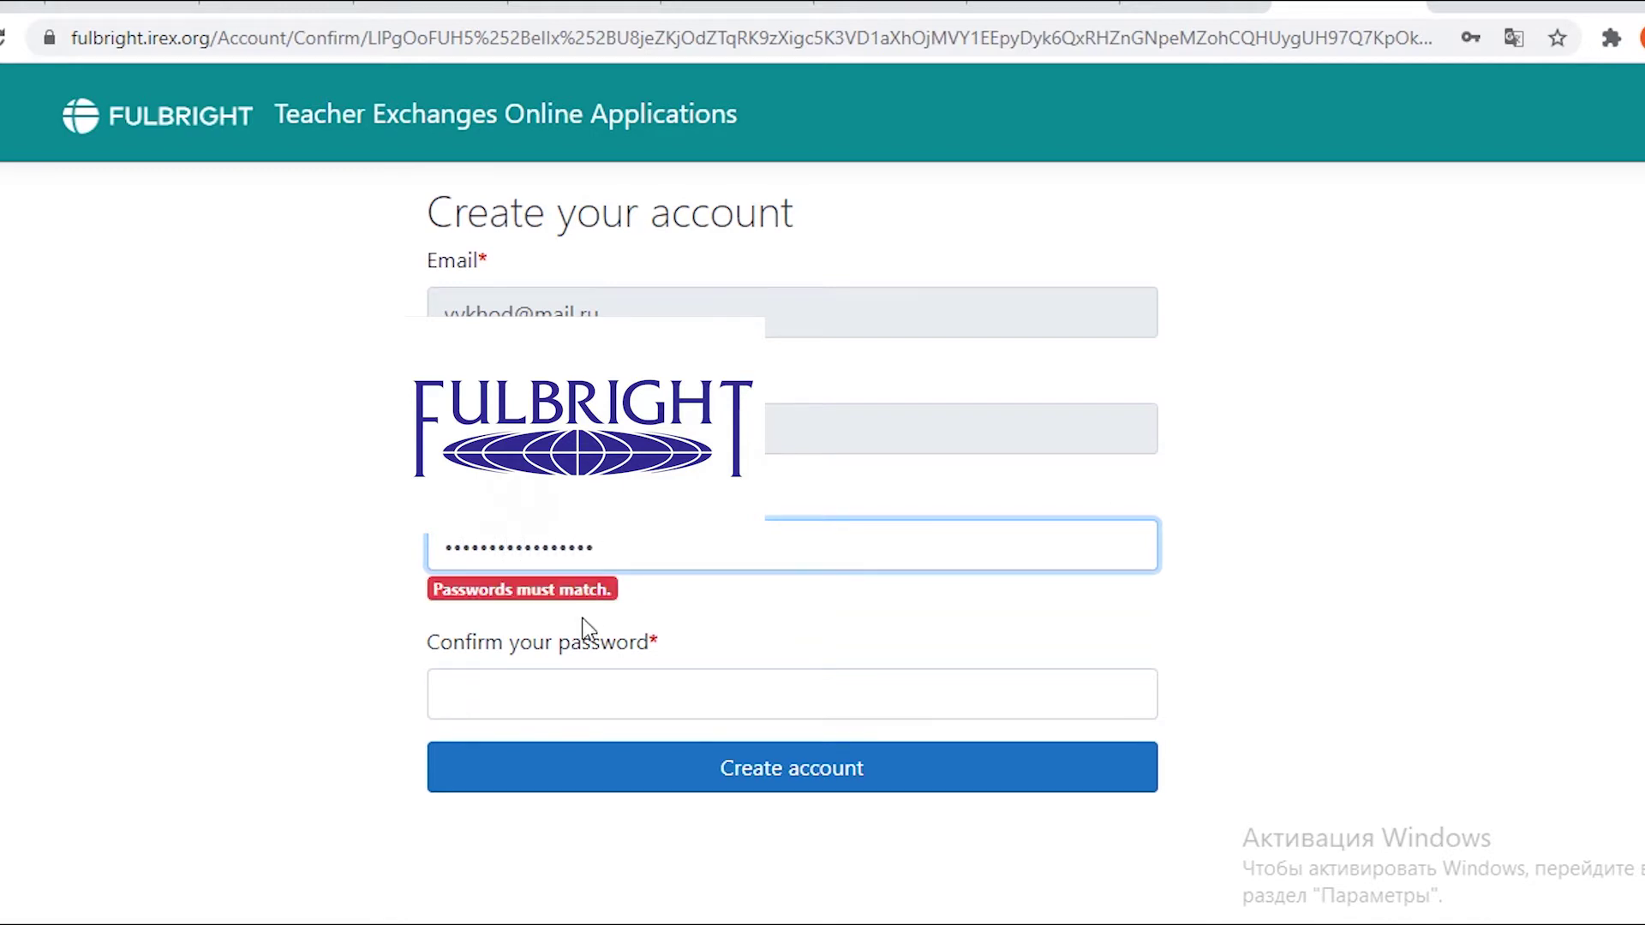
{"action": "left_click", "coordinate": [553, 694]}
{"action": "type", "text": "••••••"}
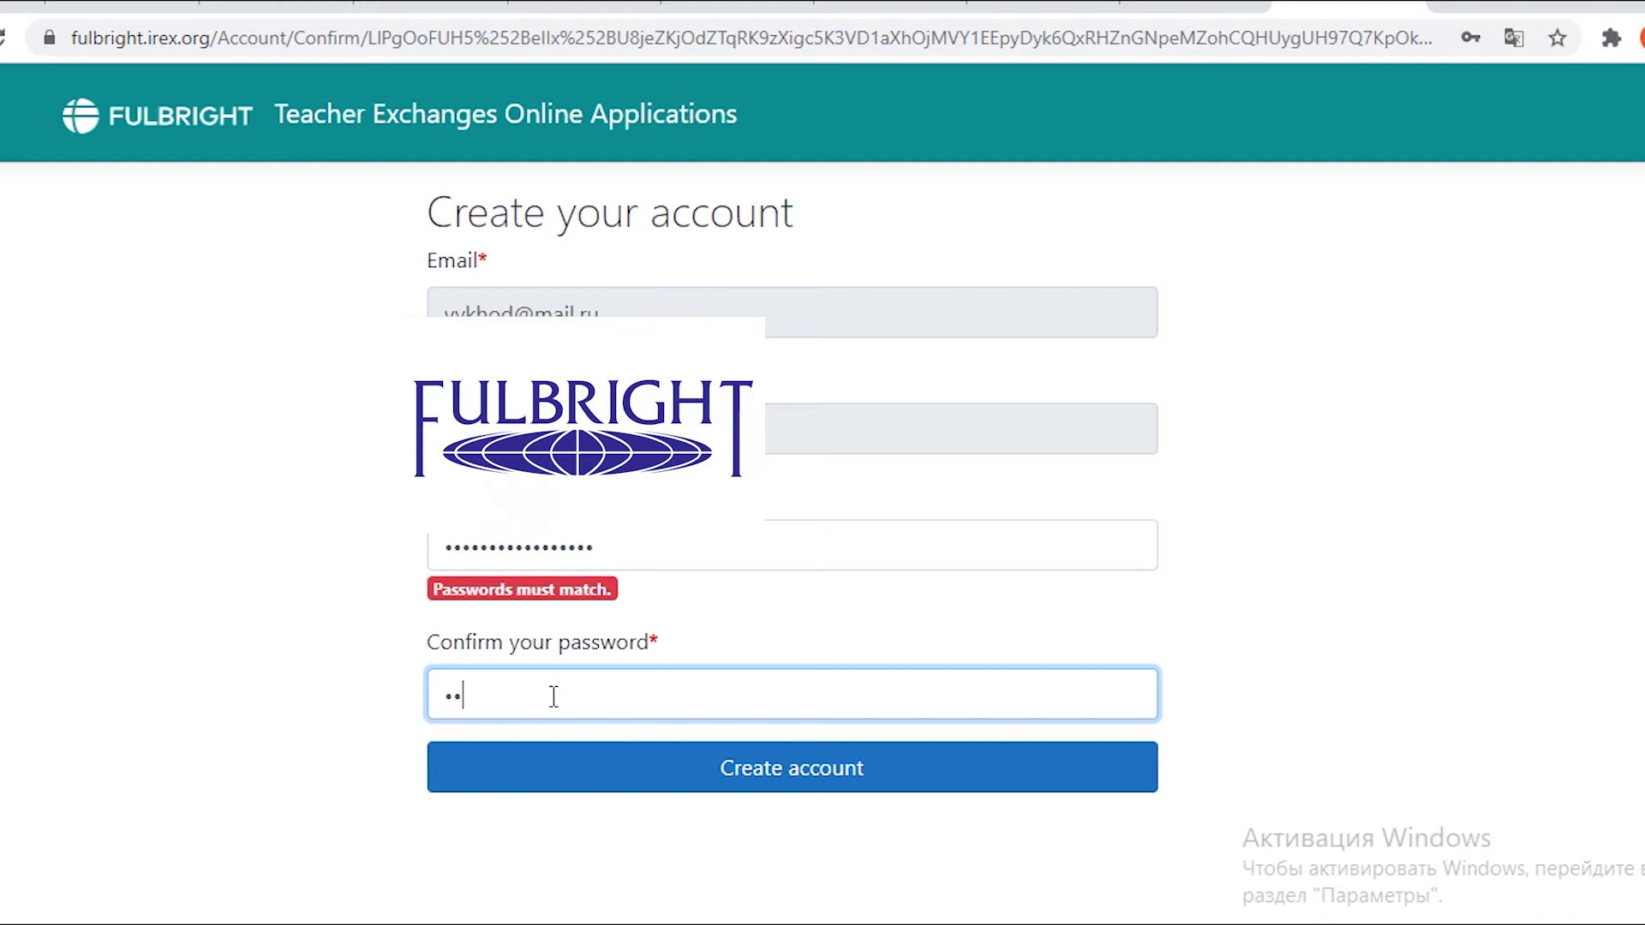
{"action": "type", "text": "••••••••••"}
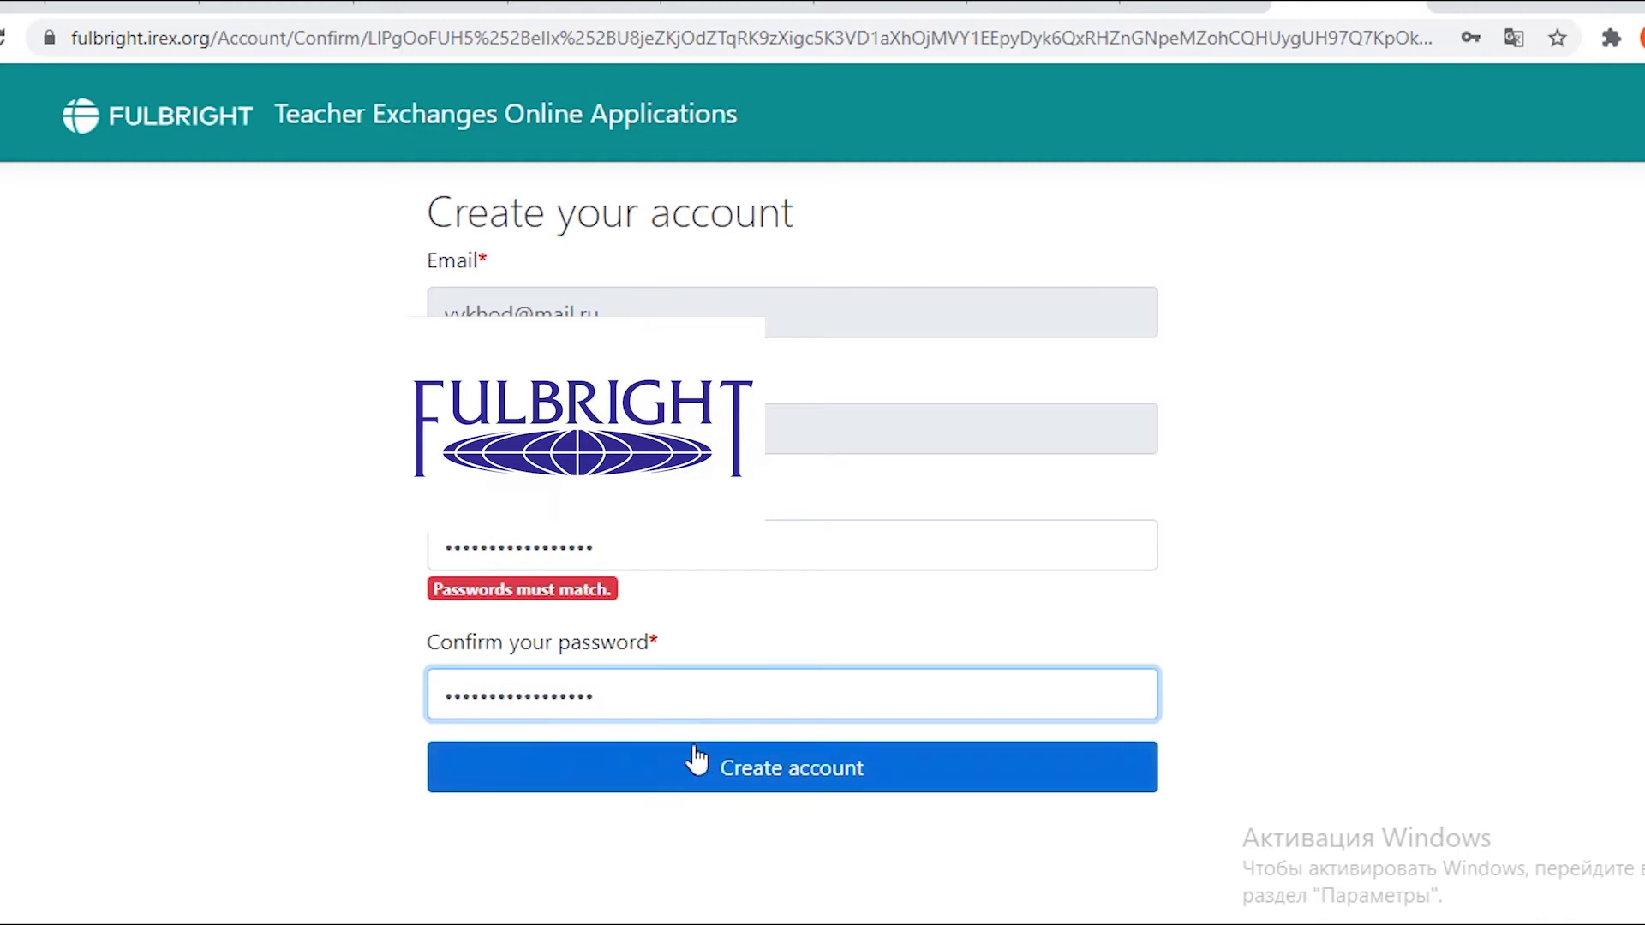
{"action": "left_click", "coordinate": [697, 767]}
{"action": "left_click", "coordinate": [796, 744]}
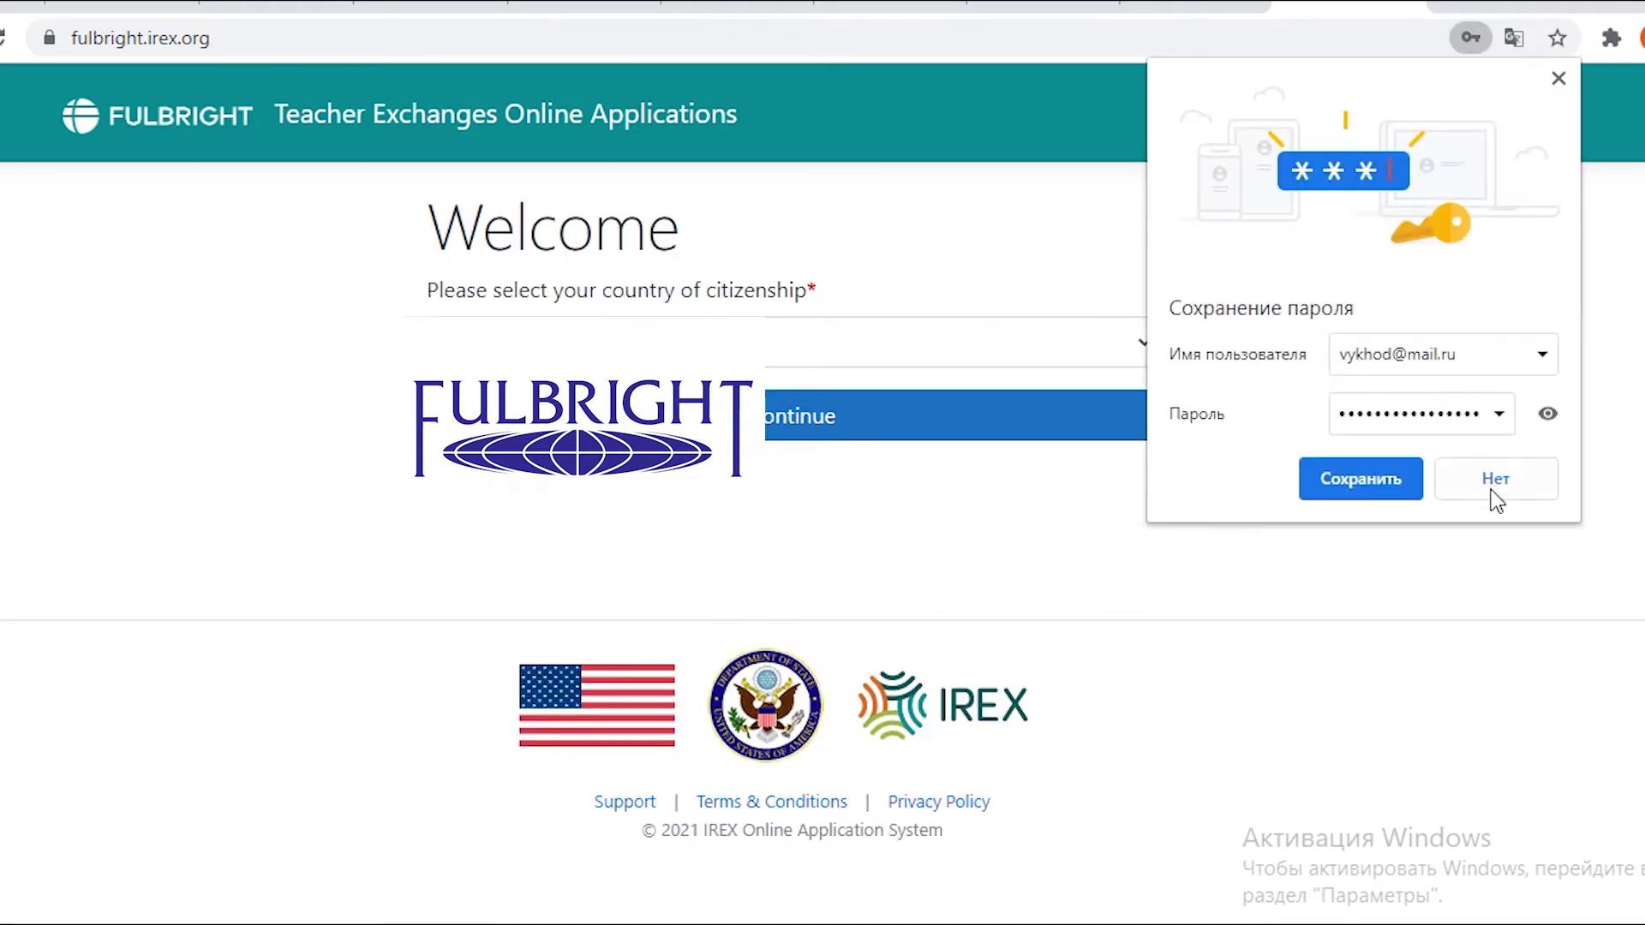
Save the password in Chrome, choose Kazakhstan as citizenship and confirm it cannot be changed.
{"action": "left_click", "coordinate": [1383, 487]}
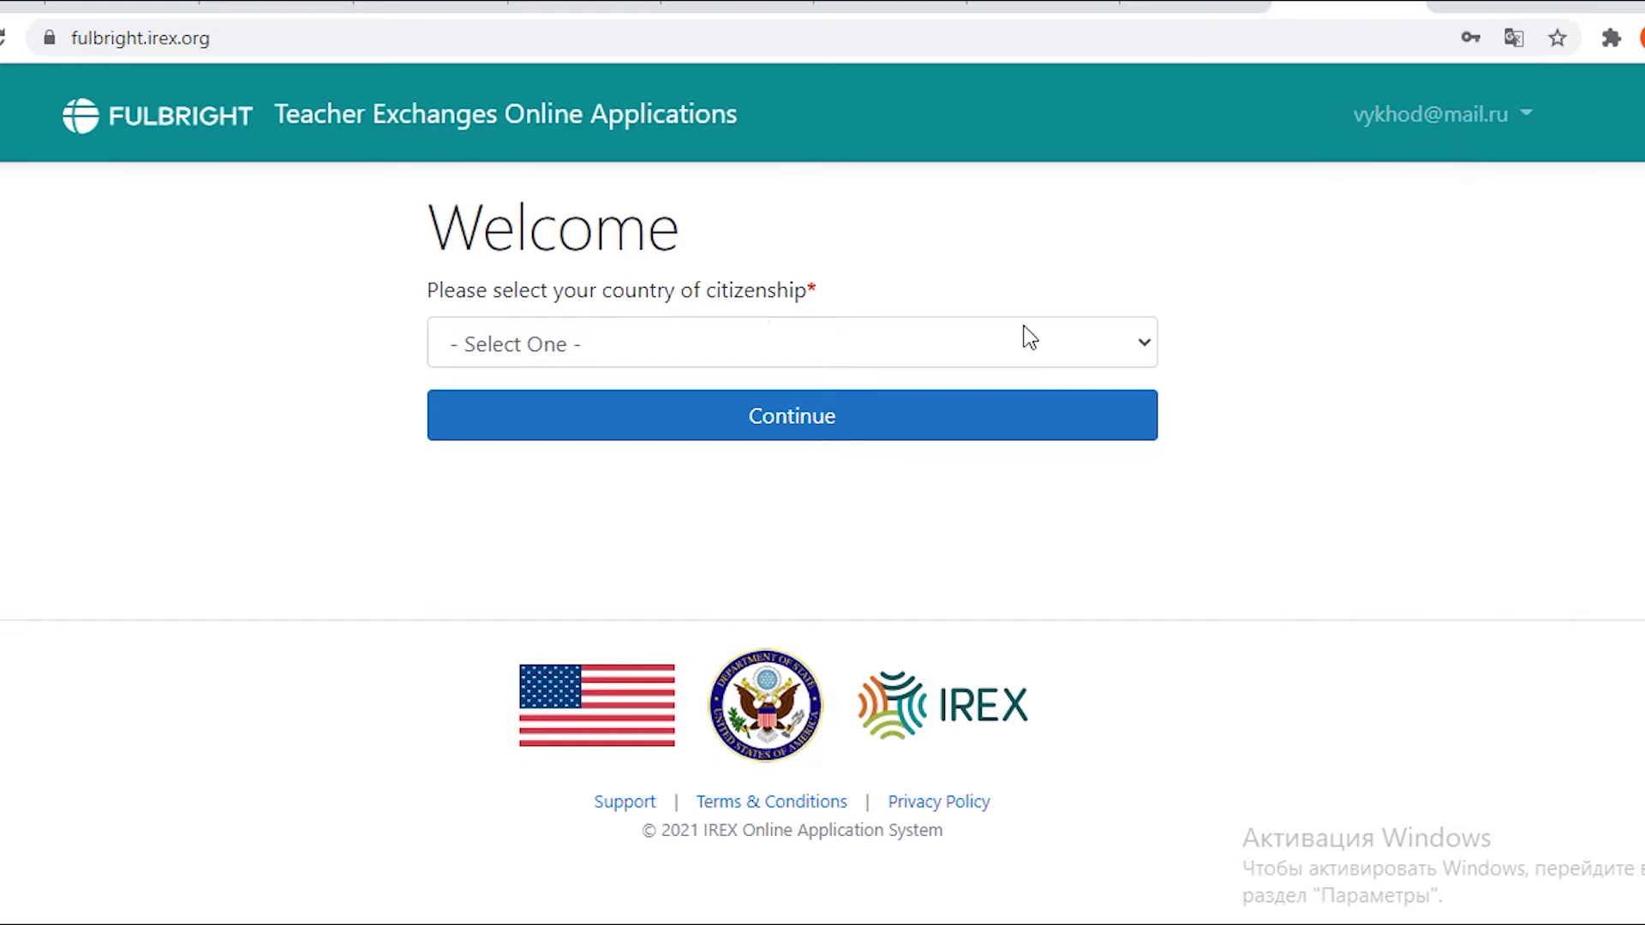
{"action": "left_click", "coordinate": [1142, 353]}
{"action": "scroll", "coordinate": [1006, 580], "scroll_direction": "down", "scroll_amount": 15}
{"action": "scroll", "coordinate": [1004, 574], "scroll_direction": "down", "scroll_amount": 20}
{"action": "scroll", "coordinate": [1004, 575], "scroll_direction": "up", "scroll_amount": 3}
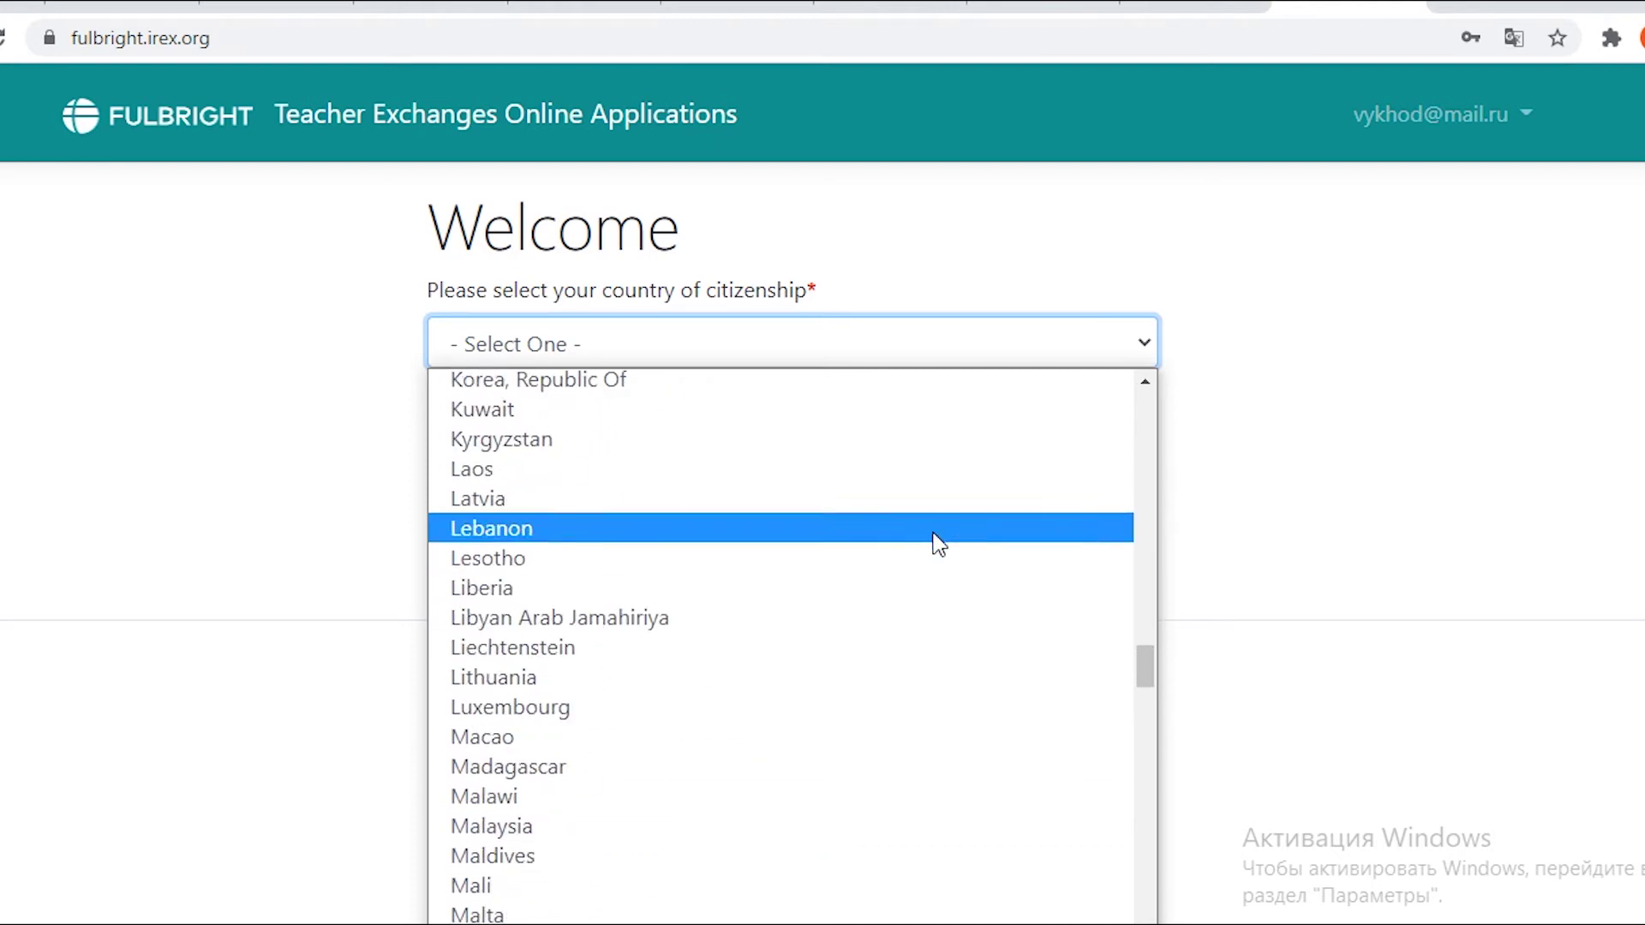
{"action": "scroll", "coordinate": [934, 540], "scroll_direction": "up", "scroll_amount": 3}
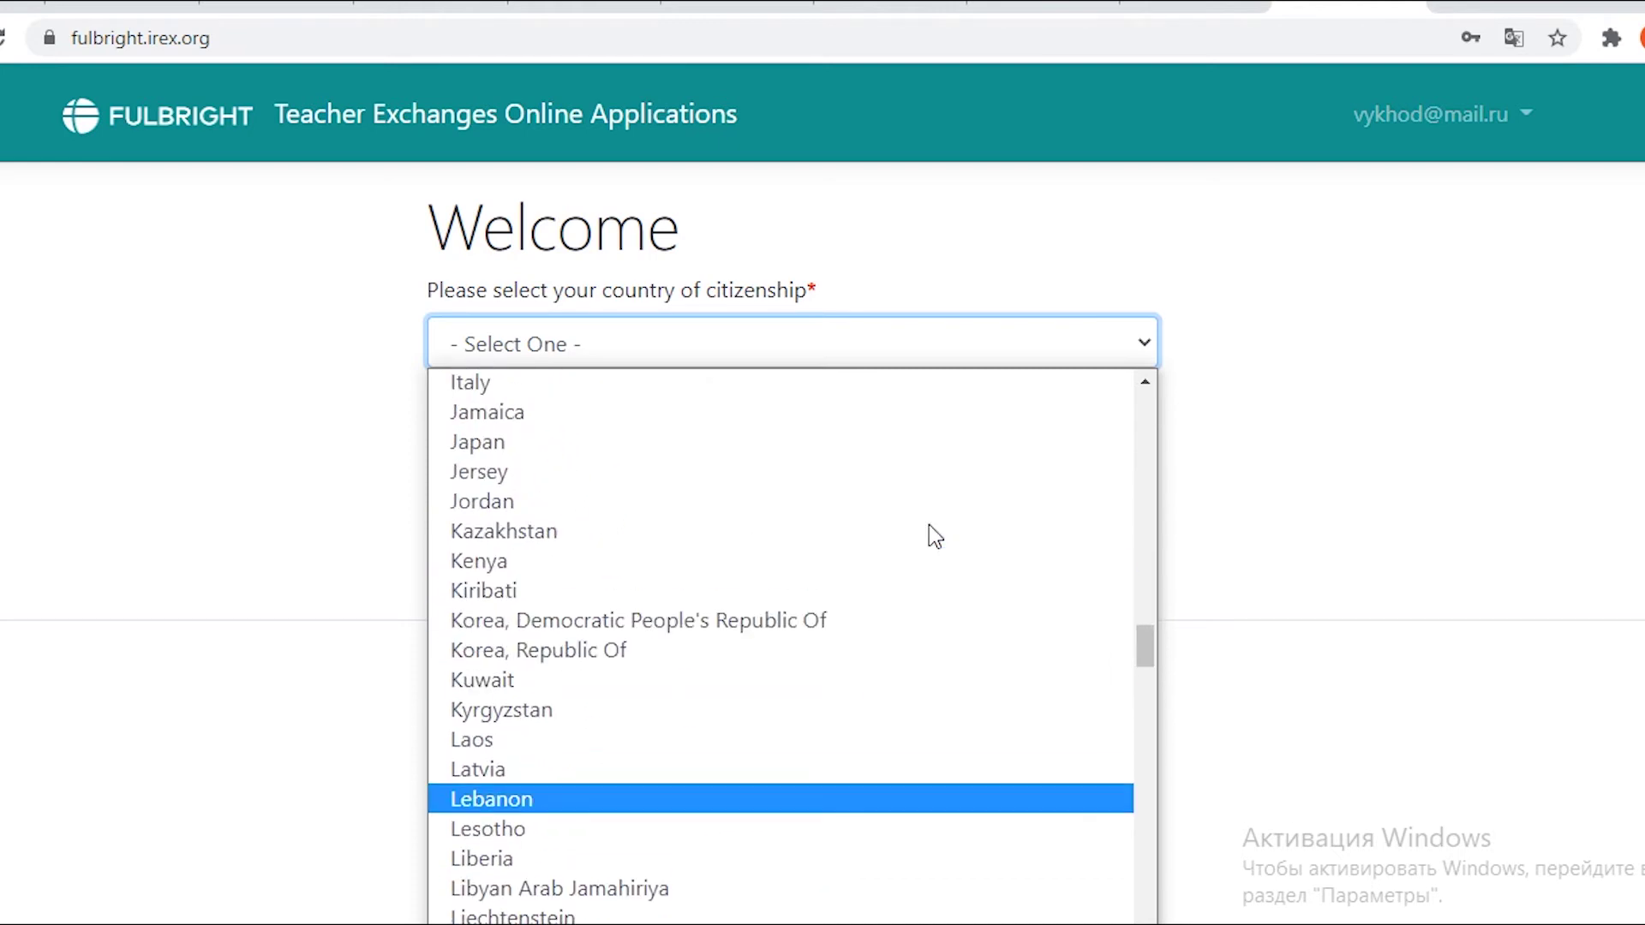
{"action": "left_click", "coordinate": [878, 532]}
{"action": "left_click", "coordinate": [878, 437]}
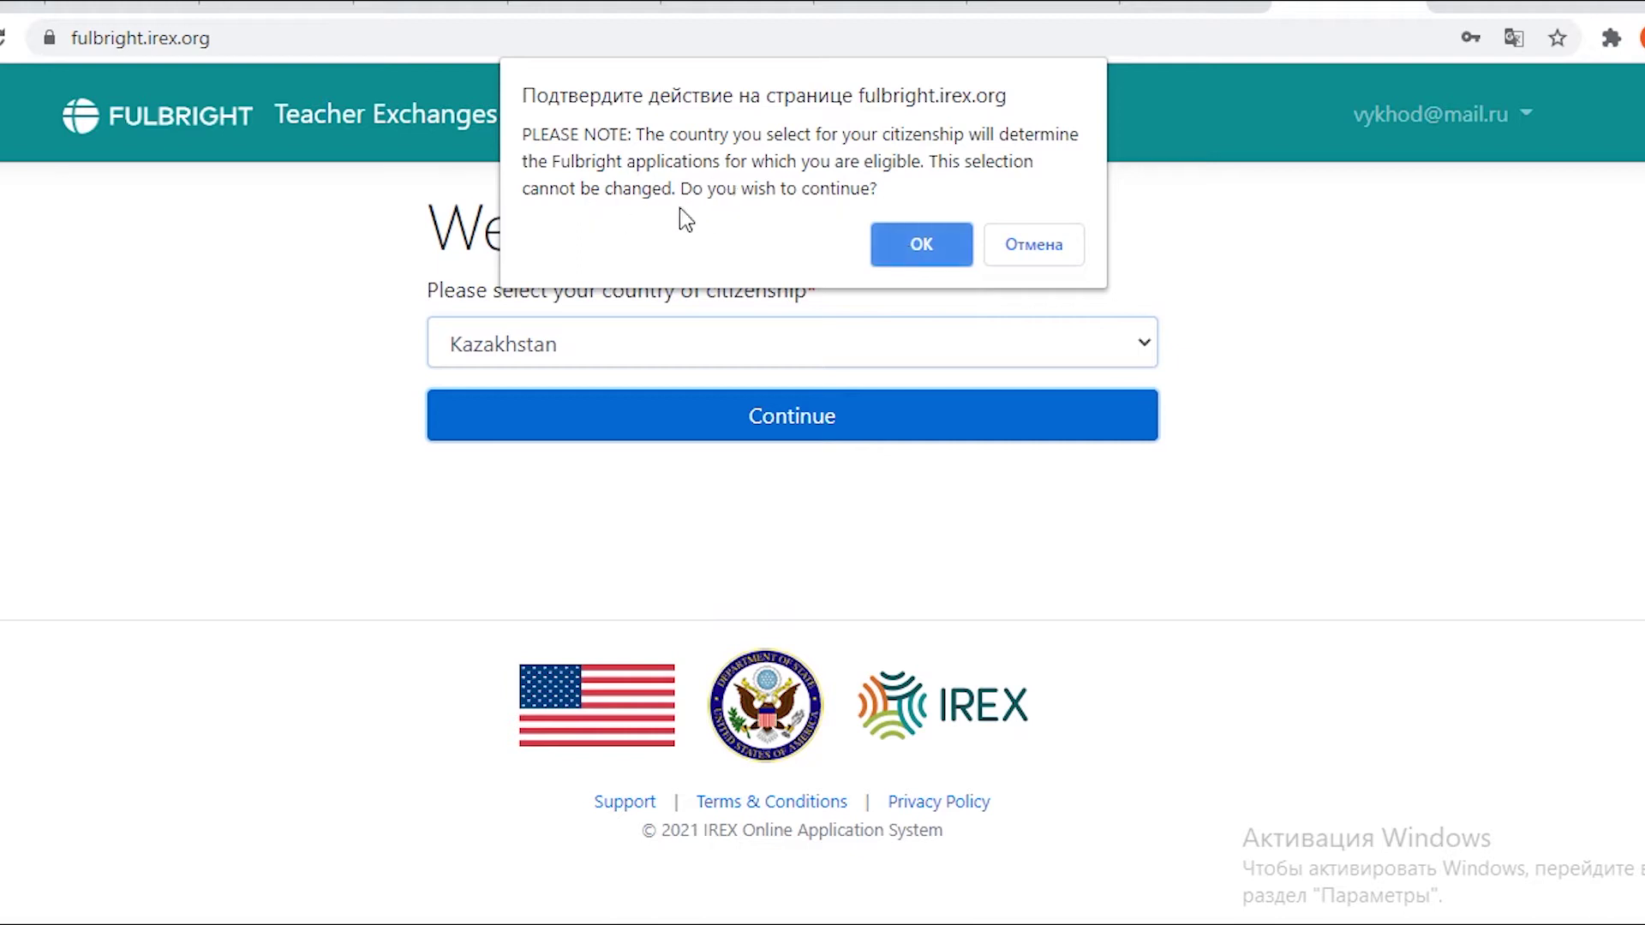
{"action": "left_click", "coordinate": [916, 248]}
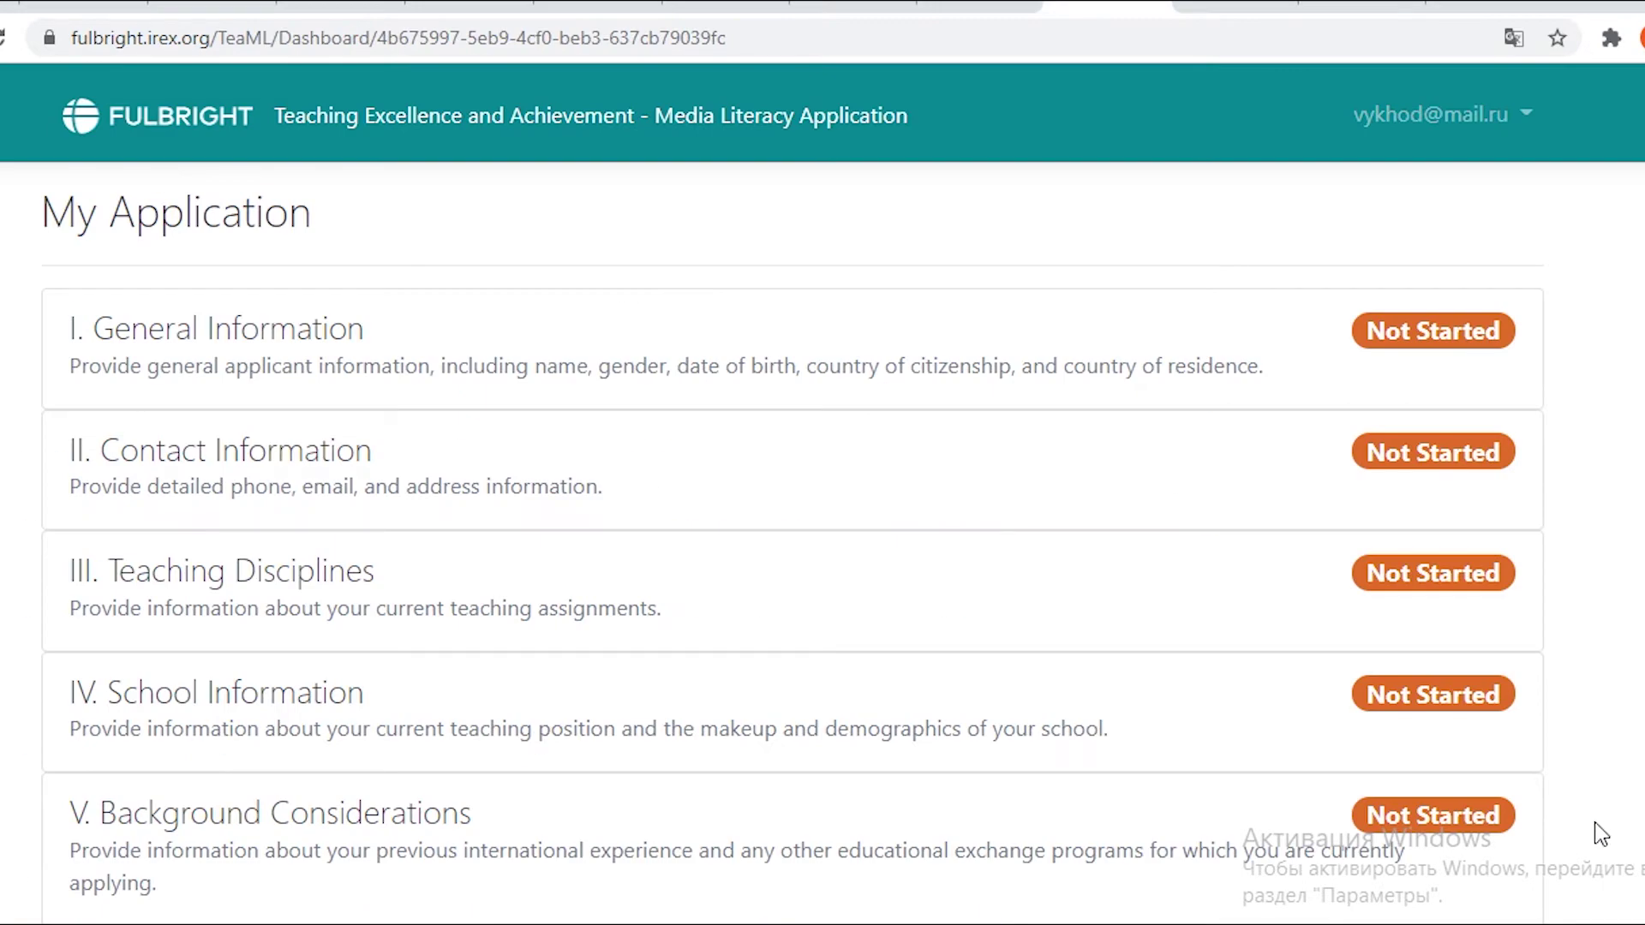
In General Information, choose the Spring 2022 Cohort, enter the applicant's first and family name, and select Mrs.
{"action": "scroll", "coordinate": [1450, 866], "scroll_direction": "down", "scroll_amount": 5}
{"action": "scroll", "coordinate": [1428, 757], "scroll_direction": "up", "scroll_amount": 5}
{"action": "left_click", "coordinate": [1139, 404]}
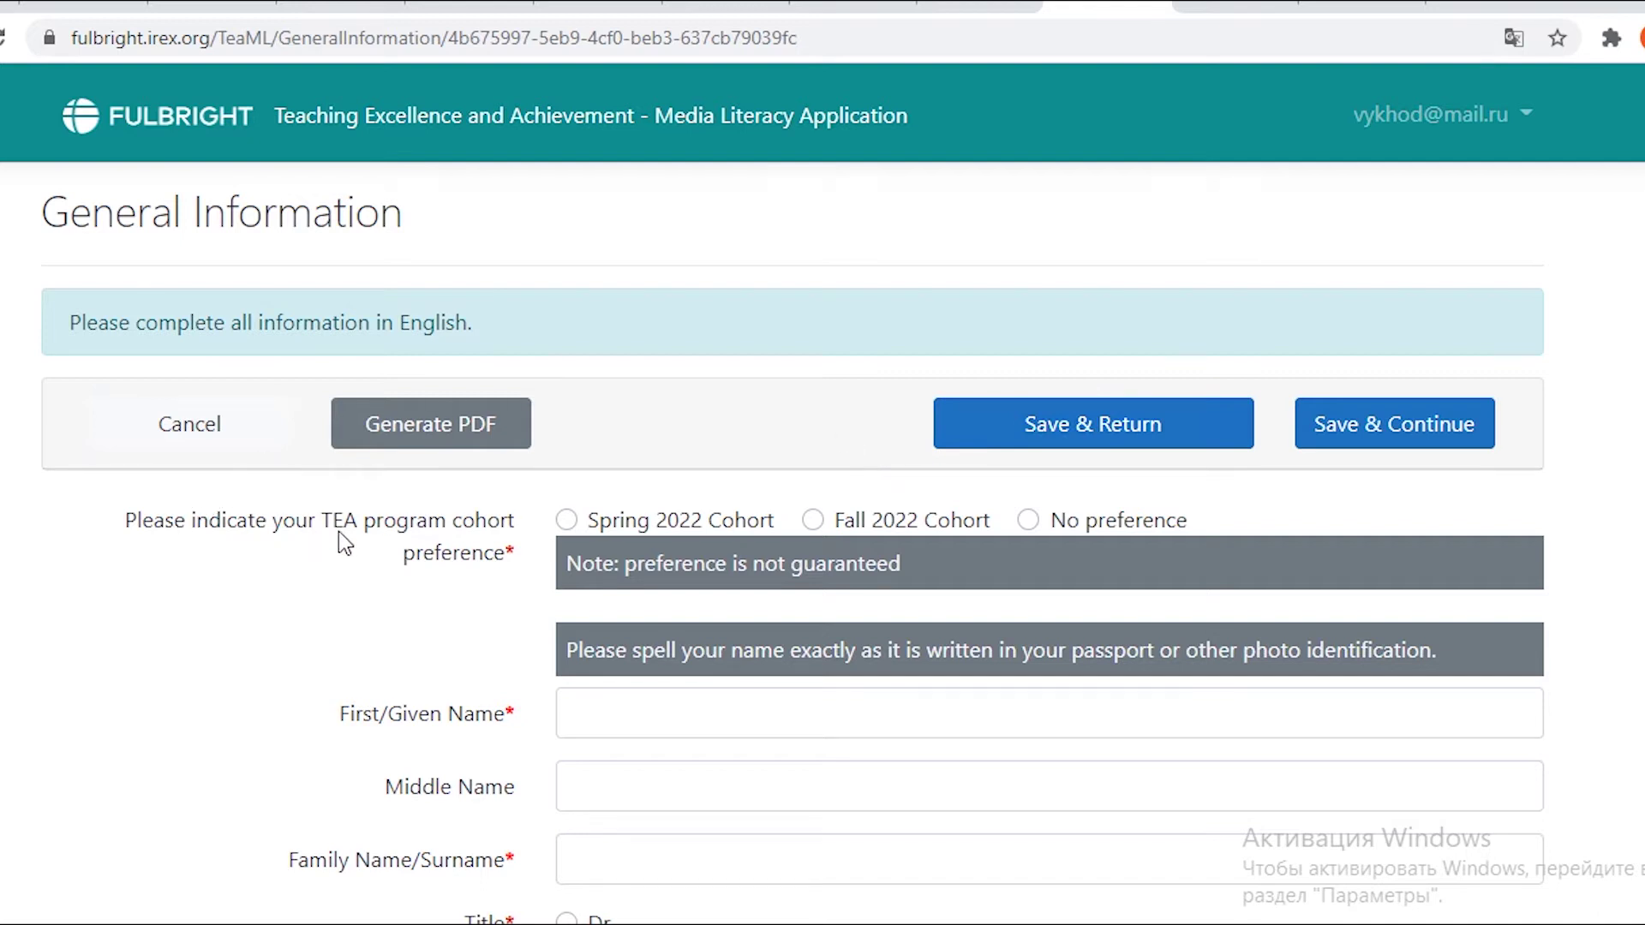
{"action": "left_click", "coordinate": [565, 521]}
{"action": "scroll", "coordinate": [513, 600], "scroll_direction": "down", "scroll_amount": 4}
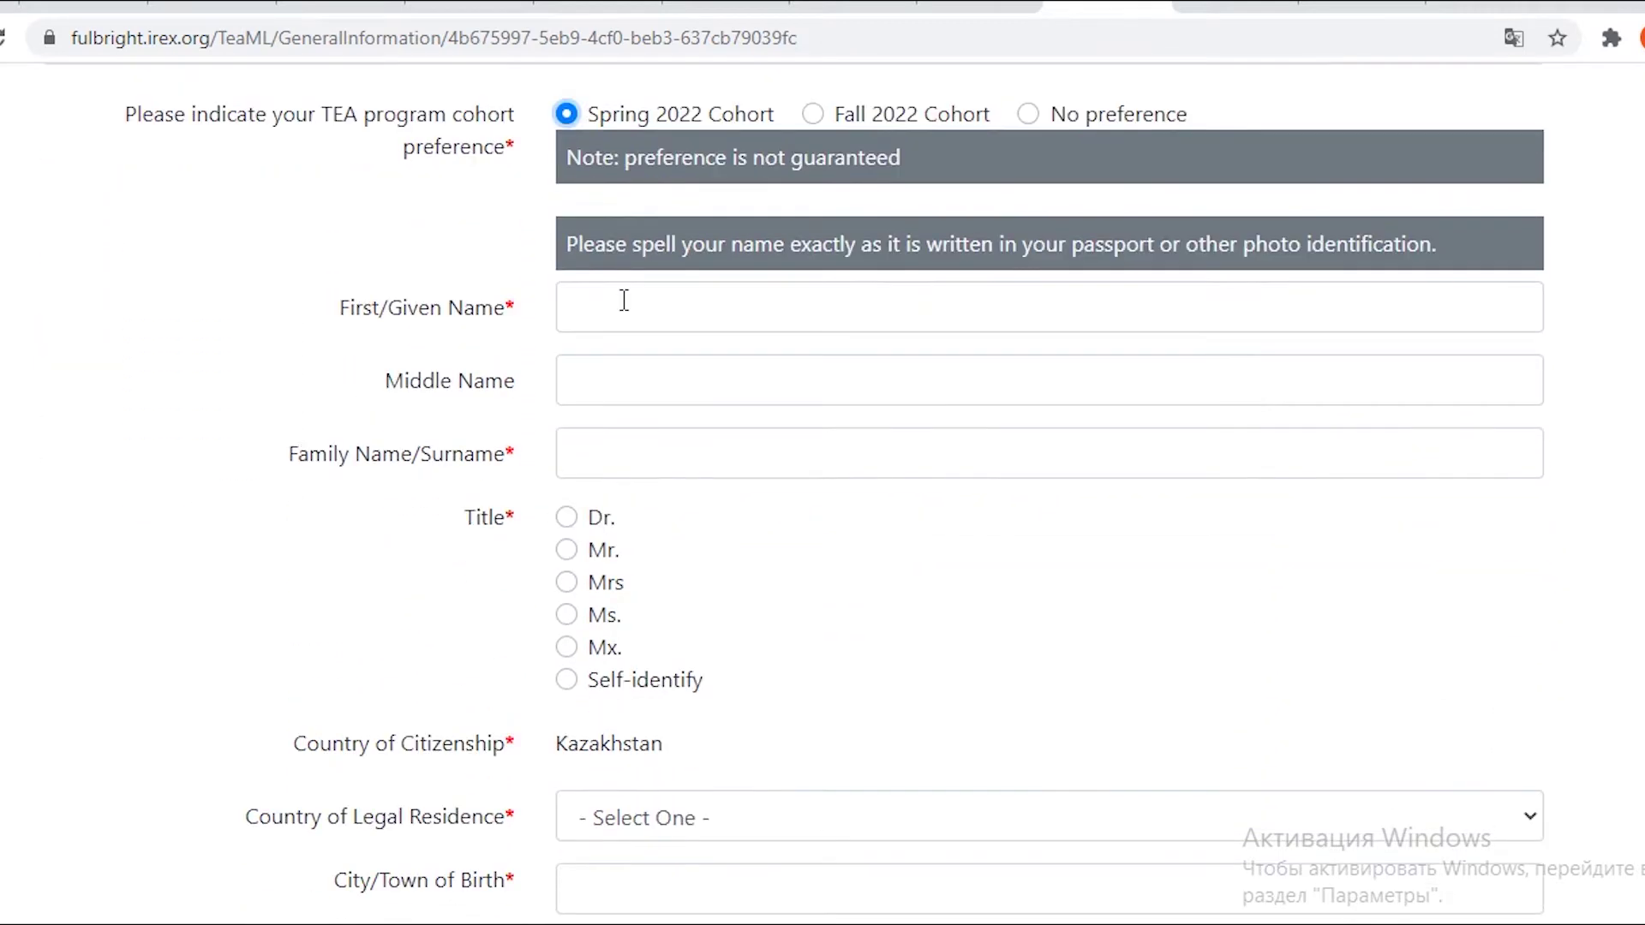
{"action": "left_click", "coordinate": [623, 315]}
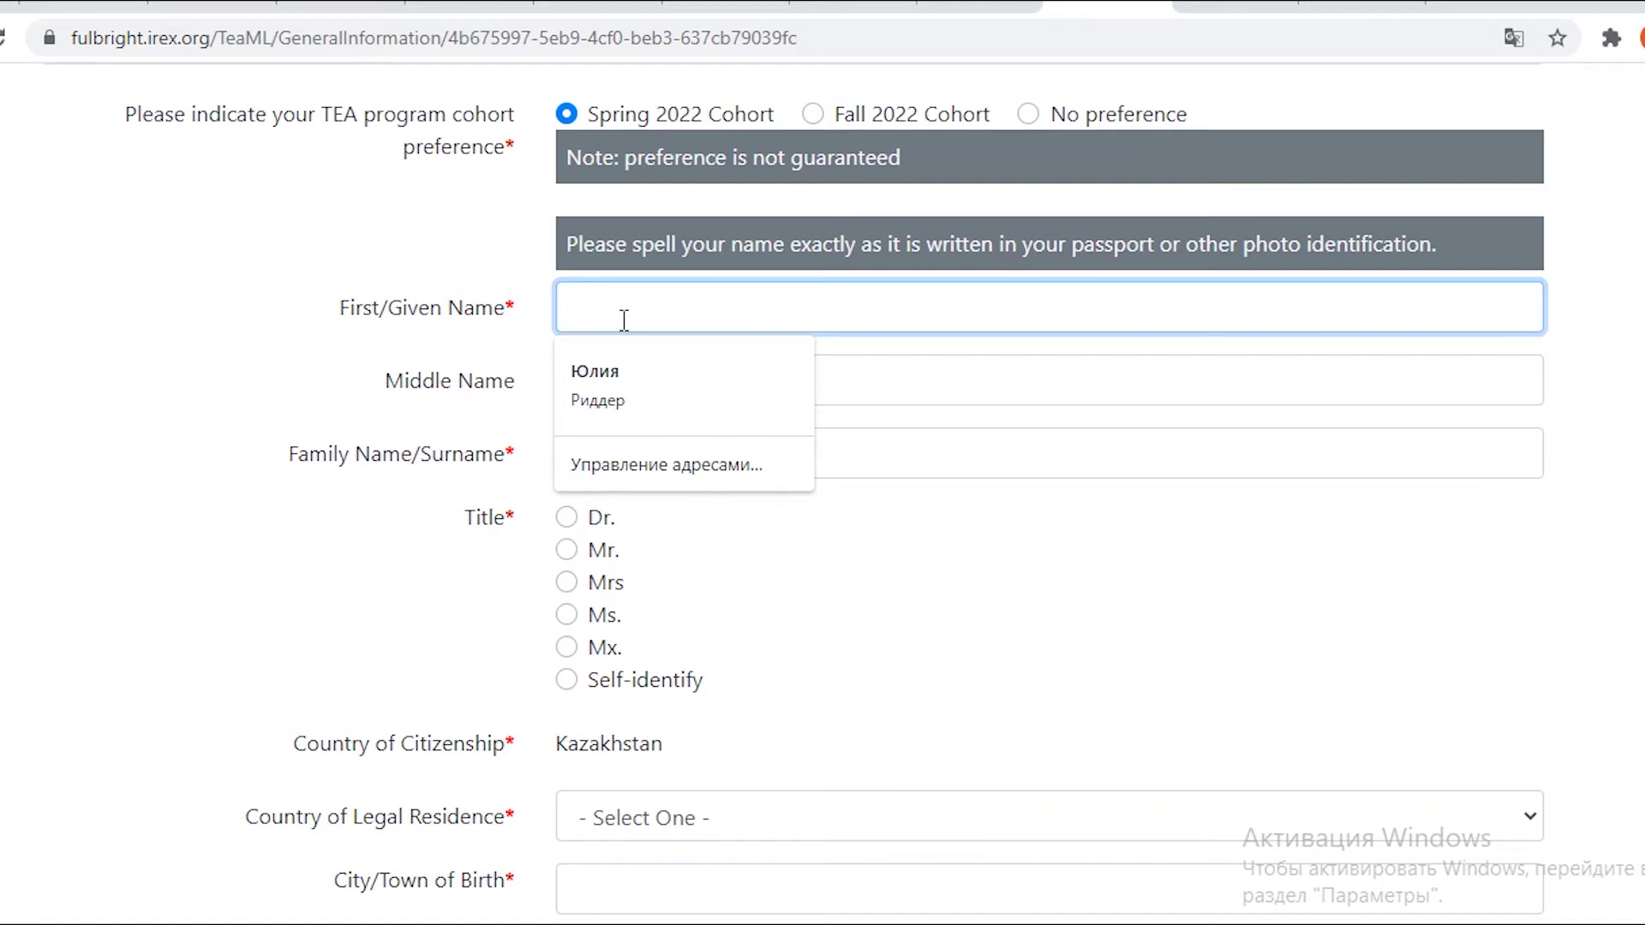
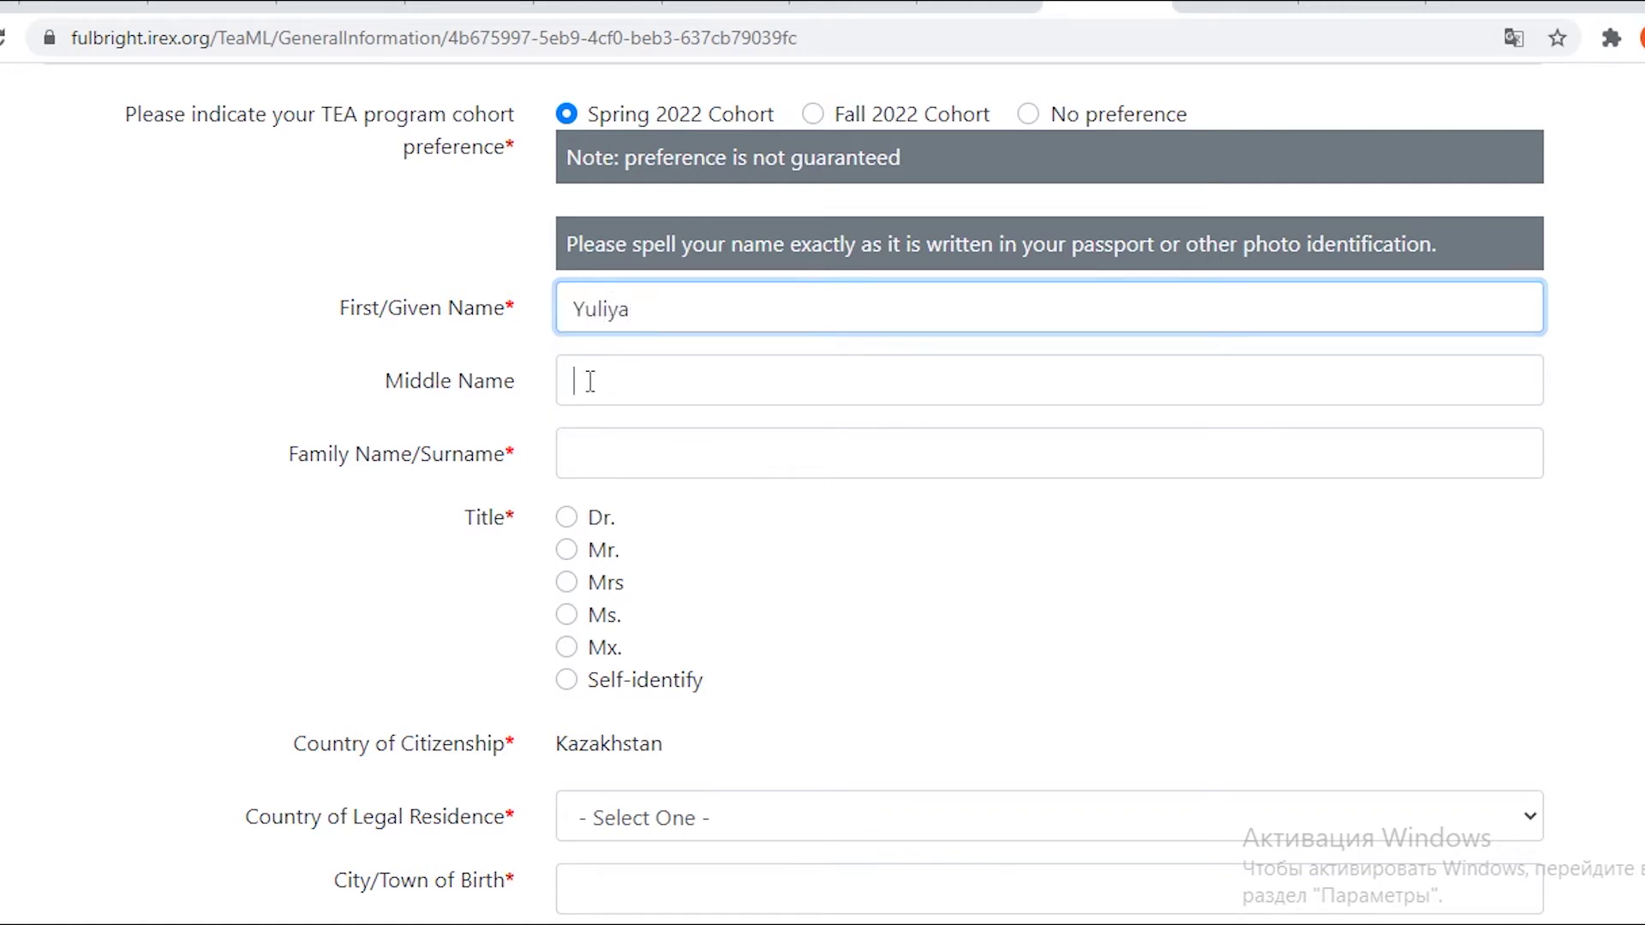
{"action": "left_click", "coordinate": [600, 467]}
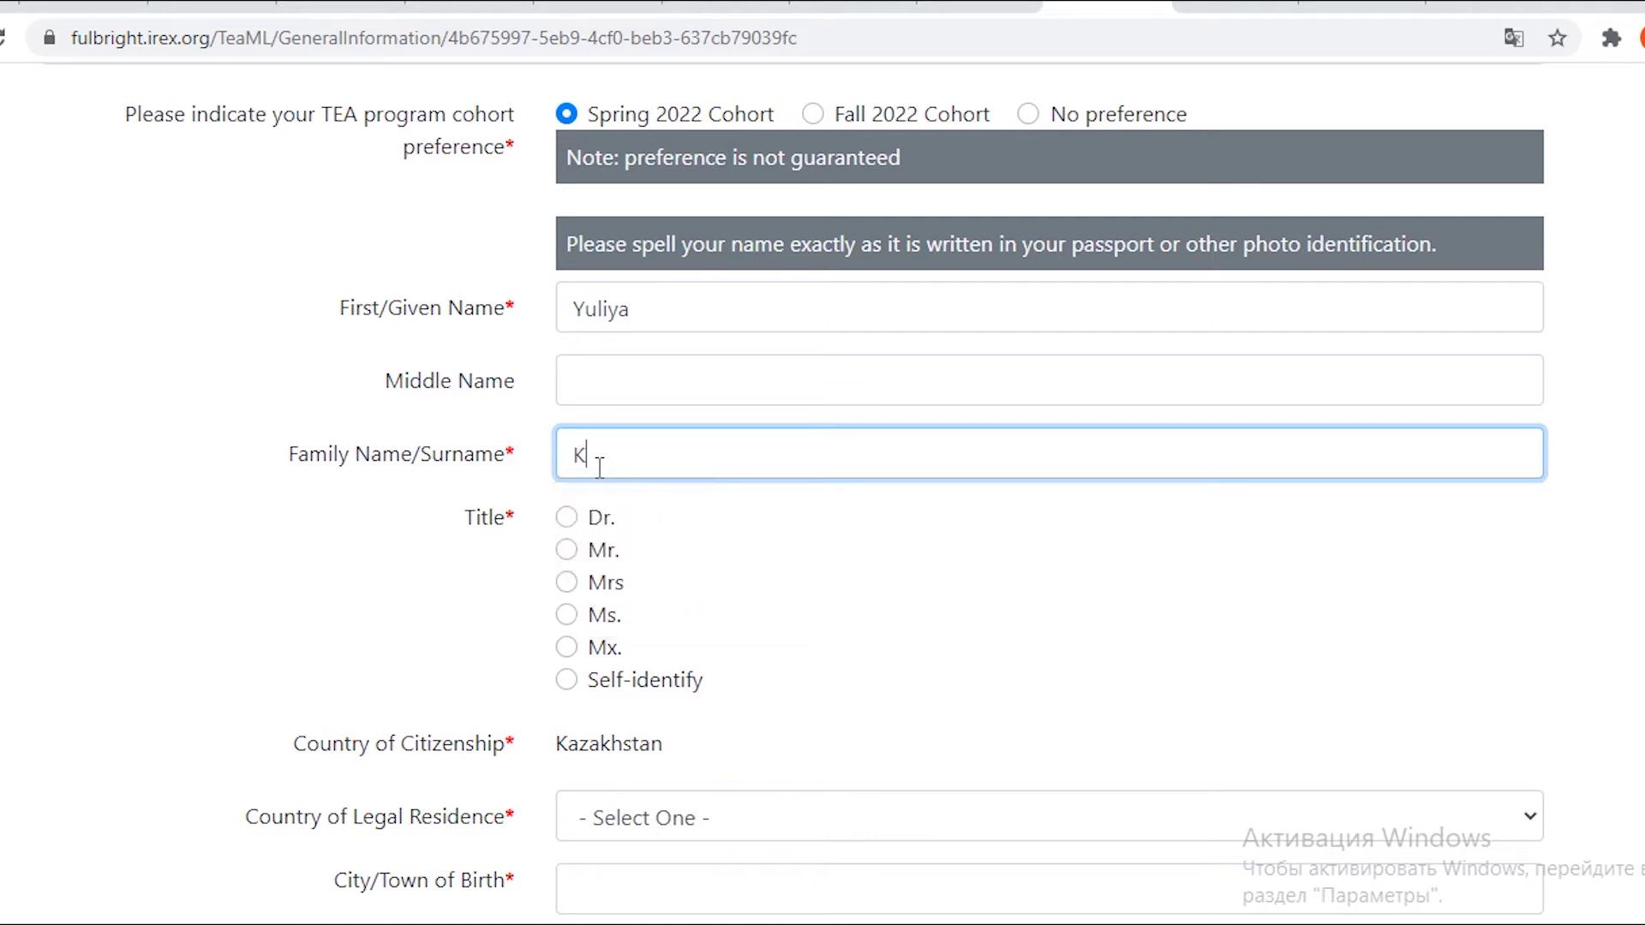
{"action": "left_click", "coordinate": [566, 583]}
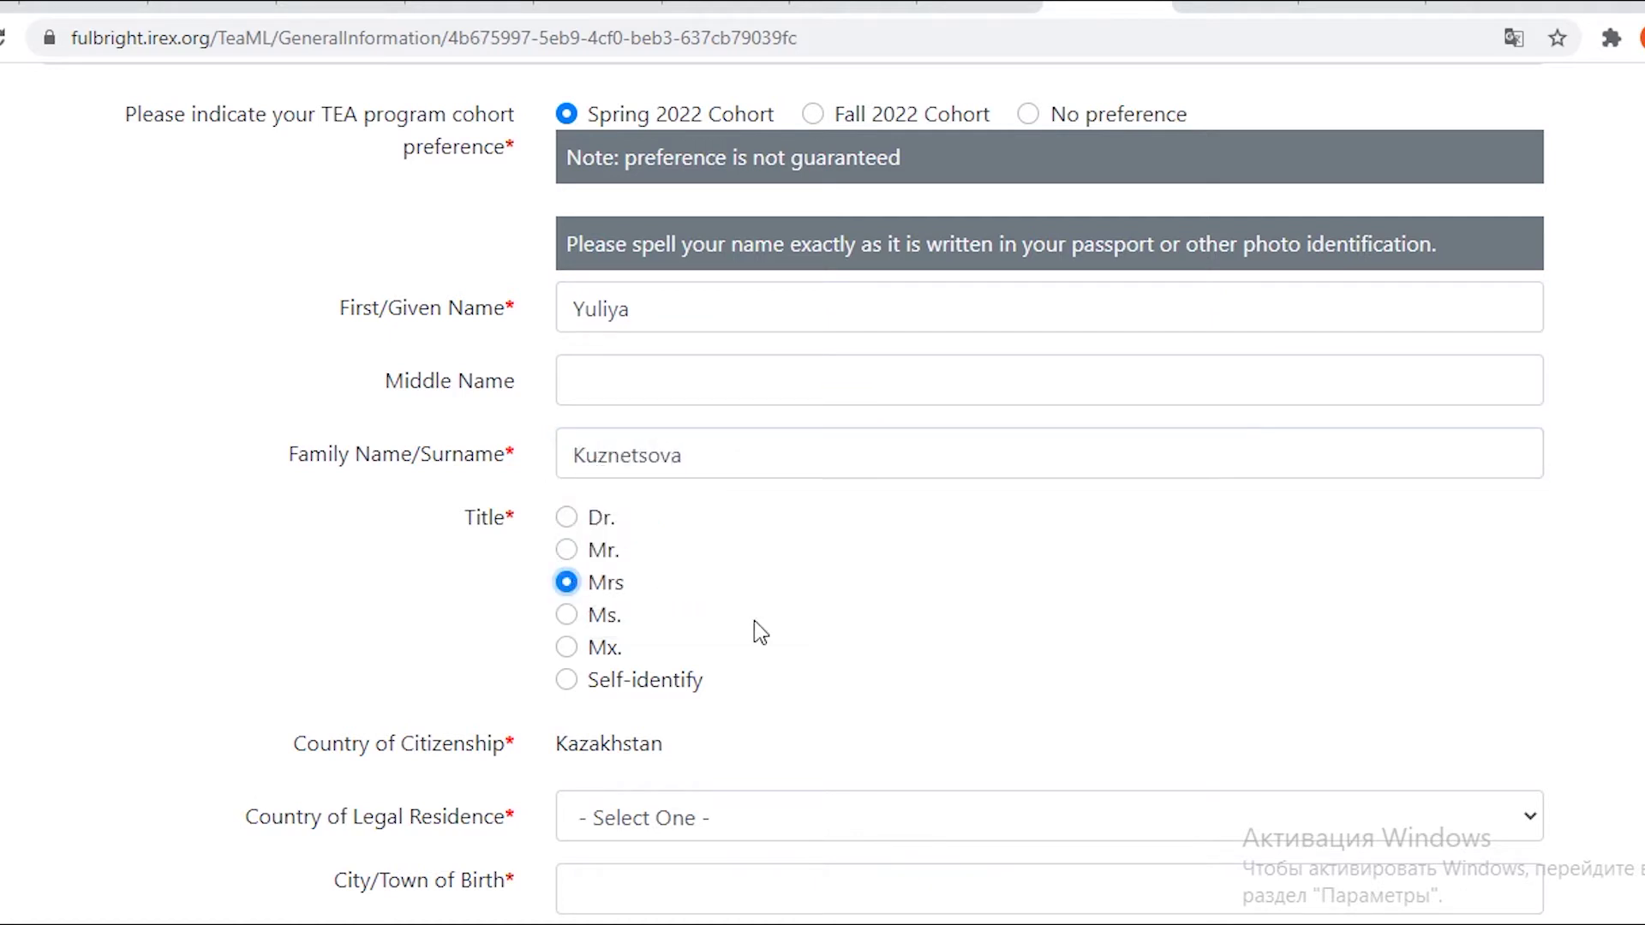
Set legal residence to Kazakhstan, city of birth to Ridder, and country of birth to Kazakhstan.
{"action": "scroll", "coordinate": [908, 664], "scroll_direction": "down", "scroll_amount": 1}
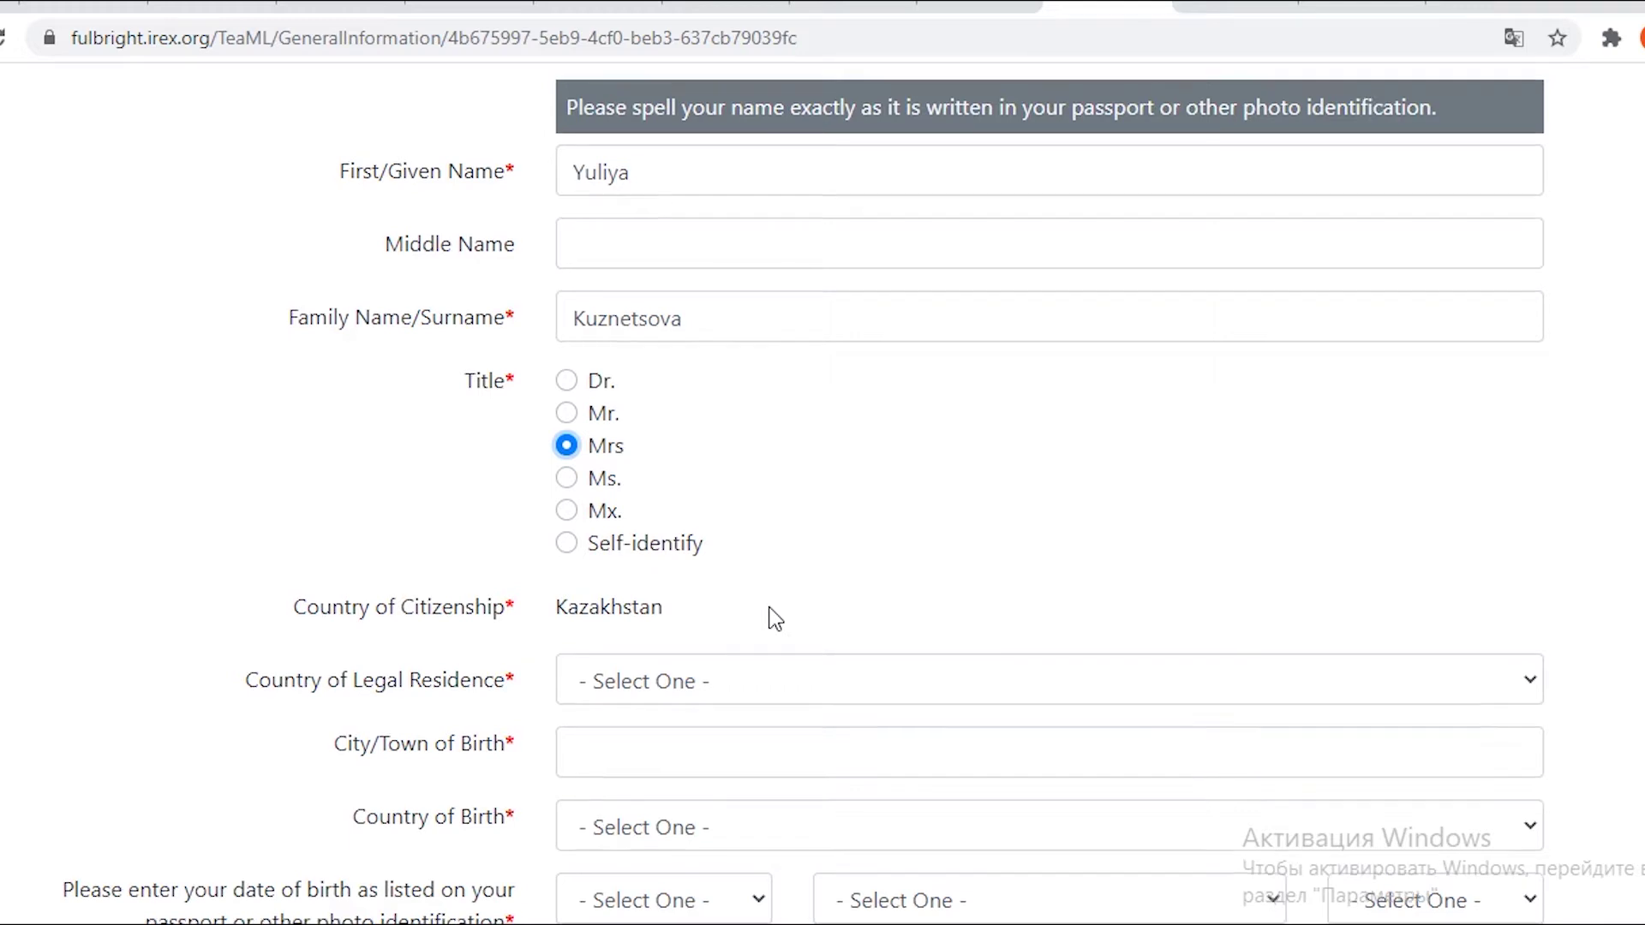
{"action": "scroll", "coordinate": [770, 610], "scroll_direction": "down", "scroll_amount": 2}
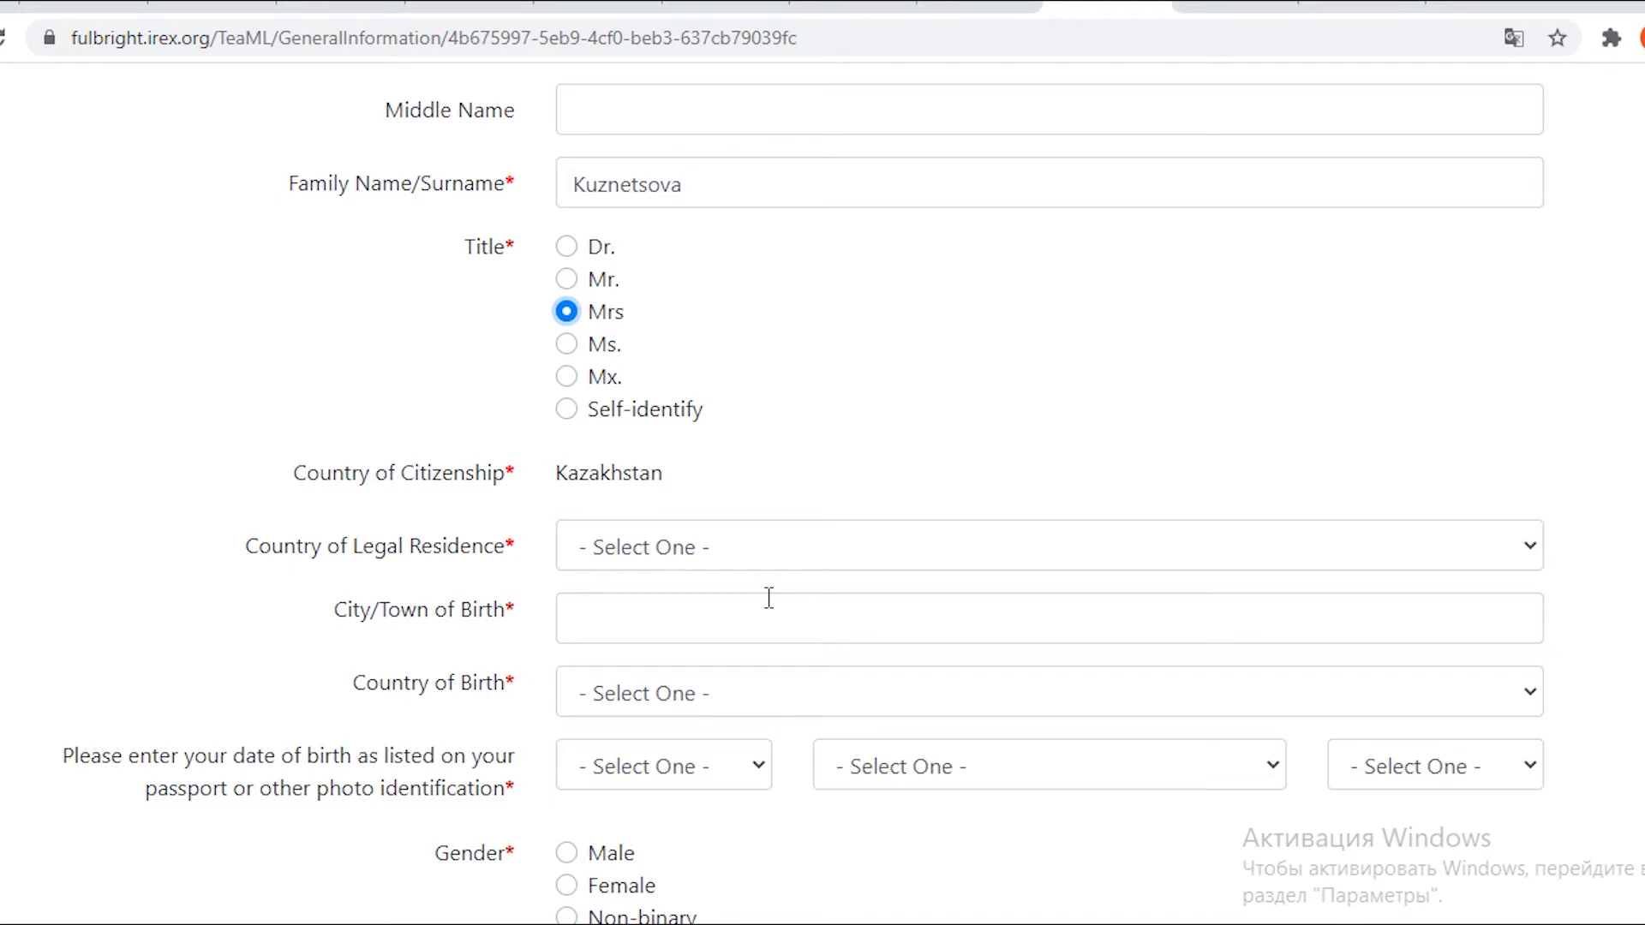
{"action": "left_click", "coordinate": [1387, 565]}
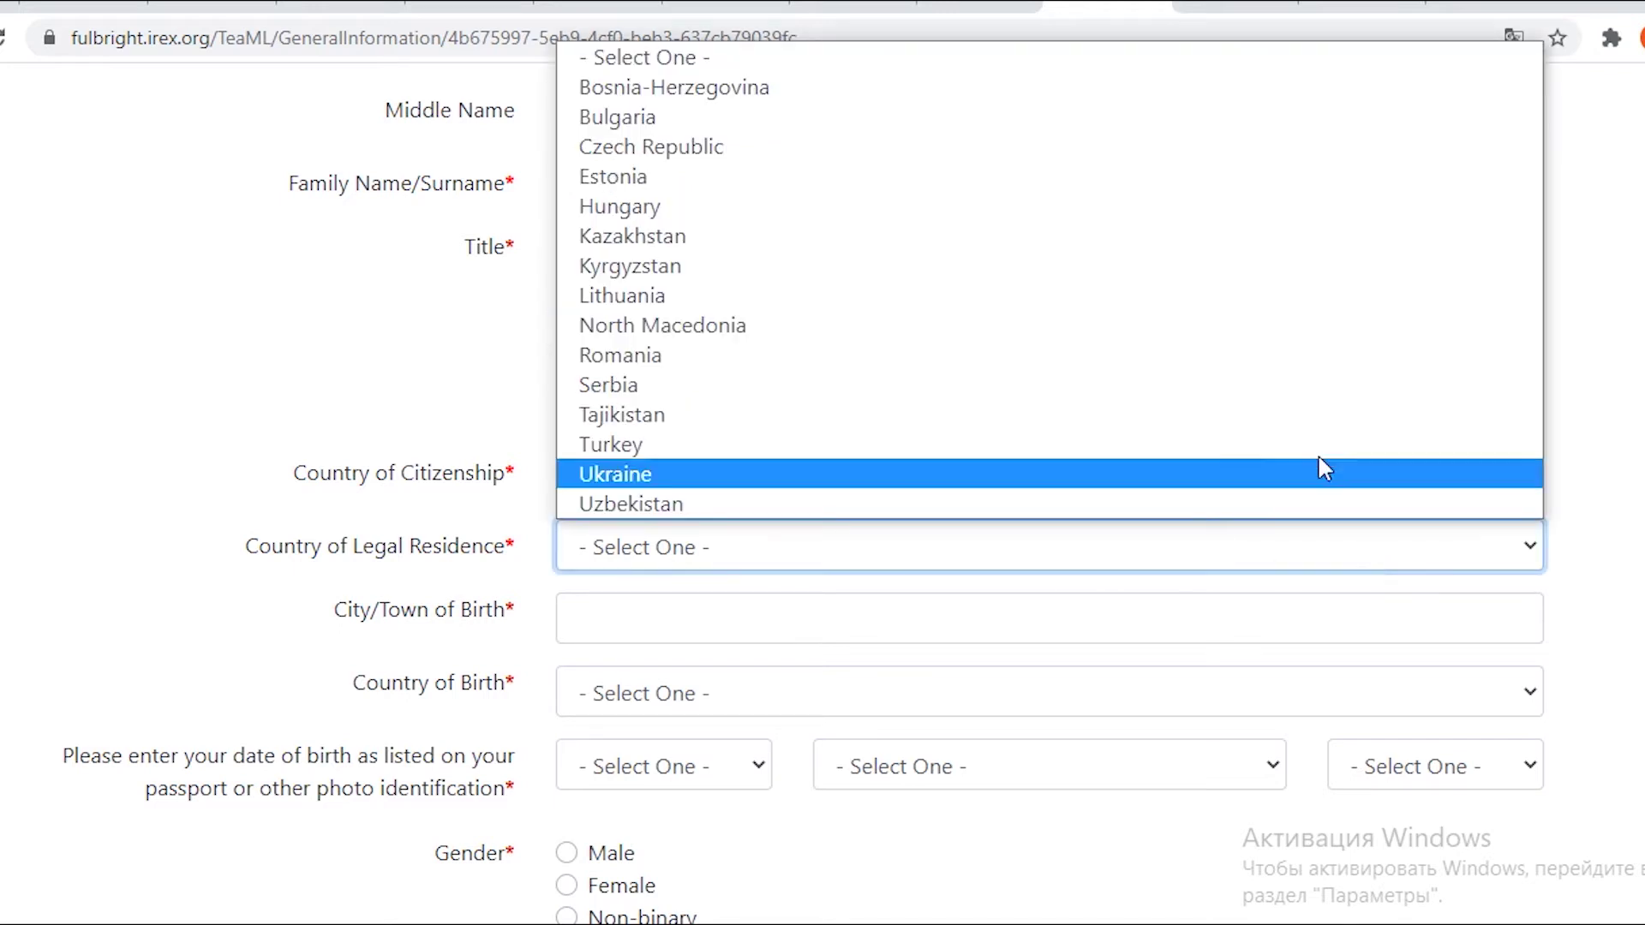
{"action": "left_click", "coordinate": [1237, 240]}
{"action": "scroll", "coordinate": [1058, 514], "scroll_direction": "down", "scroll_amount": 2}
{"action": "left_click", "coordinate": [1054, 486]}
{"action": "type", "text": "Ridder"}
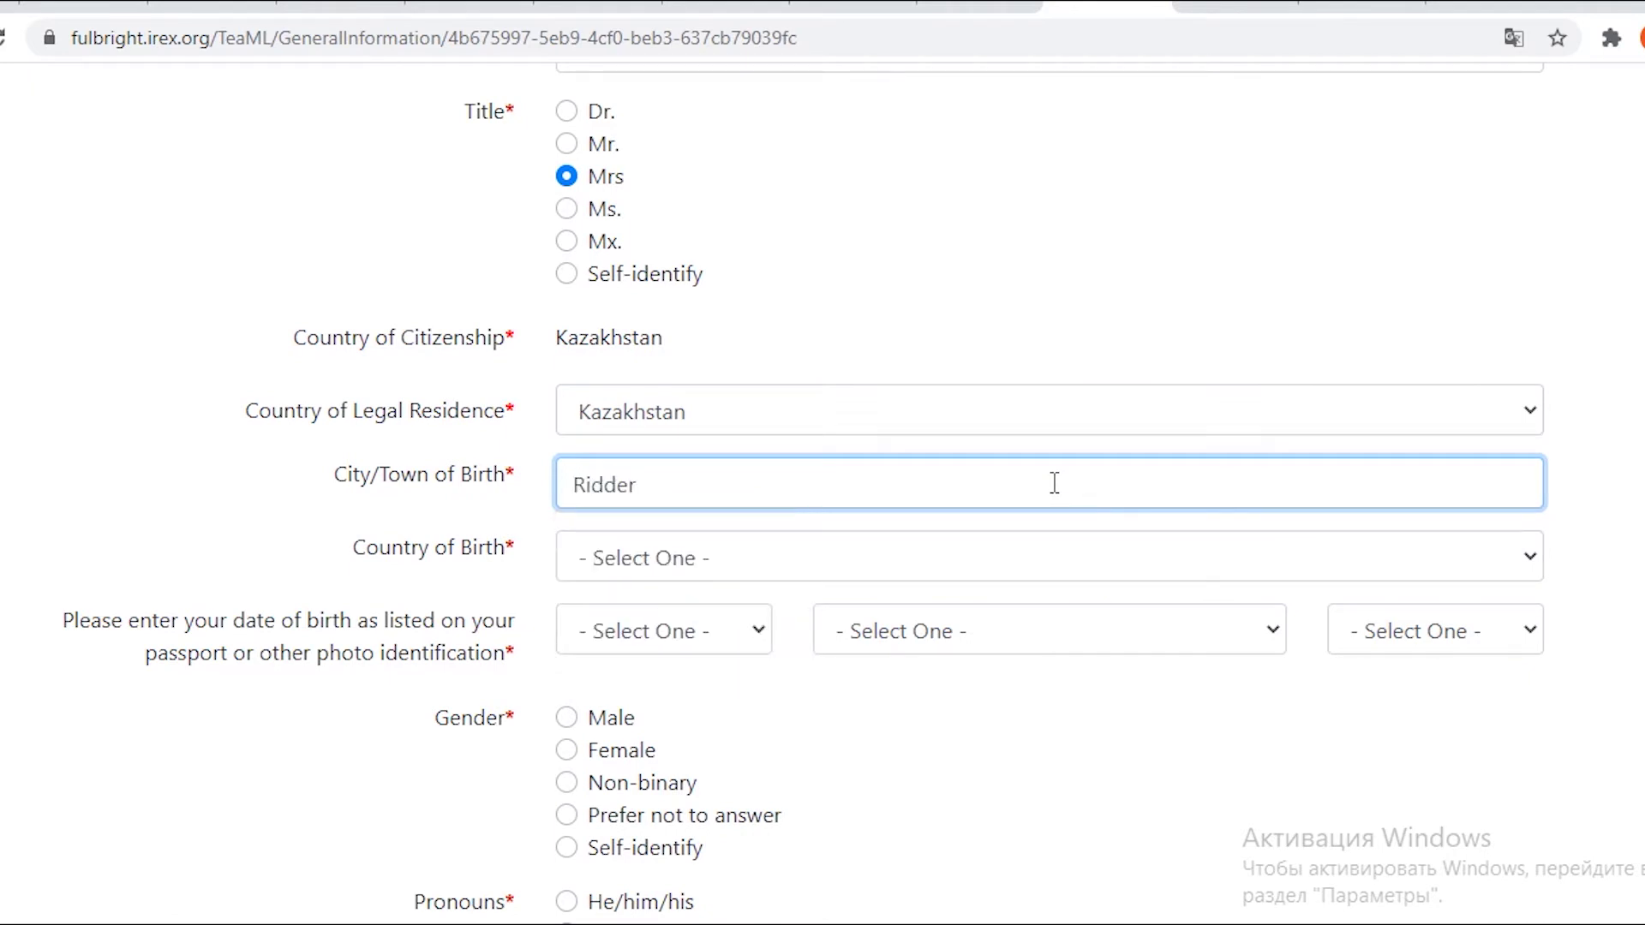
{"action": "left_click", "coordinate": [754, 558]}
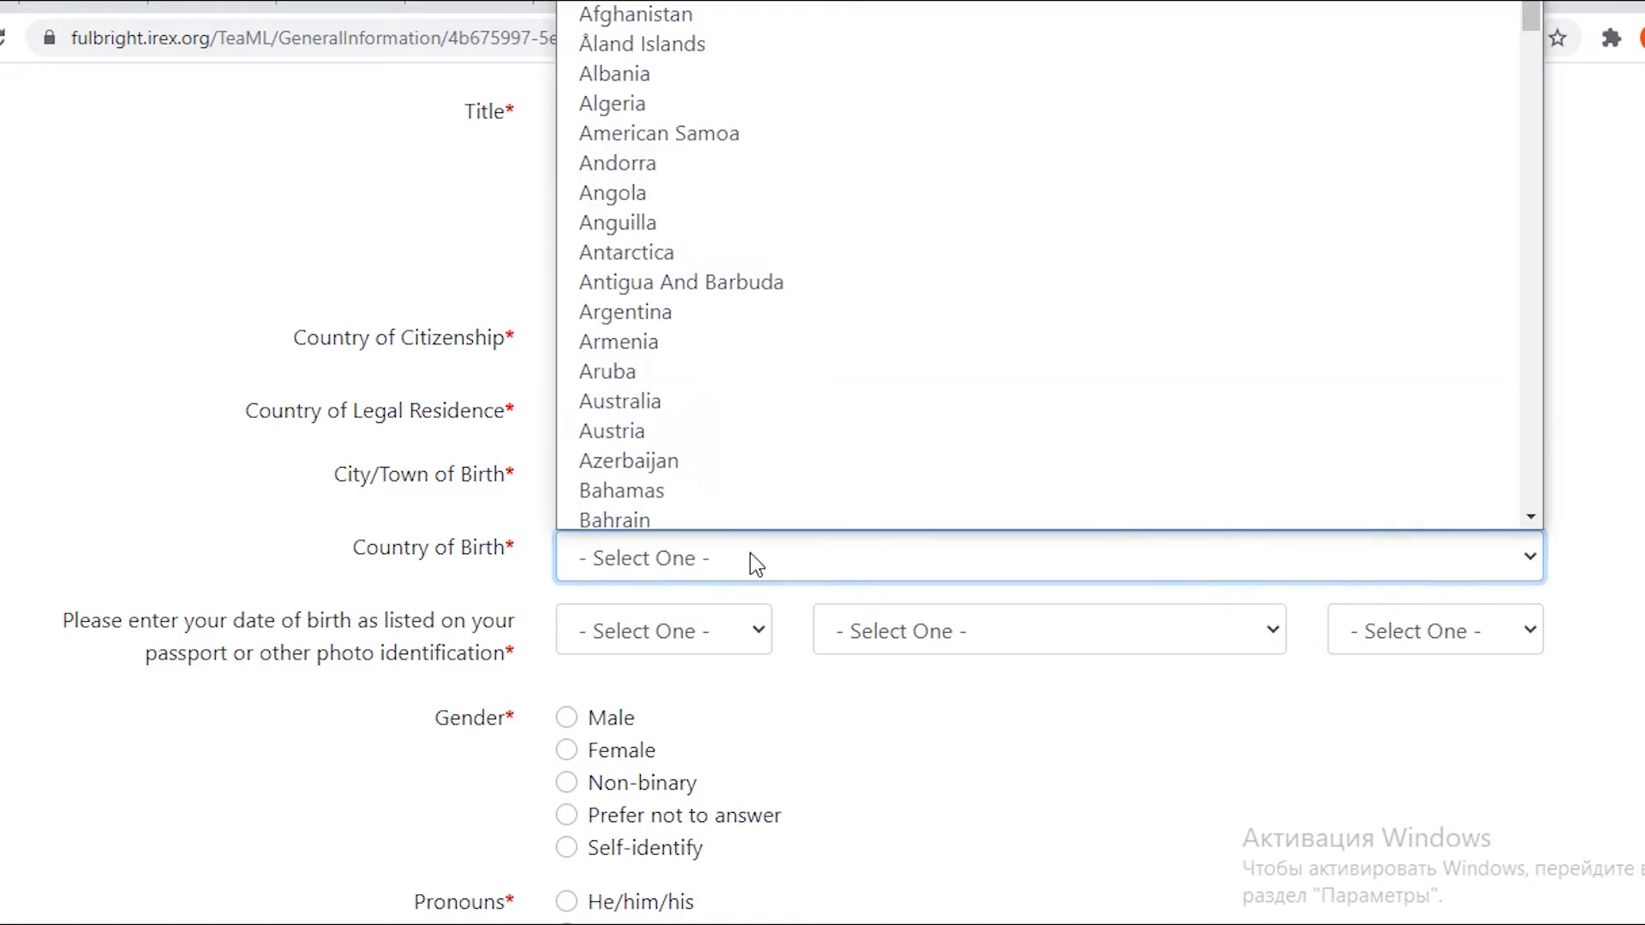
{"action": "scroll", "coordinate": [738, 417], "scroll_direction": "down", "scroll_amount": 18}
{"action": "scroll", "coordinate": [754, 424], "scroll_direction": "down", "scroll_amount": 9}
{"action": "scroll", "coordinate": [761, 424], "scroll_direction": "down", "scroll_amount": 9}
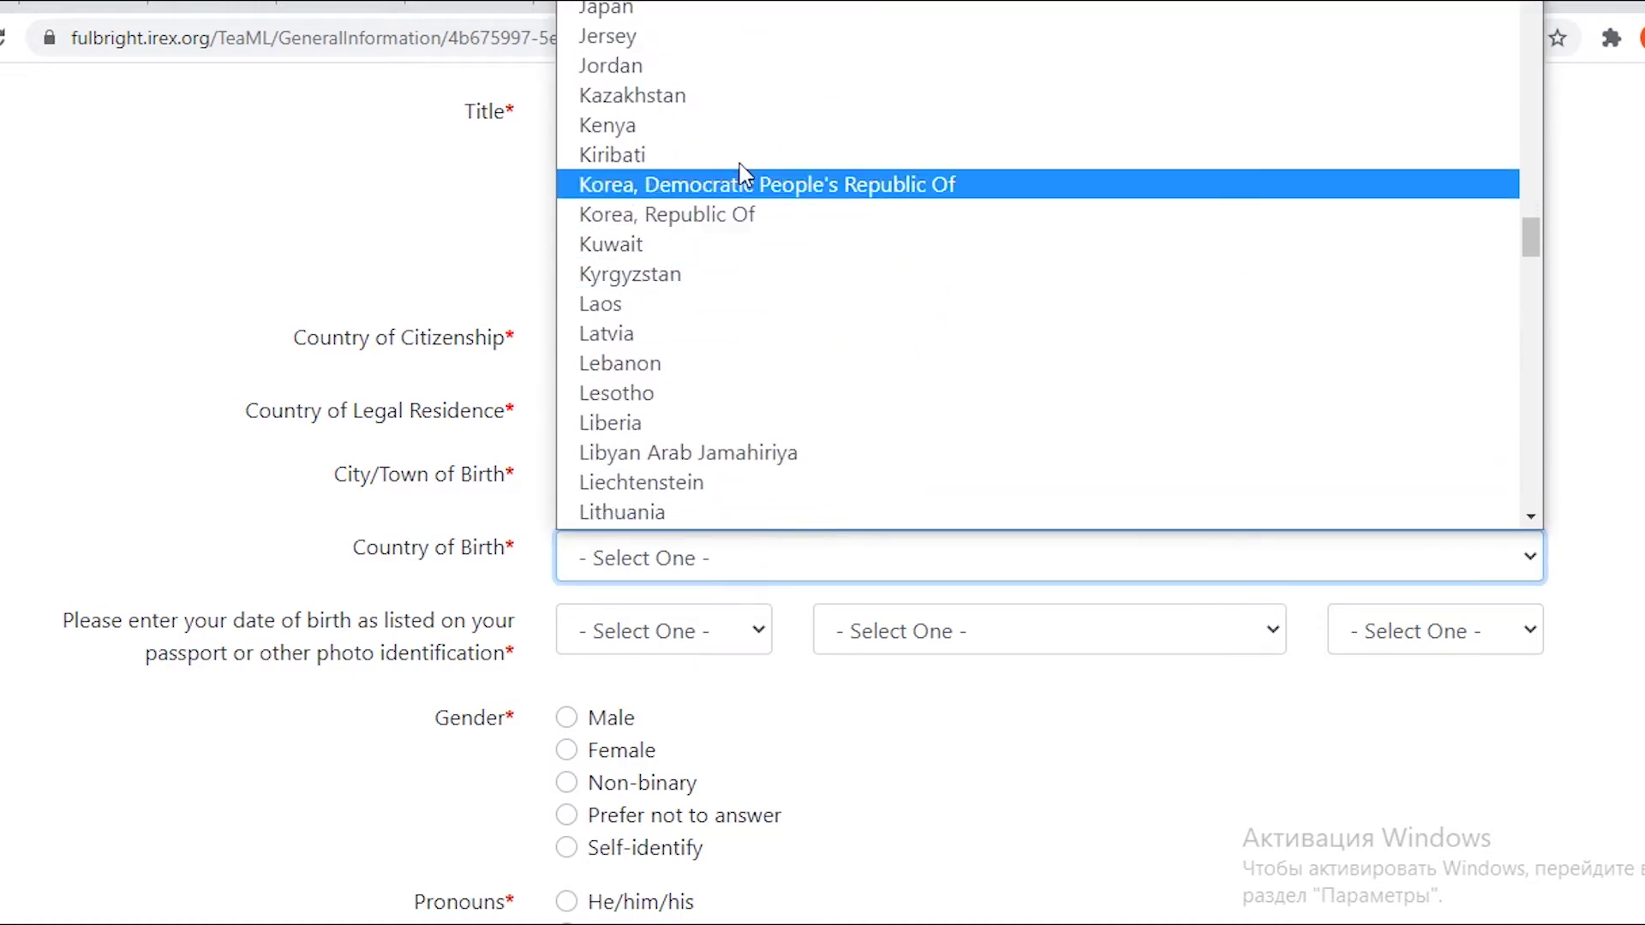
{"action": "left_click", "coordinate": [742, 98]}
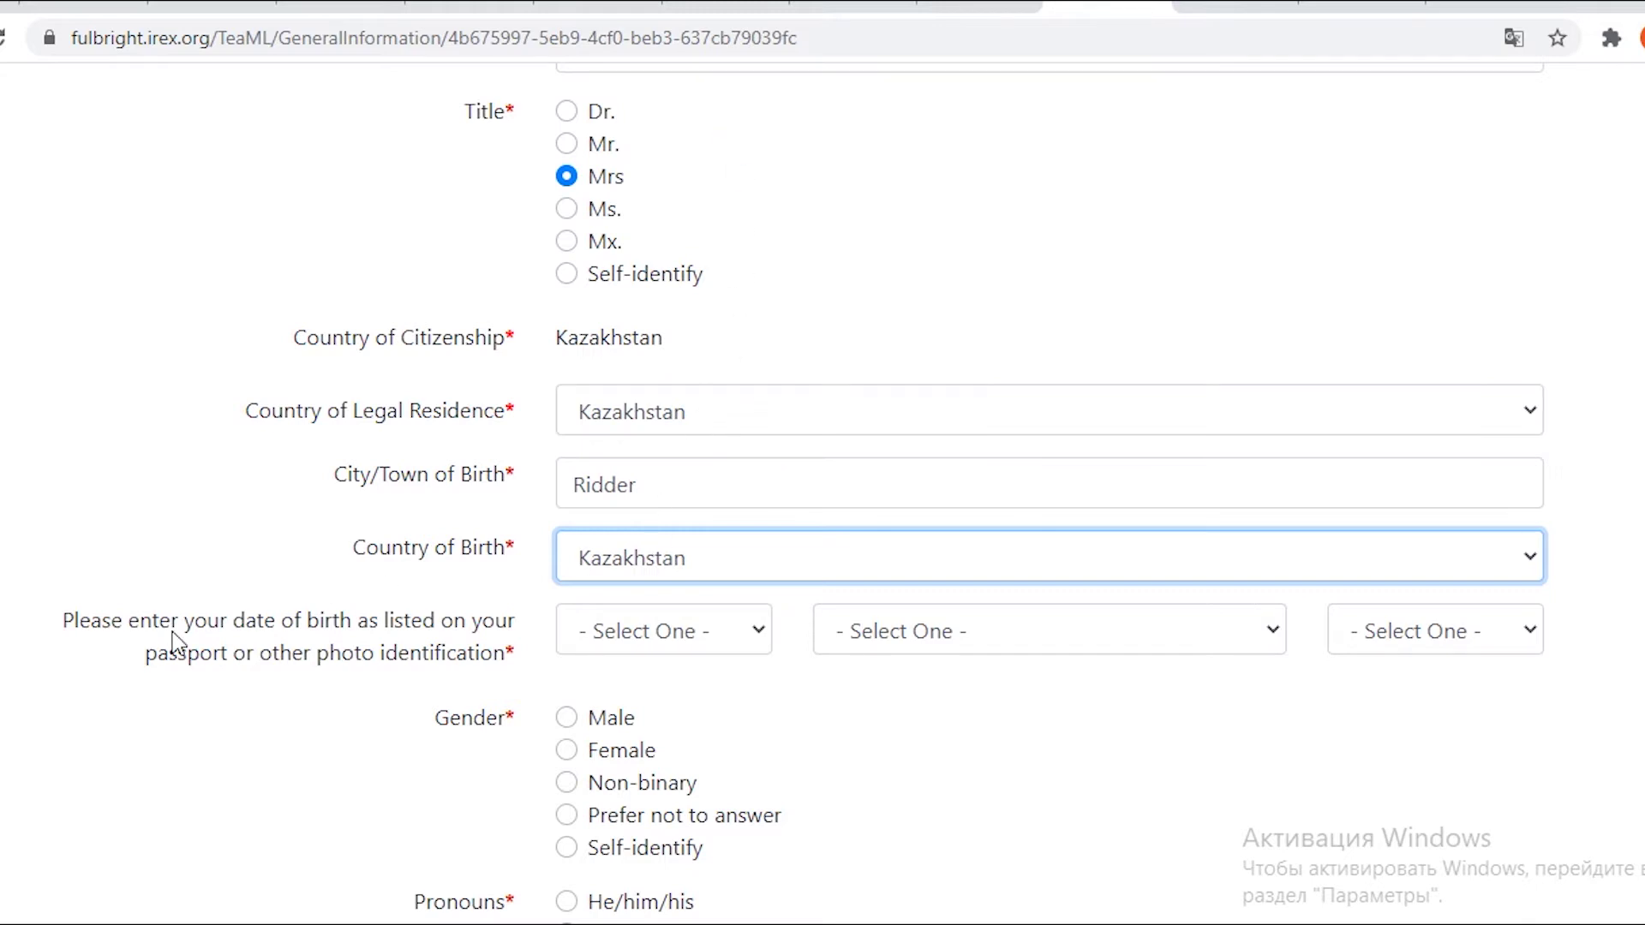
{"action": "scroll", "coordinate": [743, 632], "scroll_direction": "down", "scroll_amount": 3}
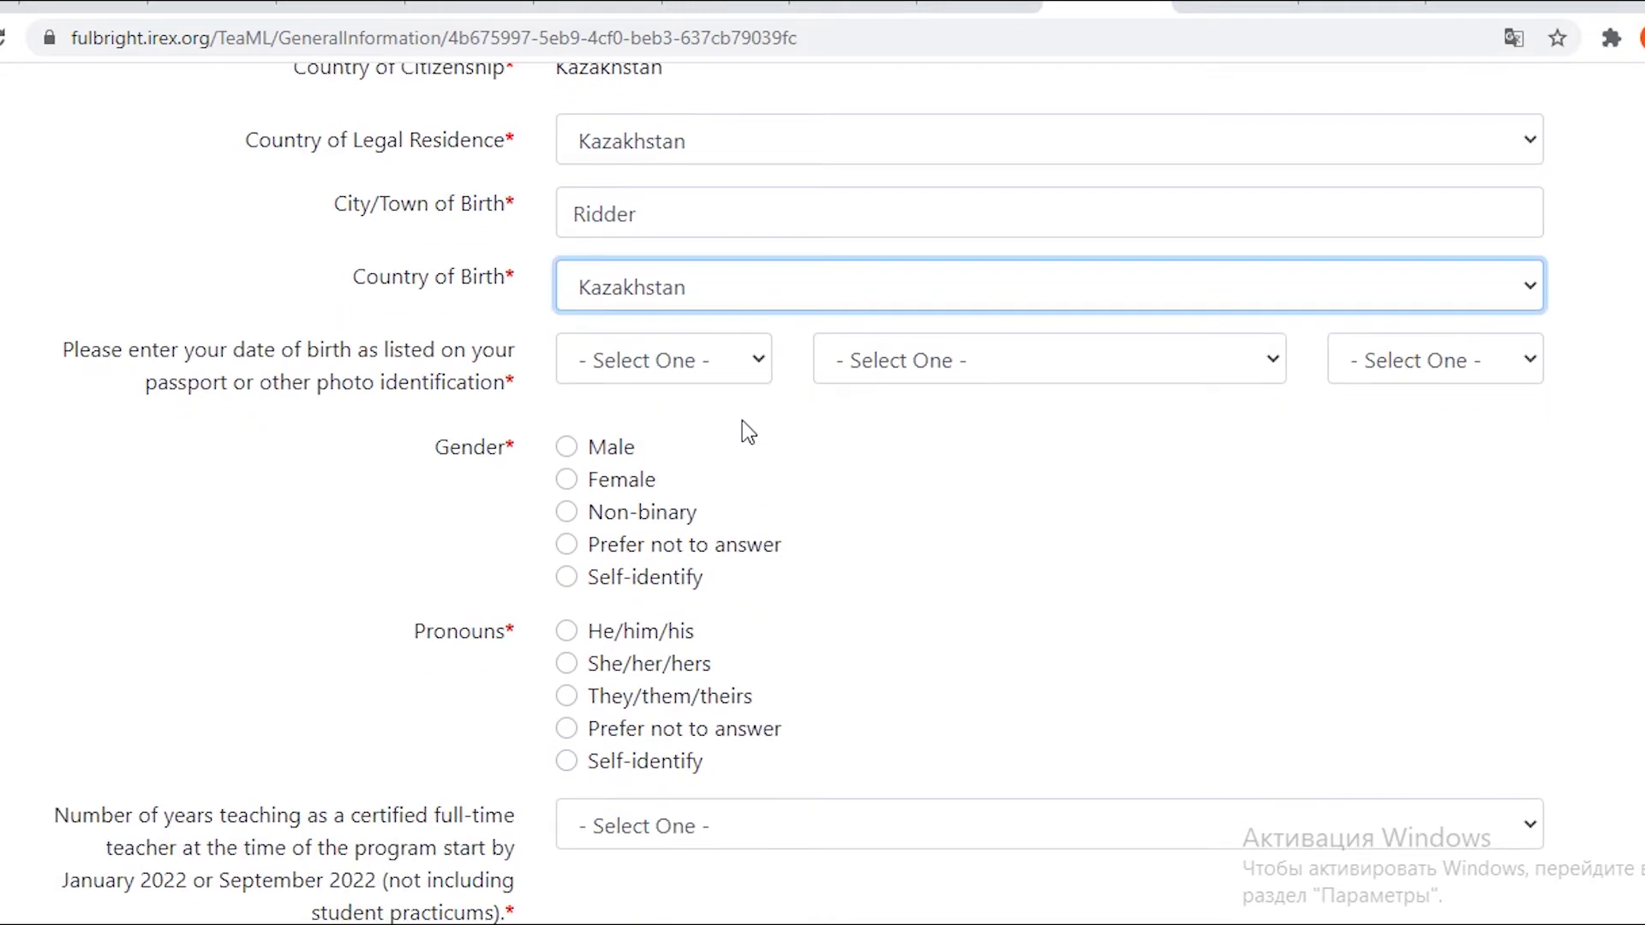
{"action": "left_click", "coordinate": [743, 377]}
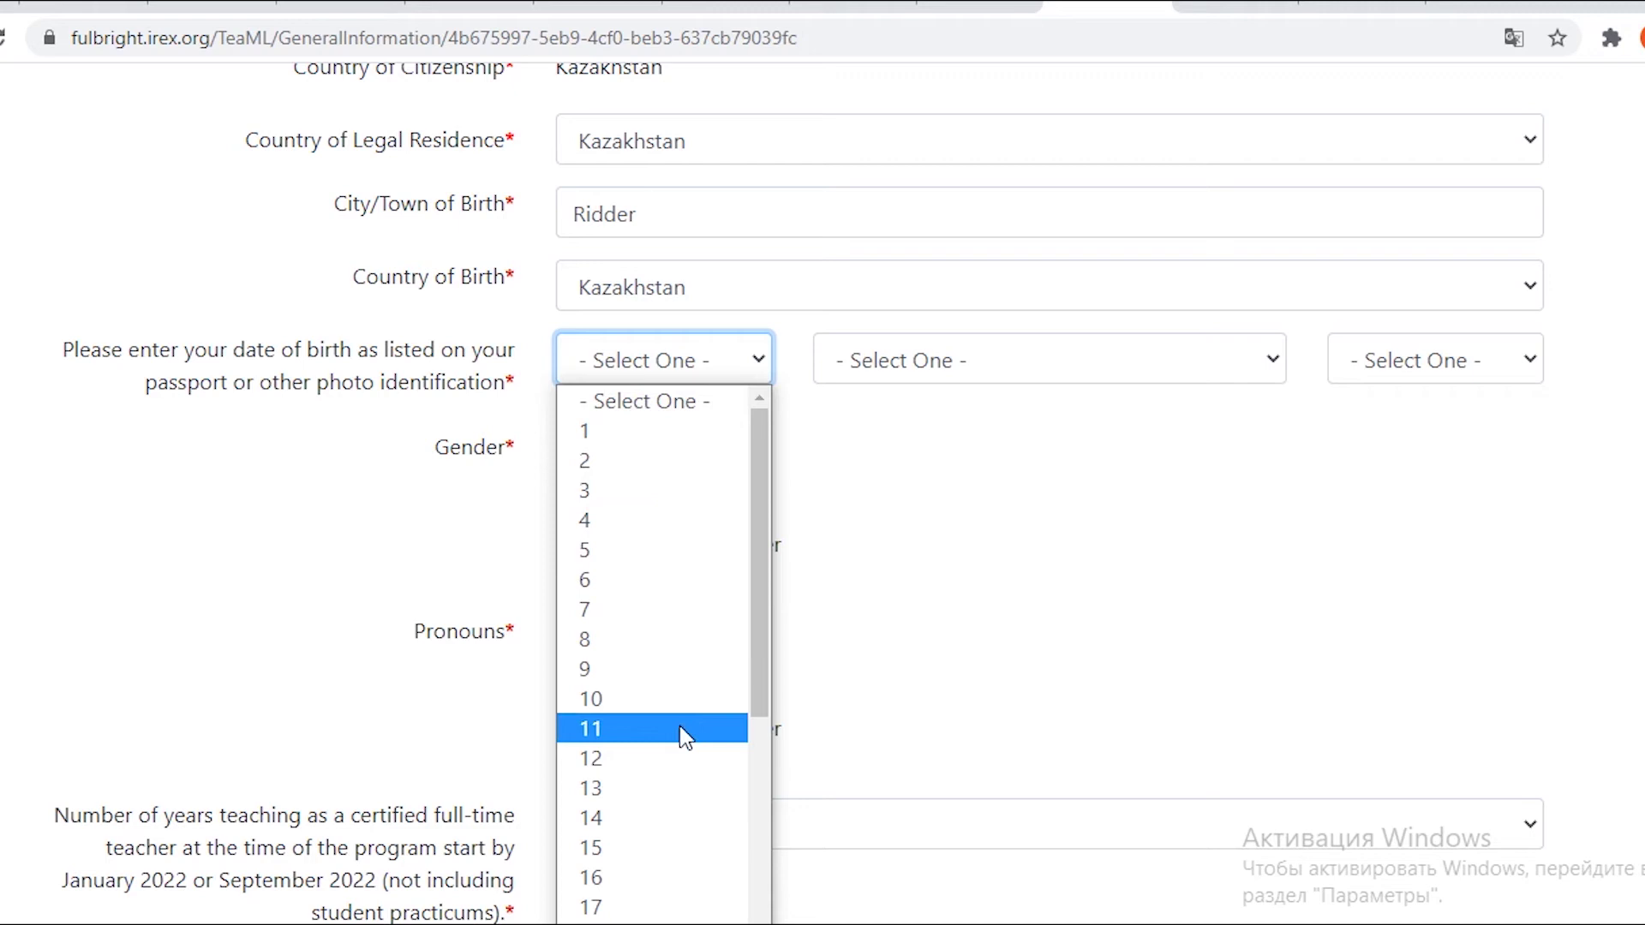
{"action": "left_click", "coordinate": [667, 842]}
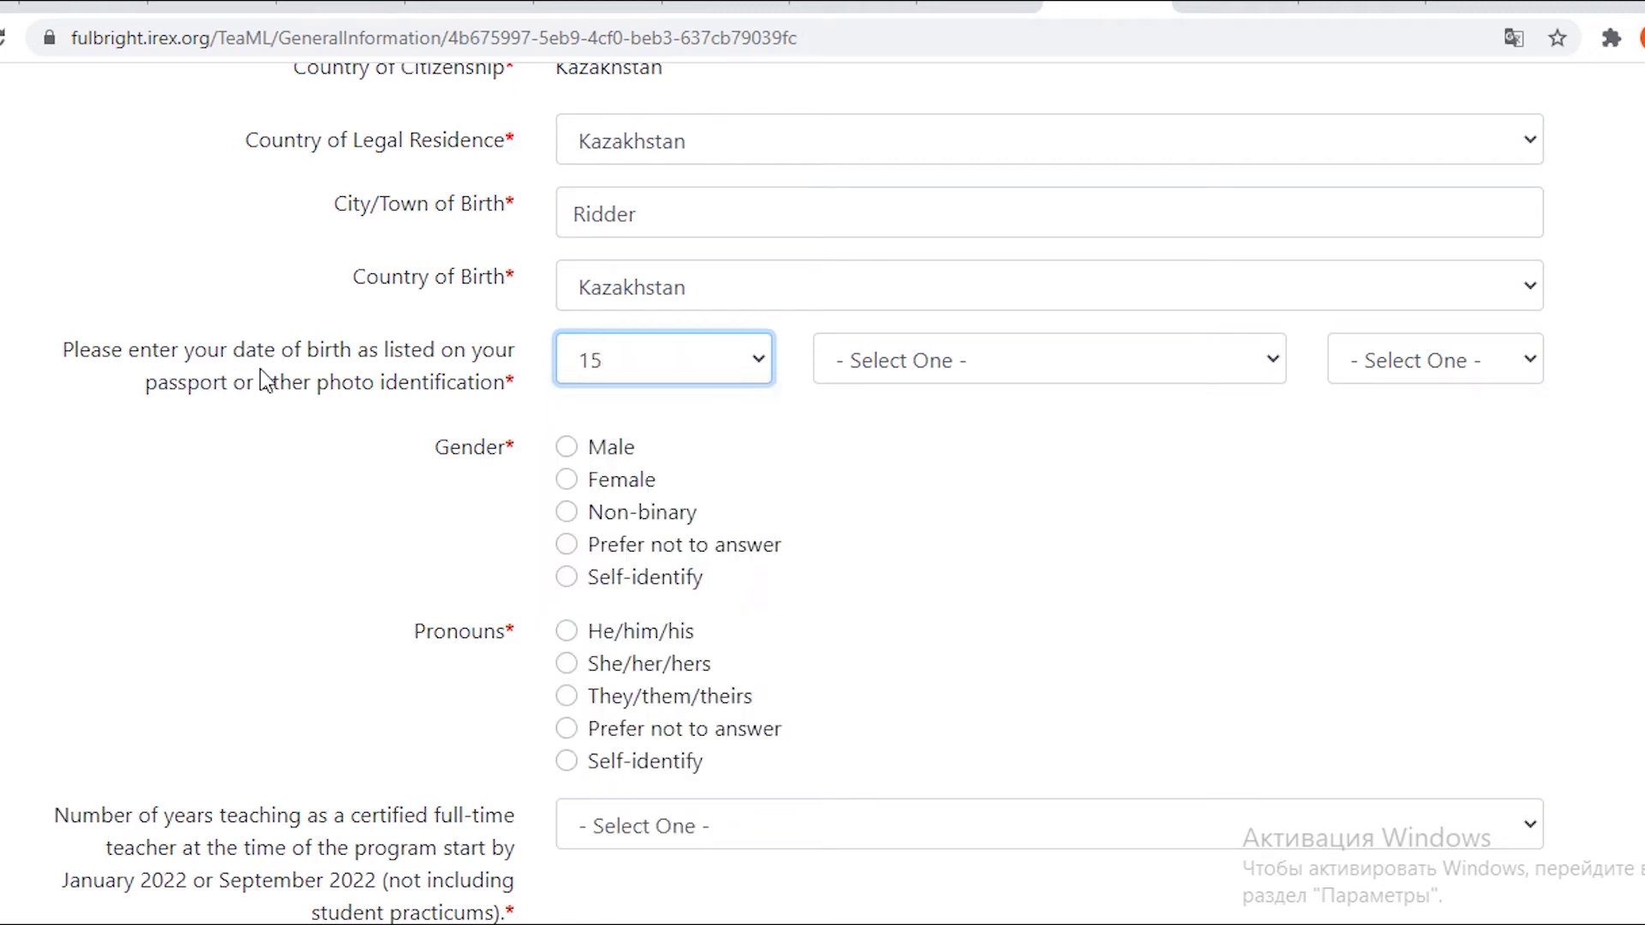
{"action": "left_click", "coordinate": [1435, 360]}
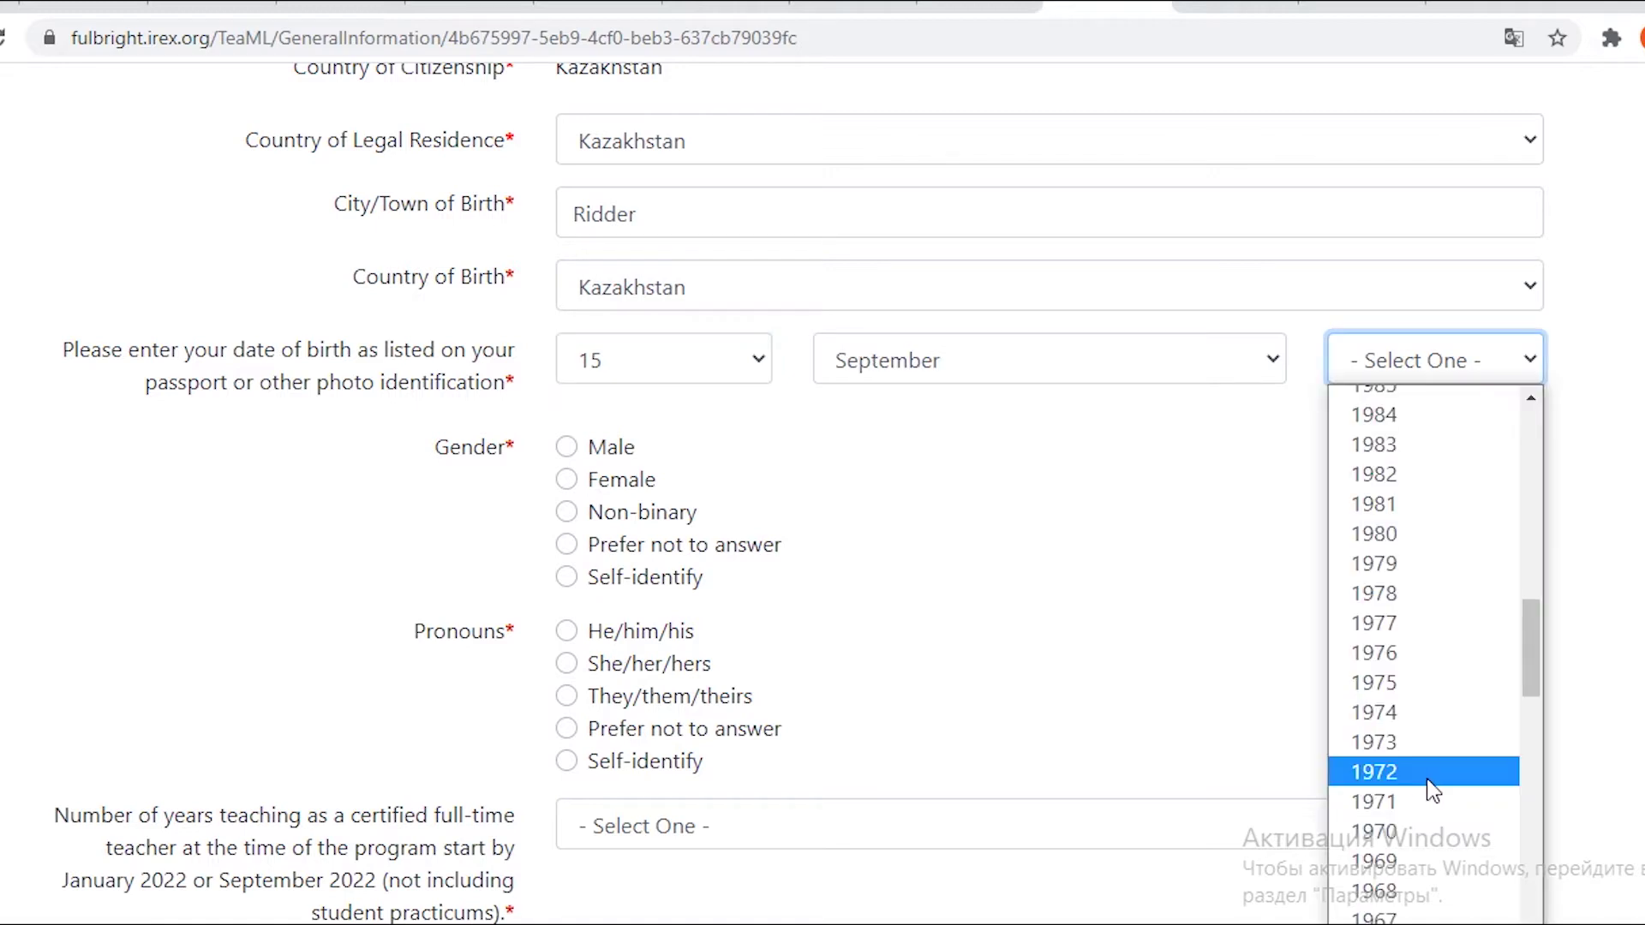
{"action": "scroll", "coordinate": [1425, 786], "scroll_direction": "up", "scroll_amount": 3}
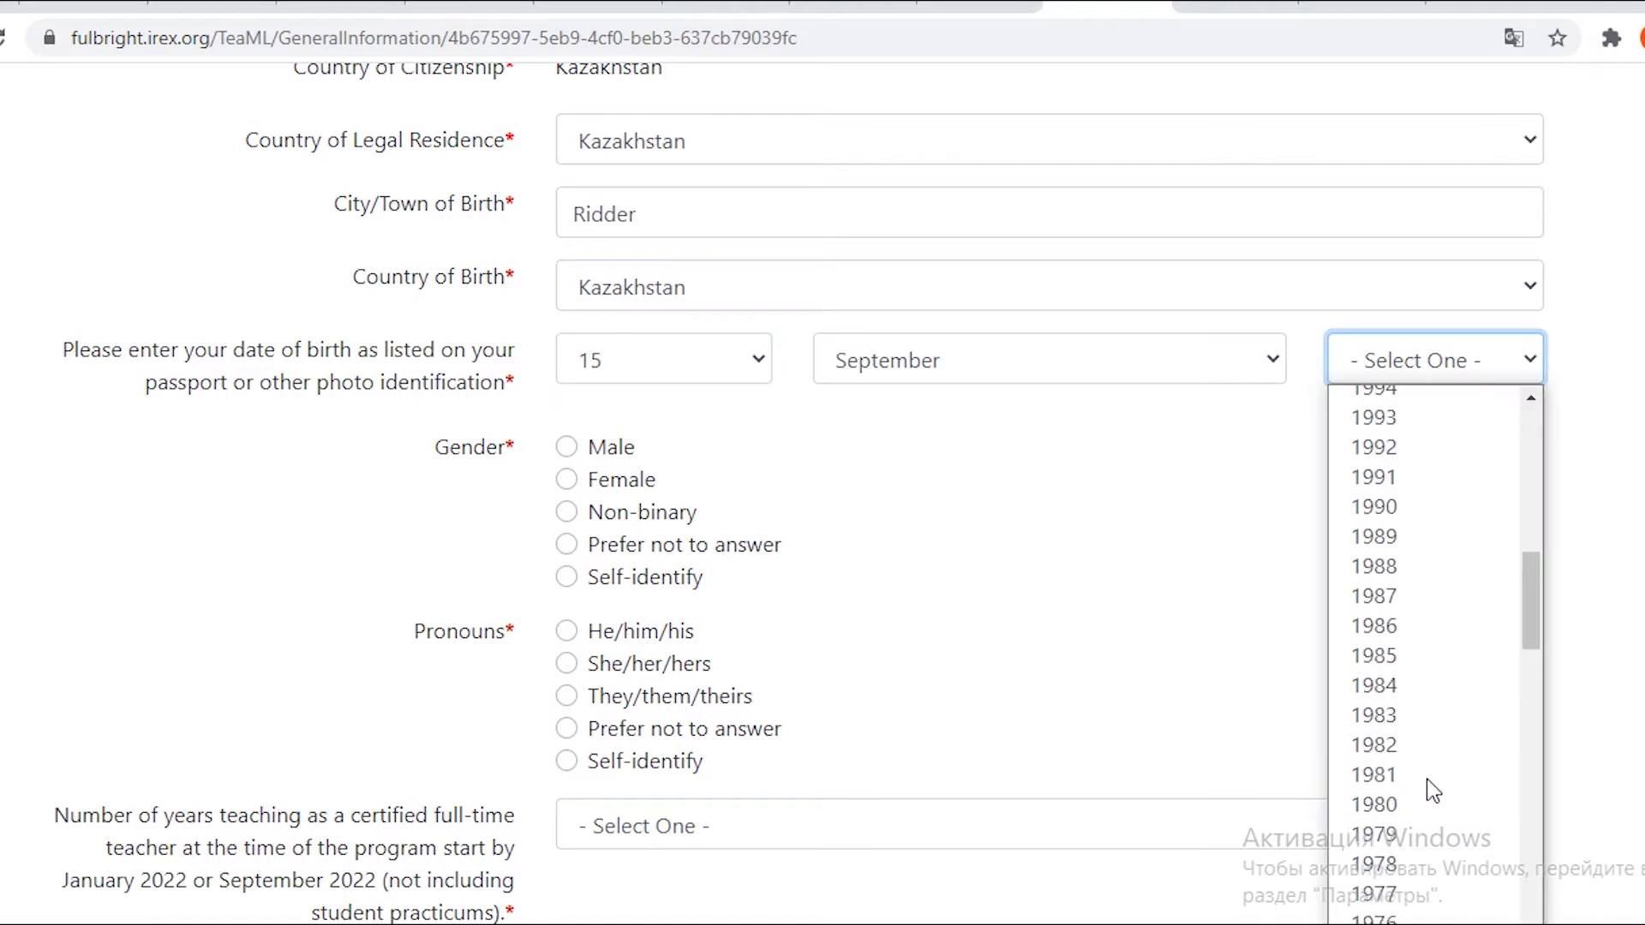
{"action": "left_click", "coordinate": [1385, 540]}
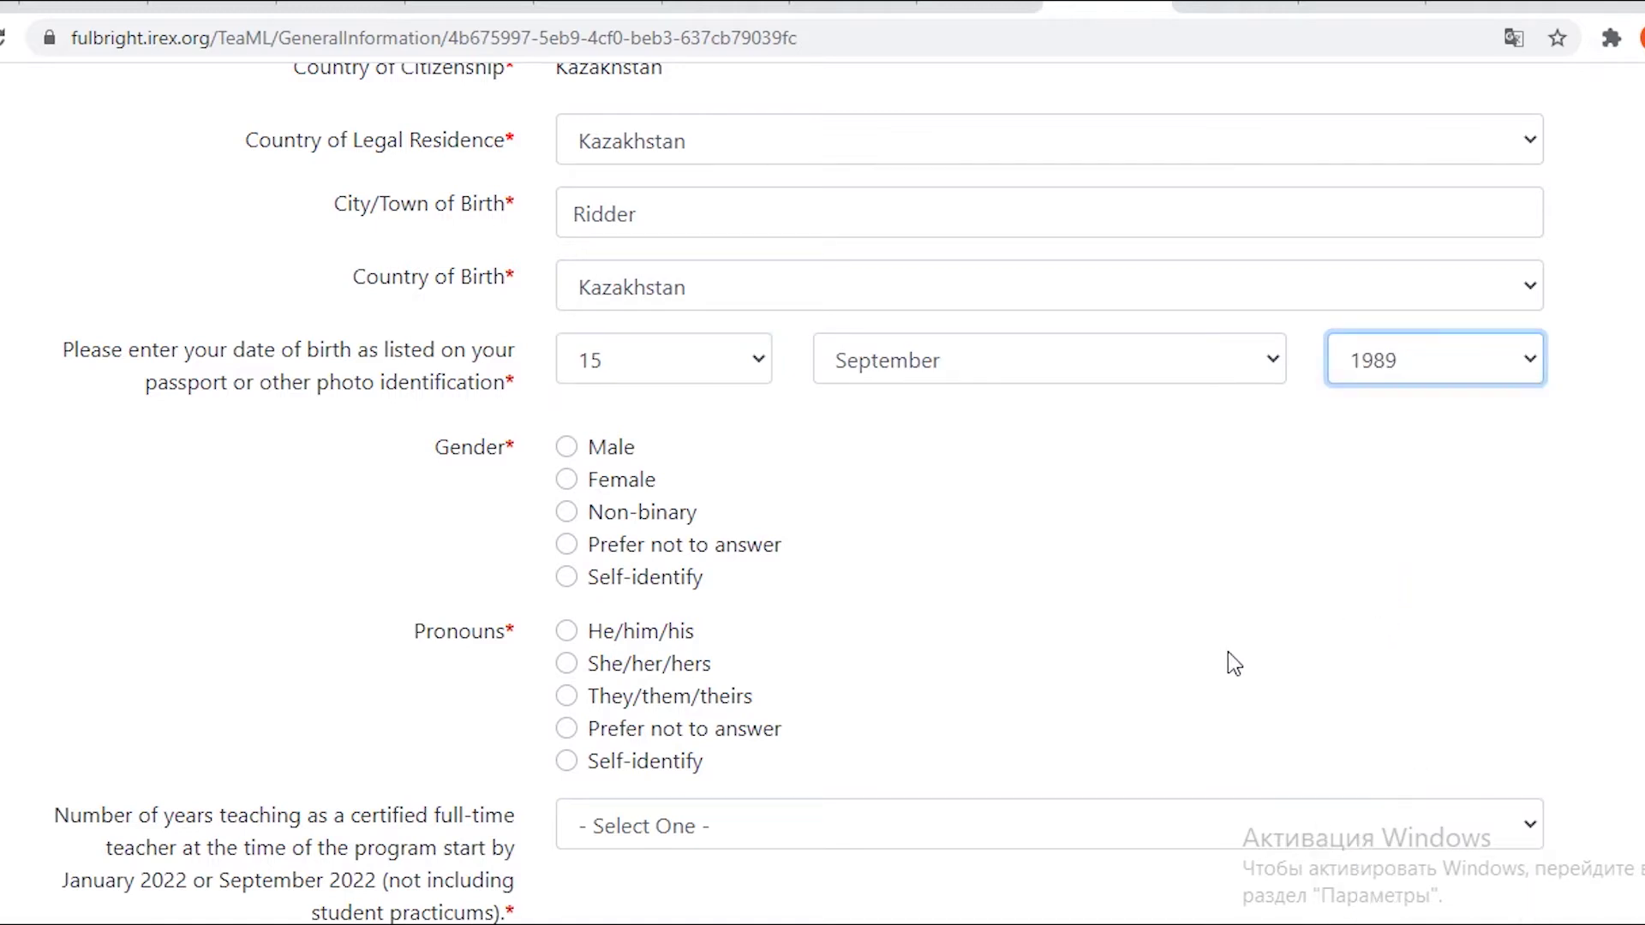
{"action": "left_click", "coordinate": [566, 479]}
Select She/her/hers as pronouns, translating the Pronouns, crime question and Disability Status labels.
{"action": "scroll", "coordinate": [891, 591], "scroll_direction": "down", "scroll_amount": 2}
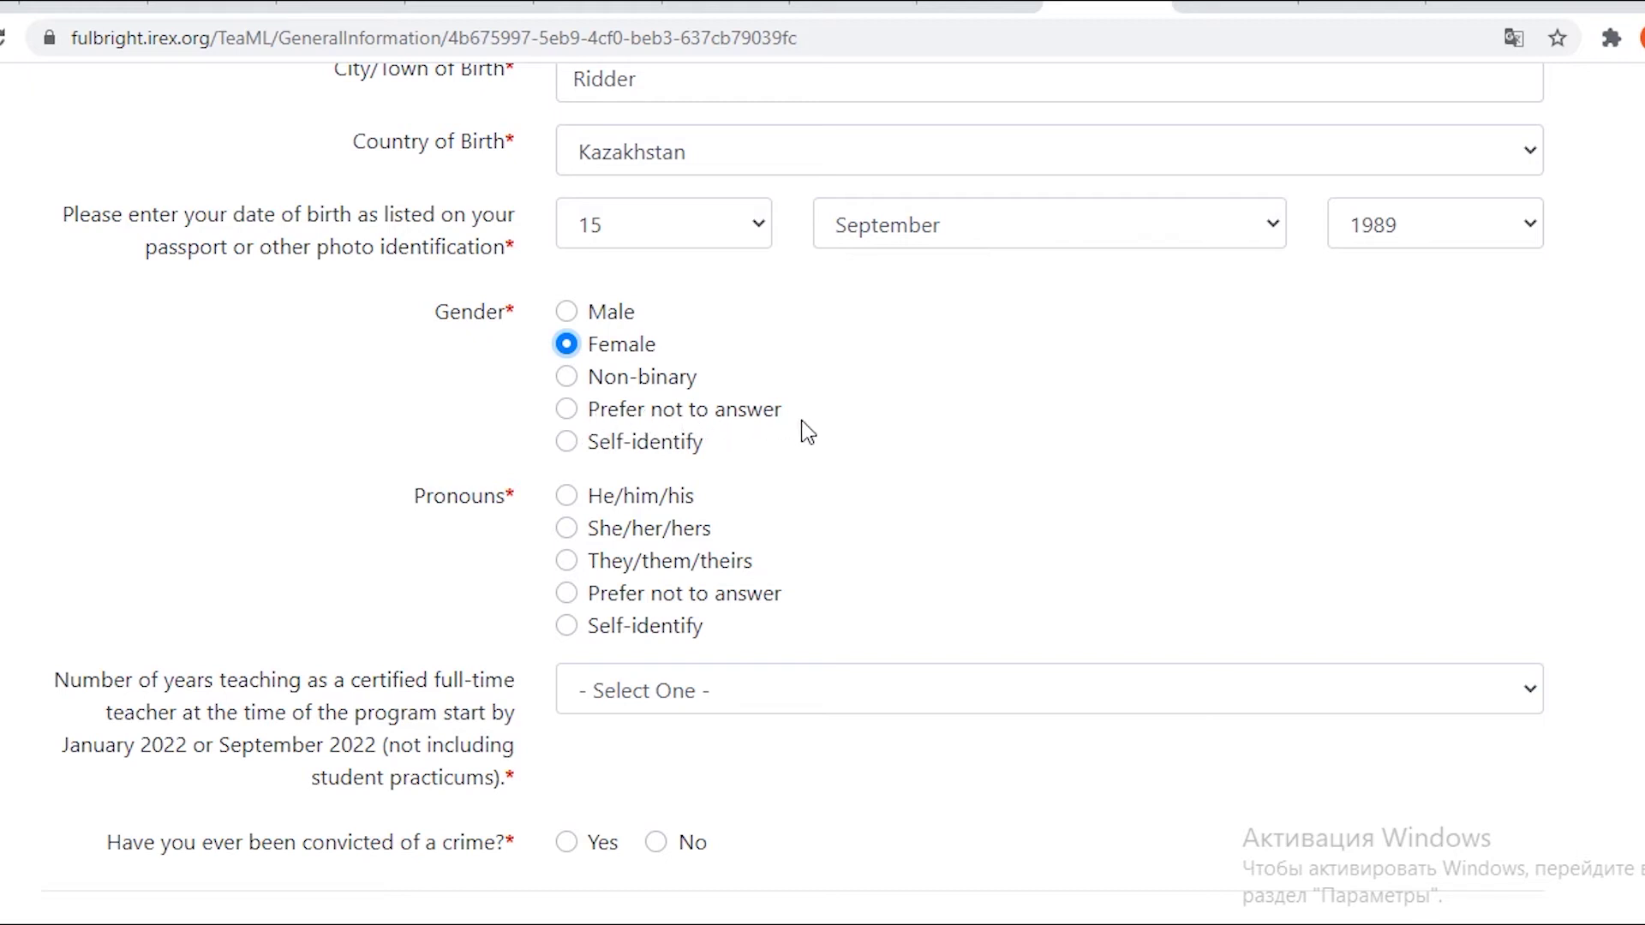
{"action": "scroll", "coordinate": [800, 431], "scroll_direction": "down", "scroll_amount": 1}
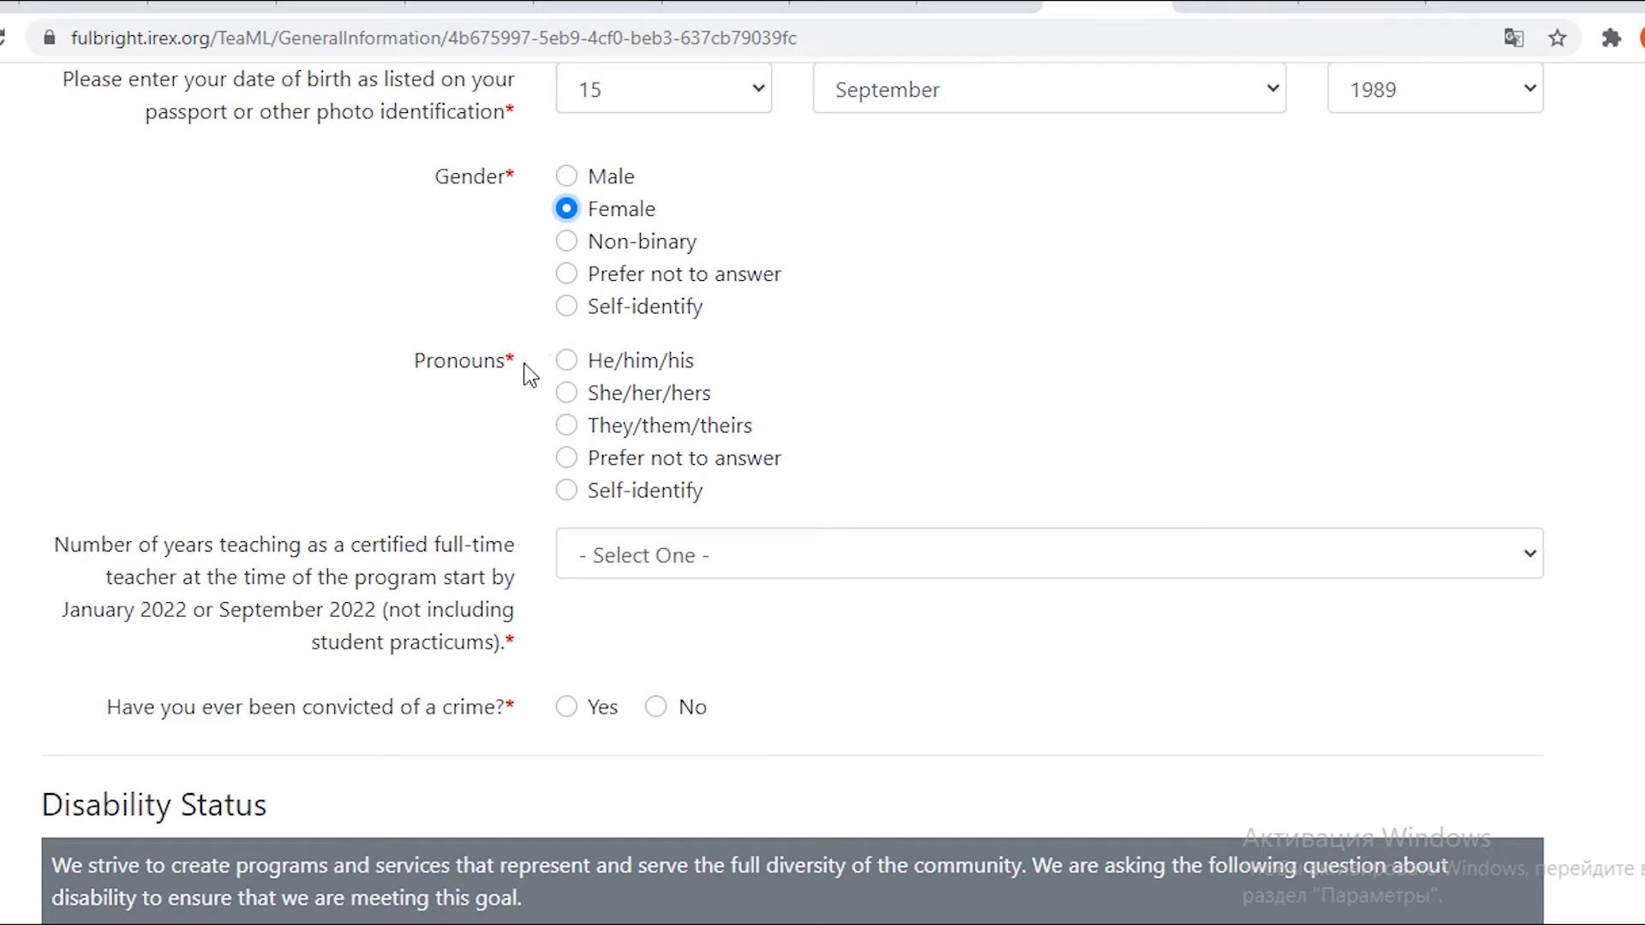
{"action": "left_click_drag", "start_coordinate": [414, 375], "coordinate": [481, 372]}
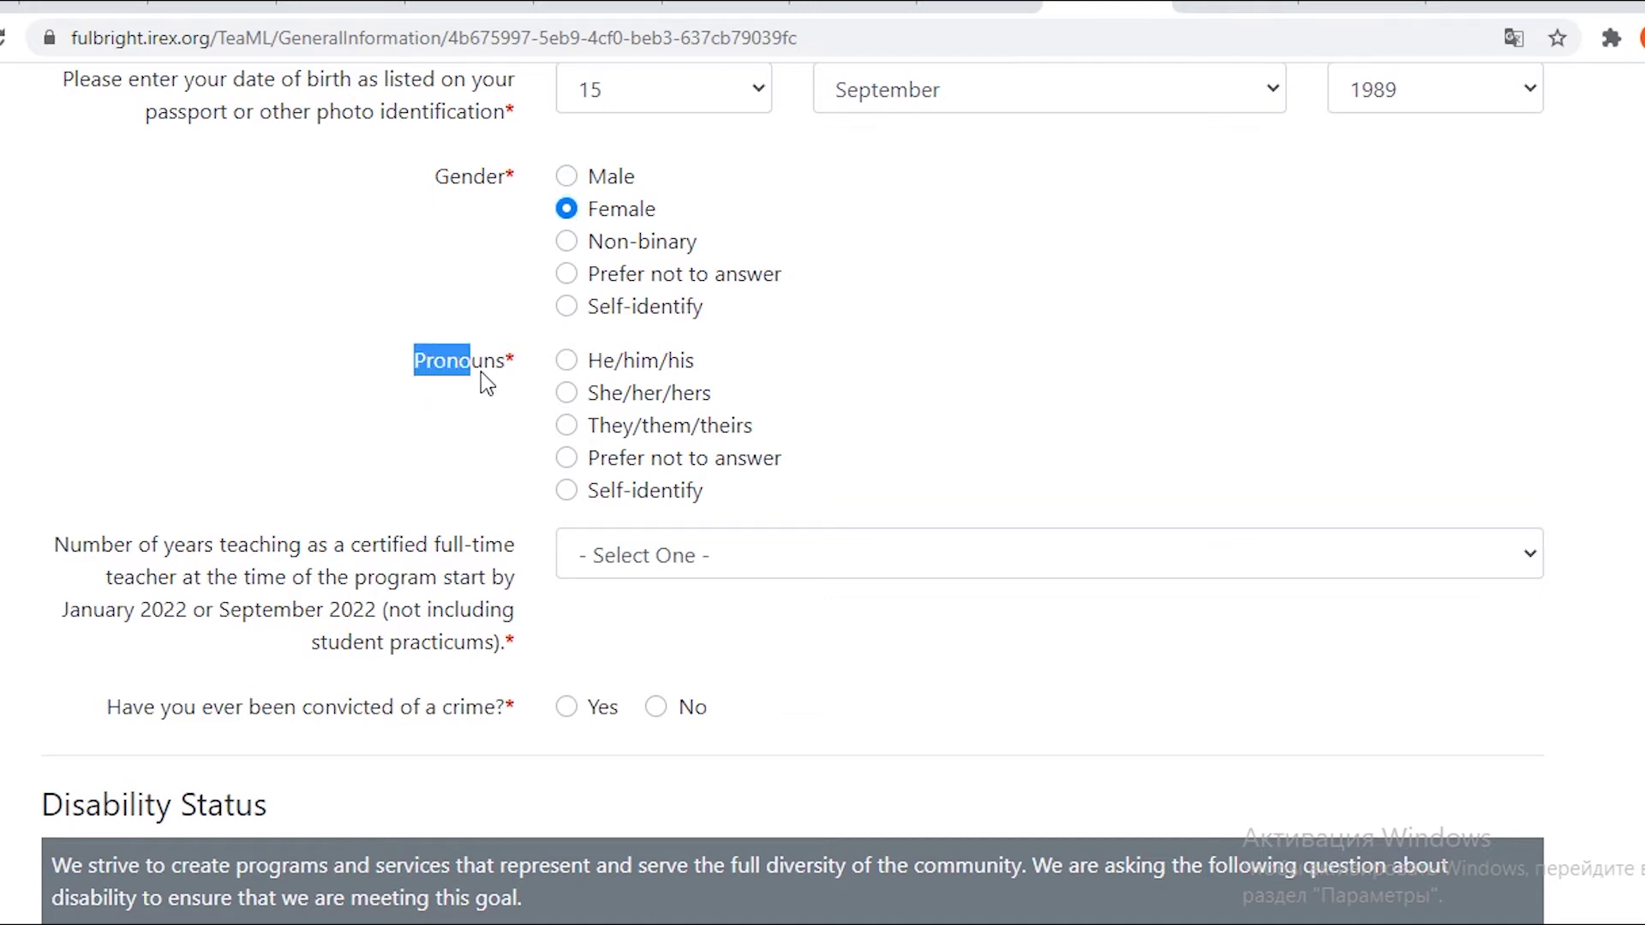
{"action": "left_click", "coordinate": [889, 384]}
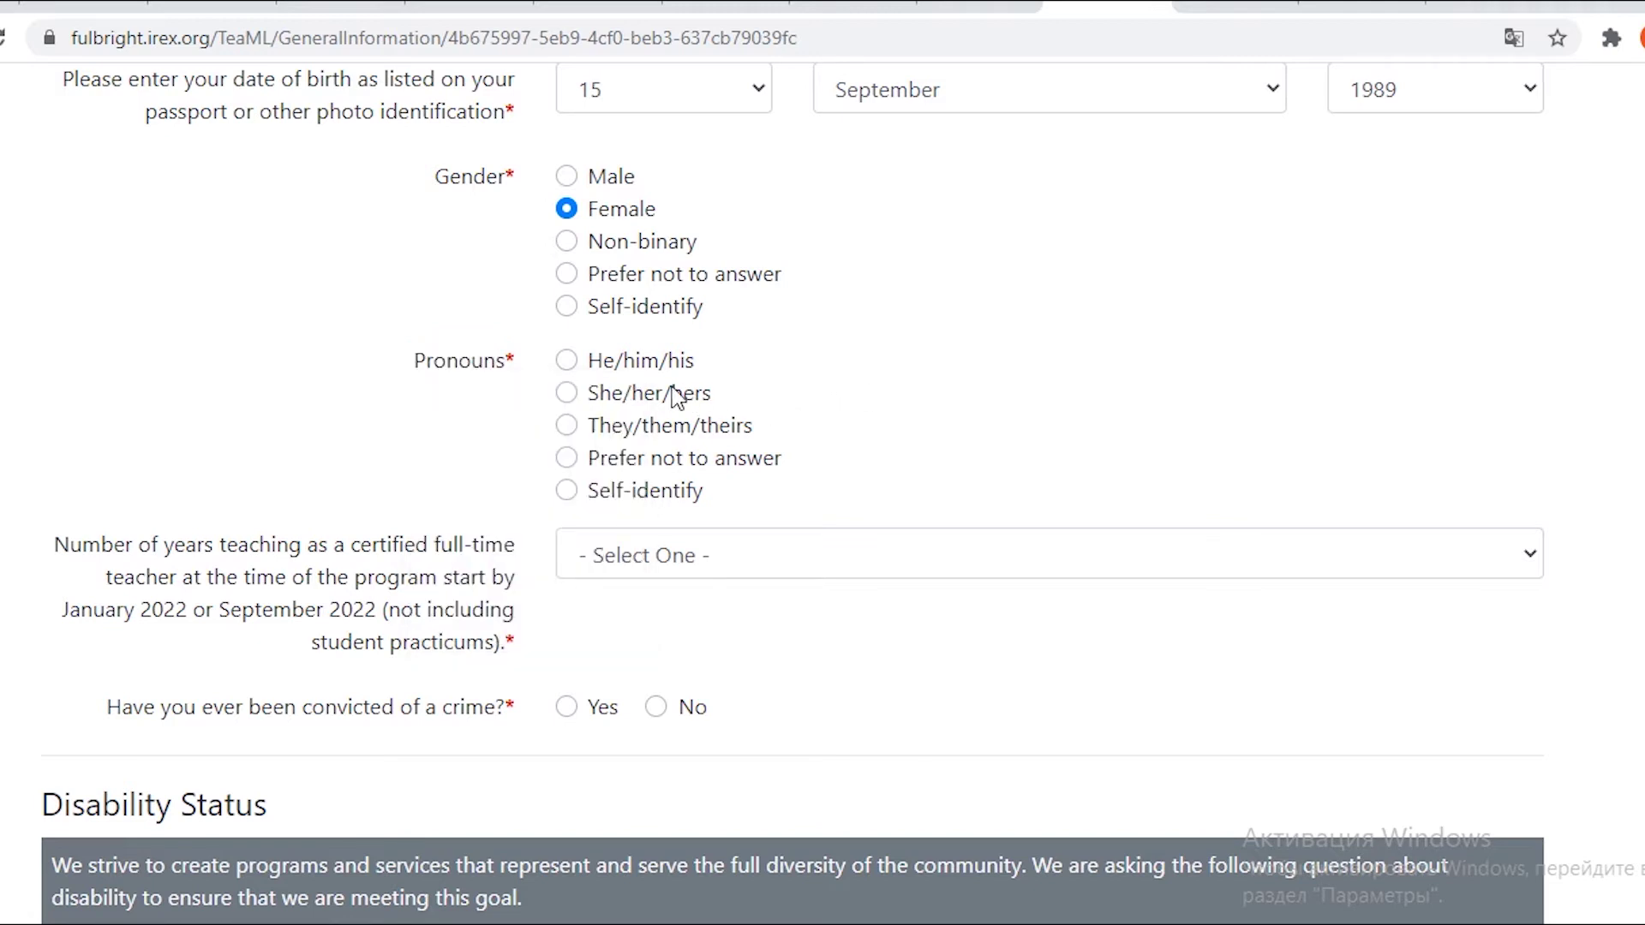
{"action": "left_click", "coordinate": [566, 394]}
{"action": "scroll", "coordinate": [238, 421], "scroll_direction": "down", "scroll_amount": 3}
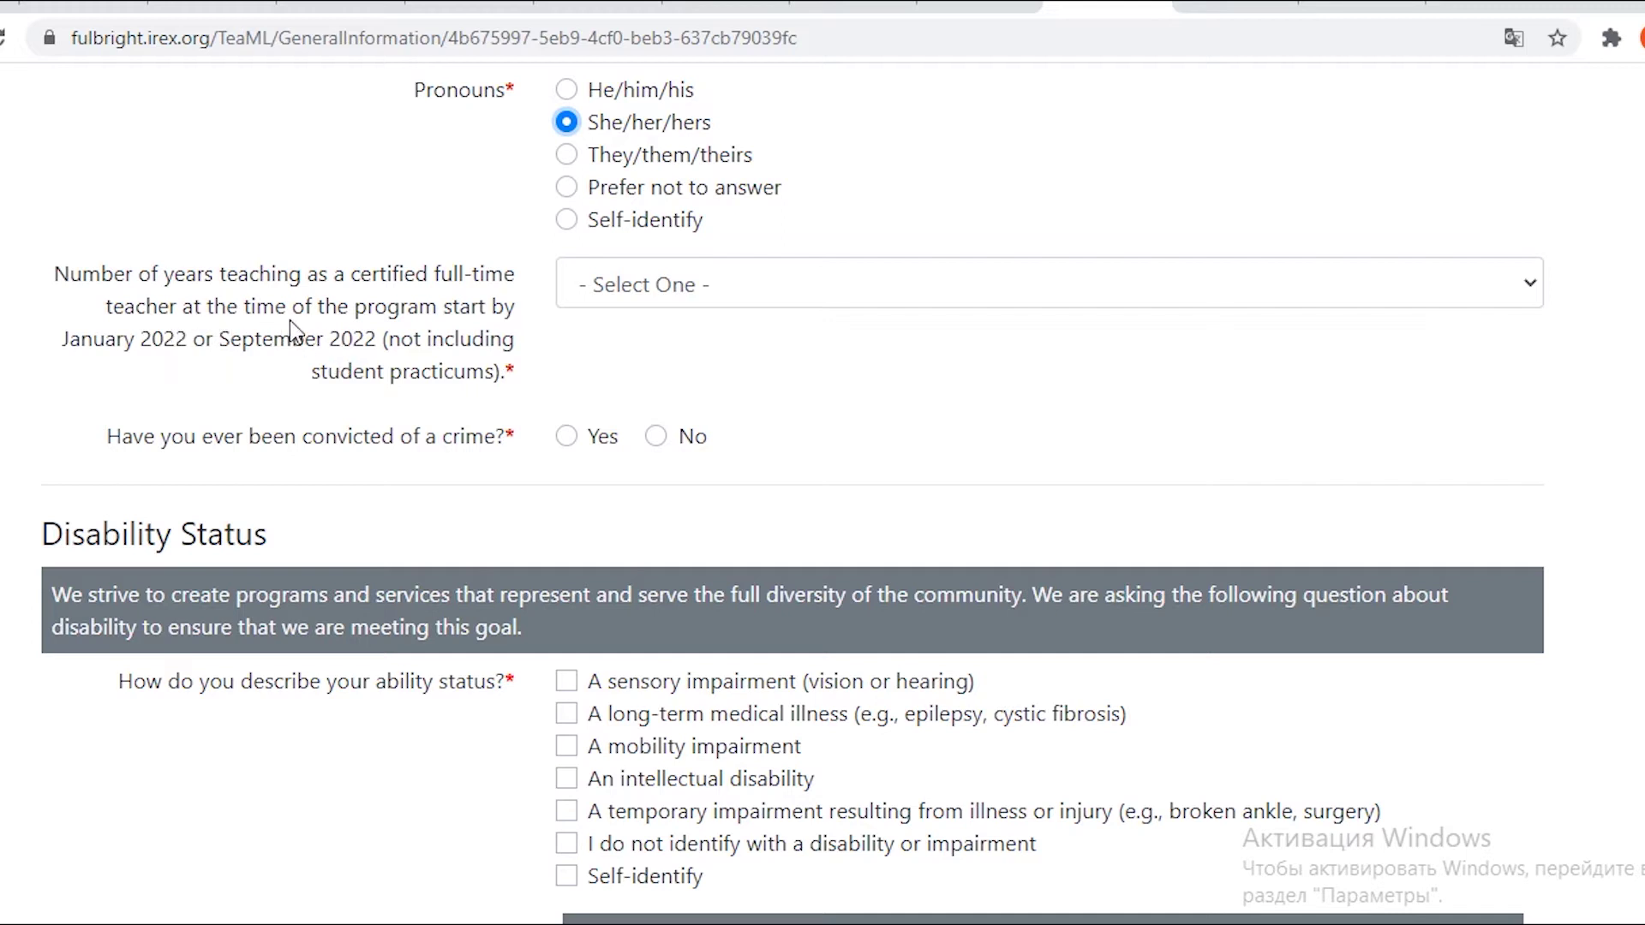
{"action": "left_click_drag", "start_coordinate": [444, 309], "coordinate": [507, 323]}
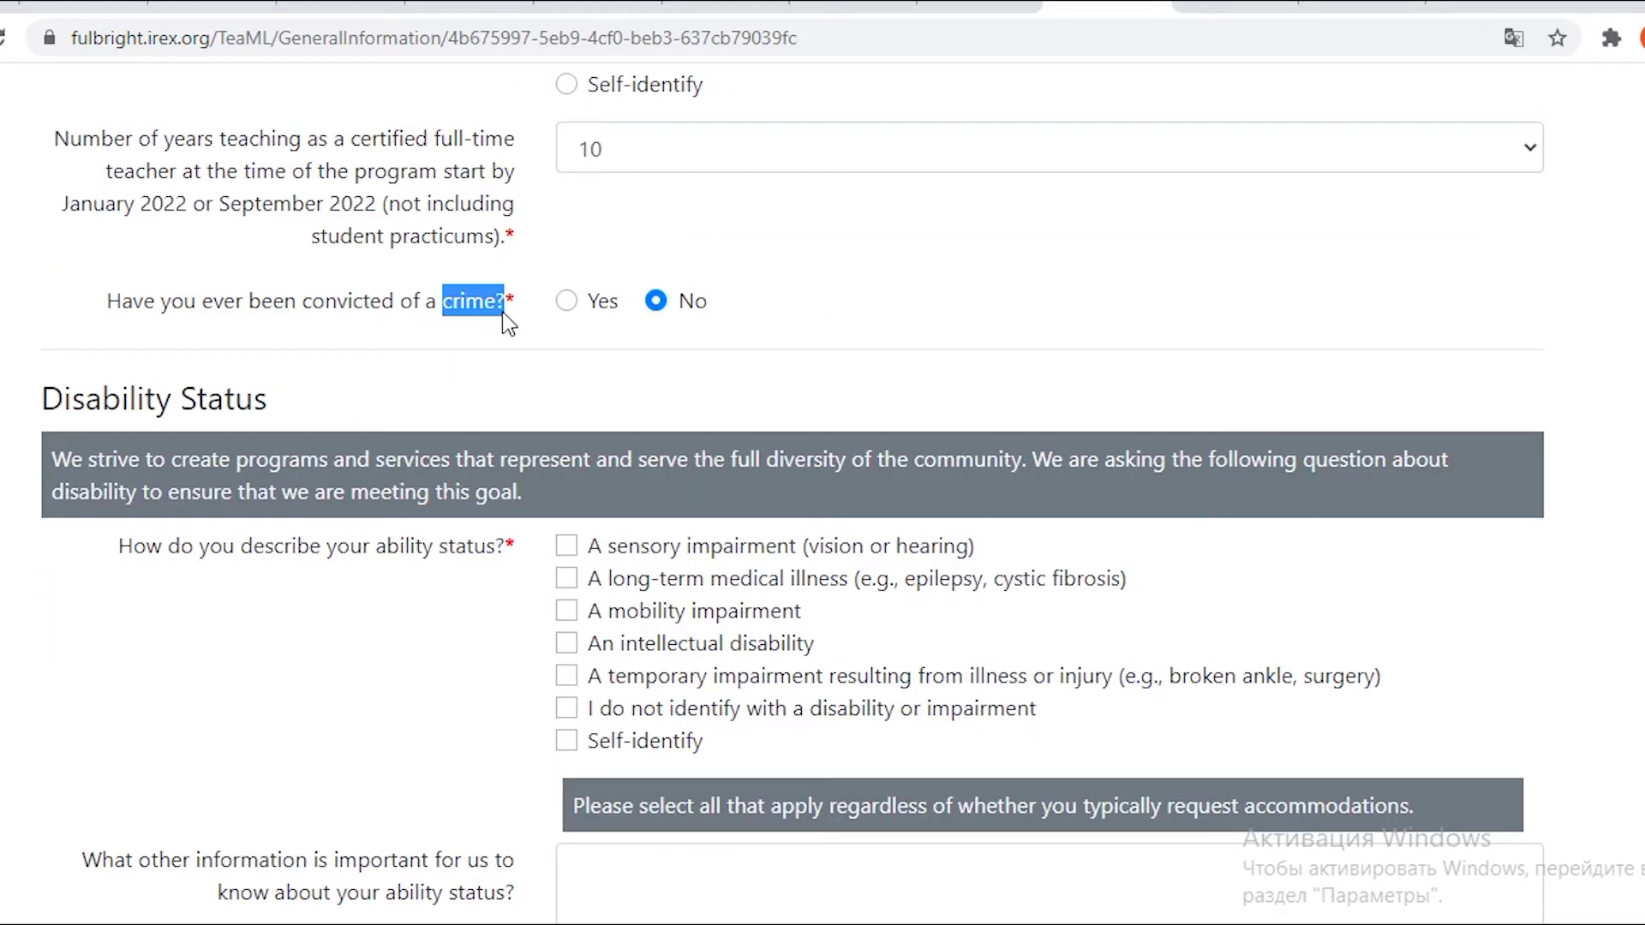
{"action": "left_click", "coordinate": [795, 364]}
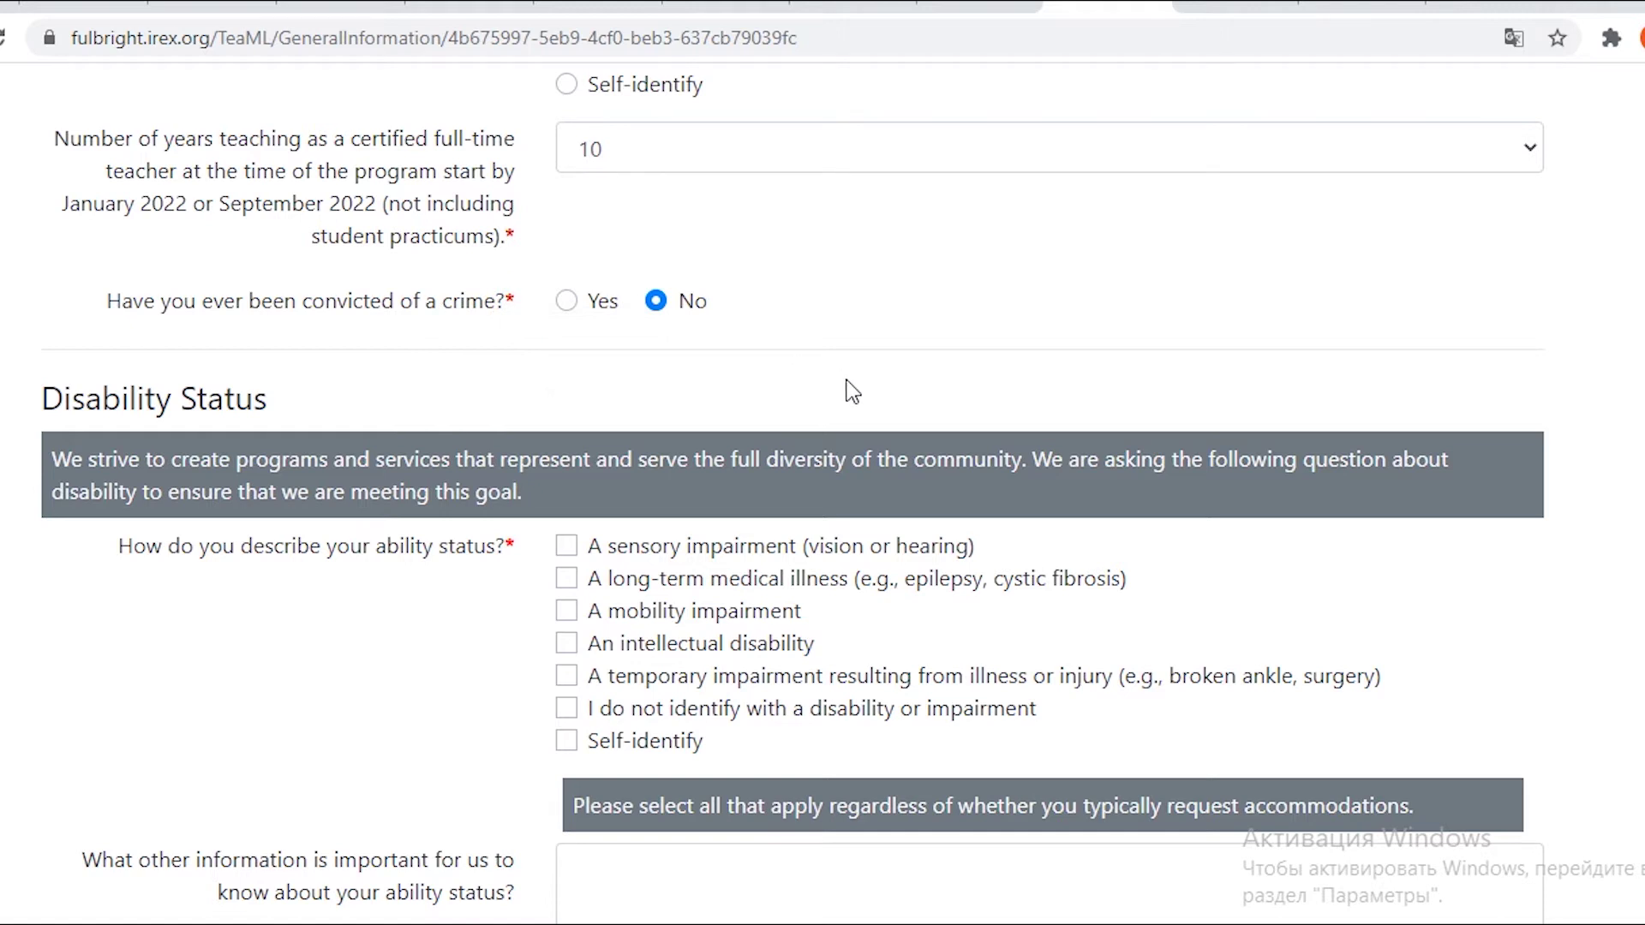
{"action": "scroll", "coordinate": [764, 352], "scroll_direction": "down", "scroll_amount": 3}
{"action": "left_click_drag", "start_coordinate": [42, 128], "coordinate": [271, 146]}
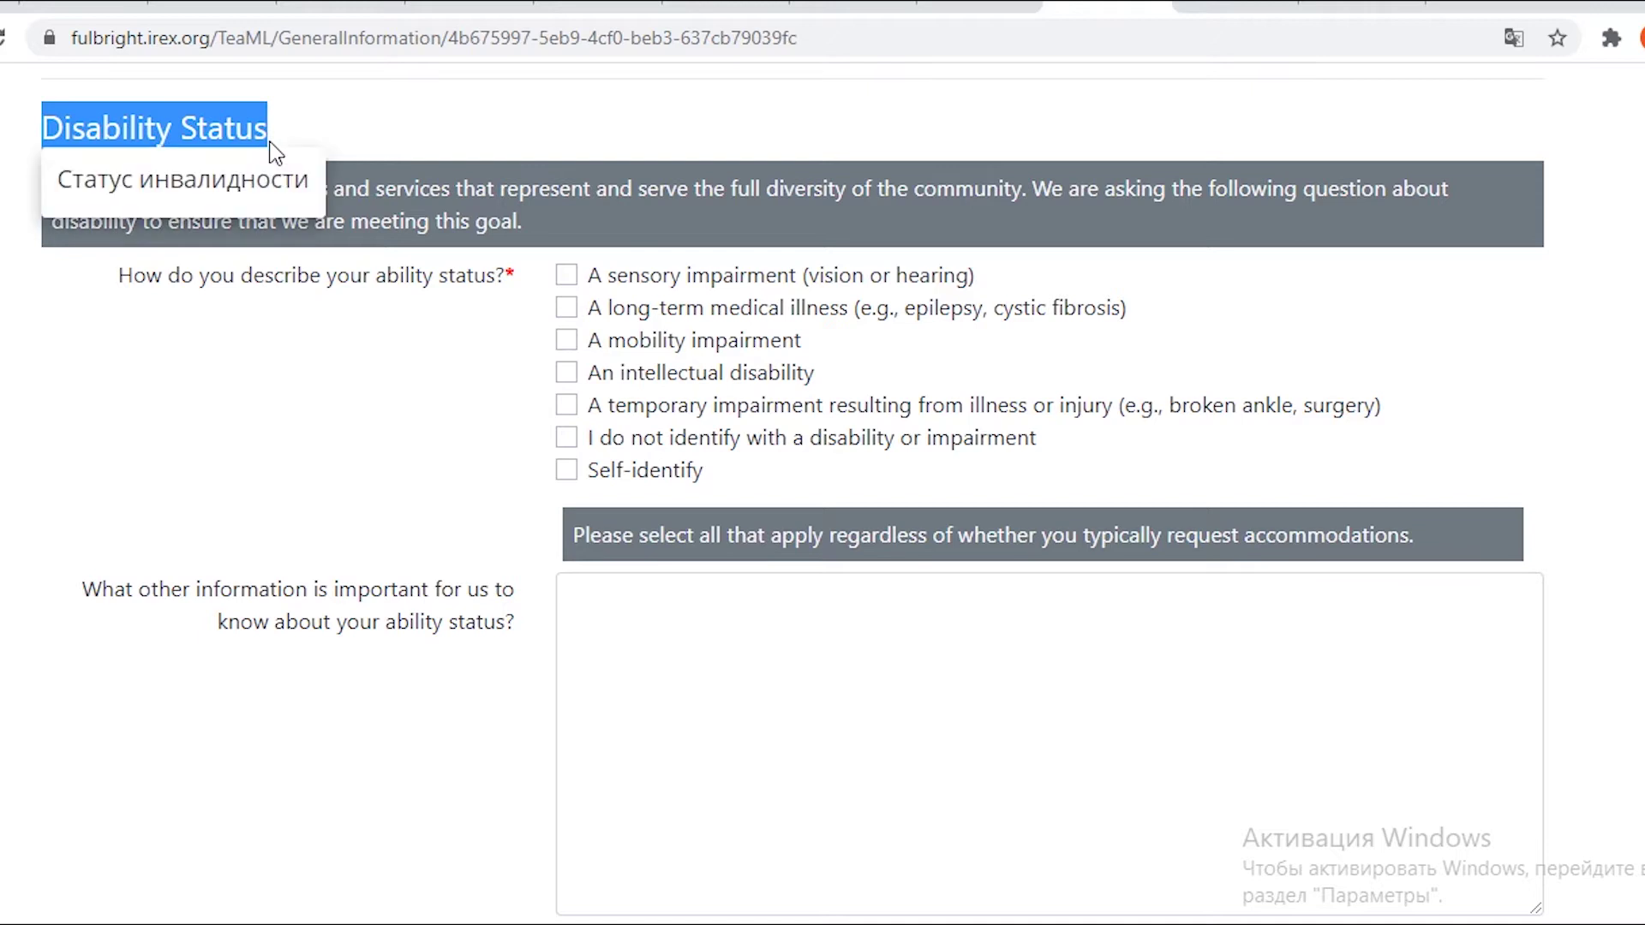
Translate each disability status option (sensory, medical illness, mobility, intellectual, temporary) into Russian.
{"action": "left_click", "coordinate": [352, 141]}
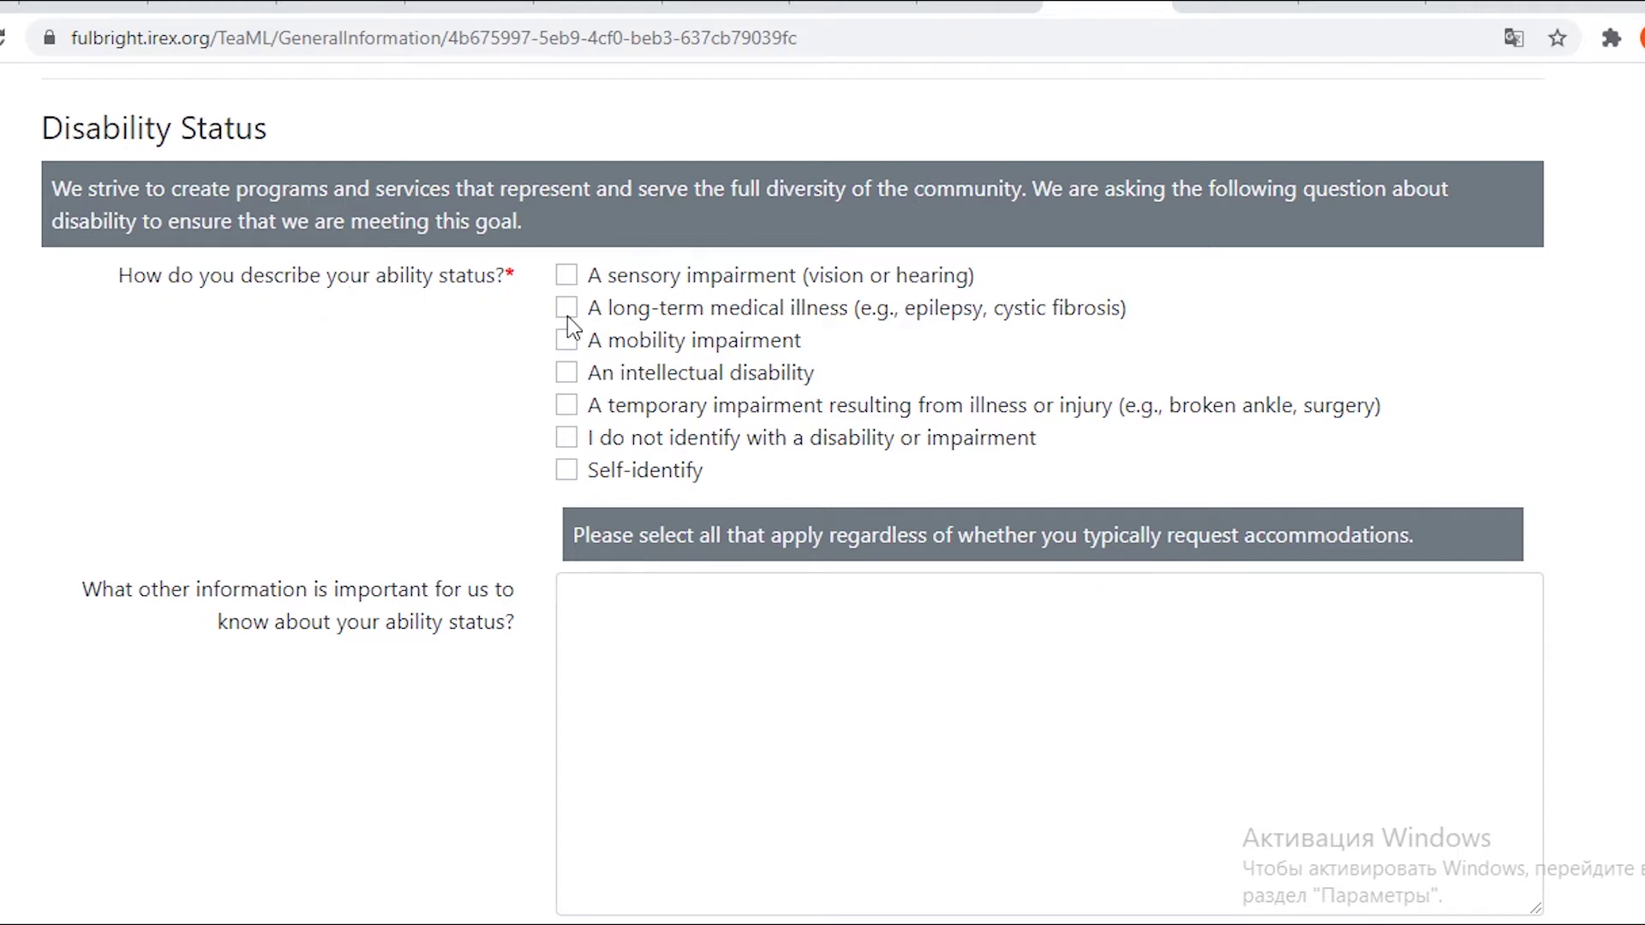
{"action": "left_click_drag", "start_coordinate": [593, 281], "coordinate": [809, 286]}
{"action": "left_click", "coordinate": [1276, 310]}
{"action": "left_click_drag", "start_coordinate": [808, 277], "coordinate": [891, 288]}
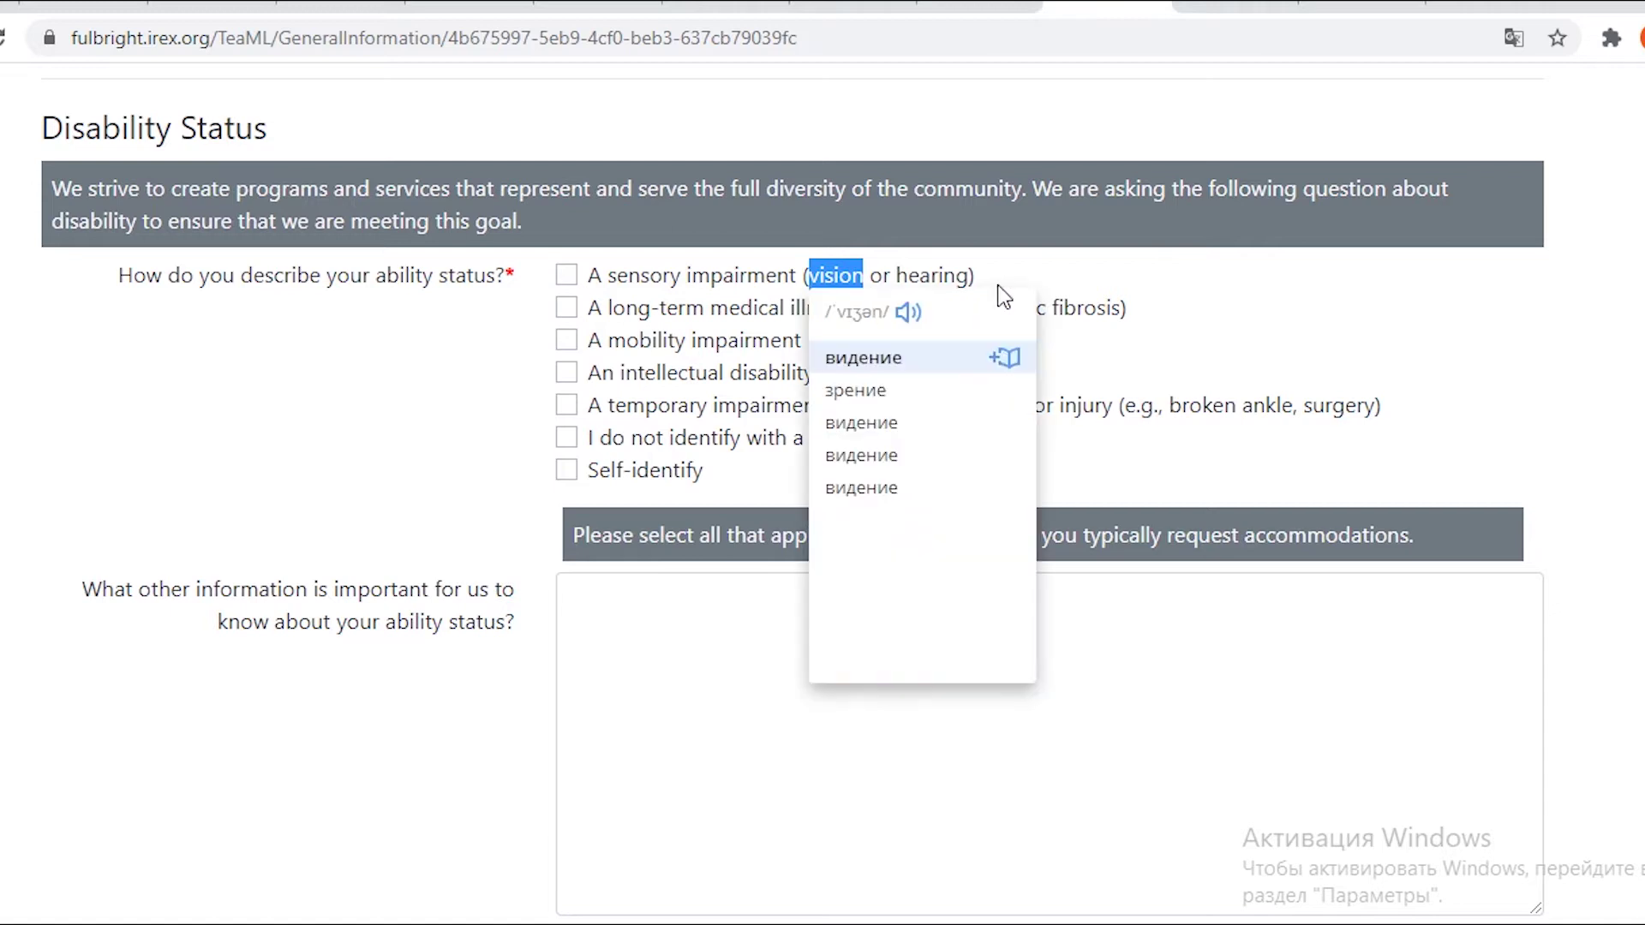
{"action": "left_click", "coordinate": [1209, 343]}
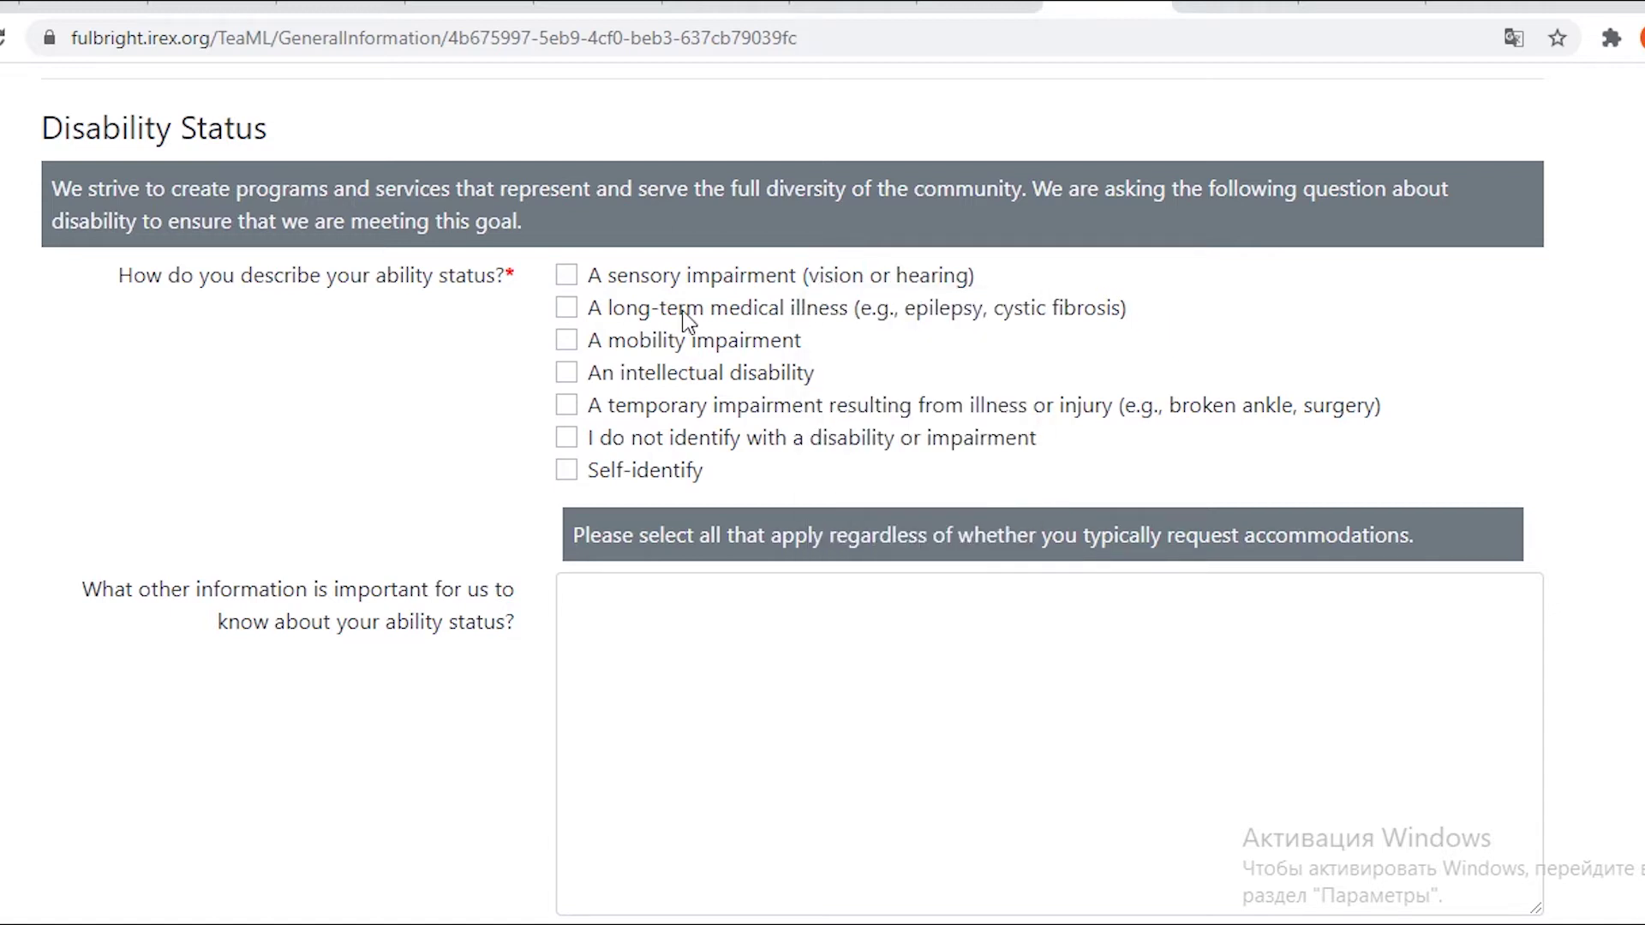
{"action": "left_click_drag", "start_coordinate": [582, 313], "coordinate": [861, 322]}
{"action": "left_click", "coordinate": [1193, 349]}
{"action": "left_click_drag", "start_coordinate": [808, 347], "coordinate": [593, 356]}
{"action": "left_click", "coordinate": [967, 343]}
{"action": "left_click_drag", "start_coordinate": [803, 347], "coordinate": [593, 349]}
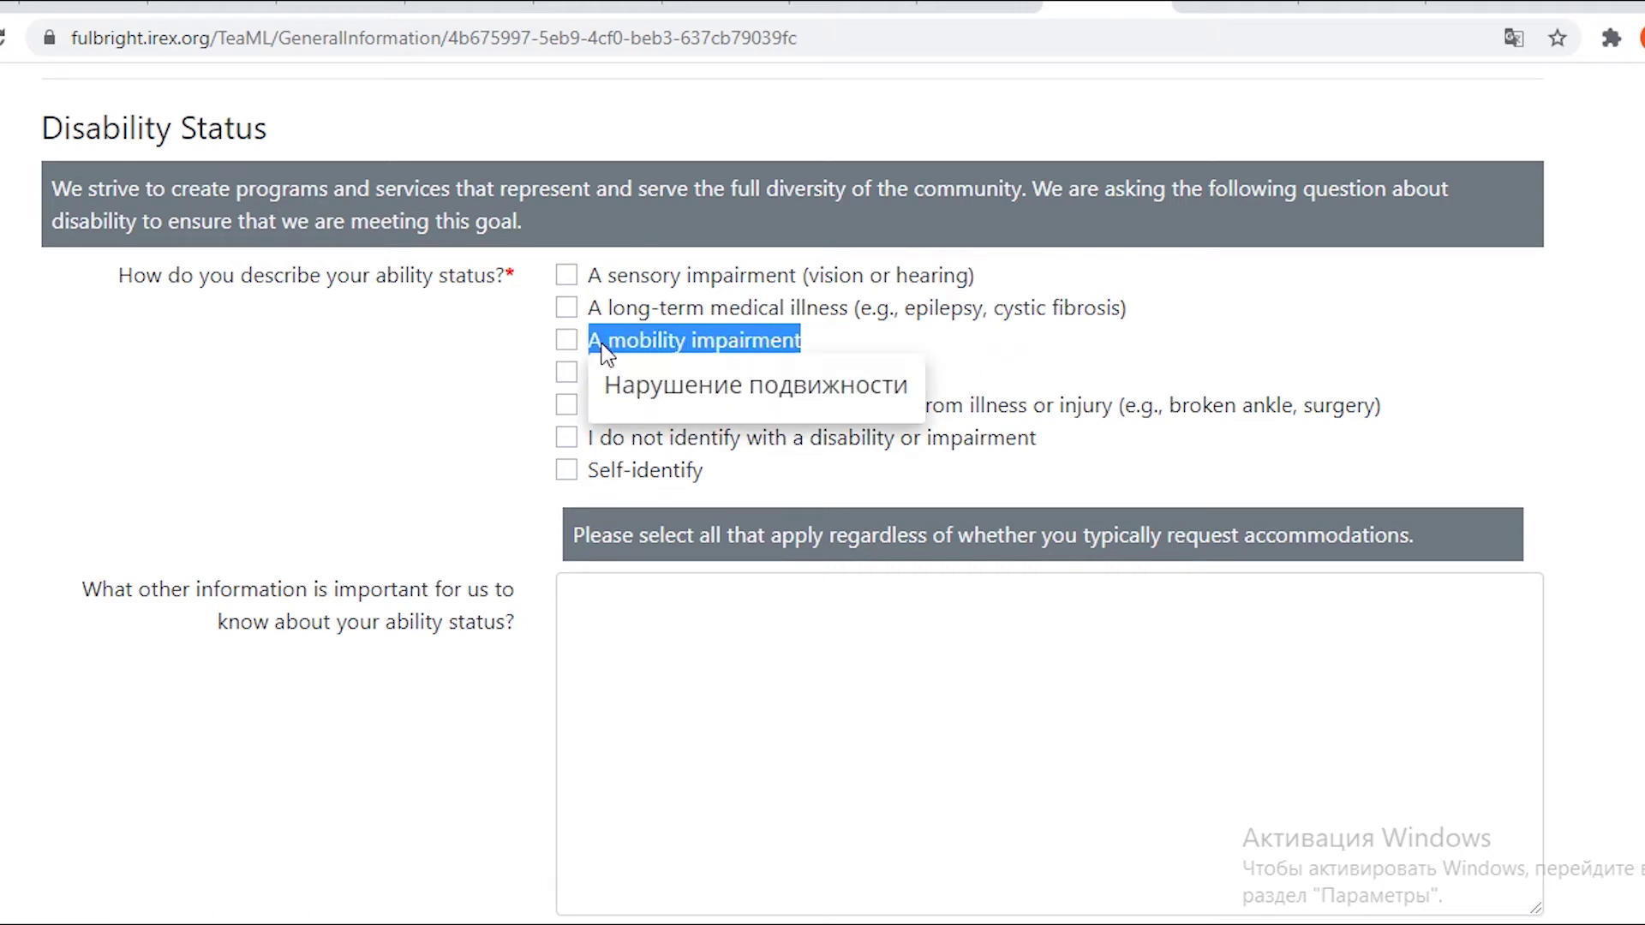
{"action": "left_click", "coordinate": [920, 360]}
{"action": "left_click_drag", "start_coordinate": [824, 374], "coordinate": [585, 396]}
{"action": "left_click", "coordinate": [902, 377]}
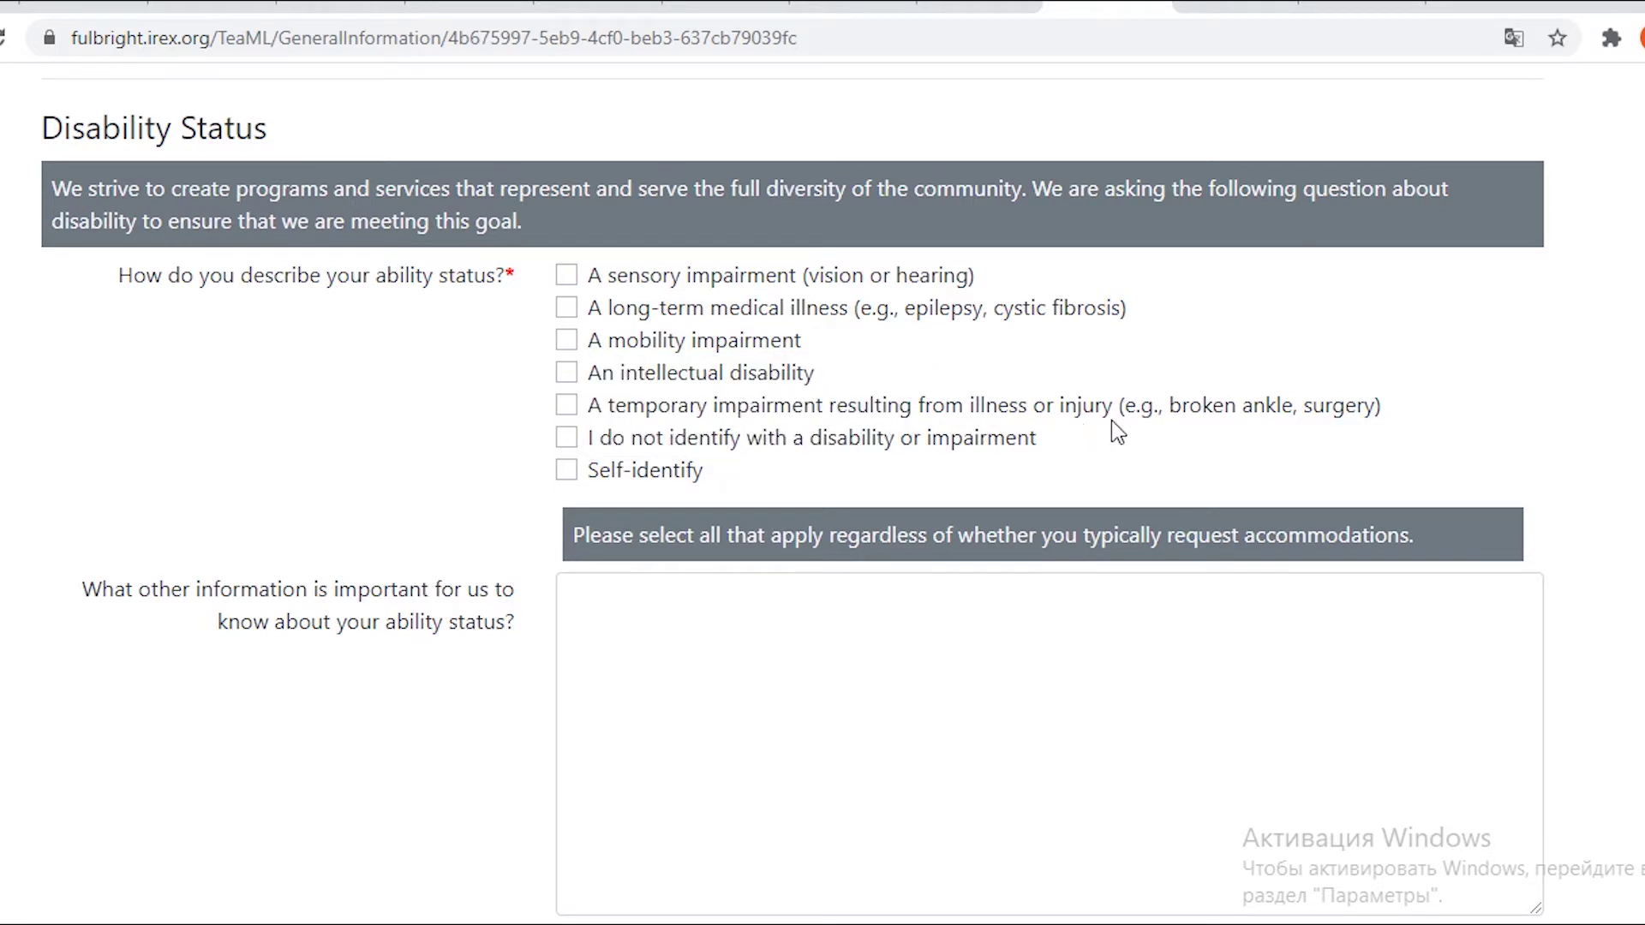
{"action": "left_click_drag", "start_coordinate": [1113, 420], "coordinate": [593, 423]}
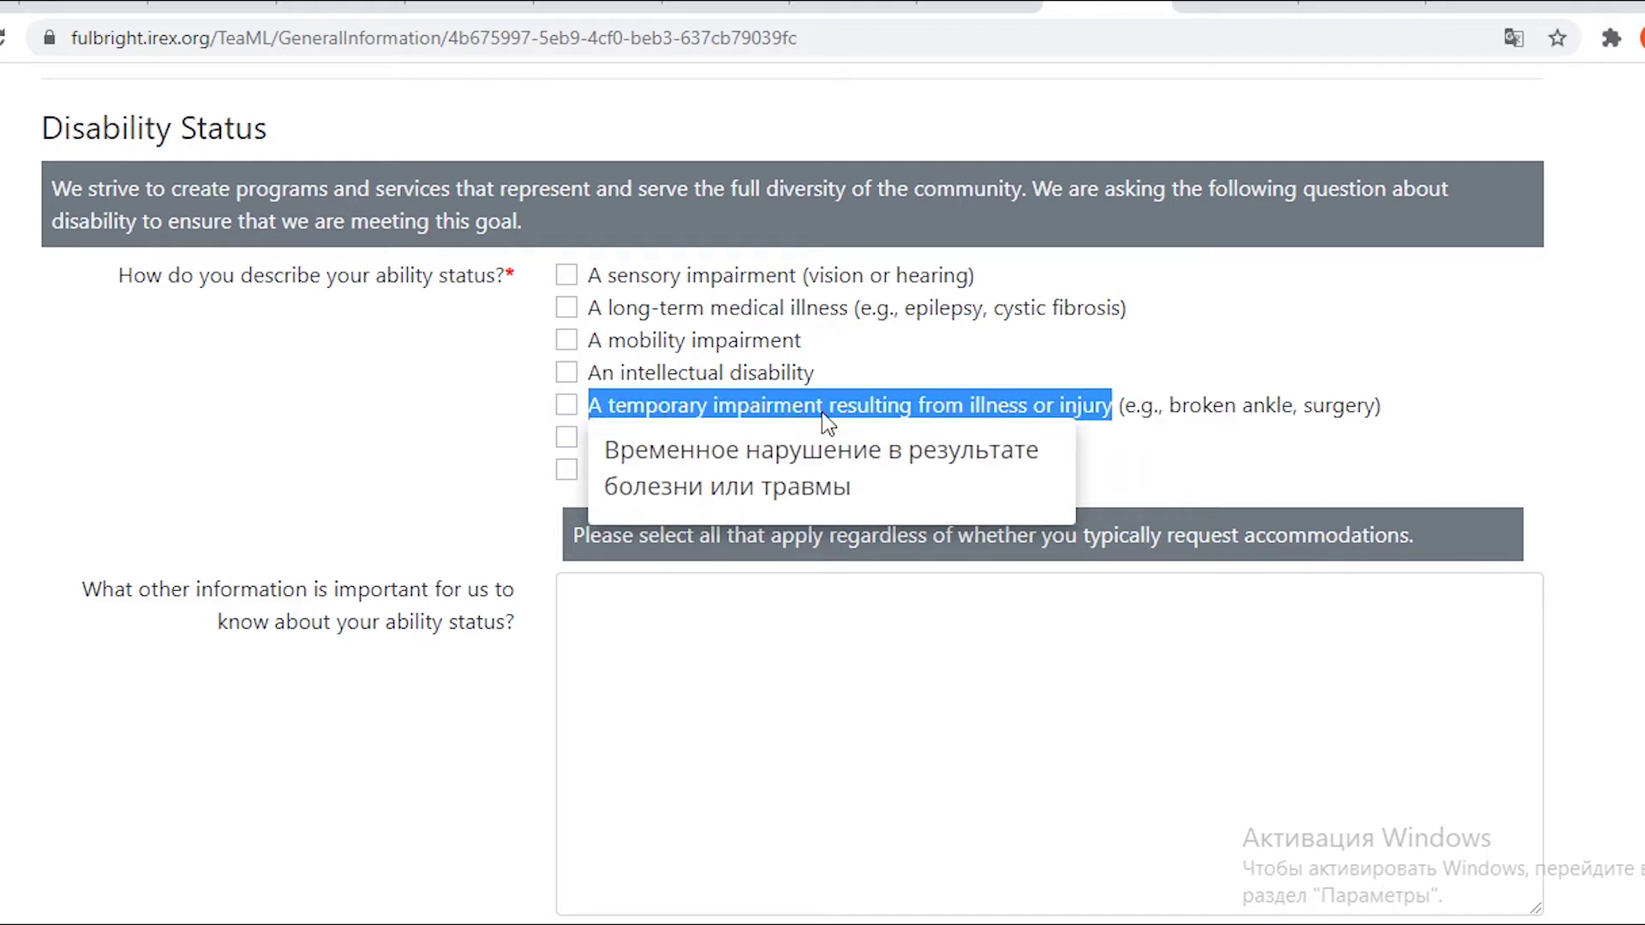
{"action": "left_click", "coordinate": [1170, 450]}
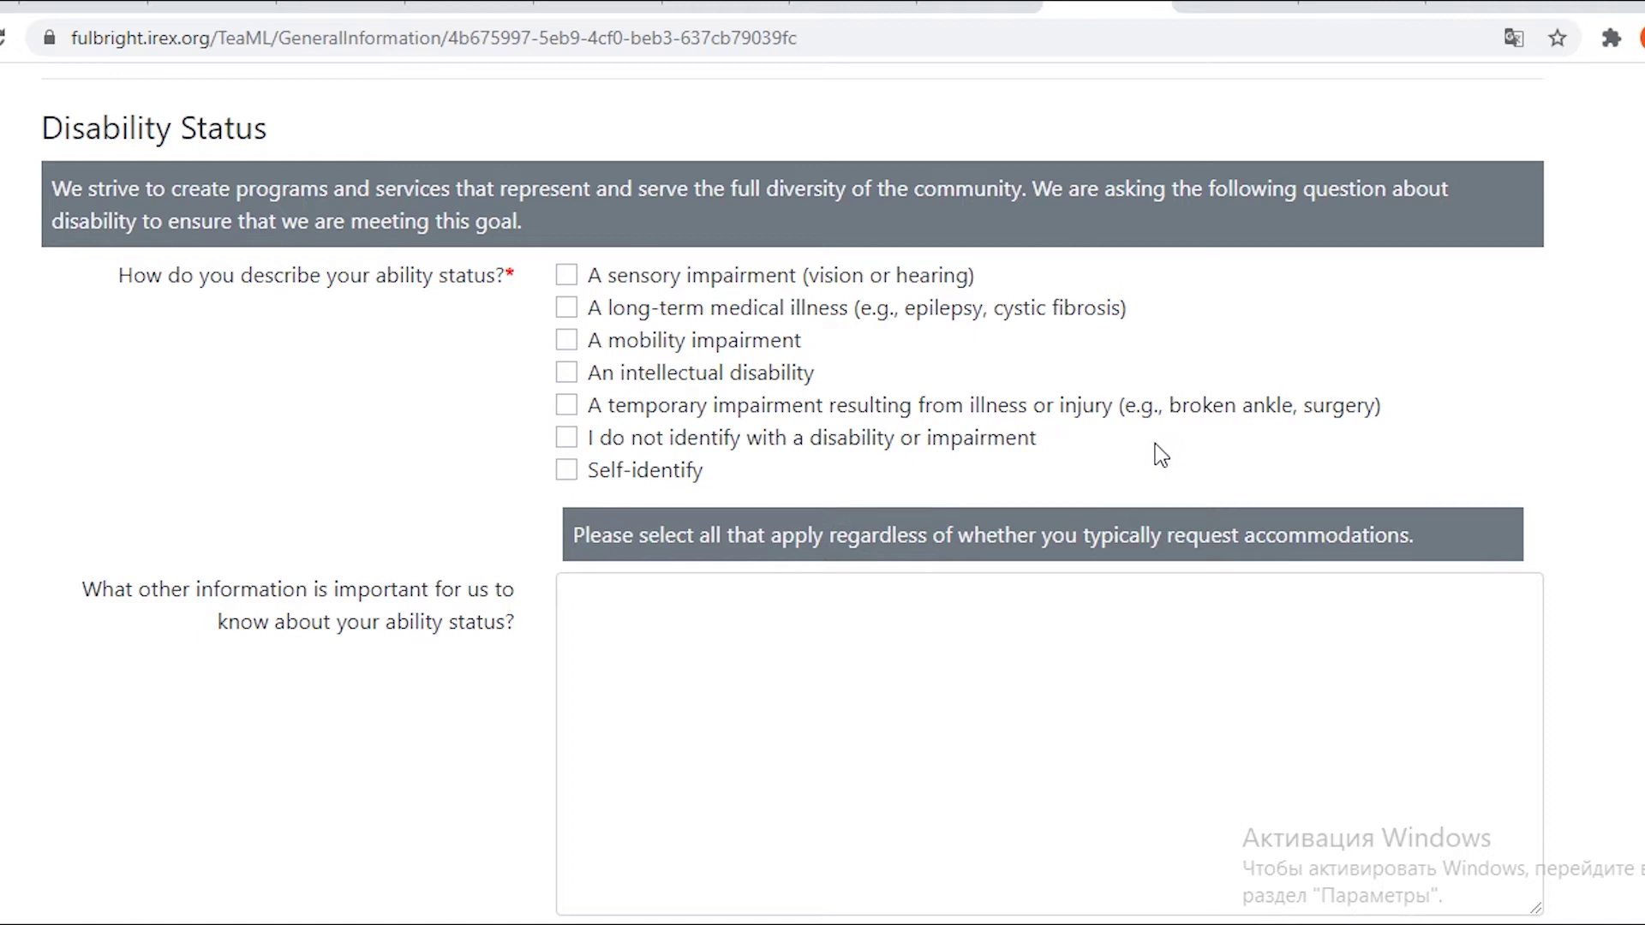
Tick 'I do not identify with a disability or impairment', also translating the Self-identify option.
{"action": "scroll", "coordinate": [1156, 443], "scroll_direction": "down", "scroll_amount": 1}
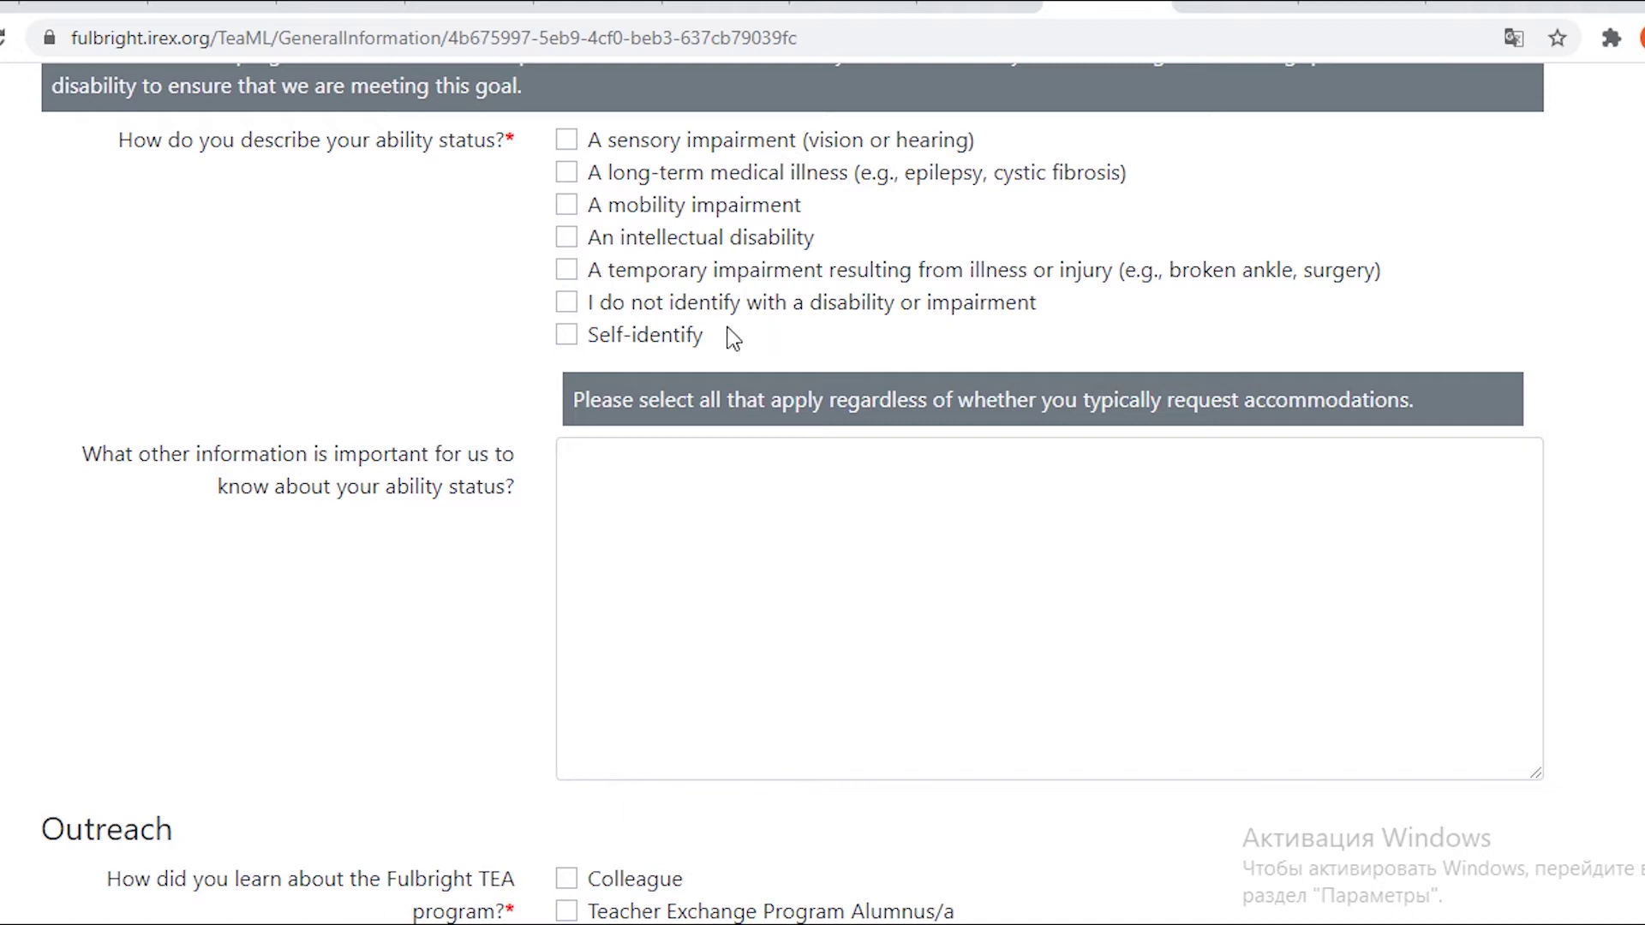
{"action": "left_click_drag", "start_coordinate": [1041, 316], "coordinate": [593, 323]}
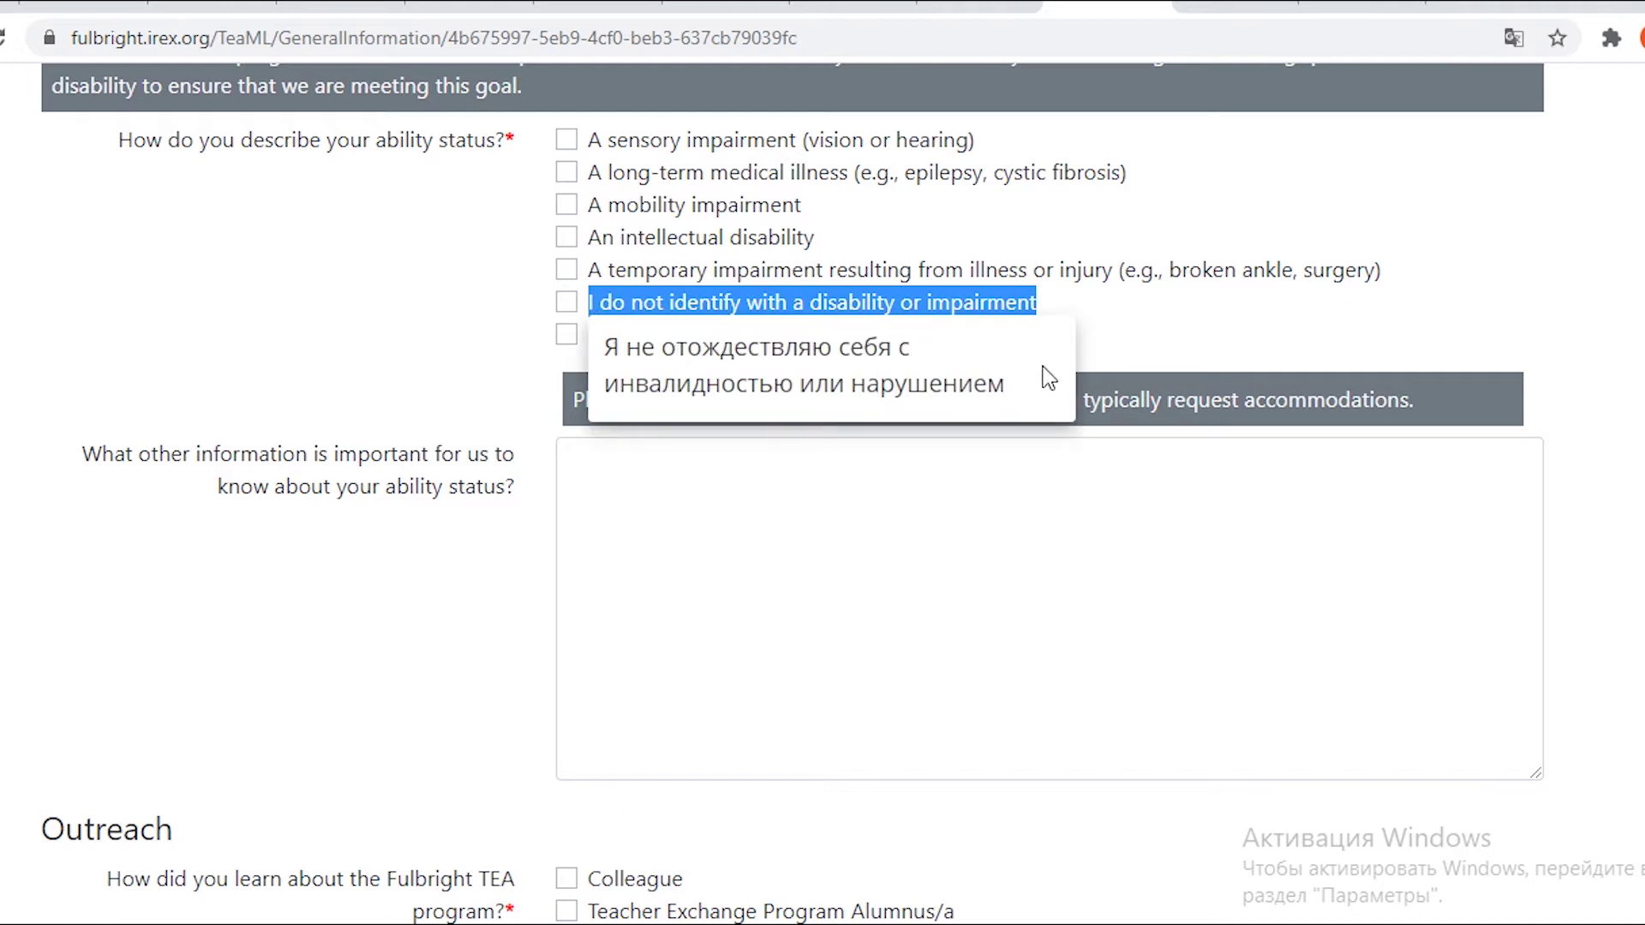
{"action": "left_click", "coordinate": [1199, 350]}
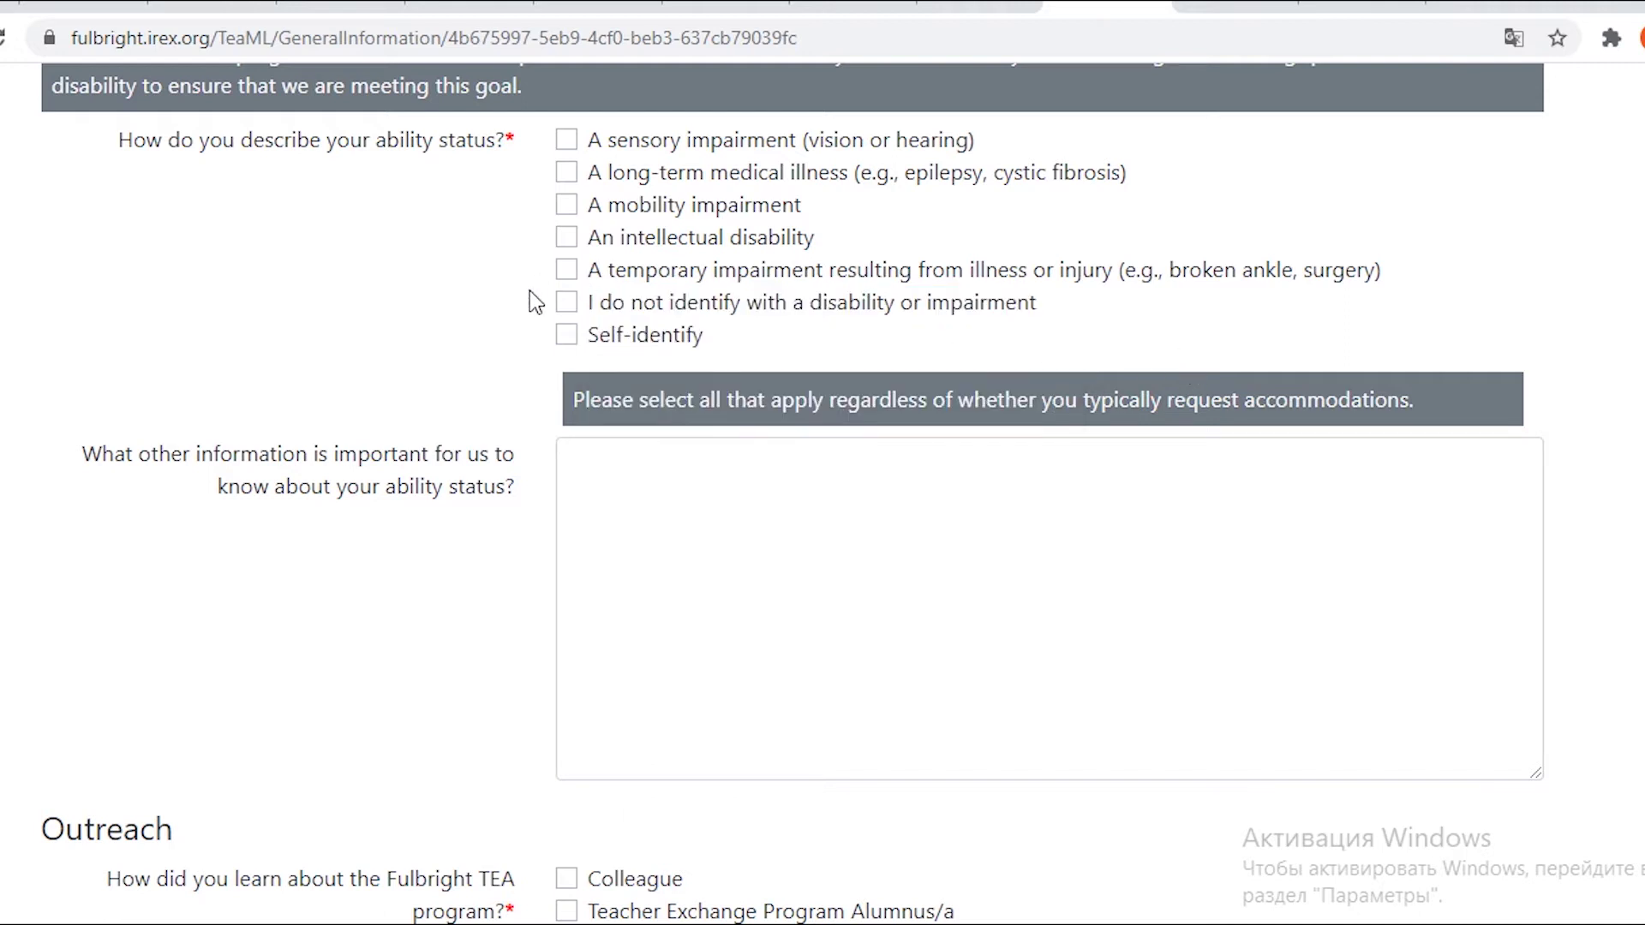
{"action": "left_click", "coordinate": [567, 305]}
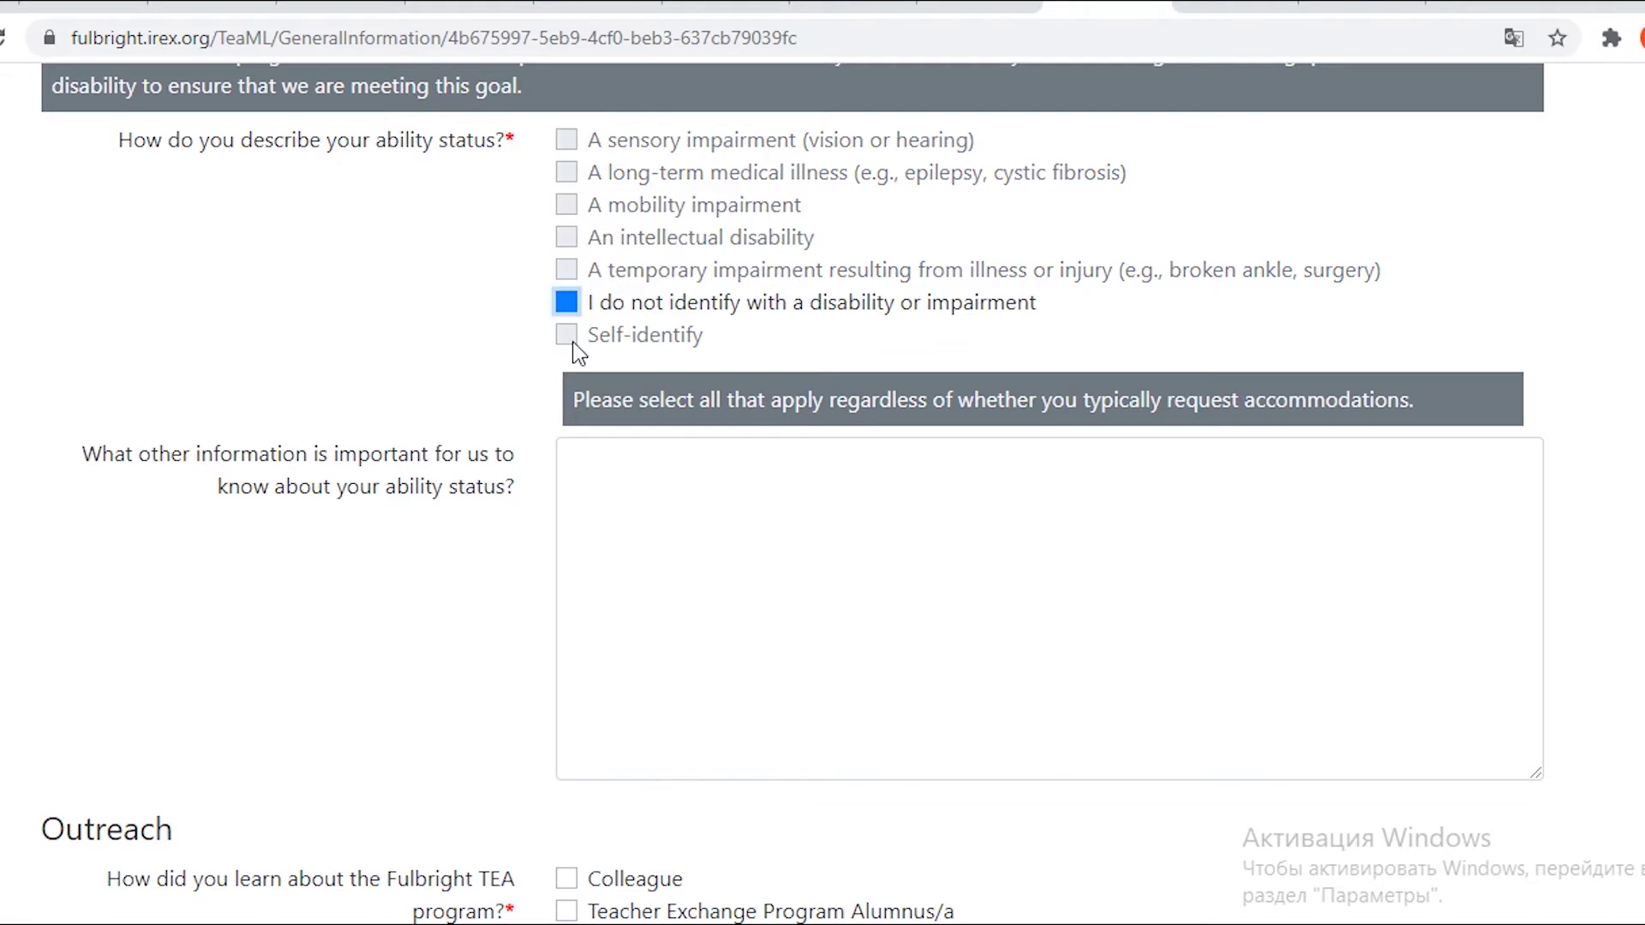
{"action": "scroll", "coordinate": [411, 367], "scroll_direction": "up", "scroll_amount": 4}
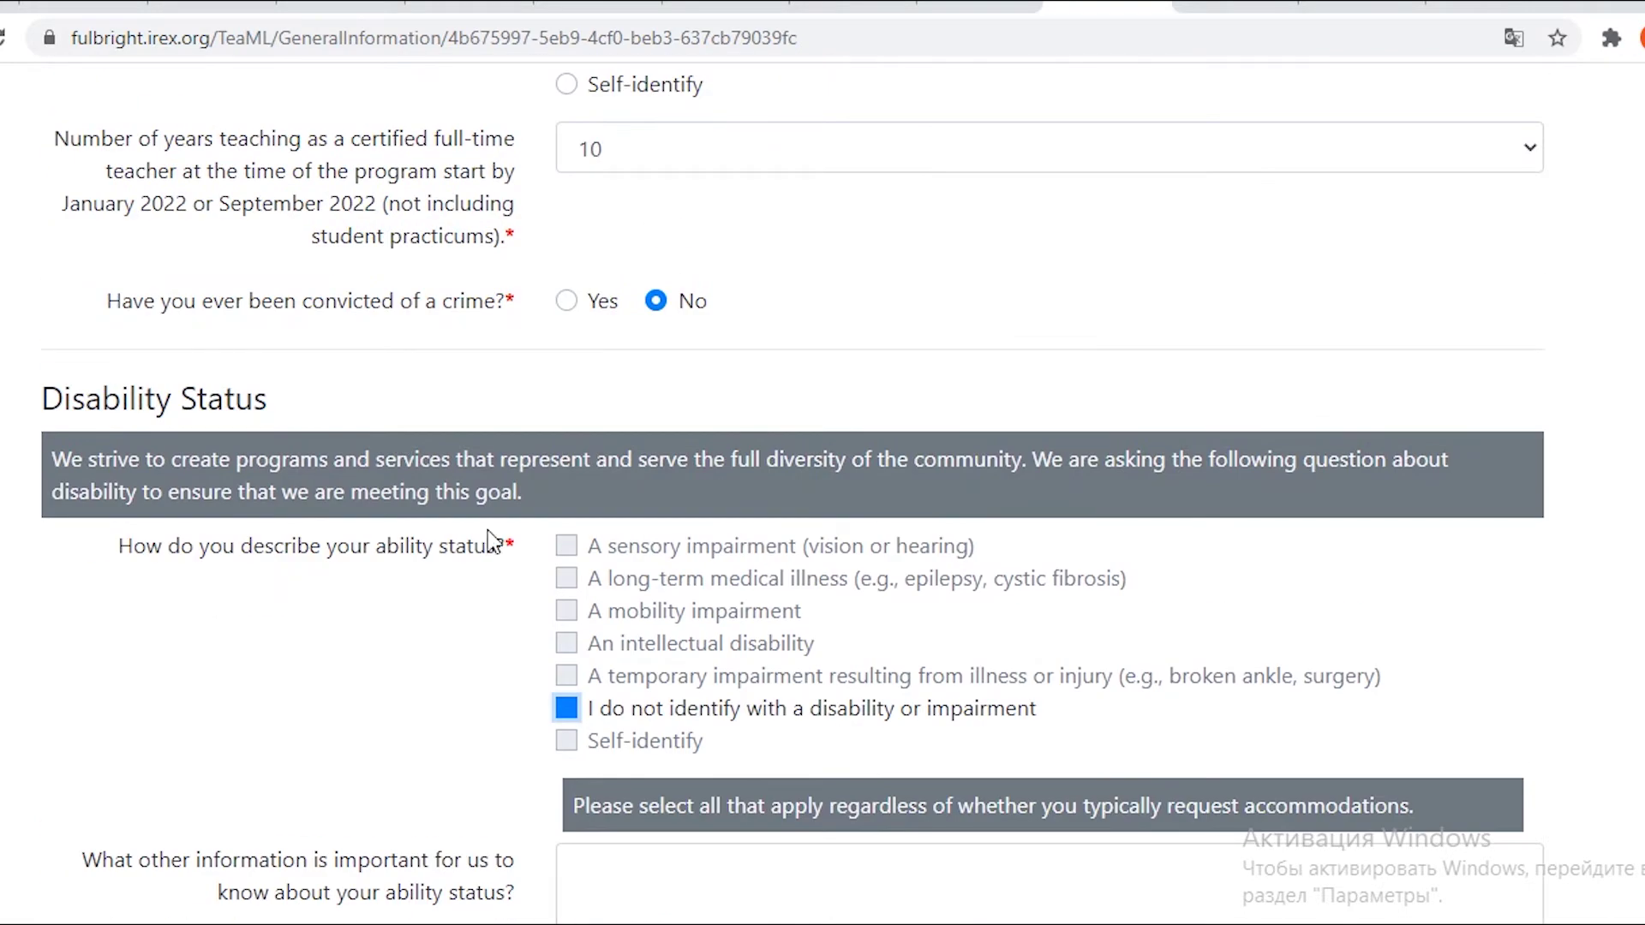
{"action": "left_click_drag", "start_coordinate": [695, 769], "coordinate": [649, 754]}
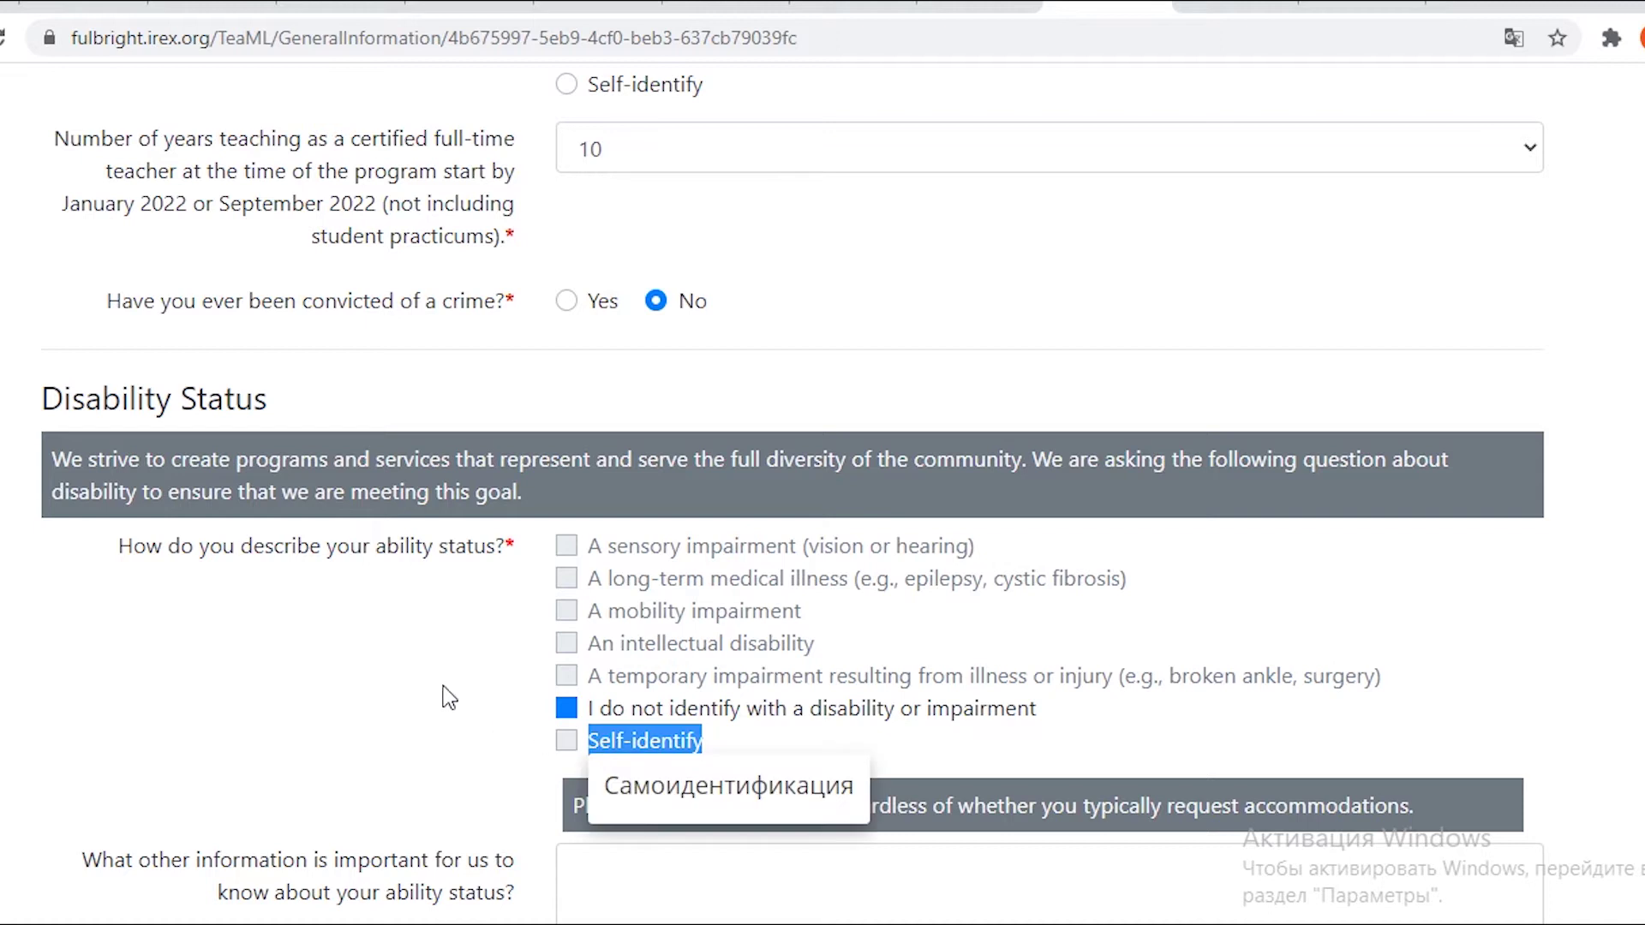
{"action": "scroll", "coordinate": [429, 690], "scroll_direction": "down", "scroll_amount": 1}
{"action": "left_click", "coordinate": [422, 677]}
{"action": "scroll", "coordinate": [386, 599], "scroll_direction": "down", "scroll_amount": 3}
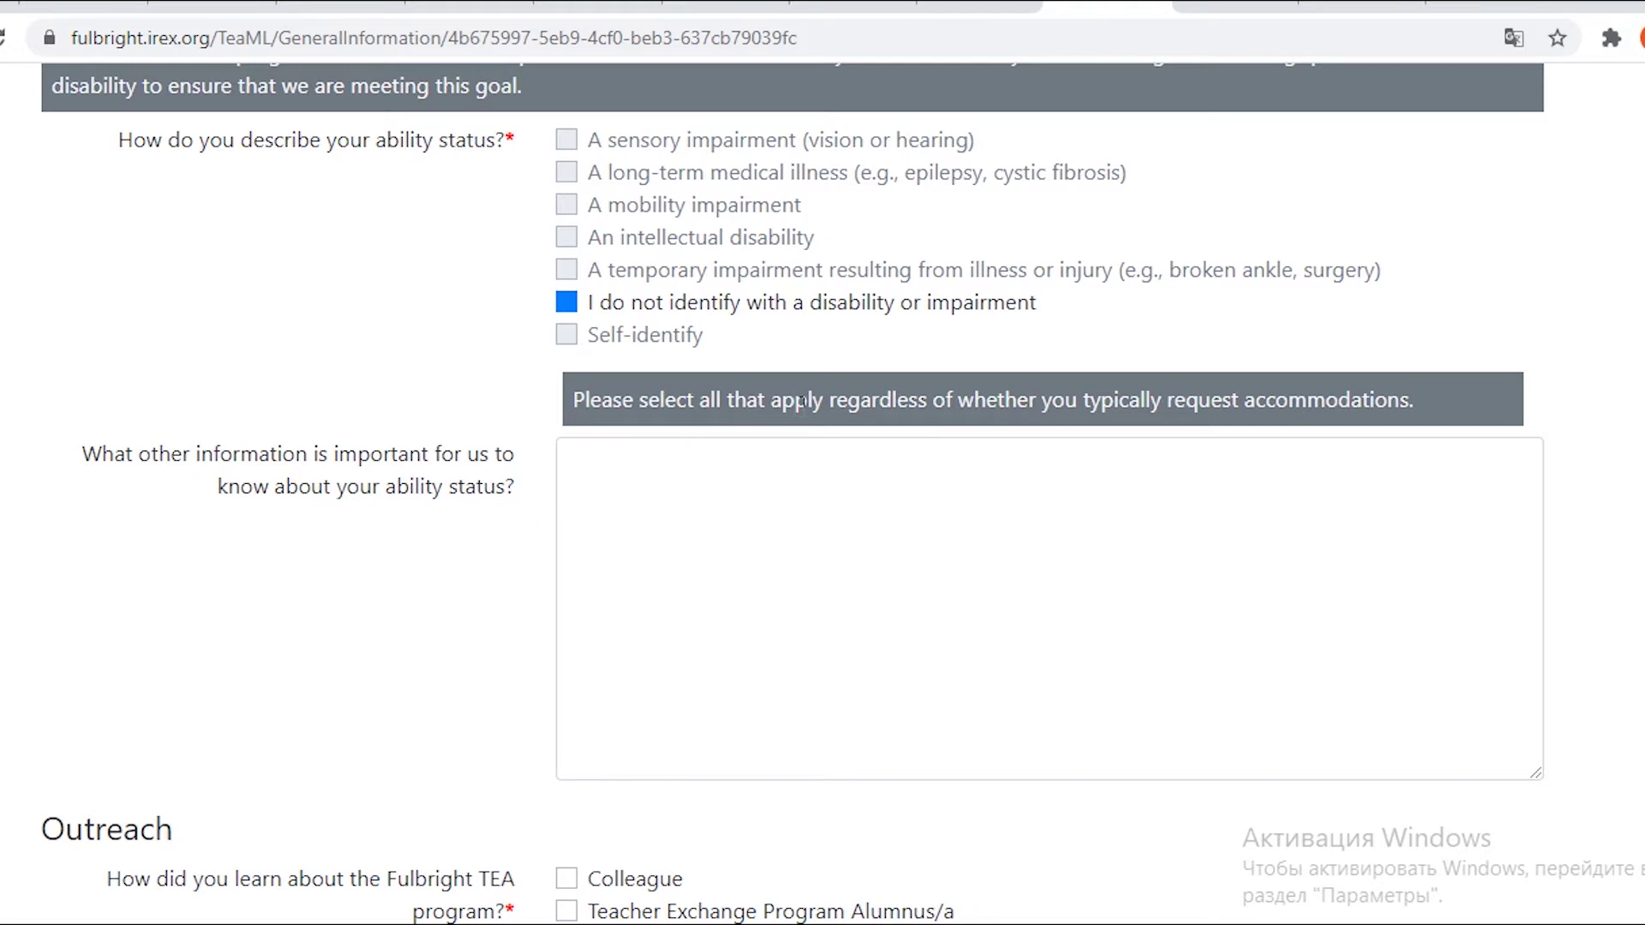
Under Outreach tick 'U.S. Embassy Official or Regional English Language Office', then Save & Return.
{"action": "scroll", "coordinate": [864, 403], "scroll_direction": "down", "scroll_amount": 1}
{"action": "scroll", "coordinate": [459, 466], "scroll_direction": "down", "scroll_amount": 2}
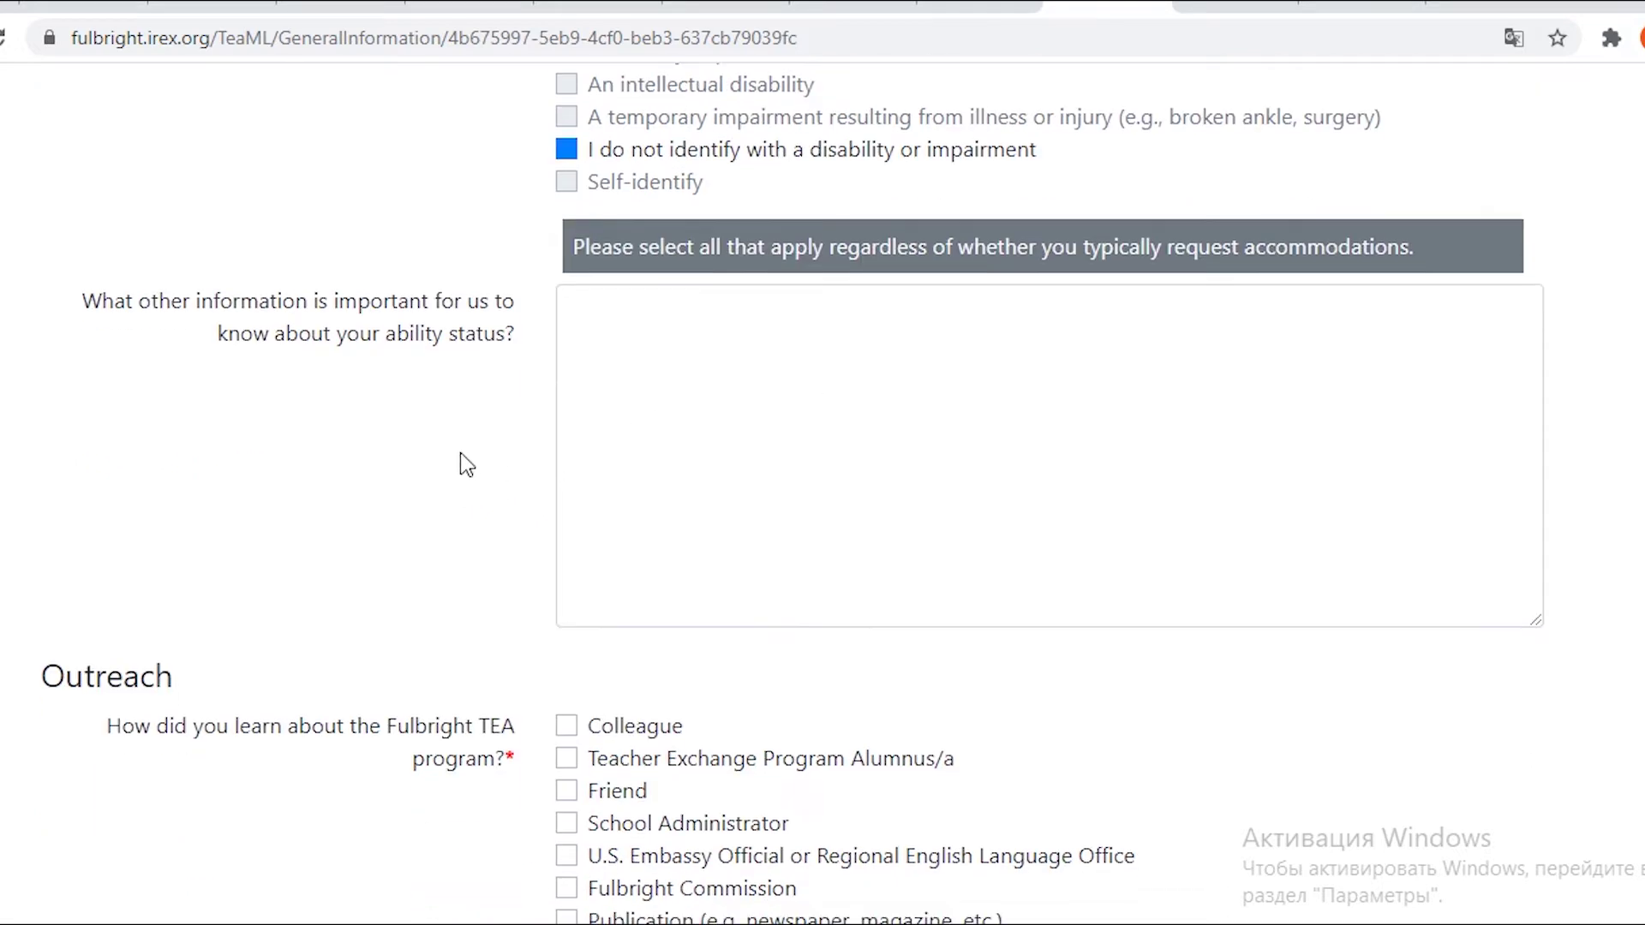
{"action": "scroll", "coordinate": [460, 452], "scroll_direction": "down", "scroll_amount": 2}
{"action": "left_click_drag", "start_coordinate": [192, 436], "coordinate": [36, 431]}
{"action": "left_click", "coordinate": [243, 403]}
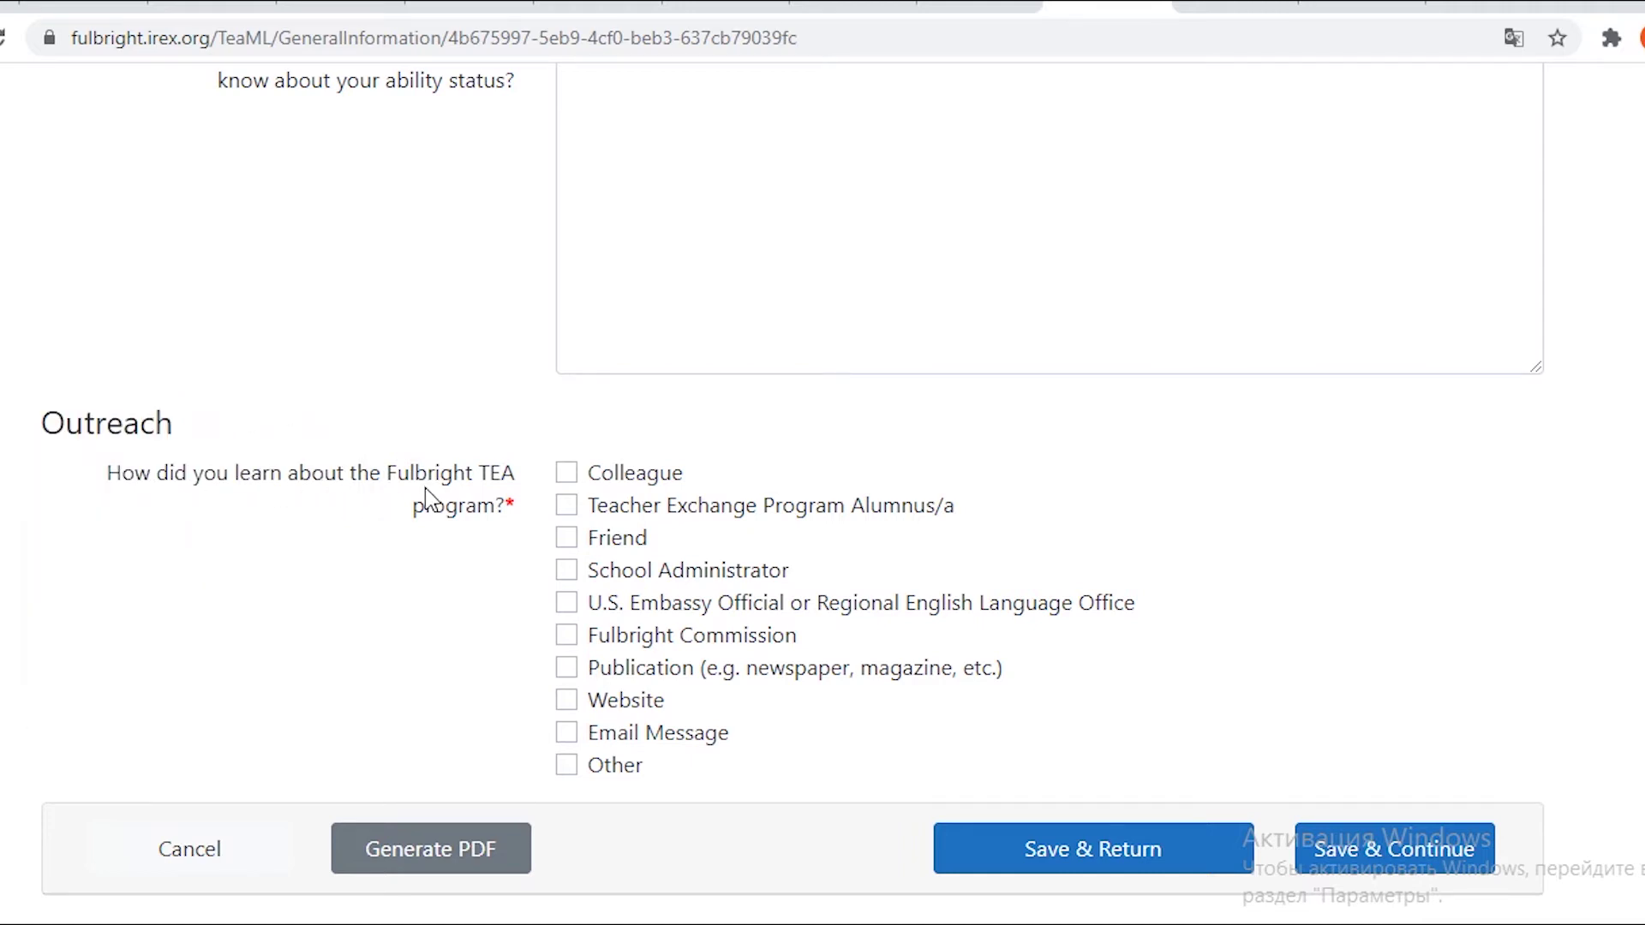
{"action": "scroll", "coordinate": [424, 489], "scroll_direction": "down", "scroll_amount": 2}
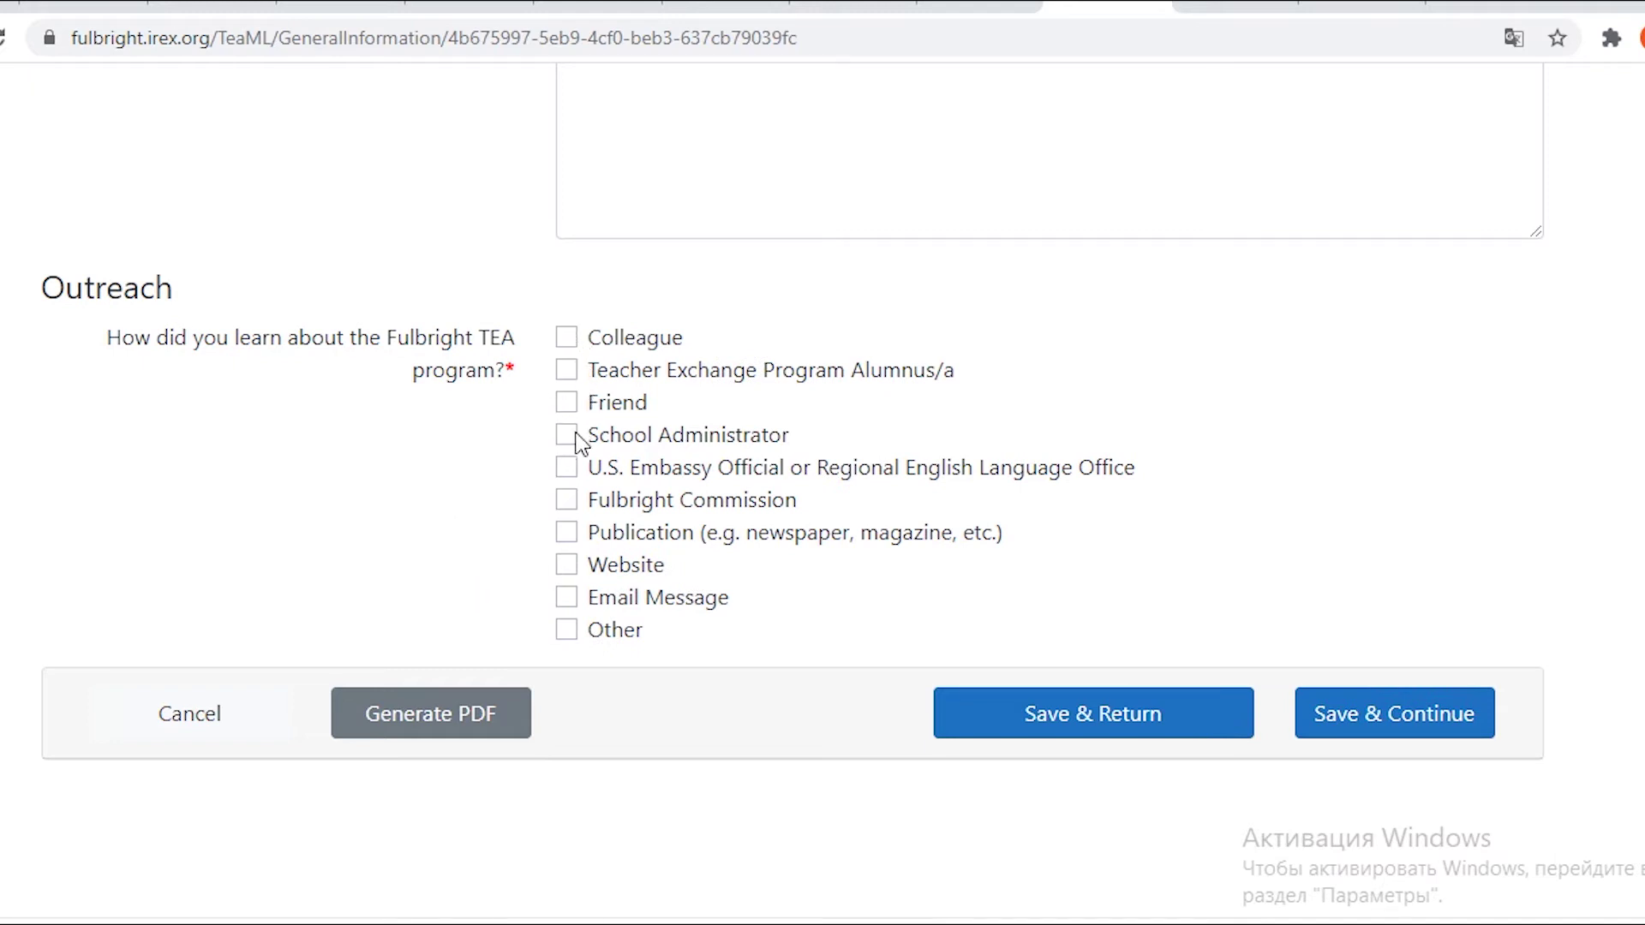
{"action": "left_click", "coordinate": [572, 468]}
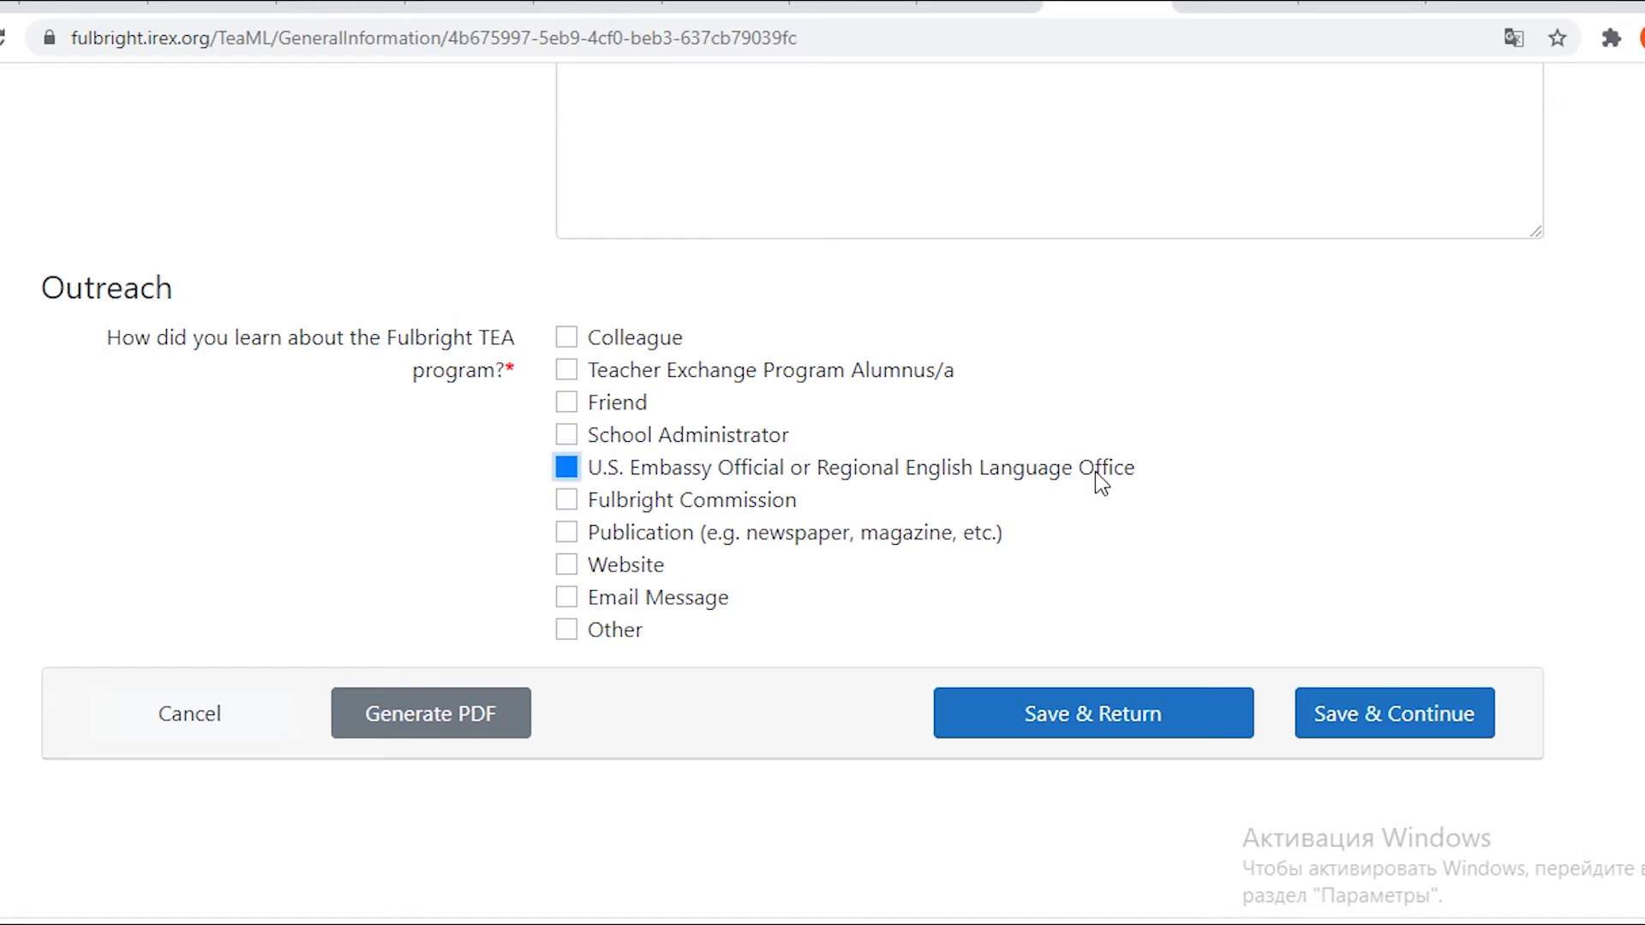
{"action": "scroll", "coordinate": [1095, 473], "scroll_direction": "down", "scroll_amount": 5}
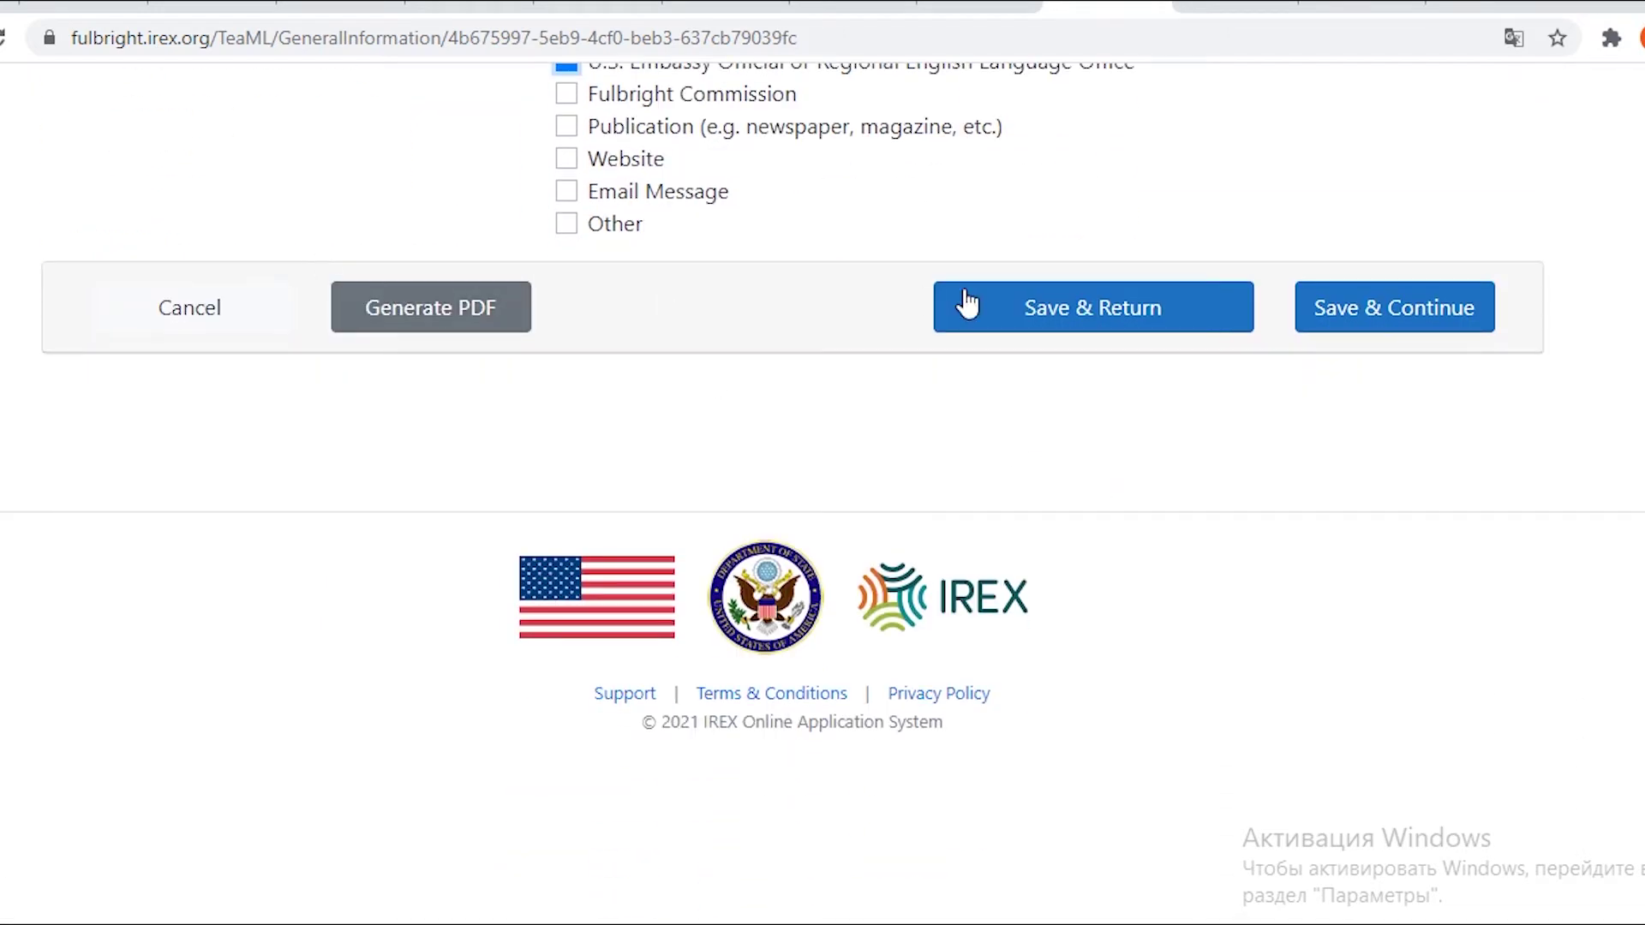
{"action": "left_click", "coordinate": [1120, 323]}
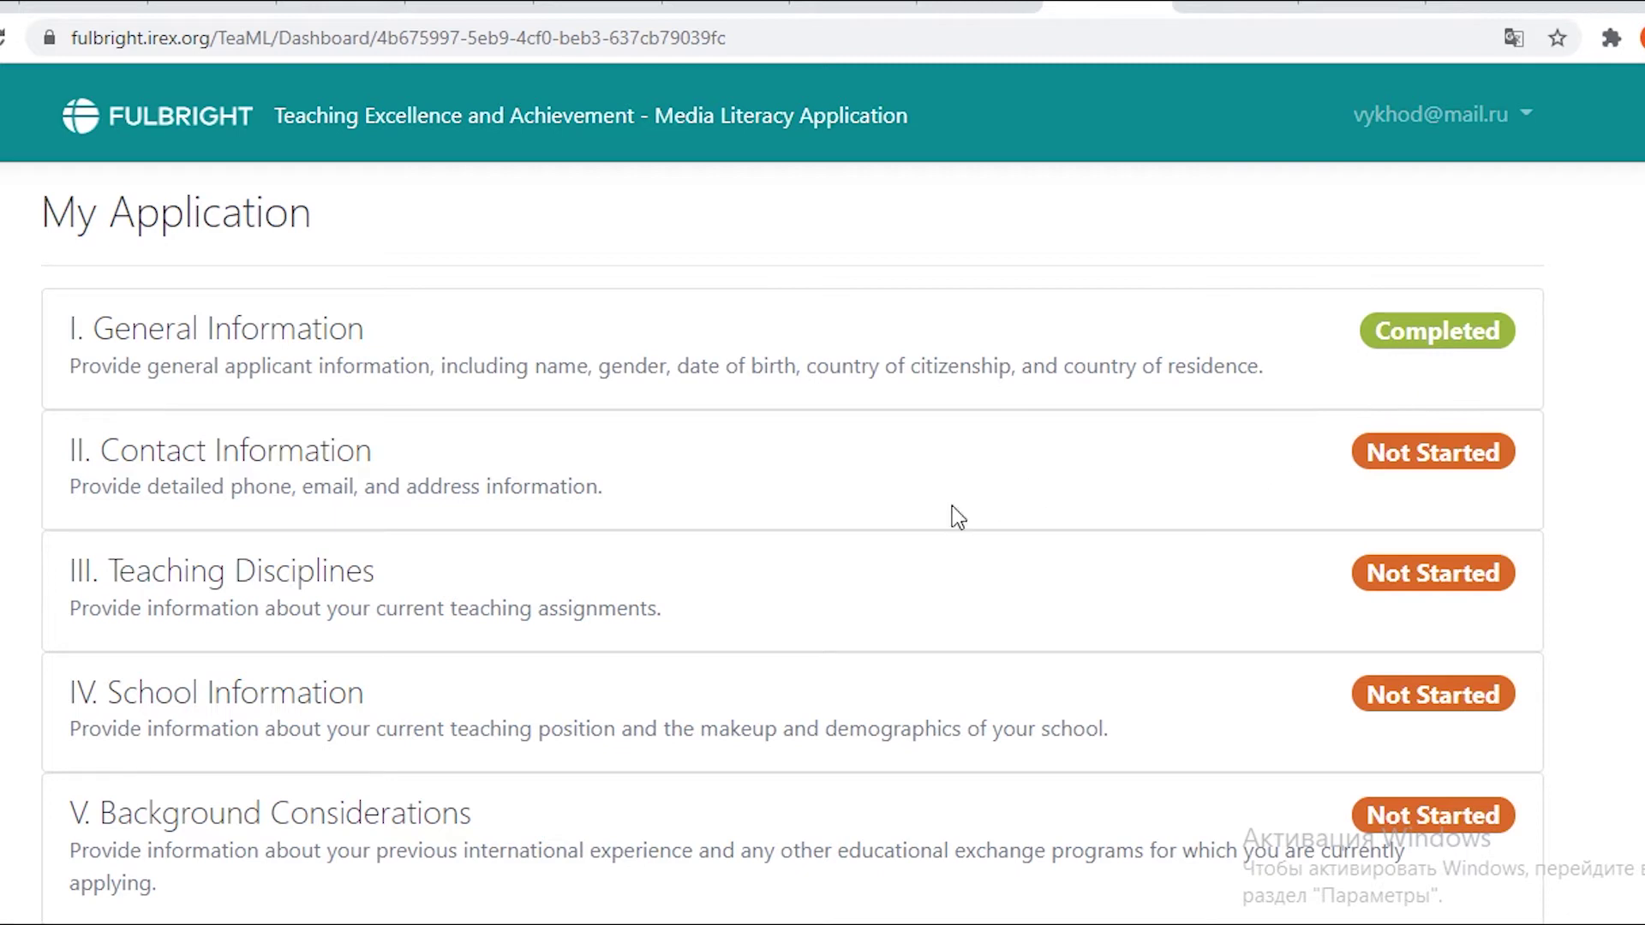
Fill the Contact Information home mailing address fields using Chrome autofill from the Mobile Telephone field.
{"action": "left_click", "coordinate": [1148, 503]}
{"action": "scroll", "coordinate": [1148, 497], "scroll_direction": "down", "scroll_amount": 2}
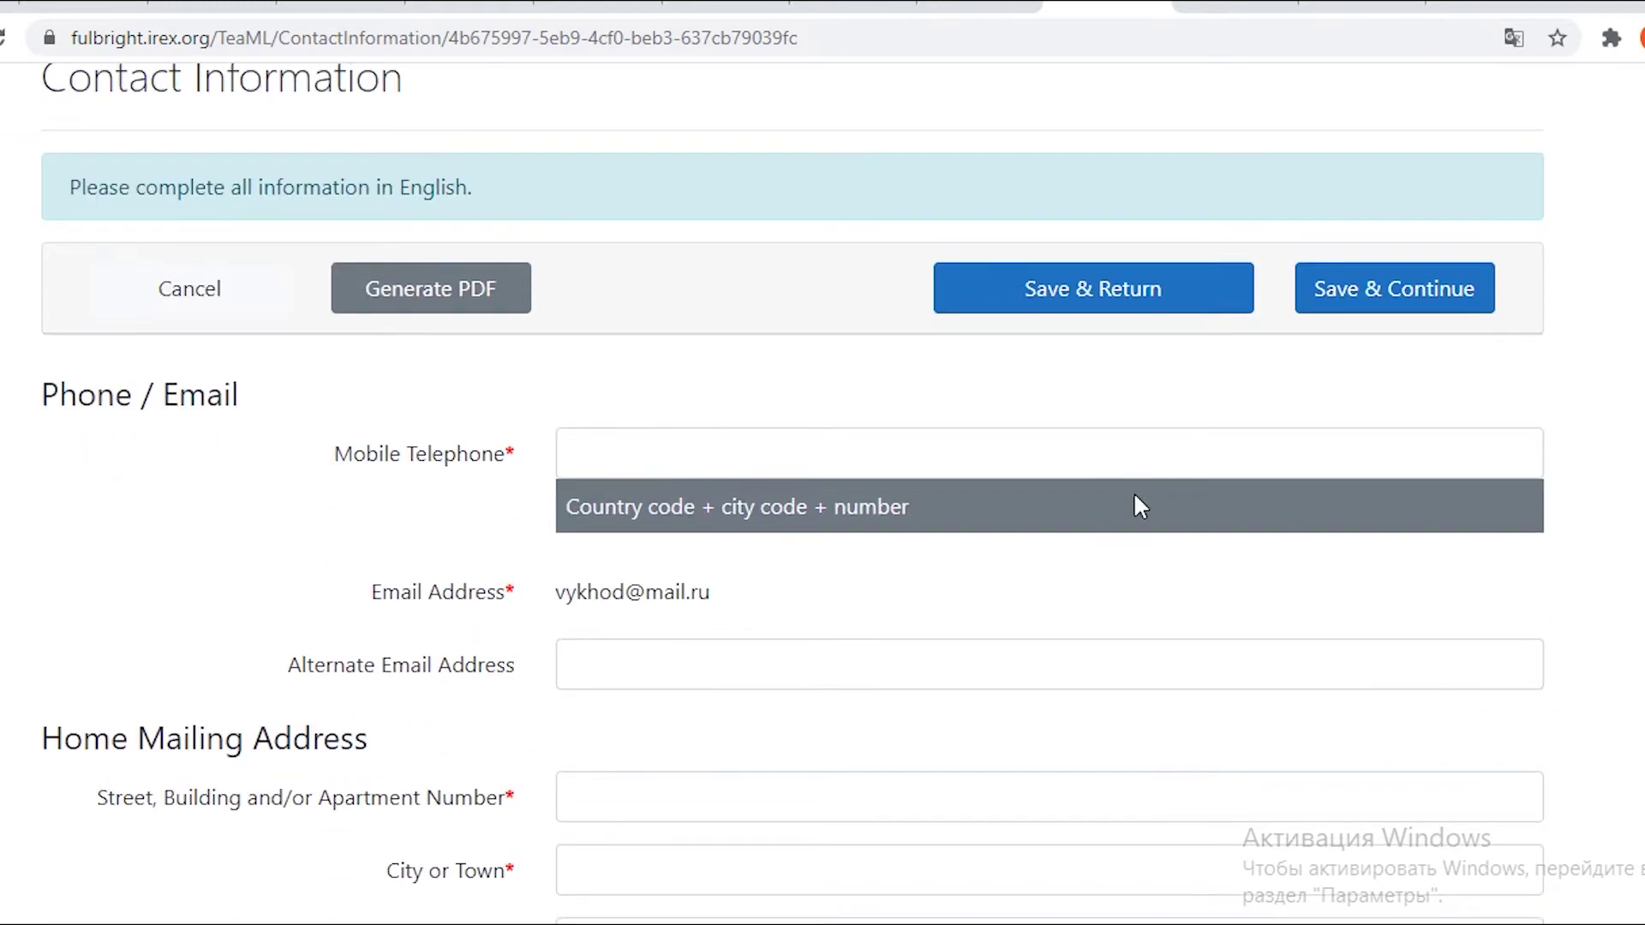
{"action": "left_click", "coordinate": [972, 471]}
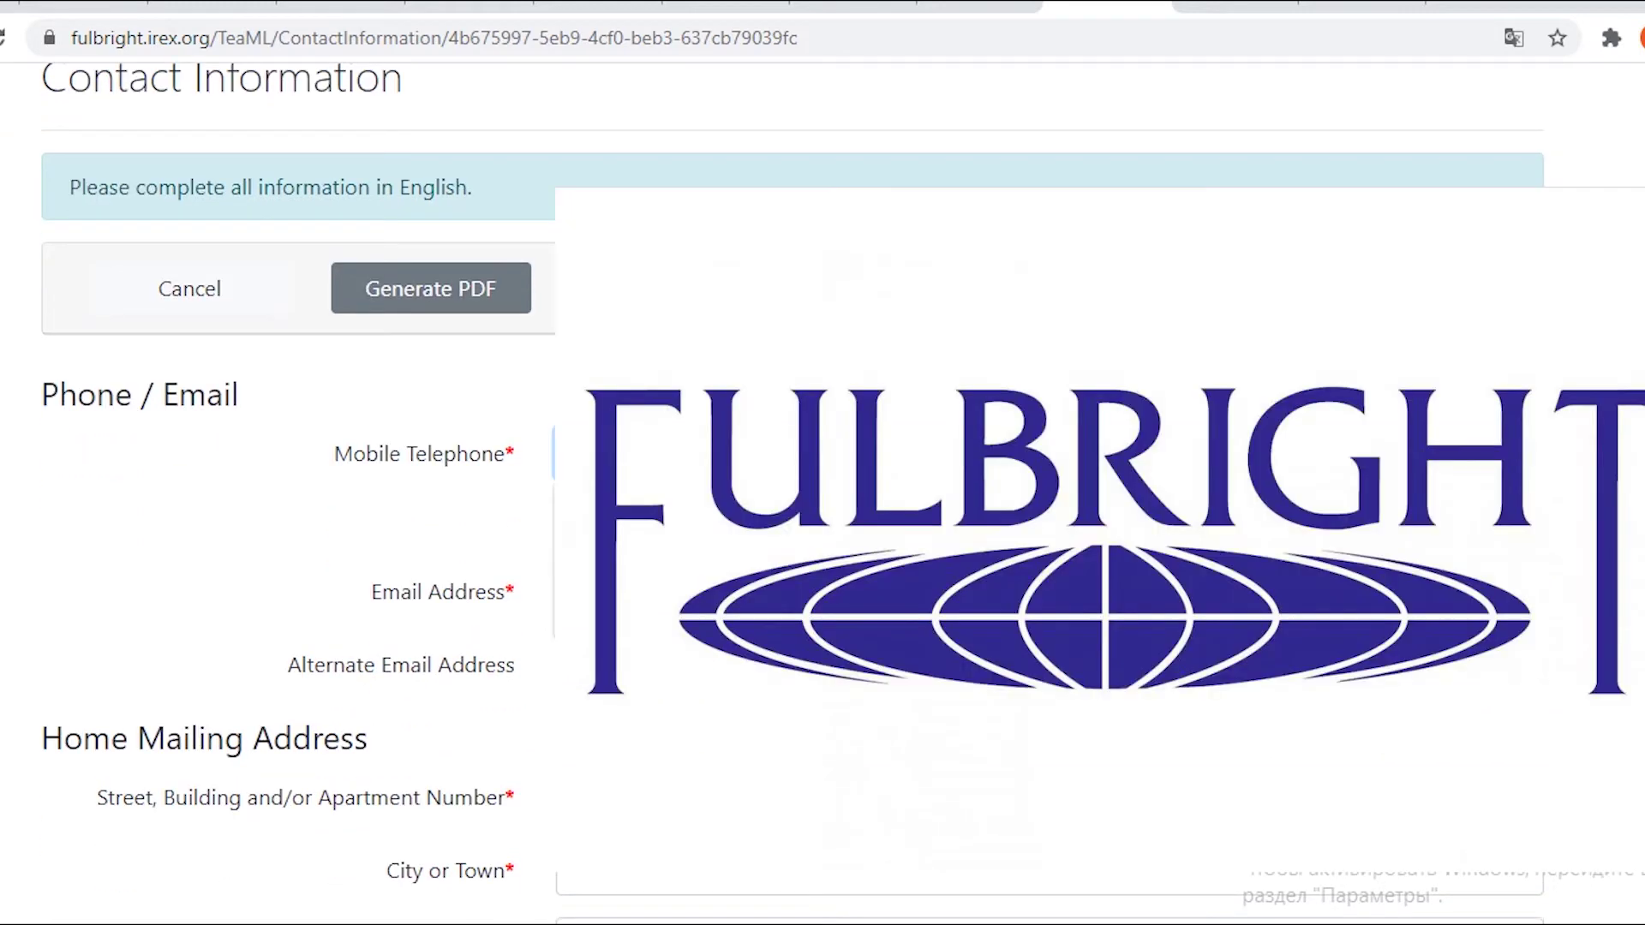
{"action": "key", "text": "Return"}
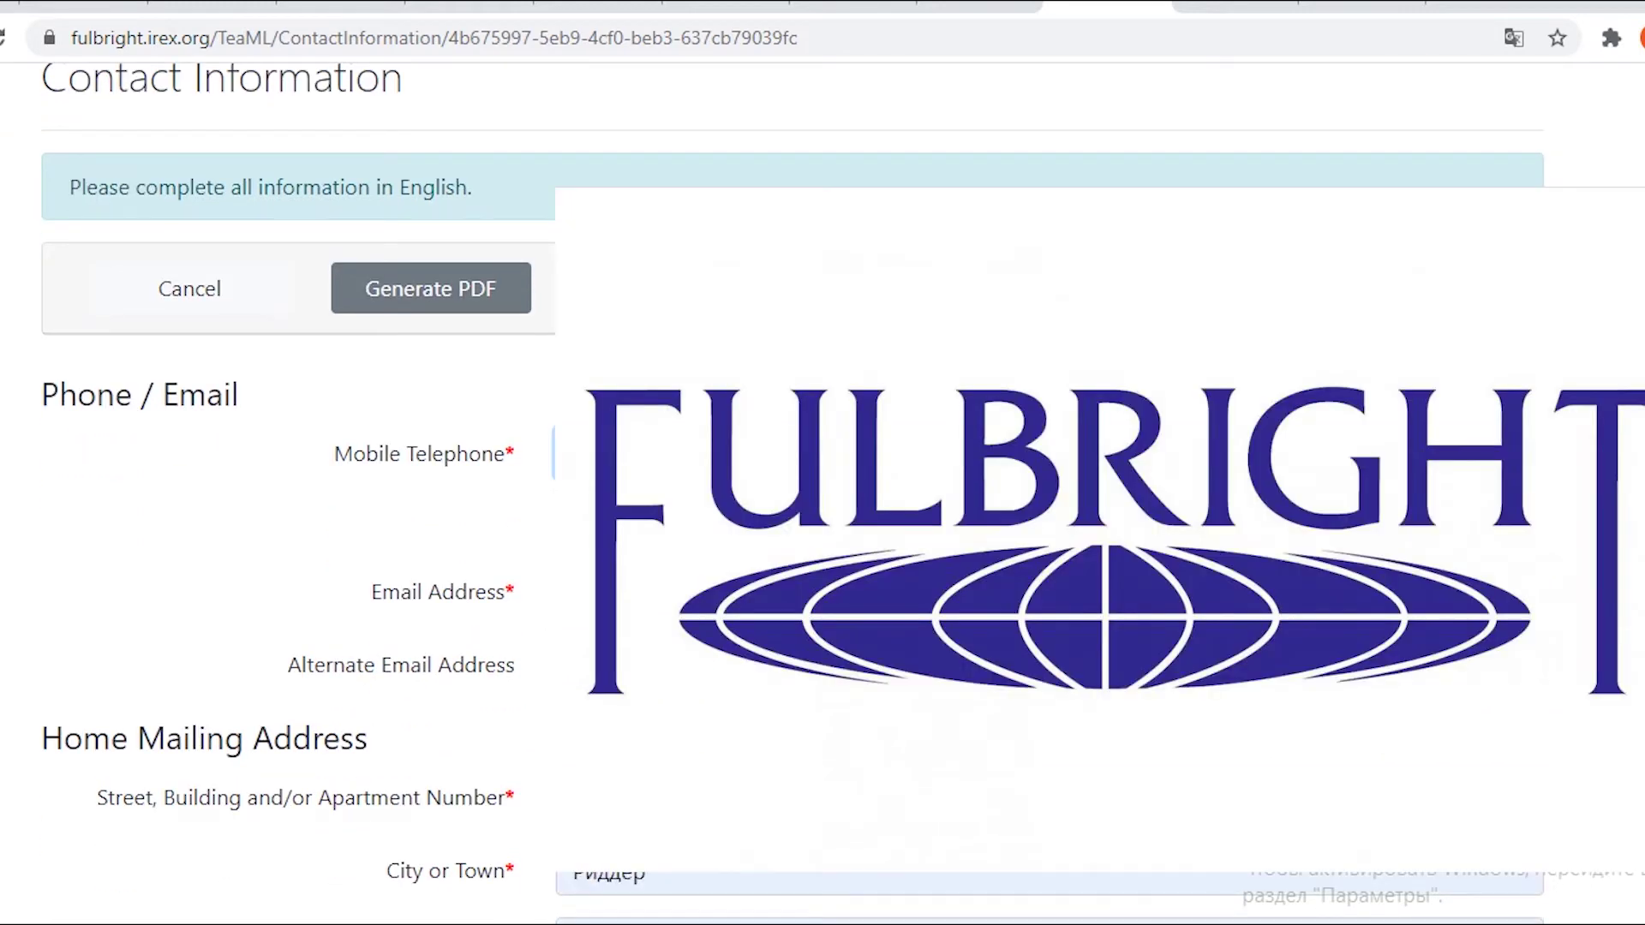
{"action": "scroll", "coordinate": [822, 479], "scroll_direction": "down", "scroll_amount": 2}
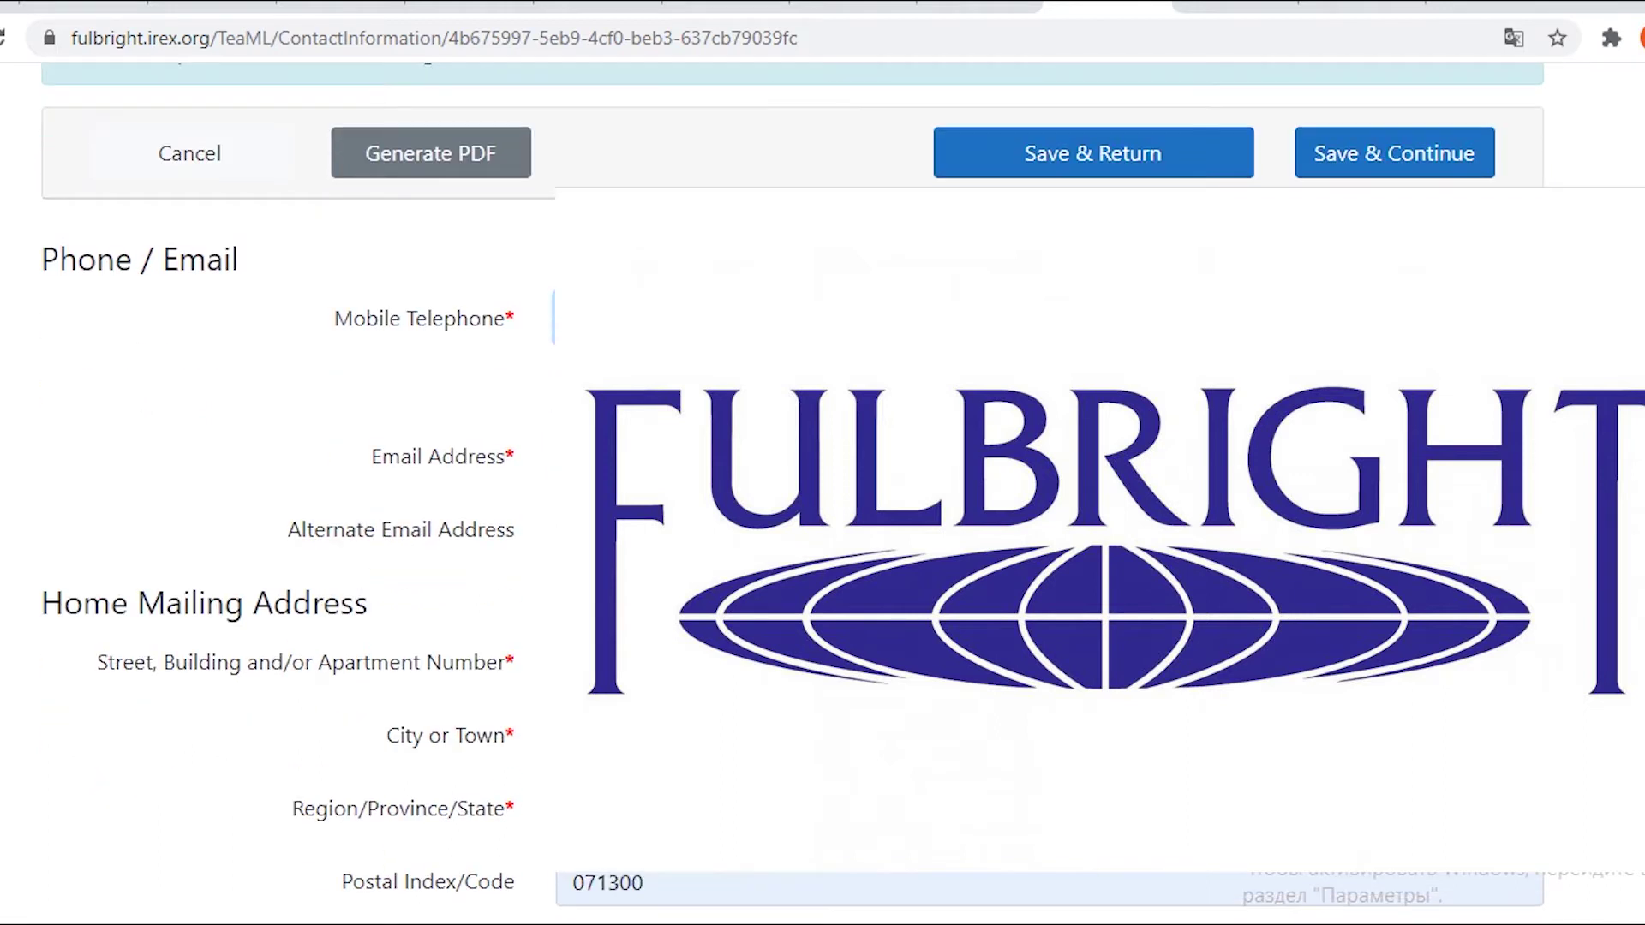
{"action": "left_click", "coordinate": [1049, 530]}
{"action": "scroll", "coordinate": [390, 425], "scroll_direction": "down", "scroll_amount": 10}
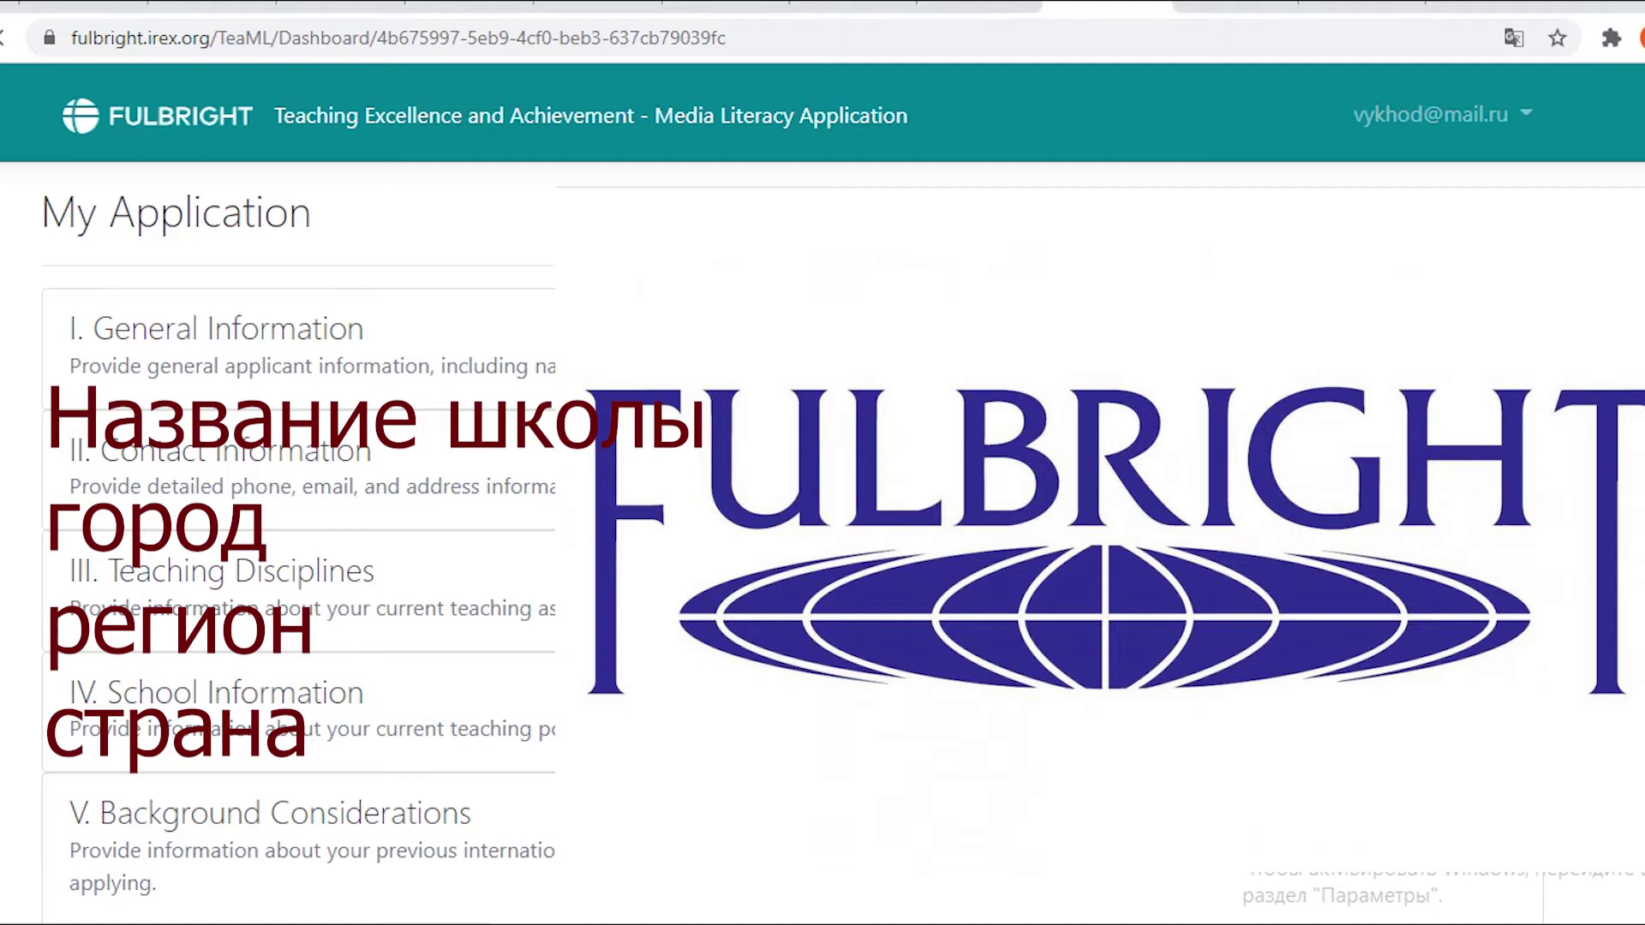
Open the III. Teaching Disciplines card from the My Application dashboard.
{"action": "left_click", "coordinate": [1412, 586]}
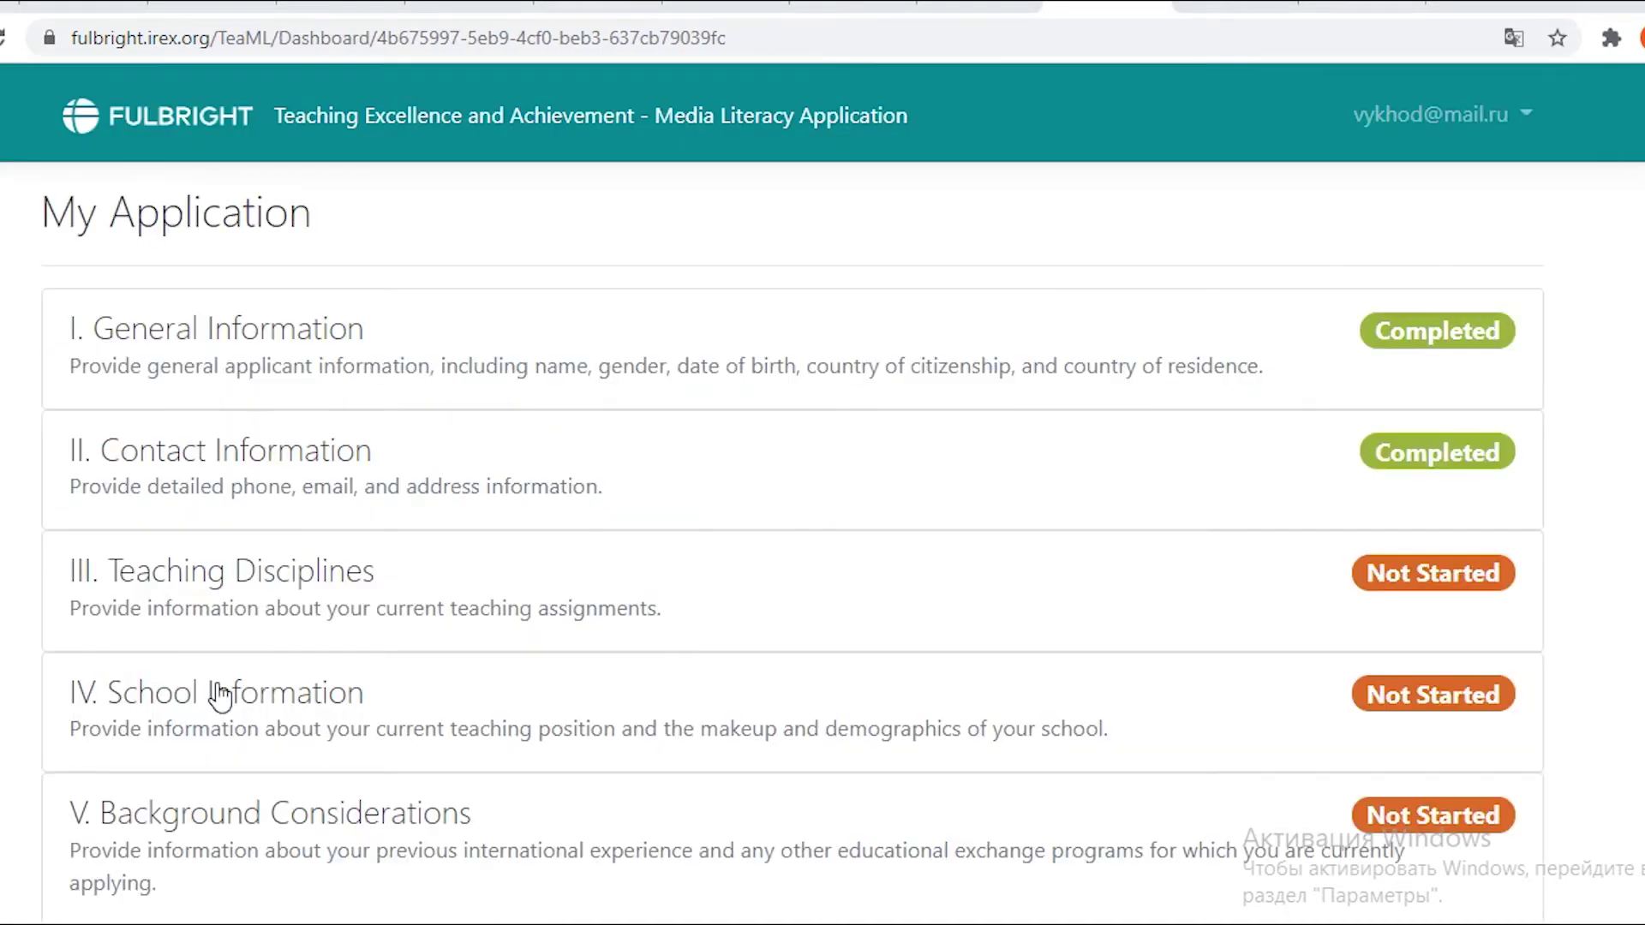
Set the primary teaching discipline to English/Language, specifying English for non-native speakers.
{"action": "left_click", "coordinate": [1428, 590]}
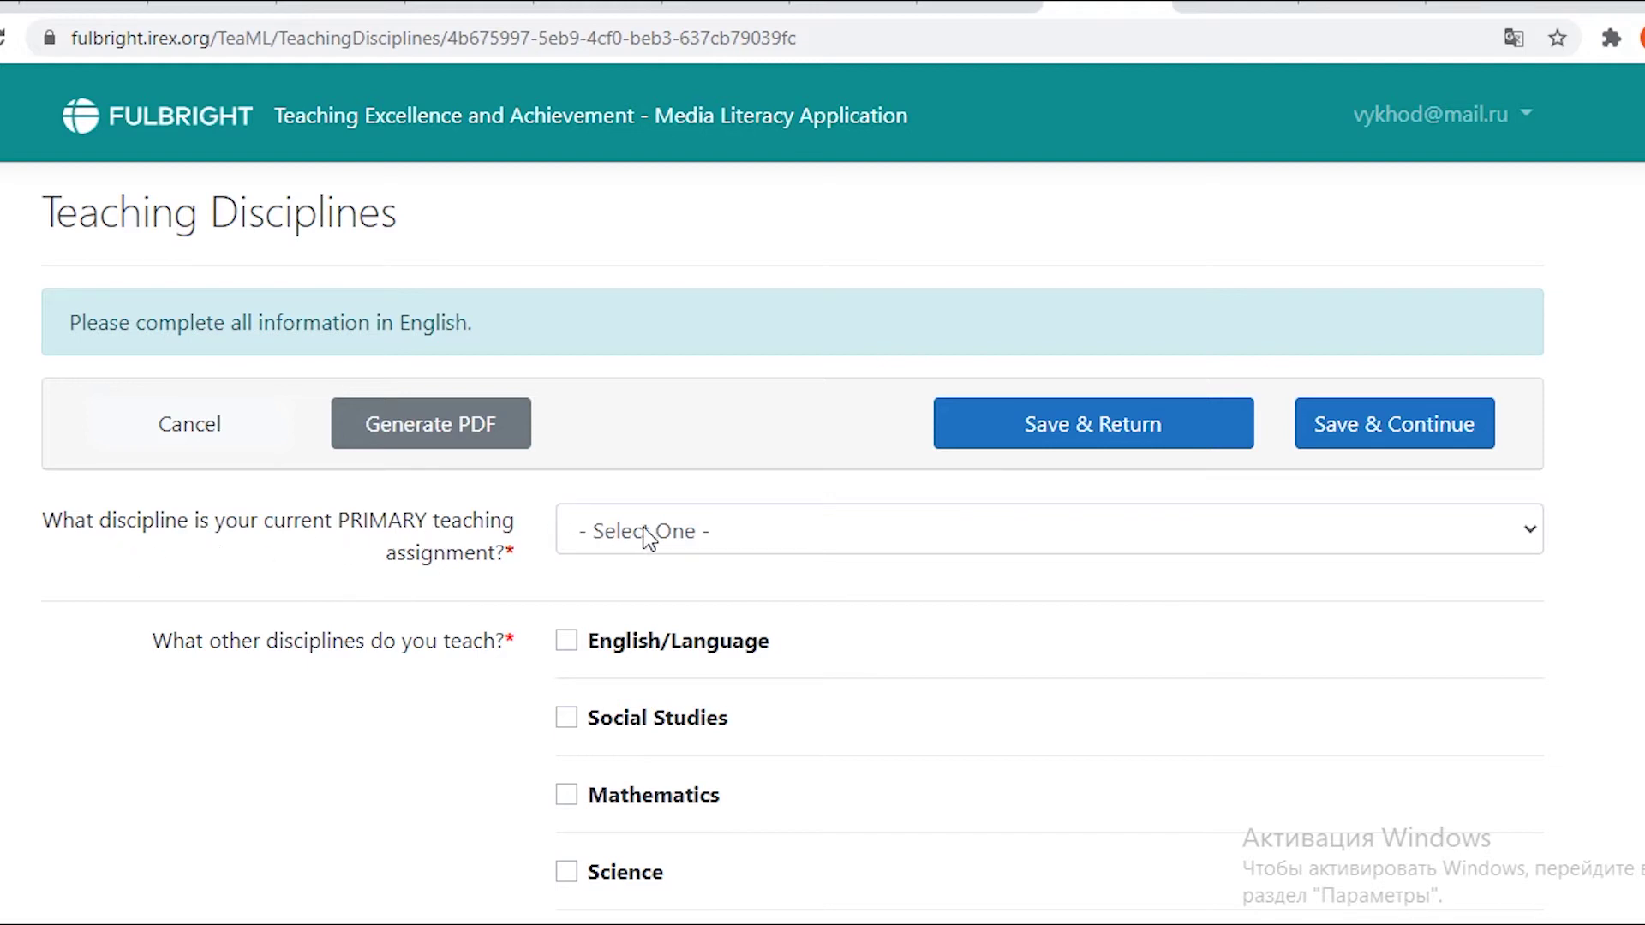
{"action": "left_click", "coordinate": [709, 533]}
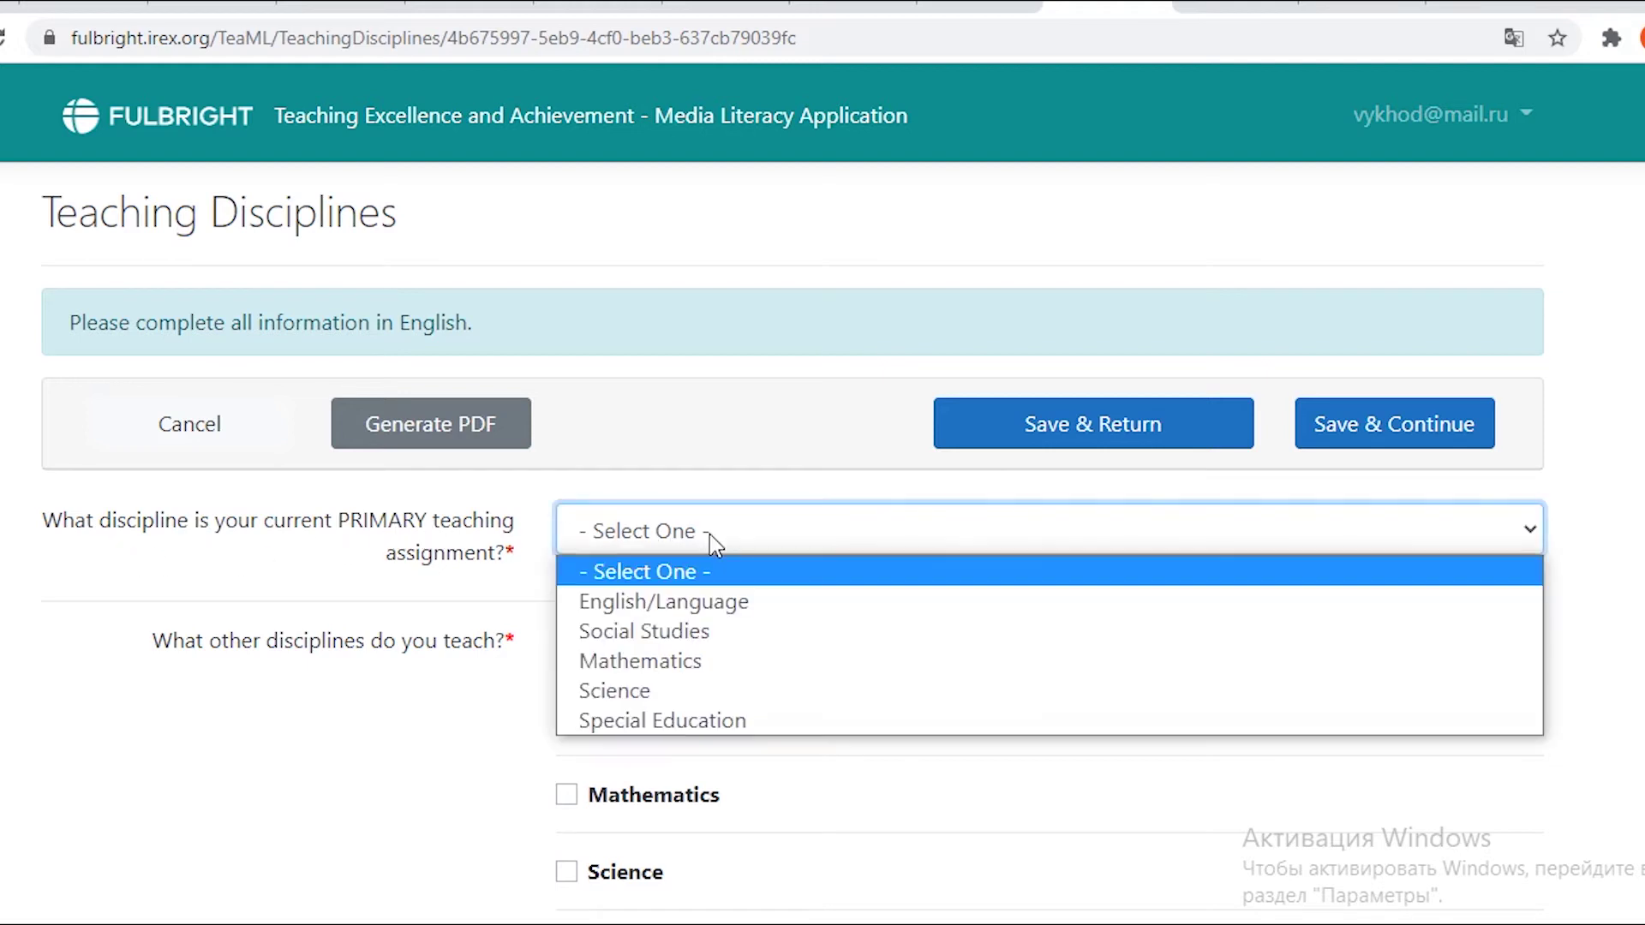
{"action": "left_click", "coordinate": [710, 605]}
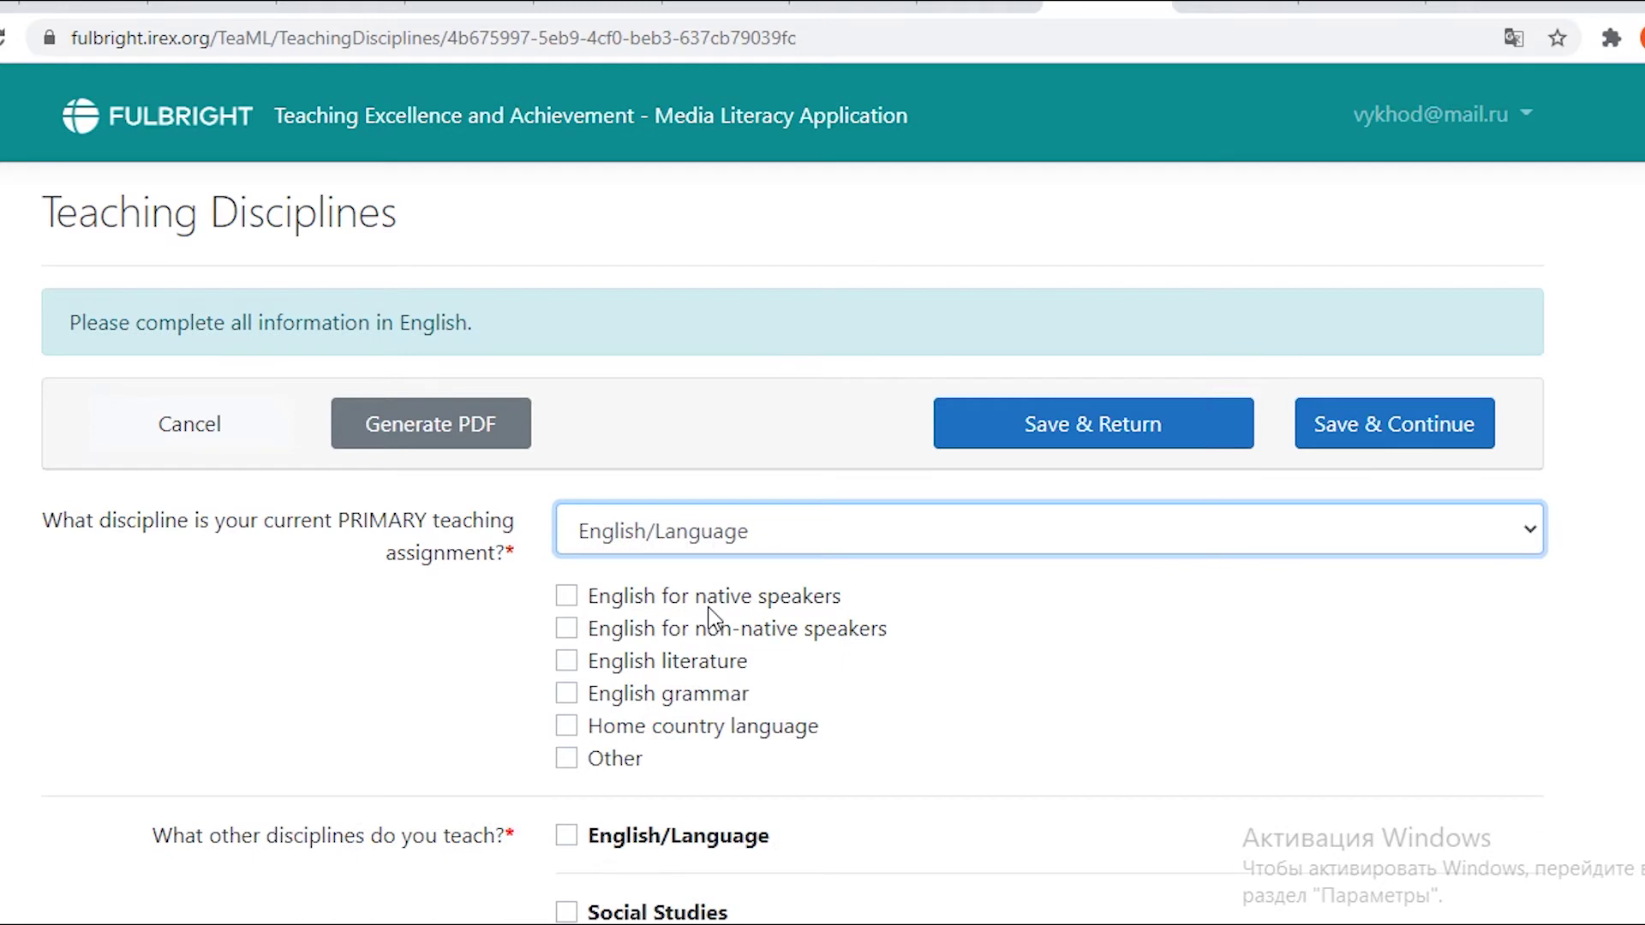
{"action": "left_click", "coordinate": [566, 633]}
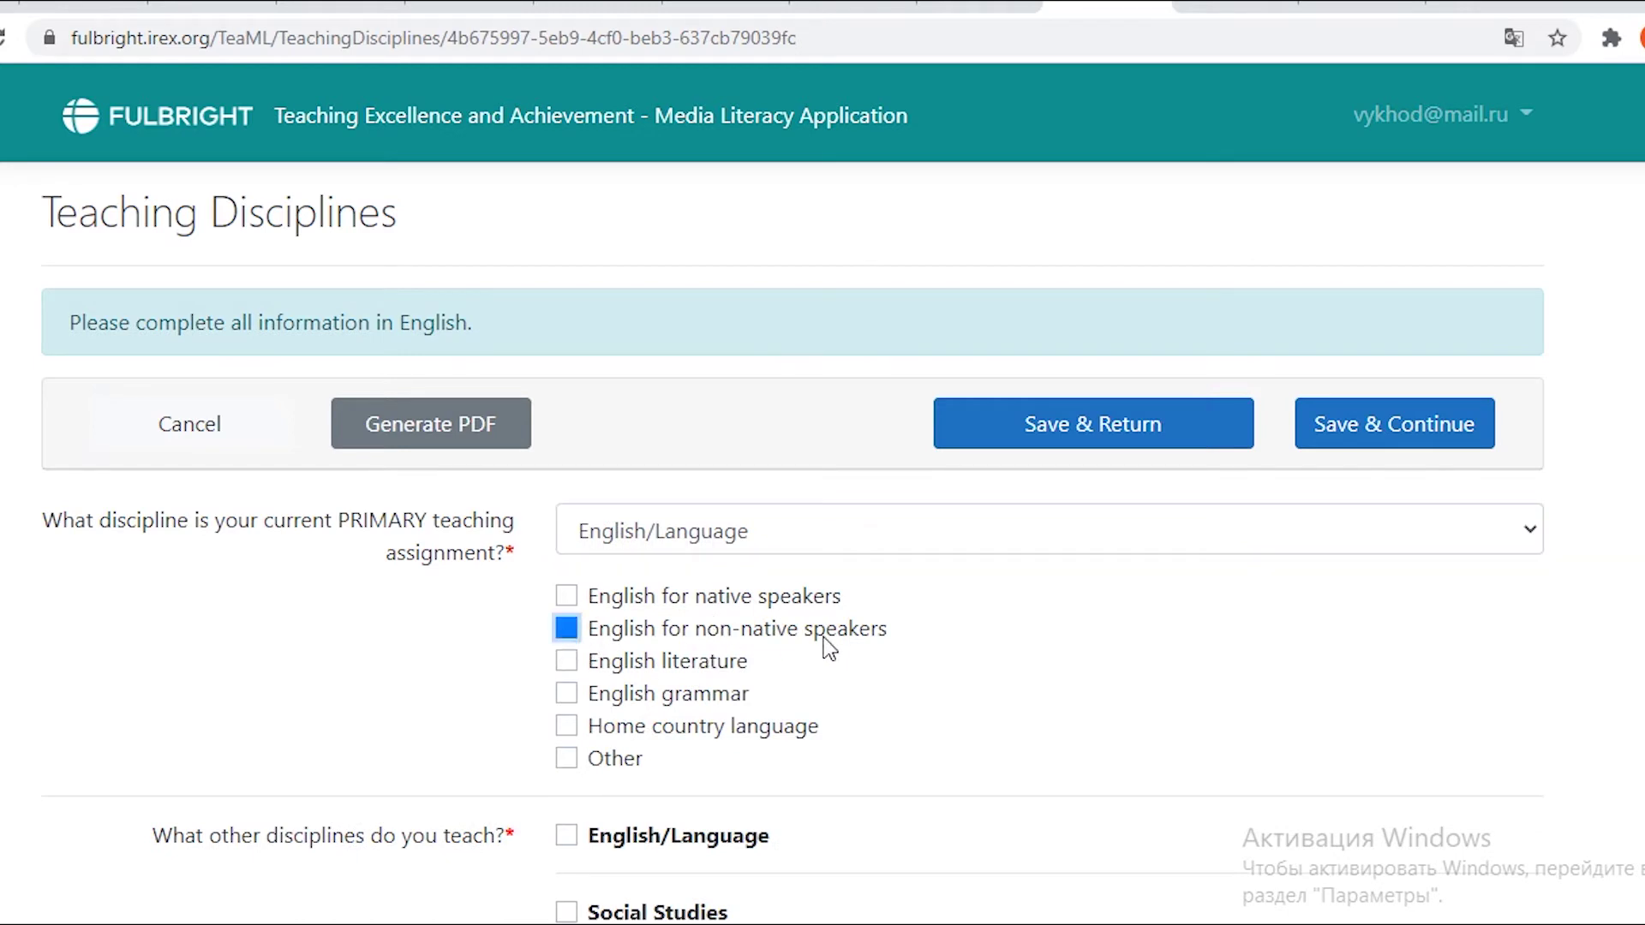
Tick English/Language and English for non-native speakers as other disciplines, then save and continue.
{"action": "scroll", "coordinate": [825, 638], "scroll_direction": "down", "scroll_amount": 5}
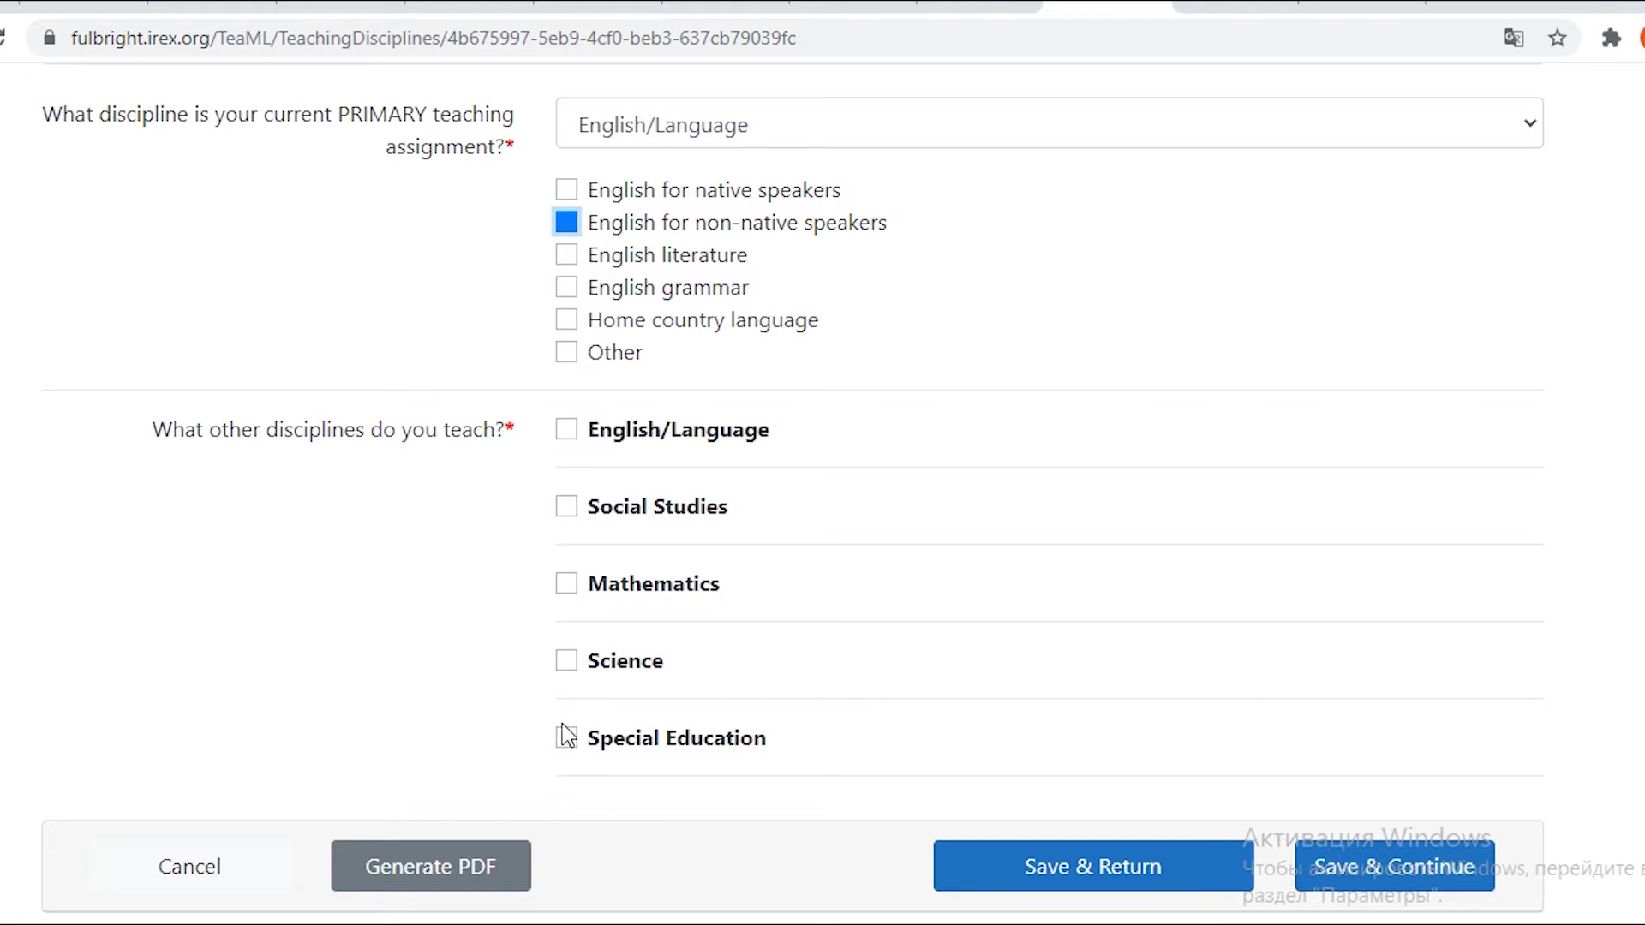
{"action": "left_click", "coordinate": [572, 441]}
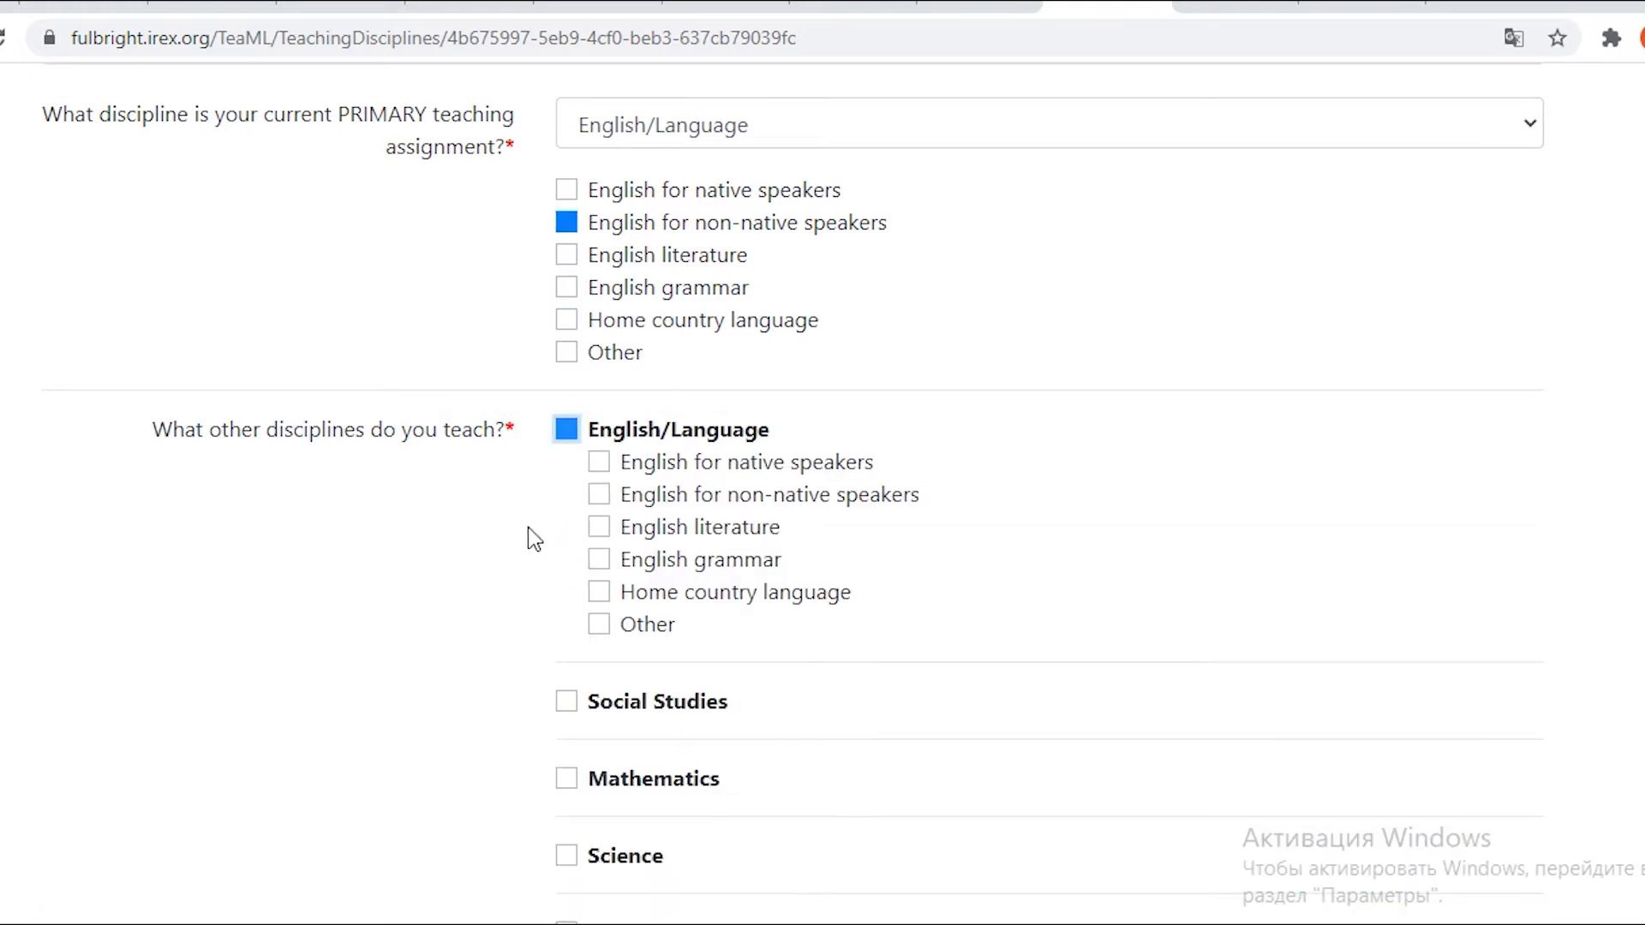
{"action": "double_click", "coordinate": [603, 495]}
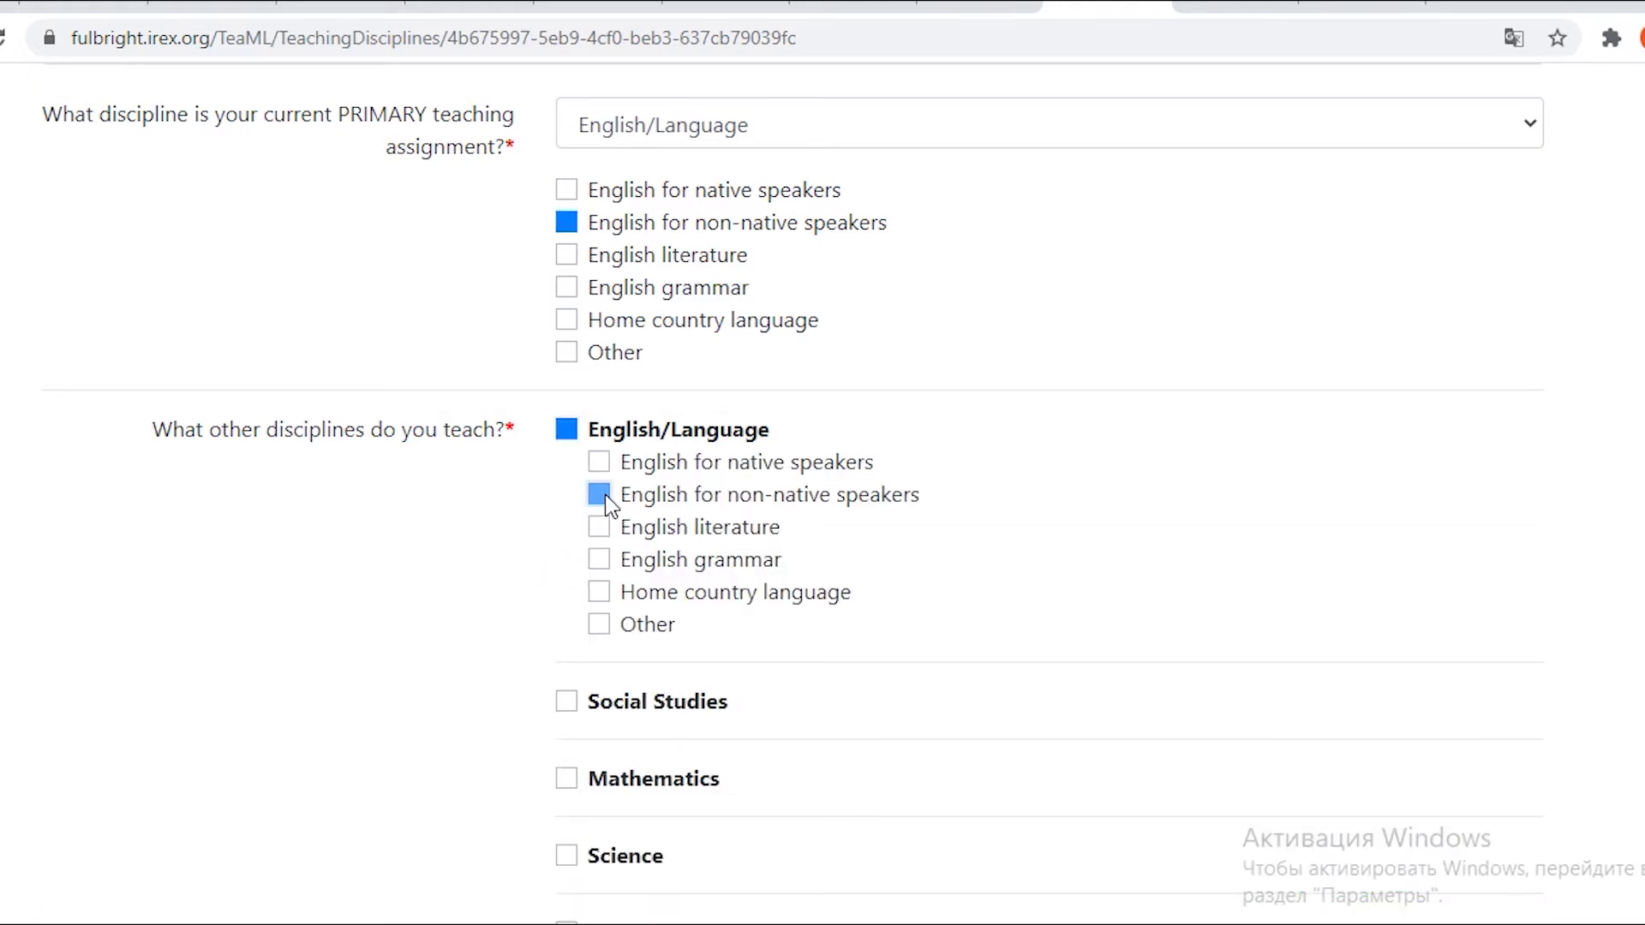
{"action": "left_click", "coordinate": [569, 434]}
{"action": "left_click", "coordinate": [566, 431]}
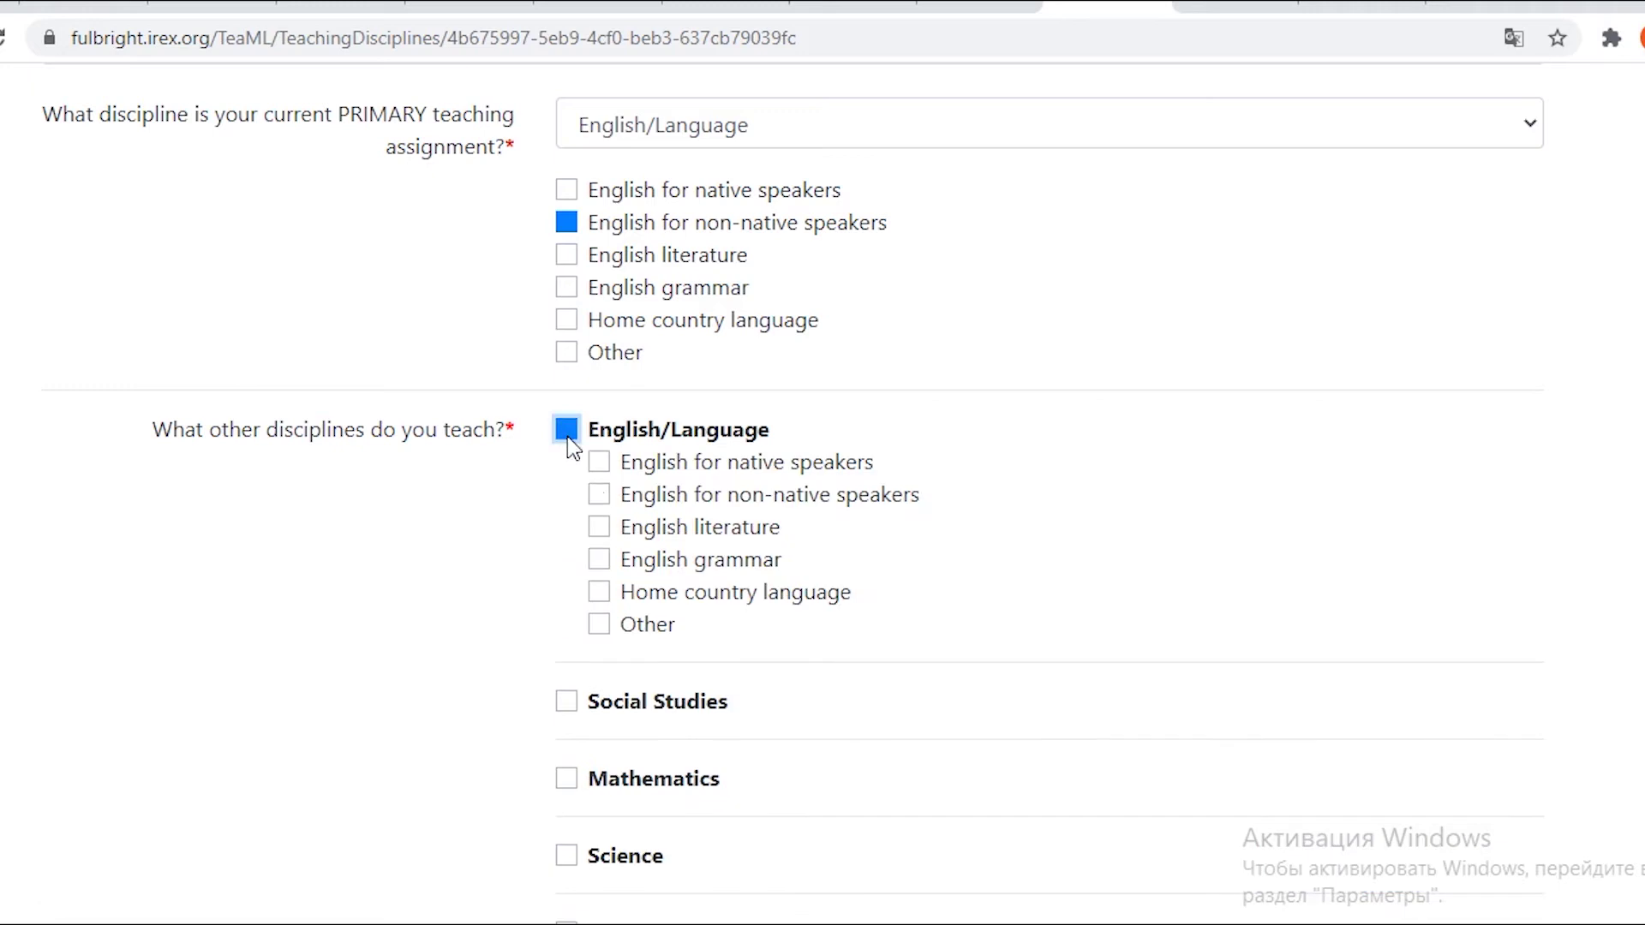
{"action": "left_click", "coordinate": [599, 494]}
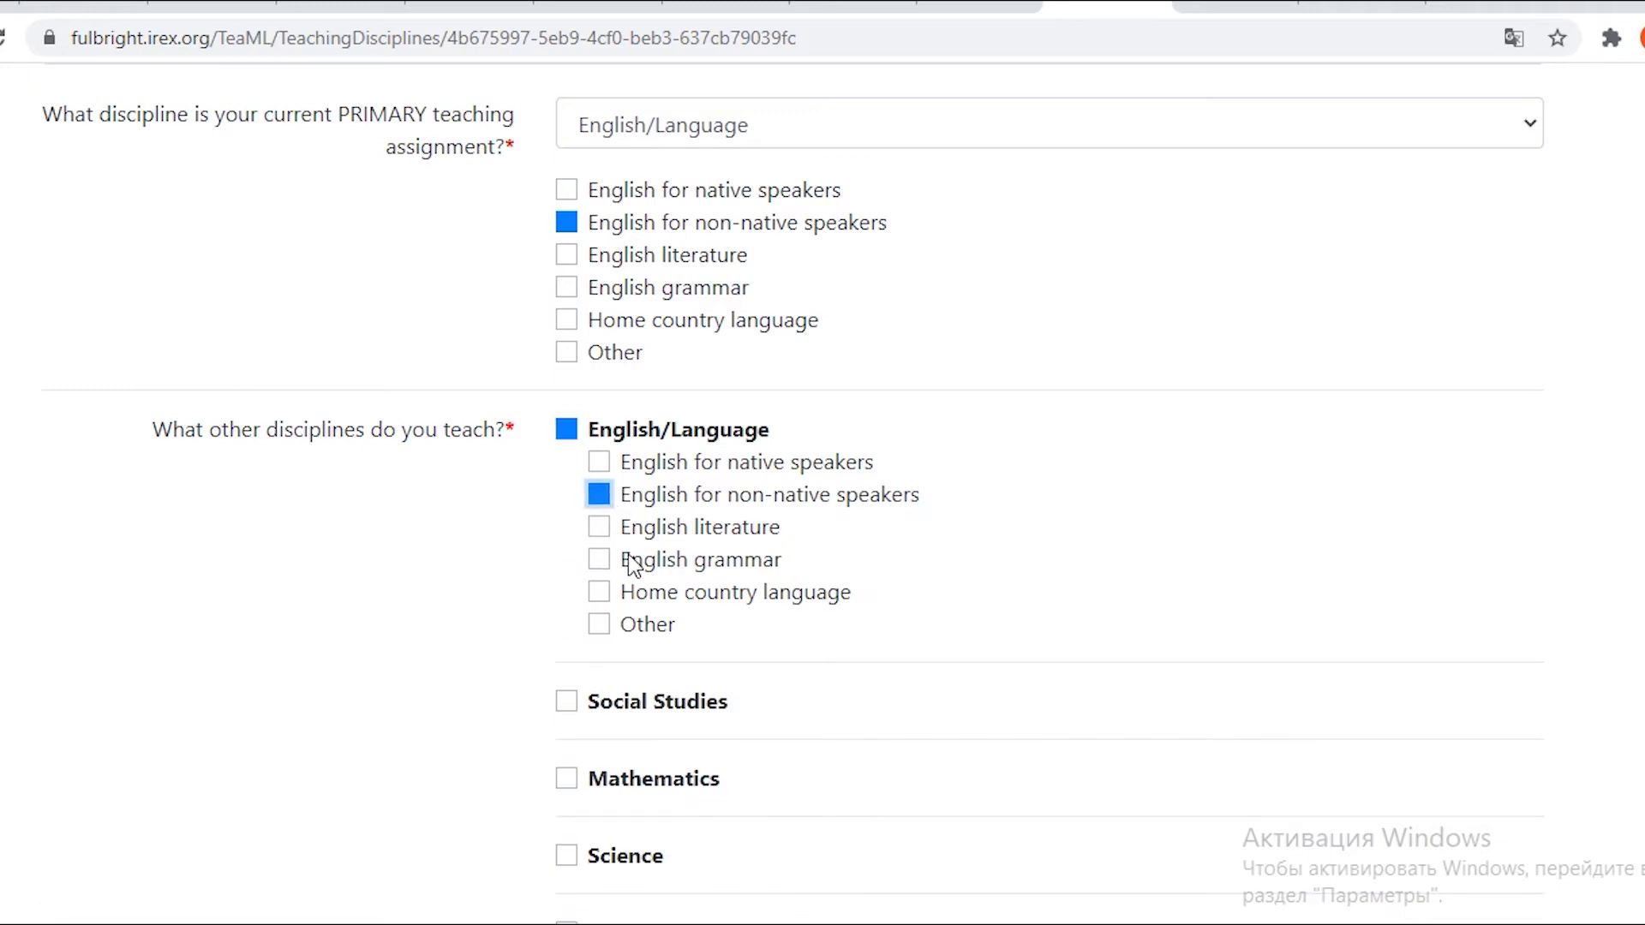
{"action": "scroll", "coordinate": [632, 566], "scroll_direction": "down", "scroll_amount": 6}
{"action": "left_click", "coordinate": [1084, 535]}
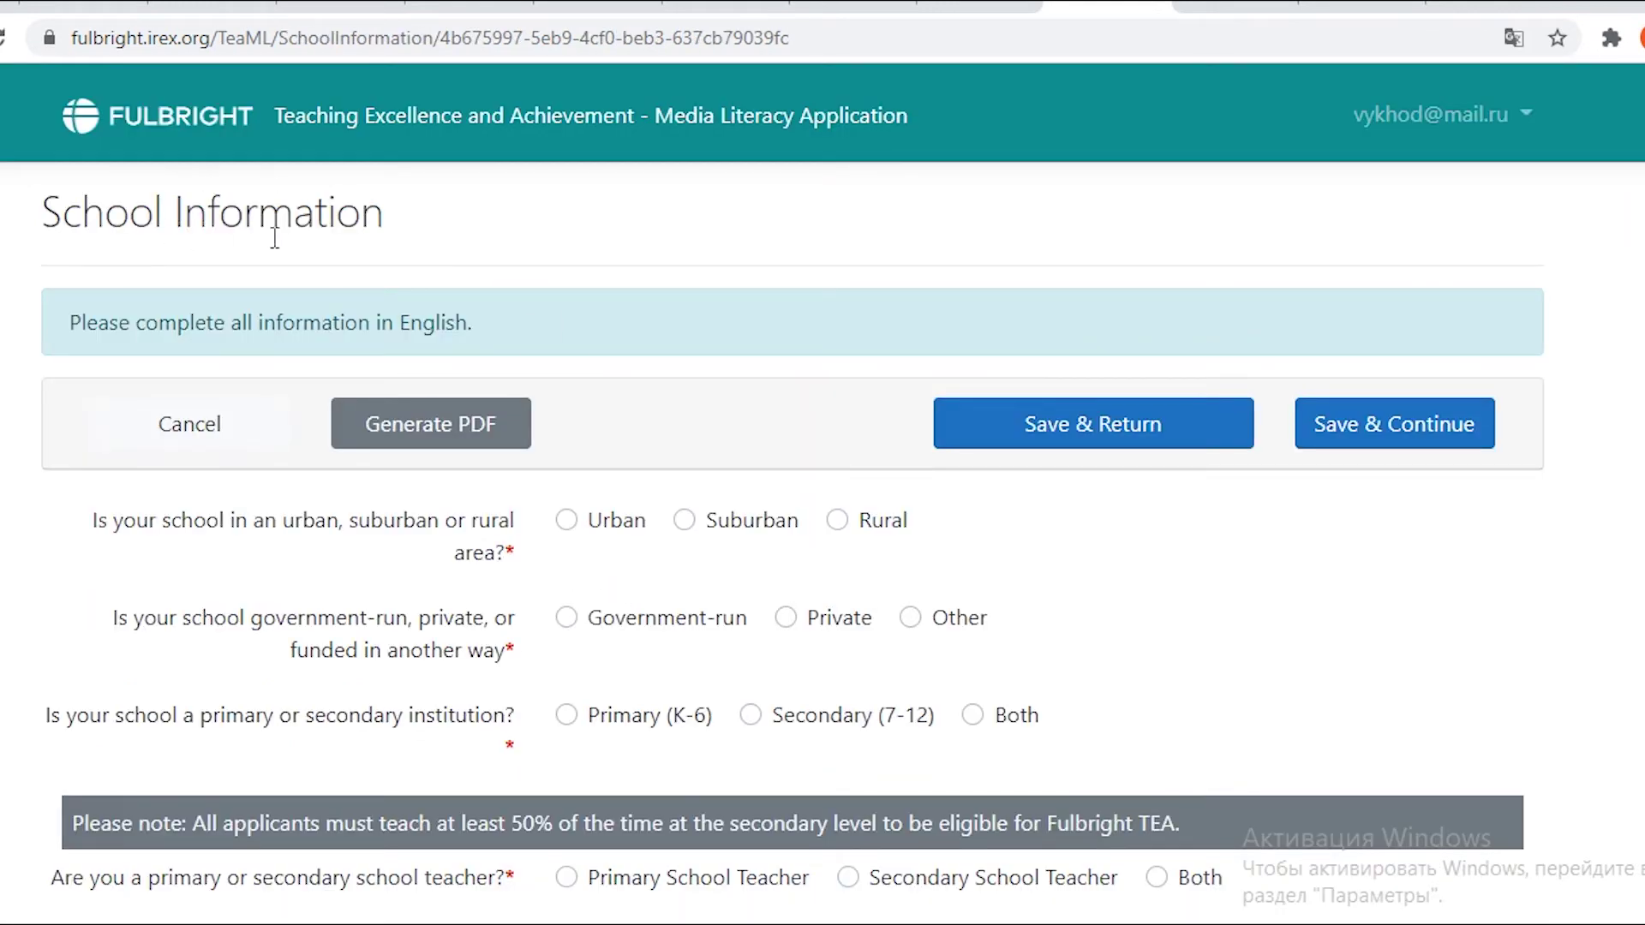
Translate the urban, suburban and rural school location options to check their wording.
{"action": "scroll", "coordinate": [290, 240], "scroll_direction": "down", "scroll_amount": 2}
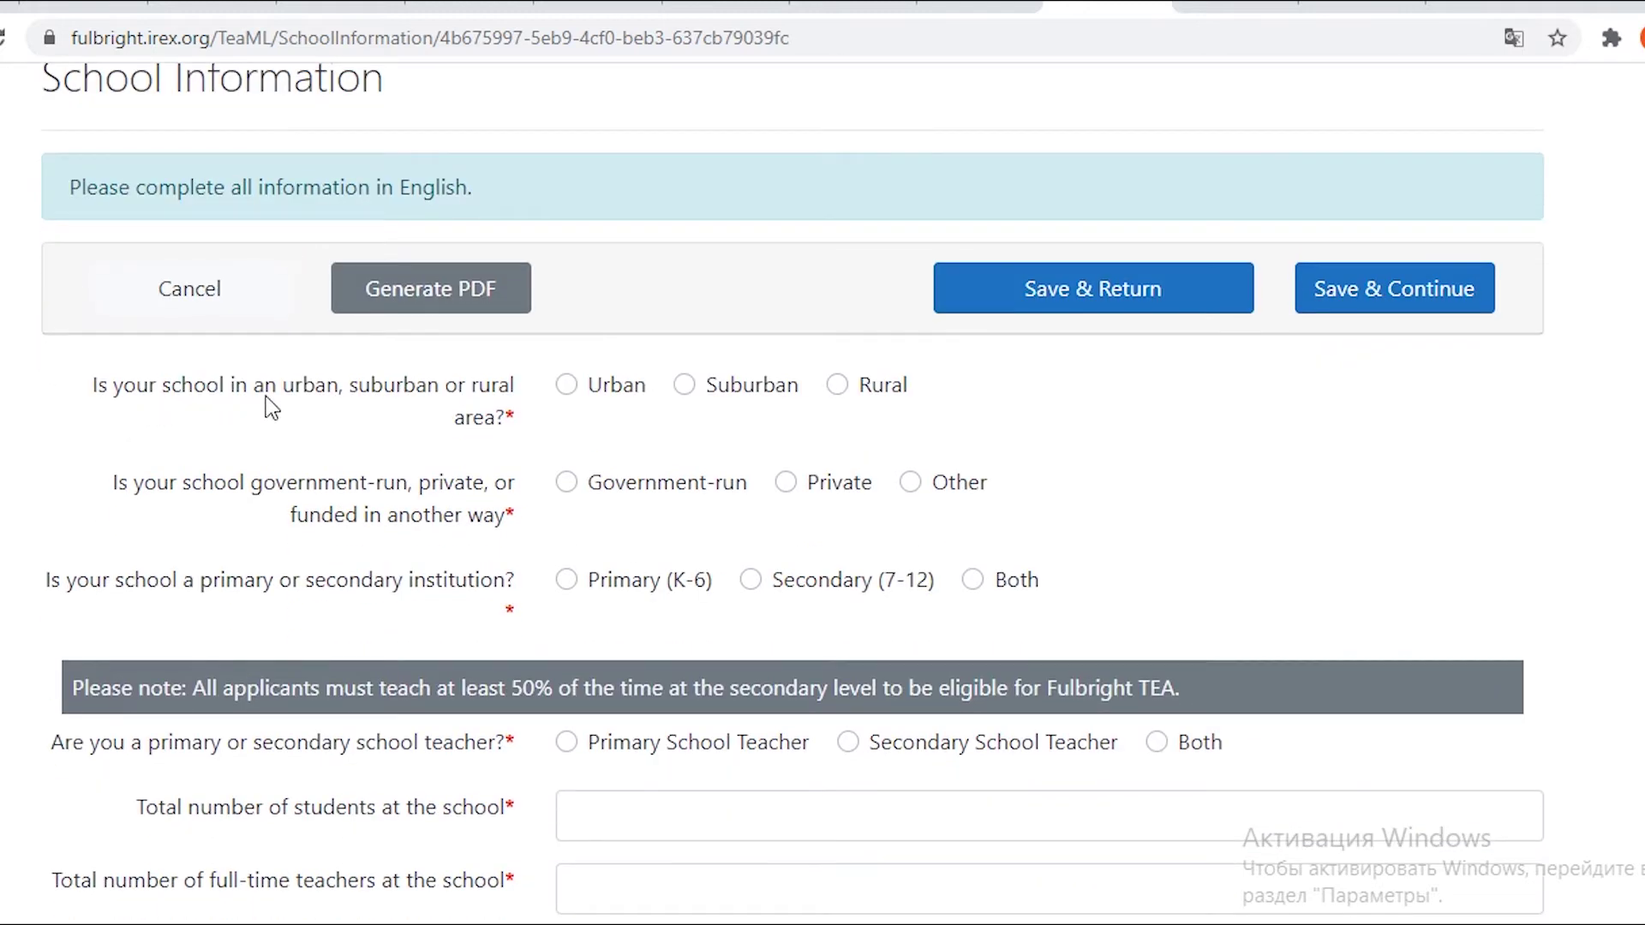
{"action": "left_click_drag", "start_coordinate": [284, 396], "coordinate": [340, 400]}
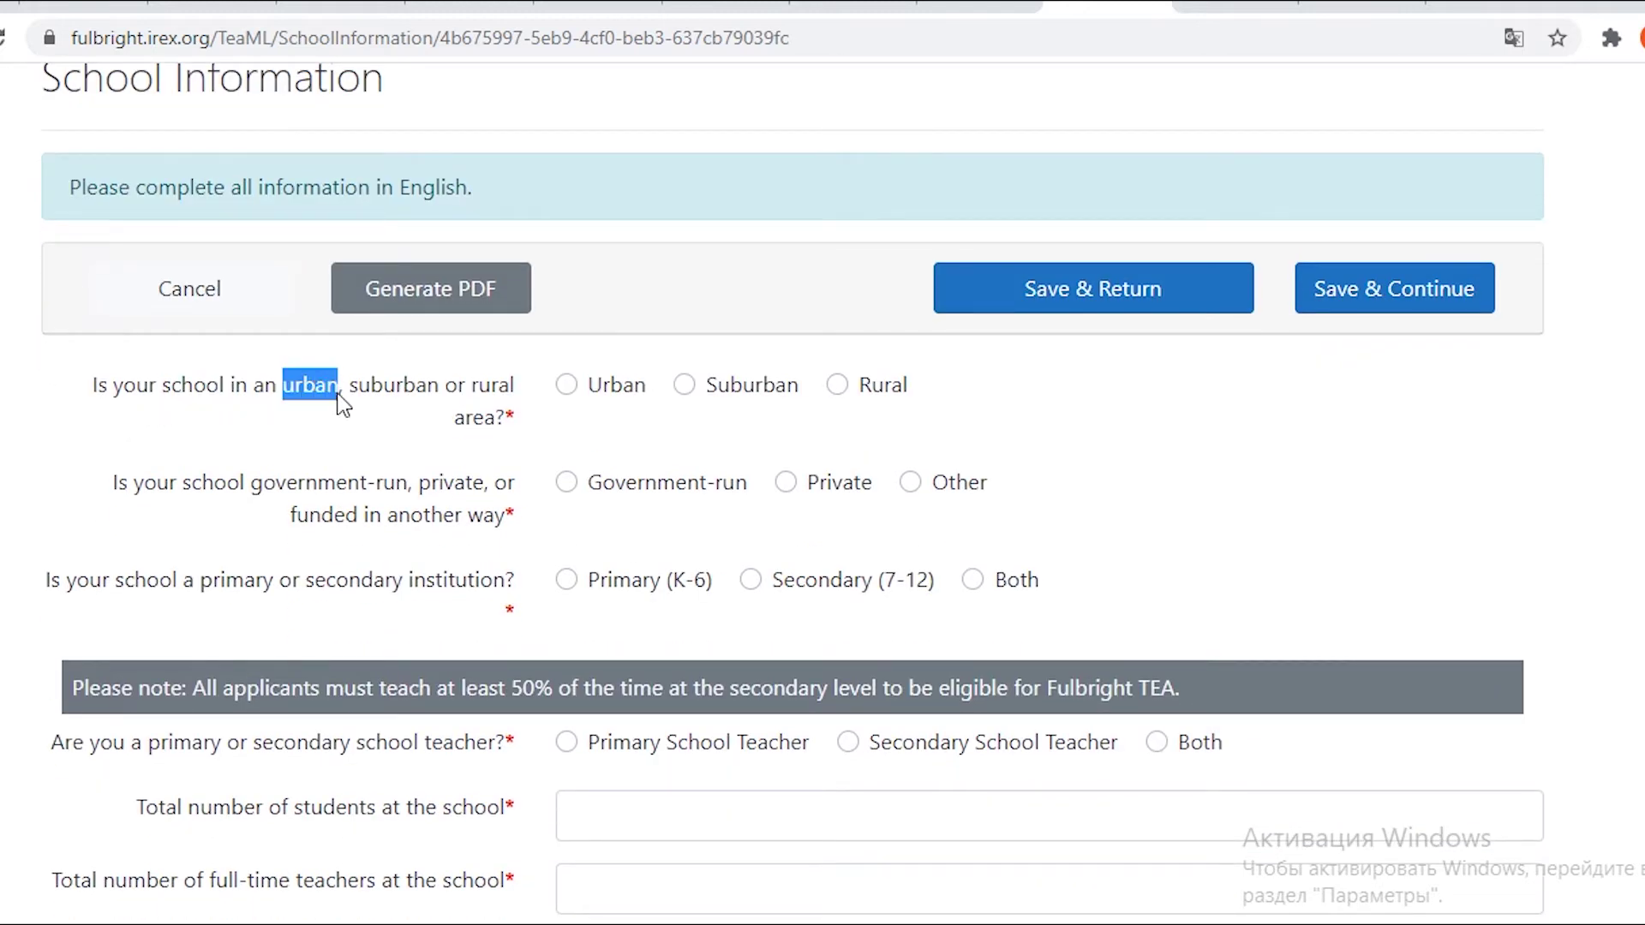
{"action": "left_click", "coordinate": [395, 361]}
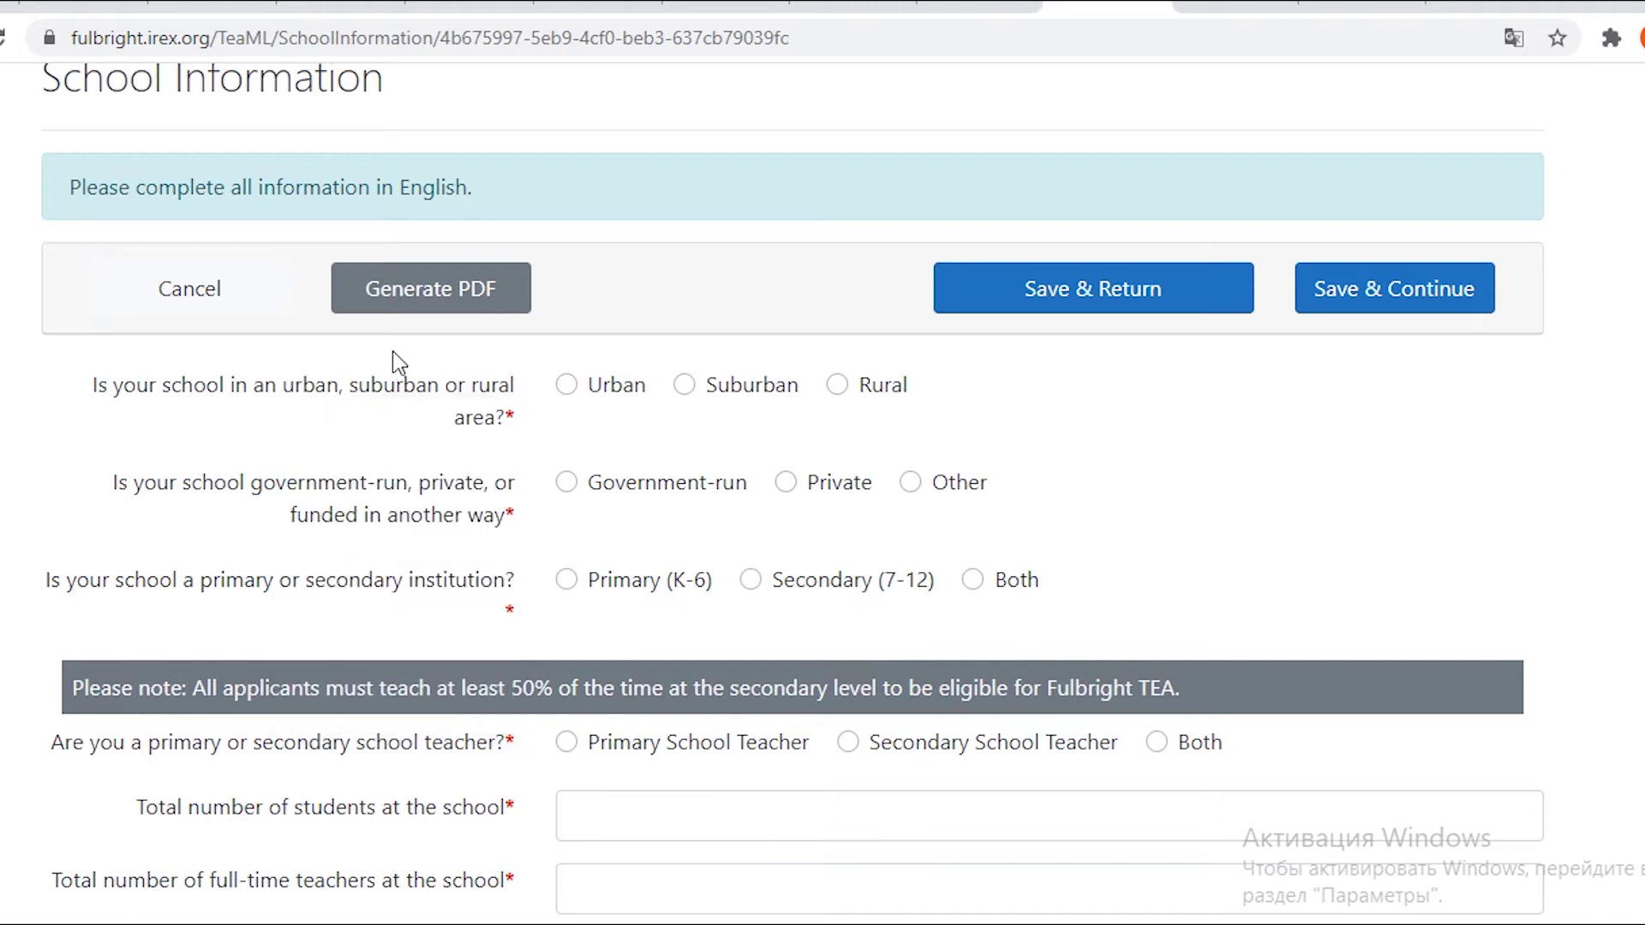
{"action": "left_click_drag", "start_coordinate": [347, 384], "coordinate": [441, 405]}
{"action": "left_click", "coordinate": [261, 446]}
{"action": "left_click_drag", "start_coordinate": [471, 393], "coordinate": [518, 396]}
{"action": "left_click", "coordinate": [389, 424]}
Mark the school as government-run and translate the government-run wording to confirm it.
{"action": "left_click", "coordinate": [567, 483]}
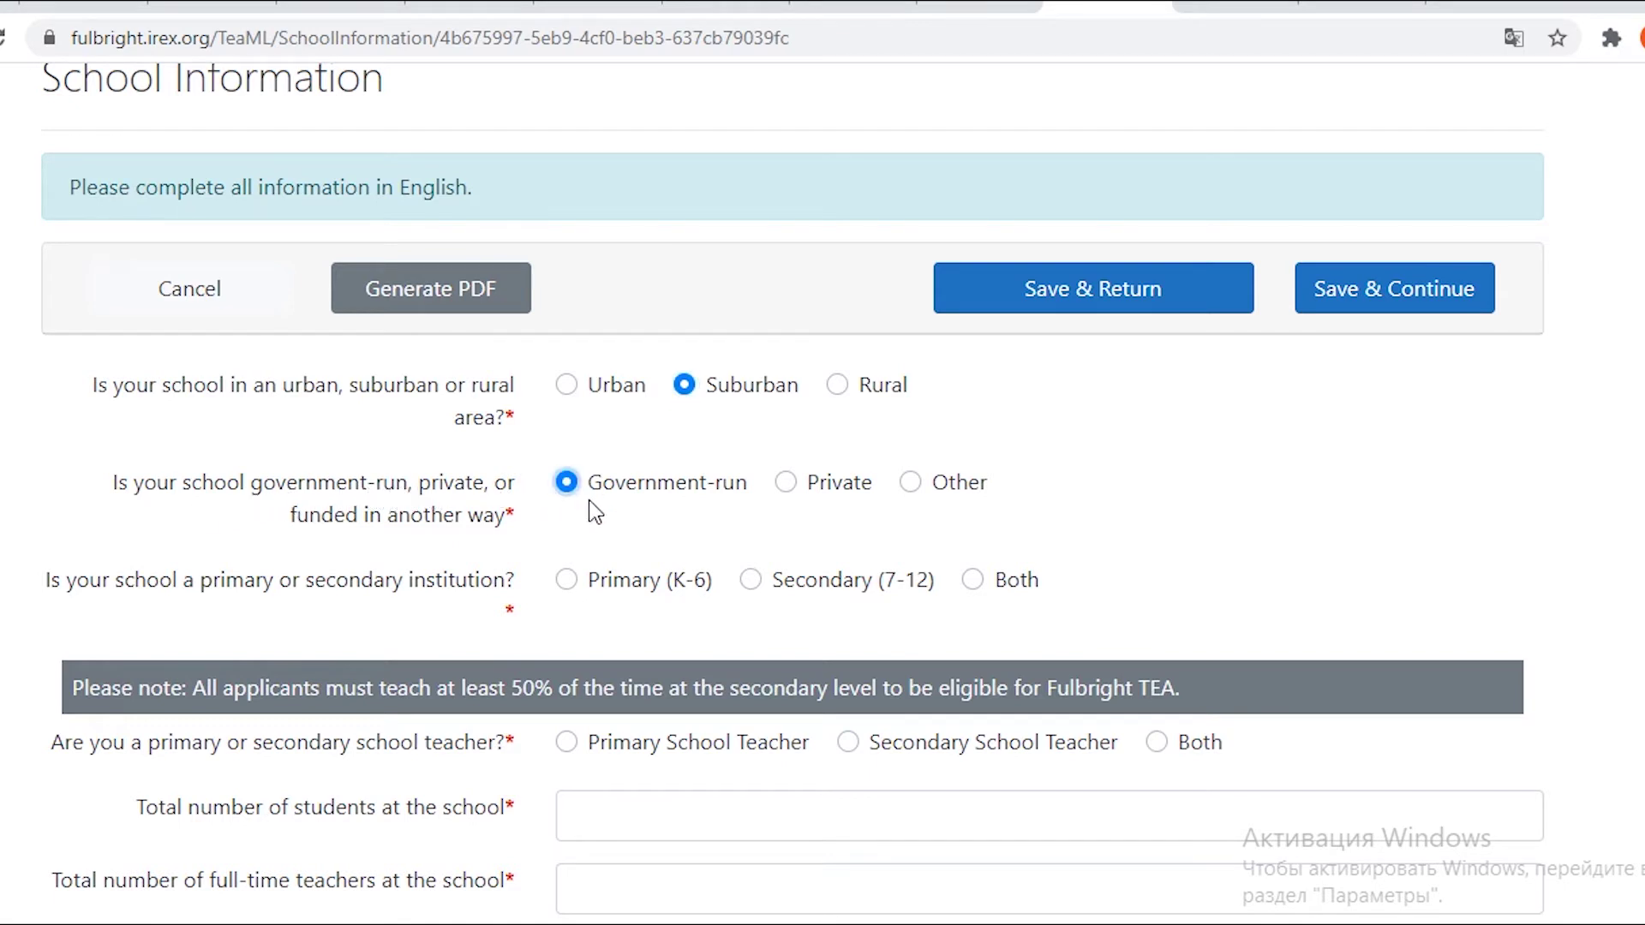
{"action": "left_click_drag", "start_coordinate": [681, 500], "coordinate": [286, 536]}
{"action": "left_click", "coordinate": [278, 530]}
{"action": "left_click_drag", "start_coordinate": [251, 484], "coordinate": [407, 495]}
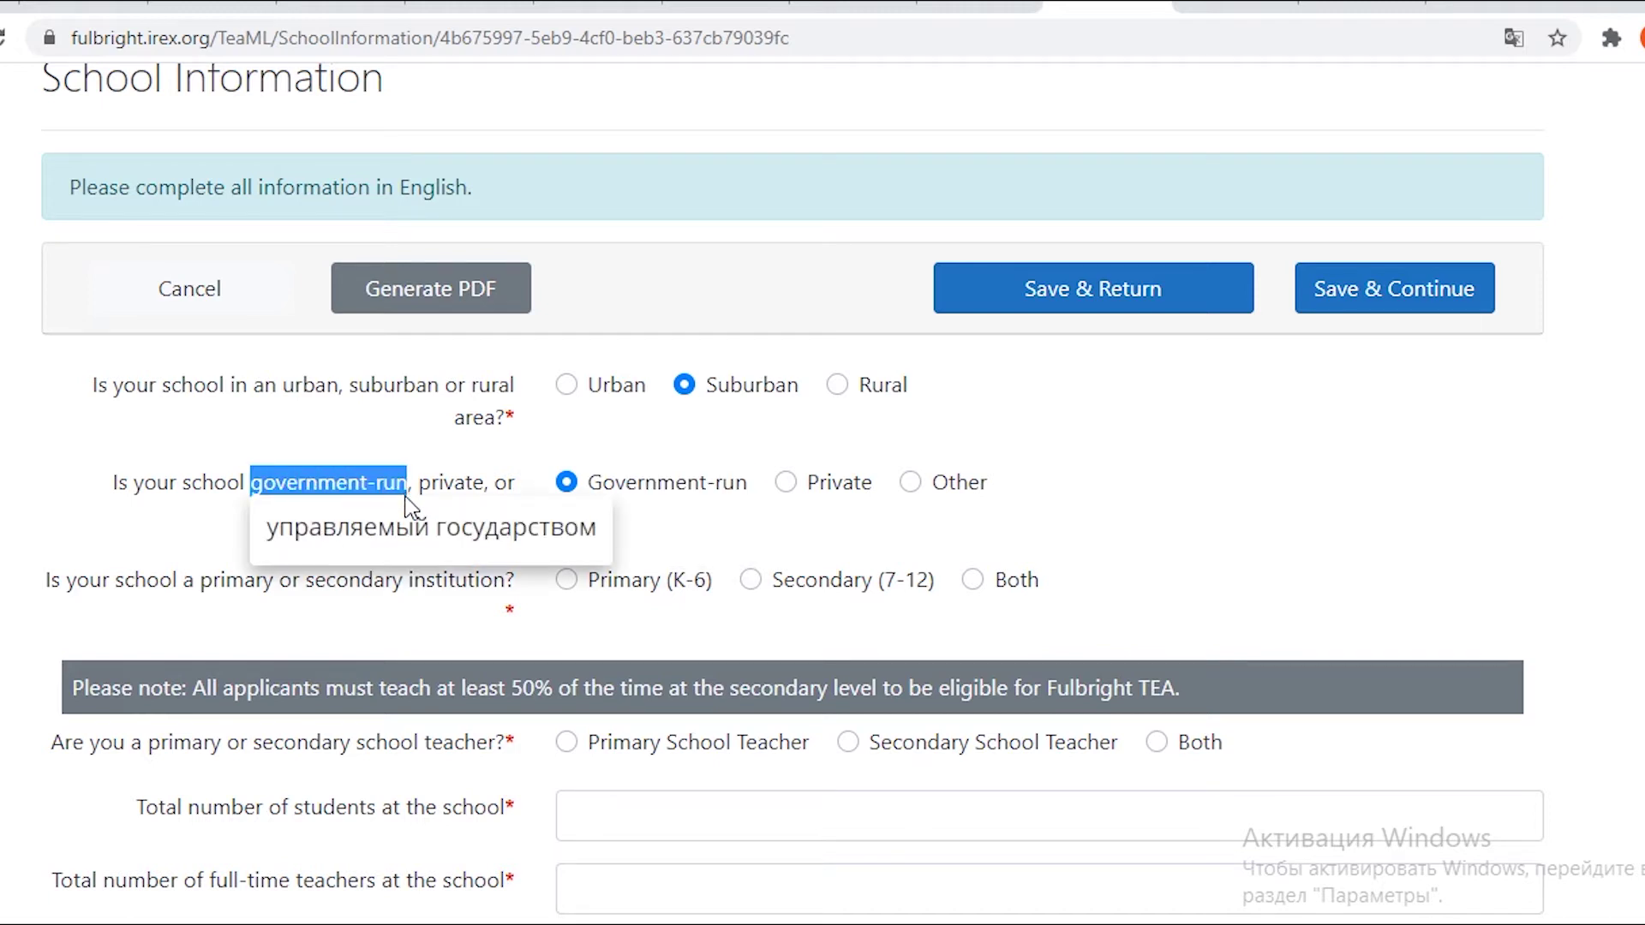
{"action": "left_click", "coordinate": [385, 432]}
{"action": "scroll", "coordinate": [746, 500], "scroll_direction": "down", "scroll_amount": 2}
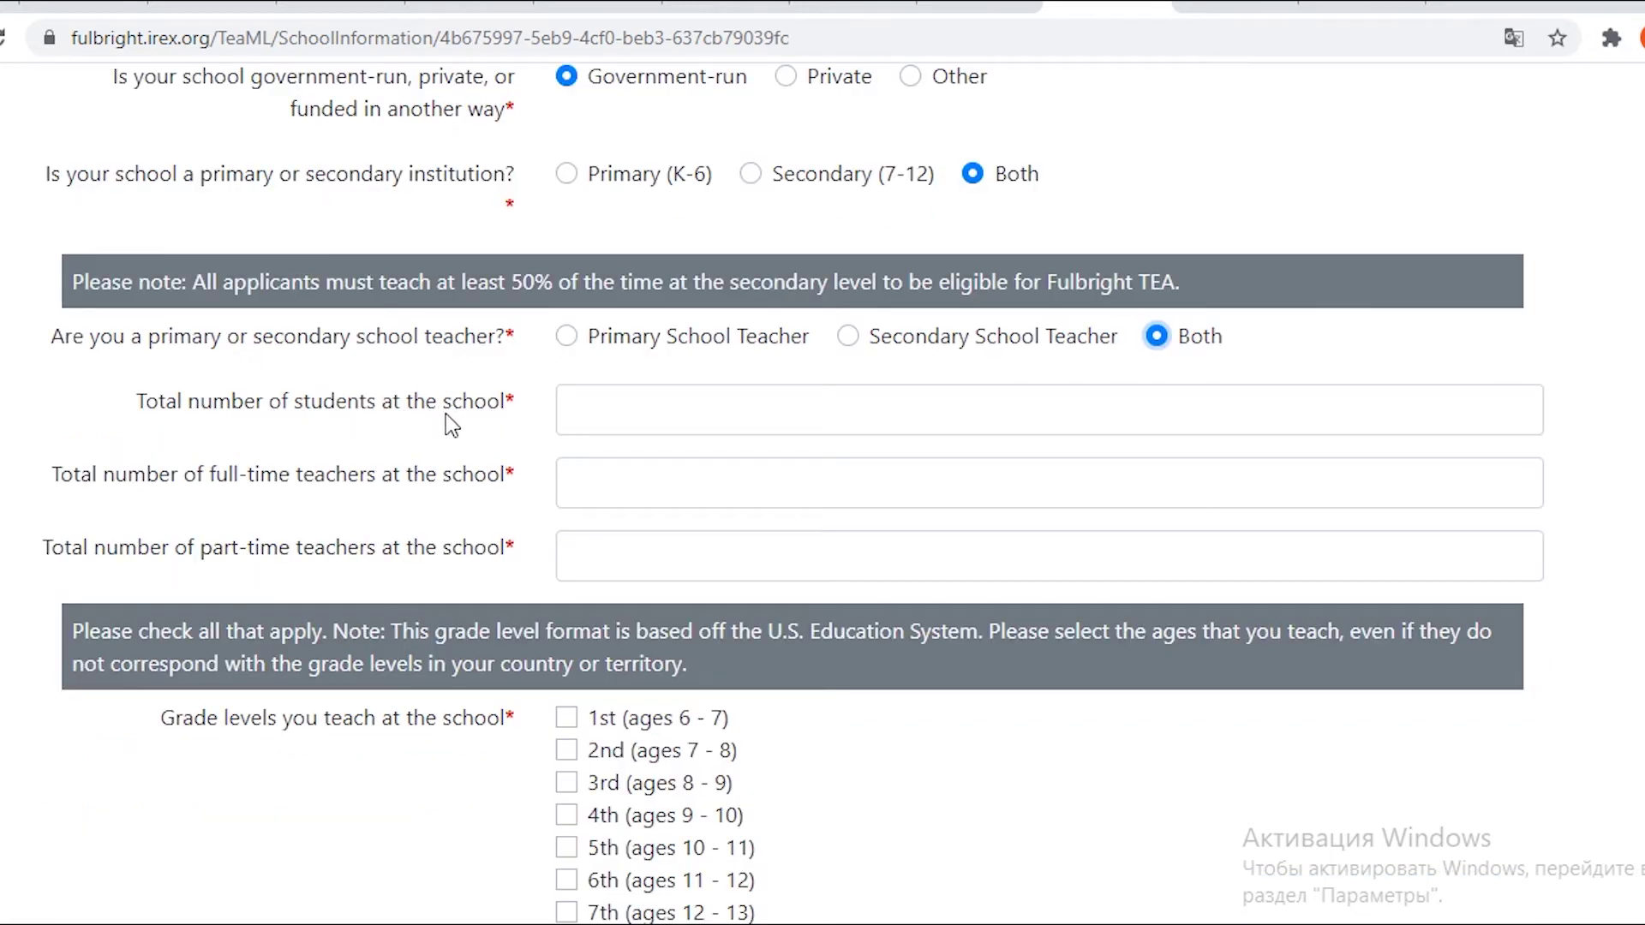
Enter 800 total students, 80 full-time teachers and 5 part-time teachers.
{"action": "left_click", "coordinate": [600, 410]}
{"action": "type", "text": "1000"}
{"action": "double_click", "coordinate": [604, 410]}
{"action": "type", "text": "800"}
{"action": "left_click", "coordinate": [569, 487]}
{"action": "type", "text": "80"}
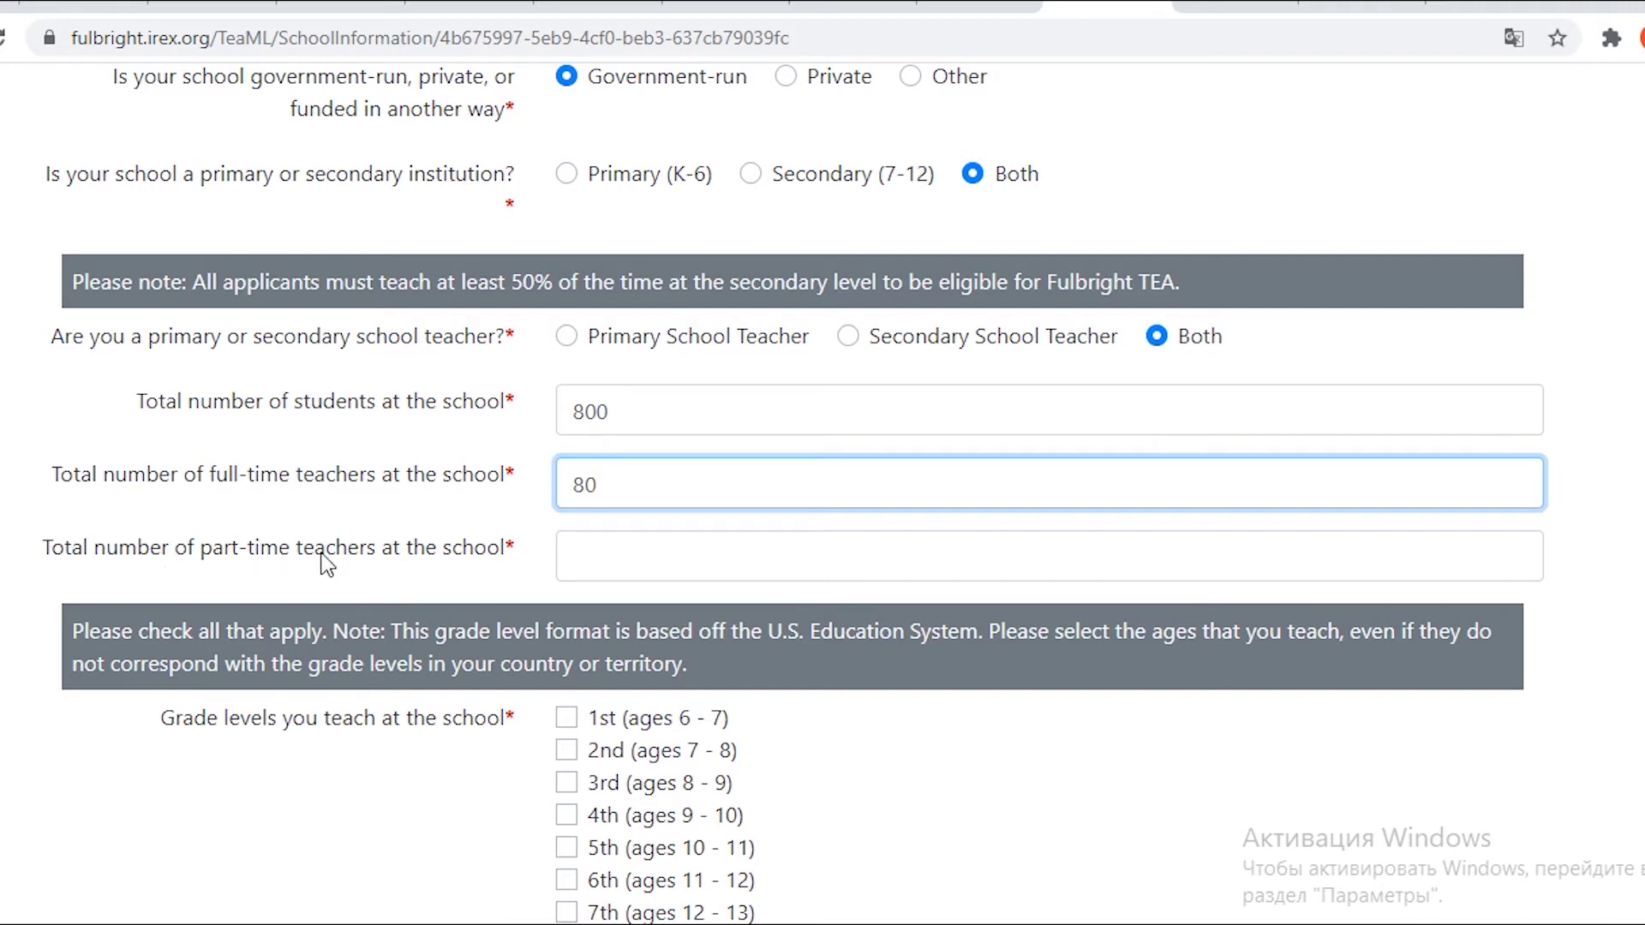
{"action": "left_click", "coordinate": [565, 555]}
{"action": "type", "text": "2"}
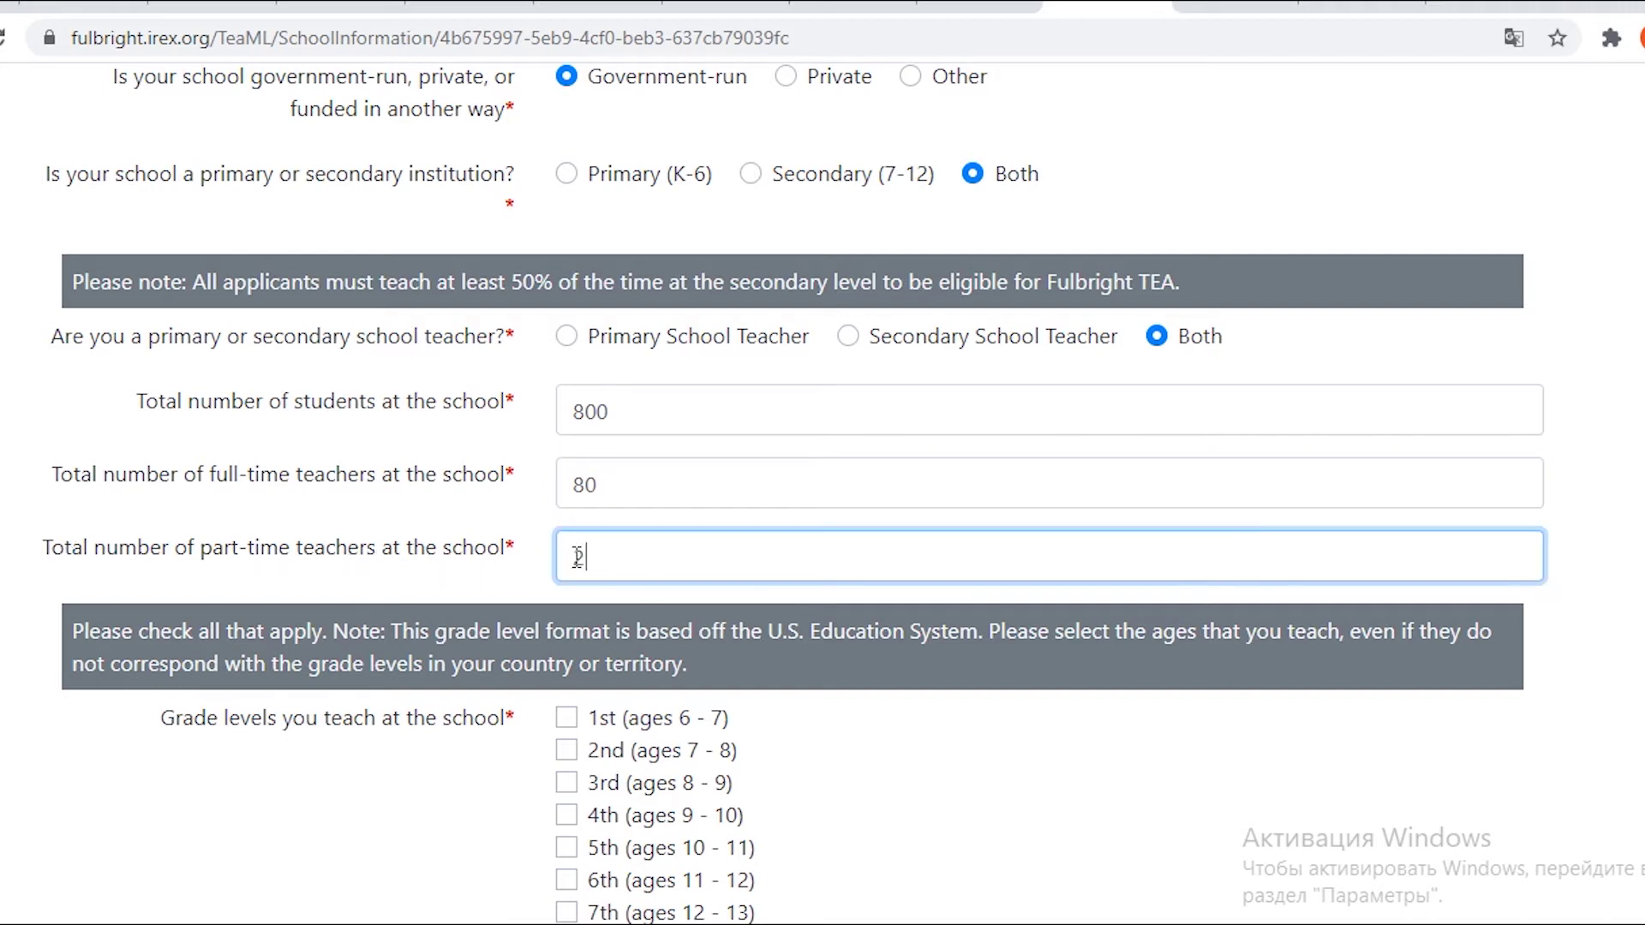
{"action": "scroll", "coordinate": [626, 557], "scroll_direction": "down", "scroll_amount": 2}
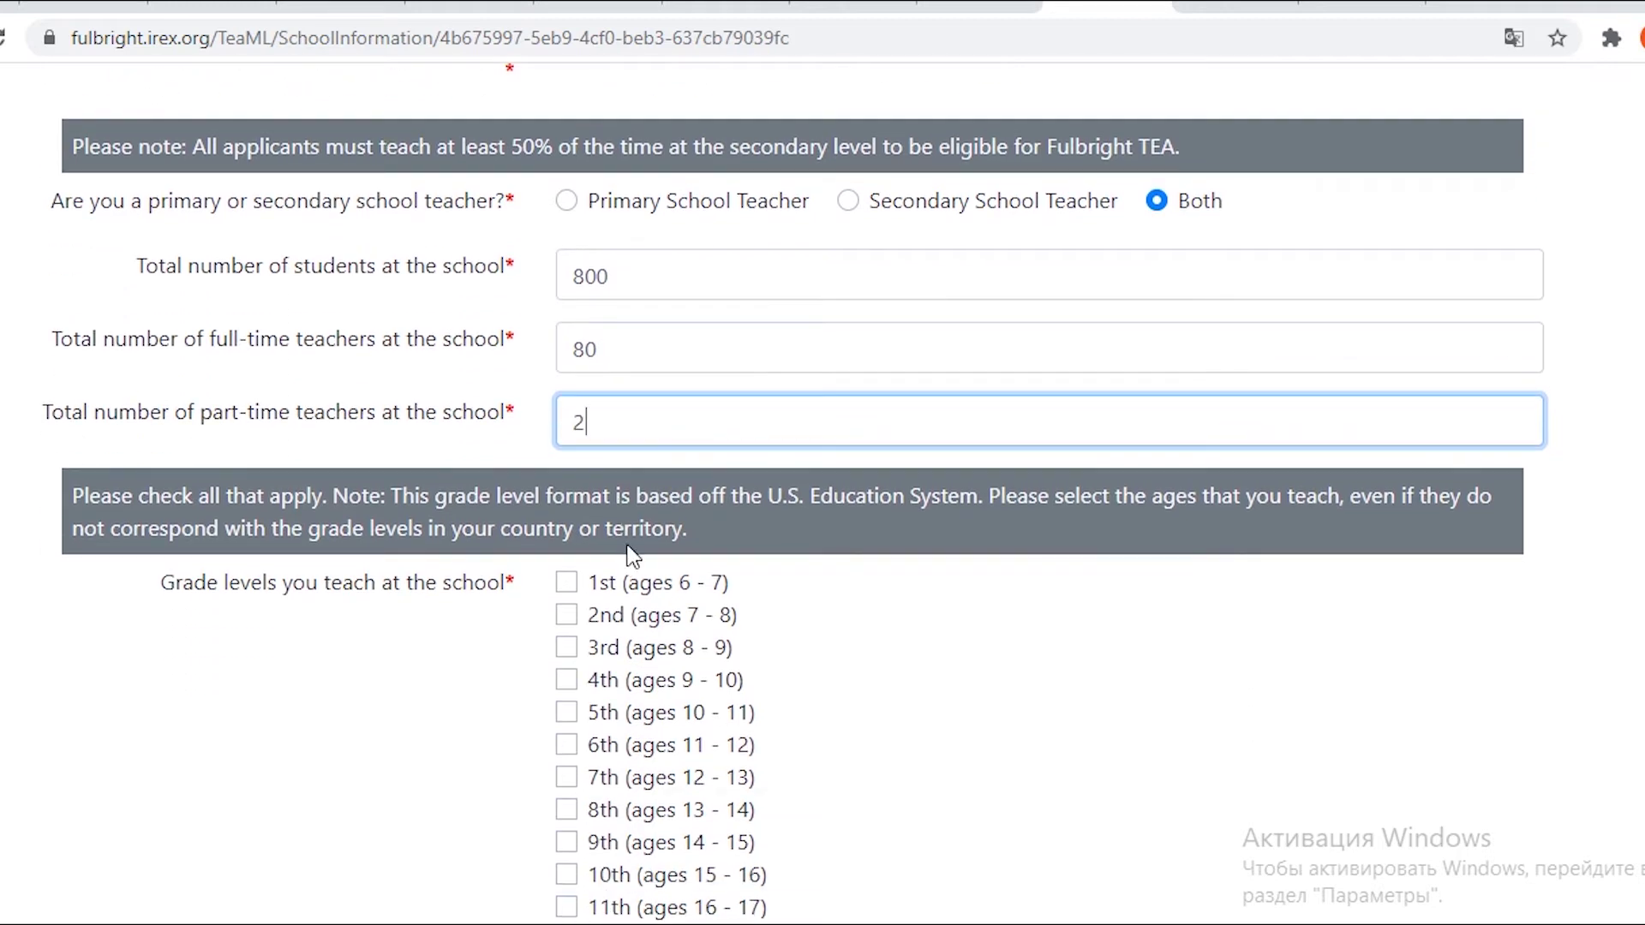
{"action": "key", "text": "BackSpace"}
{"action": "type", "text": "5"}
Tick the 3rd, 5th, 6th, 9th and 11th grades as taught.
{"action": "scroll", "coordinate": [861, 541], "scroll_direction": "down", "scroll_amount": 2}
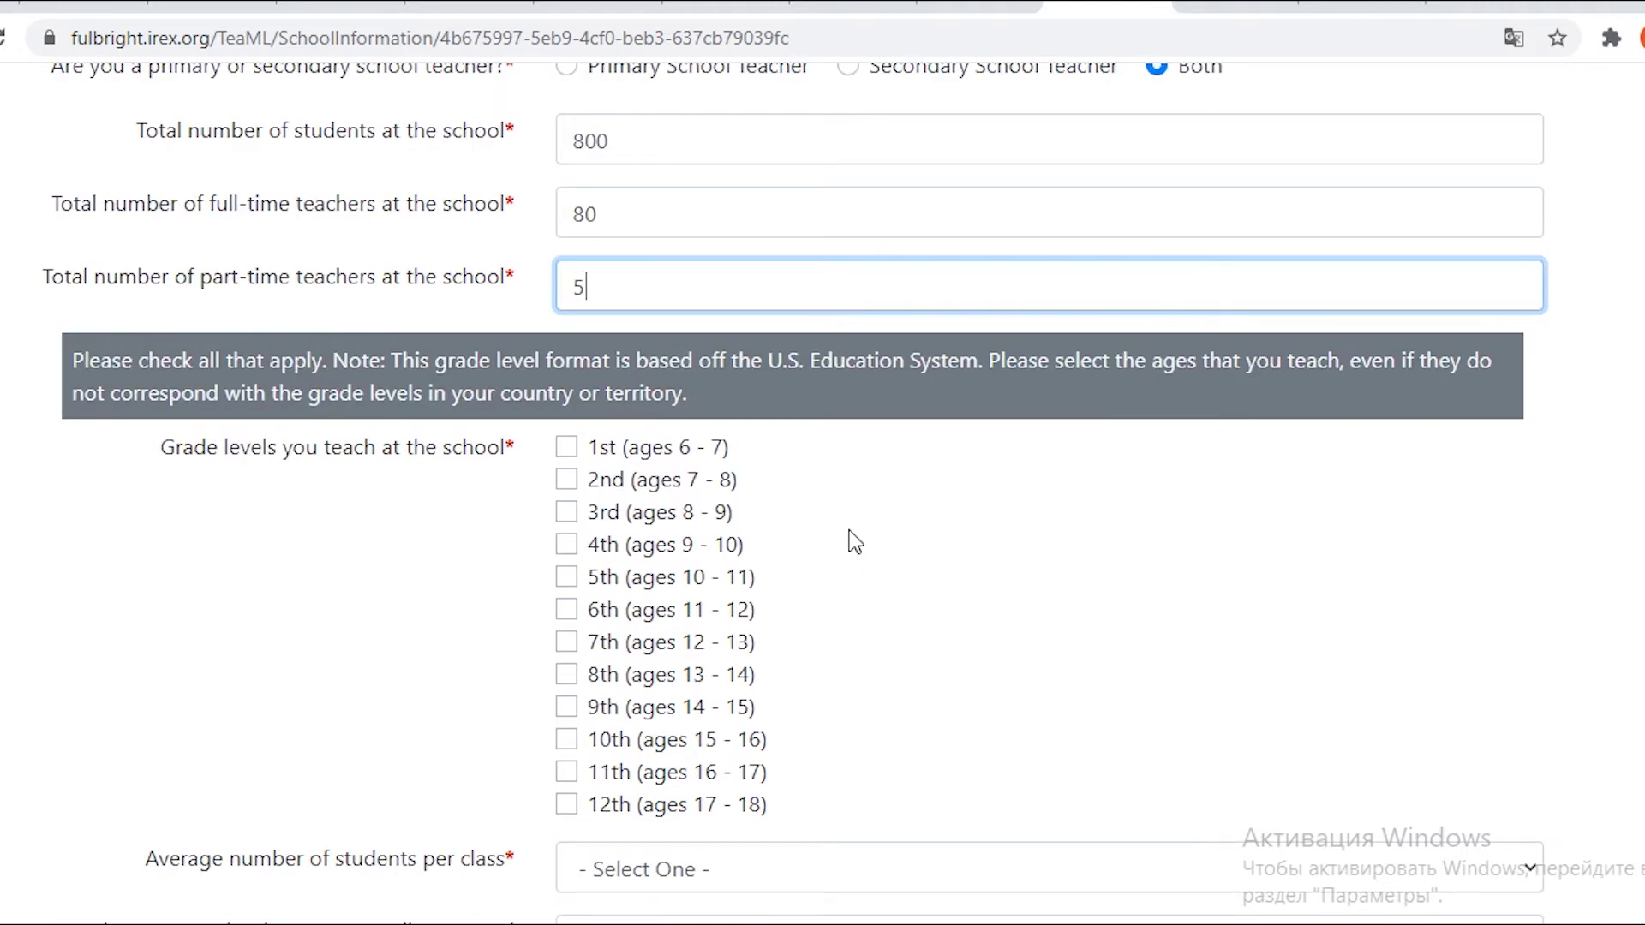
{"action": "scroll", "coordinate": [848, 539], "scroll_direction": "down", "scroll_amount": 2}
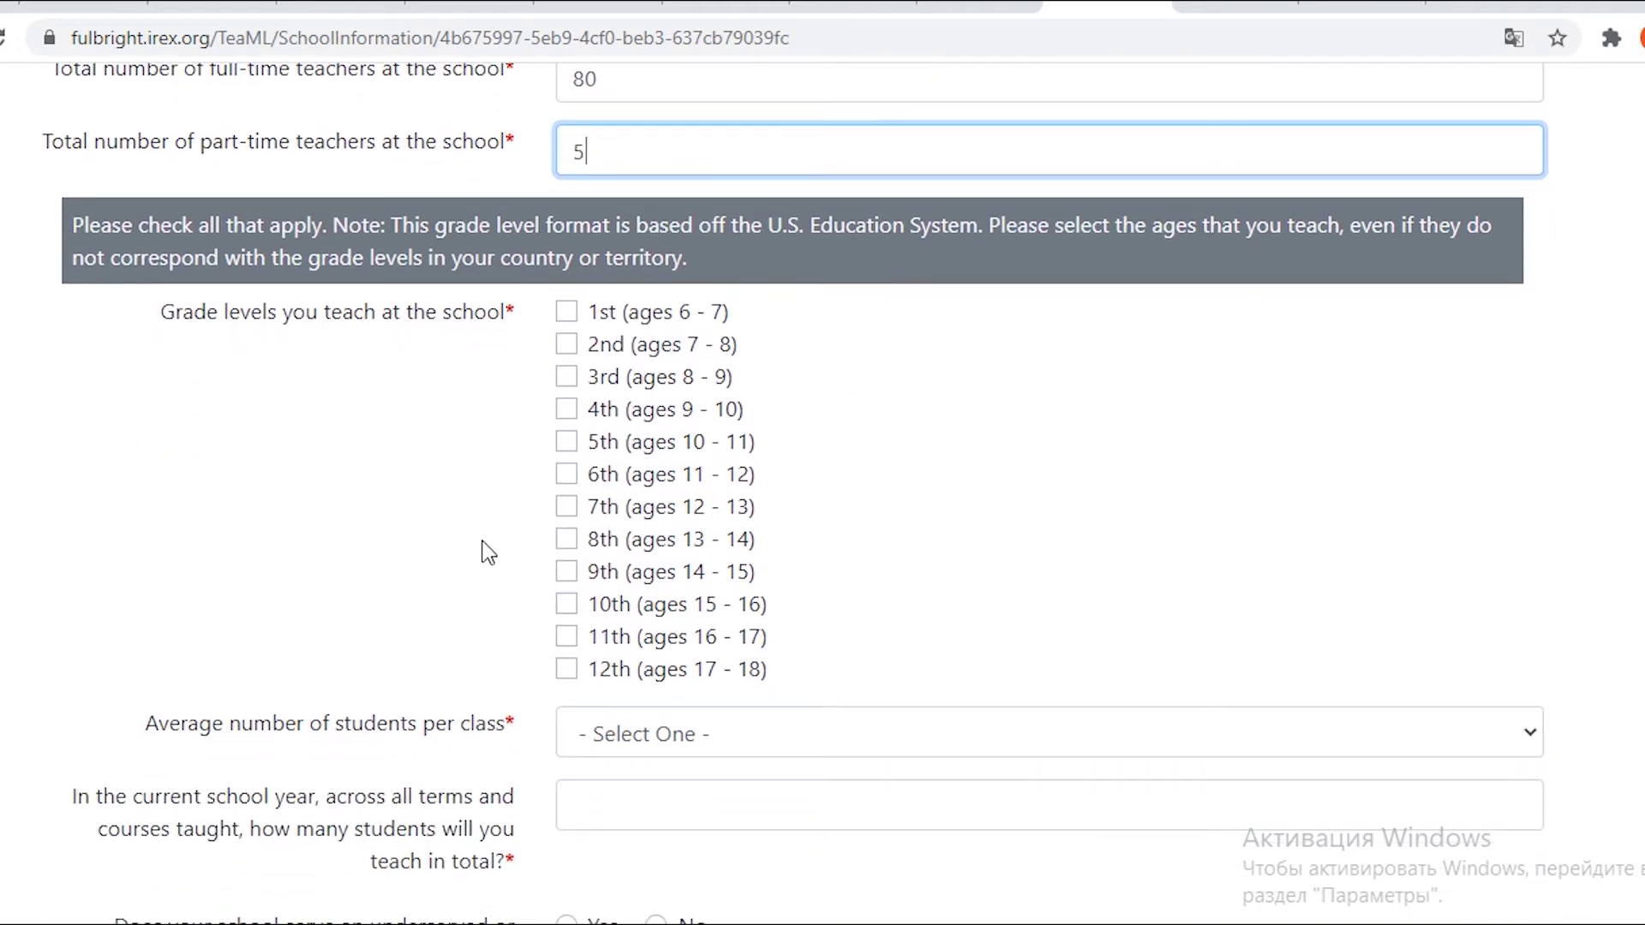
{"action": "left_click", "coordinate": [566, 571]}
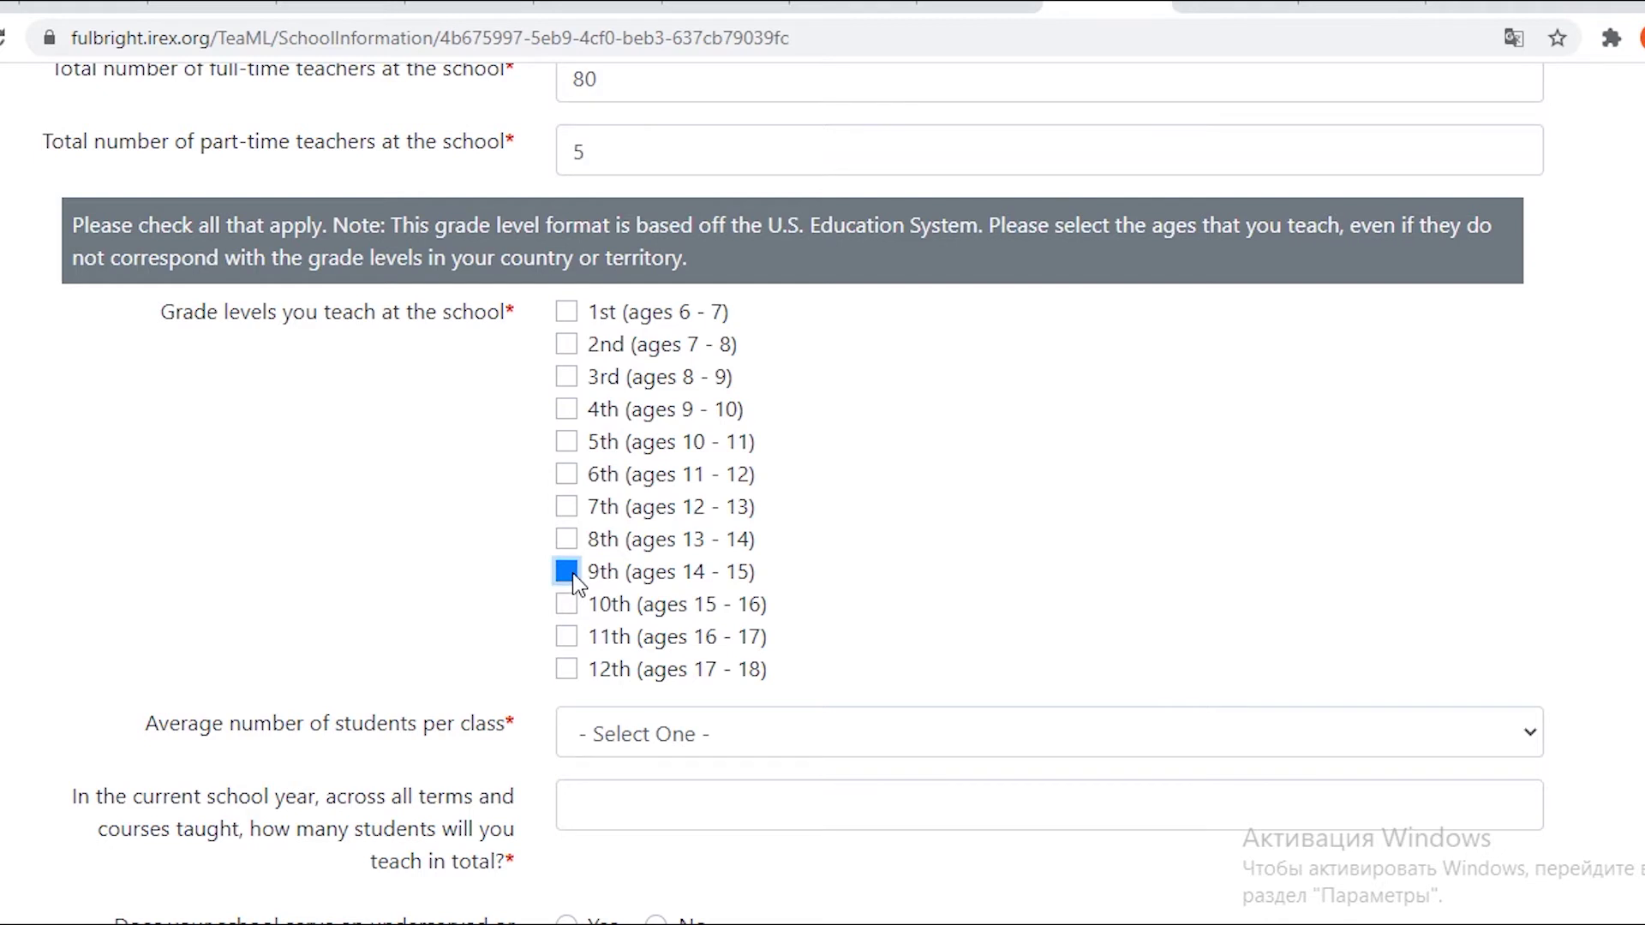
{"action": "left_click", "coordinate": [569, 382]}
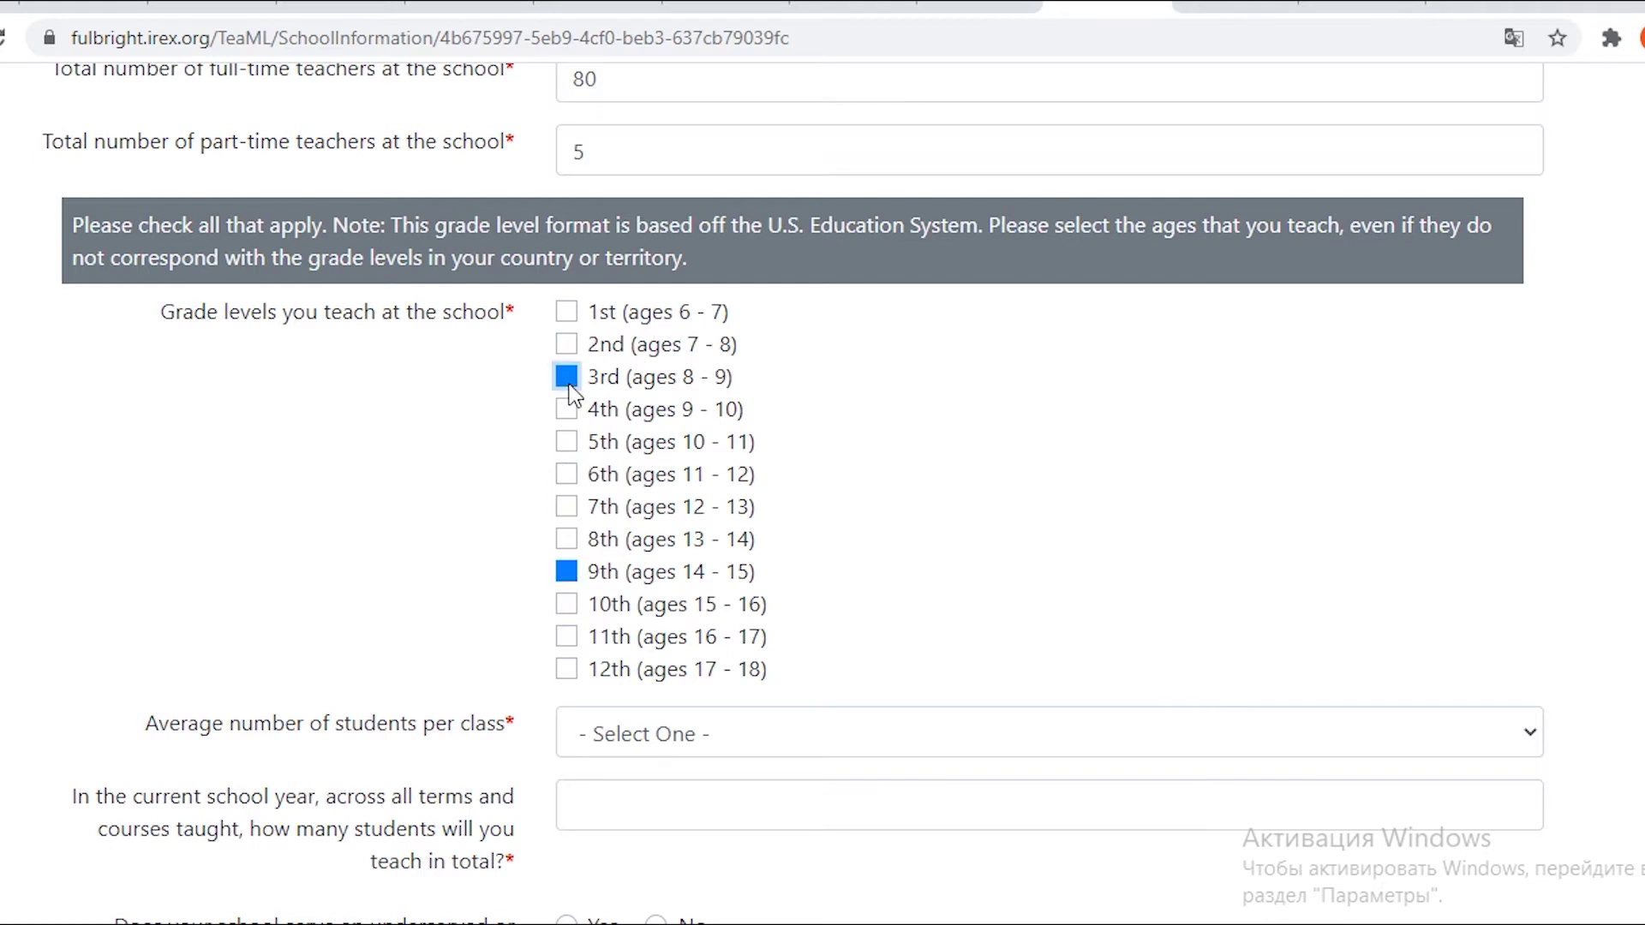
{"action": "left_click", "coordinate": [566, 475]}
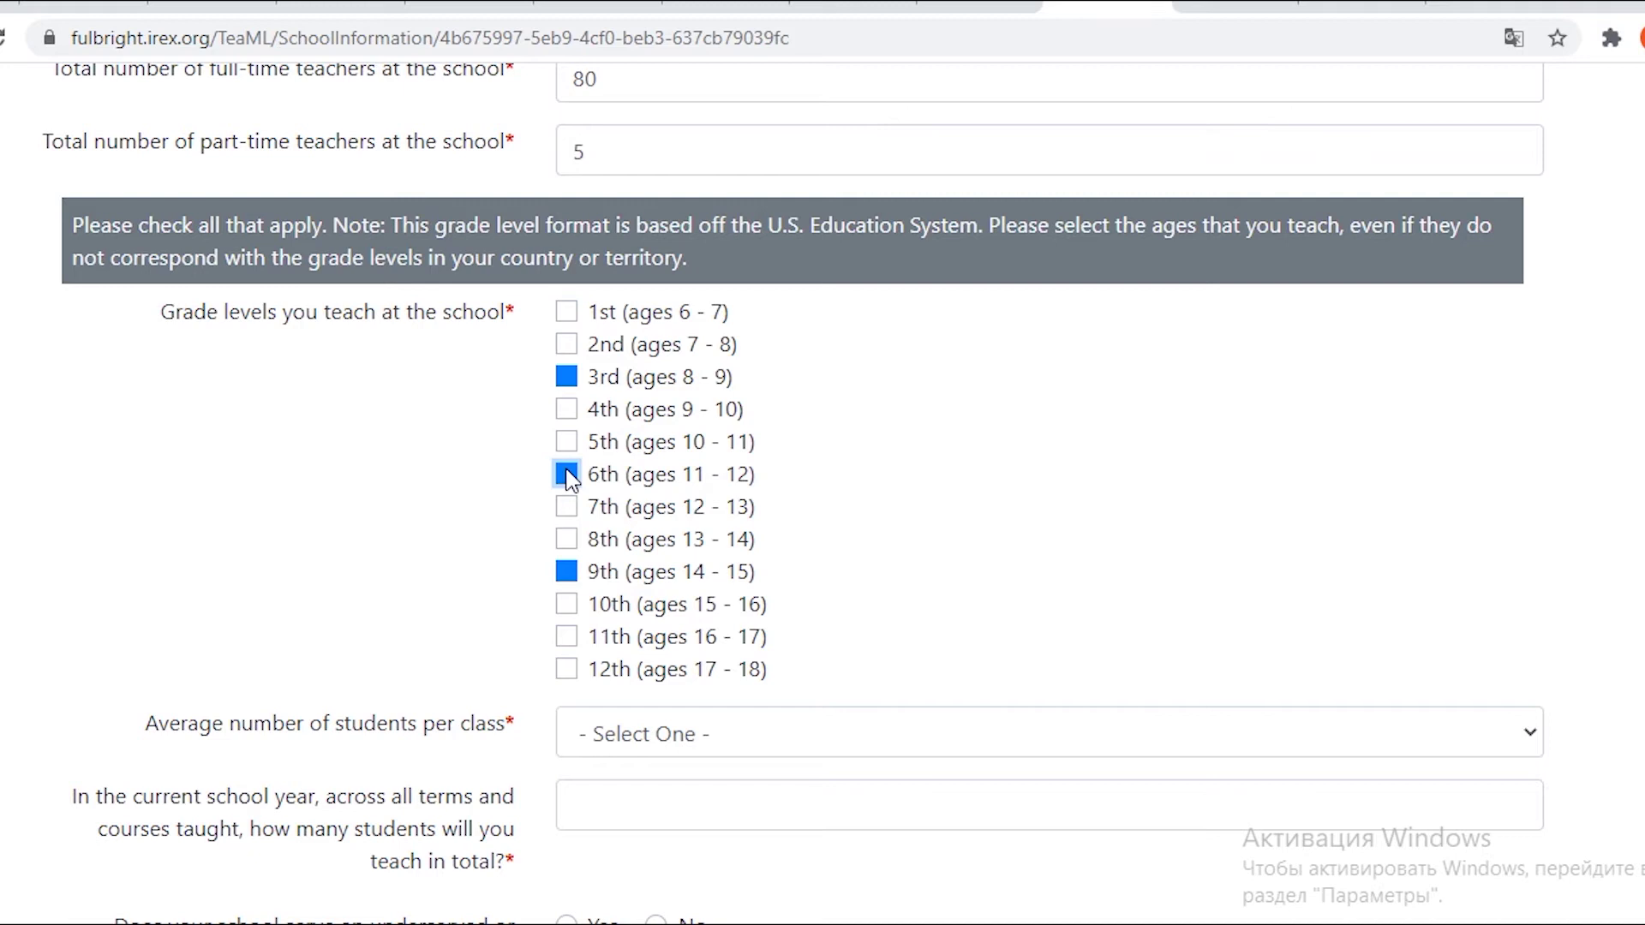
{"action": "left_click", "coordinate": [568, 637]}
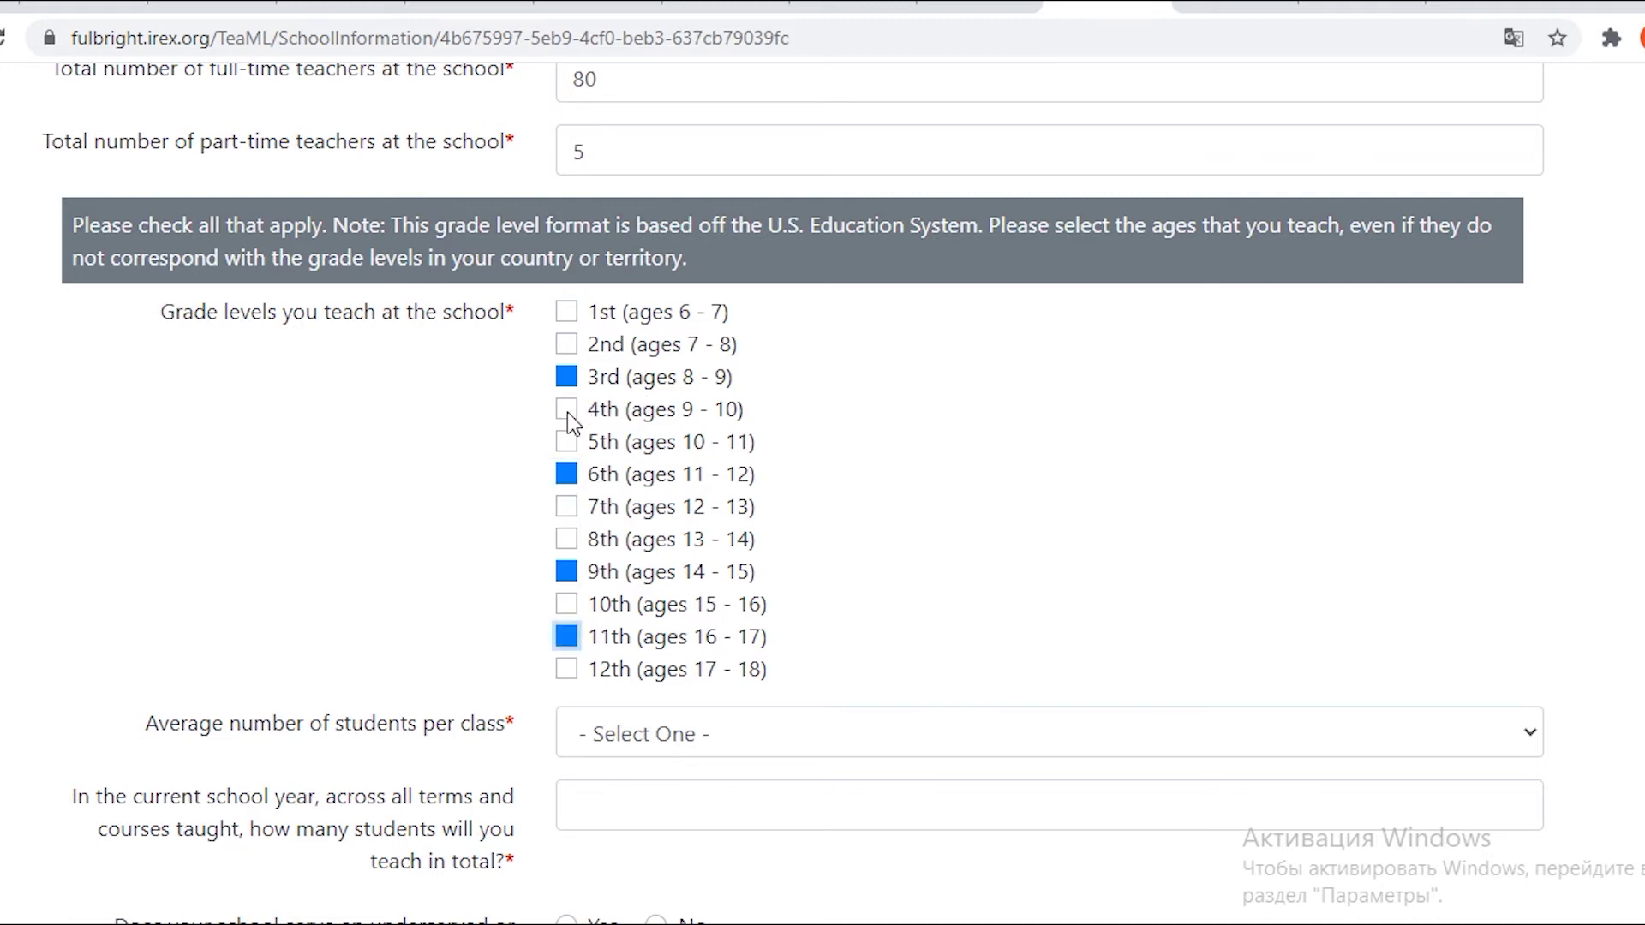
{"action": "left_click", "coordinate": [566, 442]}
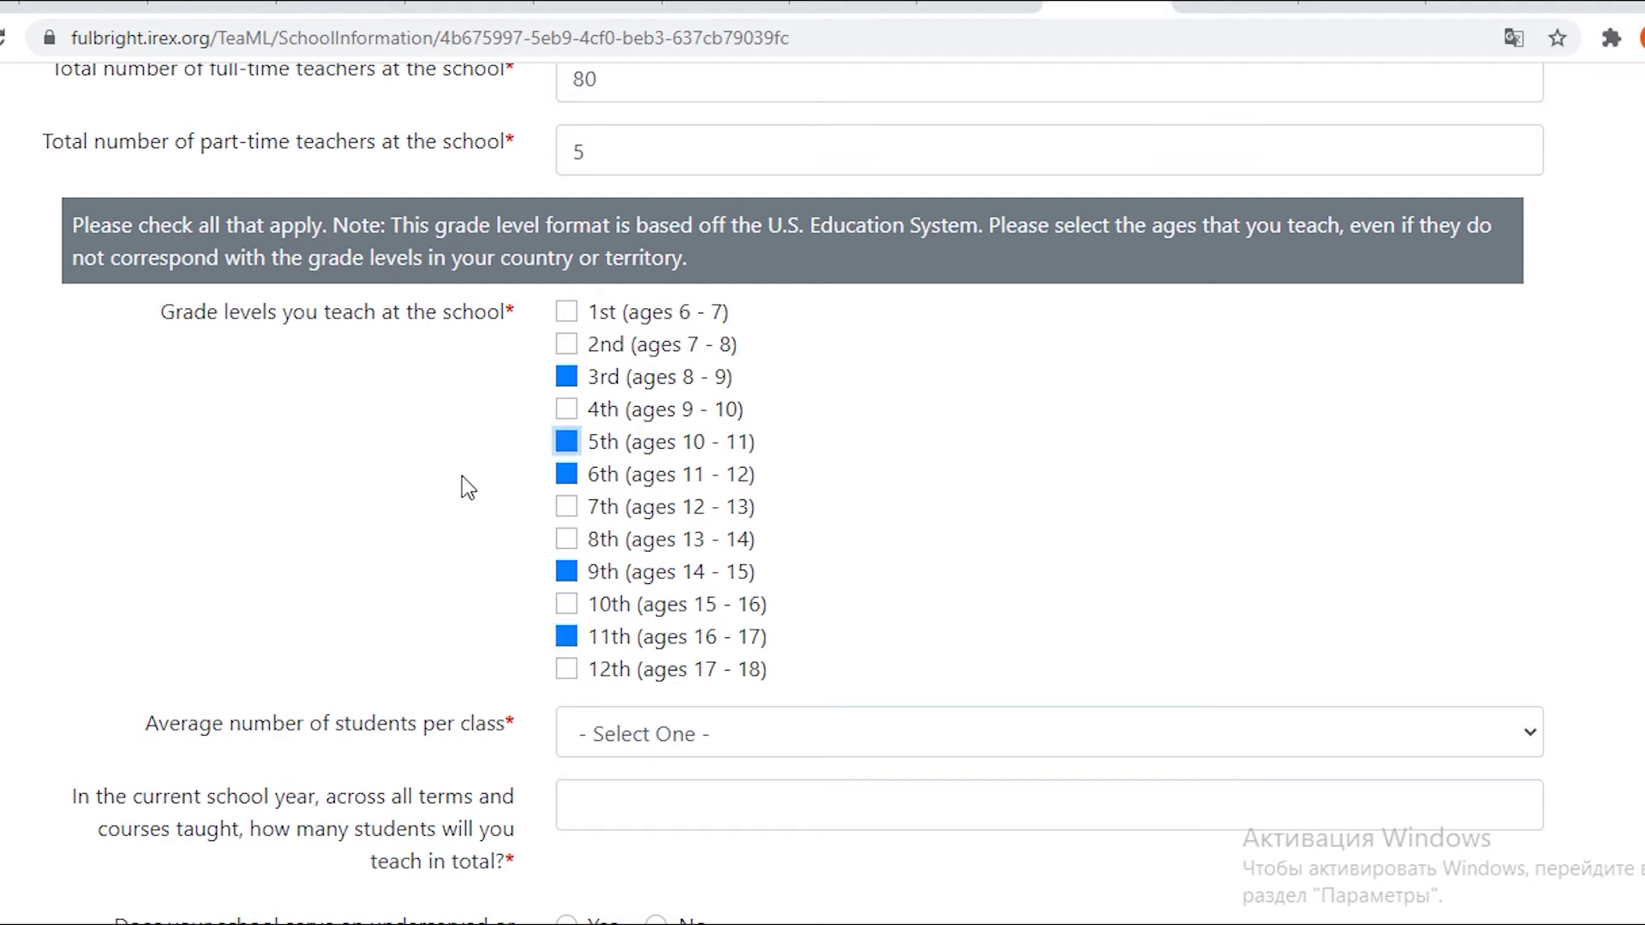
{"action": "scroll", "coordinate": [463, 477], "scroll_direction": "down", "scroll_amount": 3}
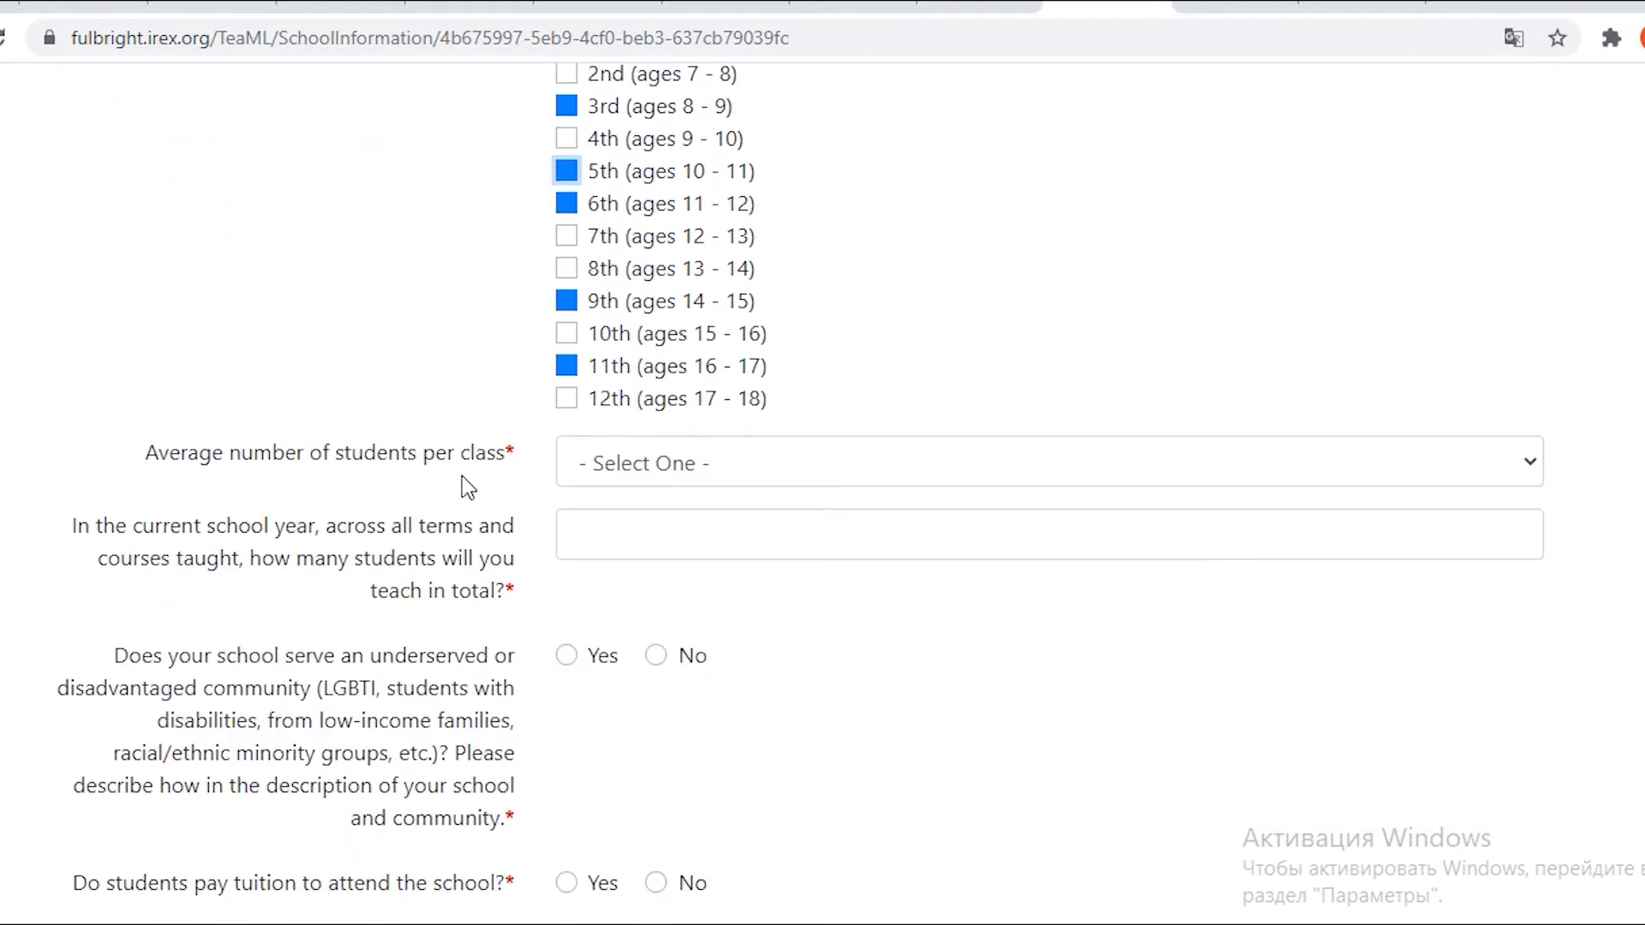
Set average class size to 11-20 and total students taught this year to 150.
{"action": "left_click", "coordinate": [1105, 474]}
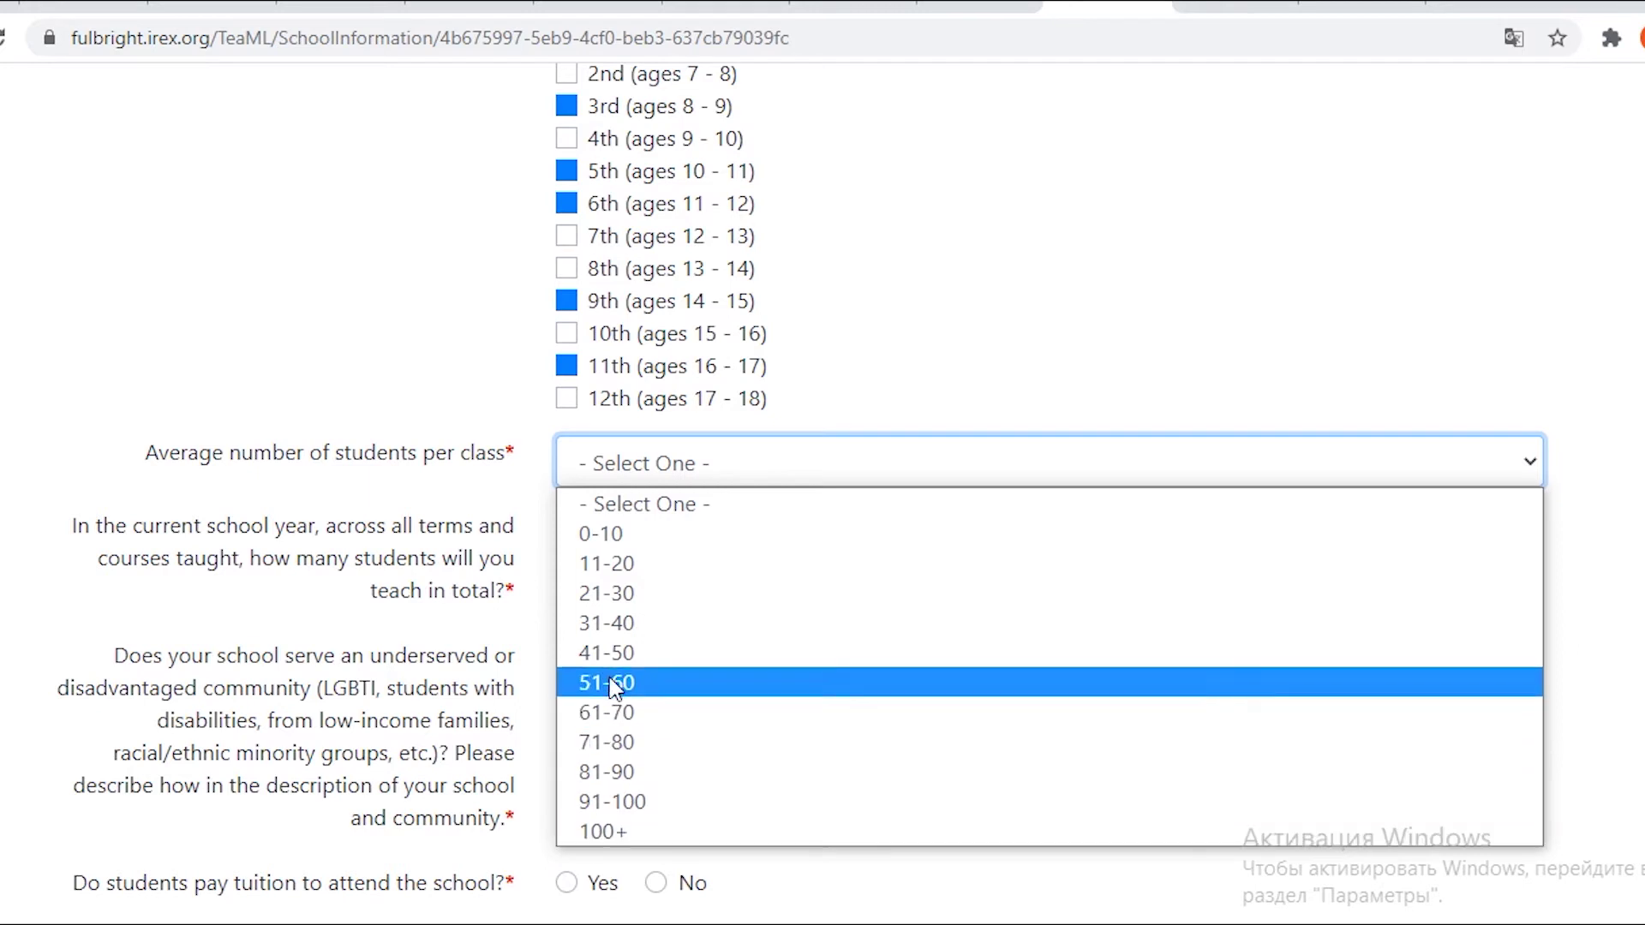
{"action": "left_click", "coordinate": [621, 573]}
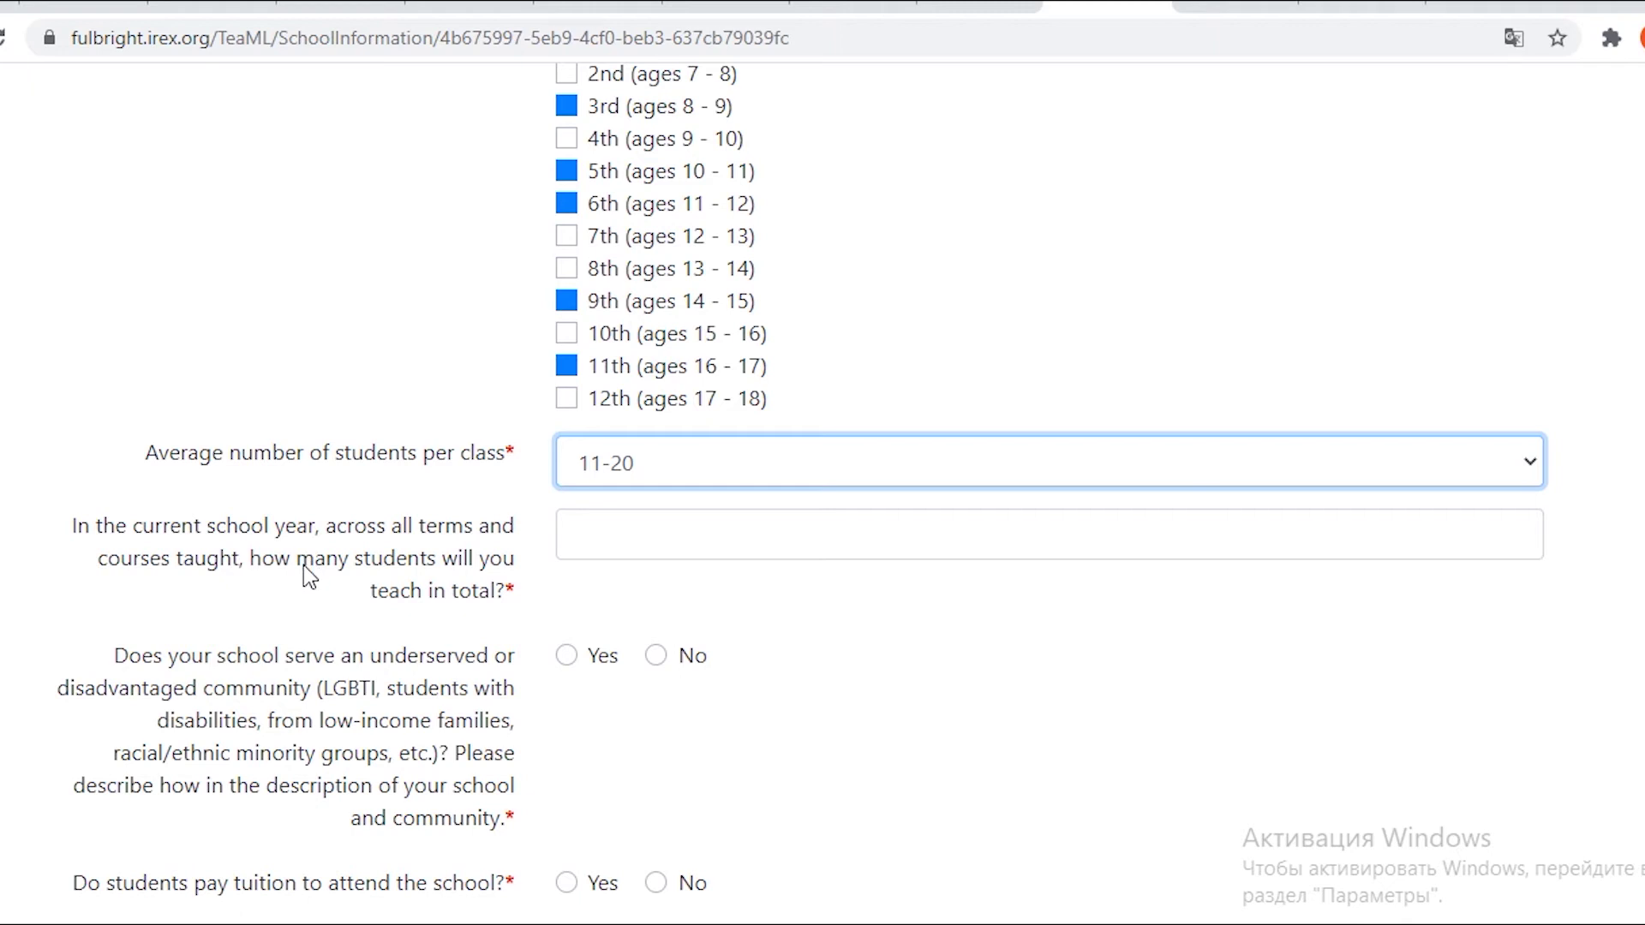
{"action": "left_click", "coordinate": [599, 530]}
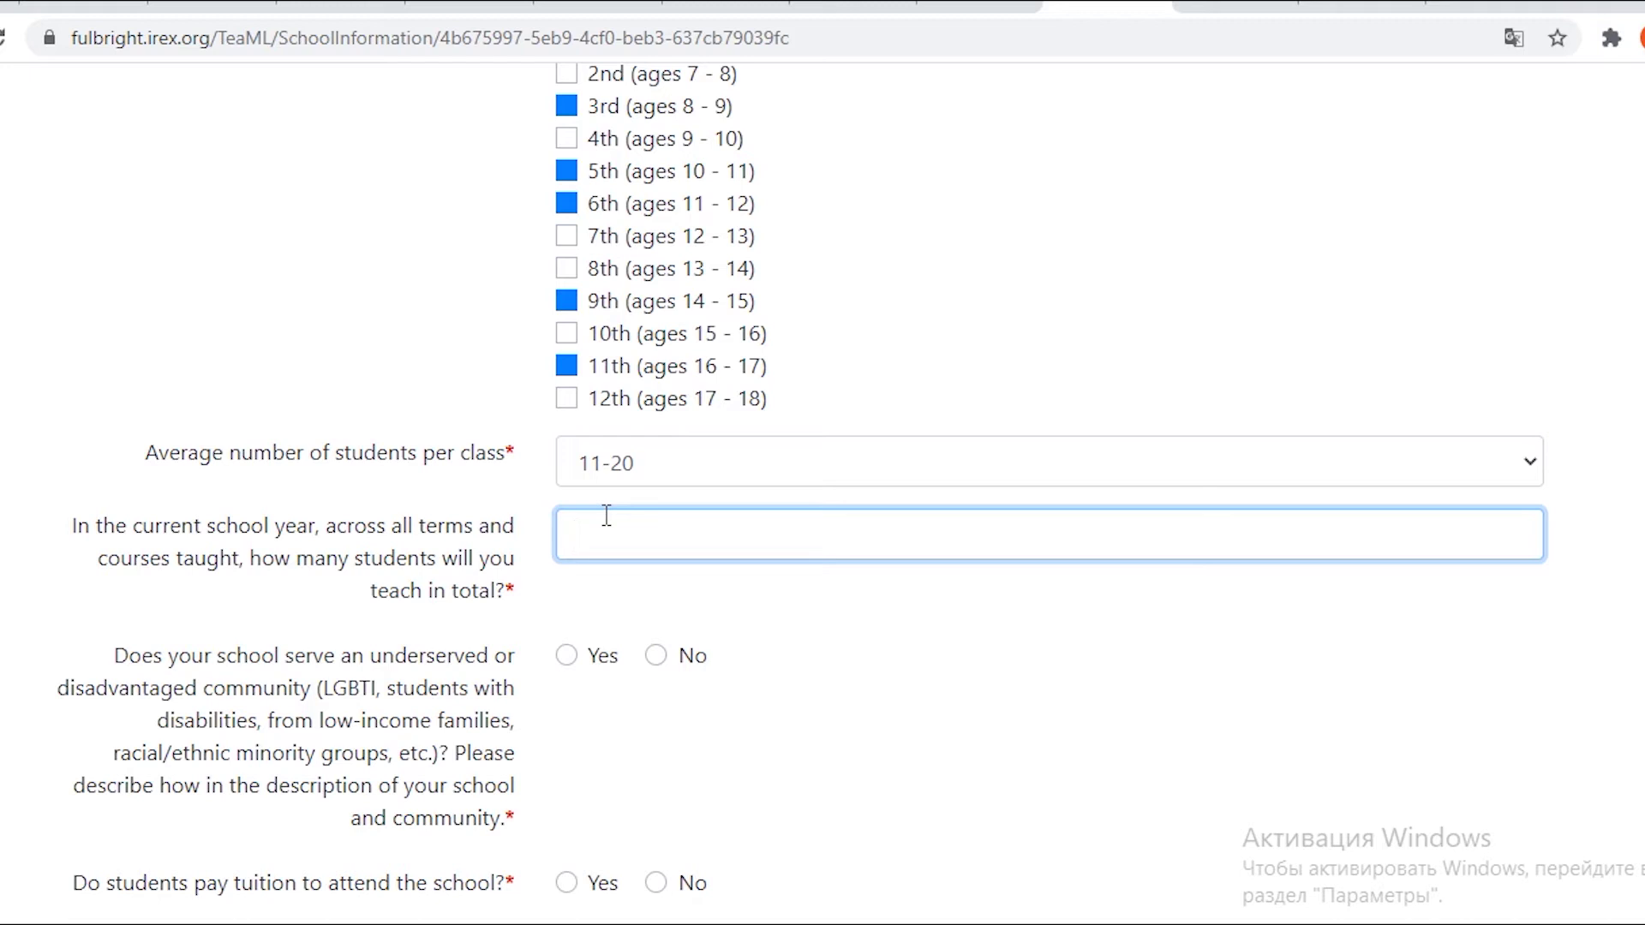
{"action": "type", "text": "150"}
Answer Yes to serving an underserved community and No to students paying tuition.
{"action": "scroll", "coordinate": [409, 139], "scroll_direction": "down", "scroll_amount": 3}
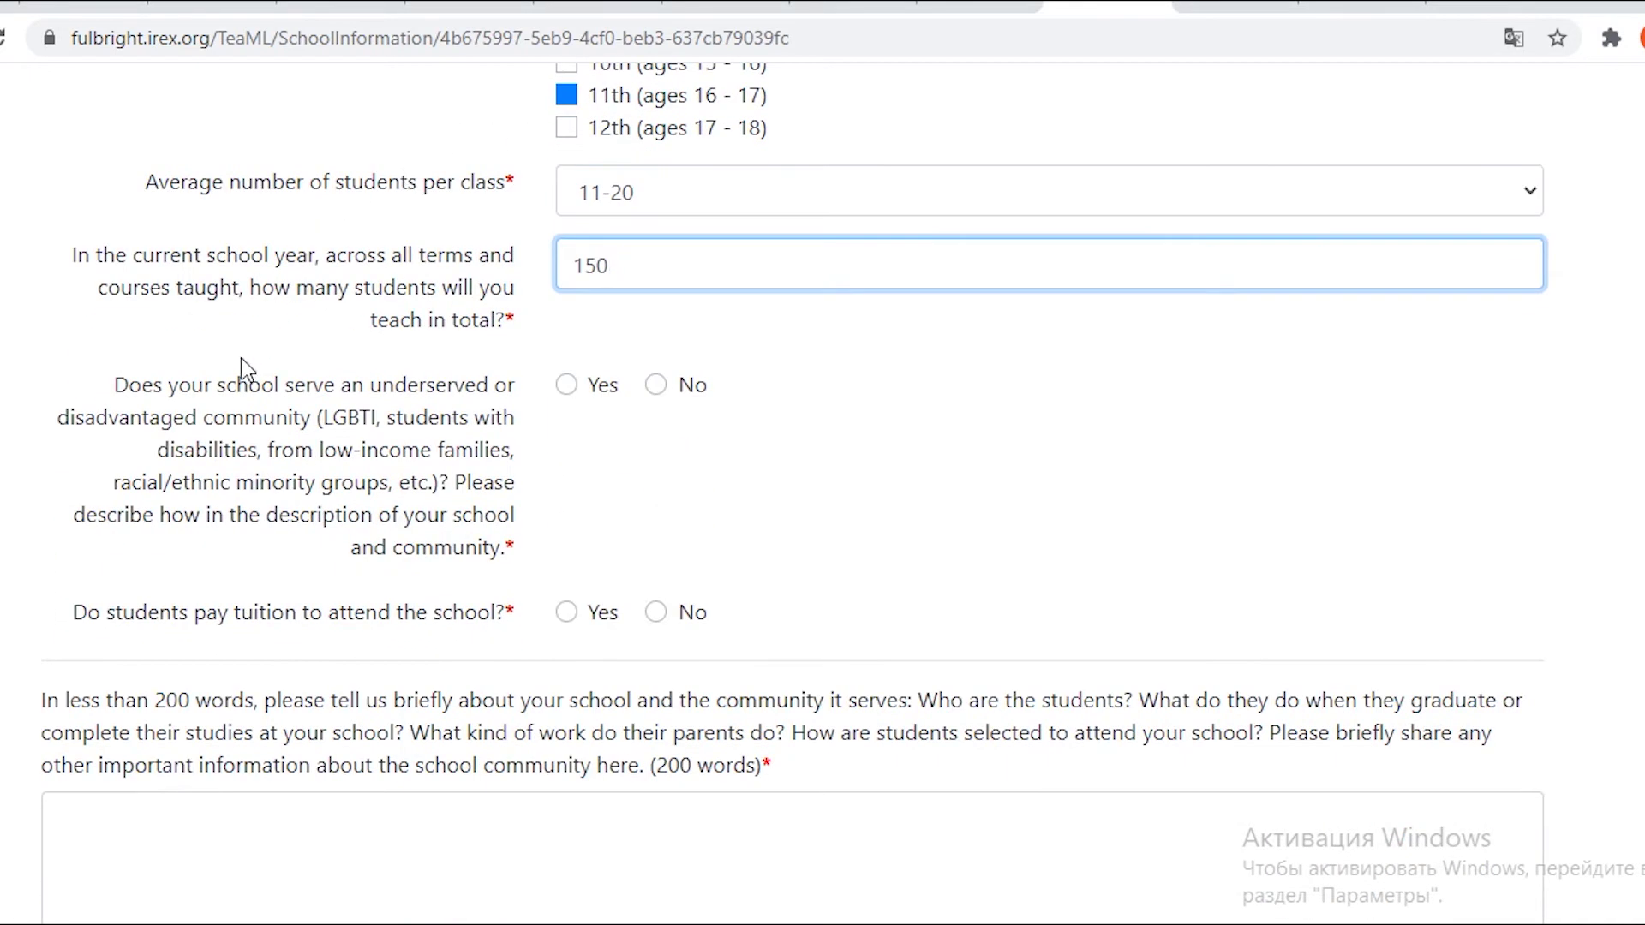
{"action": "left_click_drag", "start_coordinate": [257, 420], "coordinate": [114, 385]}
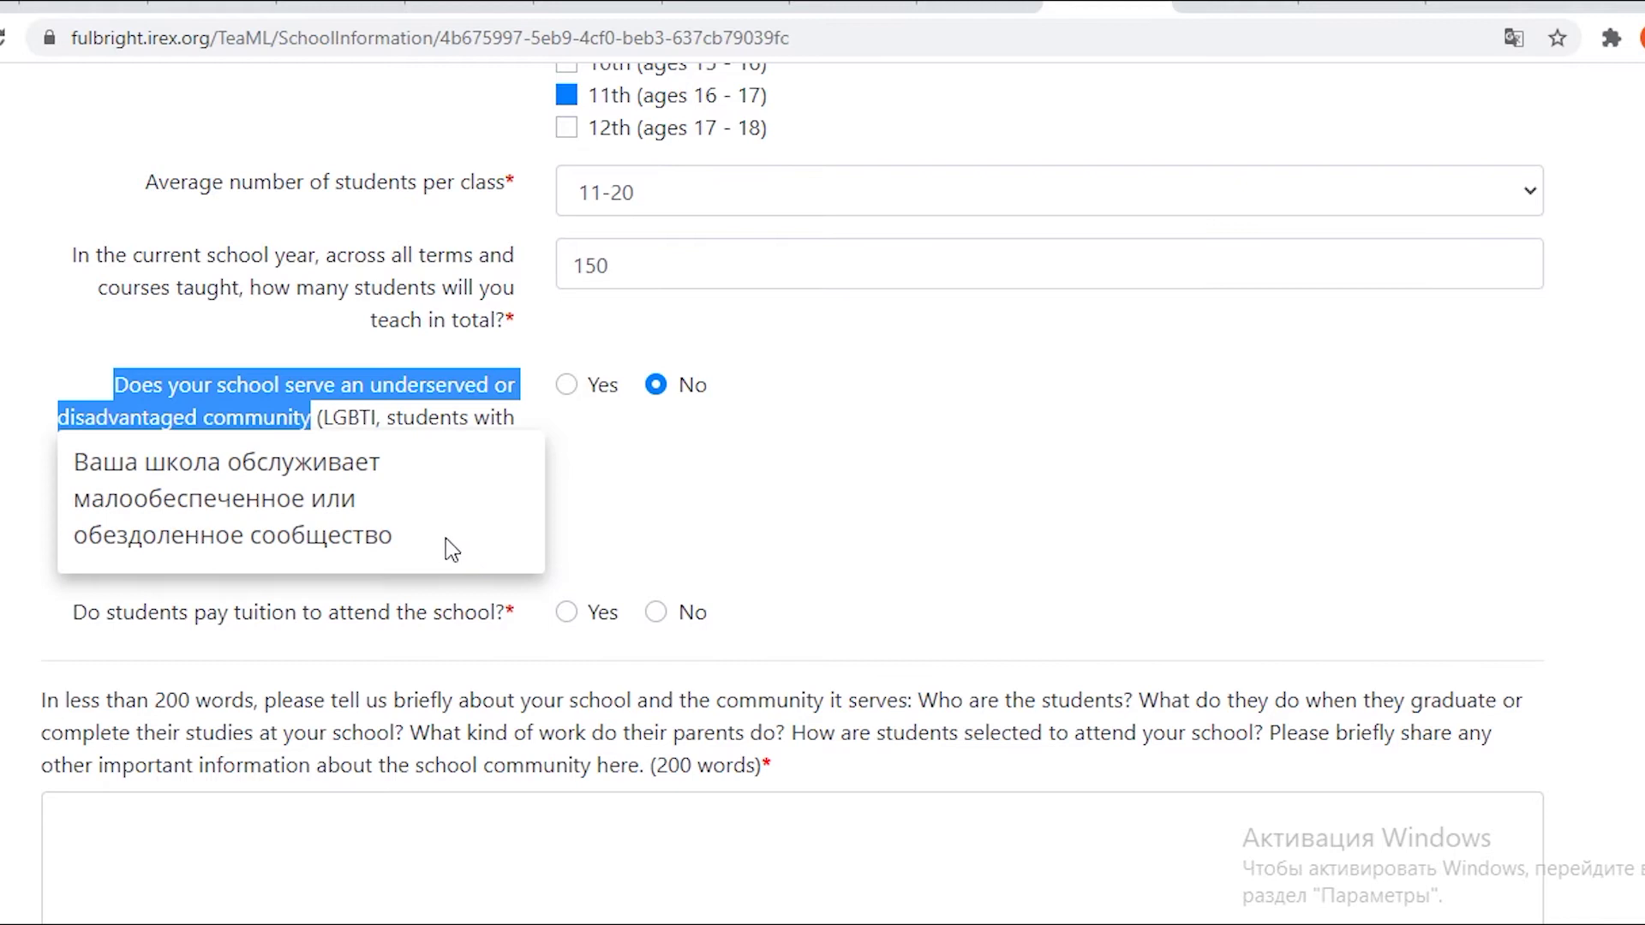
{"action": "left_click", "coordinate": [4, 581]}
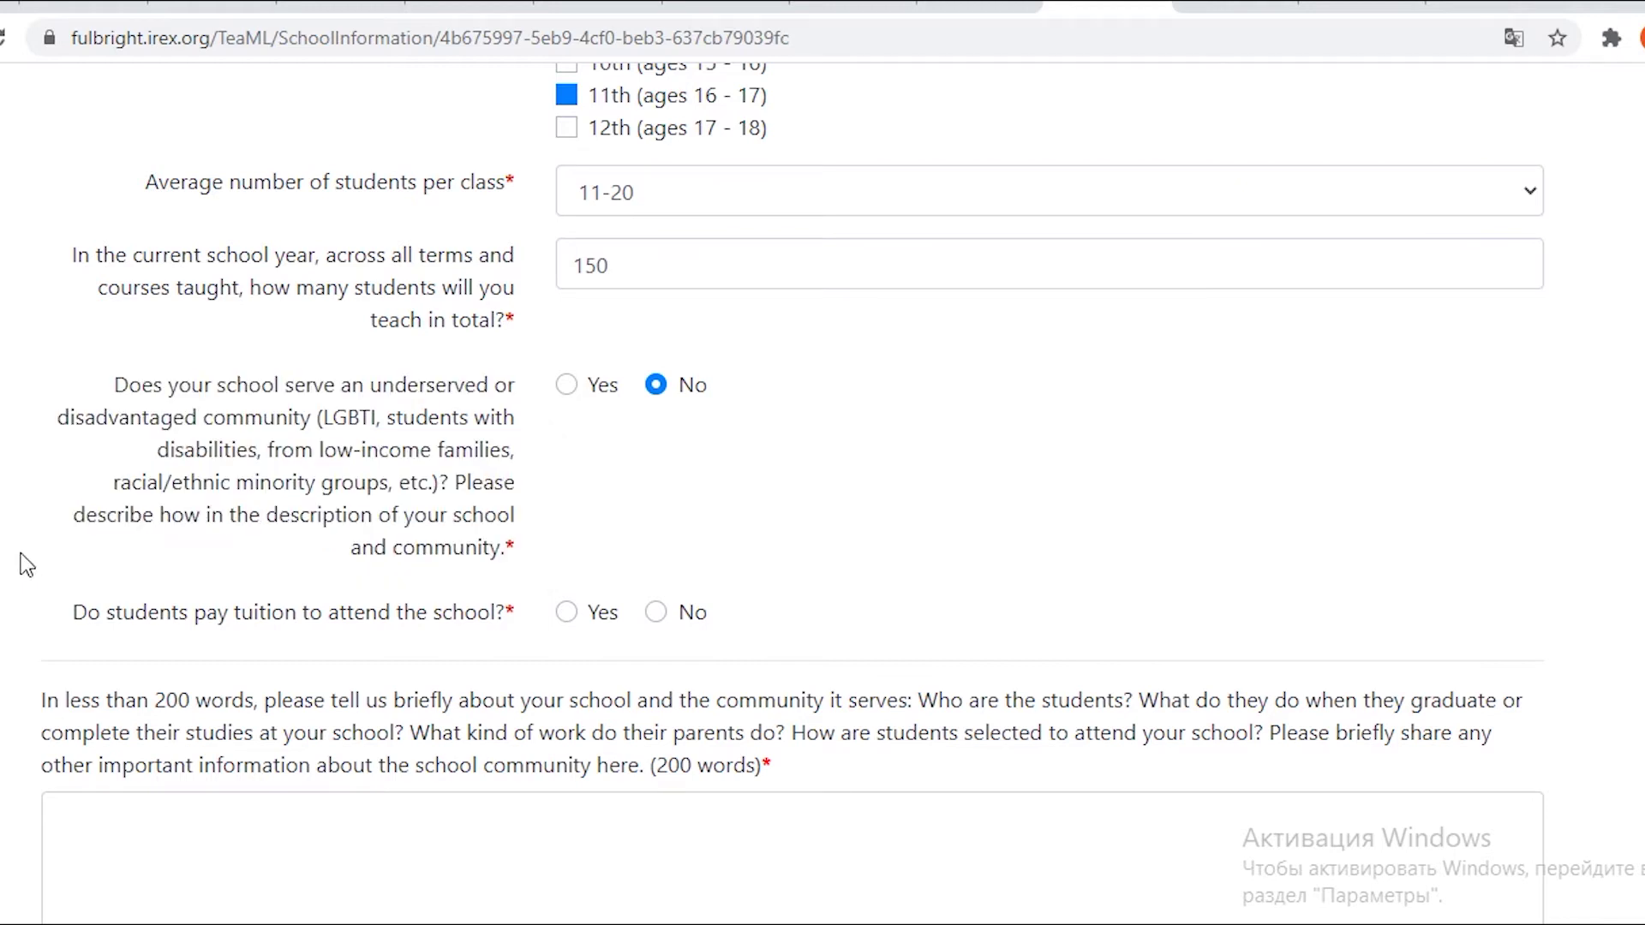
{"action": "left_click", "coordinate": [579, 393]}
{"action": "left_click", "coordinate": [301, 396]}
{"action": "left_click", "coordinate": [656, 614]}
{"action": "scroll", "coordinate": [715, 579], "scroll_direction": "down", "scroll_amount": 3}
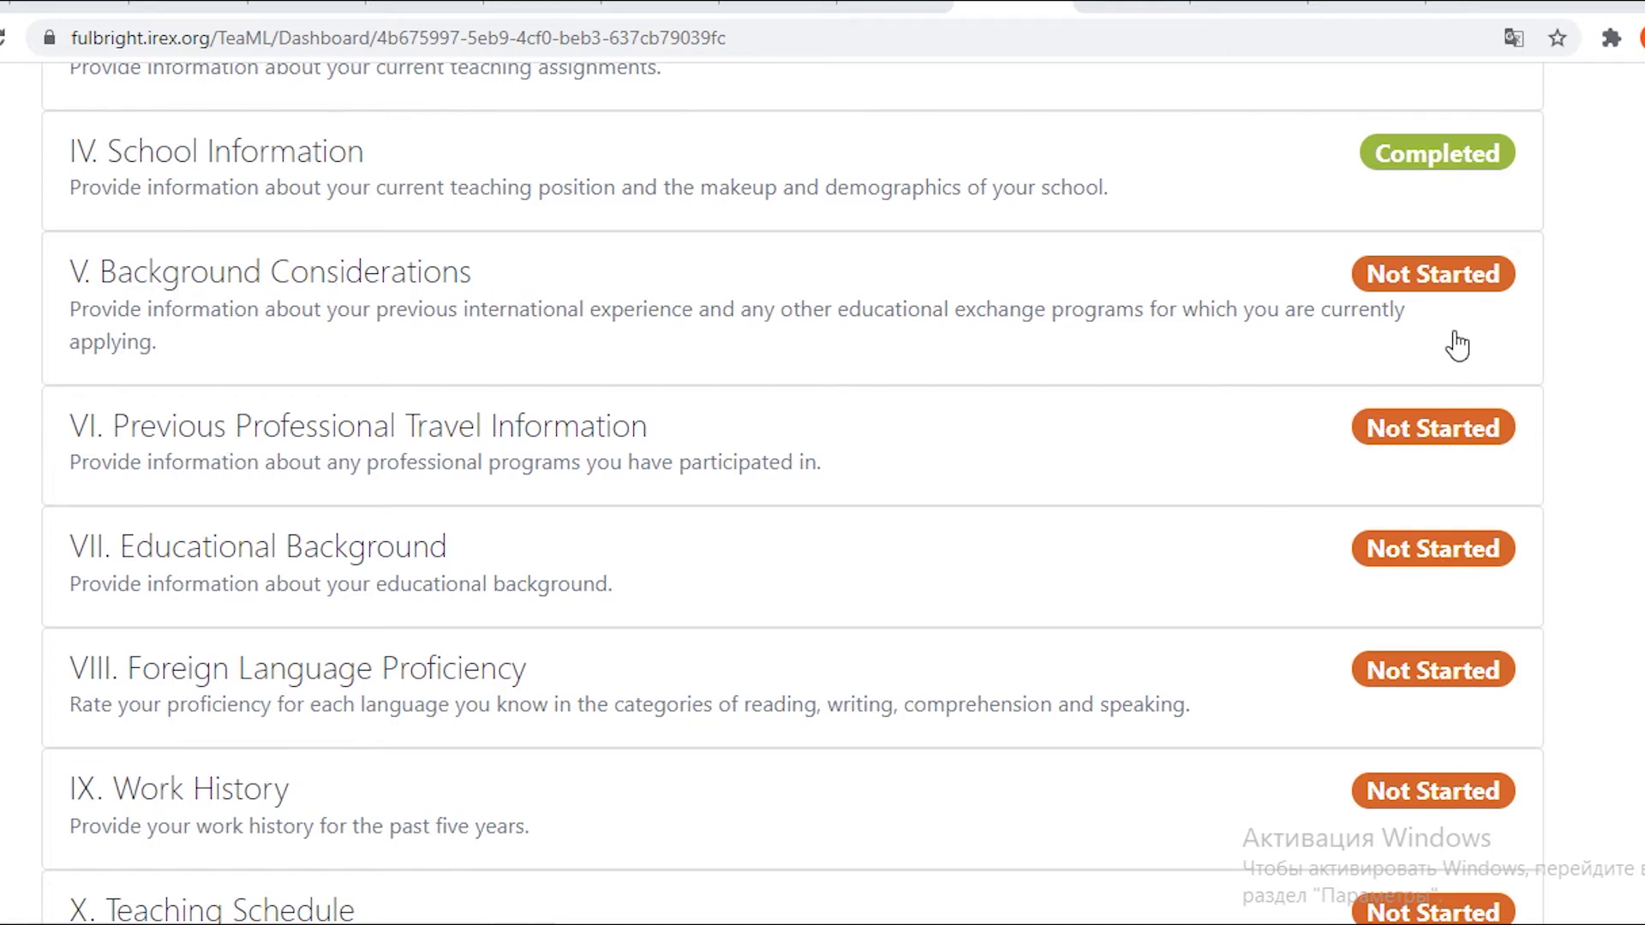
In Background Considerations, answer No, No, No, then Yes to a previous unsuccessful application.
{"action": "left_click", "coordinate": [1444, 298]}
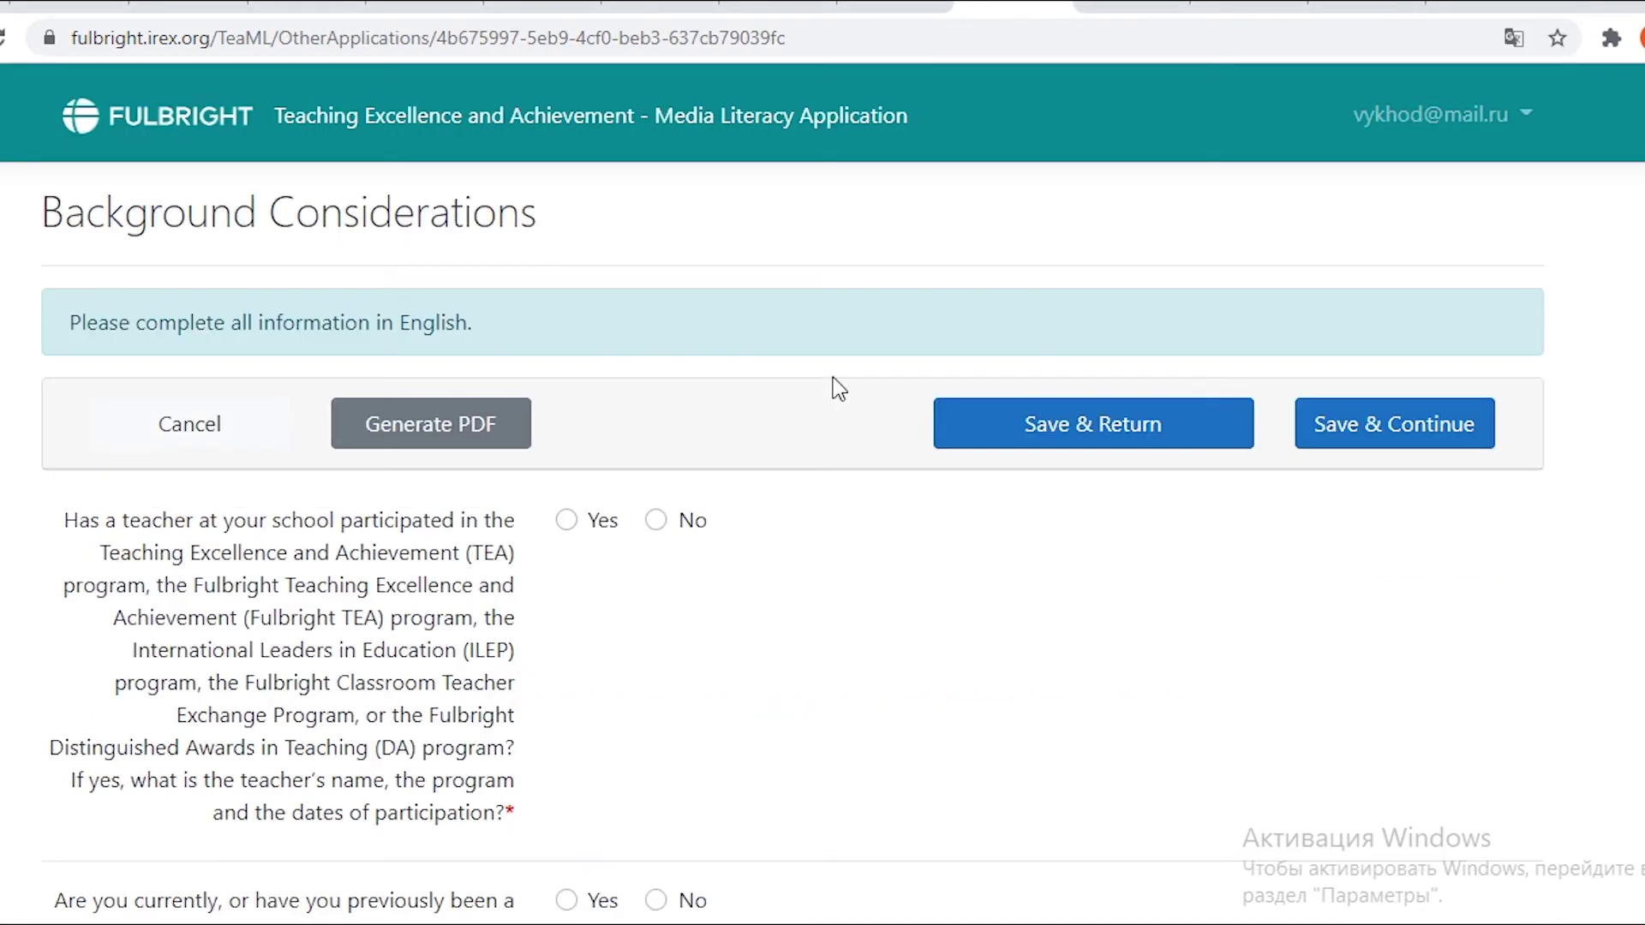
{"action": "scroll", "coordinate": [219, 348], "scroll_direction": "down", "scroll_amount": 2}
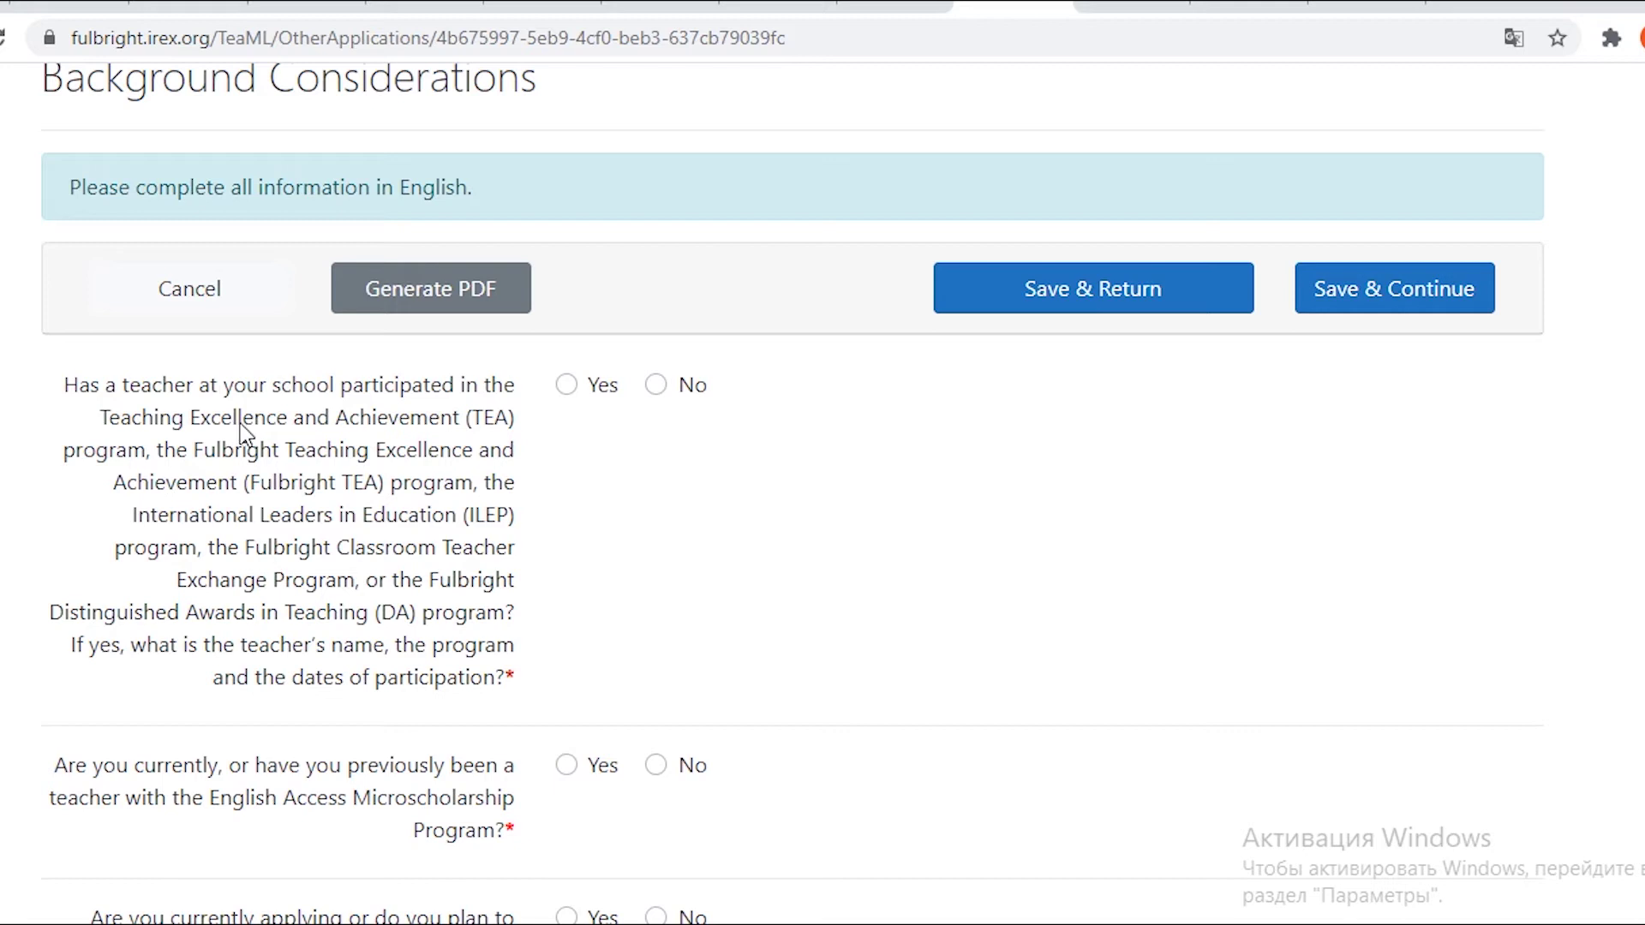
{"action": "left_click", "coordinate": [658, 386]}
{"action": "scroll", "coordinate": [324, 514], "scroll_direction": "down", "scroll_amount": 3}
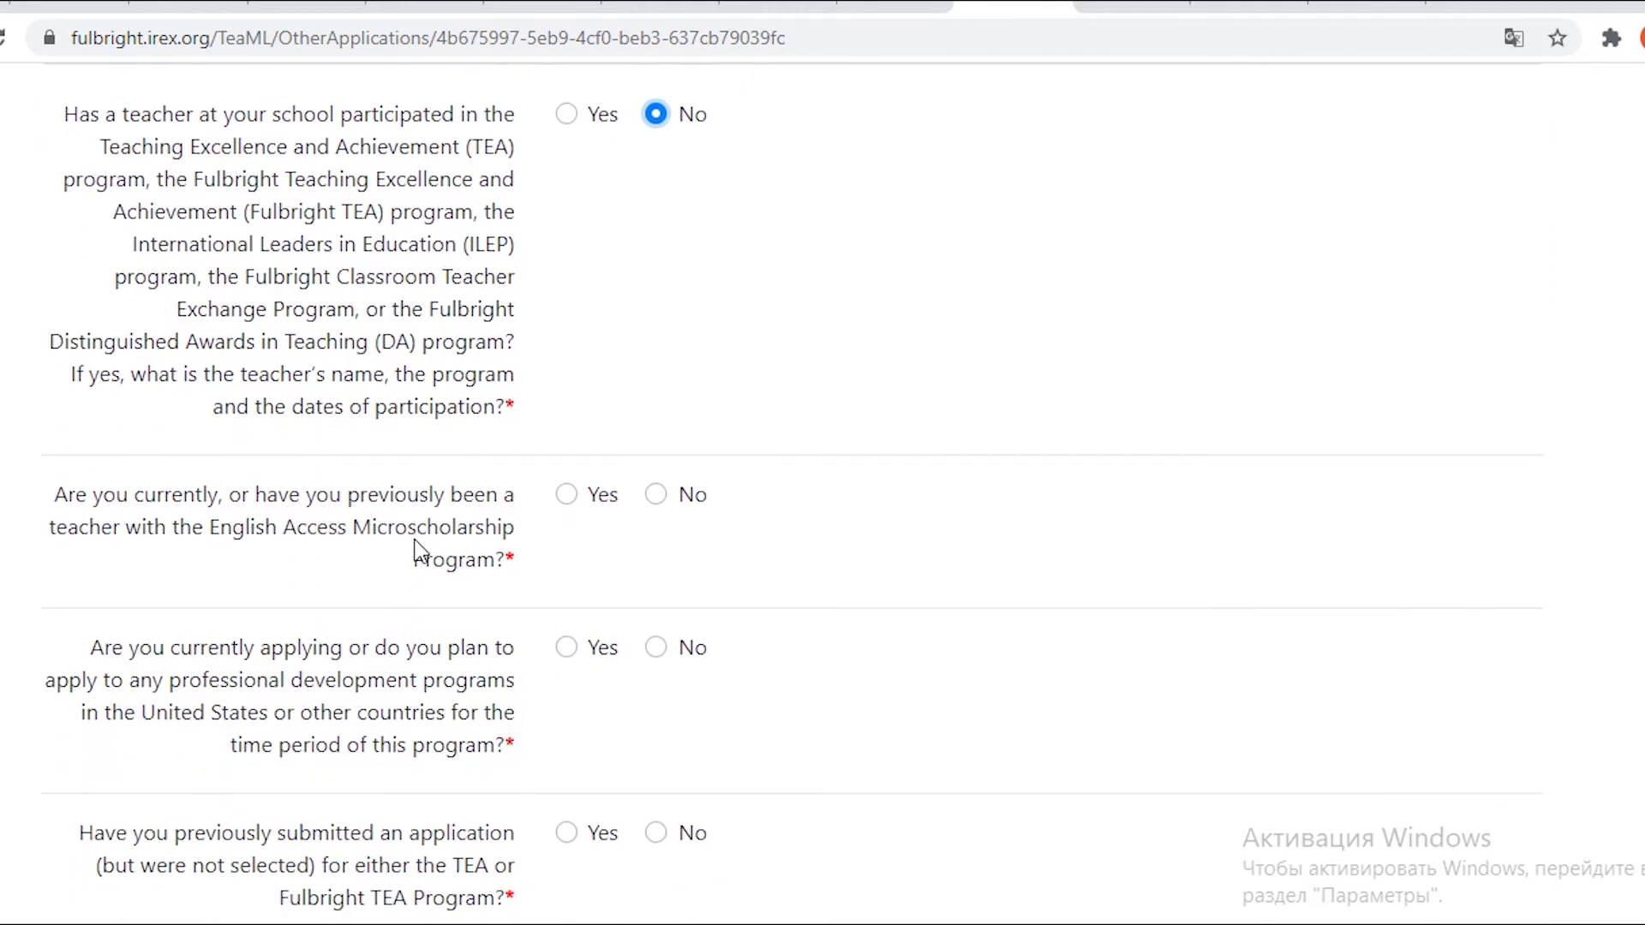
{"action": "scroll", "coordinate": [414, 541], "scroll_direction": "down", "scroll_amount": 2}
{"action": "left_click", "coordinate": [656, 359]}
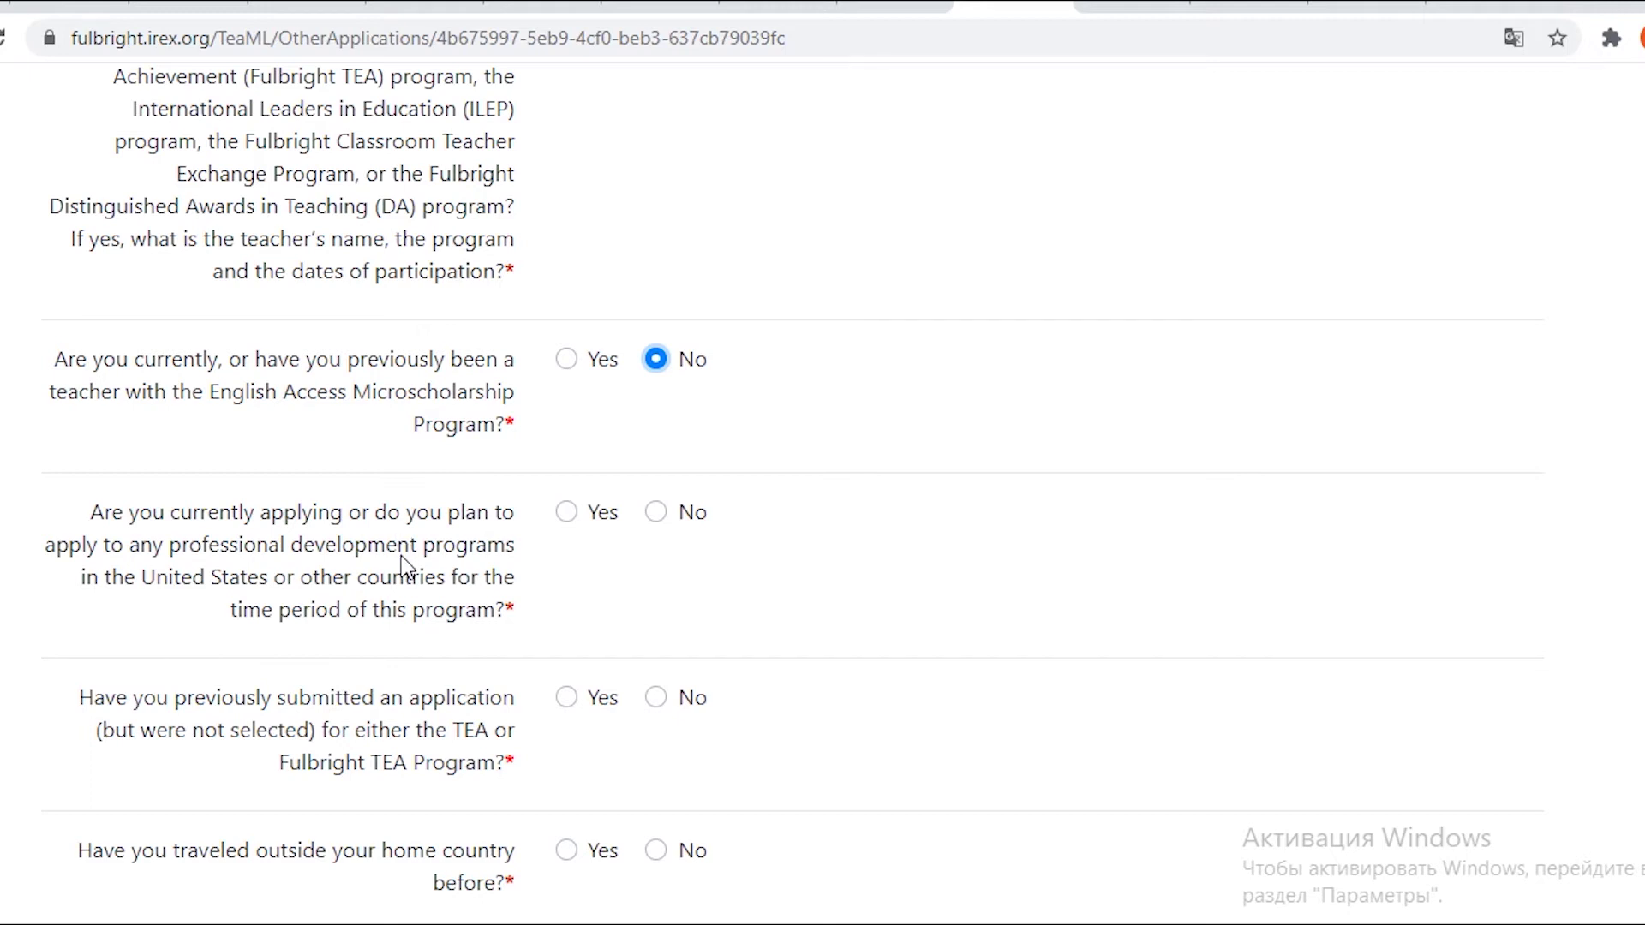
{"action": "scroll", "coordinate": [403, 561], "scroll_direction": "down", "scroll_amount": 2}
{"action": "left_click", "coordinate": [657, 388]}
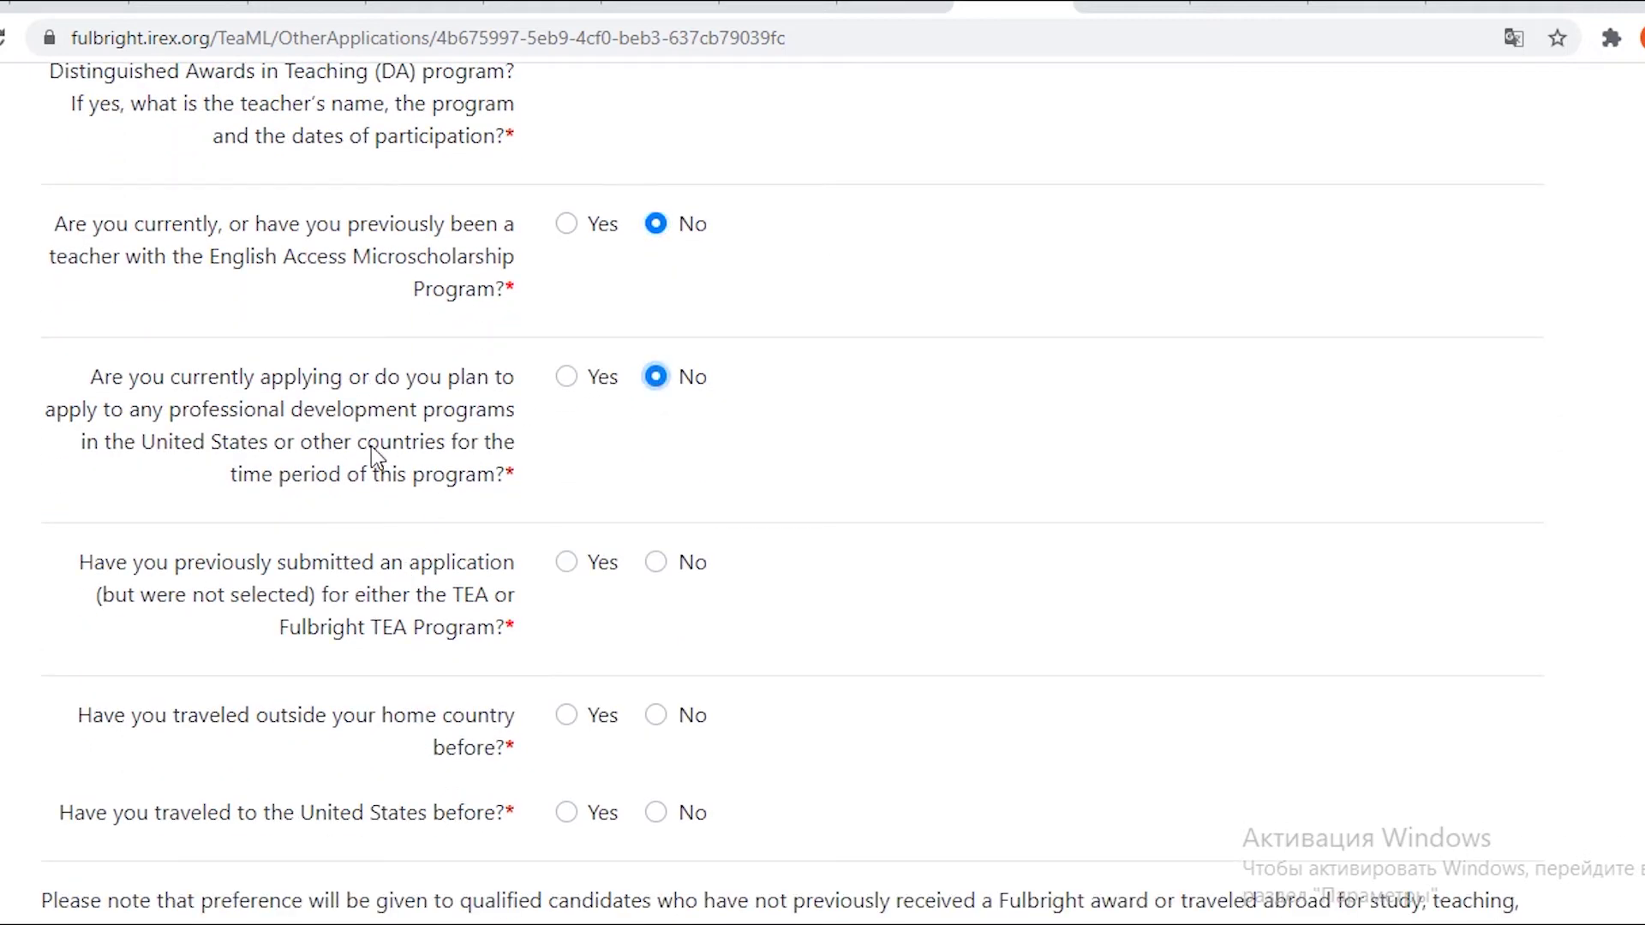
{"action": "scroll", "coordinate": [372, 446], "scroll_direction": "down", "scroll_amount": 2}
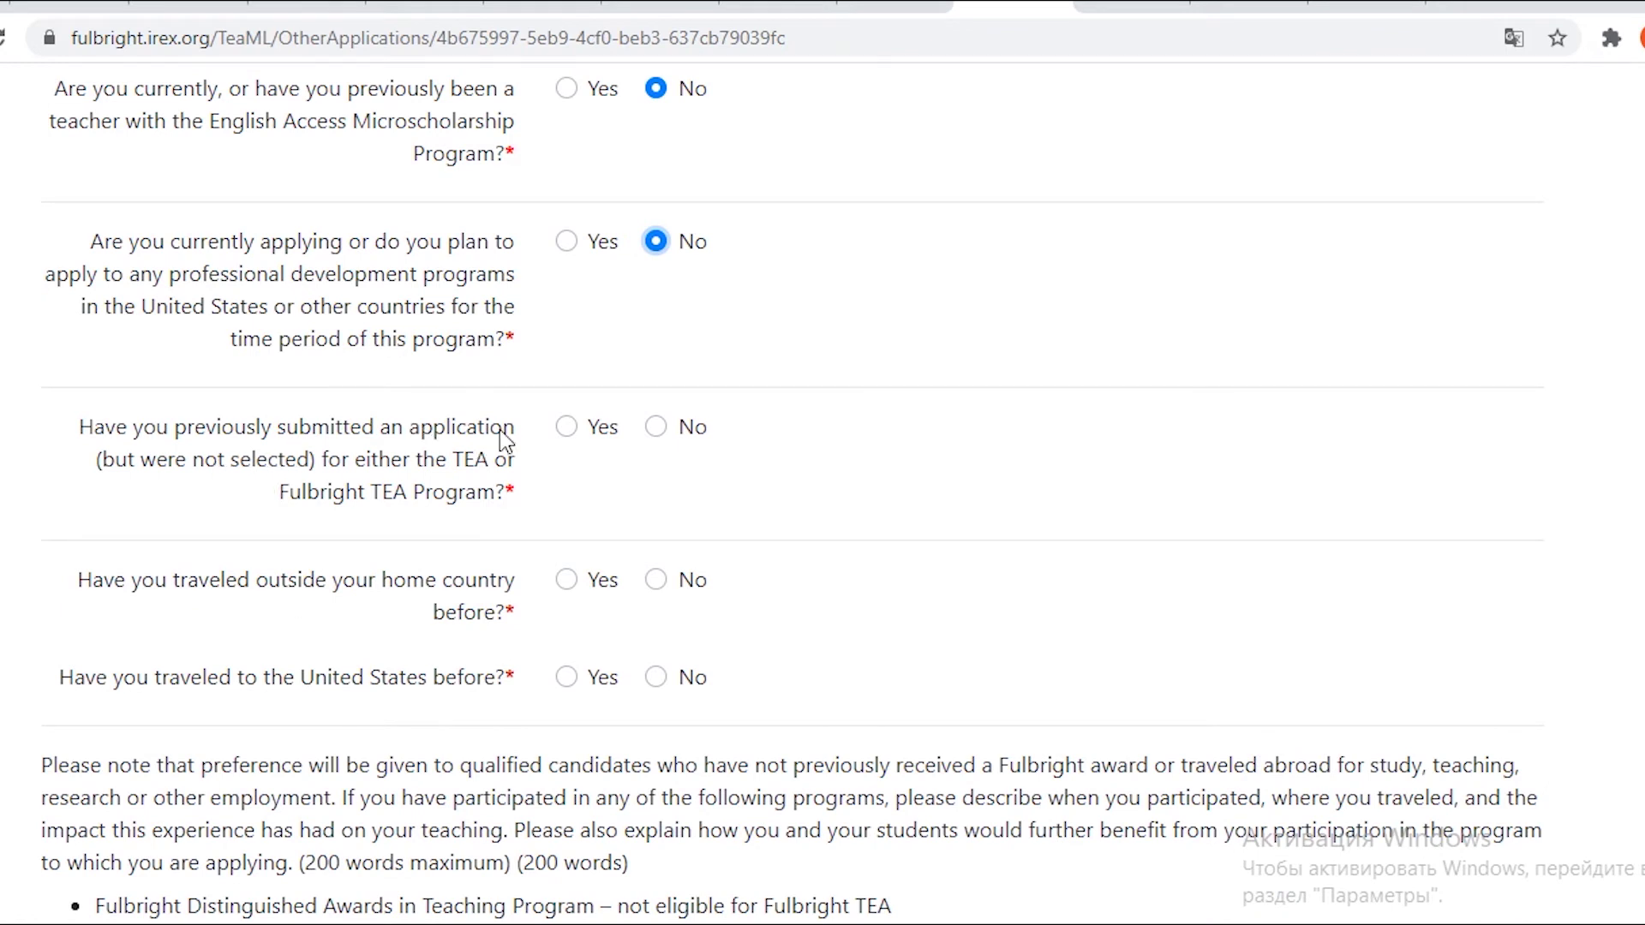
{"action": "left_click", "coordinate": [566, 427]}
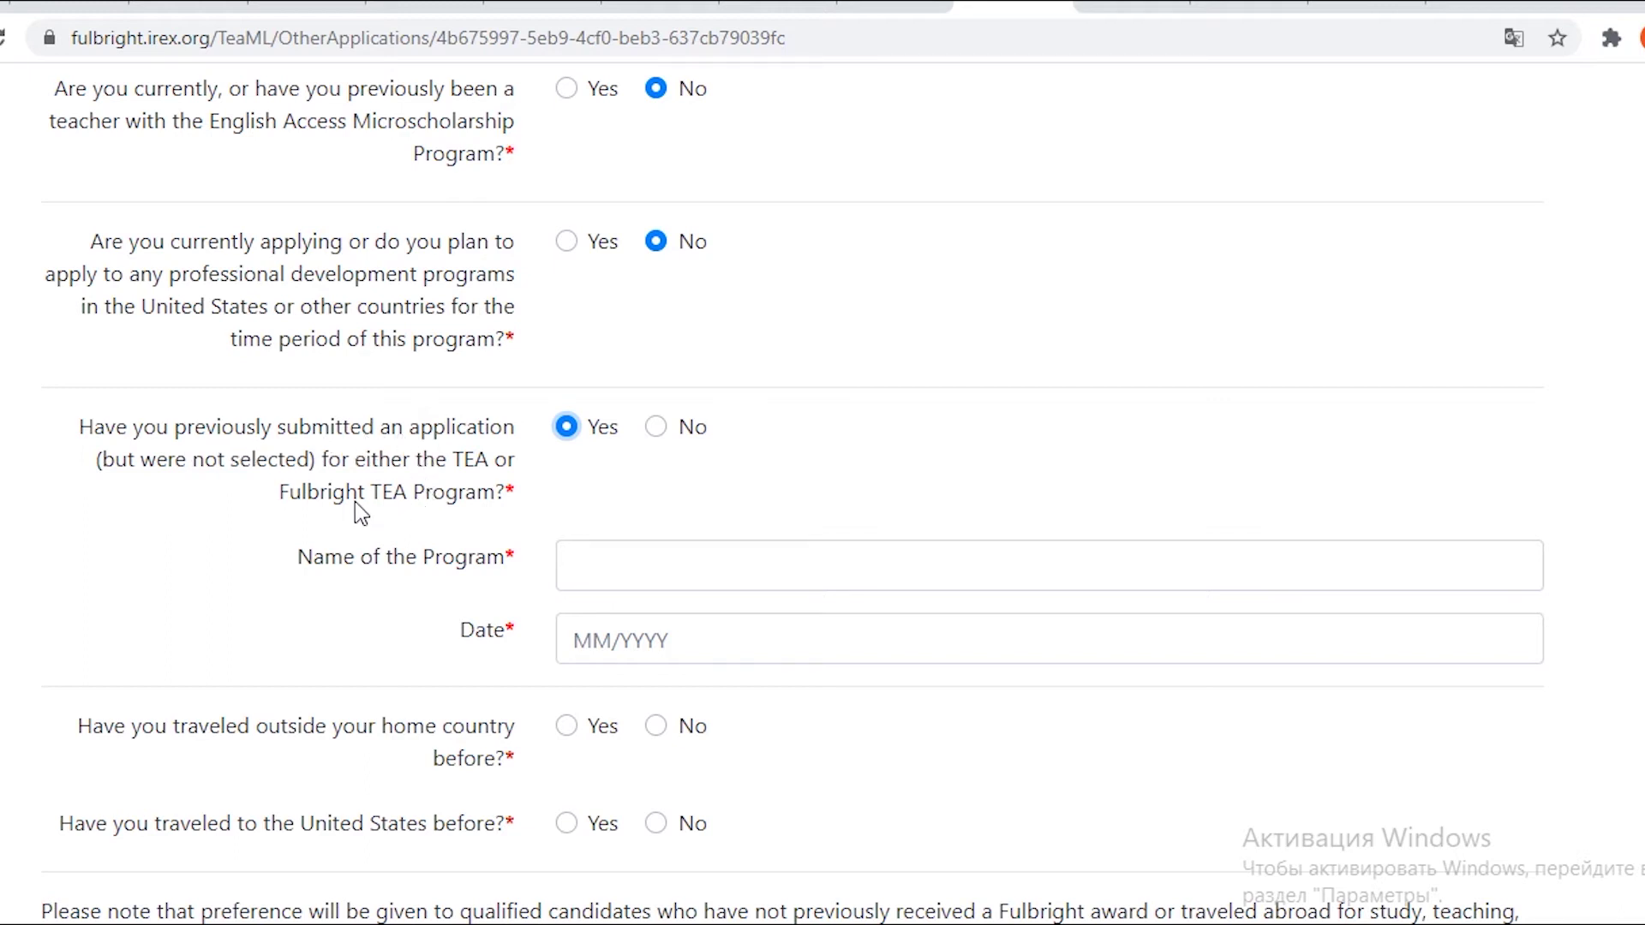
Enter 'Fulbright TEA Program' as the program name and 03/2018 as the application date.
{"action": "left_click_drag", "start_coordinate": [280, 496], "coordinate": [358, 511]}
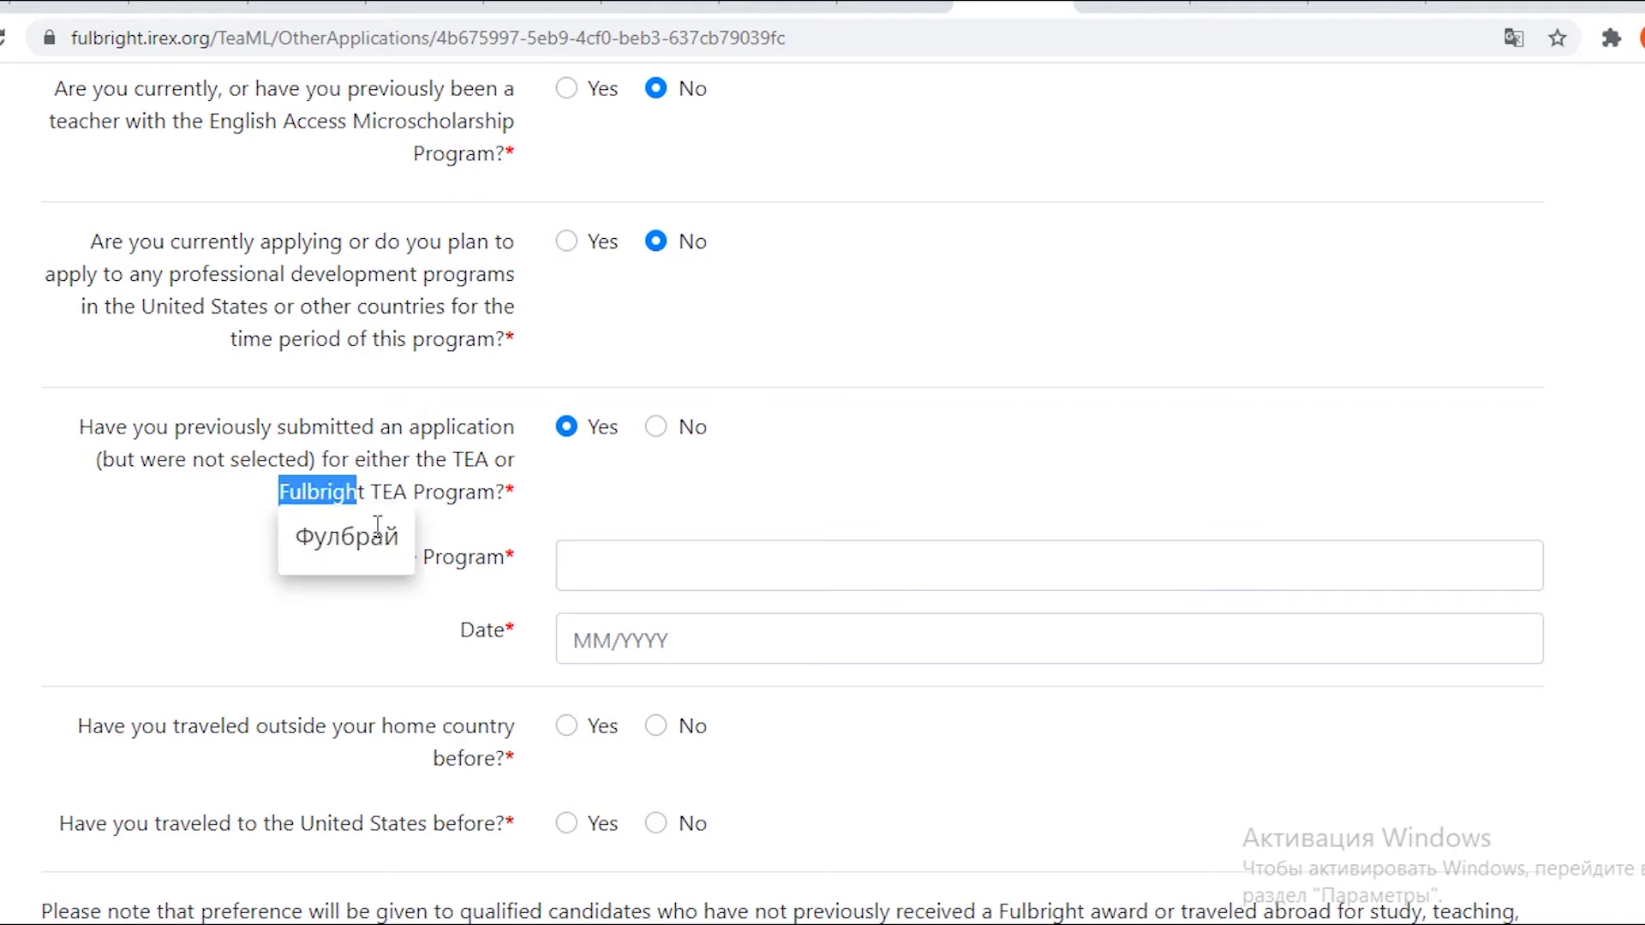
{"action": "double_click", "coordinate": [374, 531]}
{"action": "left_click_drag", "start_coordinate": [280, 500], "coordinate": [495, 506]}
{"action": "key", "text": "ctrl+c"}
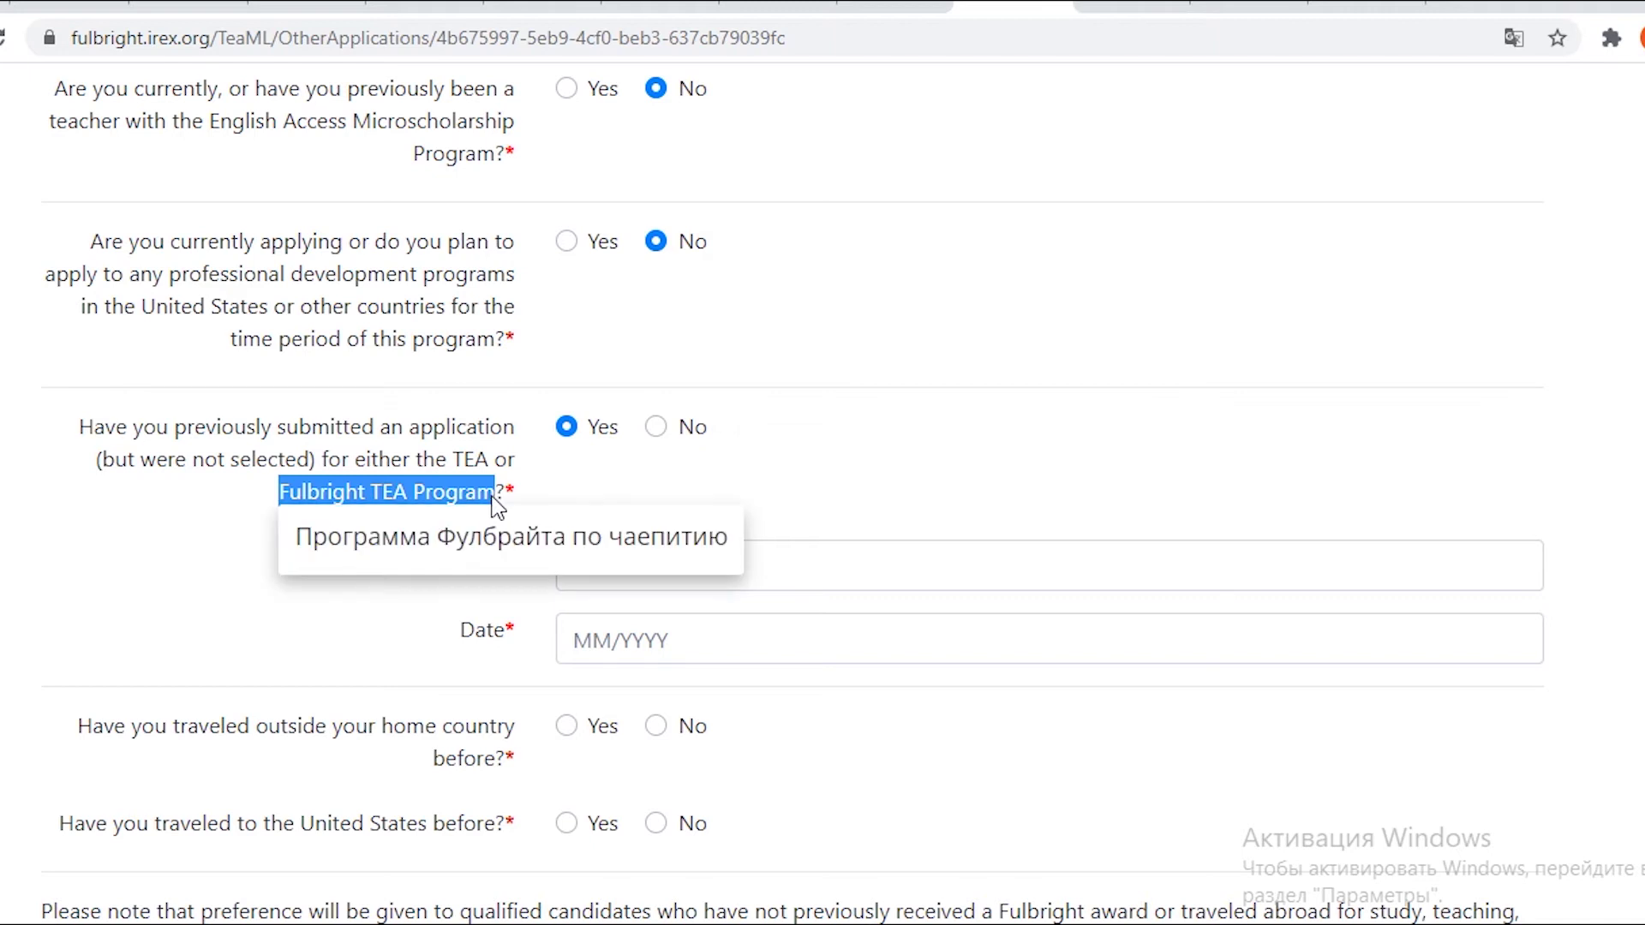
{"action": "left_click", "coordinate": [609, 573]}
{"action": "key", "text": "ctrl+v"}
{"action": "left_click", "coordinate": [611, 638]}
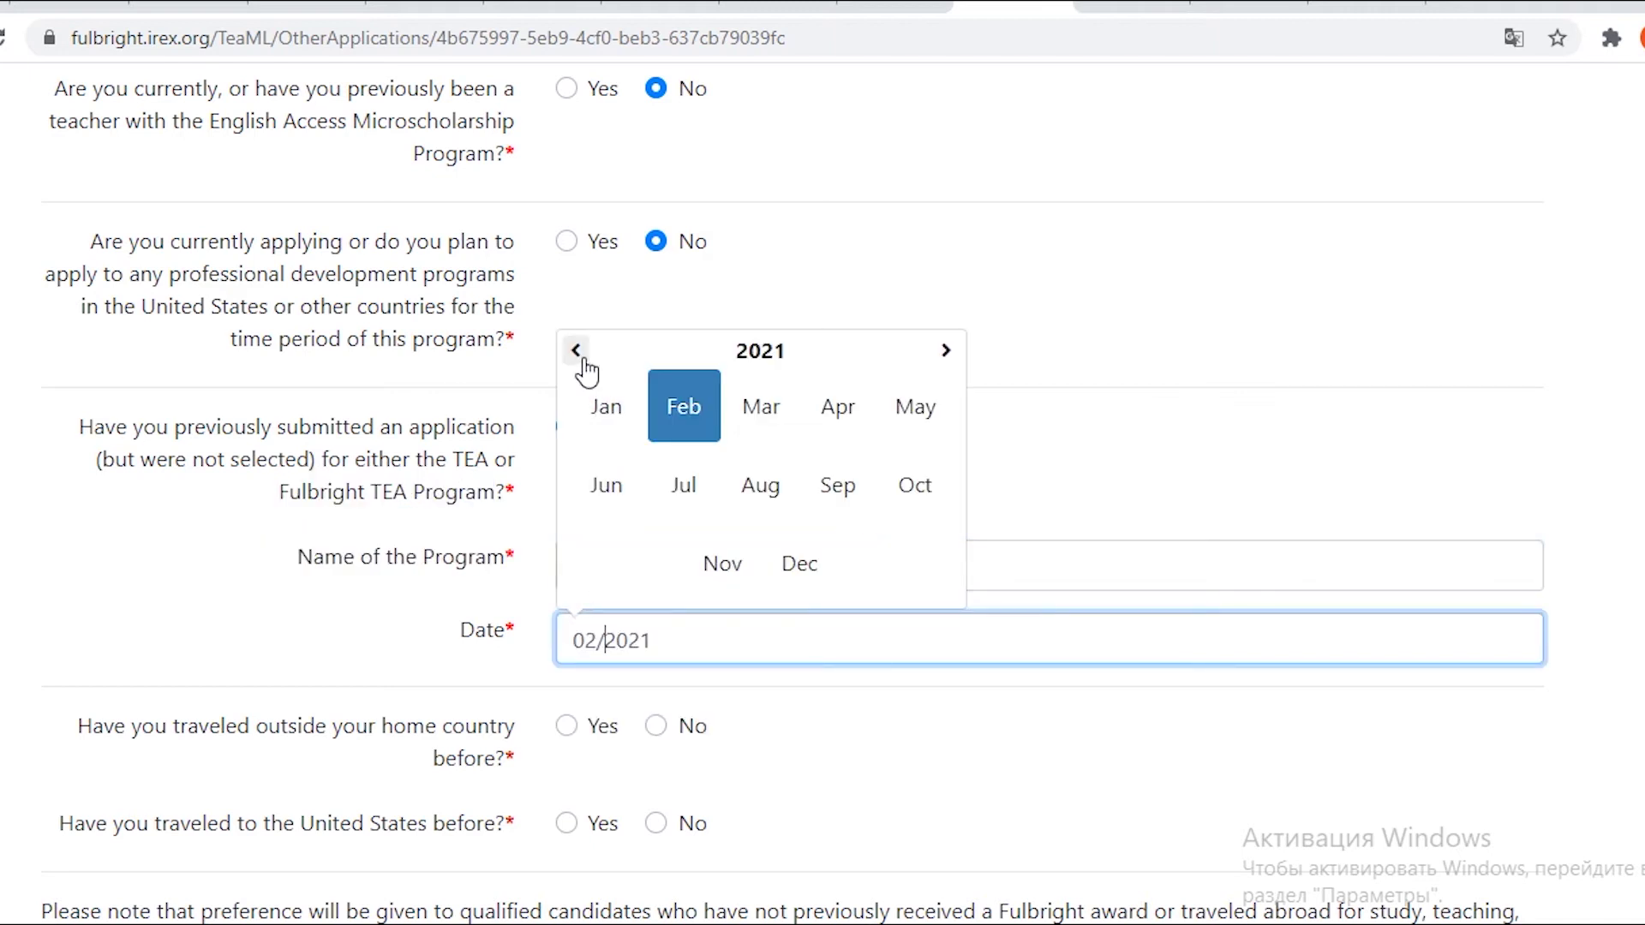
{"action": "left_click", "coordinate": [761, 407]}
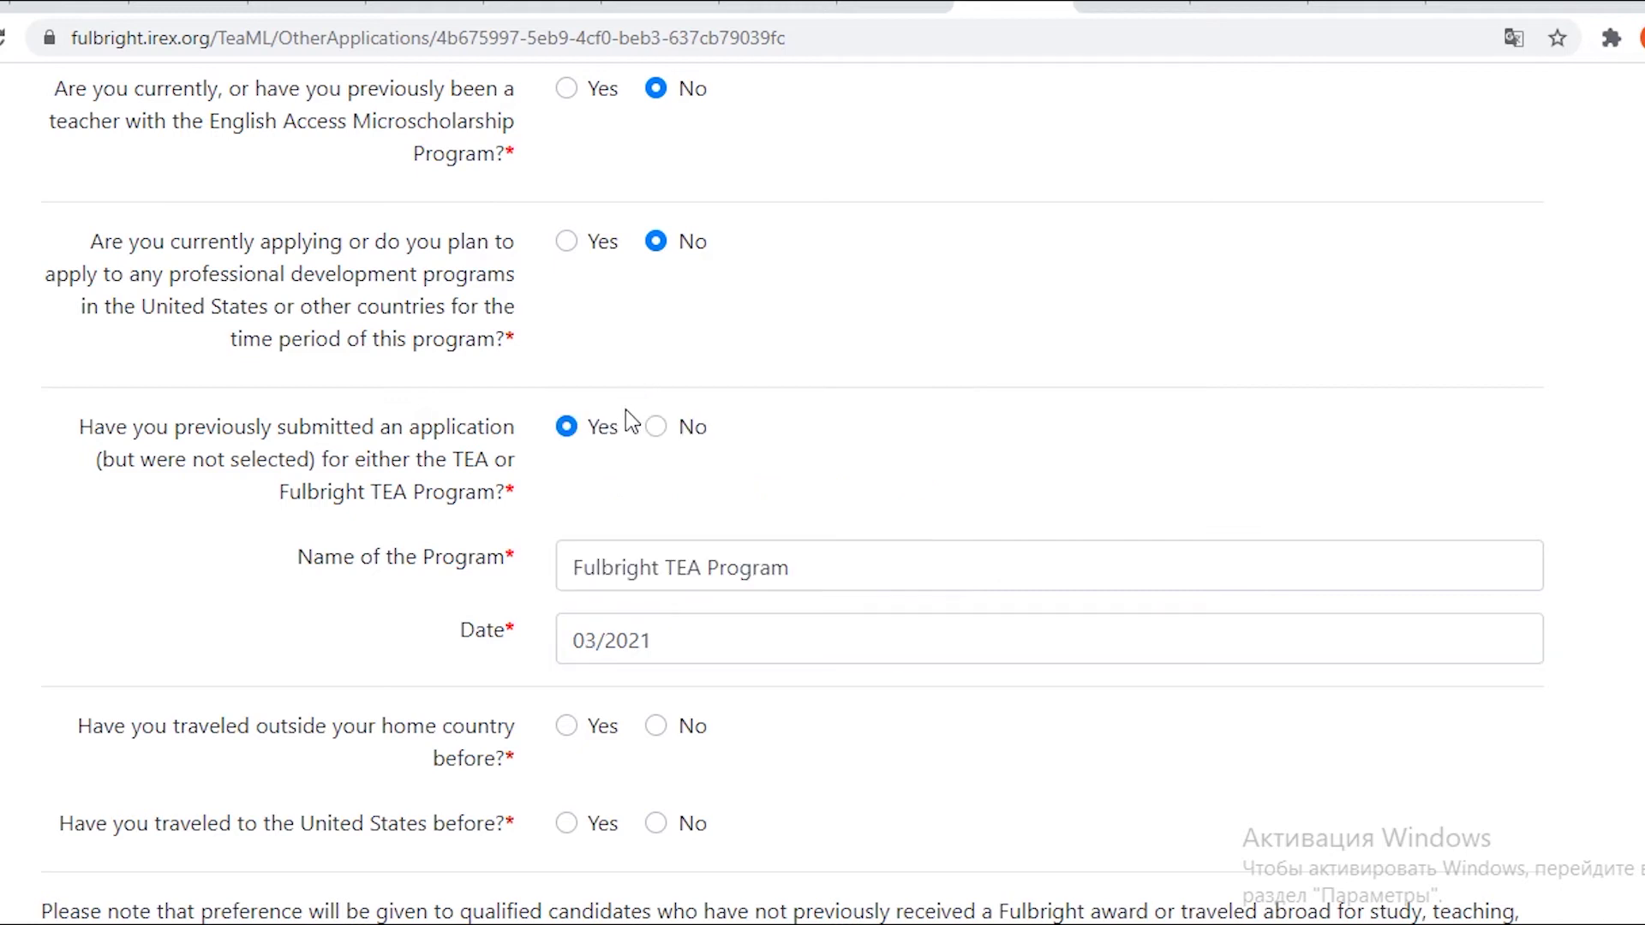
{"action": "left_click", "coordinate": [654, 638]}
{"action": "key", "text": "BackSpace"}
{"action": "key", "text": "BackSpace"}
{"action": "key", "text": "BackSpace"}
{"action": "key", "text": "BackSpace"}
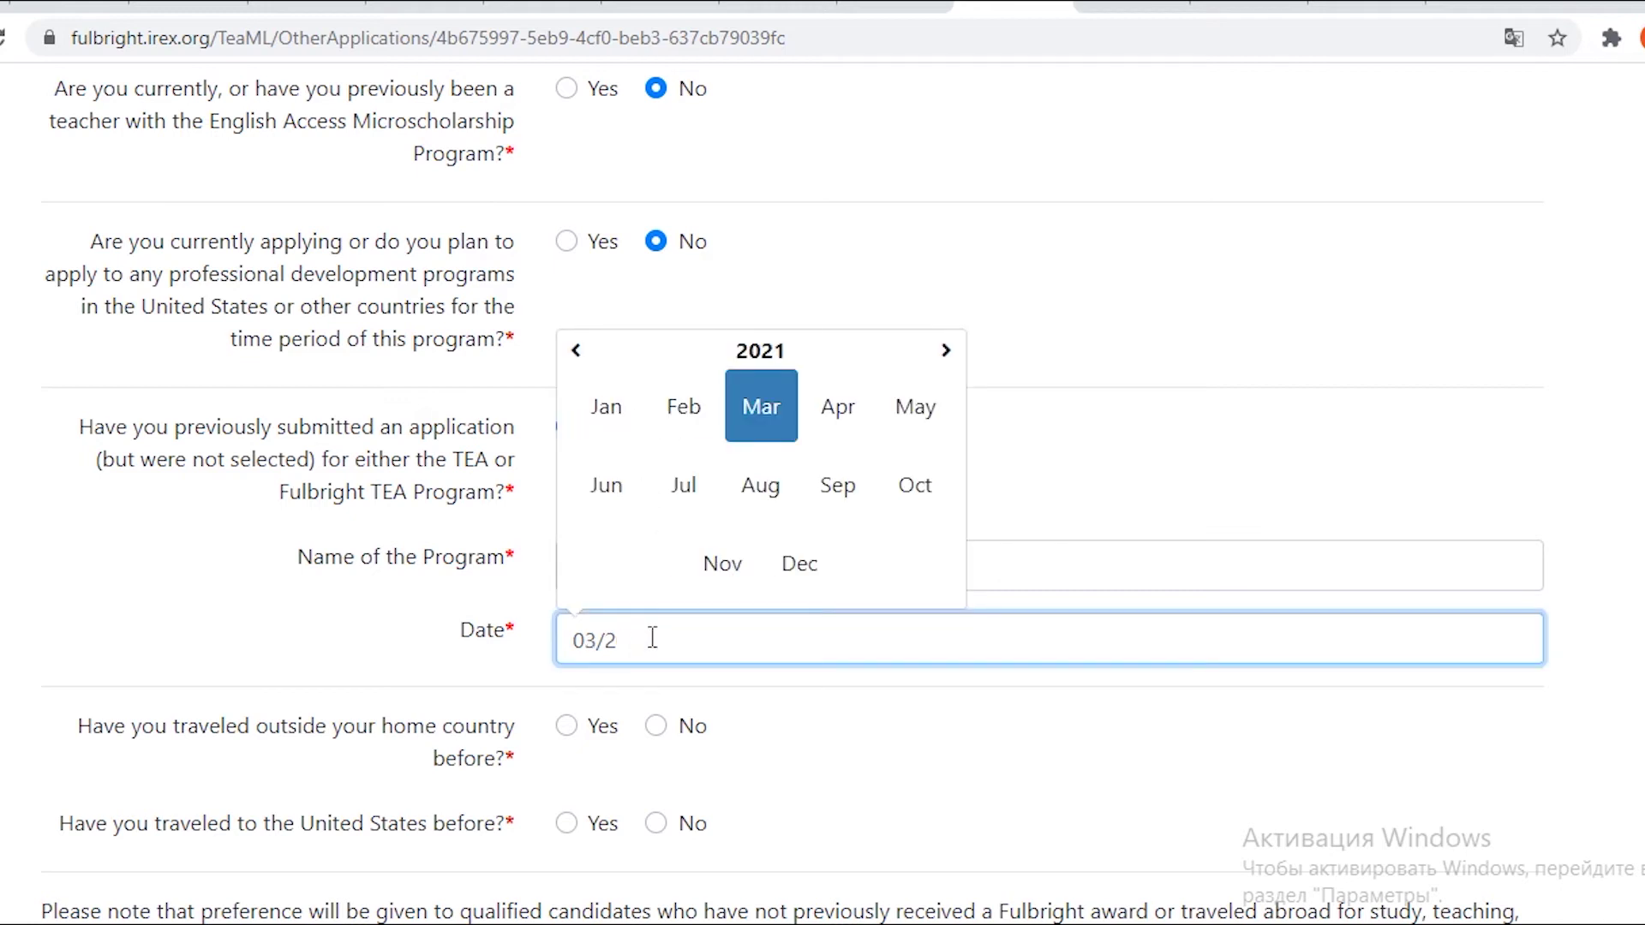
{"action": "type", "text": "2018"}
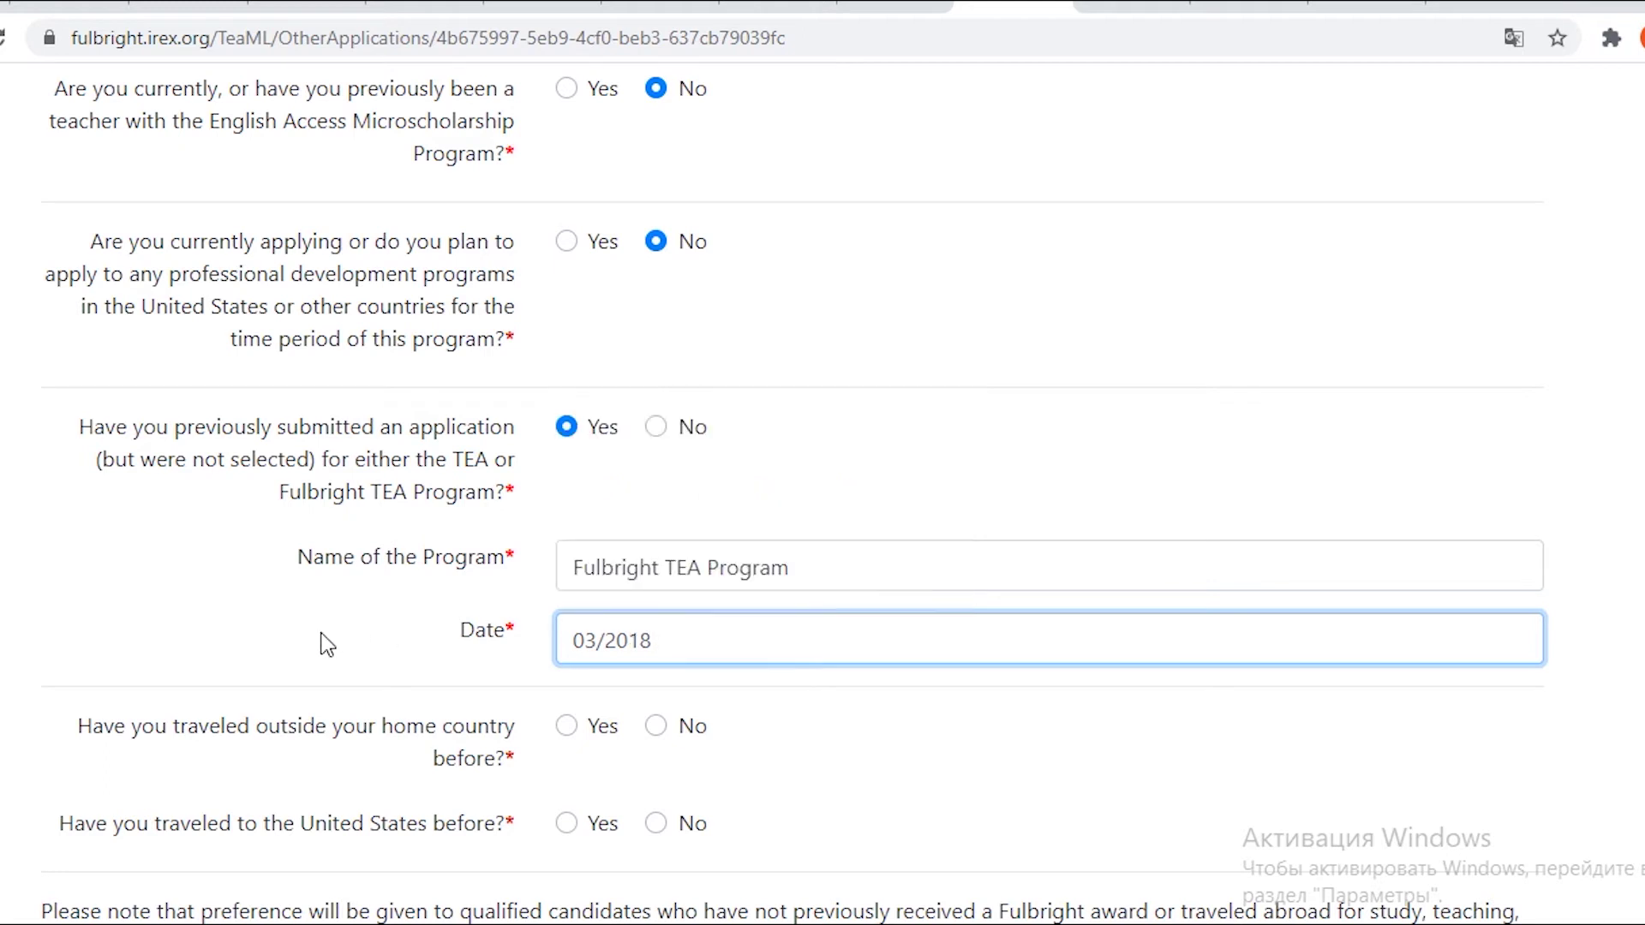
{"action": "left_click", "coordinate": [978, 771]}
Answer Yes to having traveled abroad and No to having visited the United States.
{"action": "scroll", "coordinate": [978, 764], "scroll_direction": "down", "scroll_amount": 5}
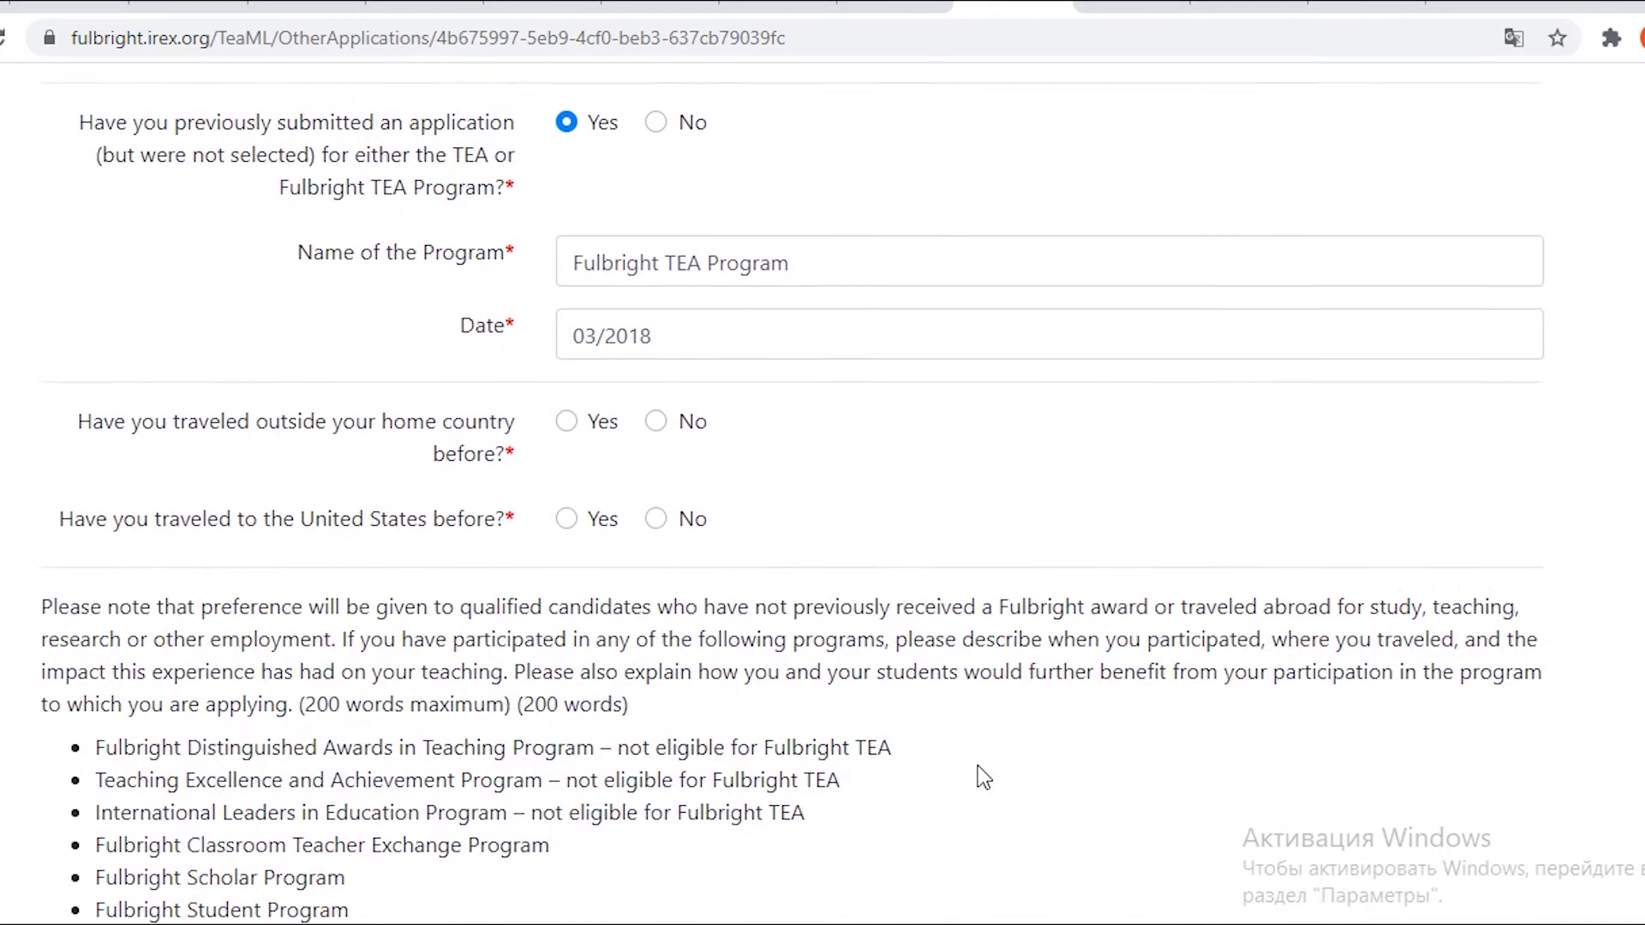
{"action": "left_click", "coordinate": [566, 322]}
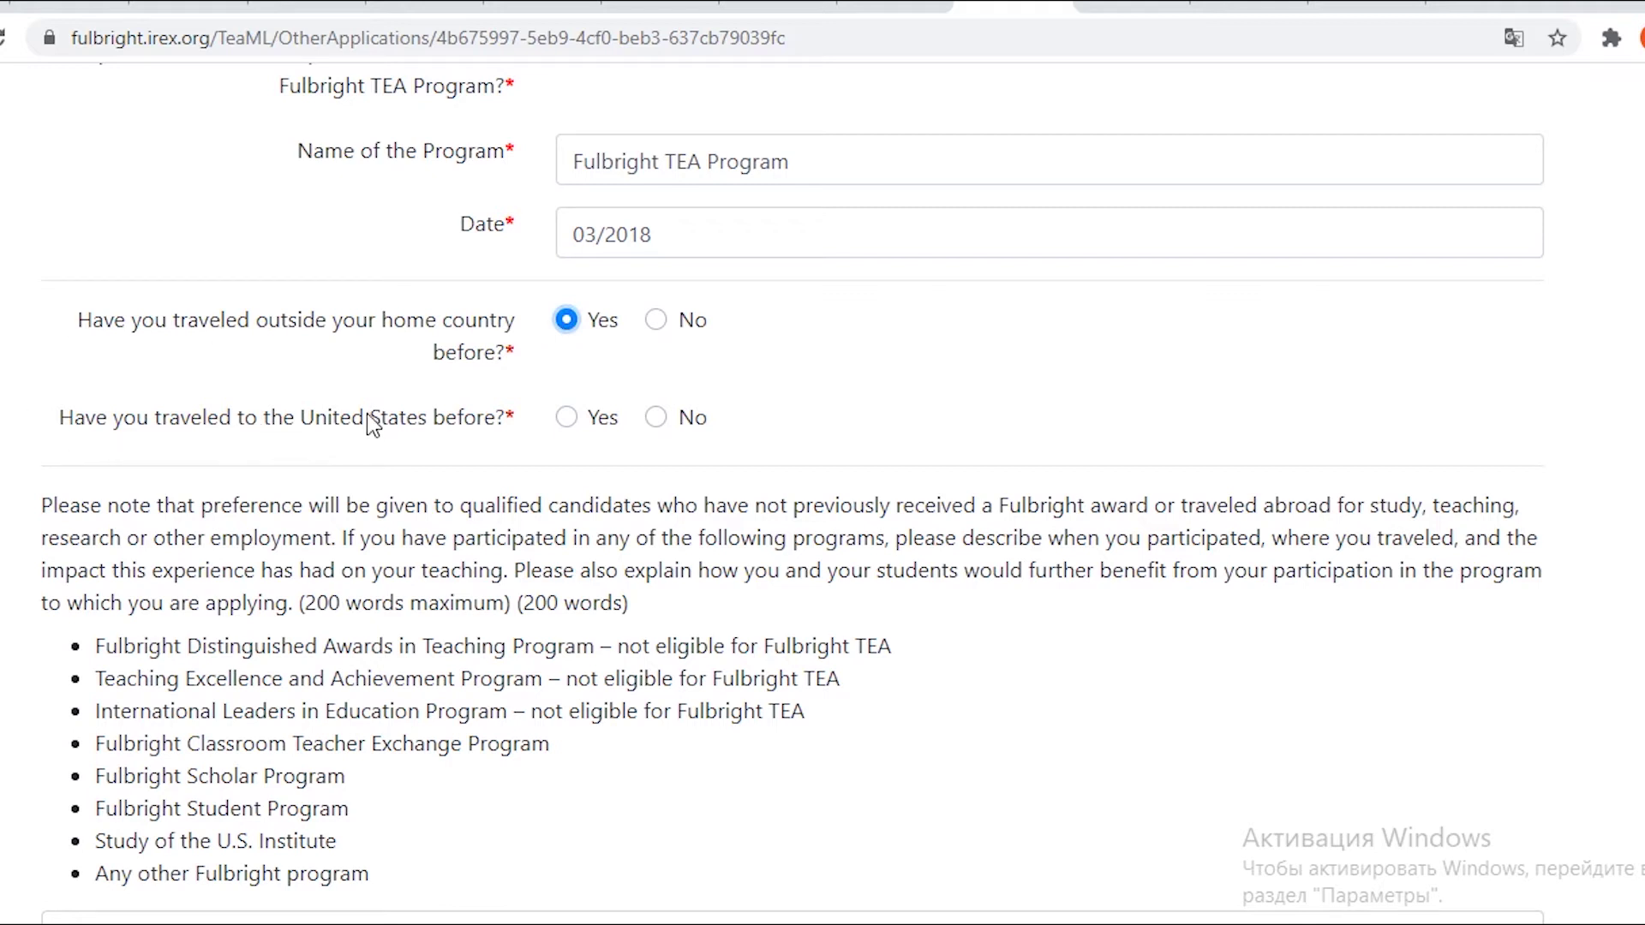
{"action": "left_click", "coordinate": [655, 417]}
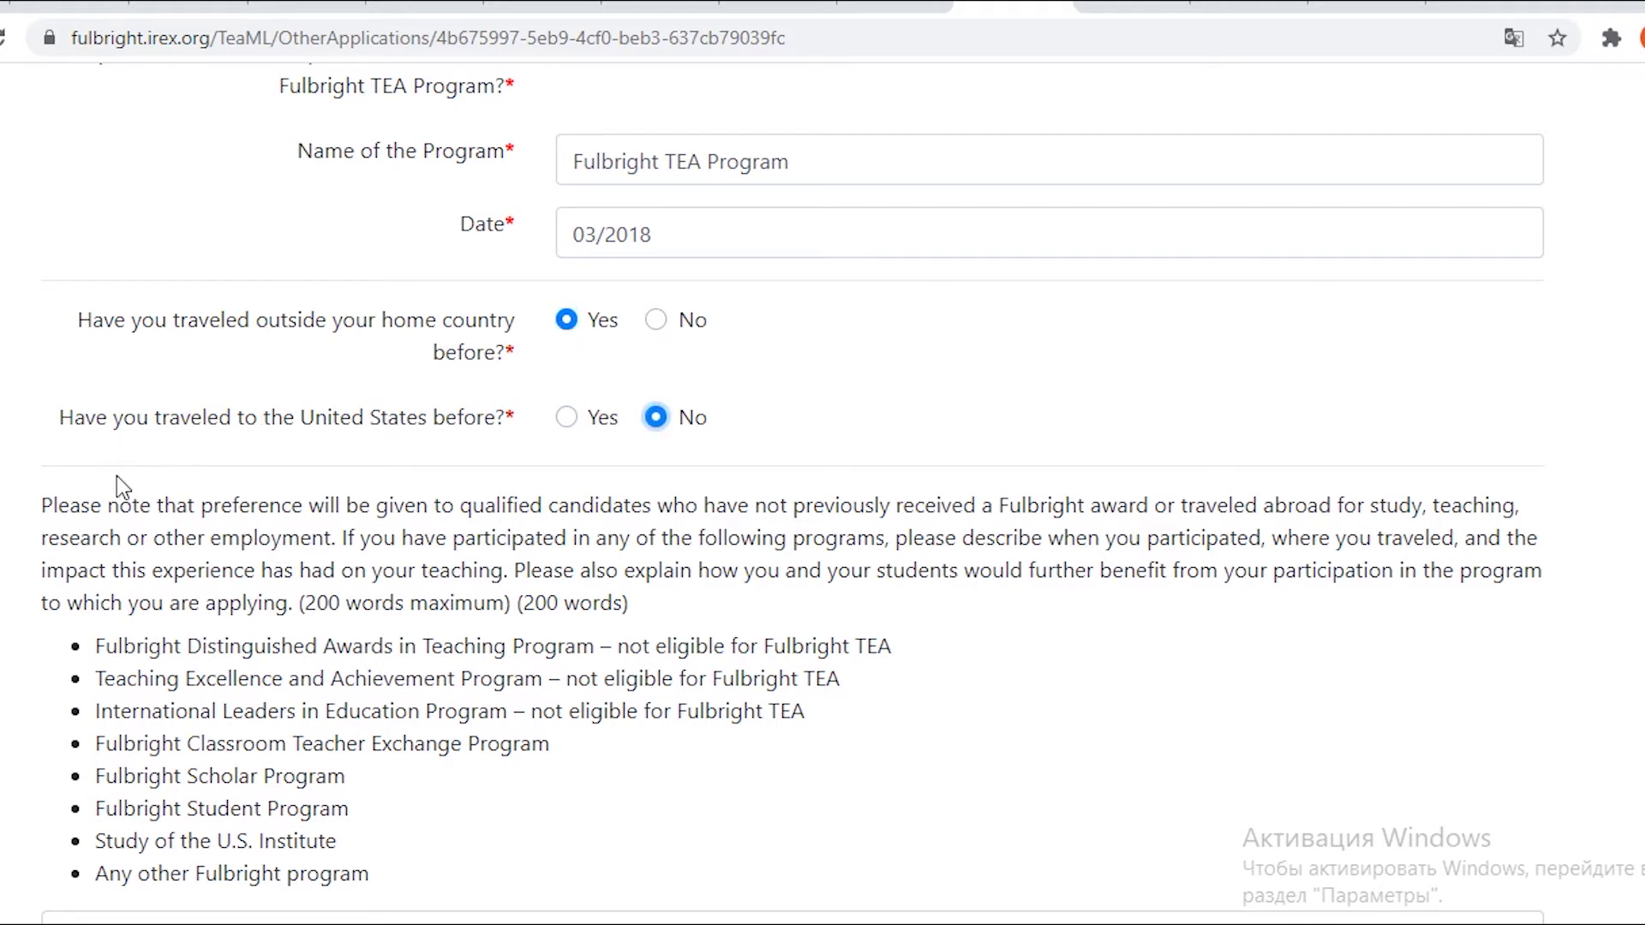
{"action": "scroll", "coordinate": [100, 523], "scroll_direction": "down", "scroll_amount": 2}
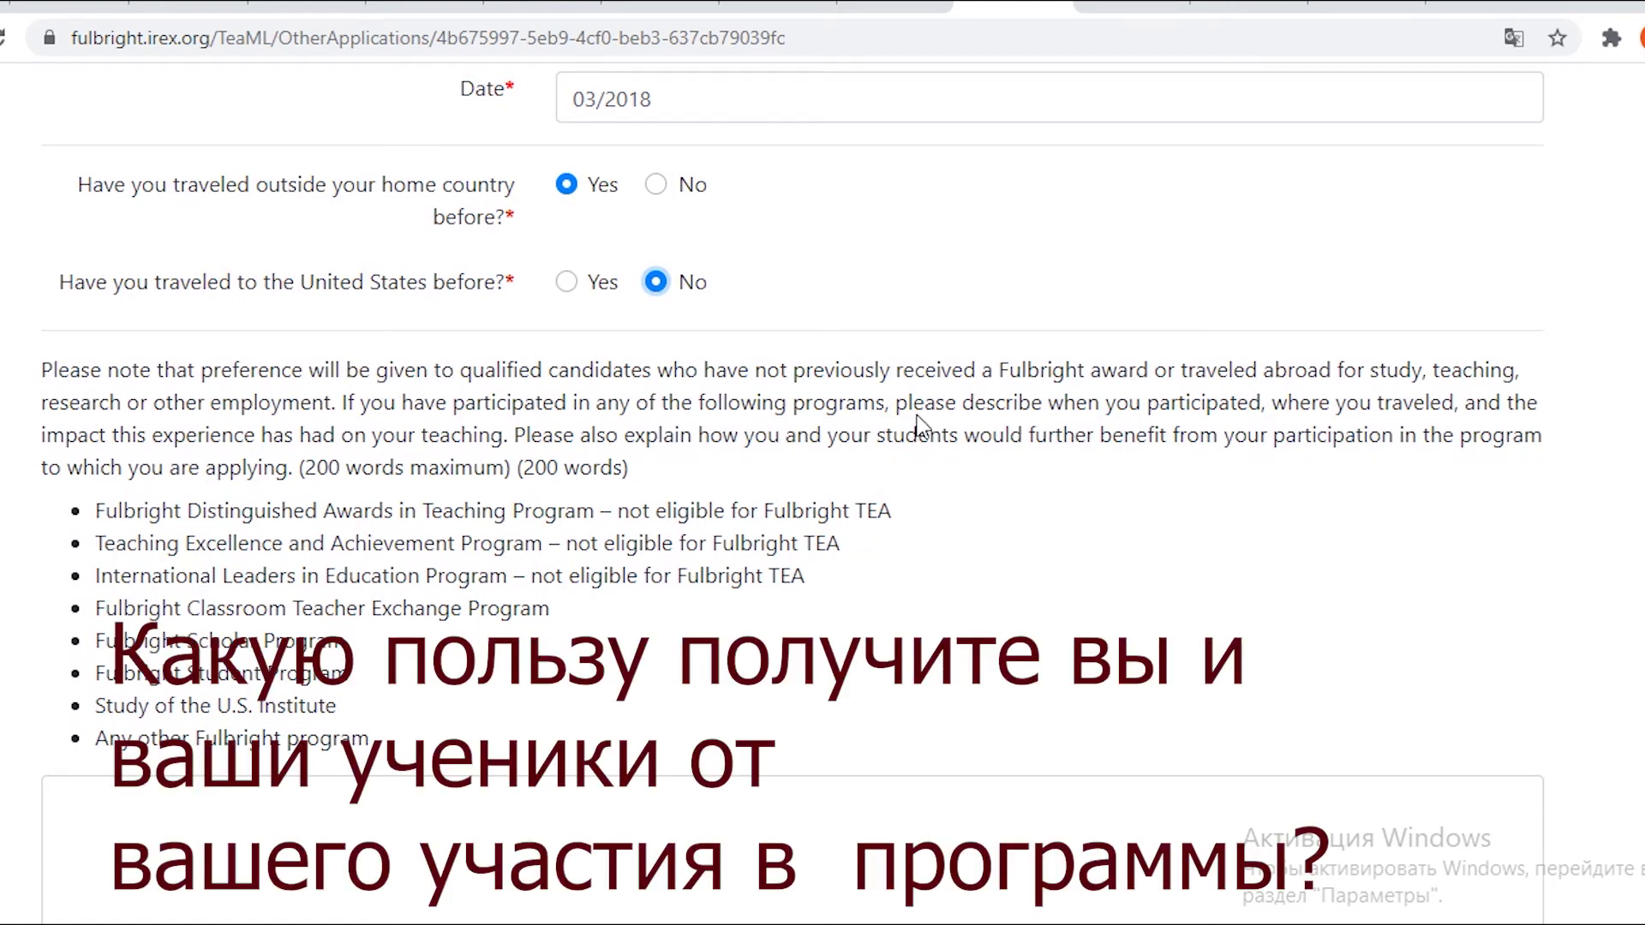
{"action": "scroll", "coordinate": [213, 470], "scroll_direction": "down", "scroll_amount": 8}
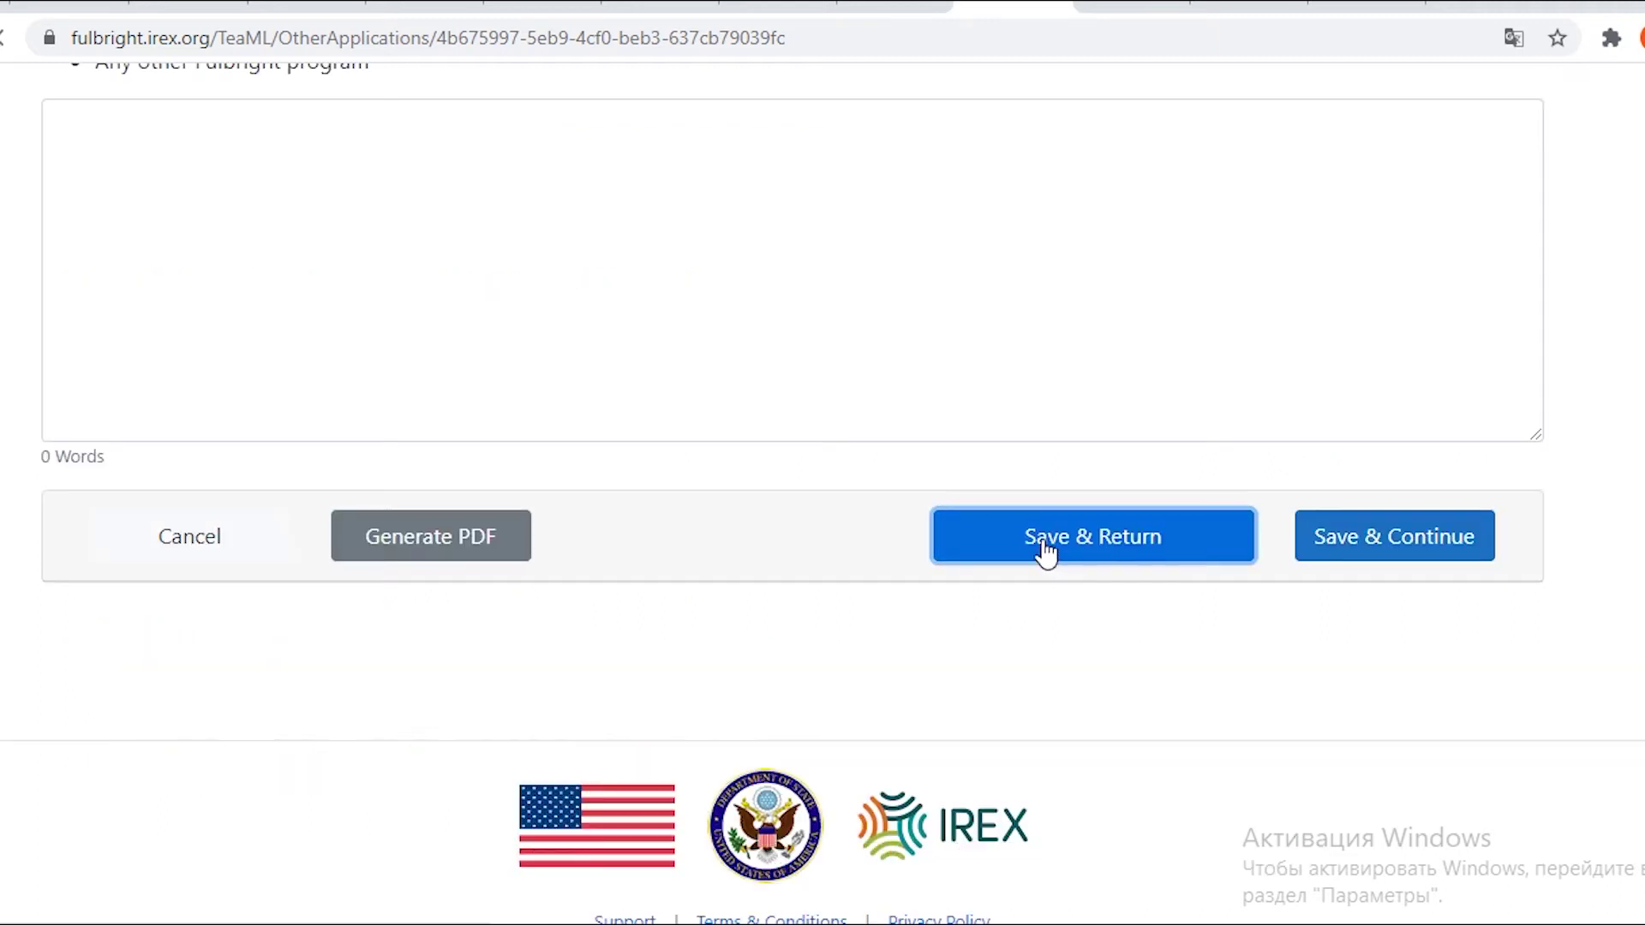
Save & Return from Background Considerations and scroll to its Completed status in the section list.
{"action": "left_click", "coordinate": [1045, 552]}
{"action": "scroll", "coordinate": [1006, 551], "scroll_direction": "down", "scroll_amount": 5}
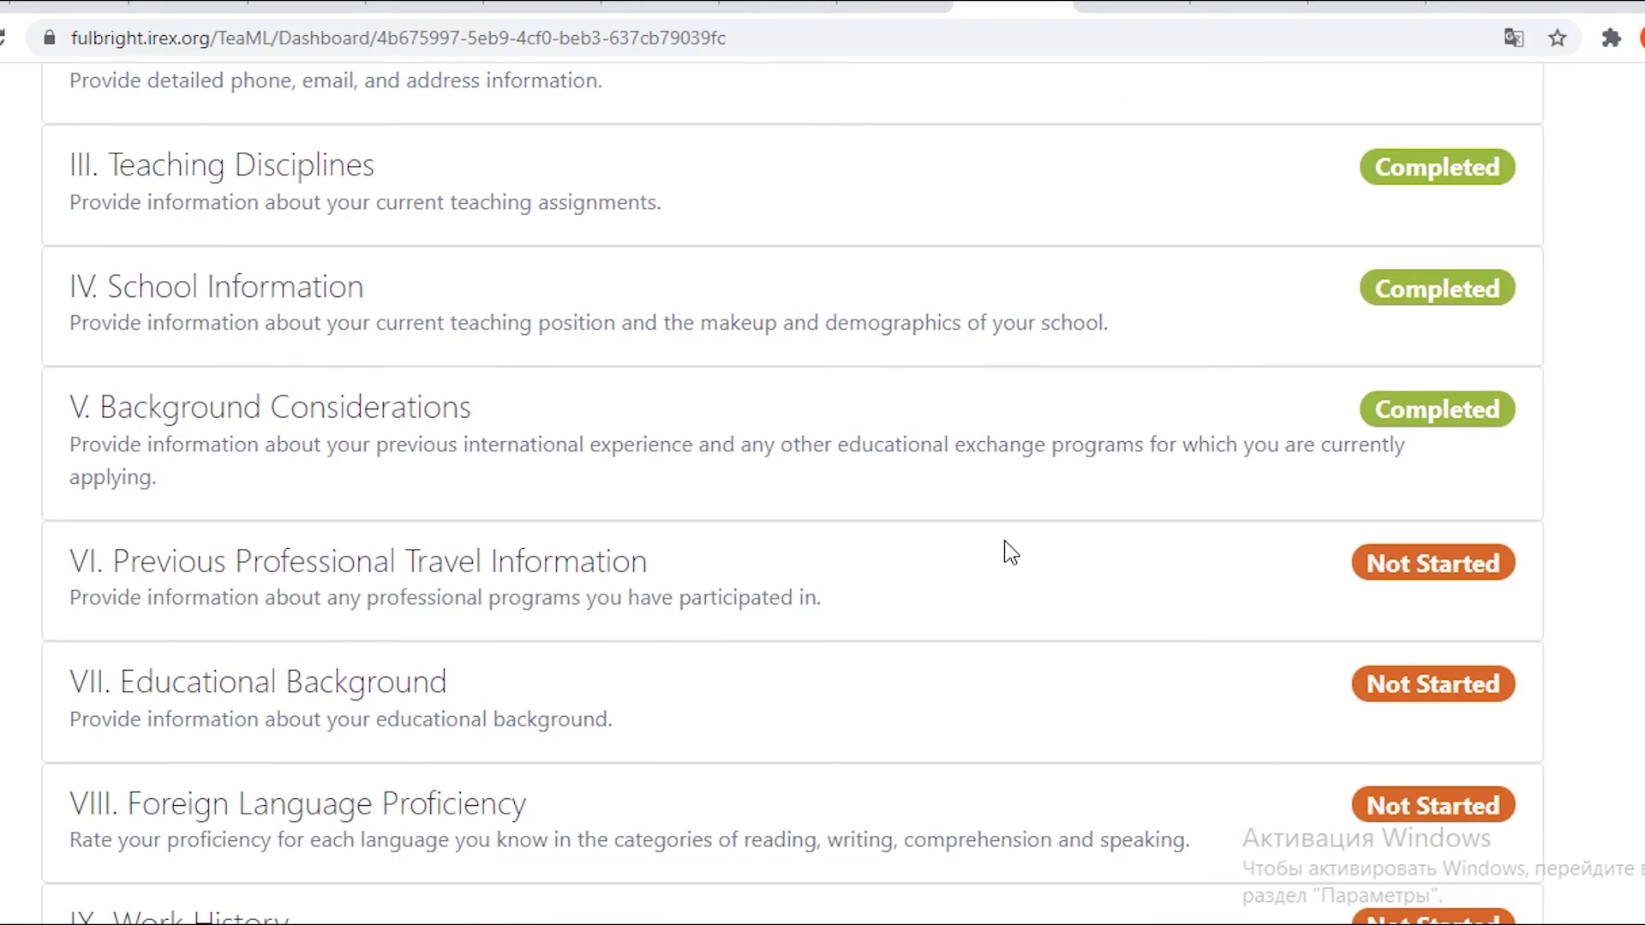
{"action": "scroll", "coordinate": [1009, 548], "scroll_direction": "down", "scroll_amount": 3}
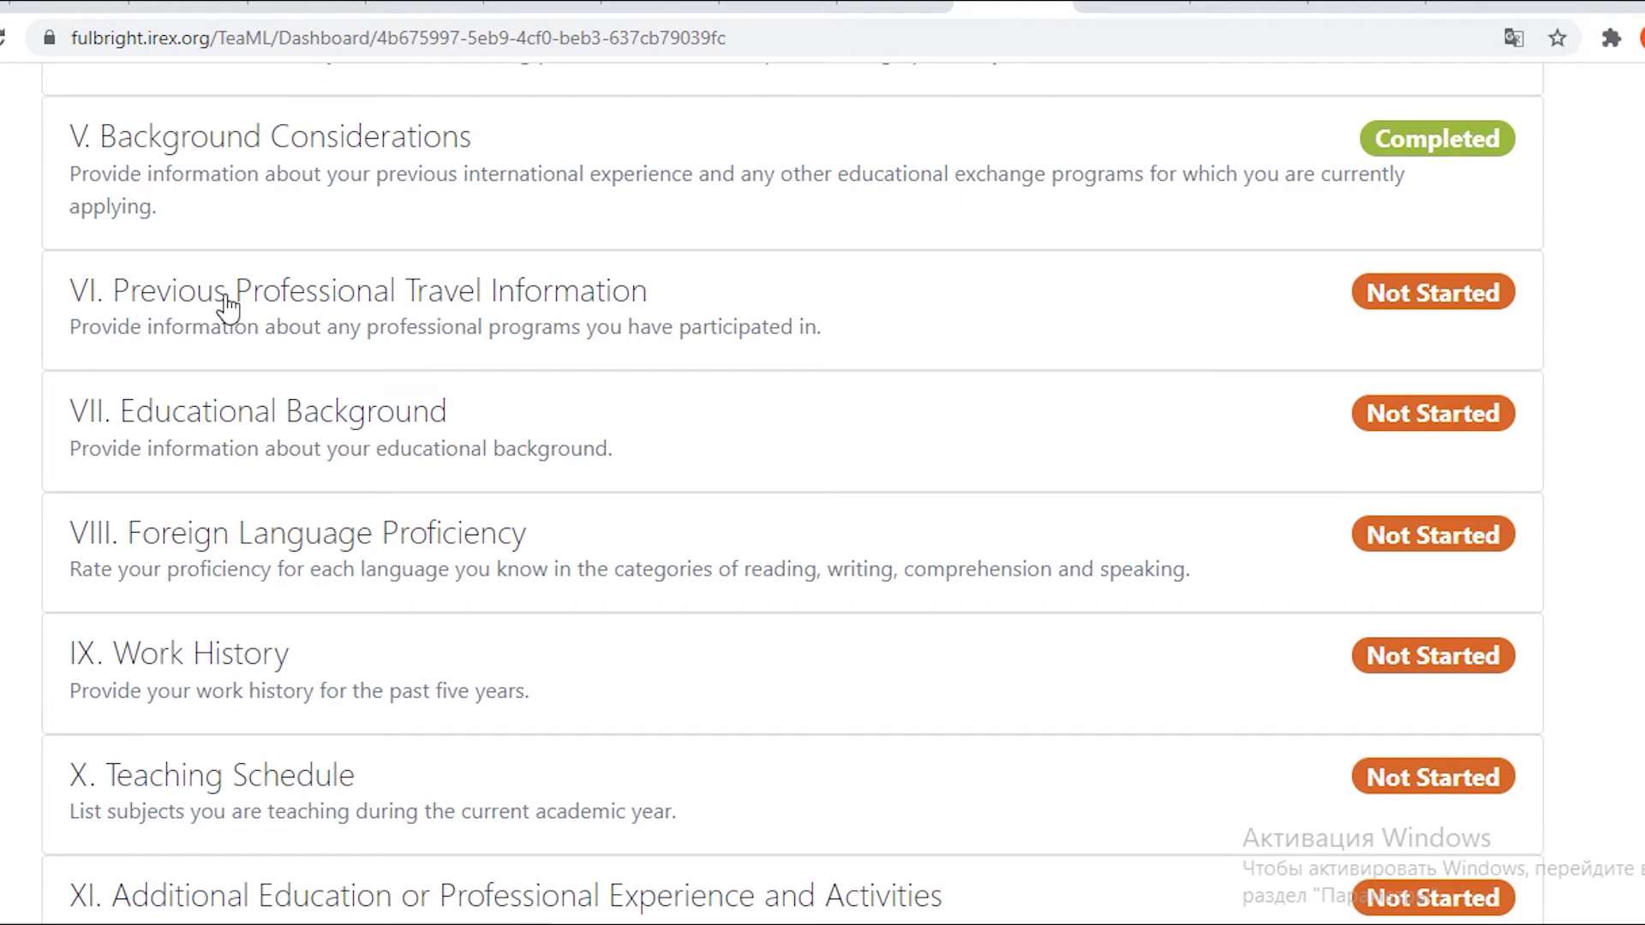
Open VI. Previous Professional Travel Information and save it with no trips entered.
{"action": "left_click", "coordinate": [797, 330]}
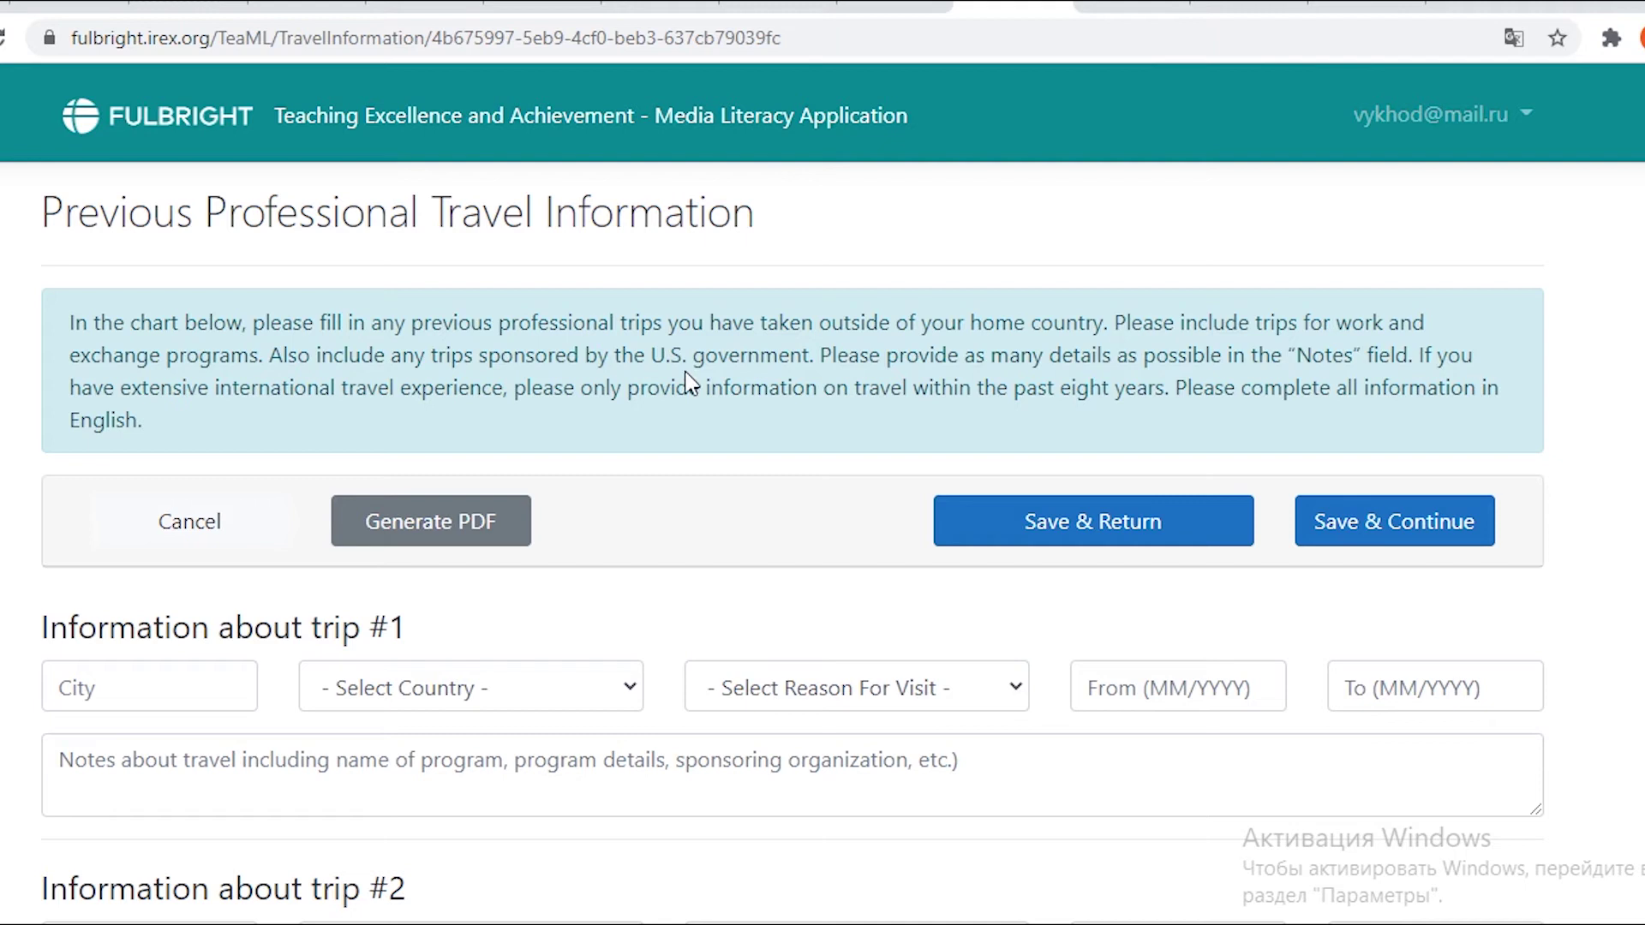
{"action": "scroll", "coordinate": [690, 385], "scroll_direction": "down", "scroll_amount": 1}
{"action": "scroll", "coordinate": [681, 385], "scroll_direction": "down", "scroll_amount": 13}
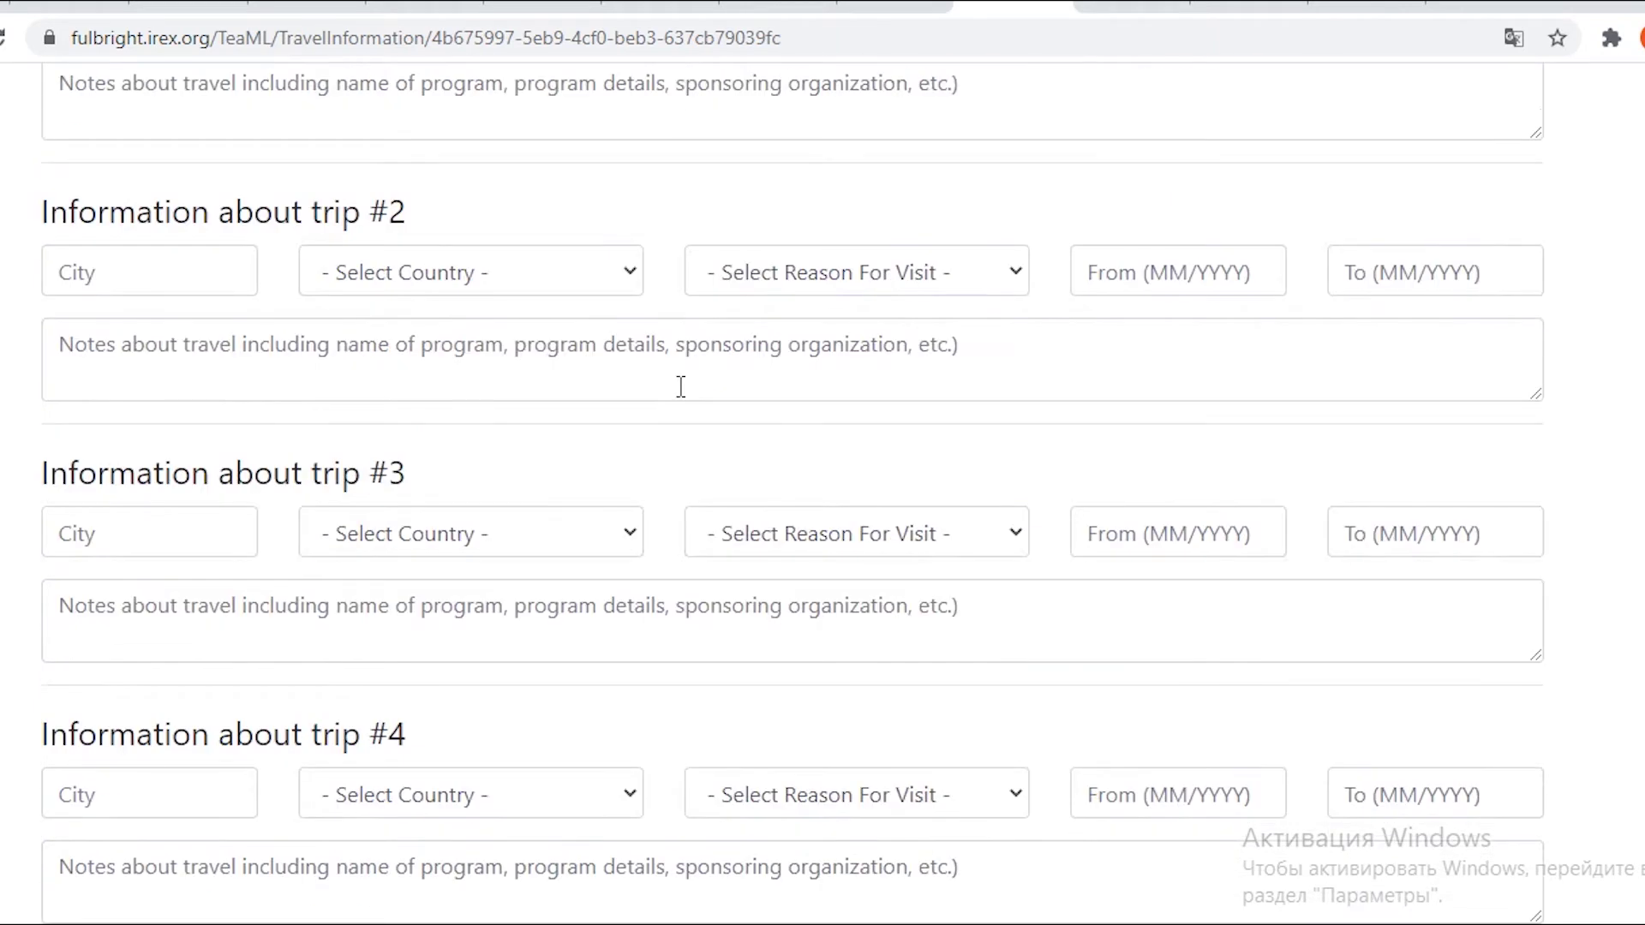
{"action": "scroll", "coordinate": [682, 391], "scroll_direction": "down", "scroll_amount": 4}
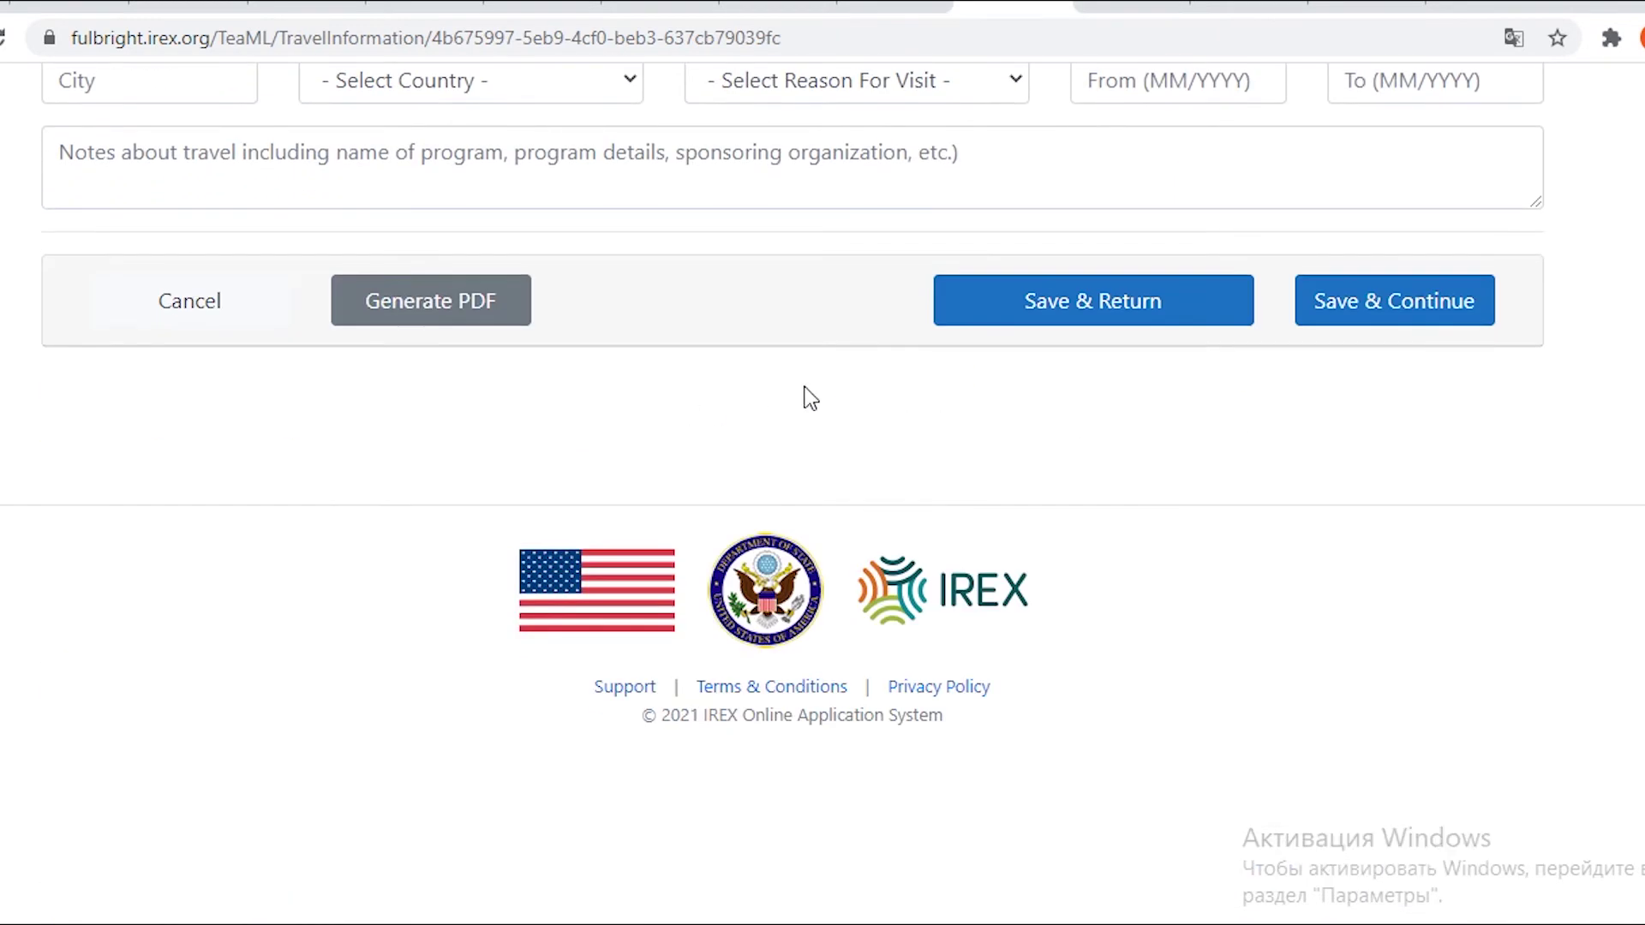
{"action": "scroll", "coordinate": [804, 396], "scroll_direction": "up", "scroll_amount": 15}
{"action": "scroll", "coordinate": [893, 484], "scroll_direction": "up", "scroll_amount": 3}
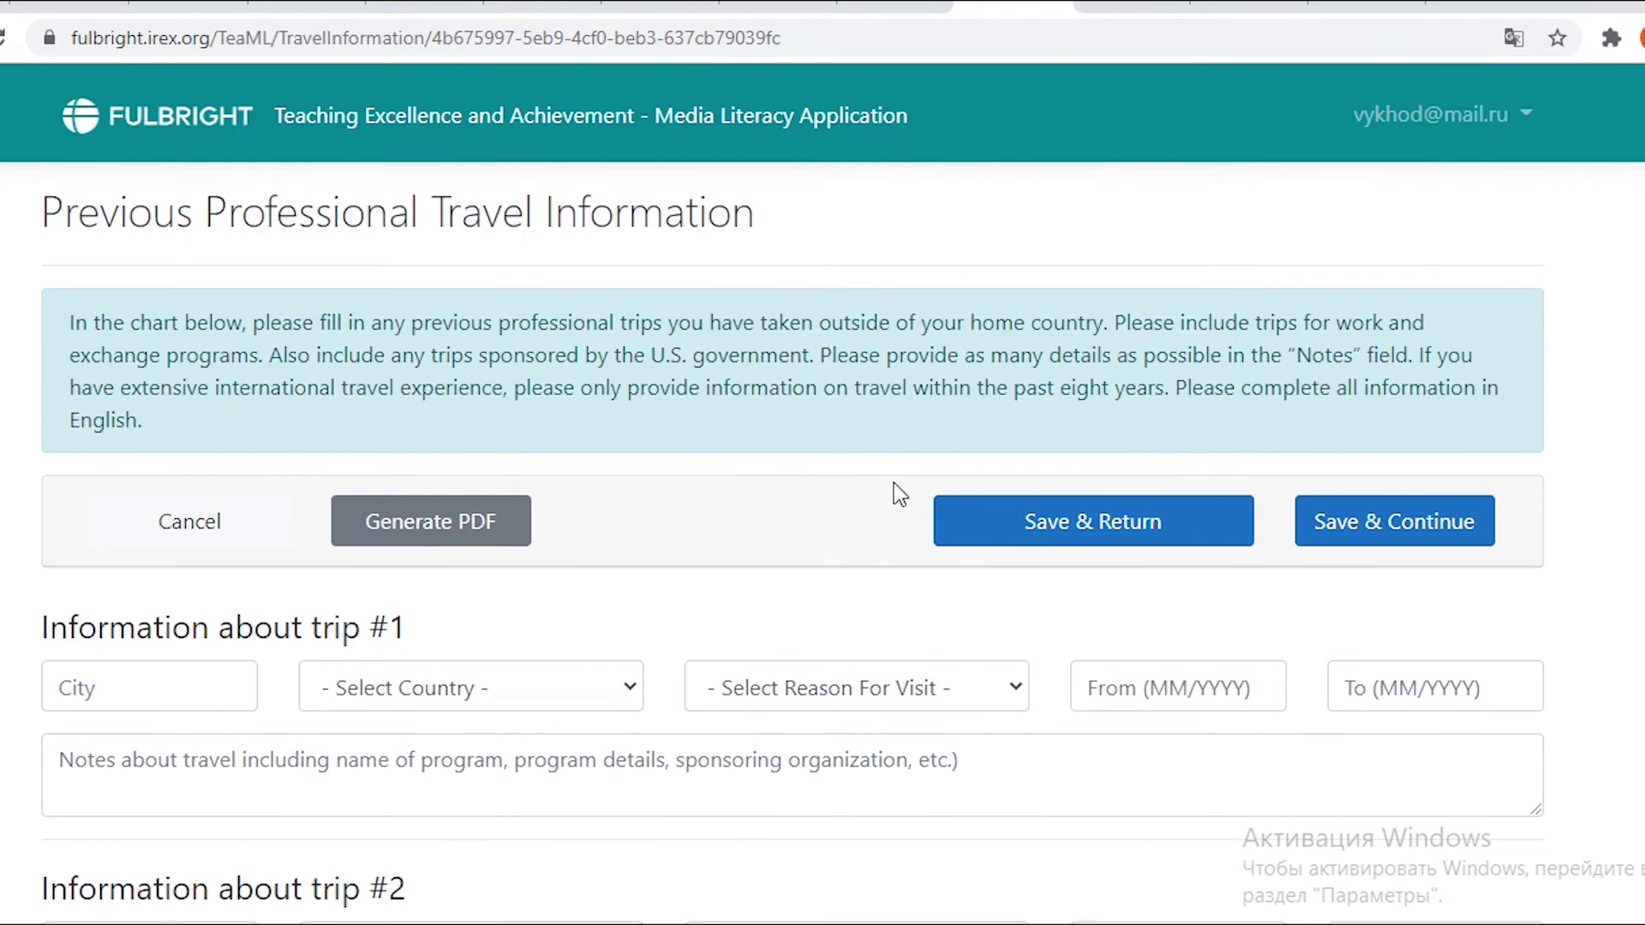
{"action": "scroll", "coordinate": [896, 486], "scroll_direction": "down", "scroll_amount": 20}
{"action": "left_click", "coordinate": [1118, 249]}
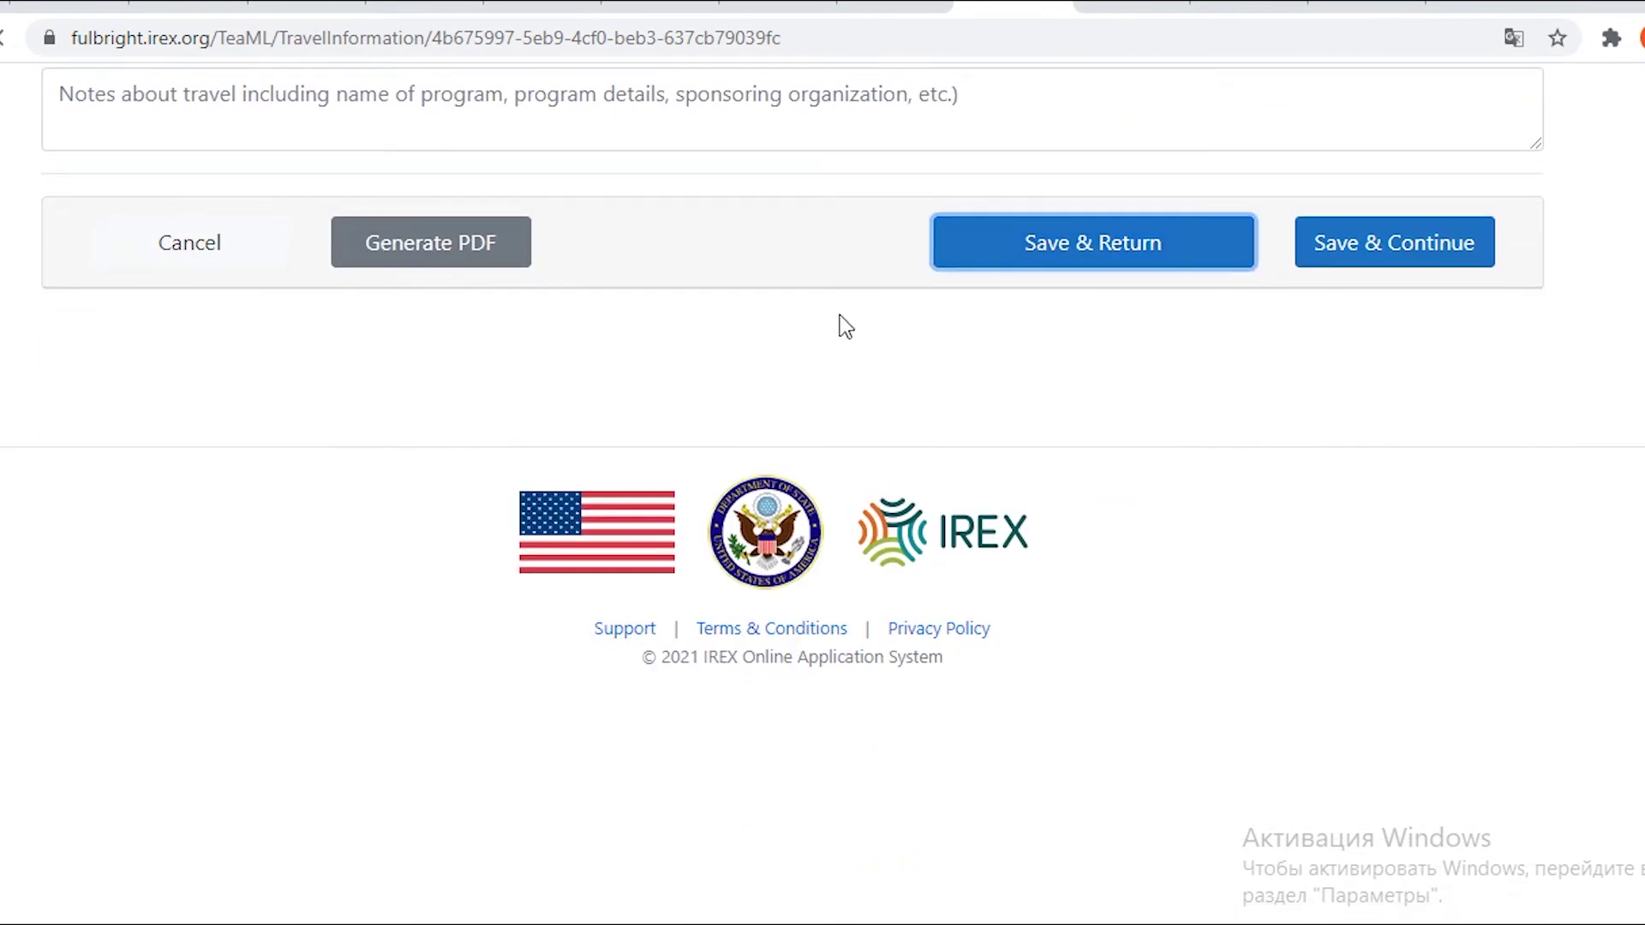
{"action": "scroll", "coordinate": [857, 351], "scroll_direction": "down", "scroll_amount": 8}
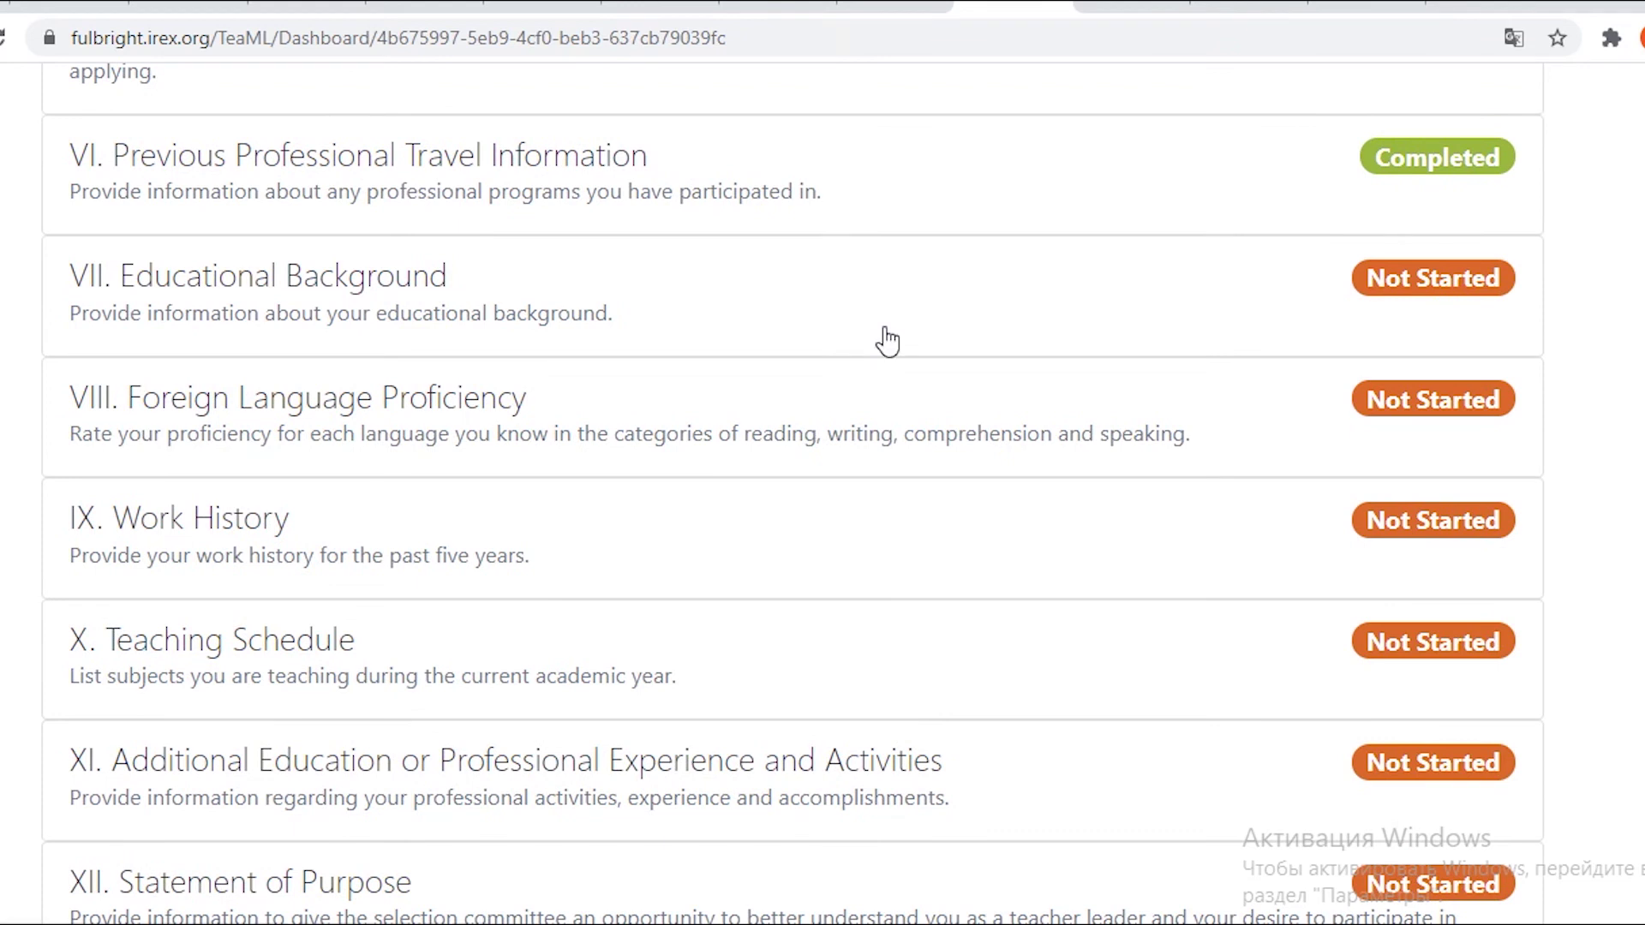
Open VII. Educational Background and translate its heading text.
{"action": "left_click", "coordinate": [1392, 287]}
{"action": "scroll", "coordinate": [429, 356], "scroll_direction": "down", "scroll_amount": 3}
{"action": "scroll", "coordinate": [431, 358], "scroll_direction": "up", "scroll_amount": 3}
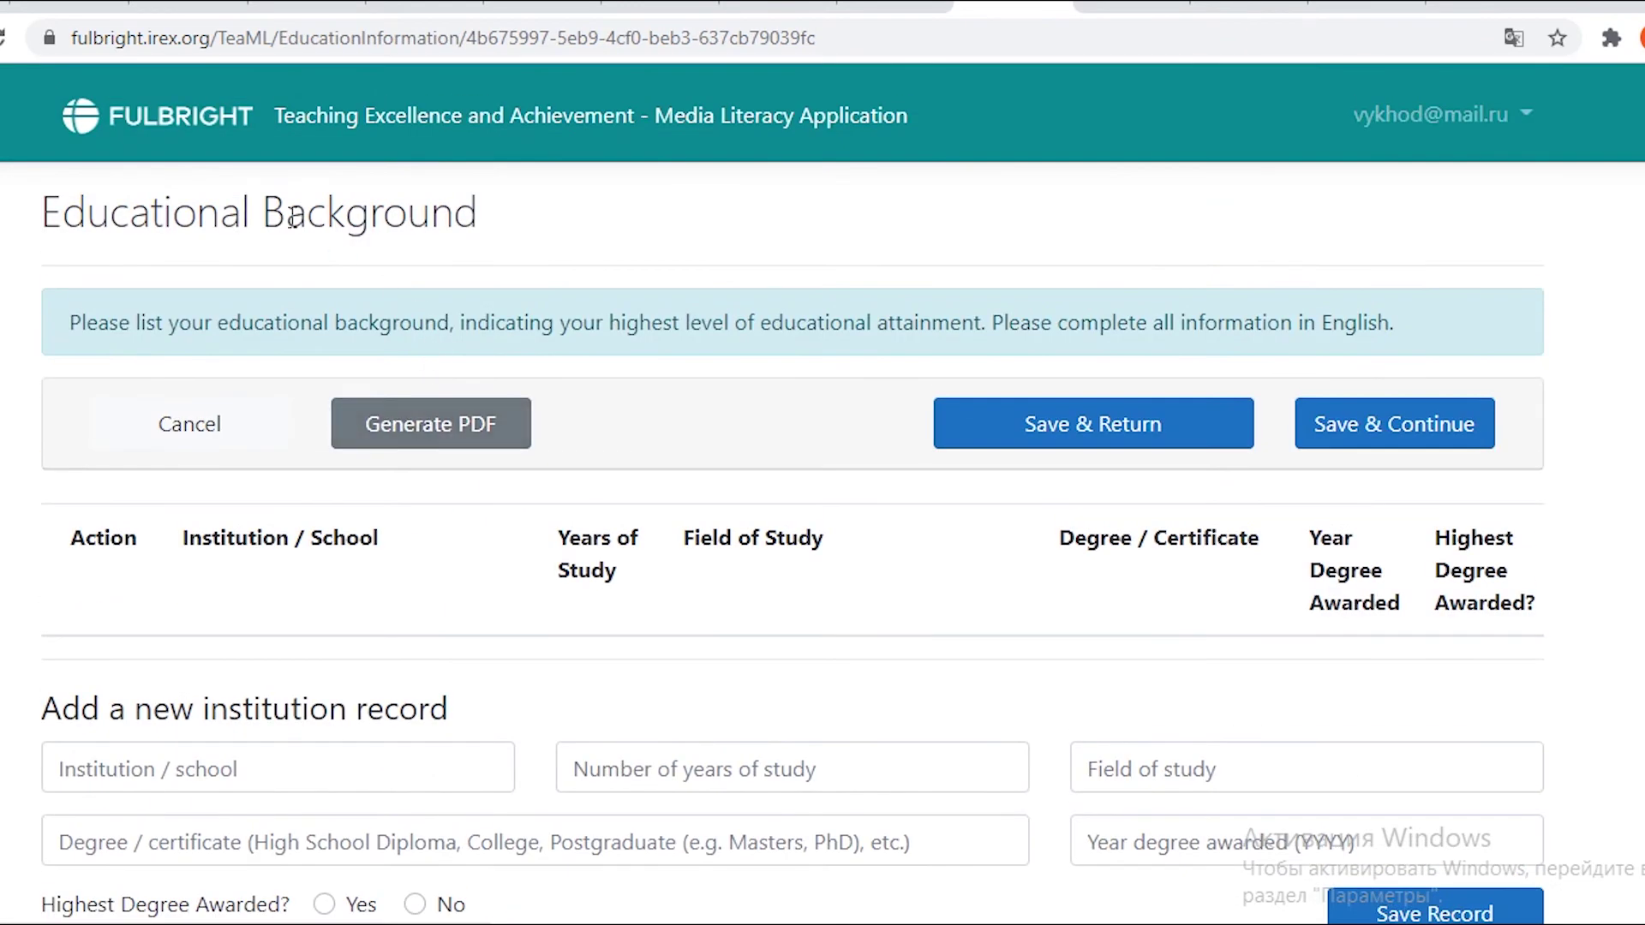
{"action": "scroll", "coordinate": [214, 228], "scroll_direction": "down", "scroll_amount": 3}
{"action": "scroll", "coordinate": [214, 227], "scroll_direction": "up", "scroll_amount": 3}
{"action": "left_click_drag", "start_coordinate": [18, 231], "coordinate": [272, 225]}
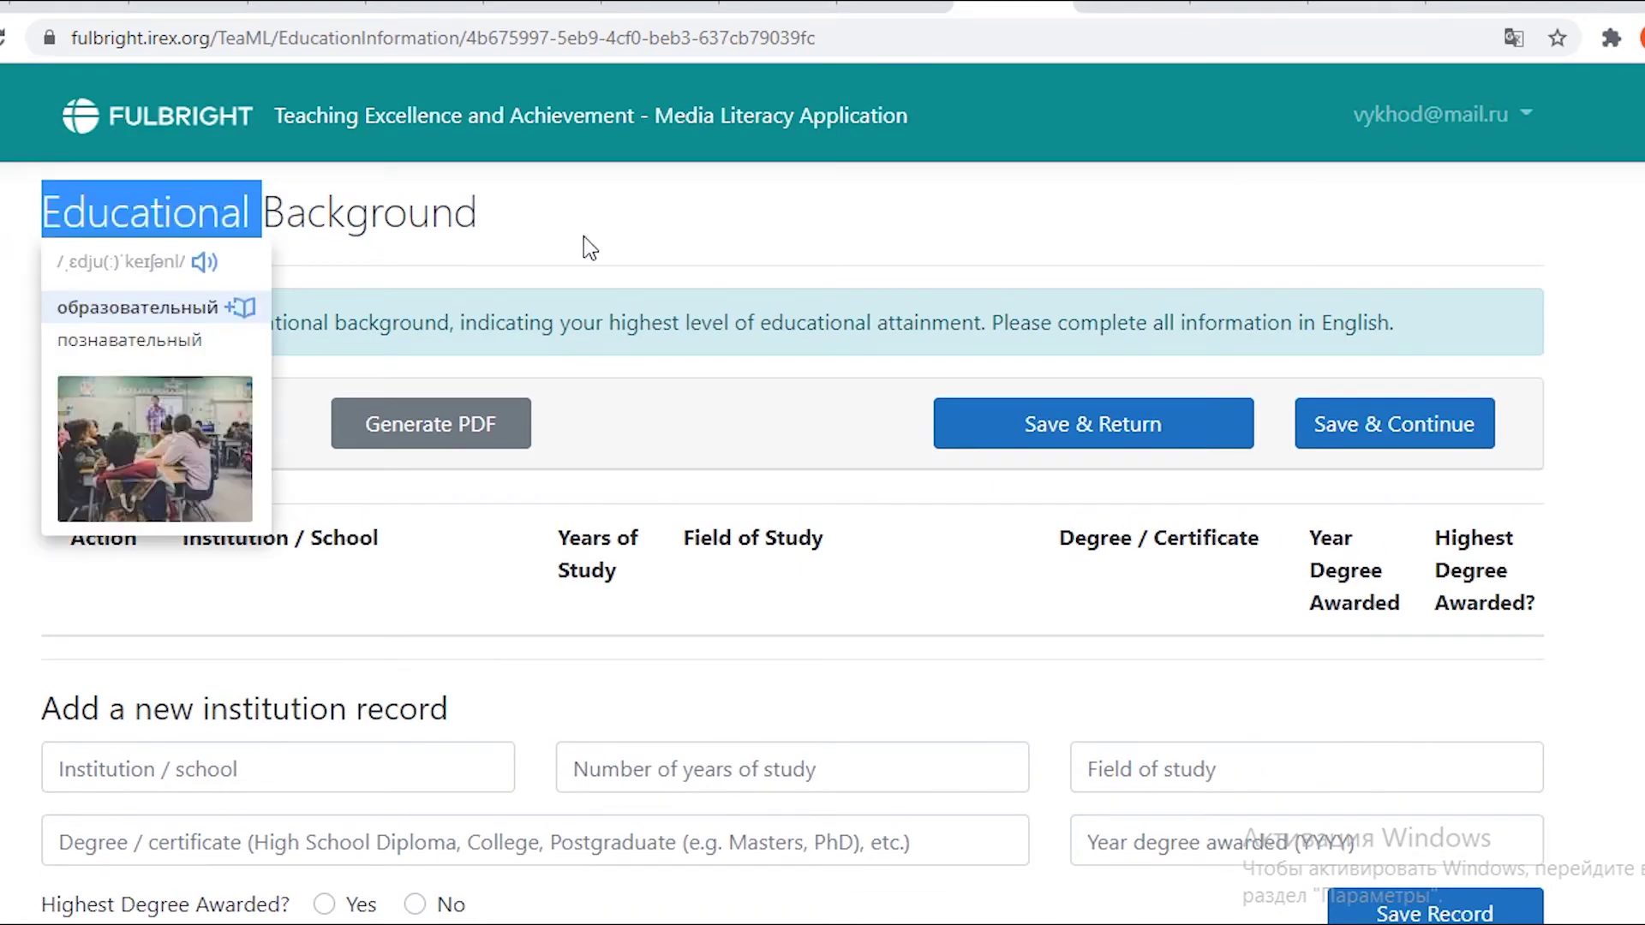
{"action": "left_click", "coordinate": [512, 229]}
{"action": "left_click_drag", "start_coordinate": [511, 228], "coordinate": [4, 229]}
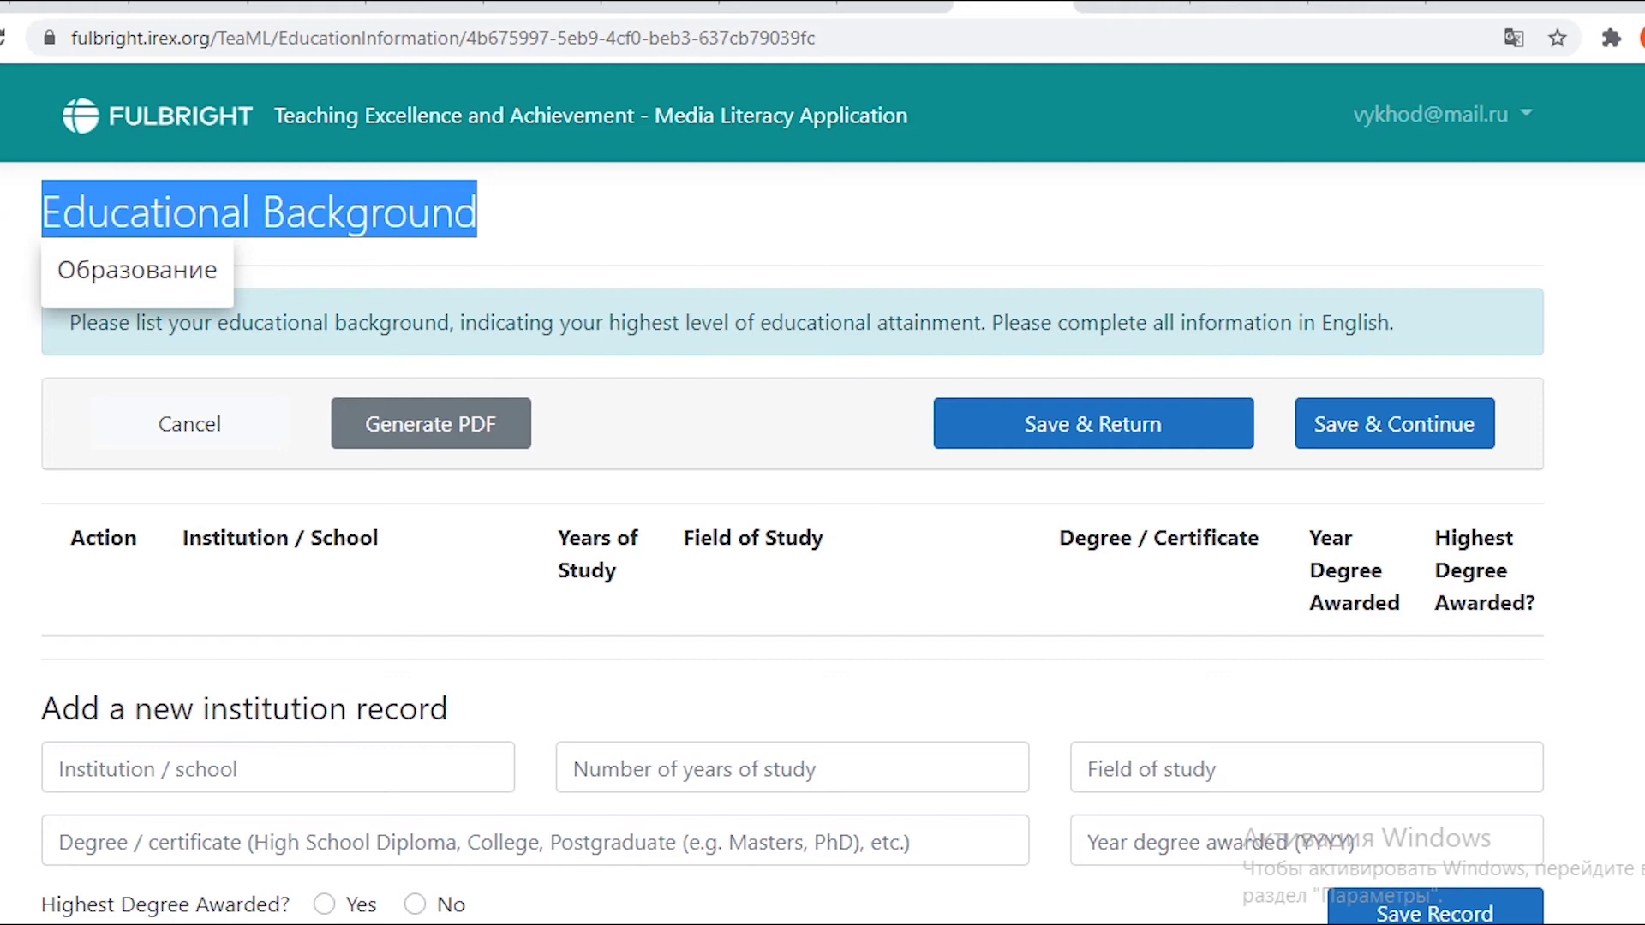
{"action": "left_click", "coordinate": [3, 229]}
{"action": "scroll", "coordinate": [5, 283], "scroll_direction": "down", "scroll_amount": 3}
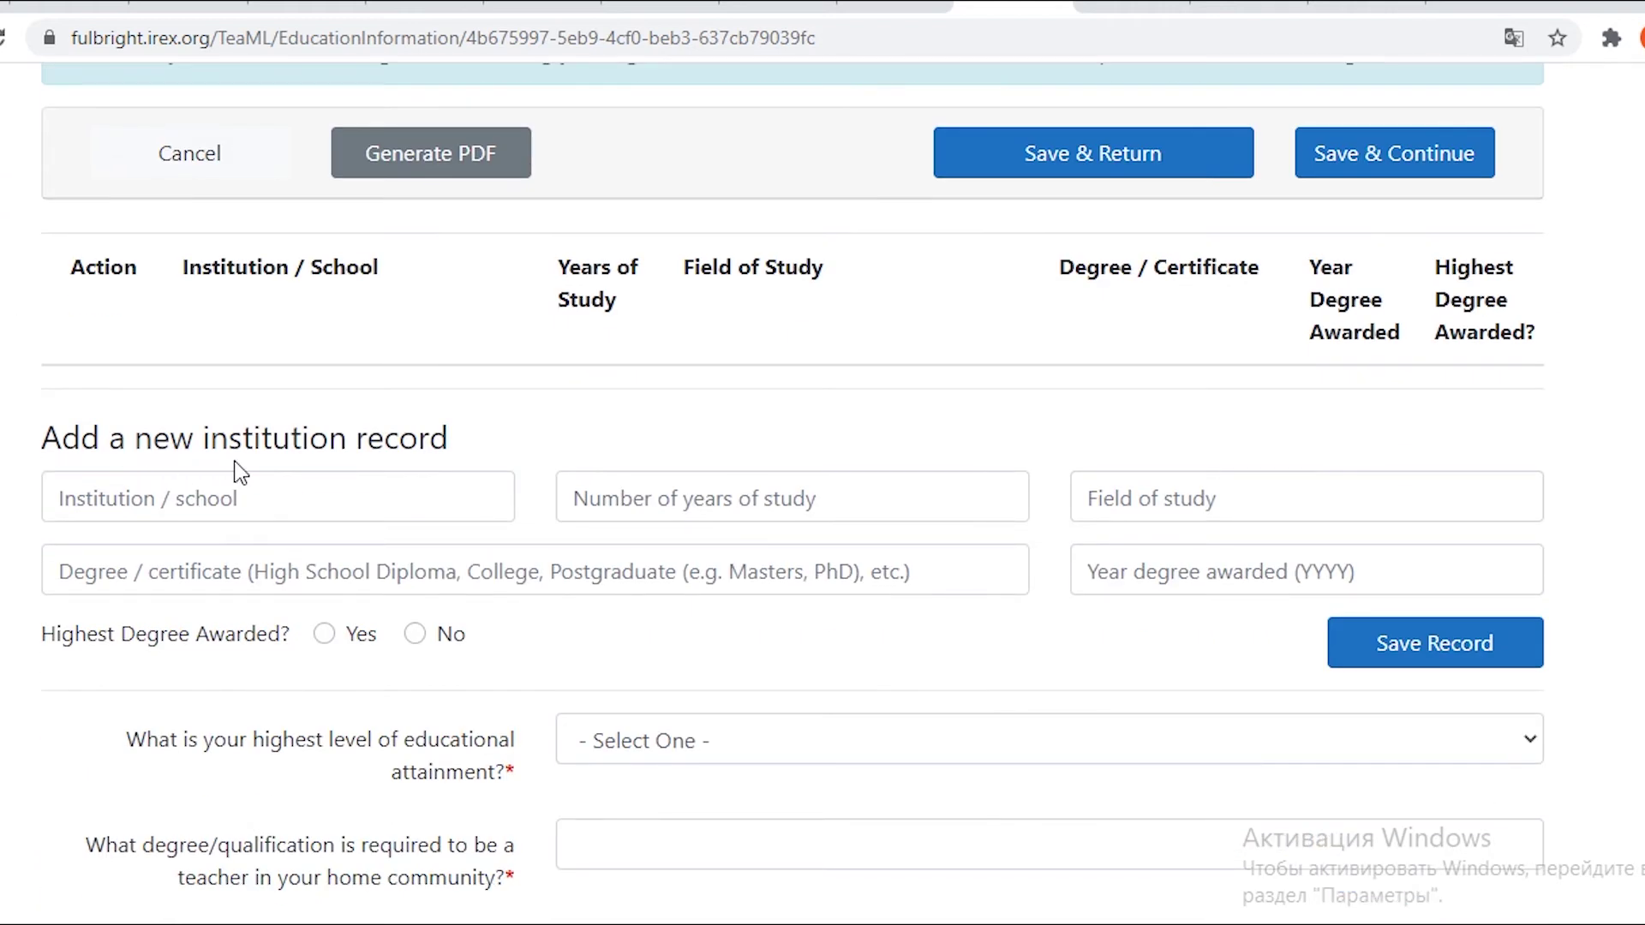
{"action": "scroll", "coordinate": [293, 474], "scroll_direction": "down", "scroll_amount": 2}
Enter East Kazakhstan State University, 4 years of study, and Education as the field of study.
{"action": "left_click", "coordinate": [268, 353]}
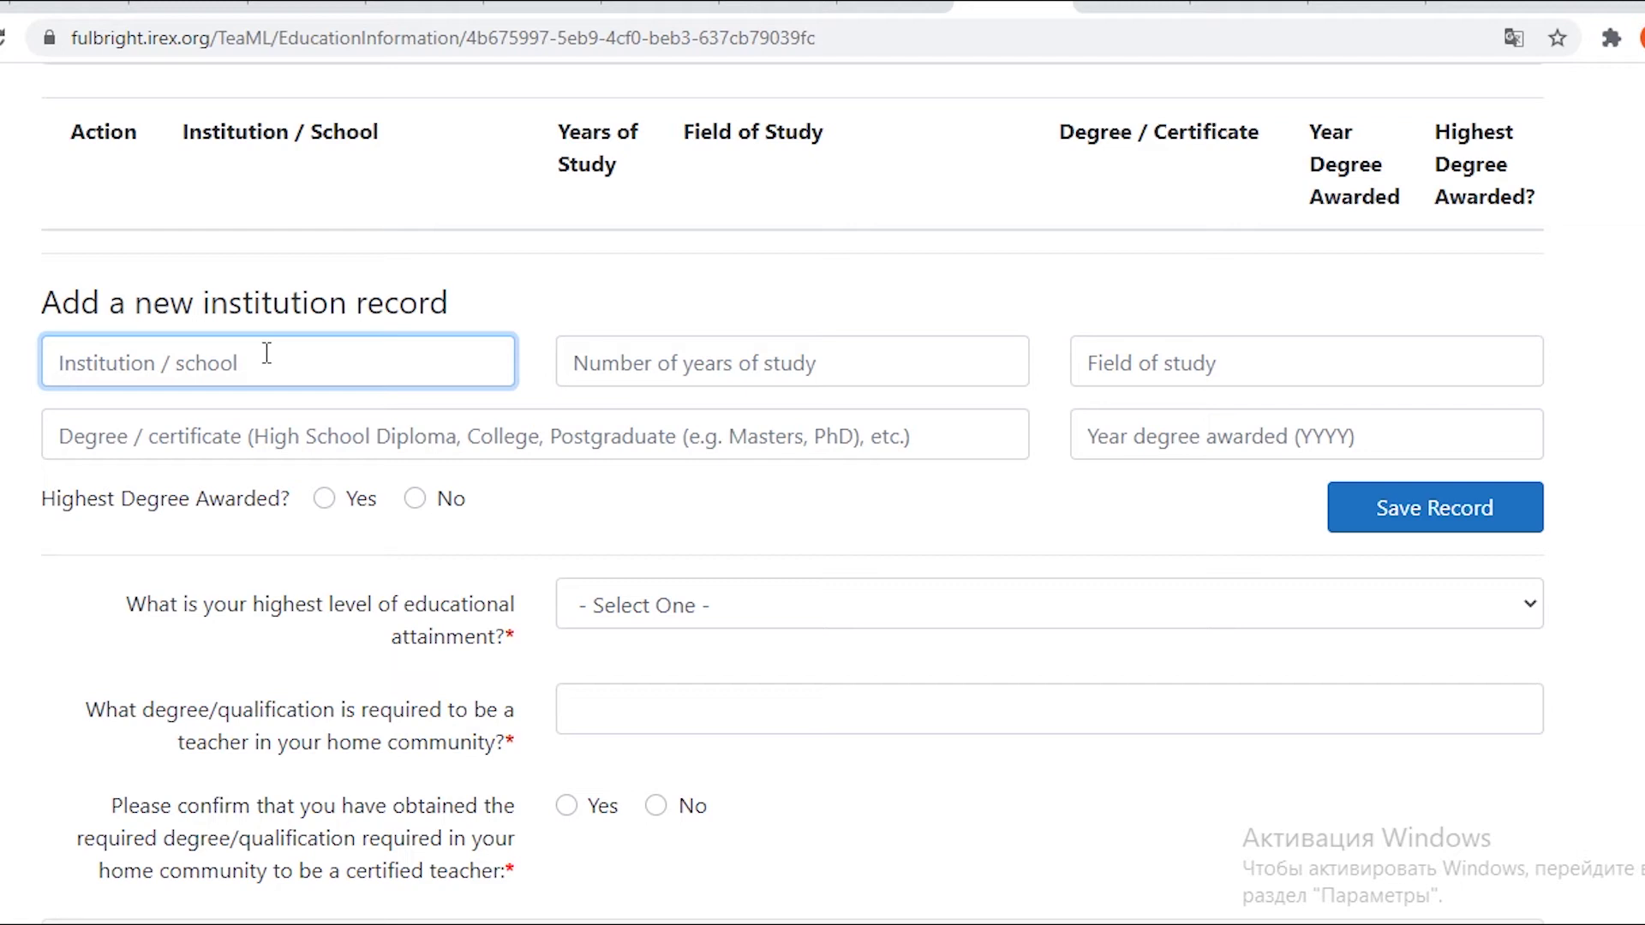
{"action": "type", "text": "East K"}
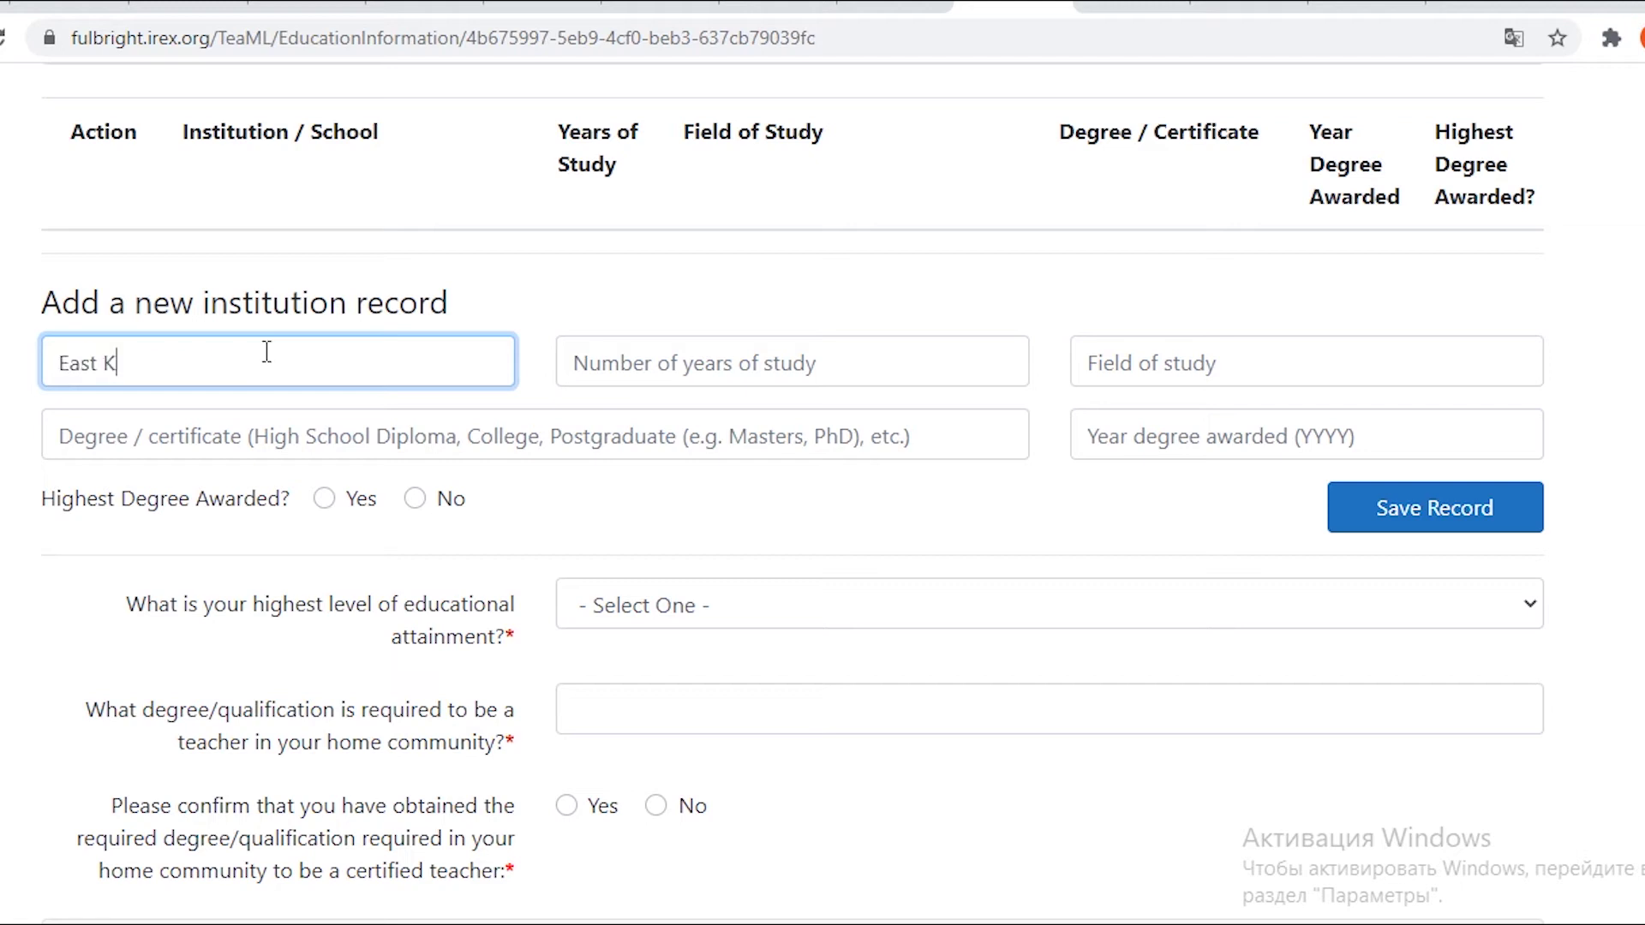
{"action": "type", "text": "azakhstan Stat"}
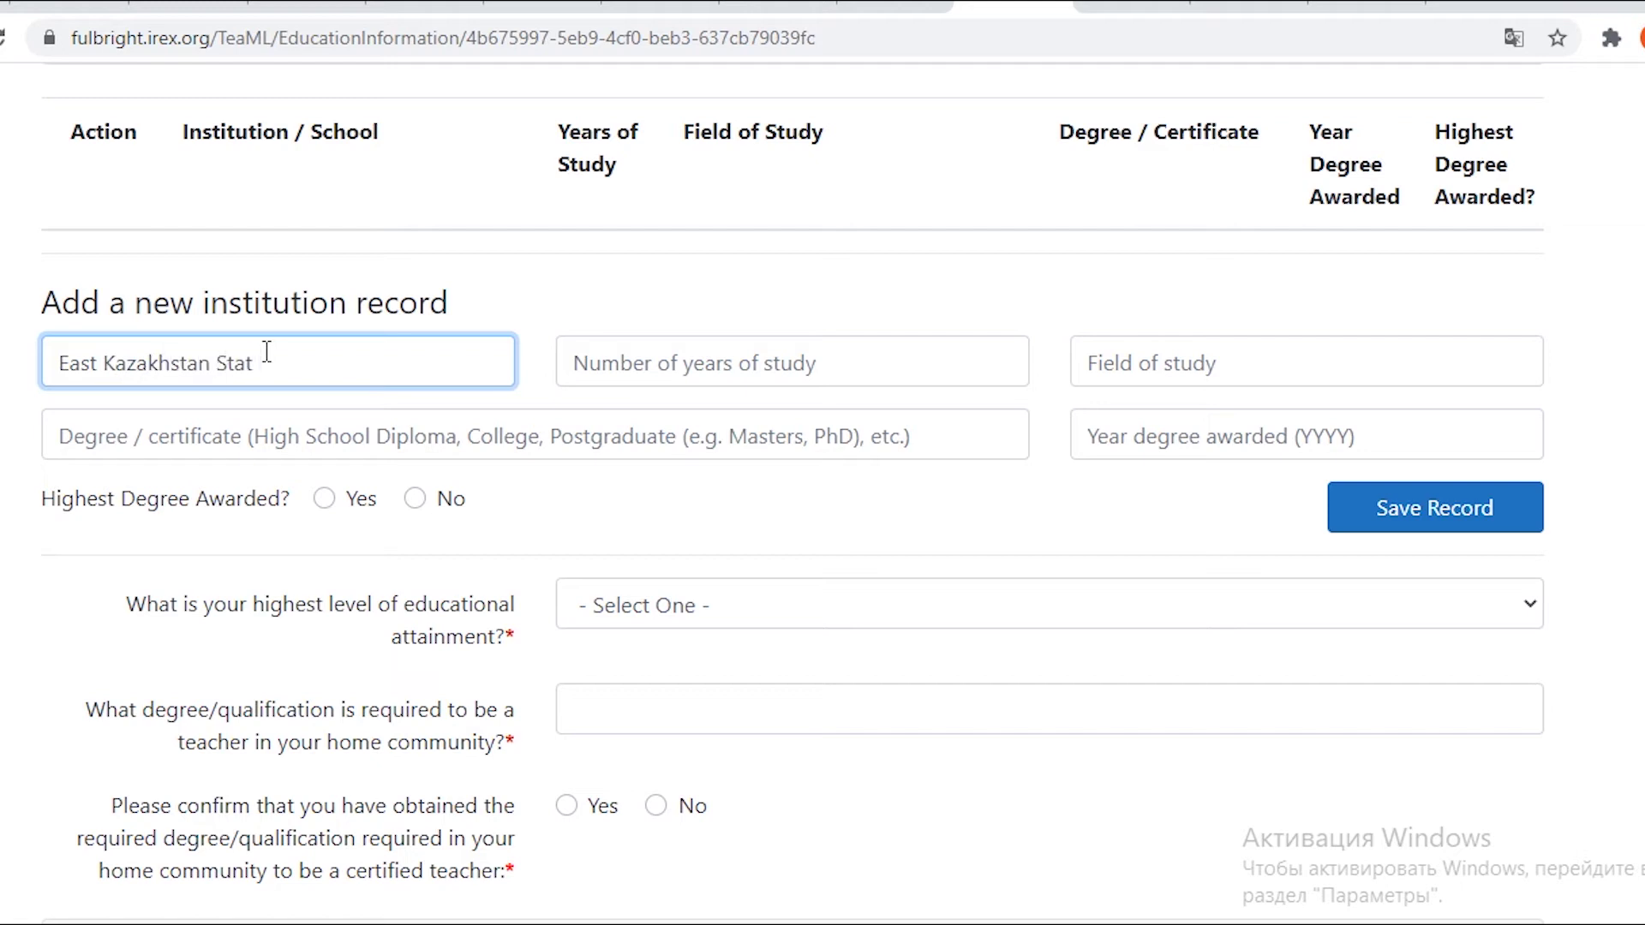
{"action": "type", "text": "e University"}
{"action": "left_click", "coordinate": [584, 356]}
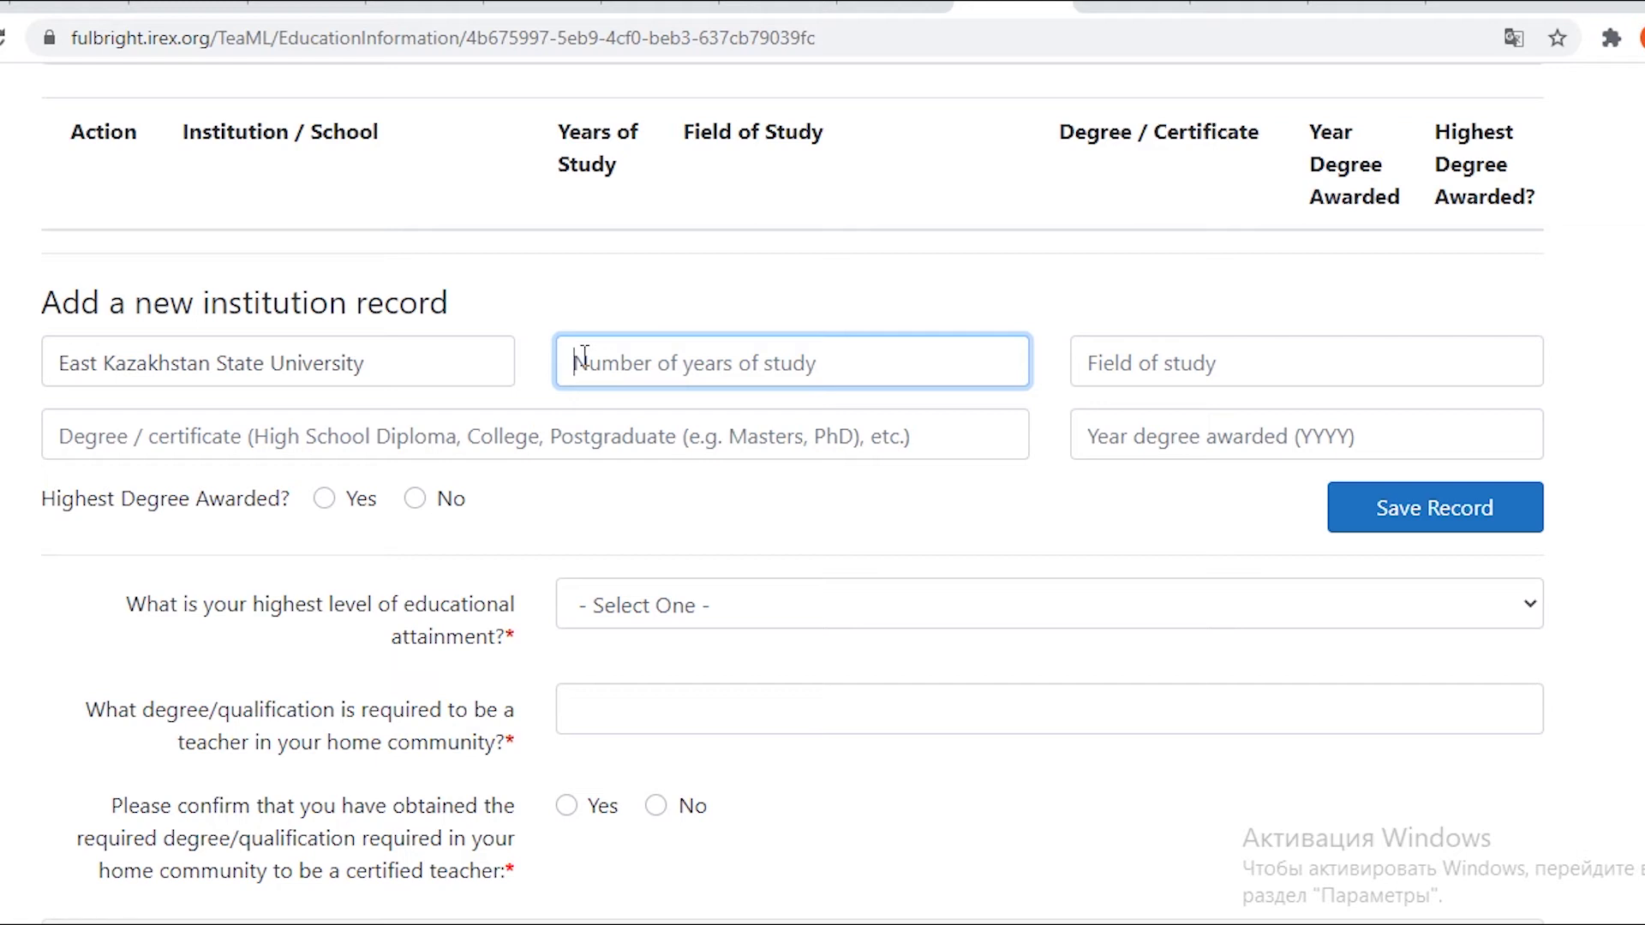
{"action": "type", "text": "4"}
{"action": "left_click", "coordinate": [1256, 364]}
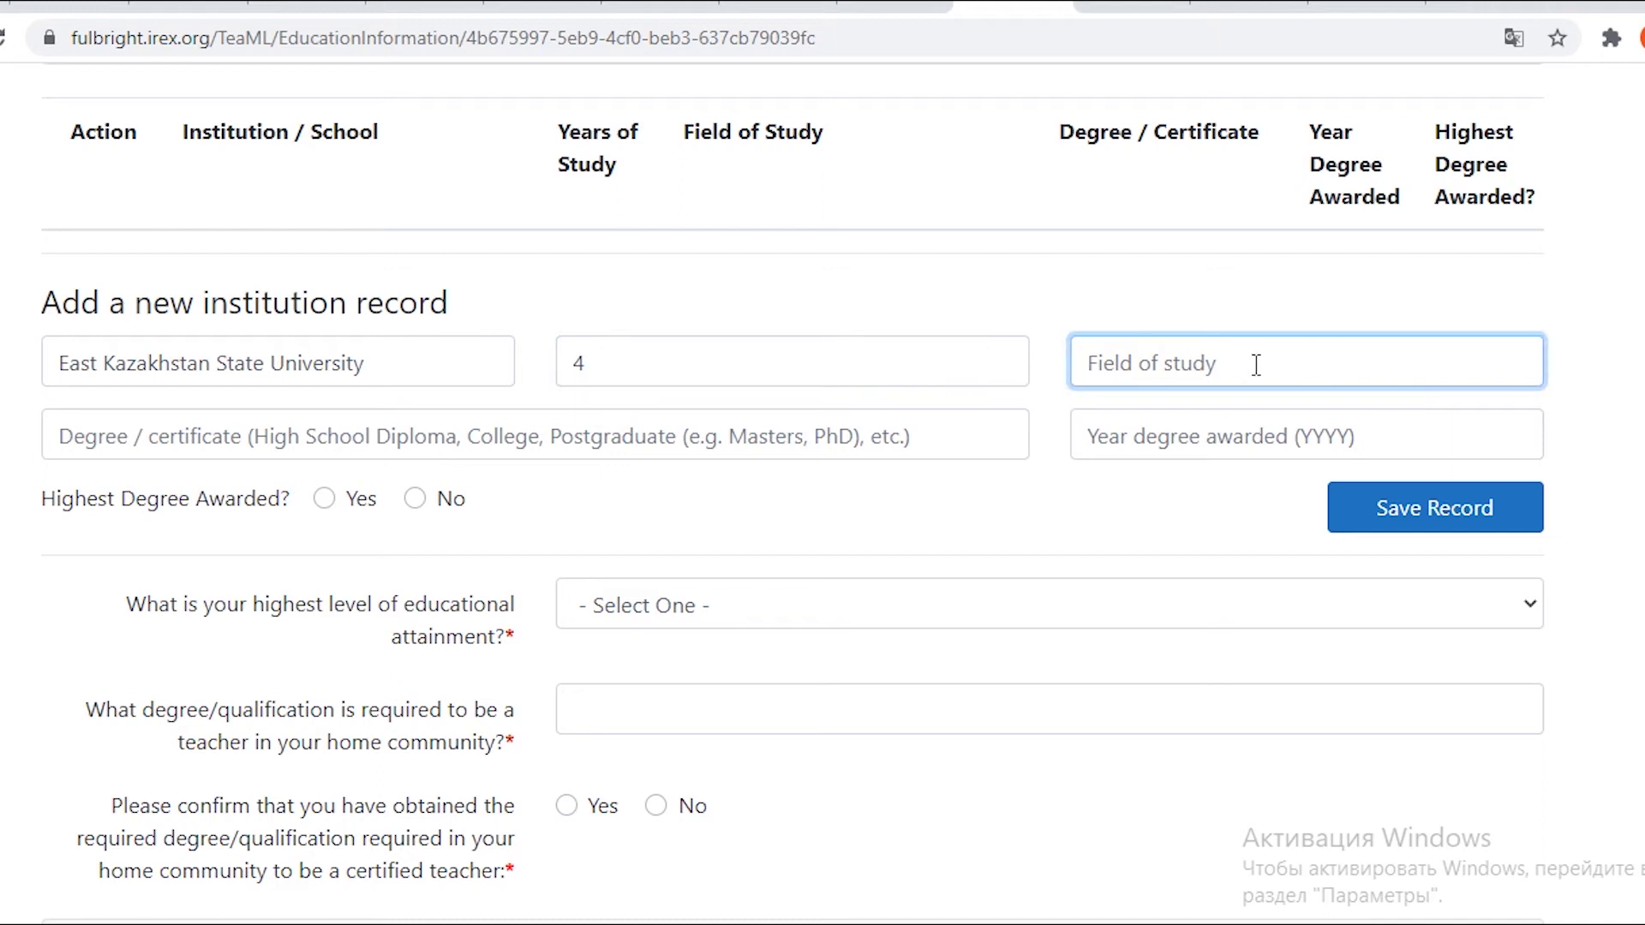
{"action": "type", "text": "Education"}
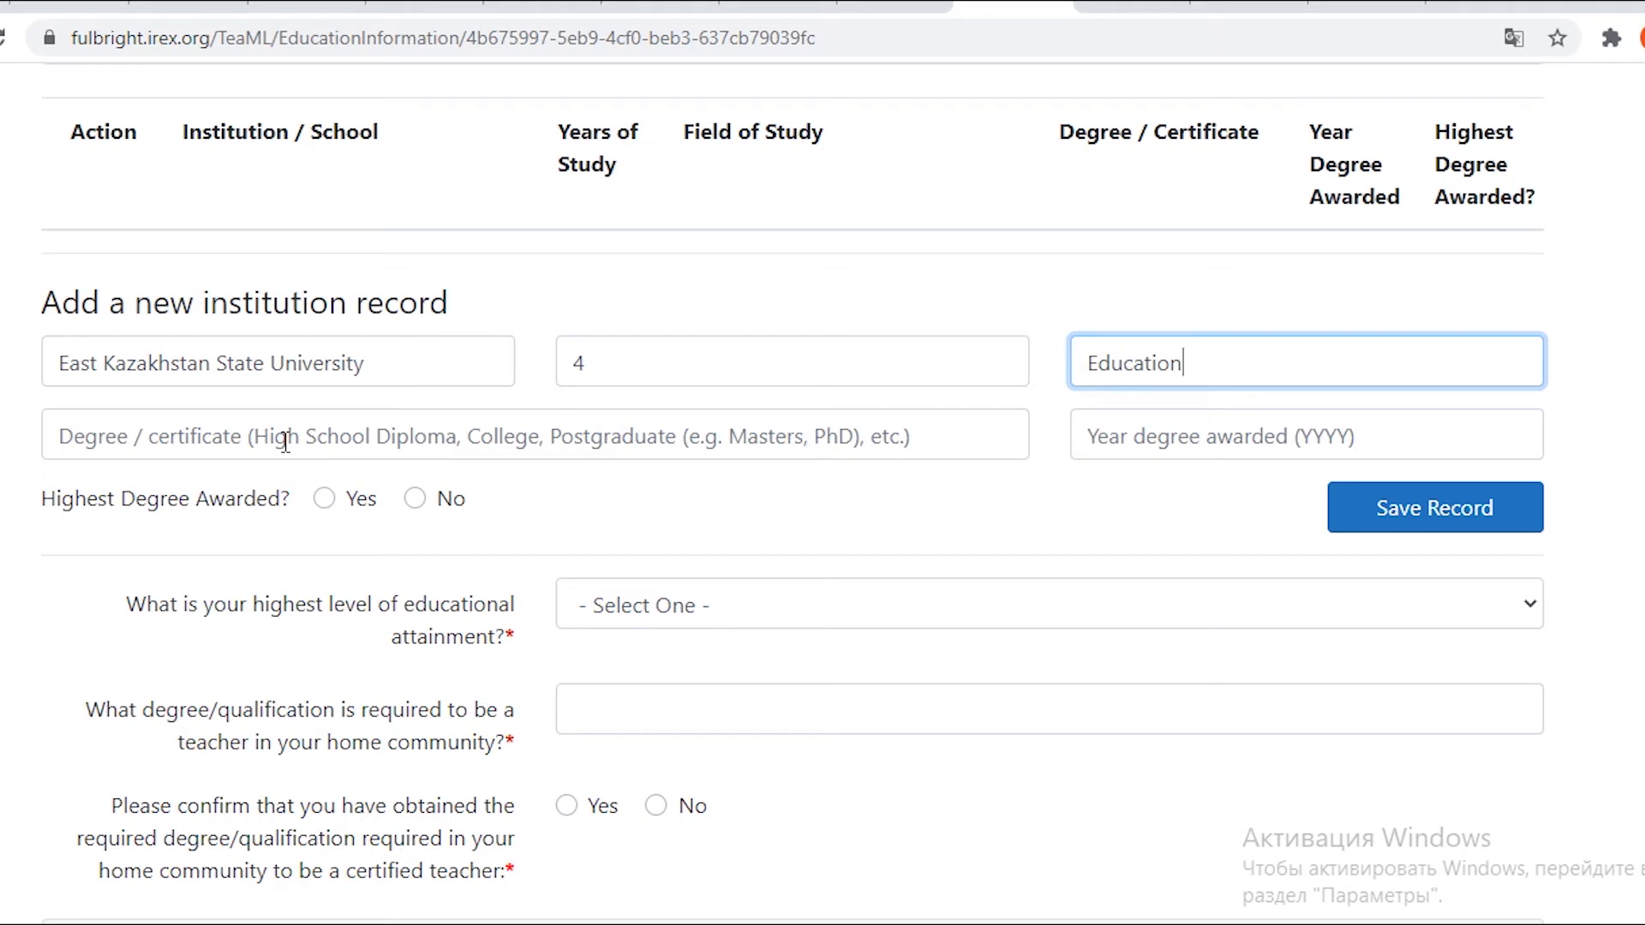
Add Bachelor of Education awarded in 2010 and mark it as the highest degree.
{"action": "left_click", "coordinate": [287, 442]}
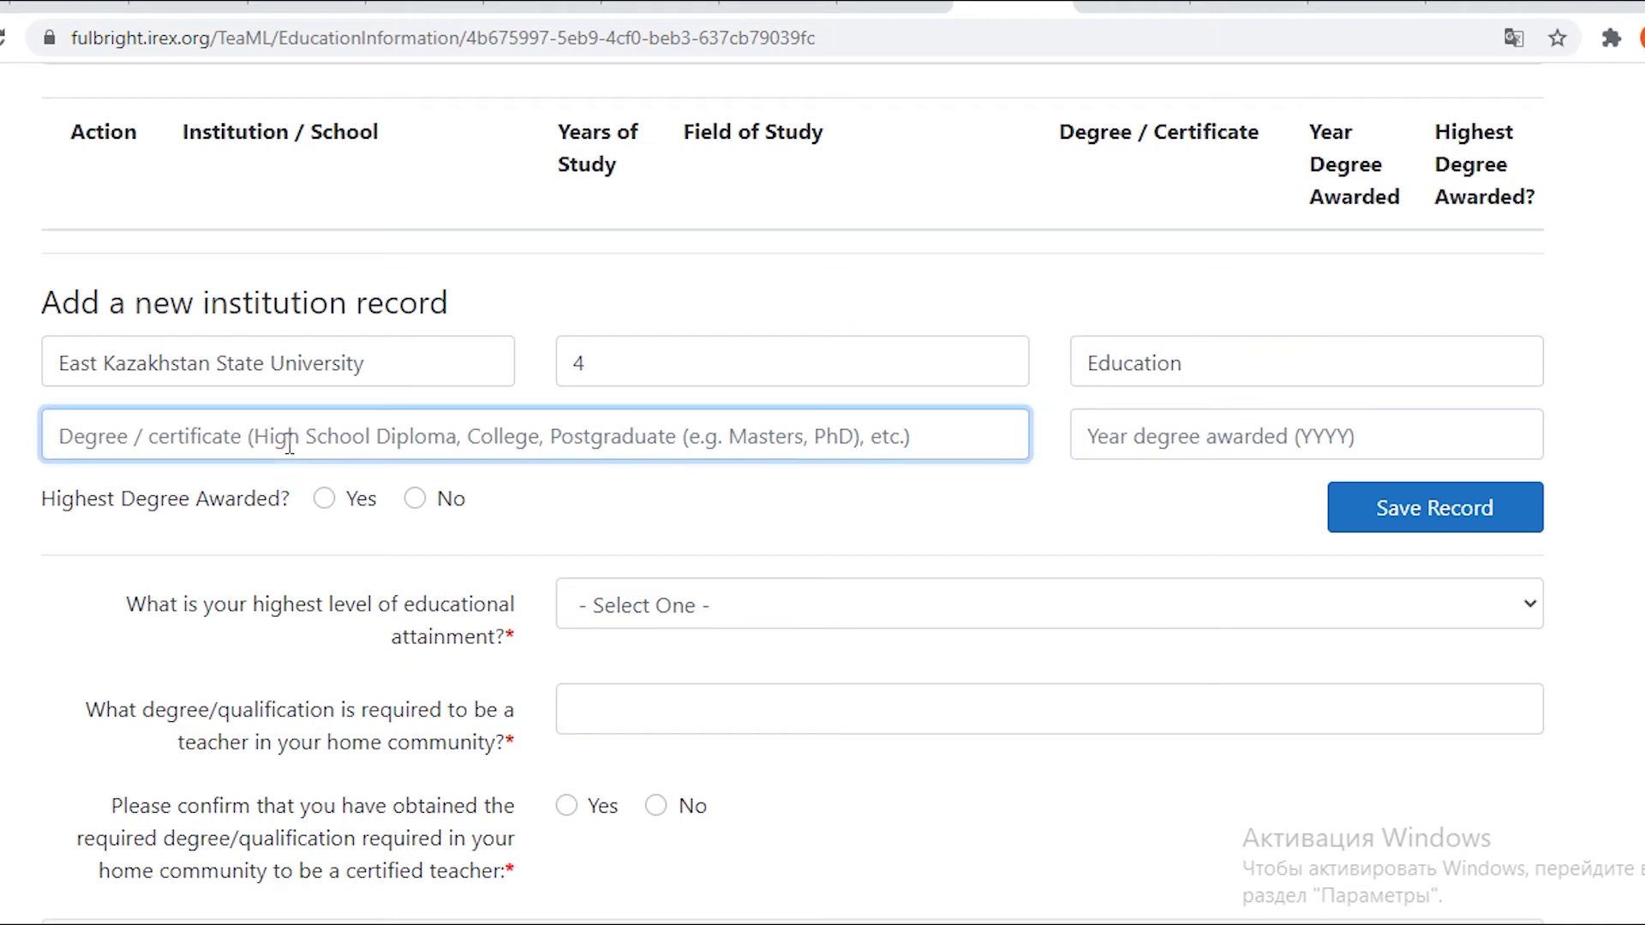
{"action": "type", "text": "Bache"}
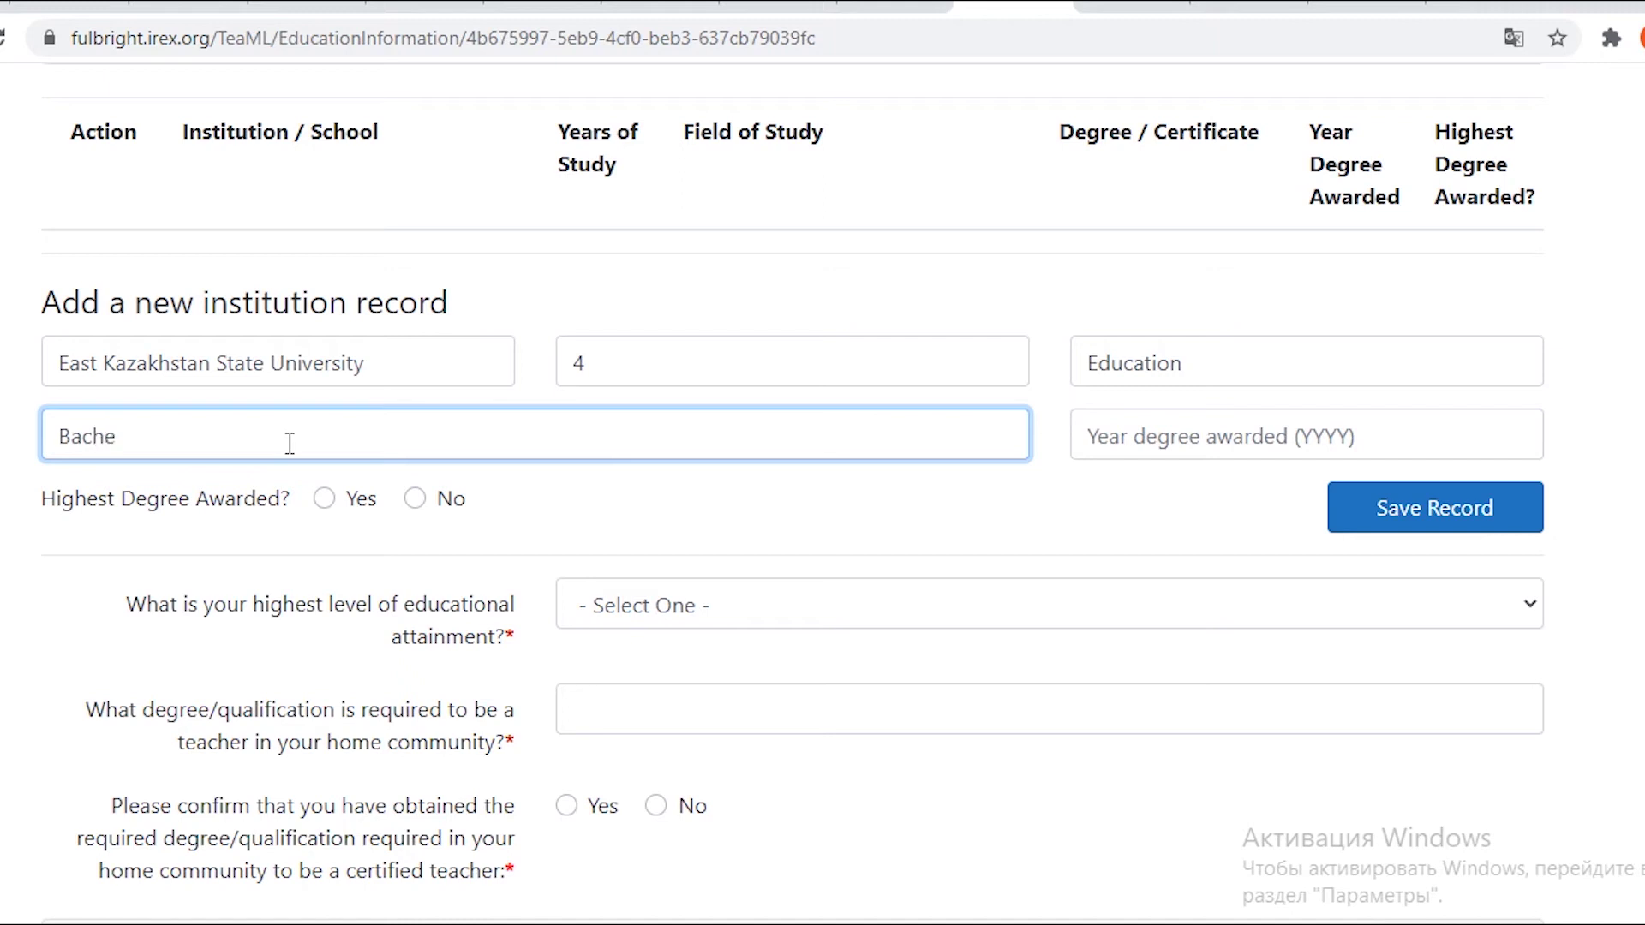
{"action": "type", "text": "lor of Education"}
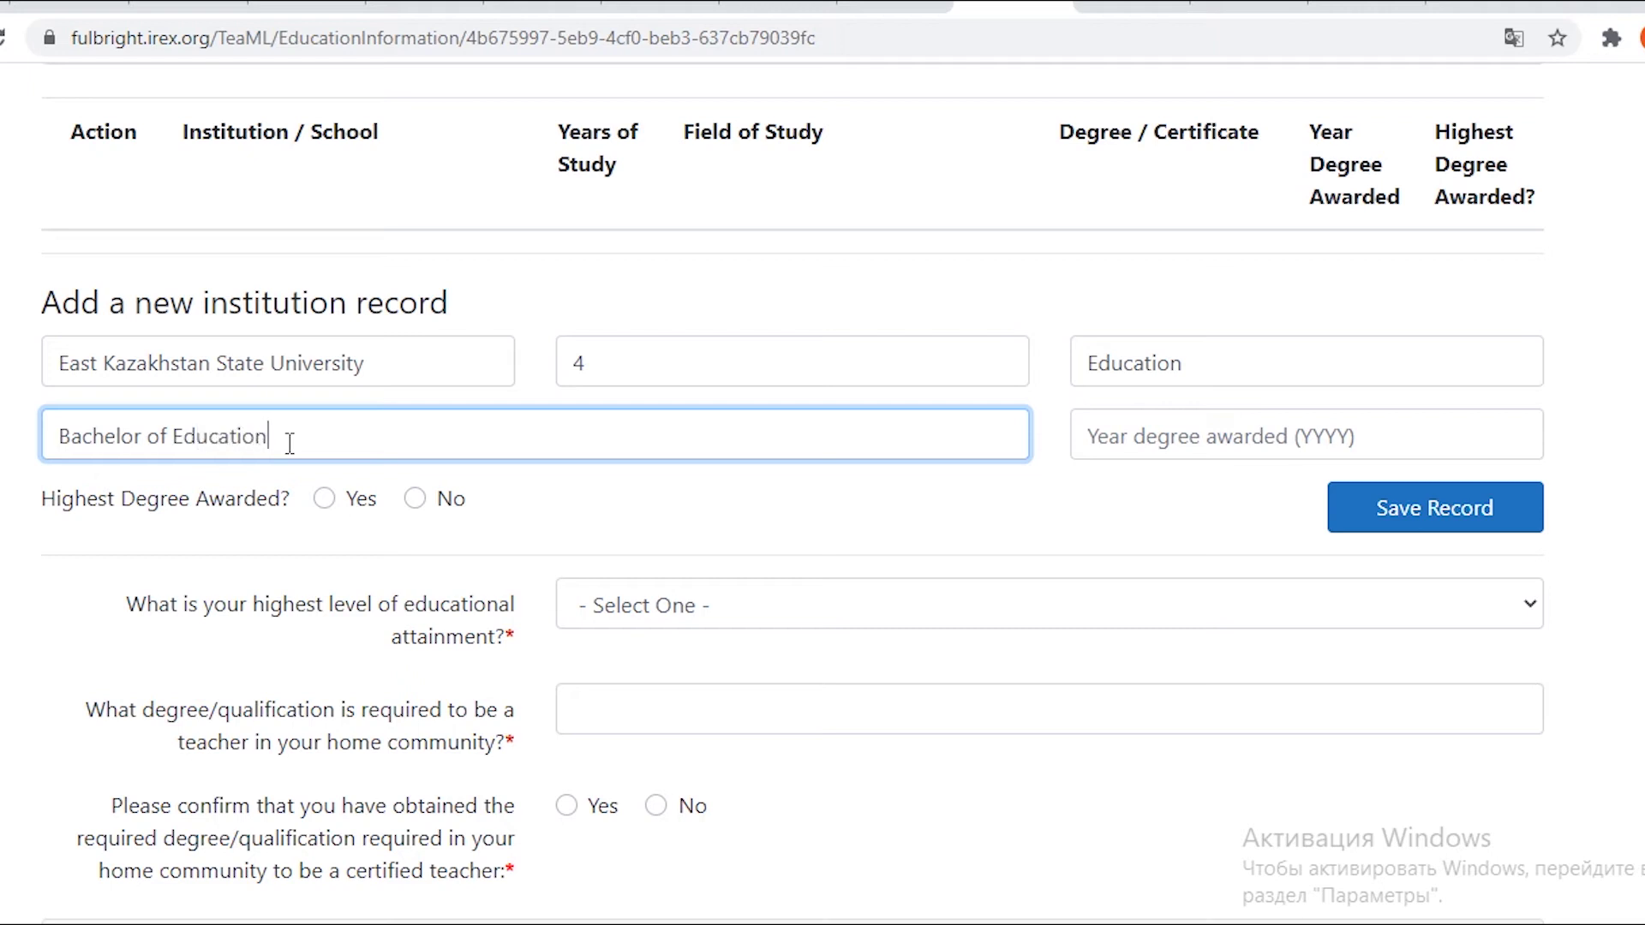
{"action": "left_click", "coordinate": [1189, 449]}
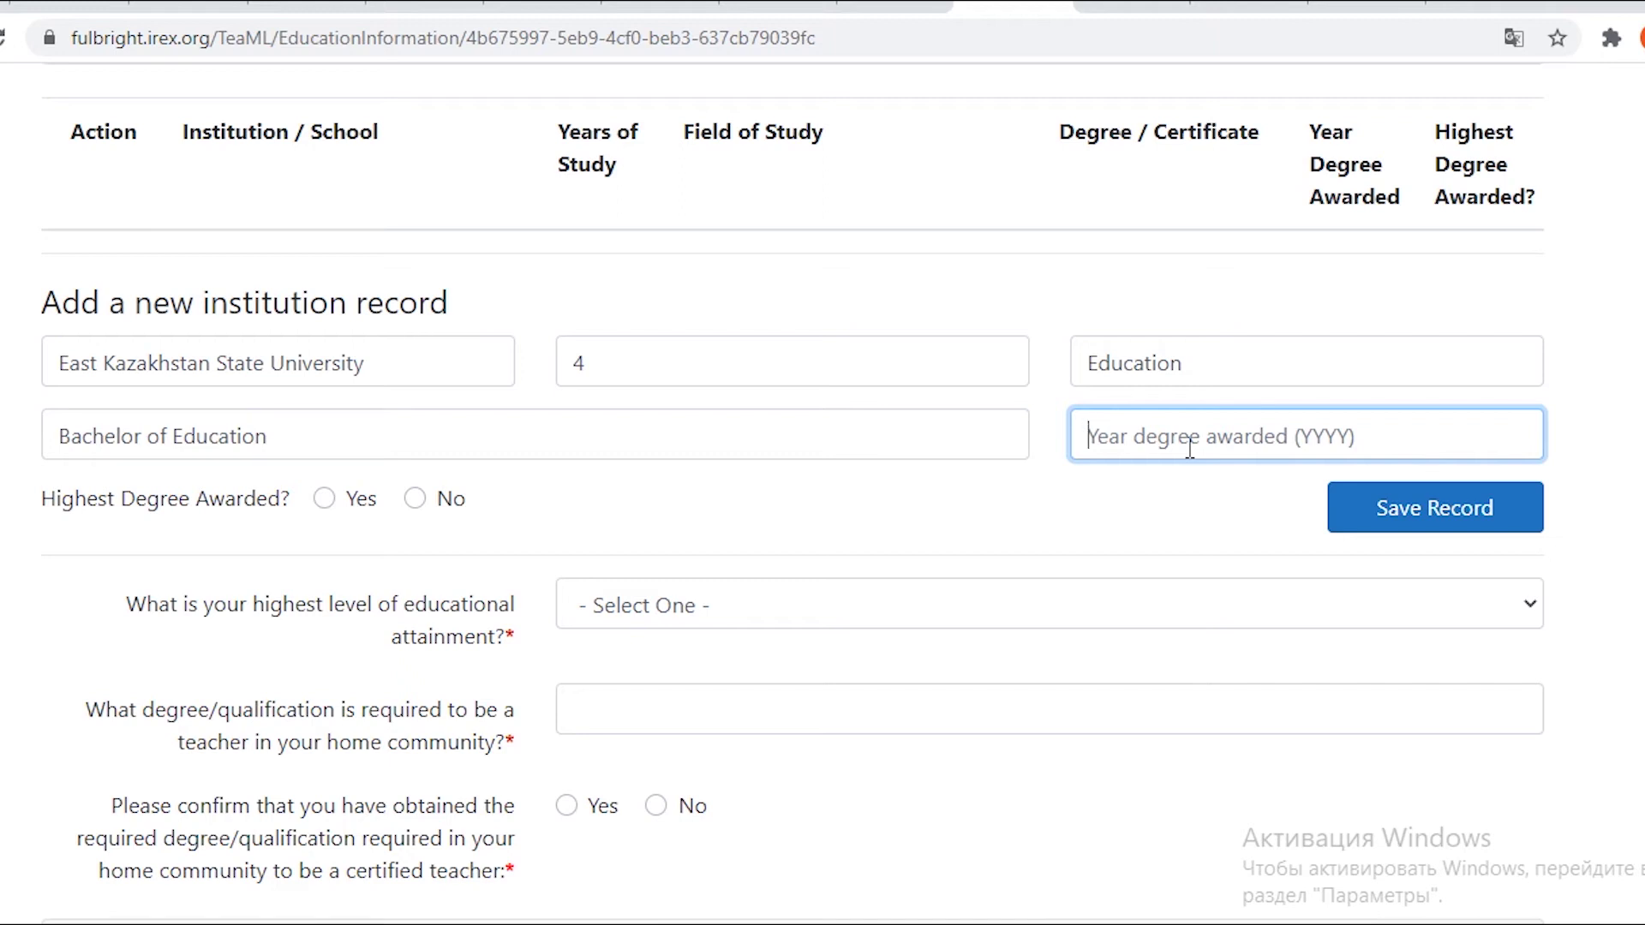
{"action": "type", "text": "20"}
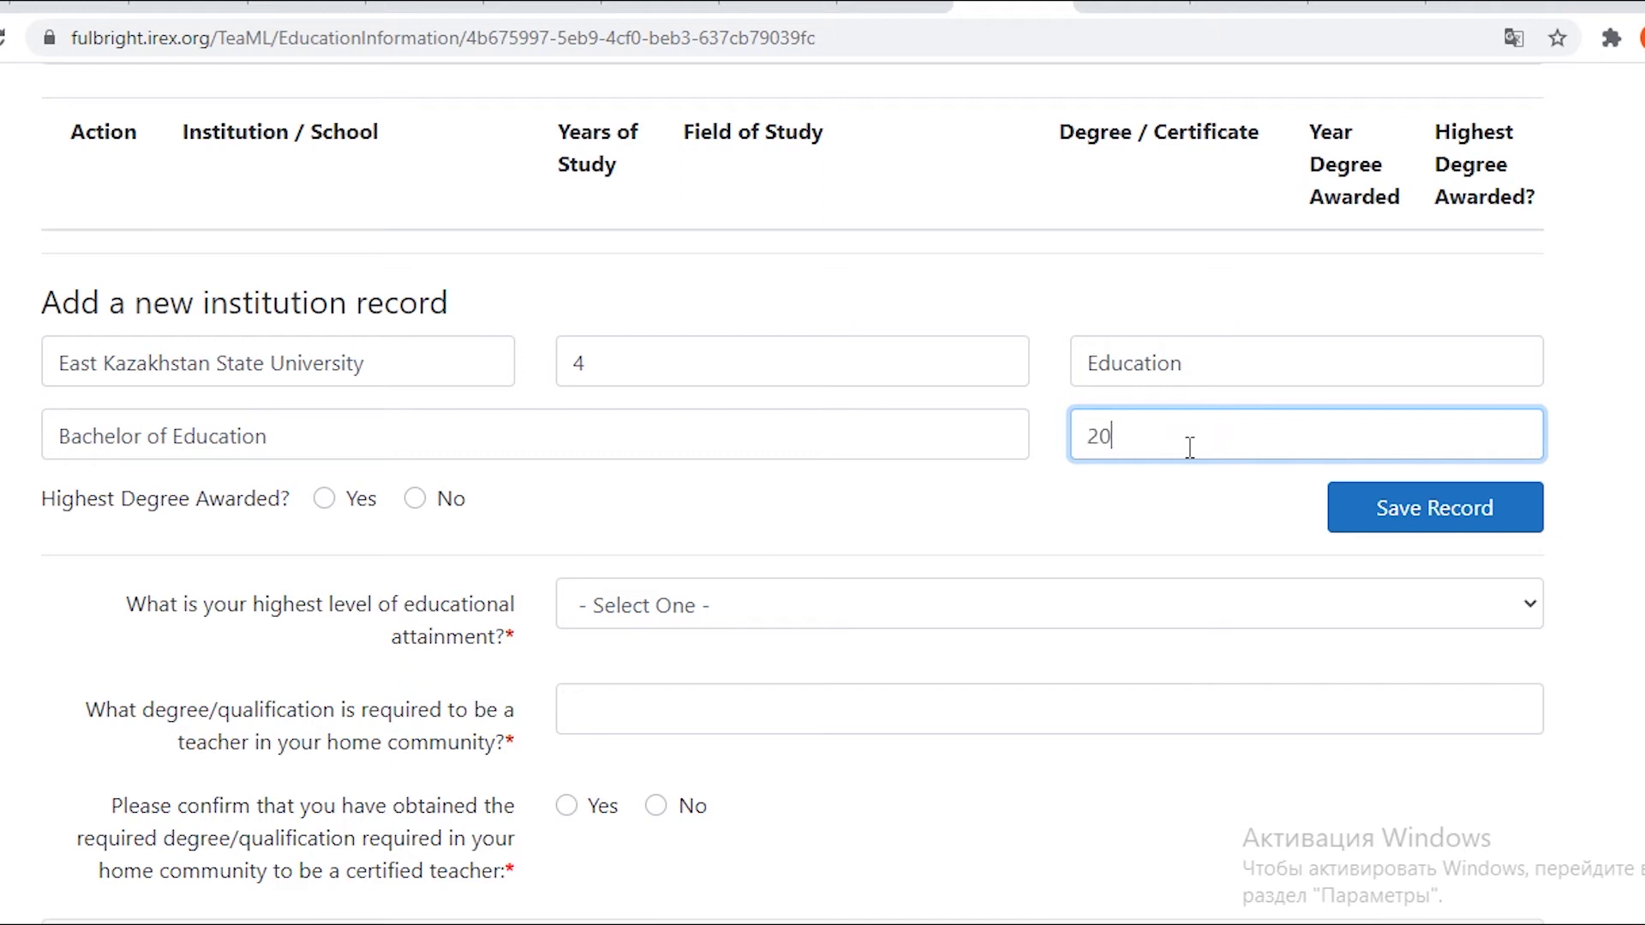
{"action": "type", "text": "10"}
{"action": "left_click", "coordinate": [325, 500]}
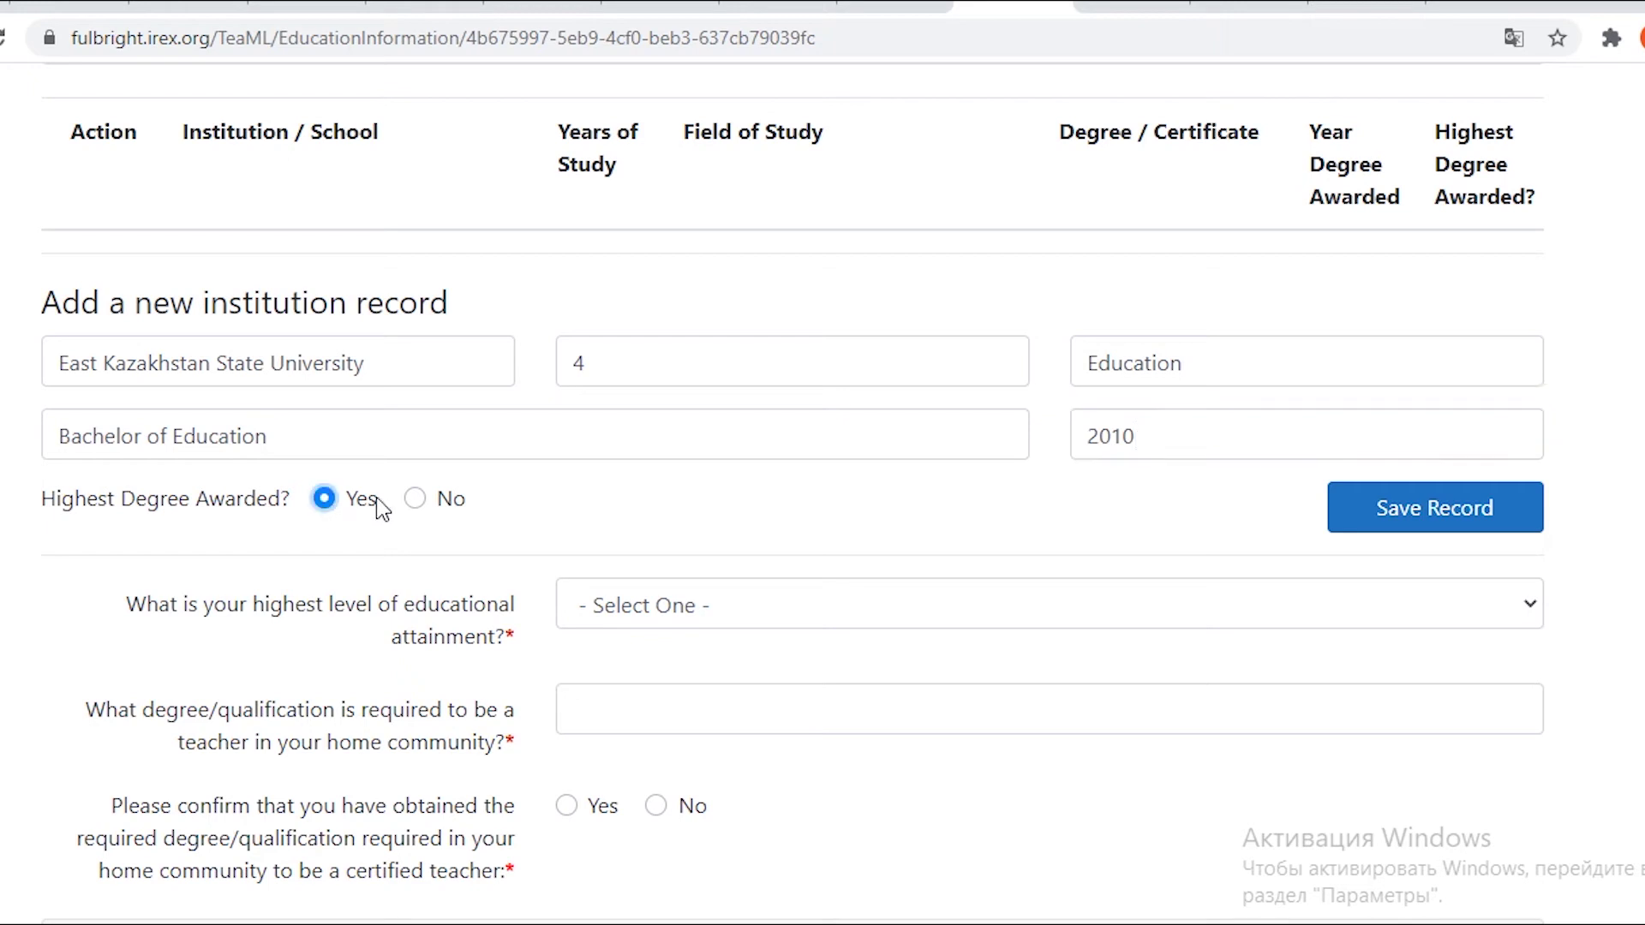
{"action": "scroll", "coordinate": [377, 501], "scroll_direction": "down", "scroll_amount": 2}
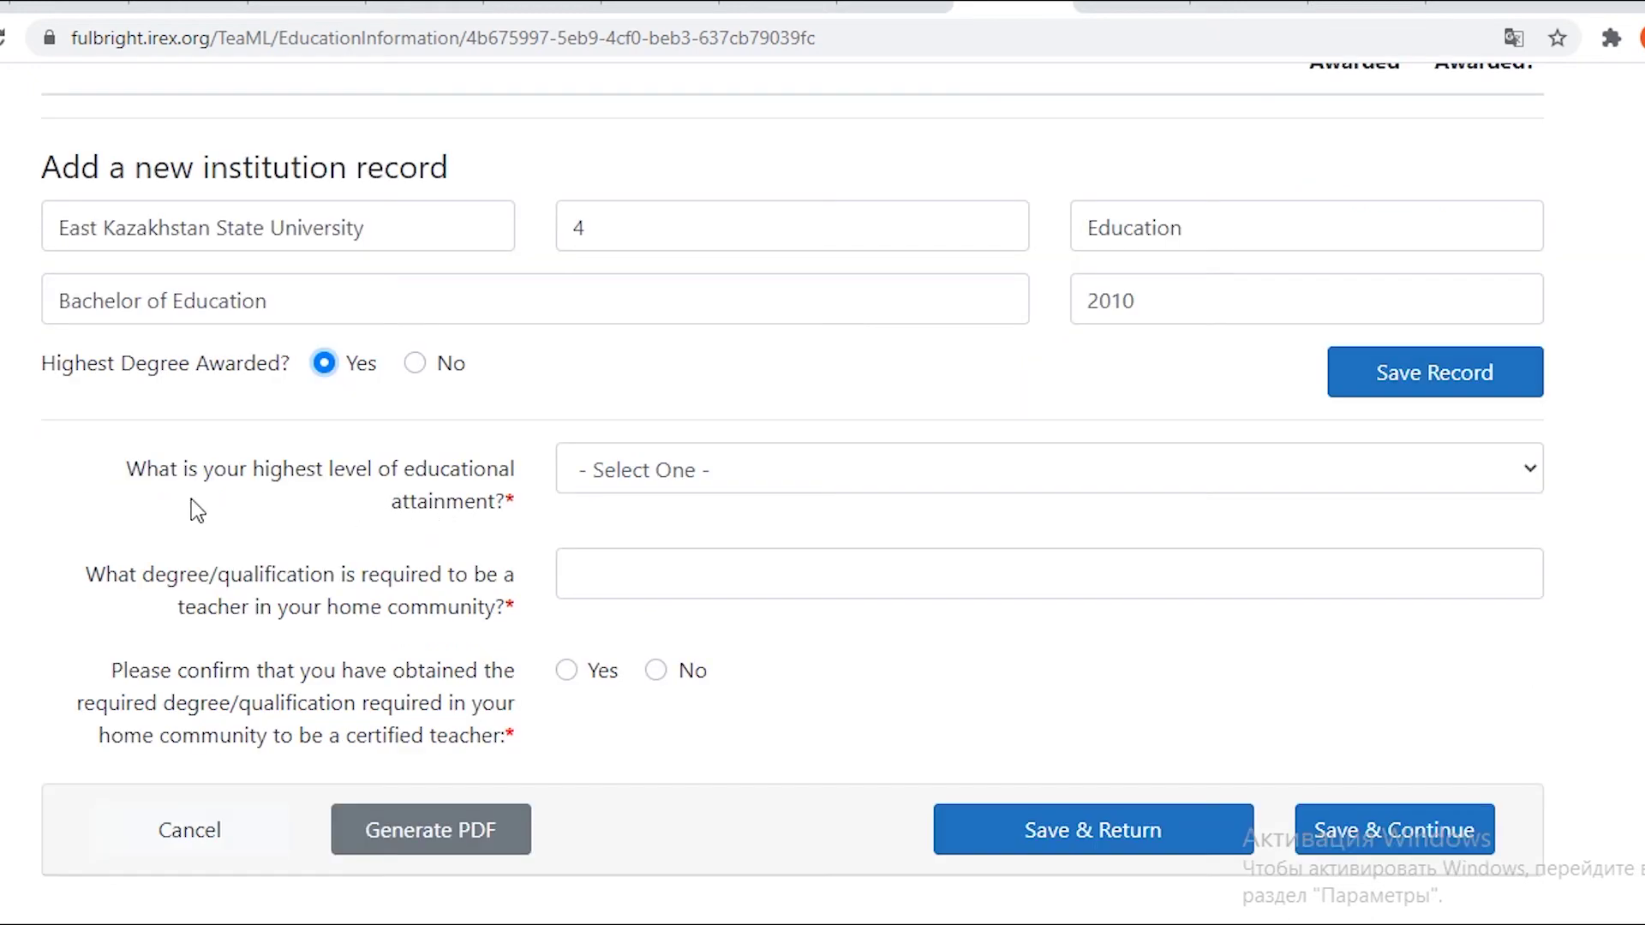
Answer Bachelor's Degree as the highest educational attainment.
{"action": "left_click_drag", "start_coordinate": [392, 502], "coordinate": [495, 500]}
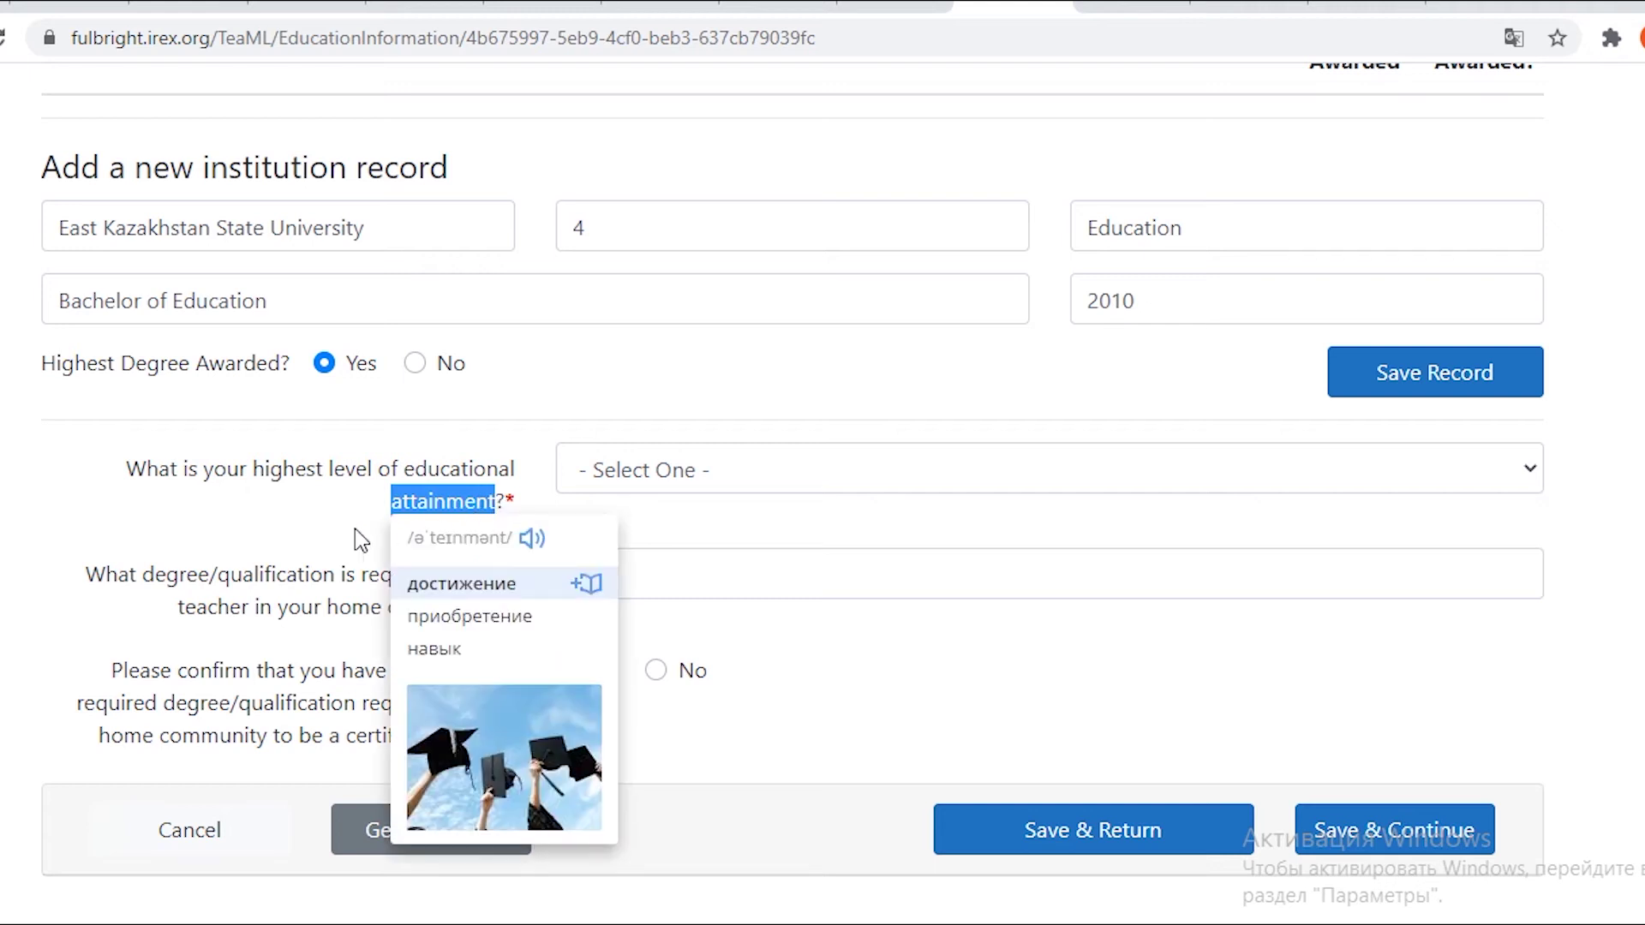
{"action": "left_click", "coordinate": [298, 538]}
{"action": "left_click", "coordinate": [709, 485]}
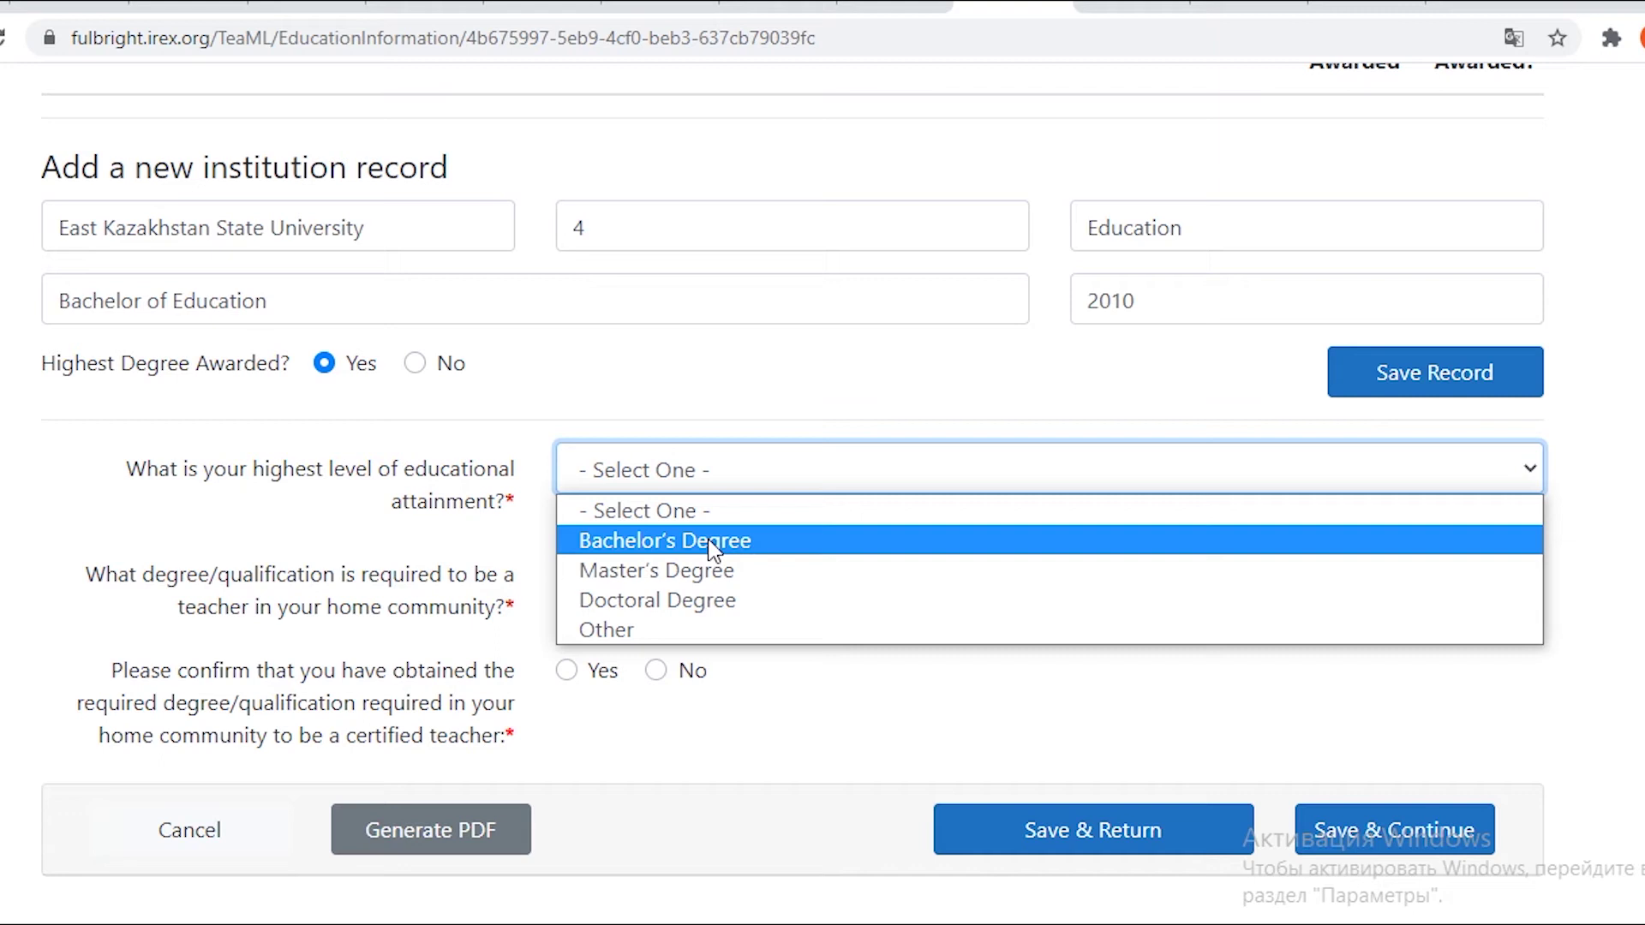
{"action": "left_click", "coordinate": [711, 543]}
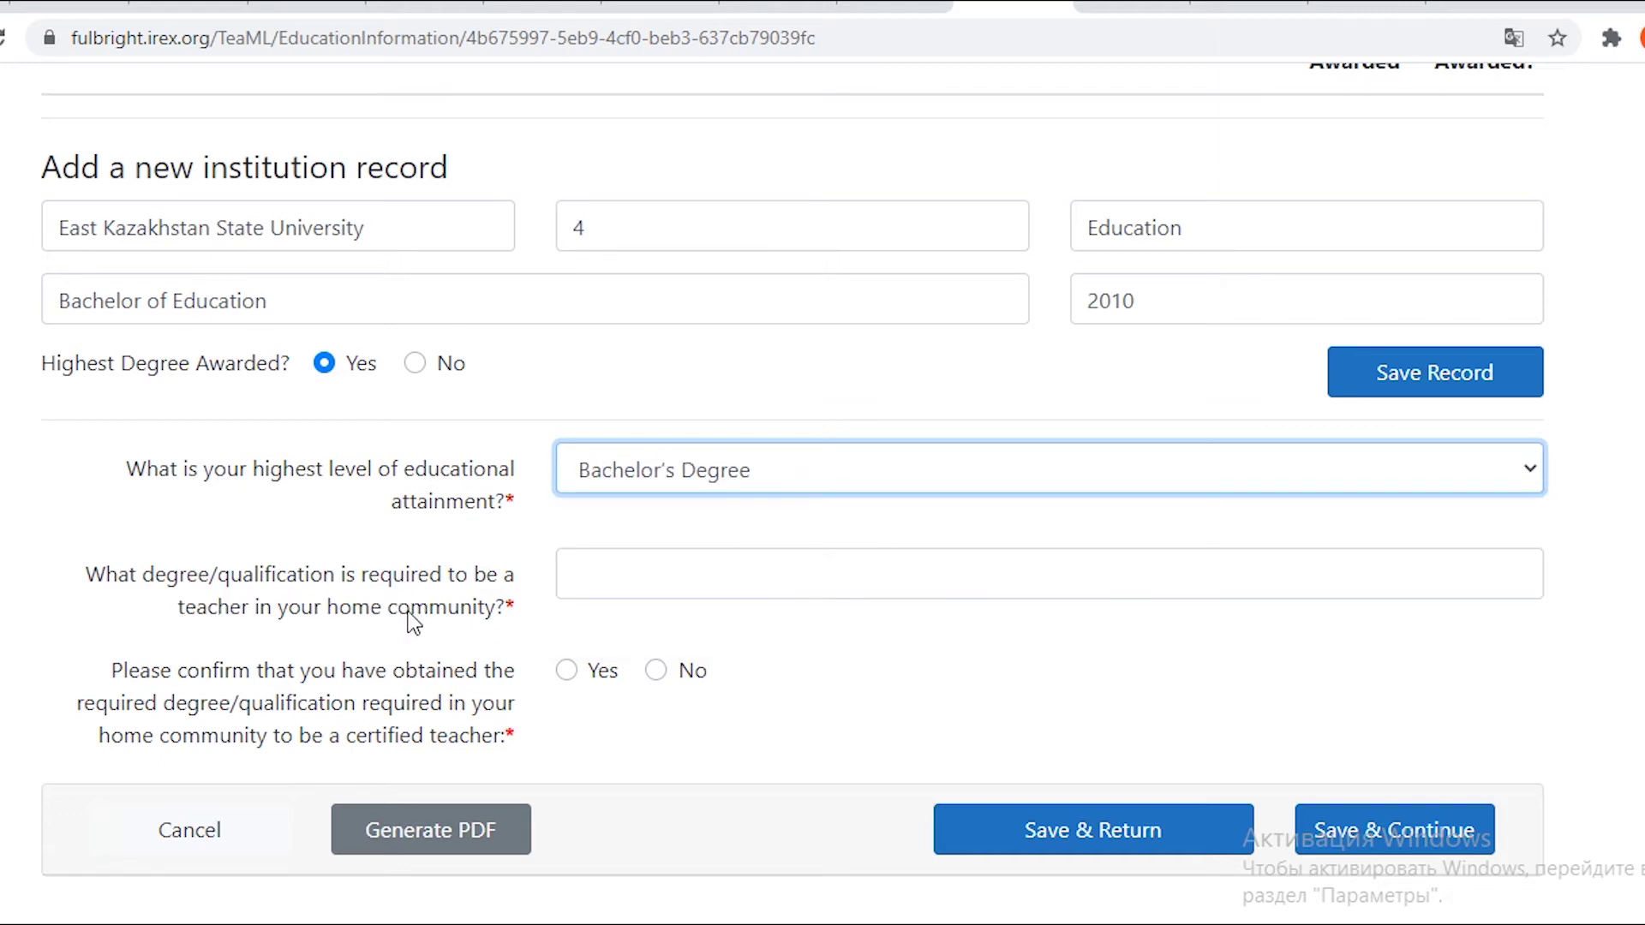
Enter Bachelor as the required teaching qualification and confirm holding it with Yes.
{"action": "left_click", "coordinate": [570, 576]}
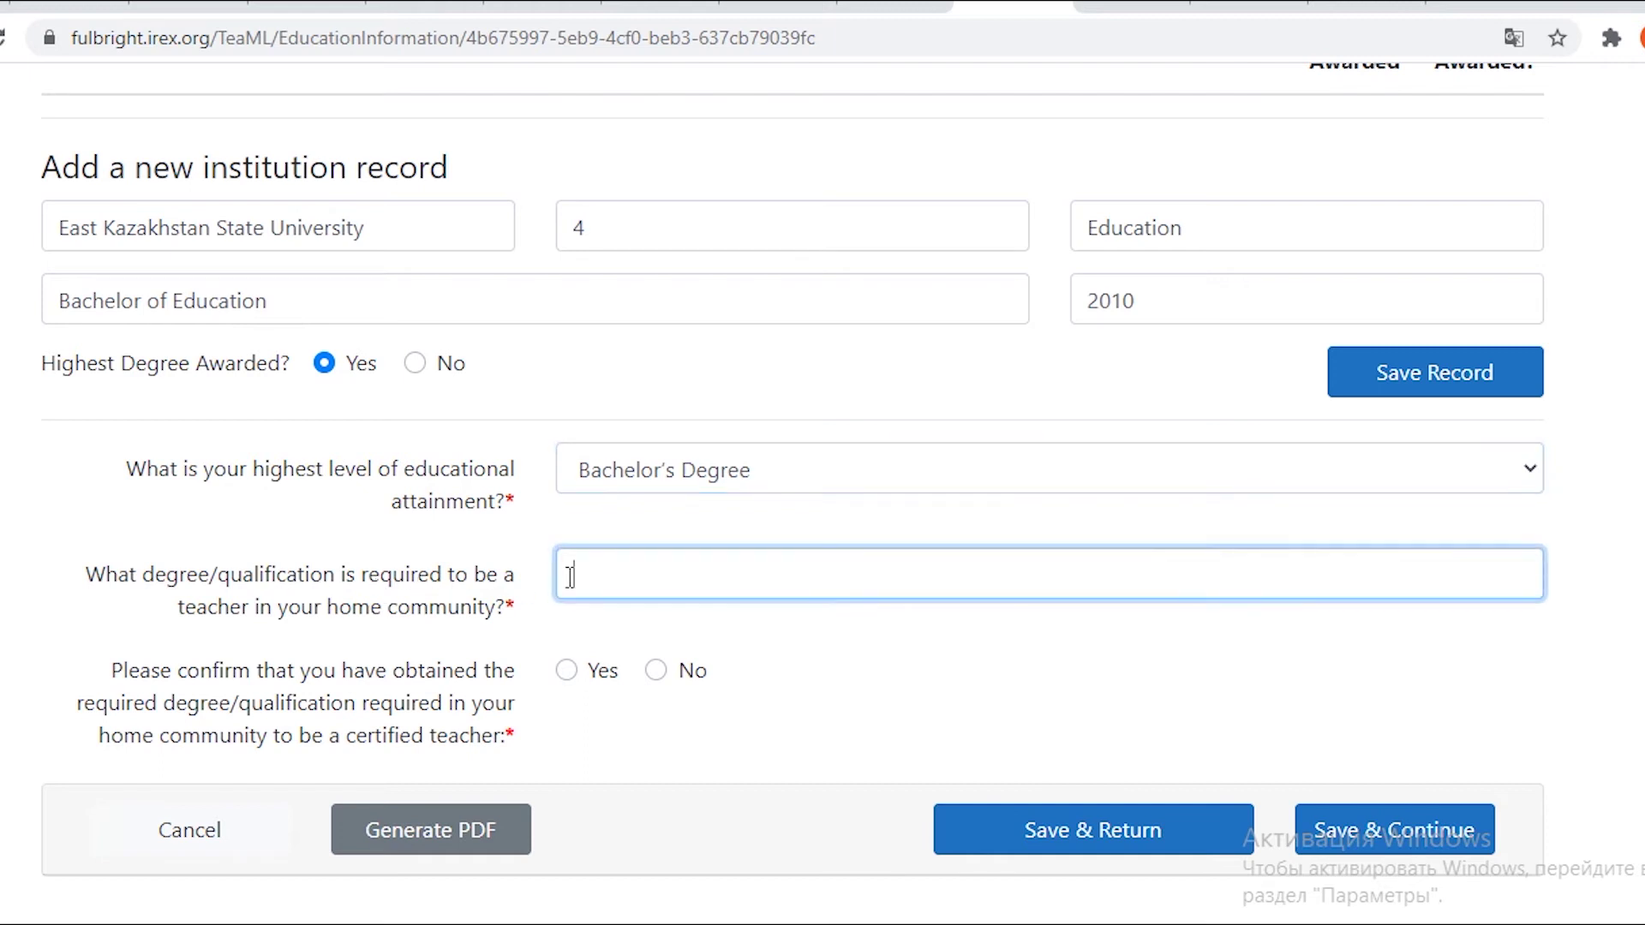
{"action": "type", "text": "Bachelor"}
{"action": "scroll", "coordinate": [209, 630], "scroll_direction": "down", "scroll_amount": 3}
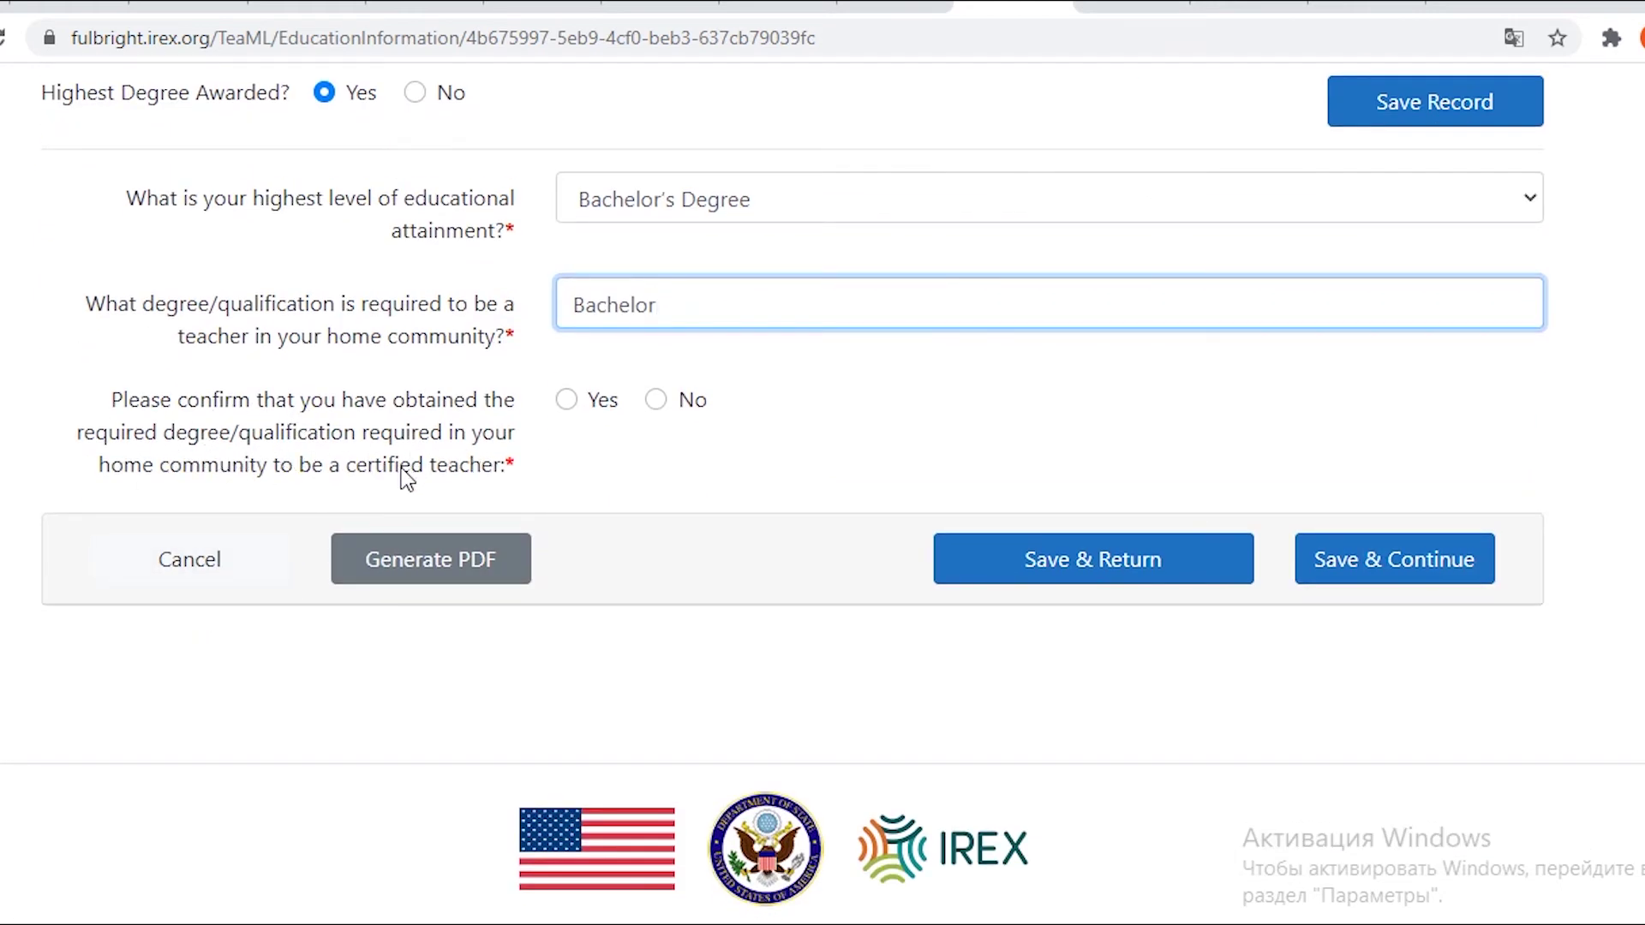
{"action": "left_click", "coordinate": [569, 404]}
Save the East Kazakhstan State University record, check its table row, then save Educational Background.
{"action": "scroll", "coordinate": [460, 495], "scroll_direction": "up", "scroll_amount": 6}
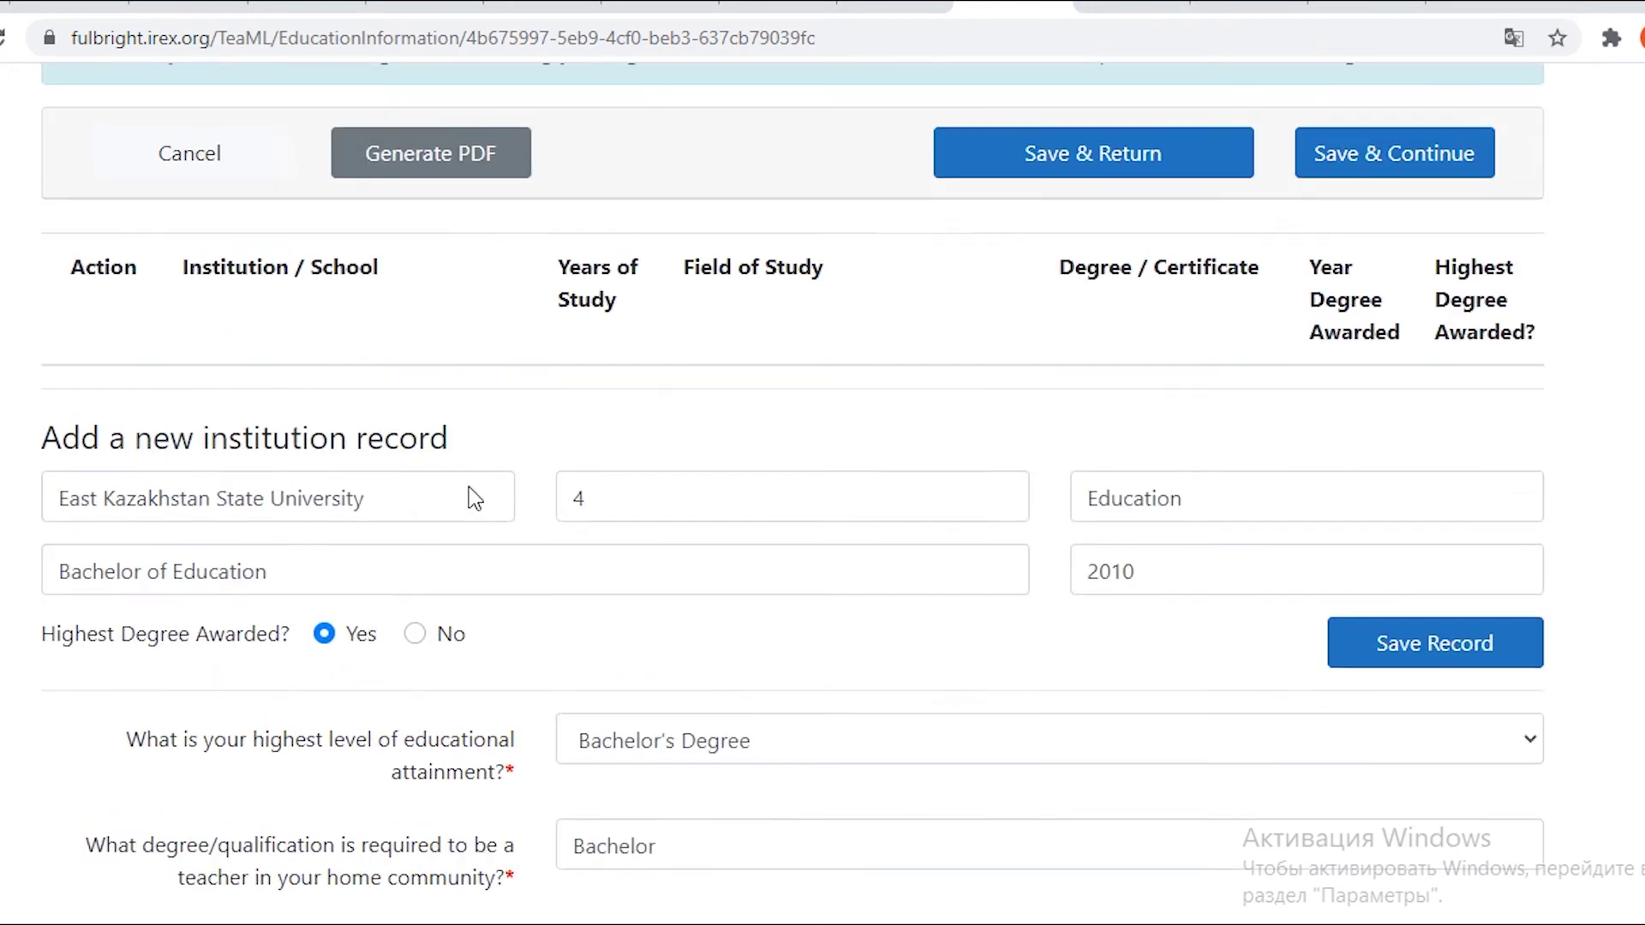
{"action": "scroll", "coordinate": [472, 486], "scroll_direction": "down", "scroll_amount": 8}
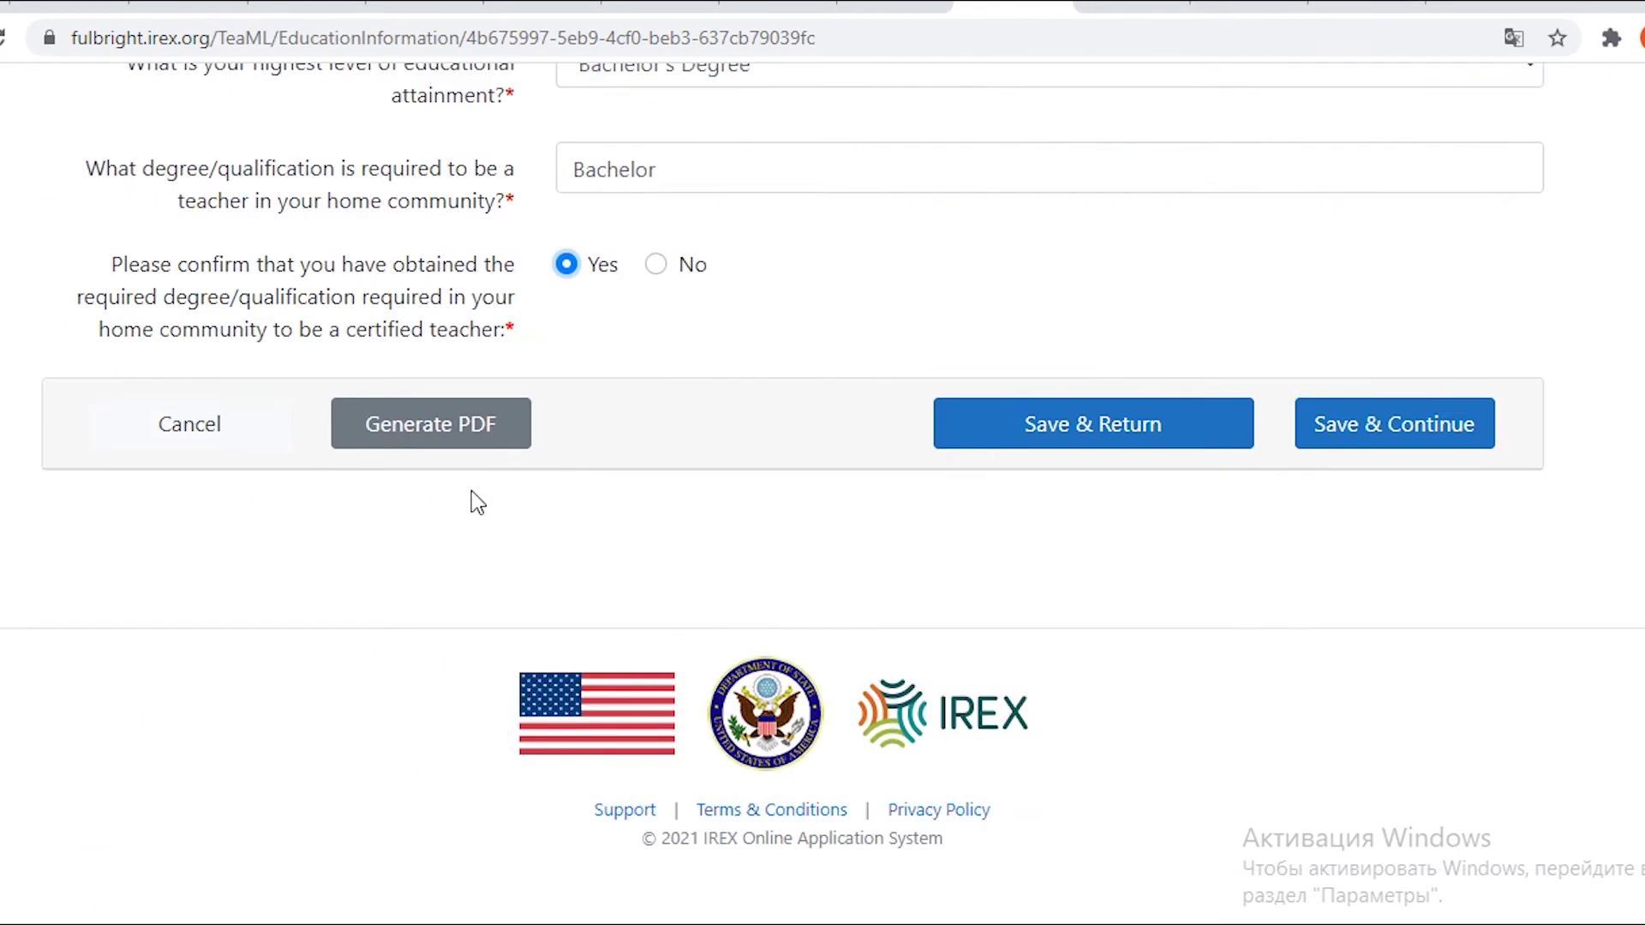
{"action": "left_click", "coordinate": [1184, 451]}
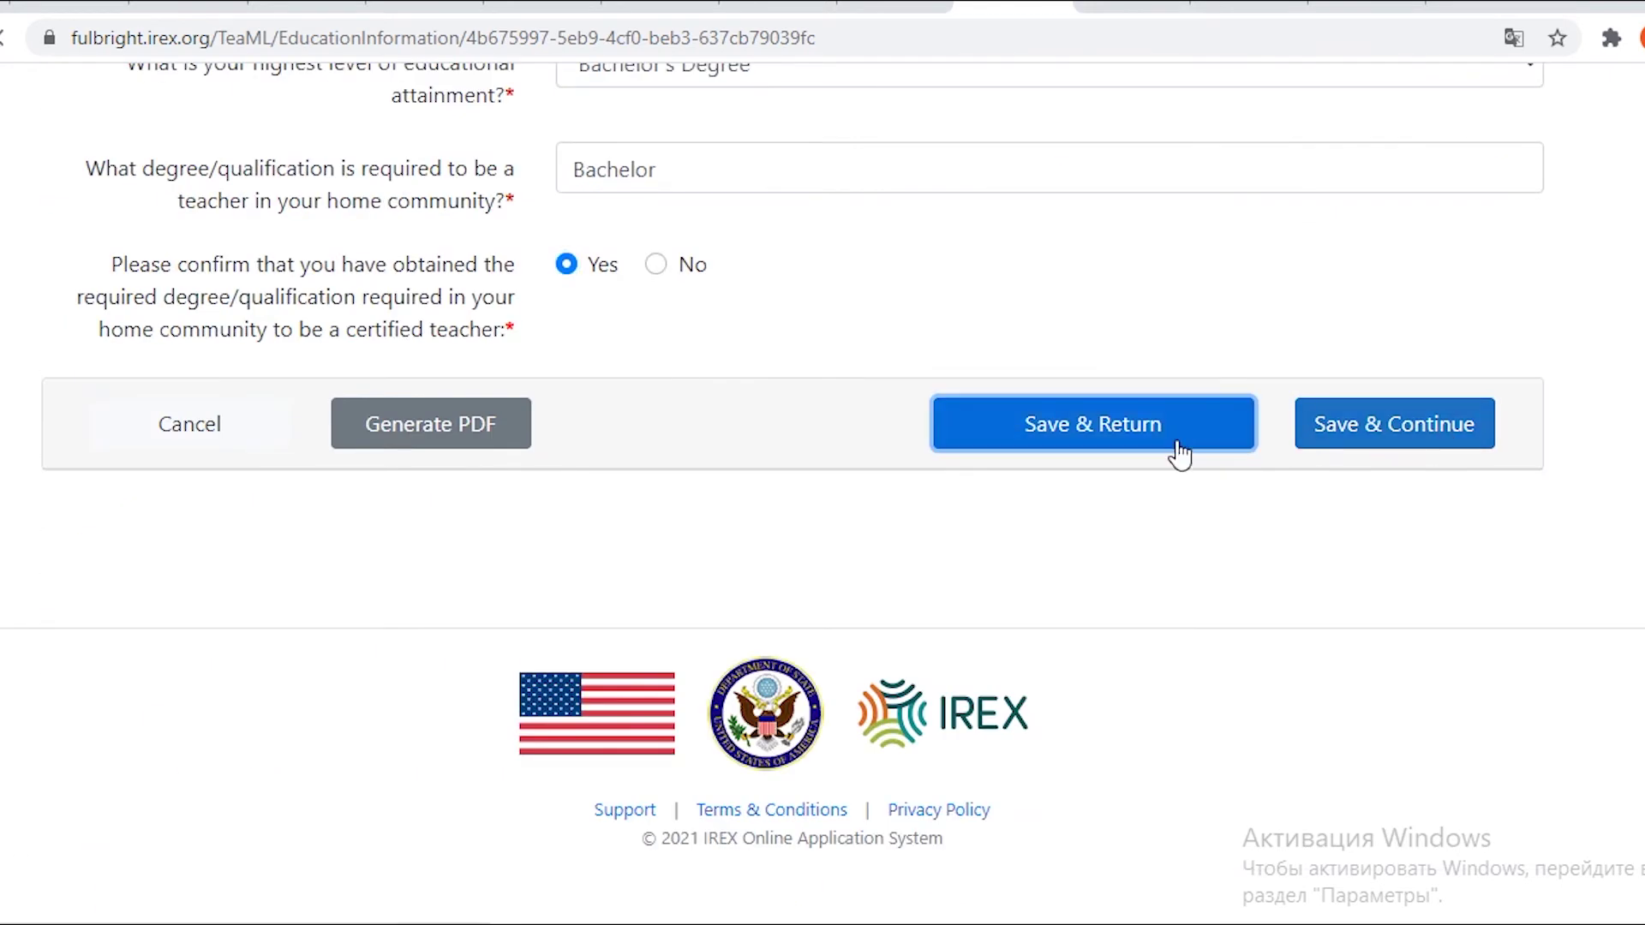
{"action": "scroll", "coordinate": [1182, 463], "scroll_direction": "down", "scroll_amount": 8}
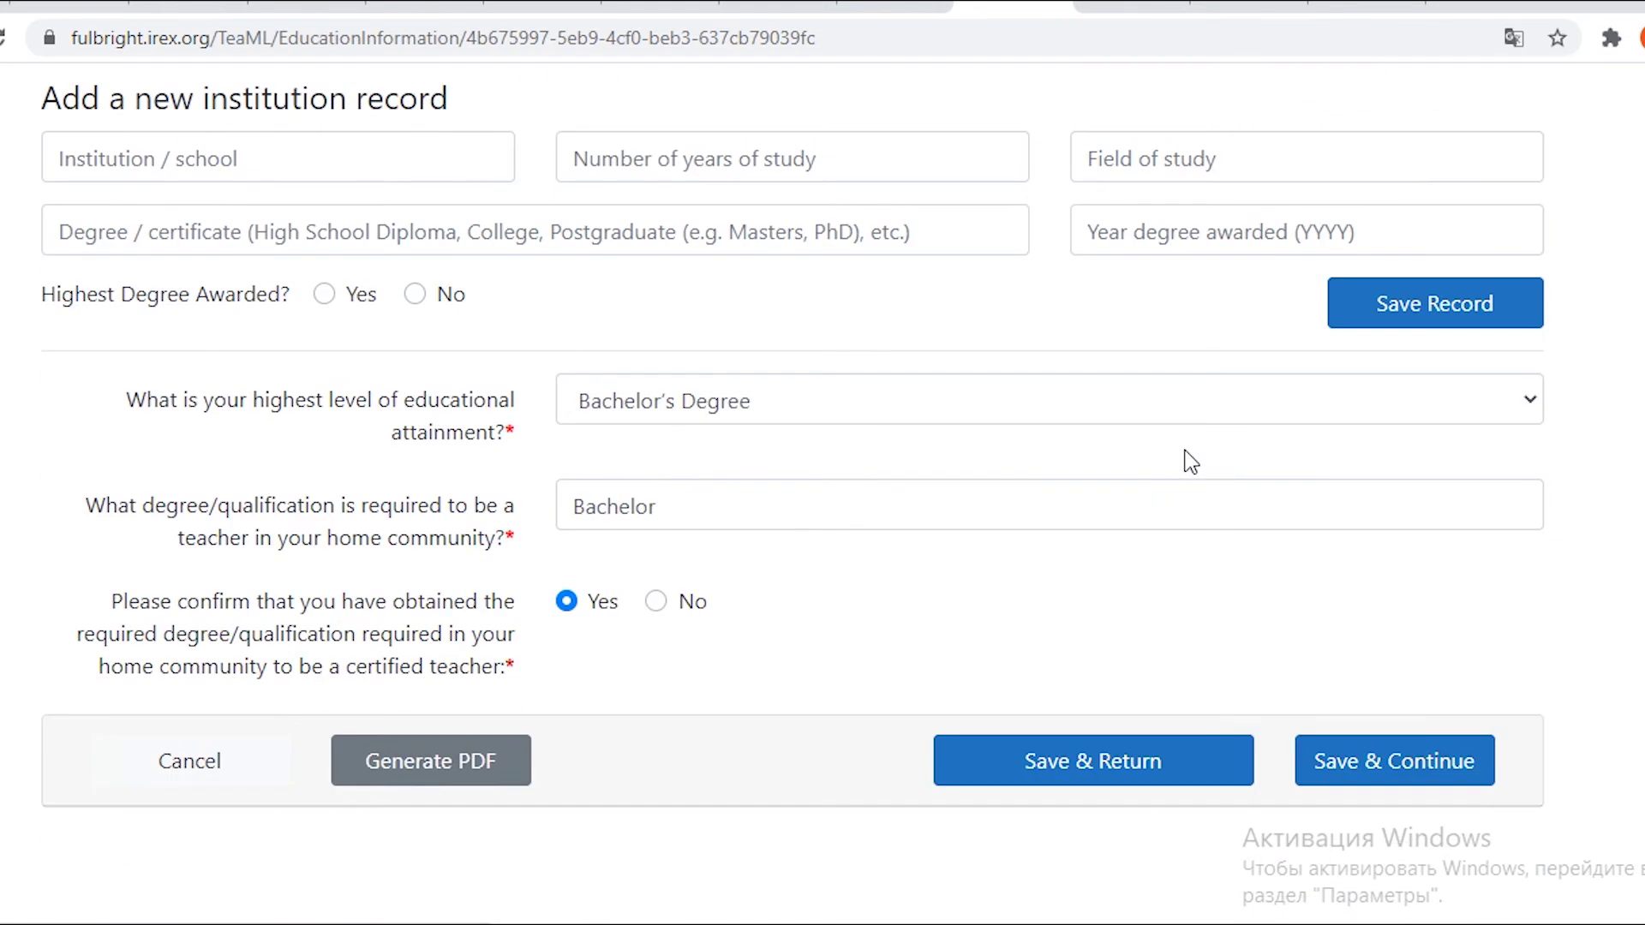
{"action": "scroll", "coordinate": [1193, 462], "scroll_direction": "up", "scroll_amount": 5}
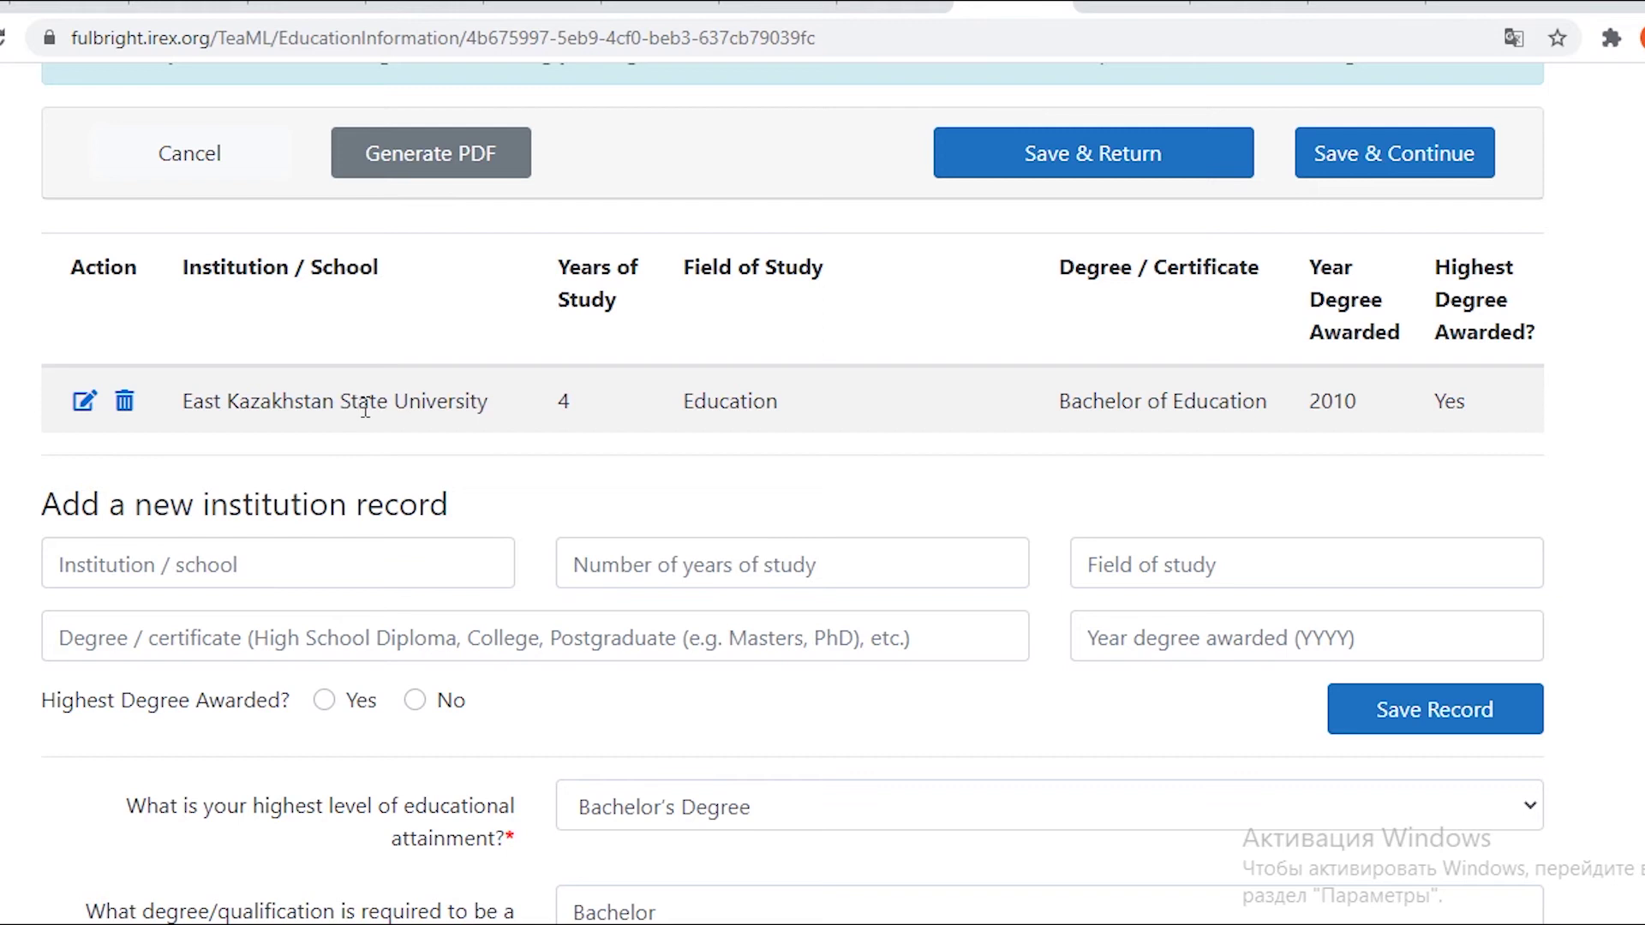
{"action": "scroll", "coordinate": [426, 434], "scroll_direction": "down", "scroll_amount": 8}
{"action": "left_click", "coordinate": [1113, 369]}
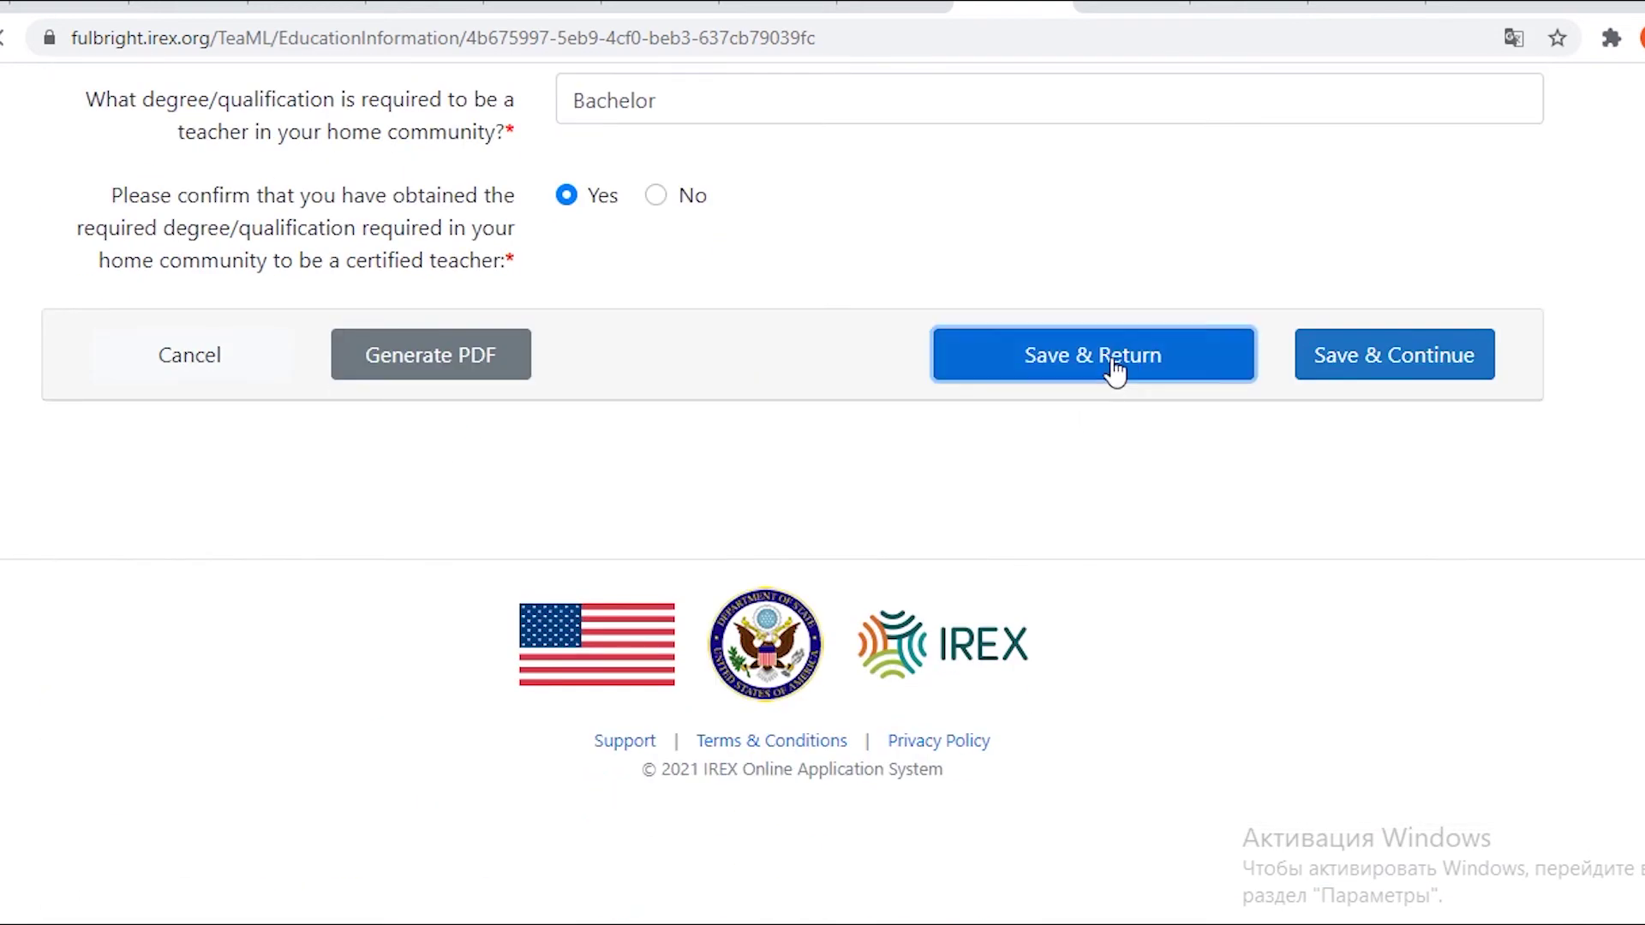
From the dashboard showing Educational Background Completed, open section VIII Foreign Language Proficiency.
{"action": "scroll", "coordinate": [592, 492], "scroll_direction": "down", "scroll_amount": 6}
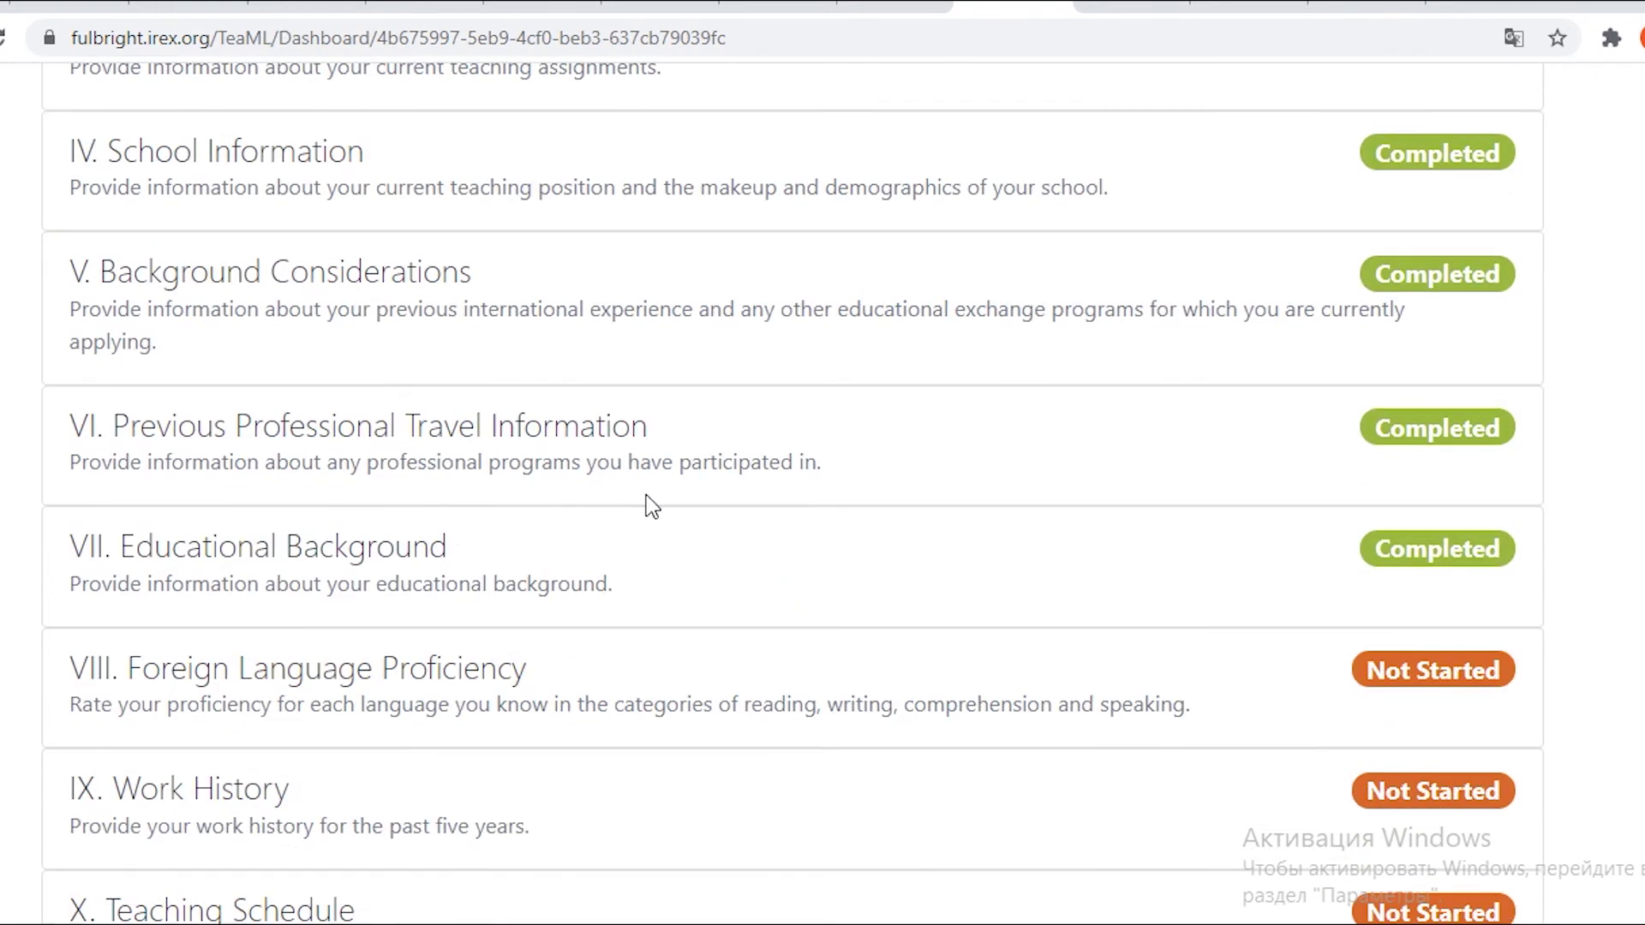
{"action": "scroll", "coordinate": [668, 505], "scroll_direction": "down", "scroll_amount": 2}
{"action": "scroll", "coordinate": [771, 510], "scroll_direction": "up", "scroll_amount": 3}
{"action": "scroll", "coordinate": [808, 518], "scroll_direction": "down", "scroll_amount": 8}
{"action": "scroll", "coordinate": [810, 520], "scroll_direction": "up", "scroll_amount": 3}
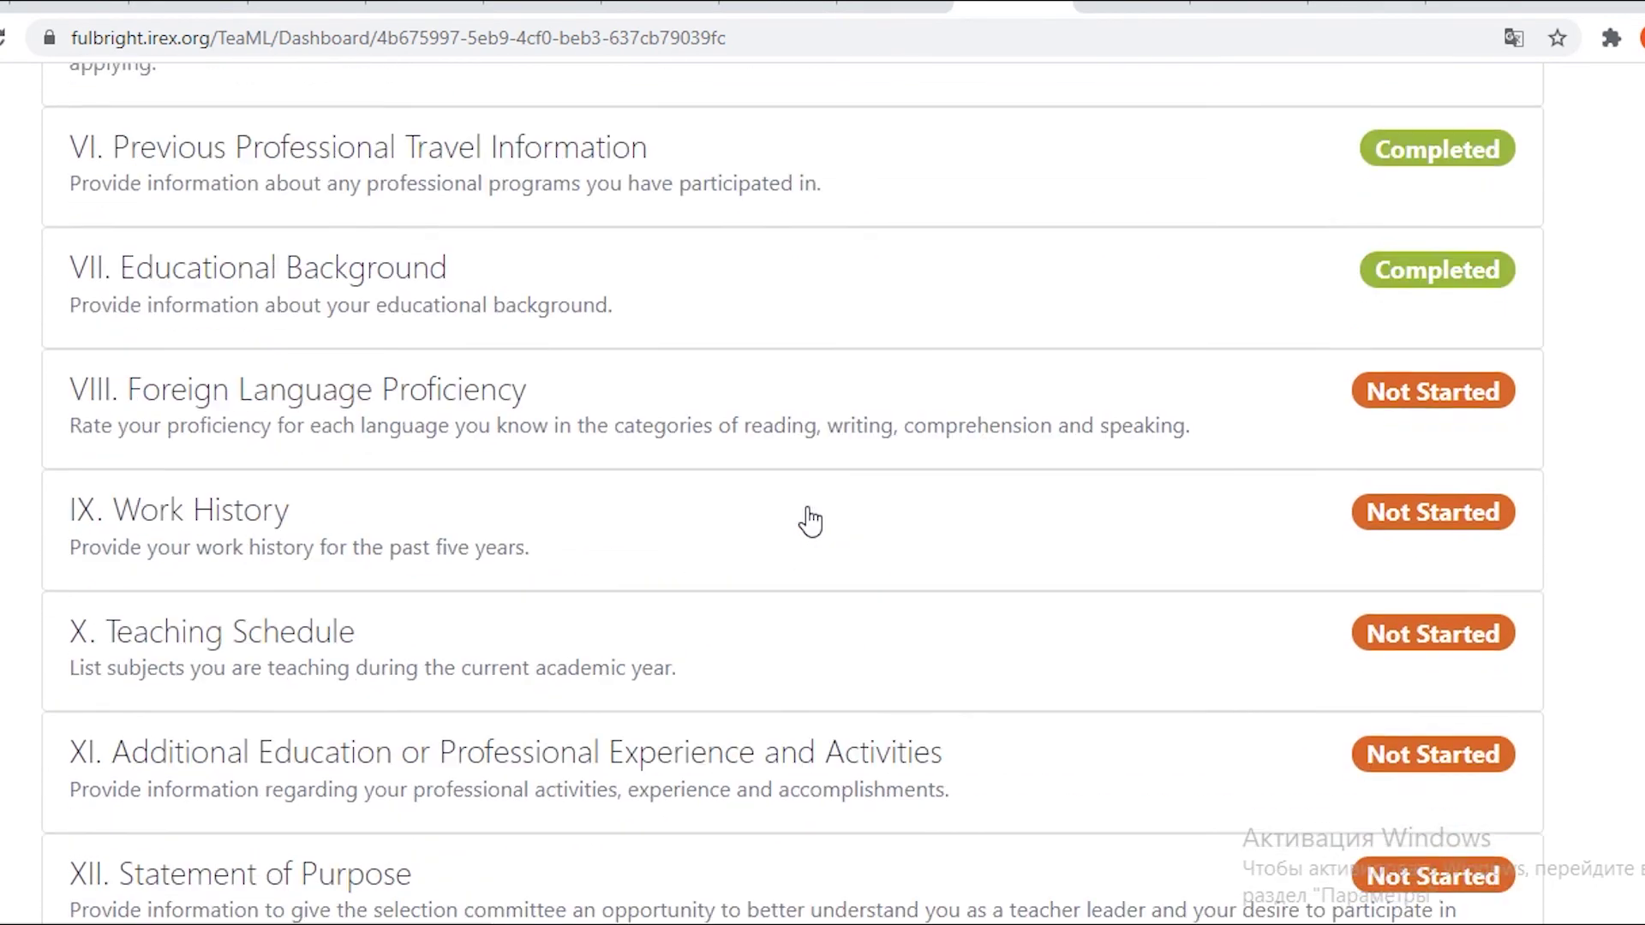
{"action": "scroll", "coordinate": [861, 510], "scroll_direction": "up", "scroll_amount": 6}
{"action": "scroll", "coordinate": [882, 514], "scroll_direction": "down", "scroll_amount": 8}
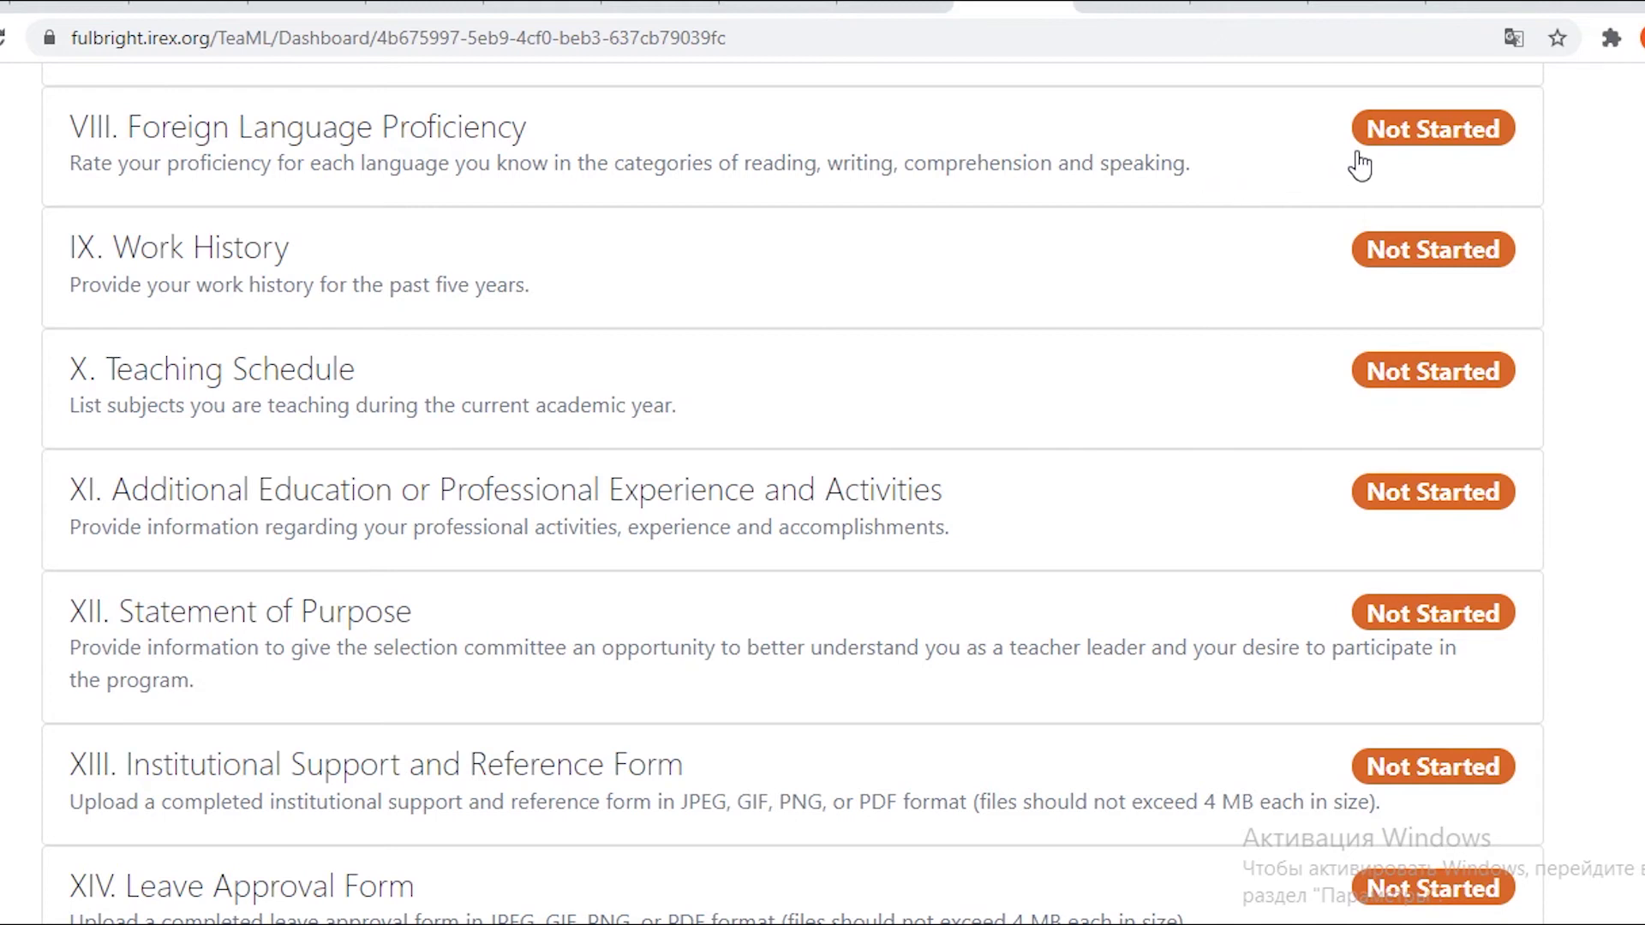
{"action": "left_click", "coordinate": [1424, 142]}
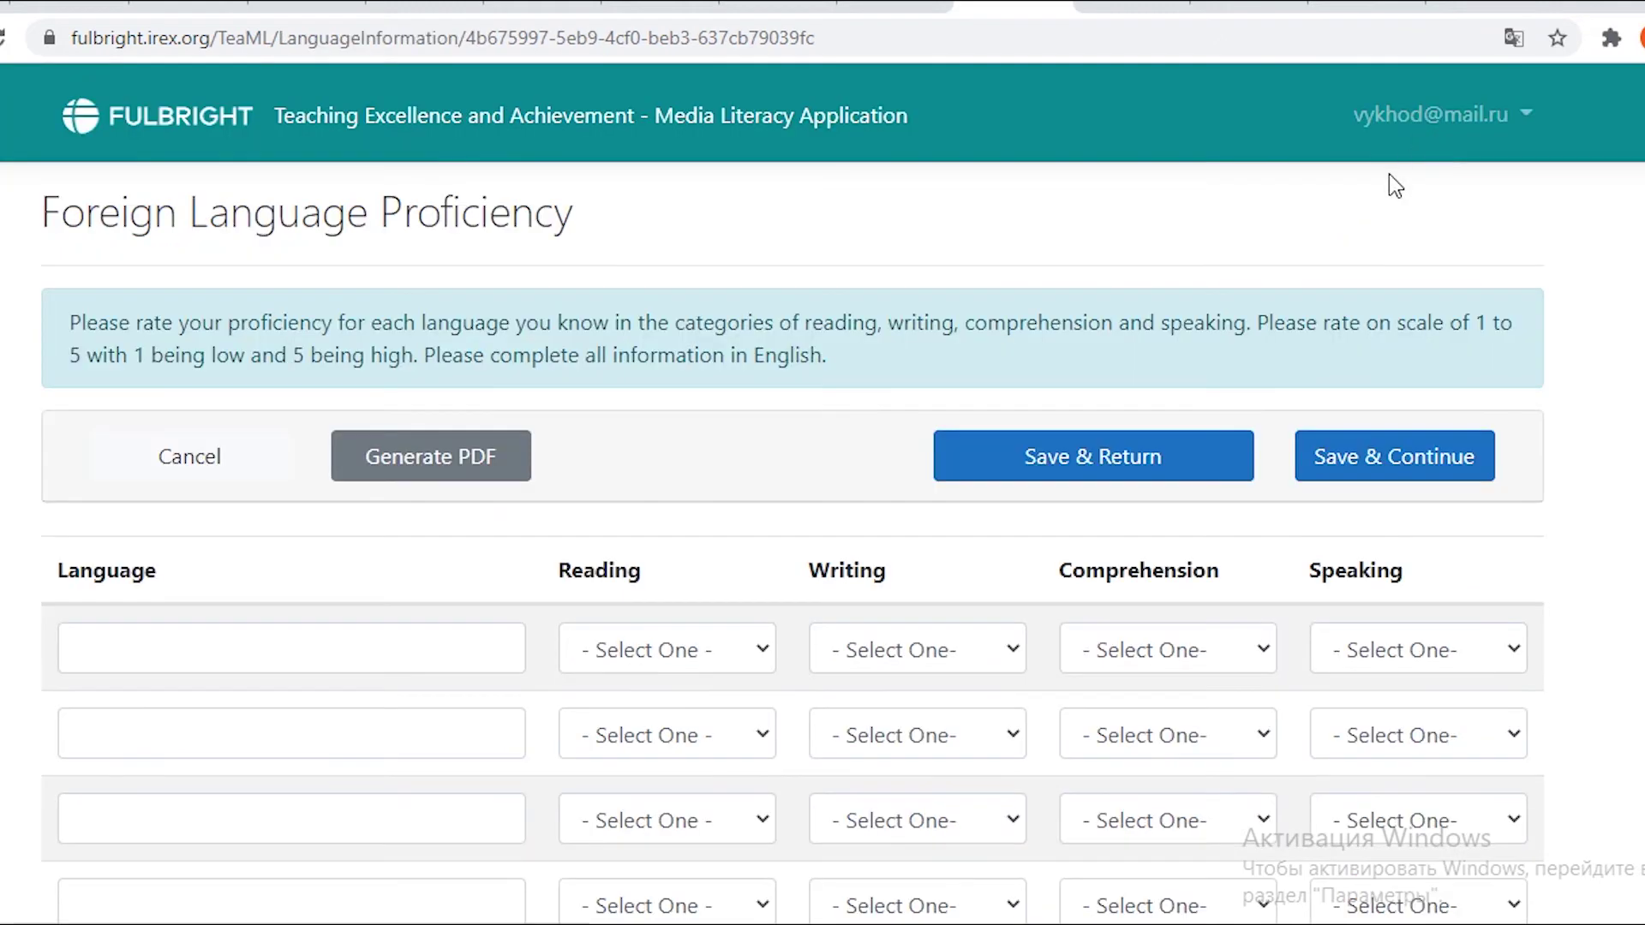
Enter English as the first language.
{"action": "scroll", "coordinate": [1354, 146], "scroll_direction": "down", "scroll_amount": 3}
{"action": "scroll", "coordinate": [1058, 99], "scroll_direction": "up", "scroll_amount": 2}
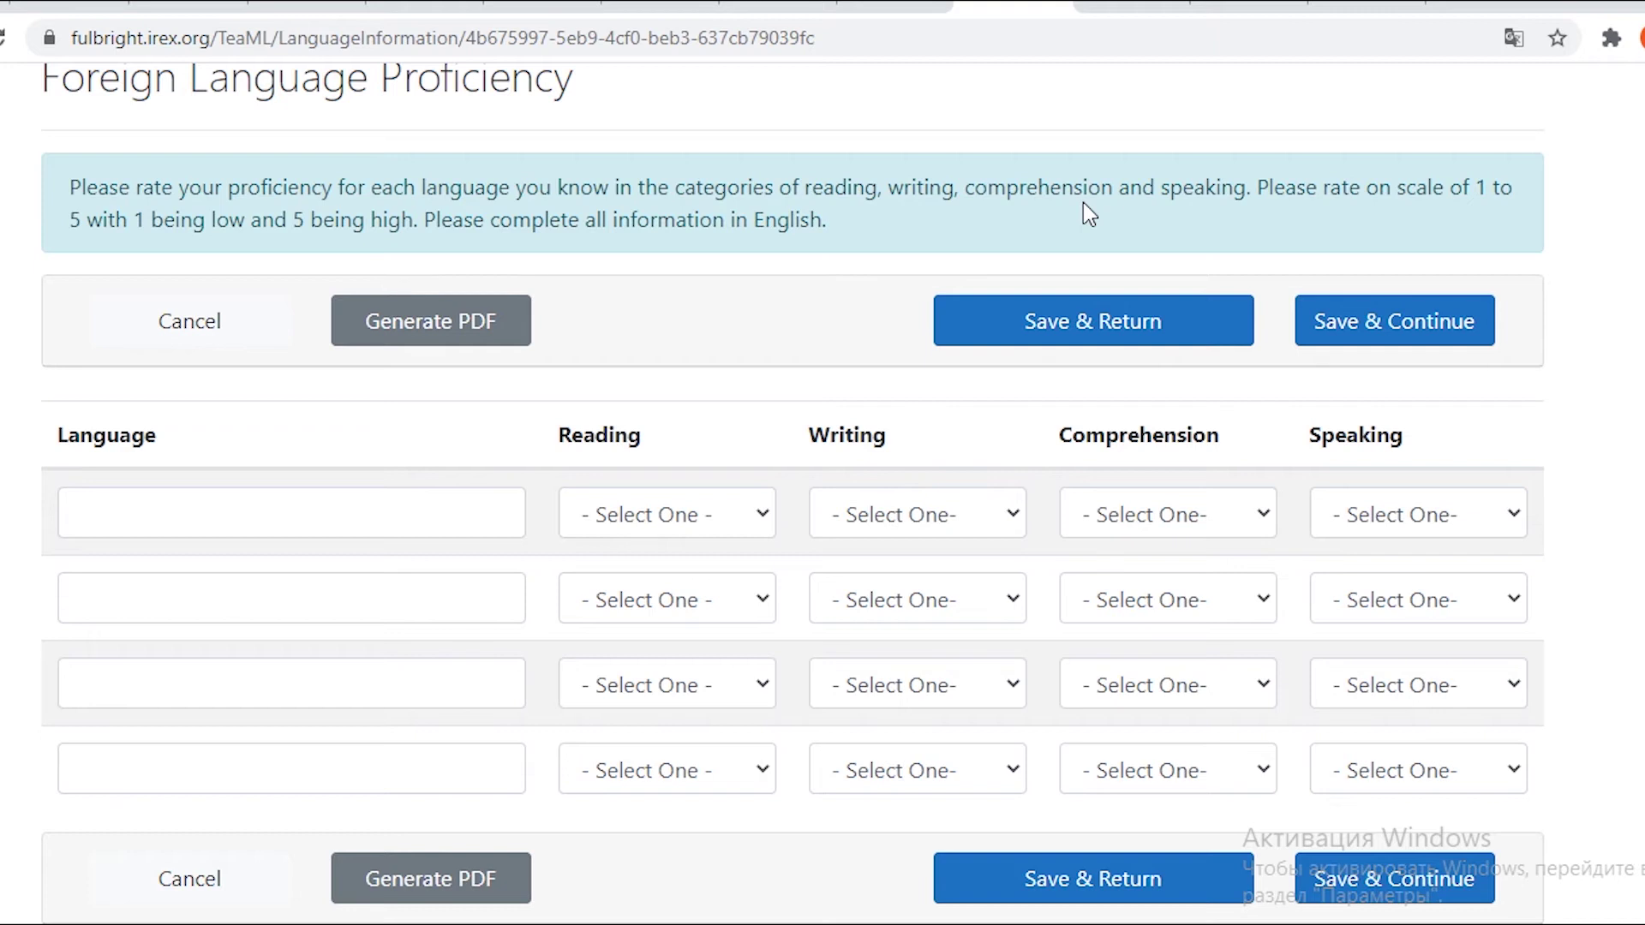
{"action": "scroll", "coordinate": [1083, 203], "scroll_direction": "down", "scroll_amount": 2}
{"action": "left_click", "coordinate": [320, 368]}
{"action": "scroll", "coordinate": [319, 367], "scroll_direction": "up", "scroll_amount": 4}
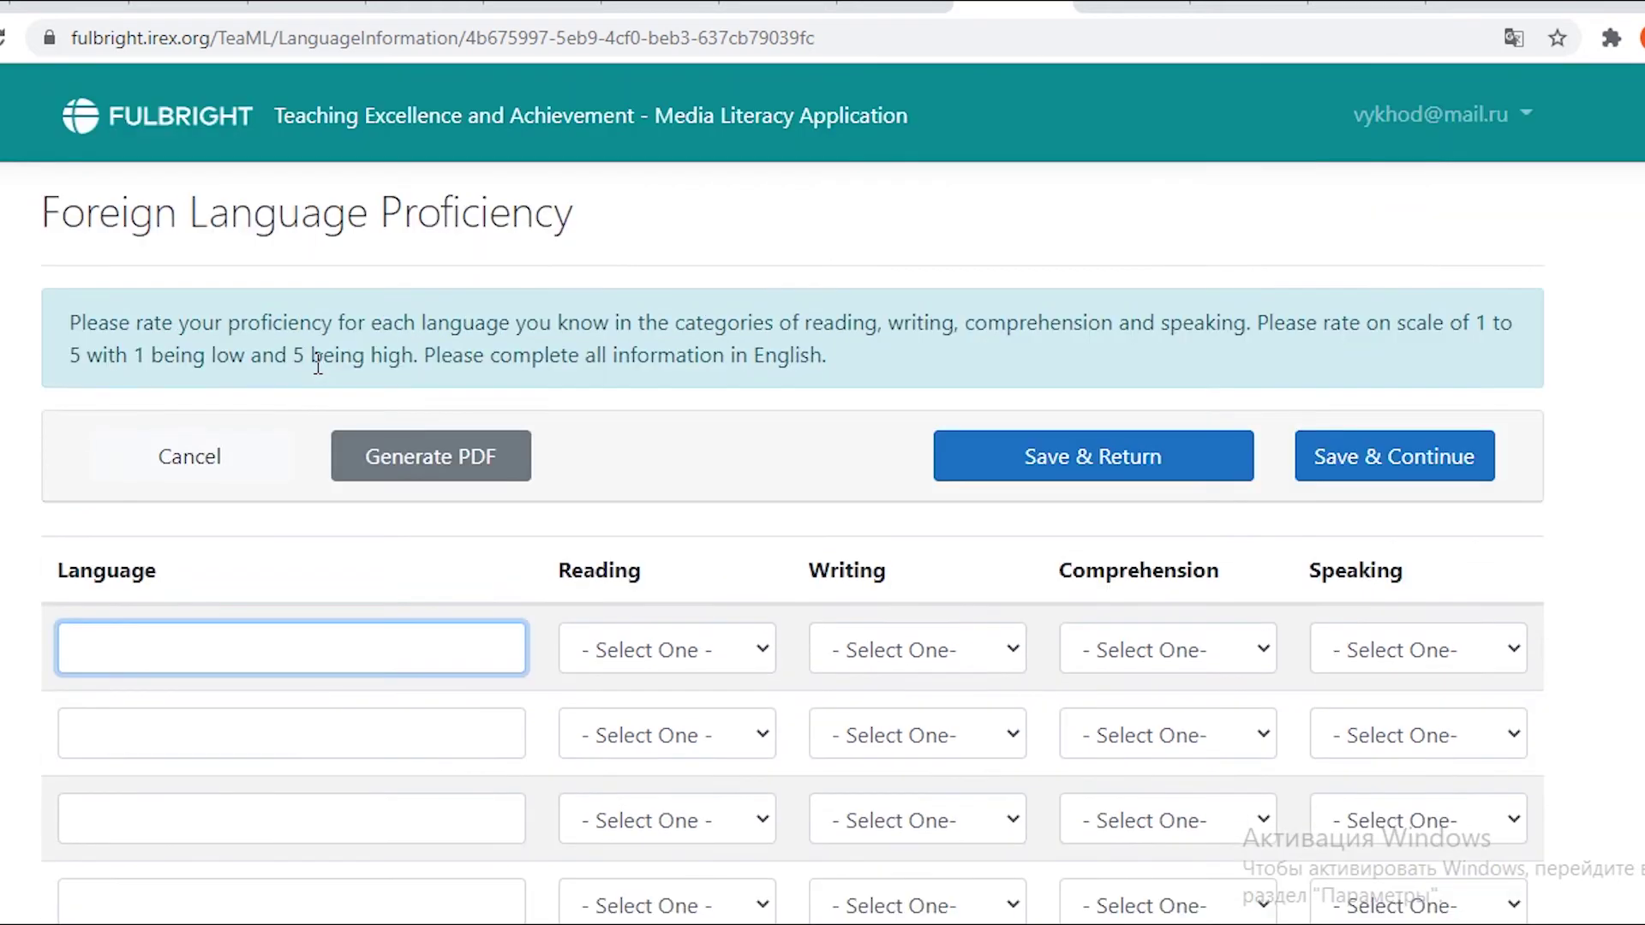
{"action": "scroll", "coordinate": [68, 292], "scroll_direction": "down", "scroll_amount": 2}
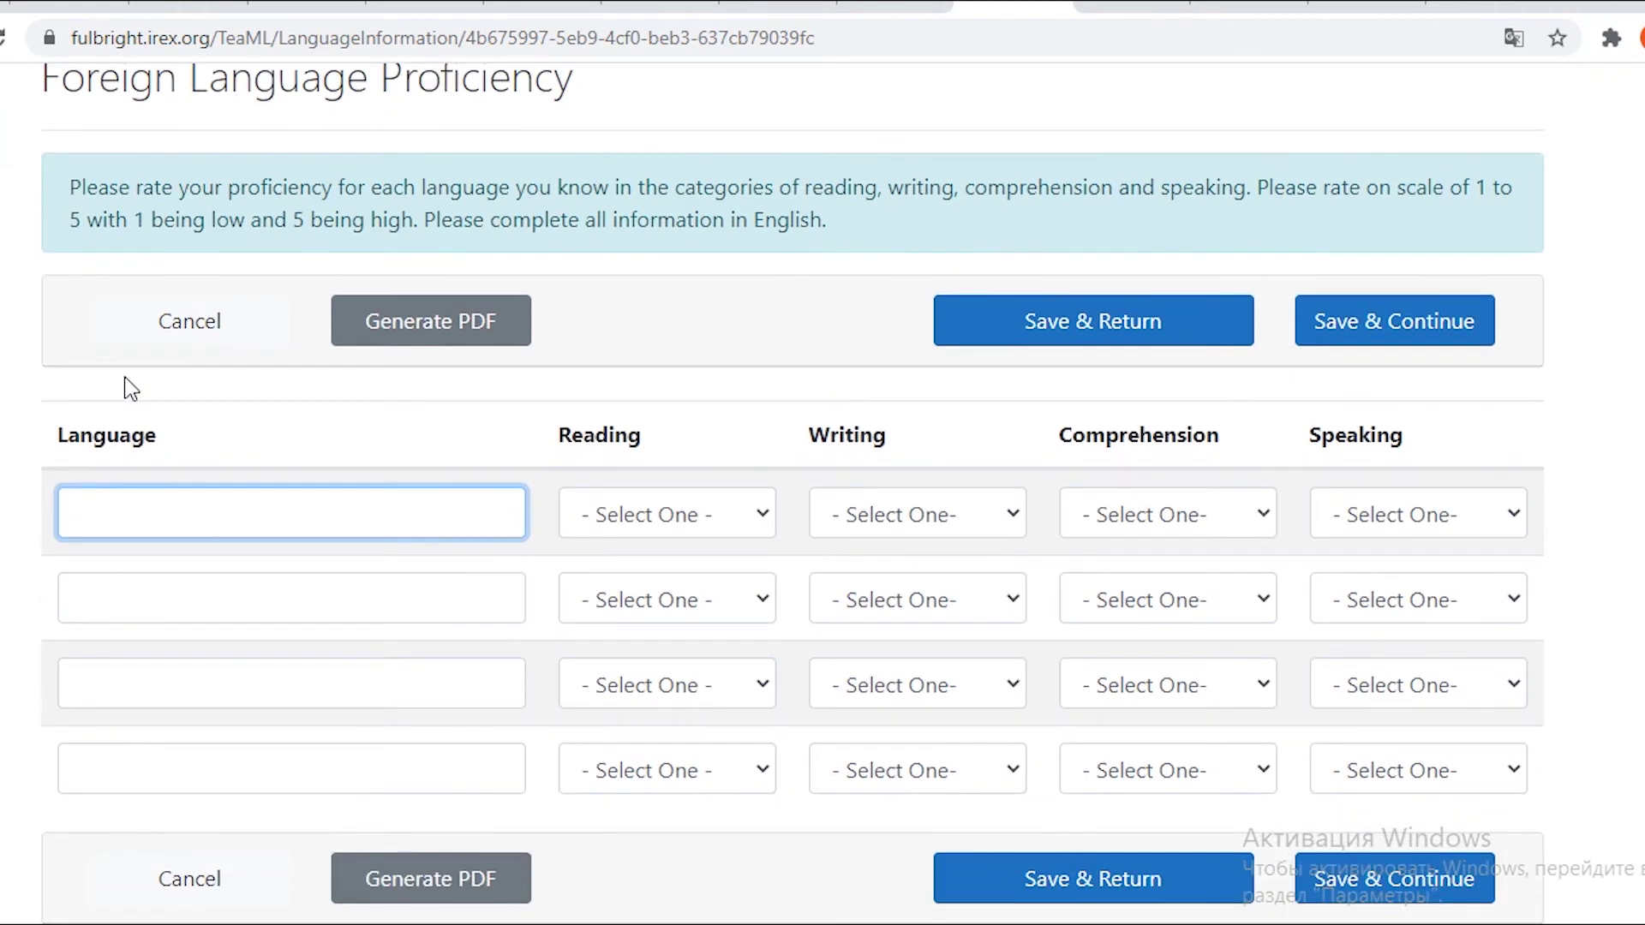
{"action": "type", "text": "Eng"}
{"action": "type", "text": "lsi"}
{"action": "type", "text": "ish"}
Rate English reading, writing and comprehension at 4 and set the speaking rating.
{"action": "left_click", "coordinate": [641, 518]}
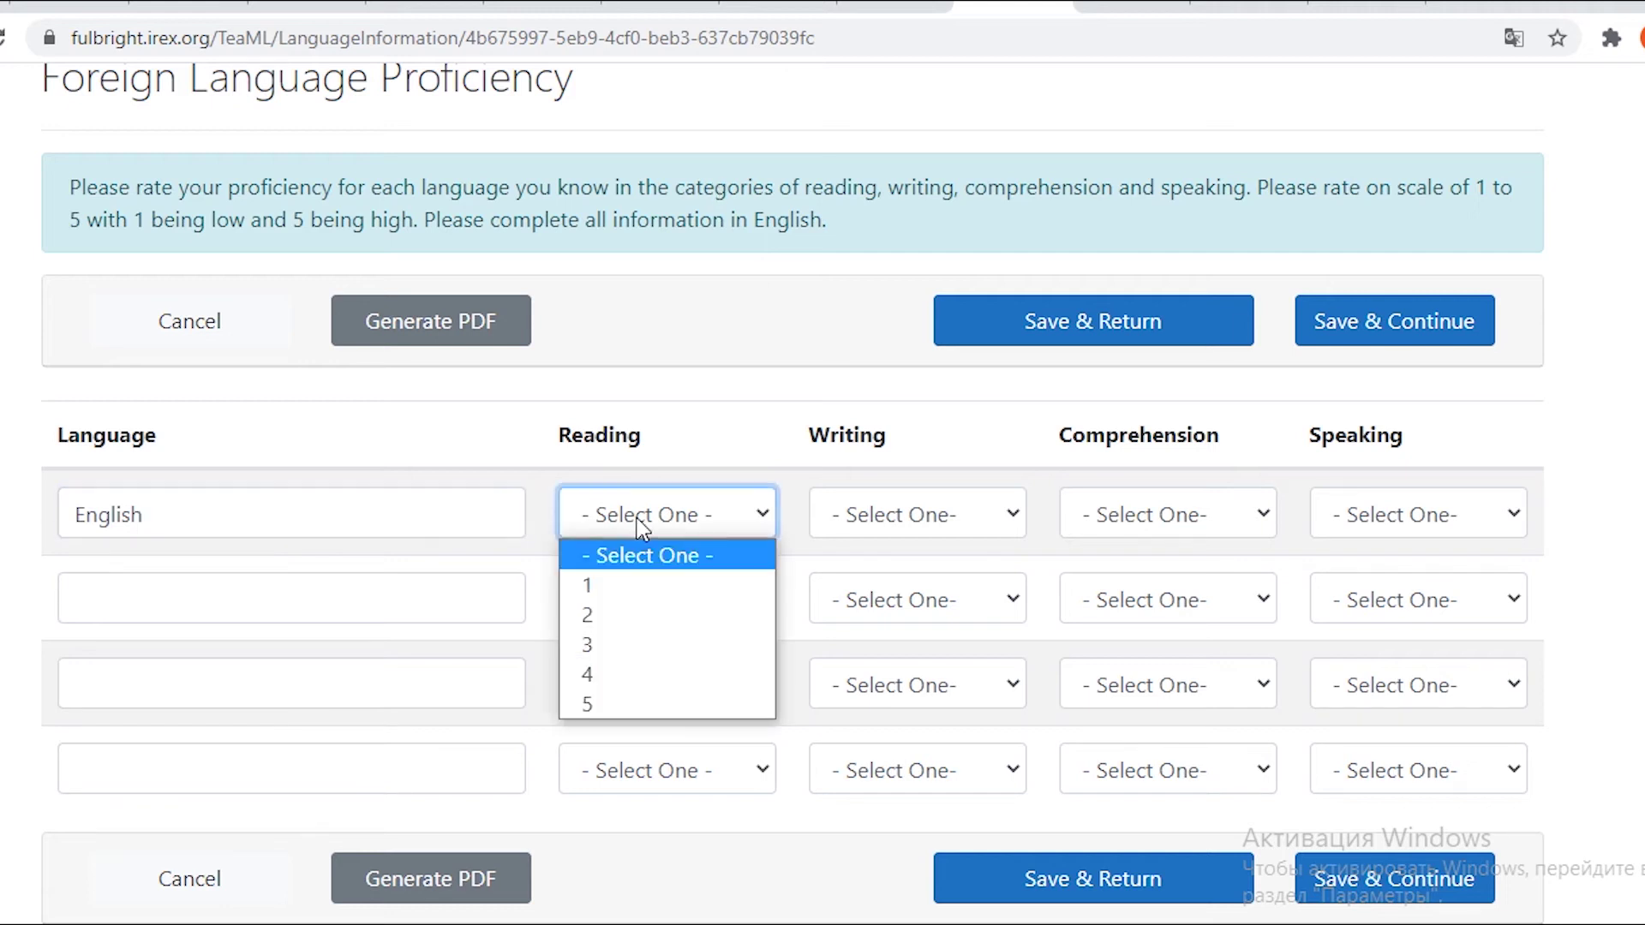
{"action": "left_click", "coordinate": [632, 684]}
{"action": "left_click", "coordinate": [956, 521]}
{"action": "left_click", "coordinate": [899, 677]}
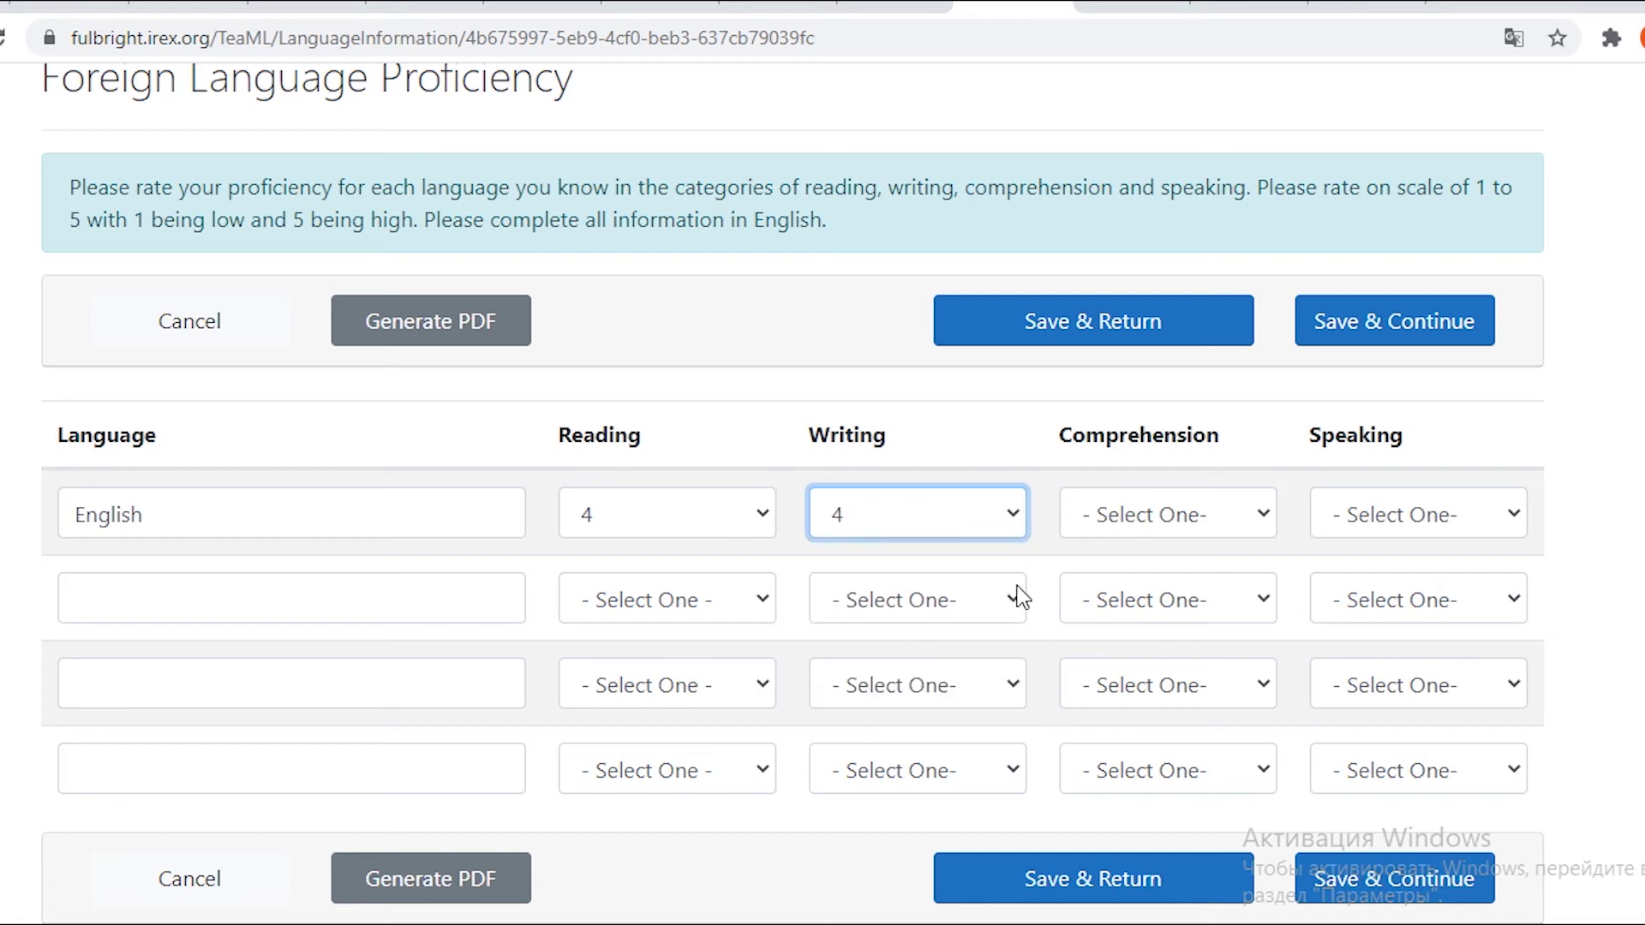
{"action": "left_click", "coordinate": [1118, 518]}
{"action": "left_click", "coordinate": [1120, 676]}
{"action": "left_click", "coordinate": [1418, 514]}
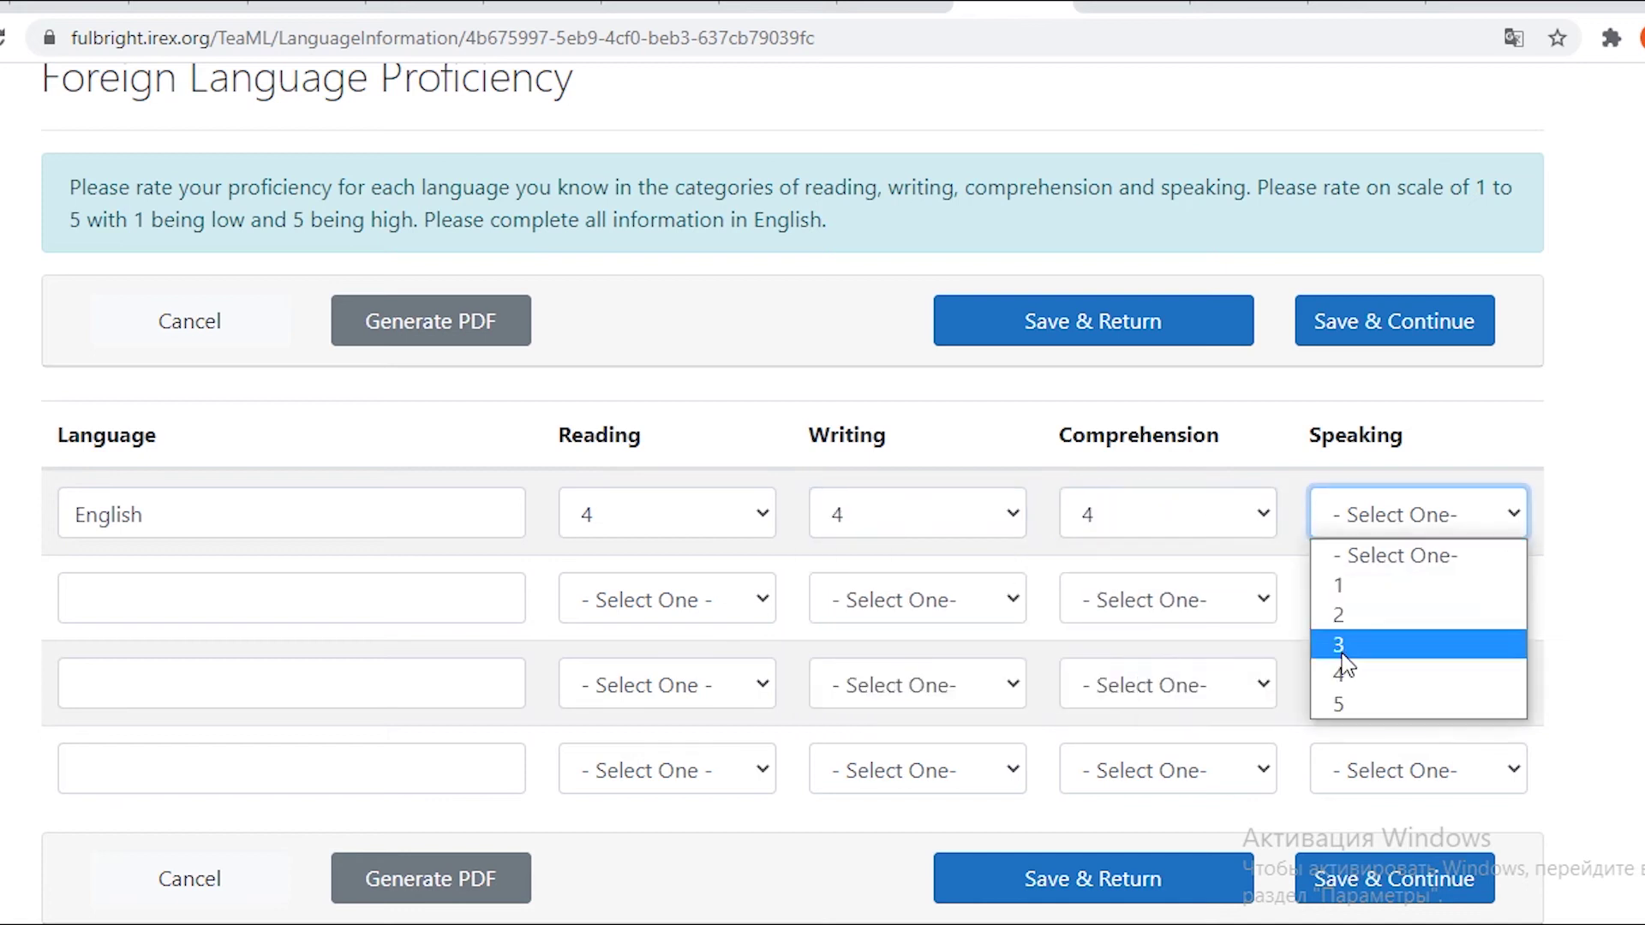
{"action": "left_click", "coordinate": [1344, 672]}
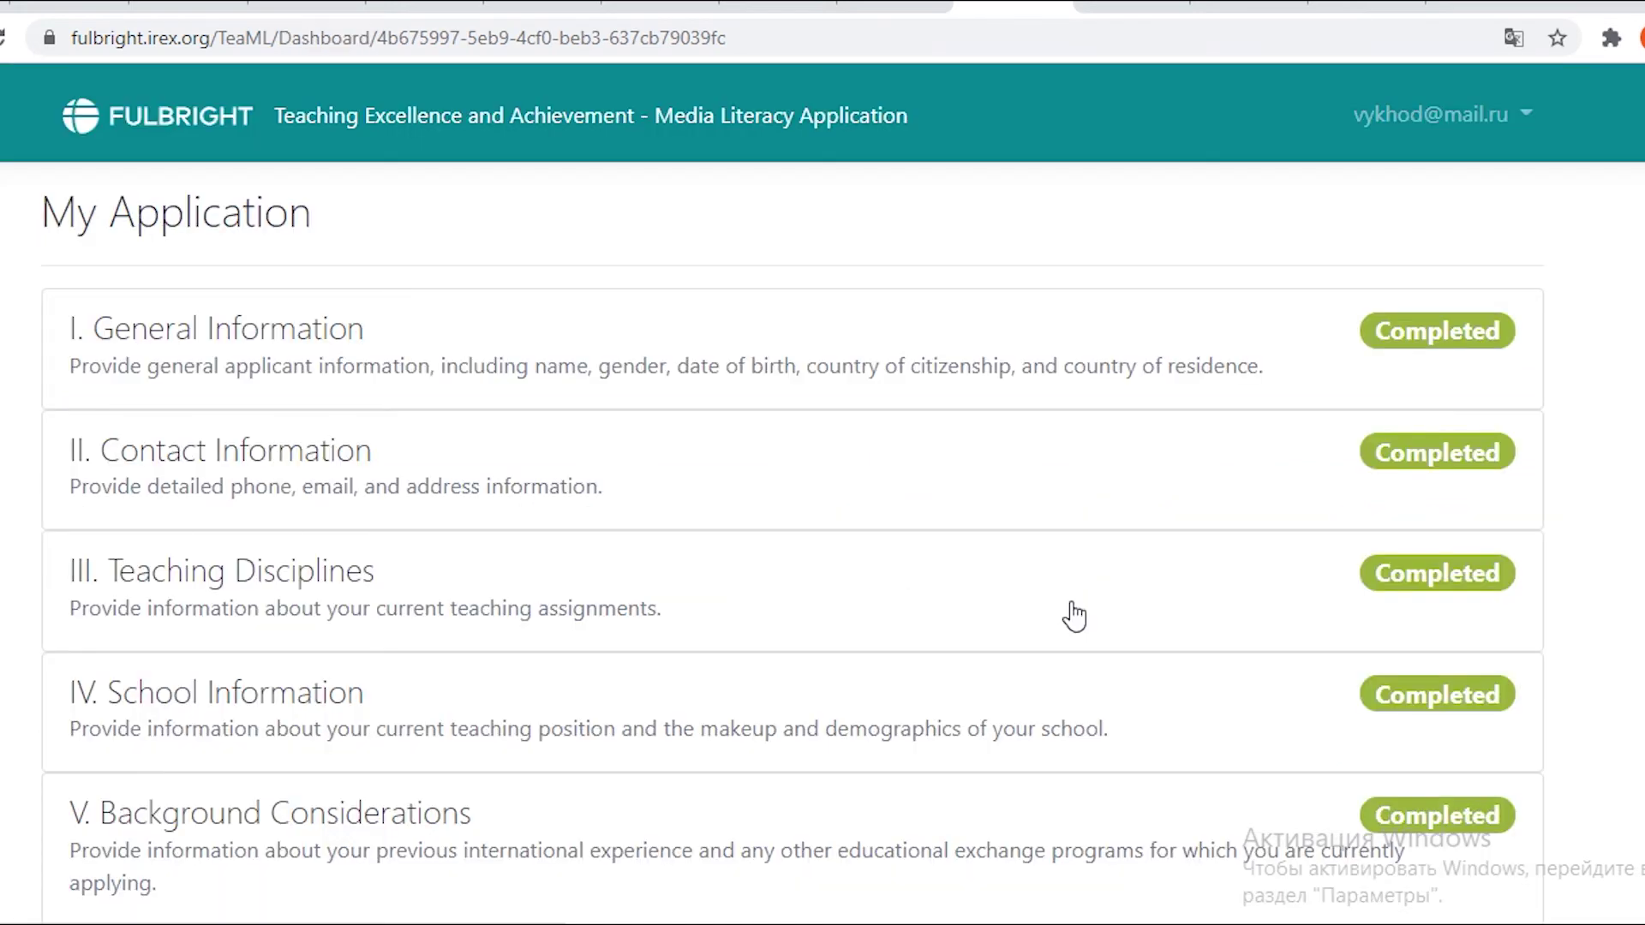
Open the IX. Work History section.
{"action": "scroll", "coordinate": [1074, 615], "scroll_direction": "down", "scroll_amount": 10}
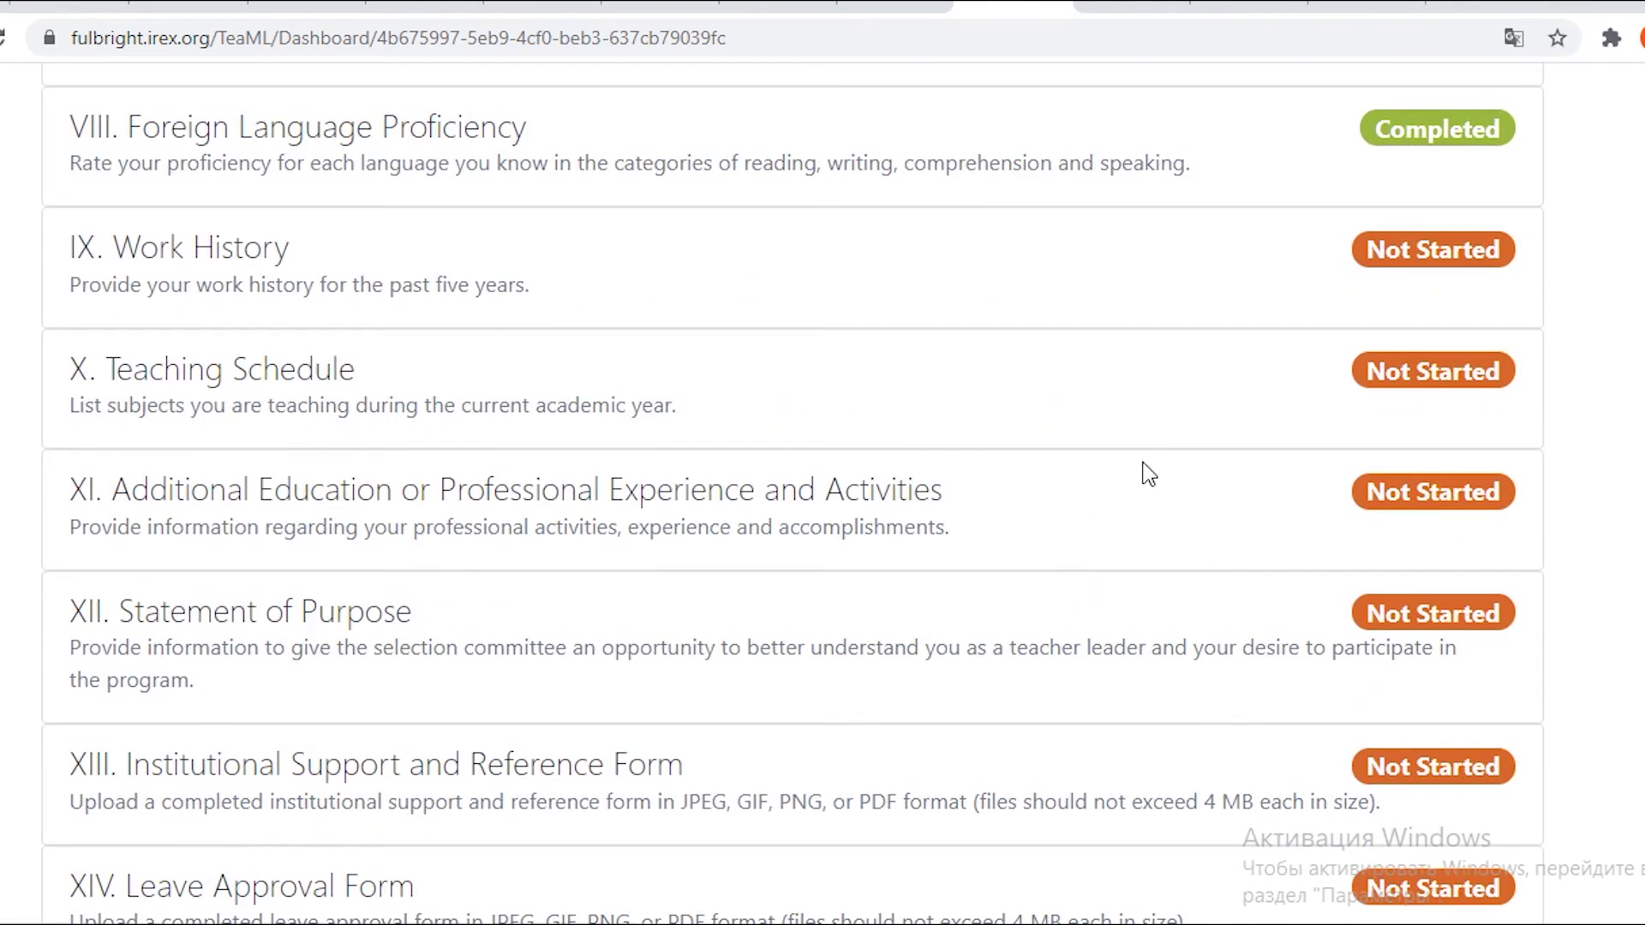
{"action": "left_click", "coordinate": [1151, 394]}
{"action": "scroll", "coordinate": [1127, 506], "scroll_direction": "down", "scroll_amount": 2}
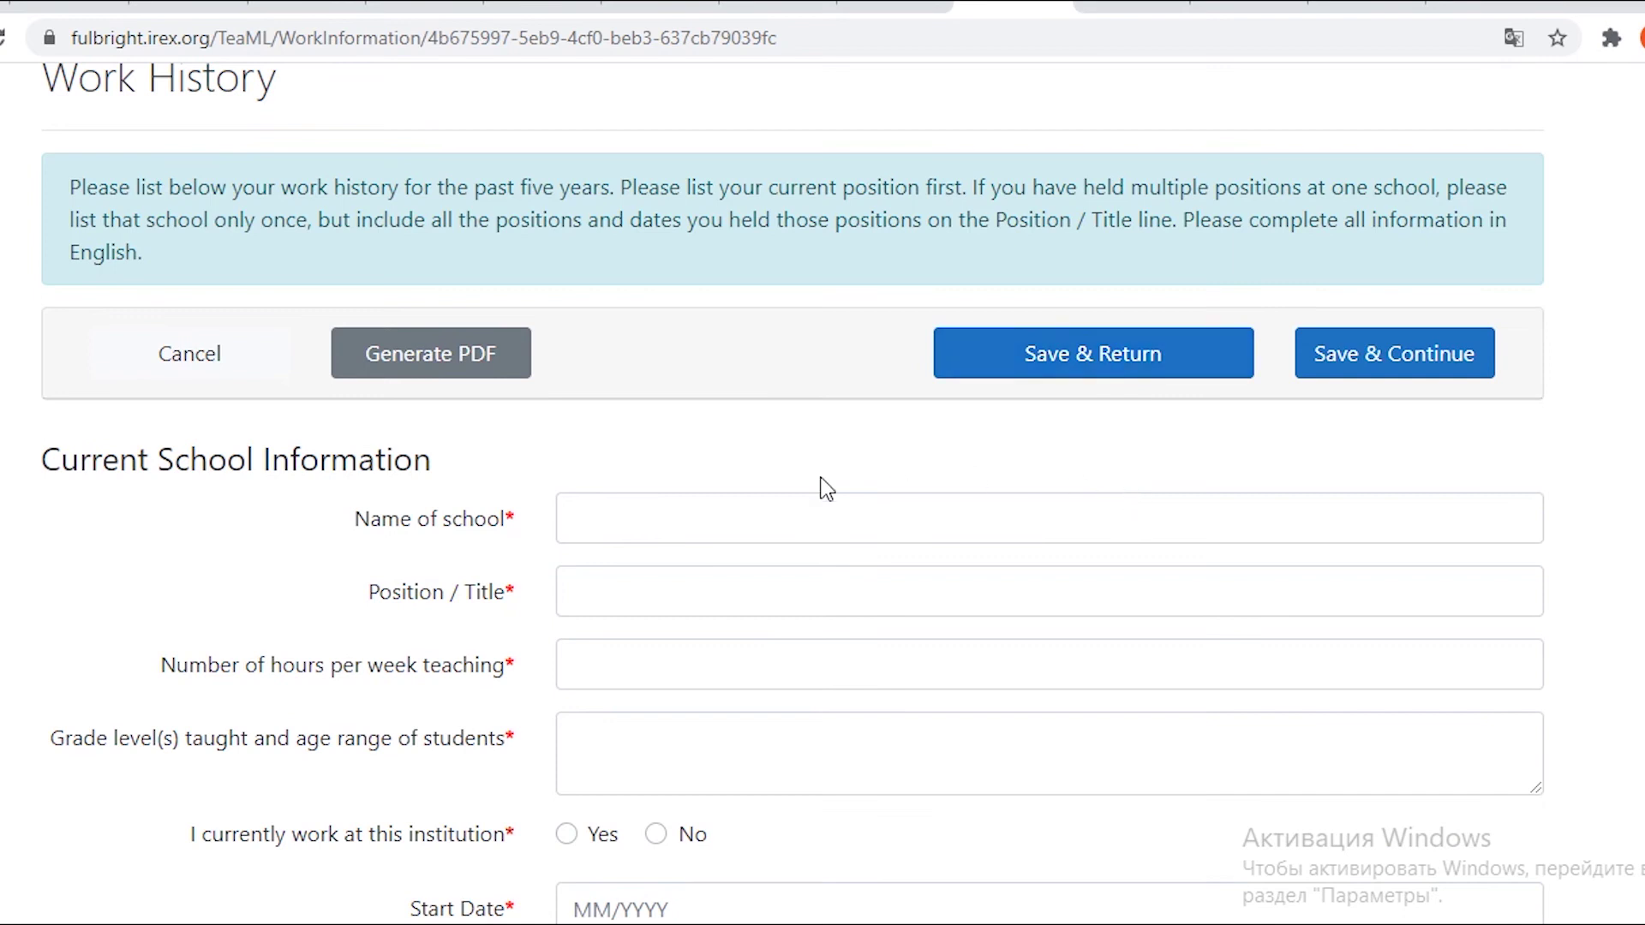
Fill the school name from autofill, Teacher as position, and 33 weekly teaching hours.
{"action": "left_click", "coordinate": [774, 512]}
{"action": "left_click", "coordinate": [769, 631]}
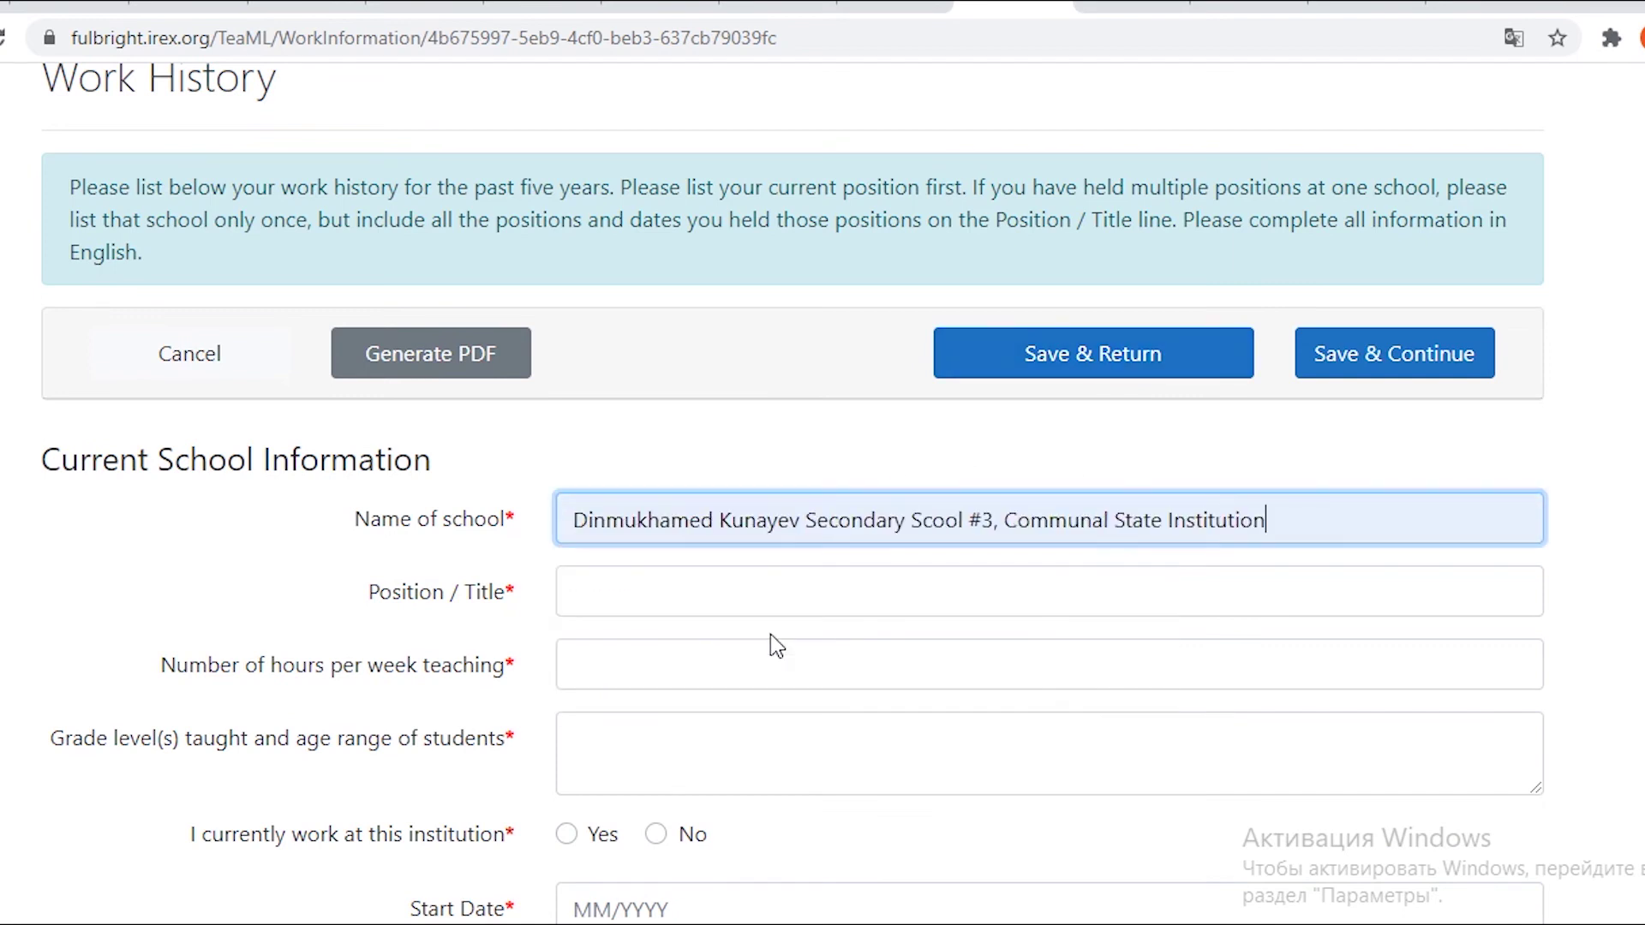
{"action": "left_click", "coordinate": [947, 584]}
{"action": "type", "text": "Teacher"}
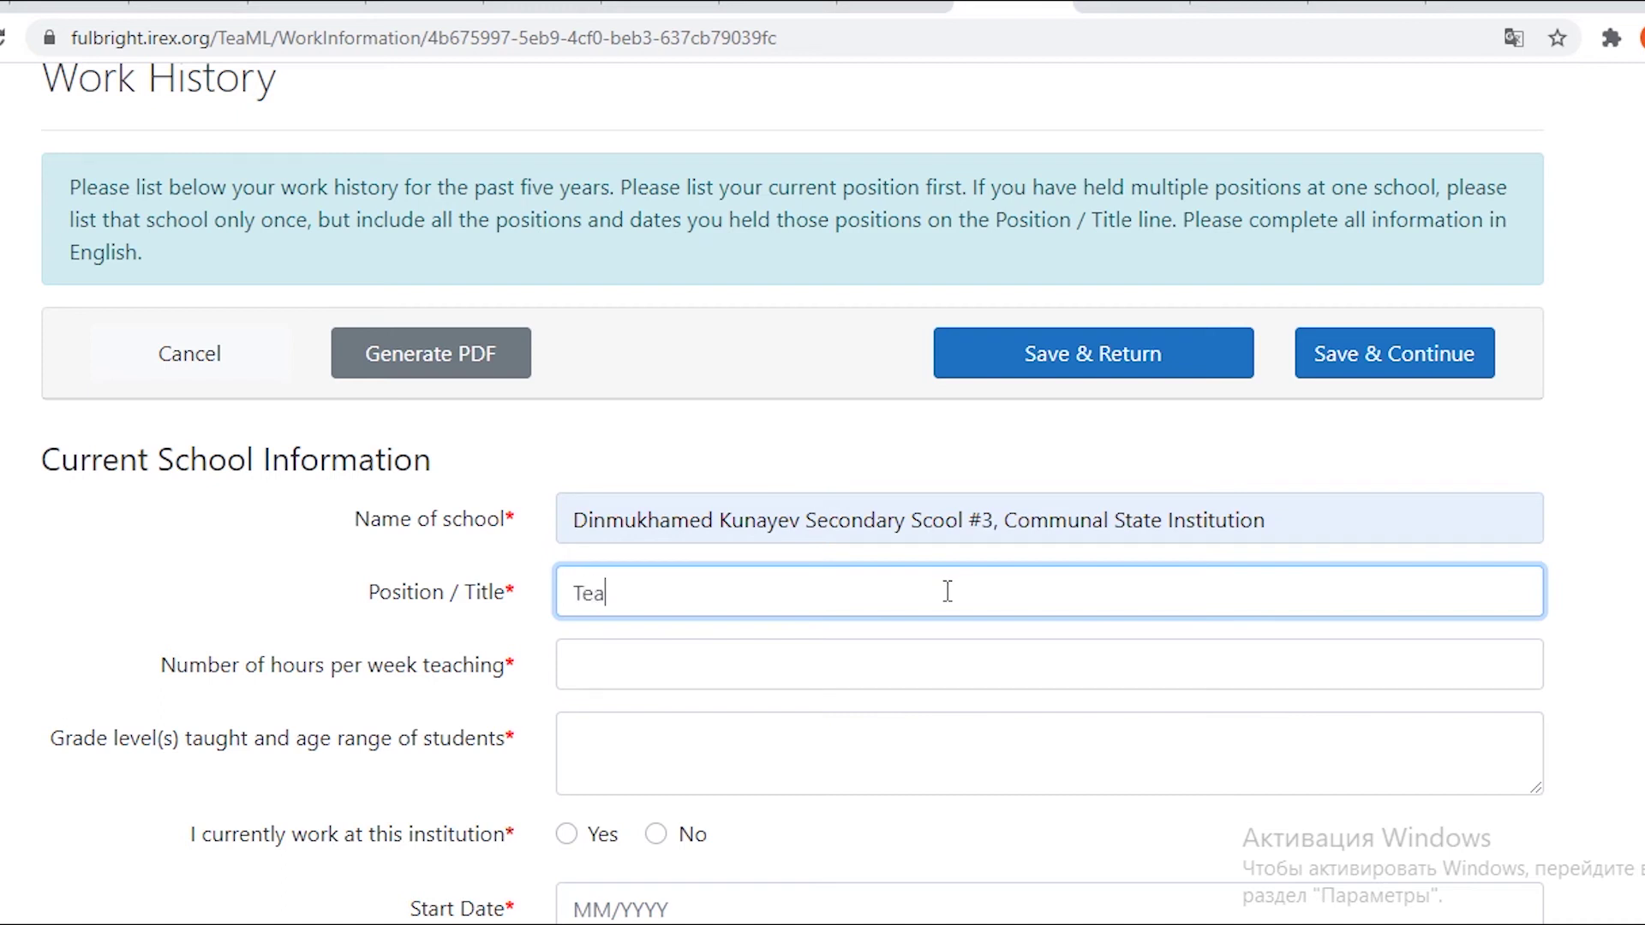
{"action": "left_click", "coordinate": [890, 664]}
{"action": "type", "text": "33"}
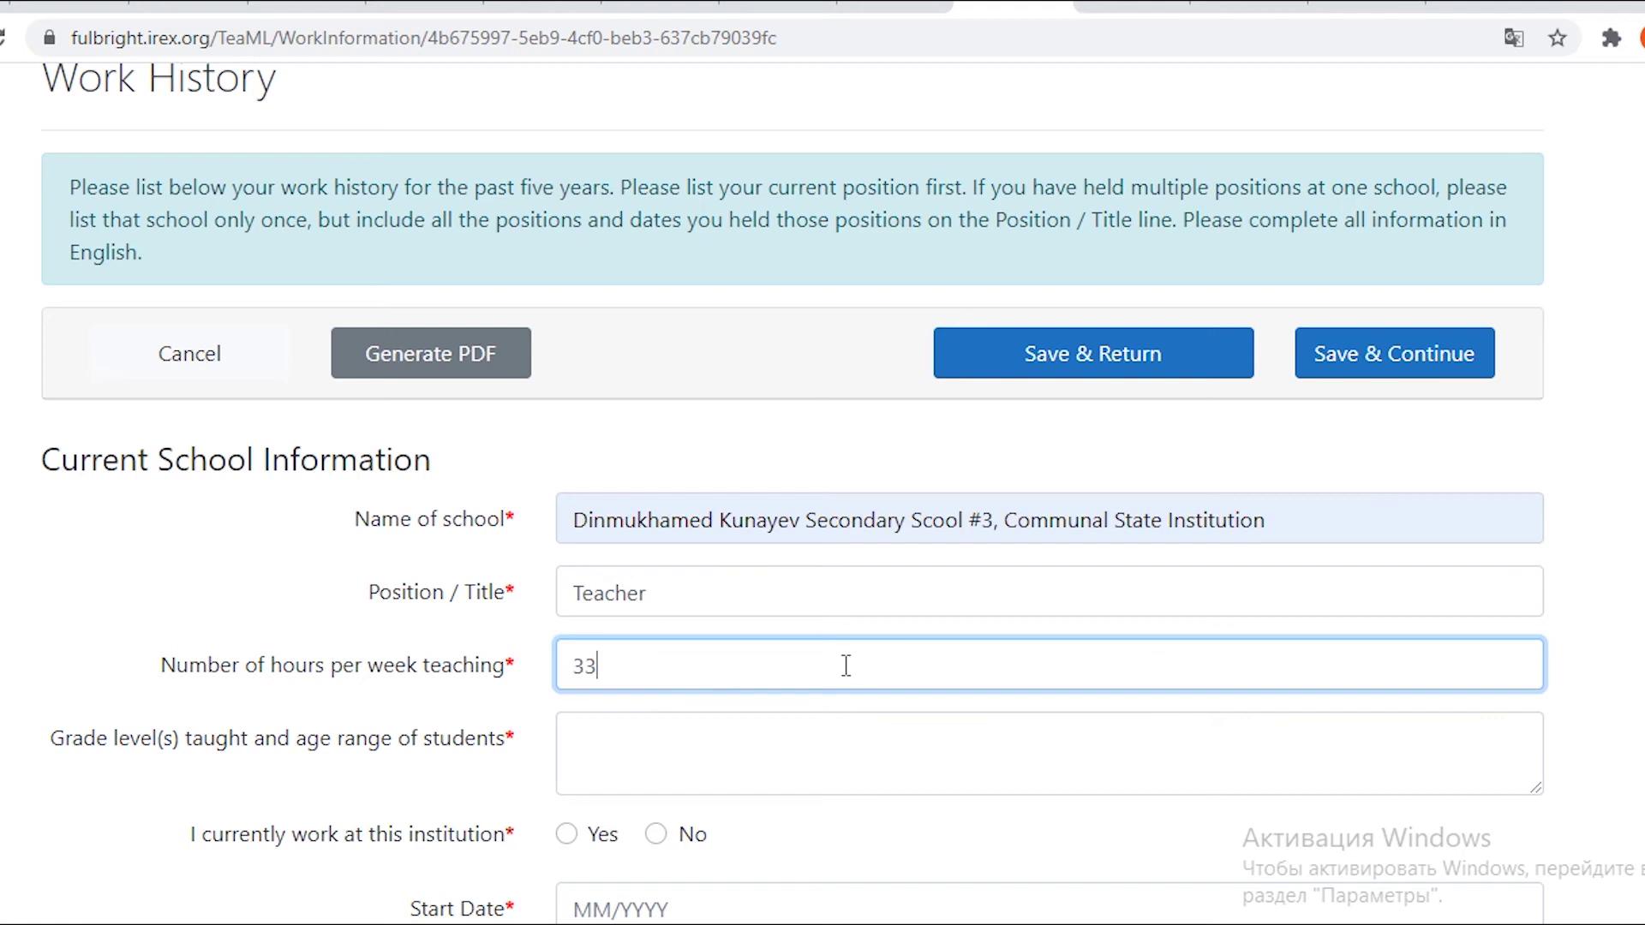
{"action": "scroll", "coordinate": [845, 665], "scroll_direction": "down", "scroll_amount": 3}
List the grade levels with ages: Grades 3 (9 years), 6 (12 years), 9 (15 years).
{"action": "left_click", "coordinate": [626, 487]}
{"action": "type", "text": "Grade =s 3"}
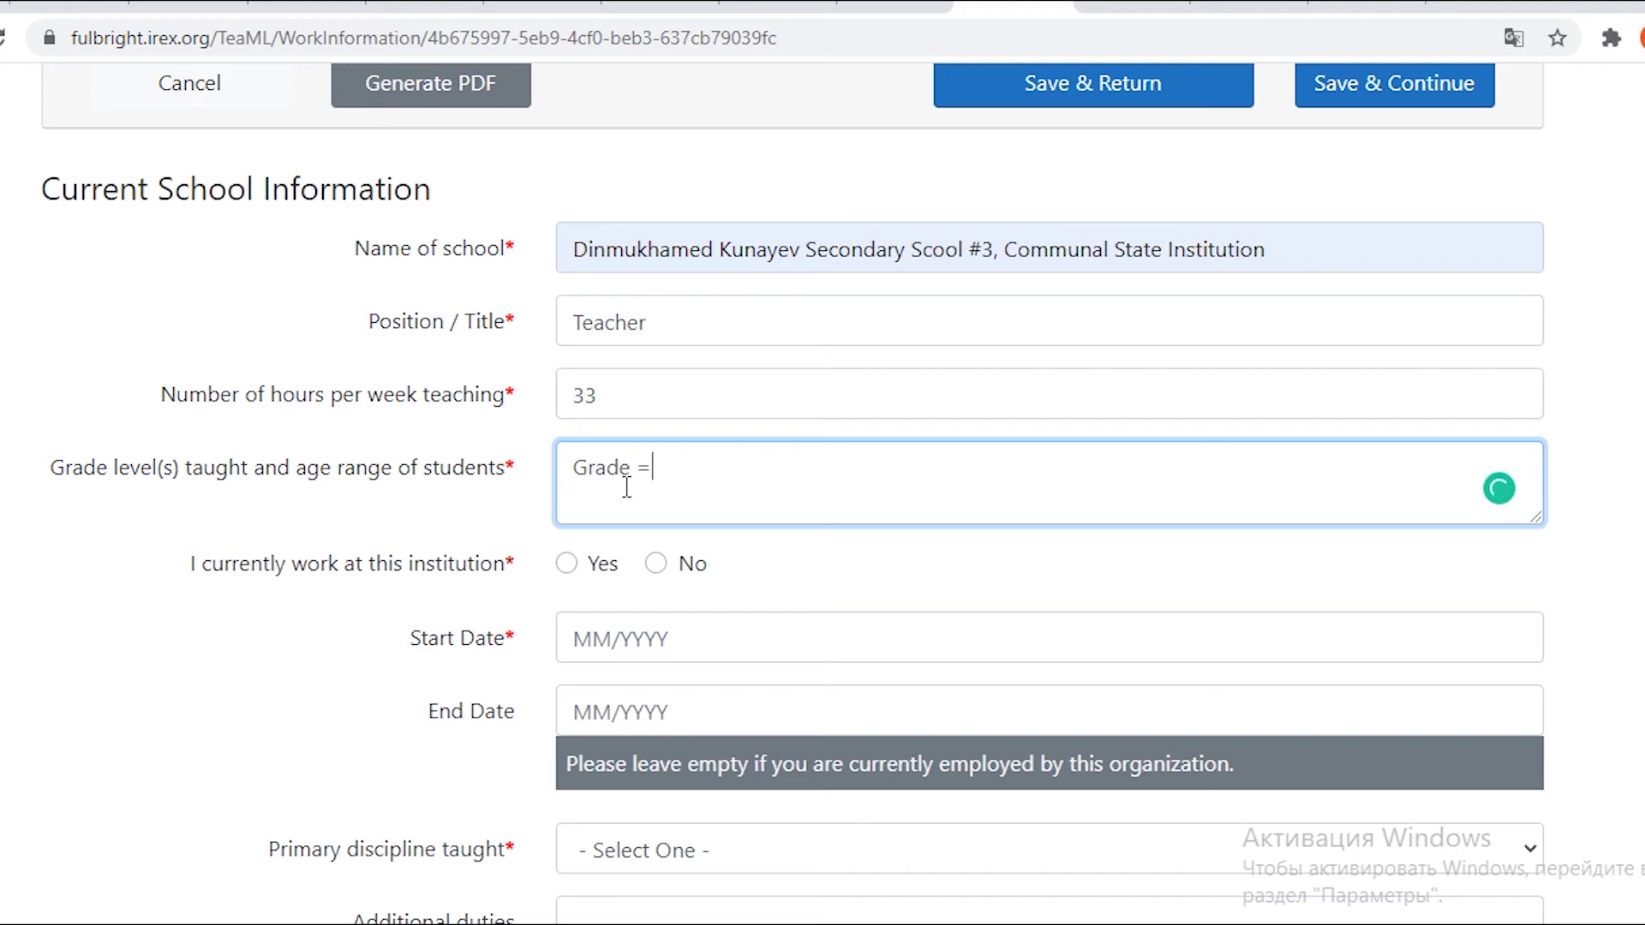
{"action": "key", "text": "BackSpace"}
{"action": "key", "text": "BackSpace"}
{"action": "type", "text": "'"}
{"action": "key", "text": "BackSpace"}
{"action": "type", "text": ": 3 ()"}
{"action": "type", "text": "9 years), 6 (12 years)9 (15"}
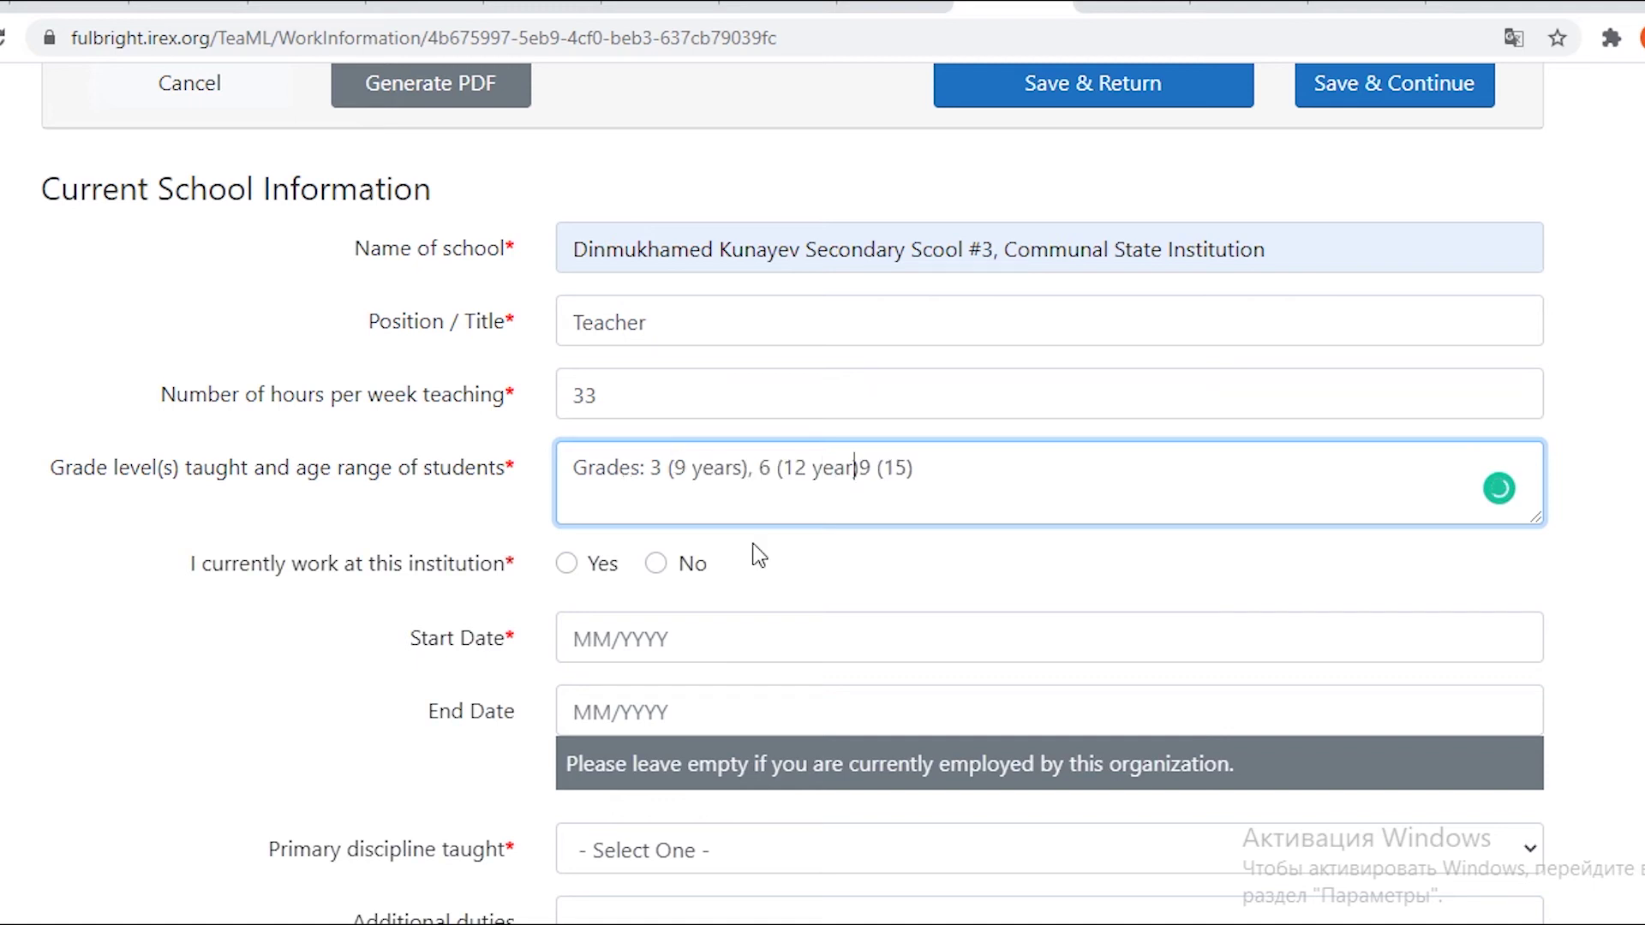
{"action": "type", "text": ","}
{"action": "left_click", "coordinate": [928, 469]}
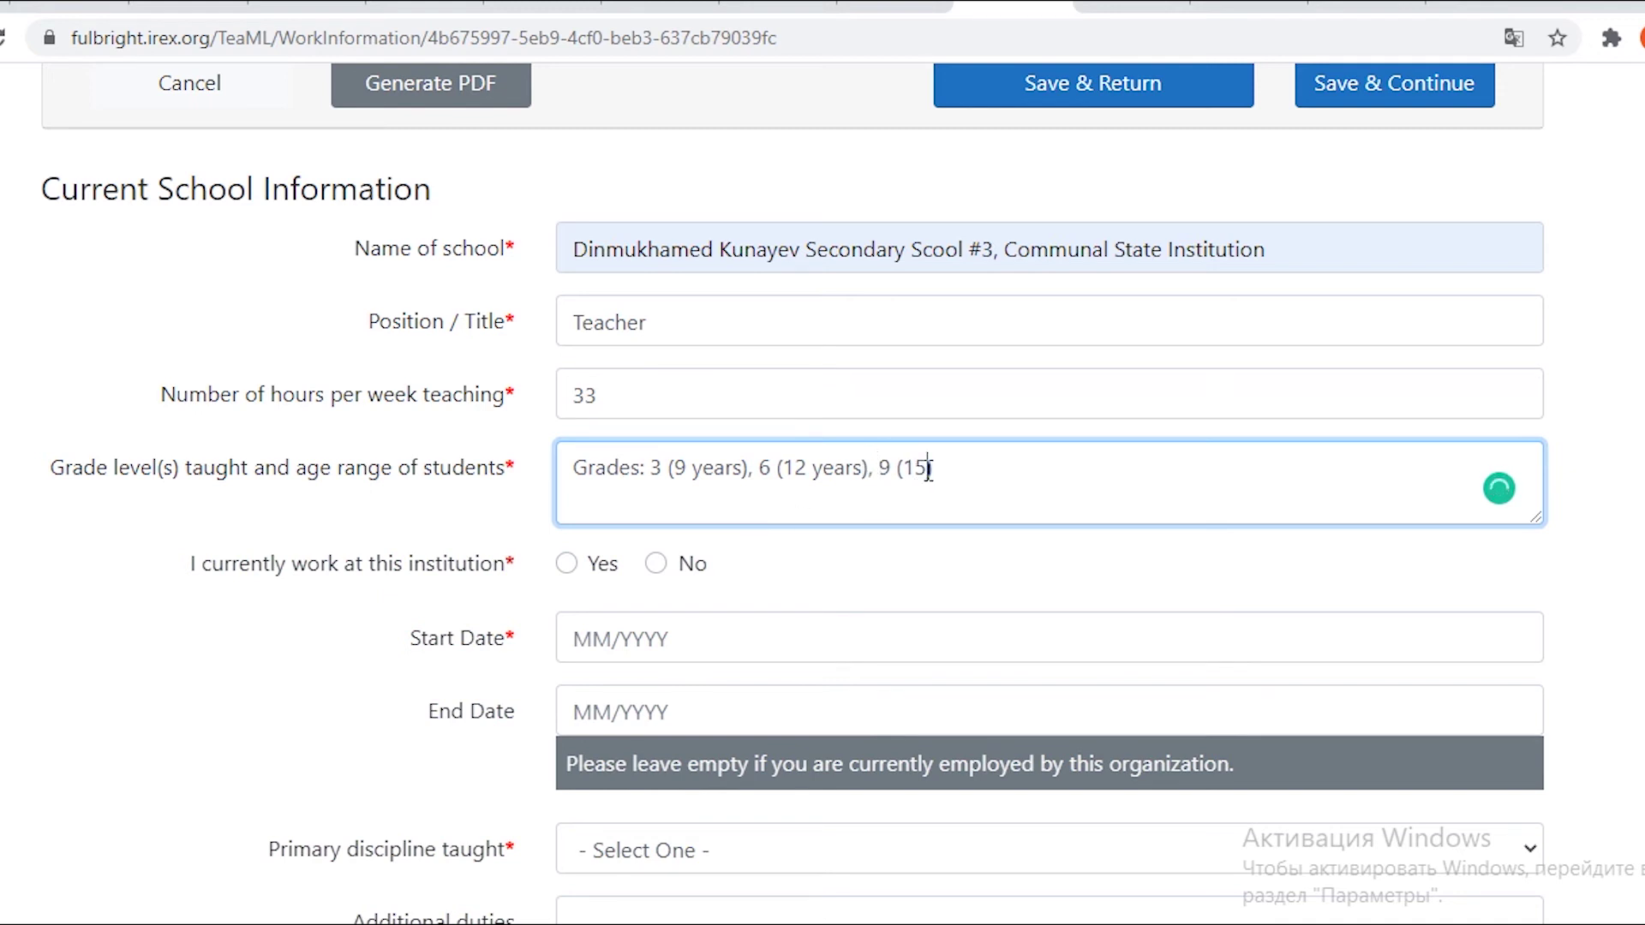
{"action": "type", "text": "-16"}
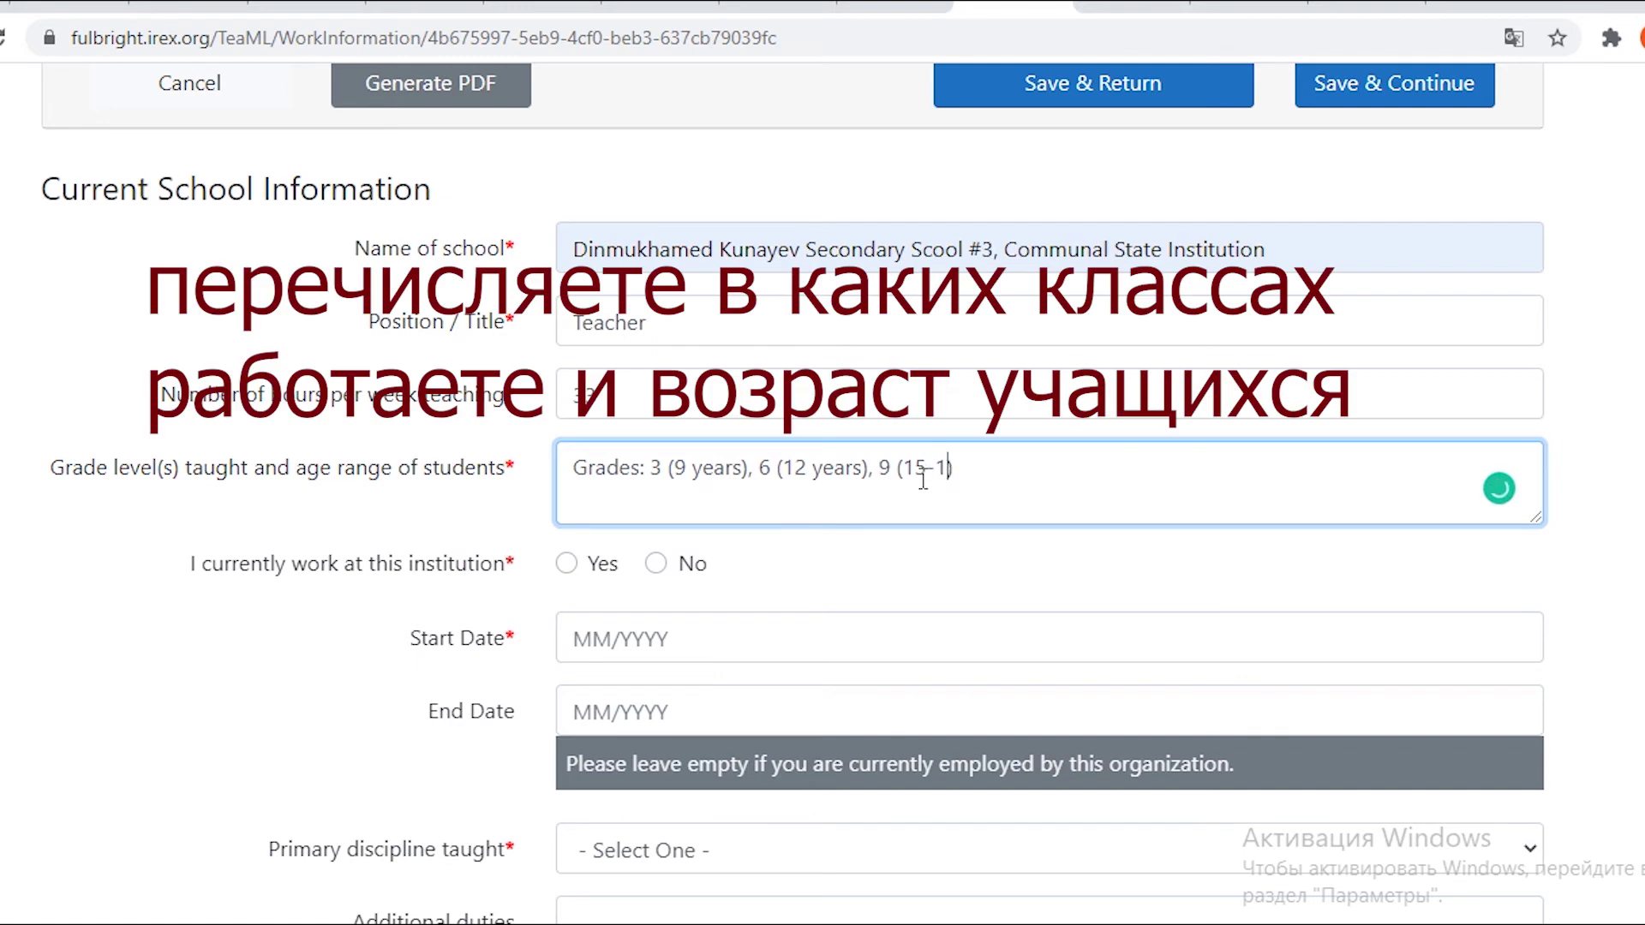
{"action": "key", "text": "BackSpace"}
{"action": "key", "text": "BackSpace"}
{"action": "key", "text": "BackSpace"}
{"action": "type", "text": "yaars"}
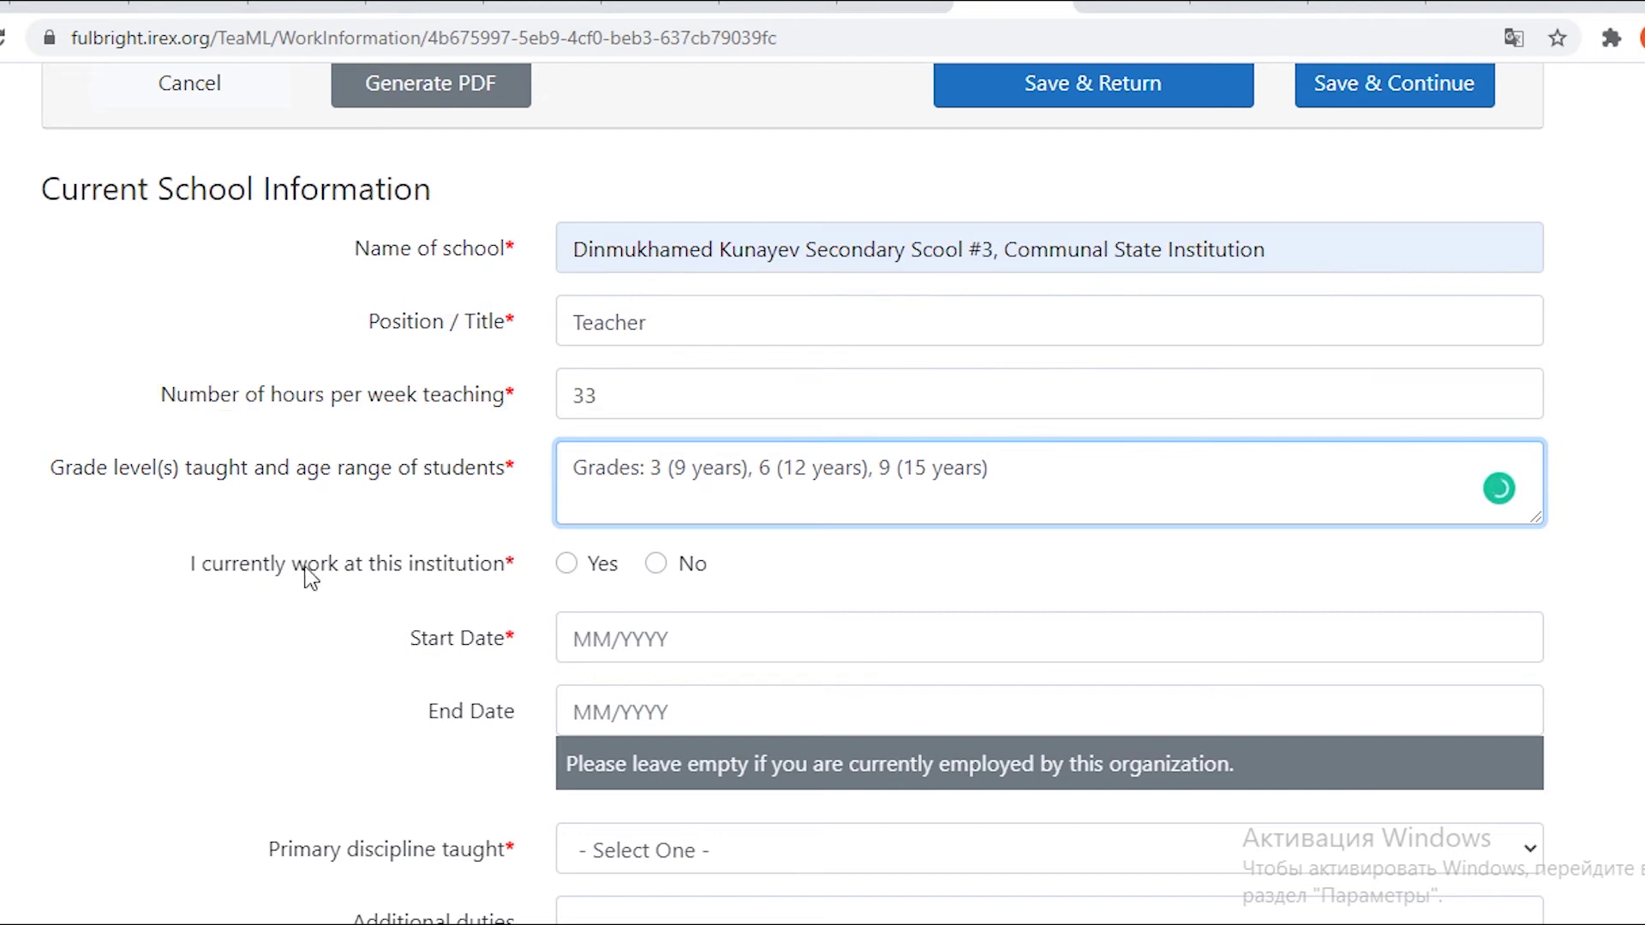
Mark the job as current with a start date of April 2013.
{"action": "left_click", "coordinate": [566, 565]}
{"action": "scroll", "coordinate": [551, 587], "scroll_direction": "down", "scroll_amount": 3}
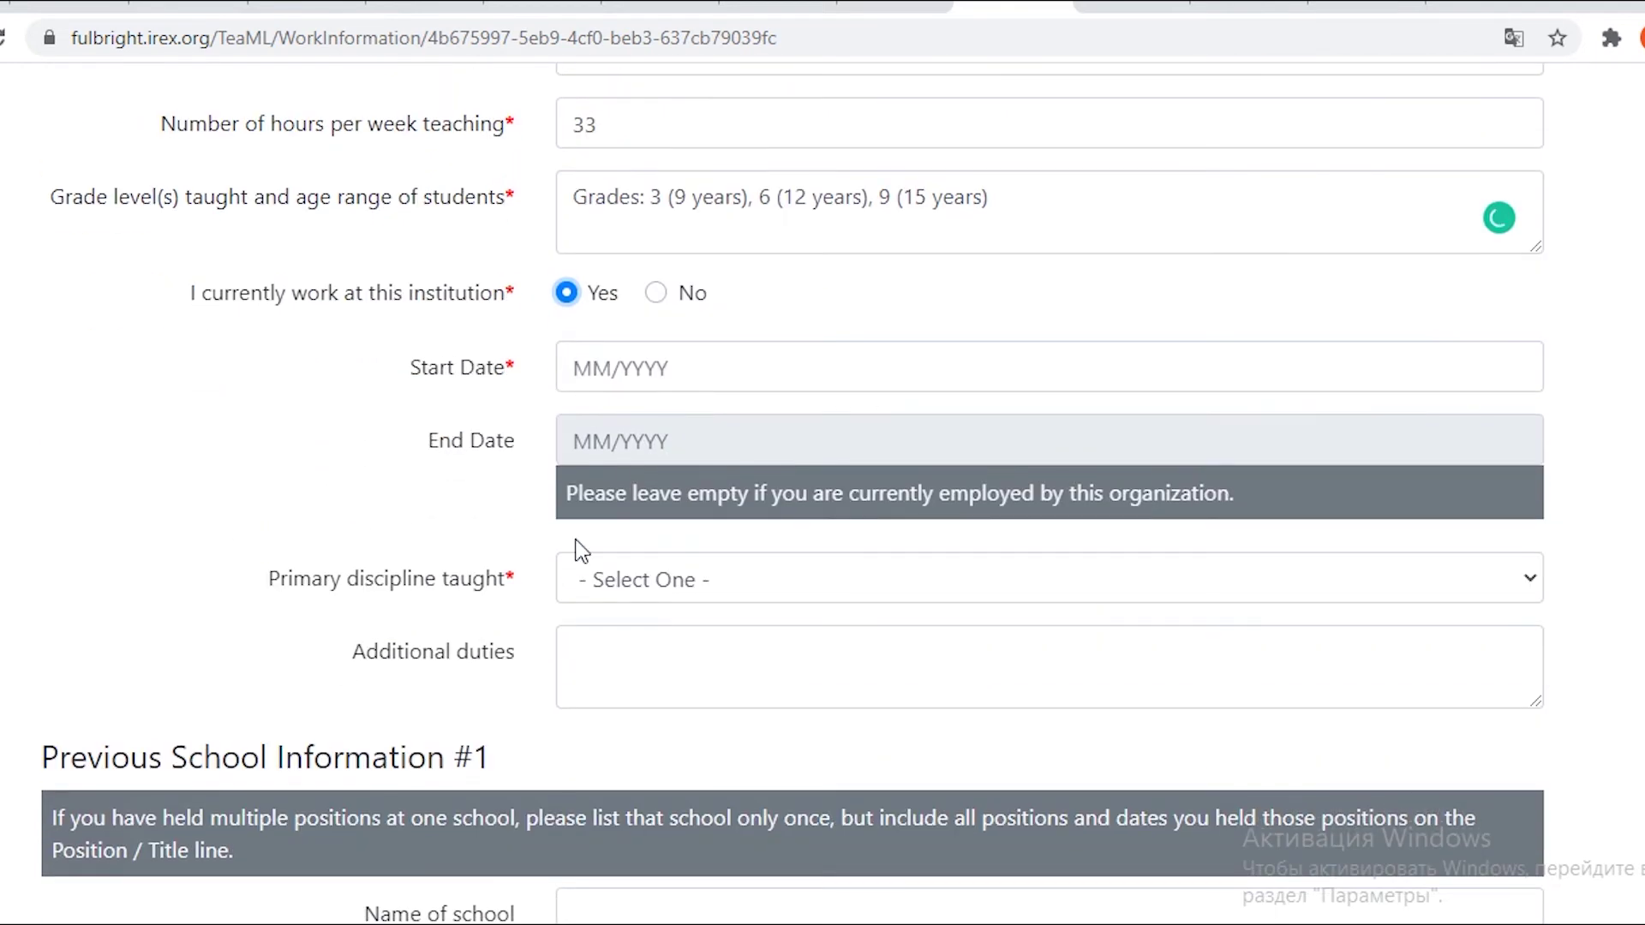
{"action": "left_click", "coordinate": [649, 368]}
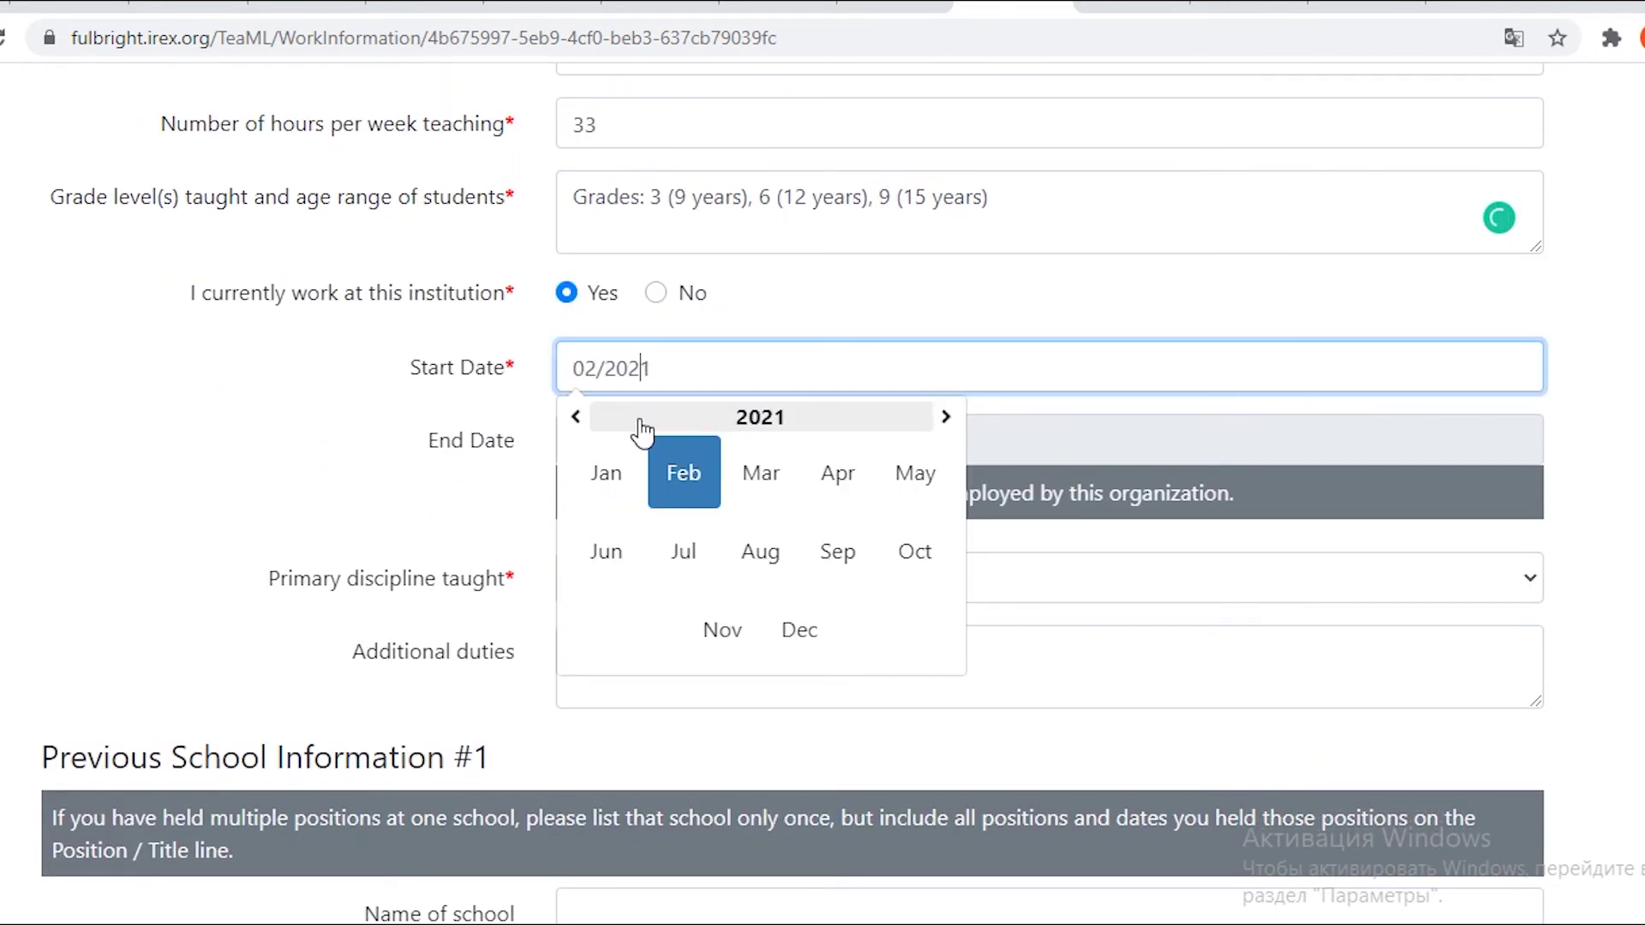
{"action": "left_click", "coordinate": [575, 417]}
{"action": "left_click", "coordinate": [577, 418]}
{"action": "left_click", "coordinate": [576, 418]}
{"action": "left_click", "coordinate": [577, 418]}
{"action": "left_click", "coordinate": [576, 418]}
{"action": "left_click", "coordinate": [576, 418]}
{"action": "left_click", "coordinate": [577, 418]}
{"action": "left_click", "coordinate": [576, 418]}
{"action": "left_click", "coordinate": [576, 418]}
{"action": "left_click", "coordinate": [946, 416]}
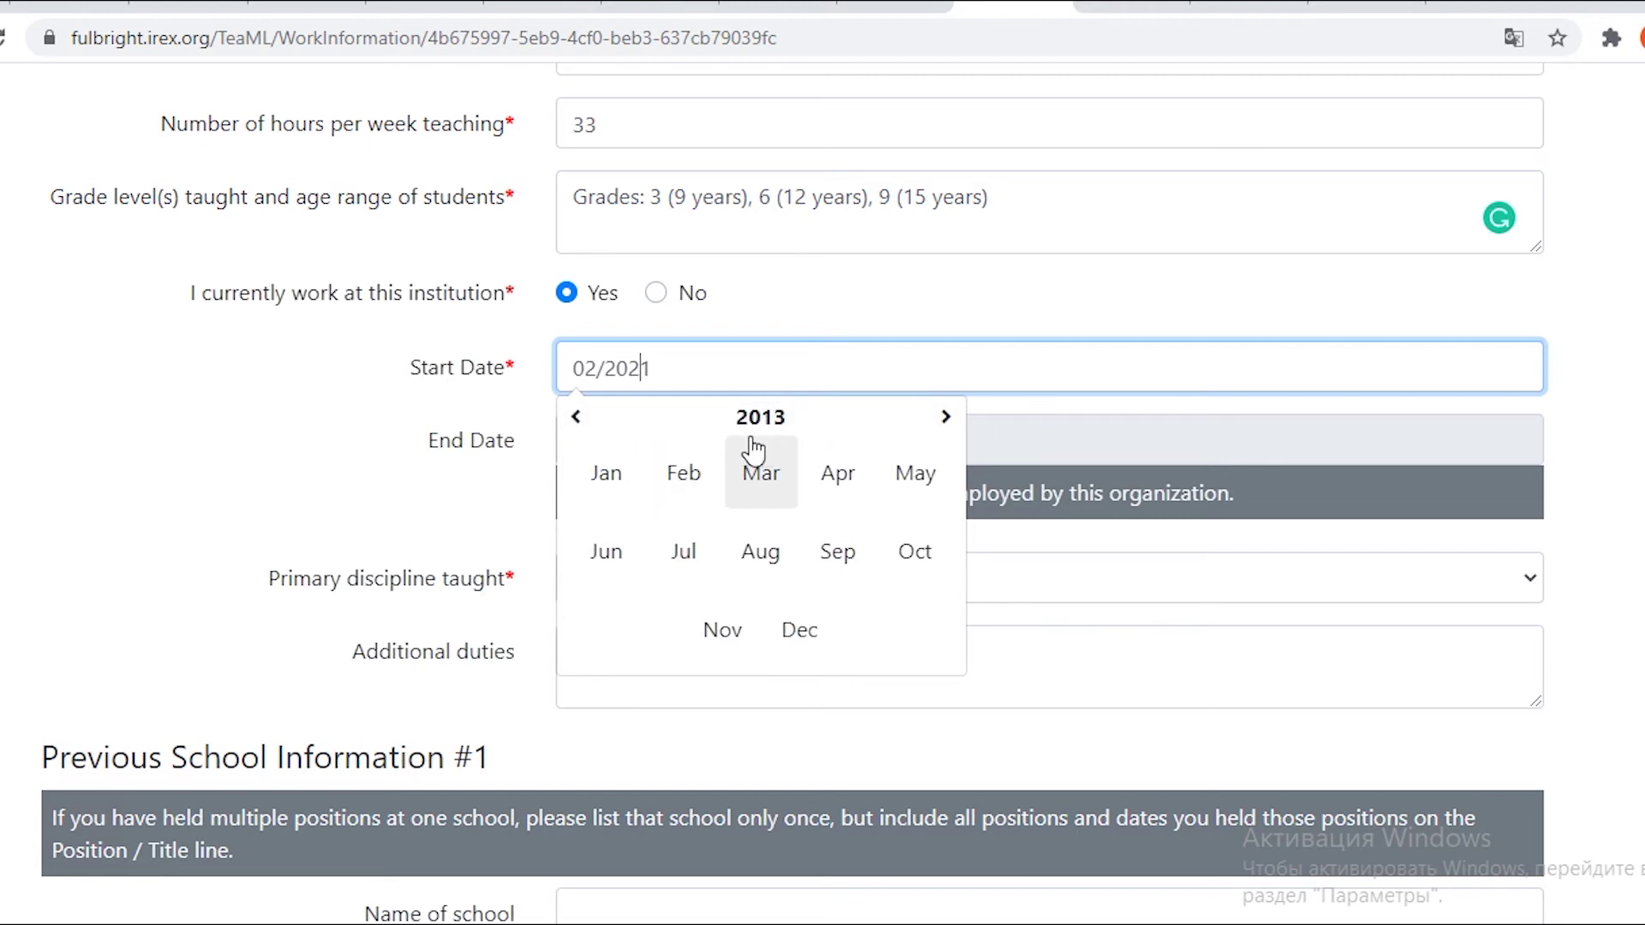
{"action": "left_click", "coordinate": [838, 474]}
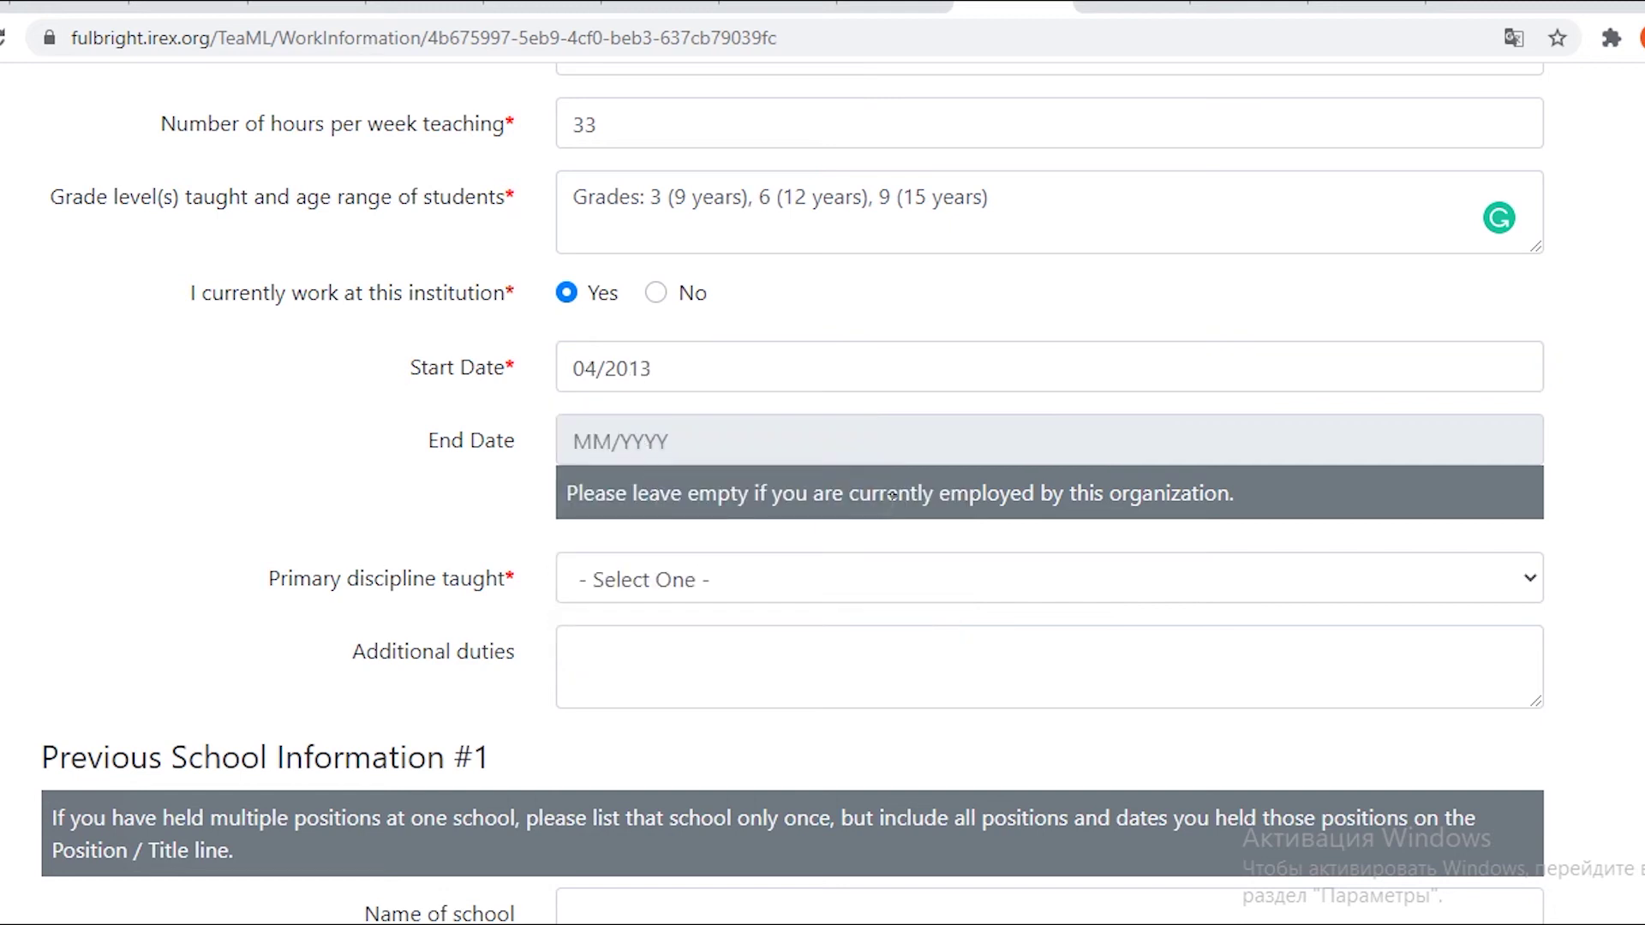
Choose English/Language as primary discipline and enter Homeroom teacher as additional duties.
{"action": "scroll", "coordinate": [783, 468], "scroll_direction": "down", "scroll_amount": 1}
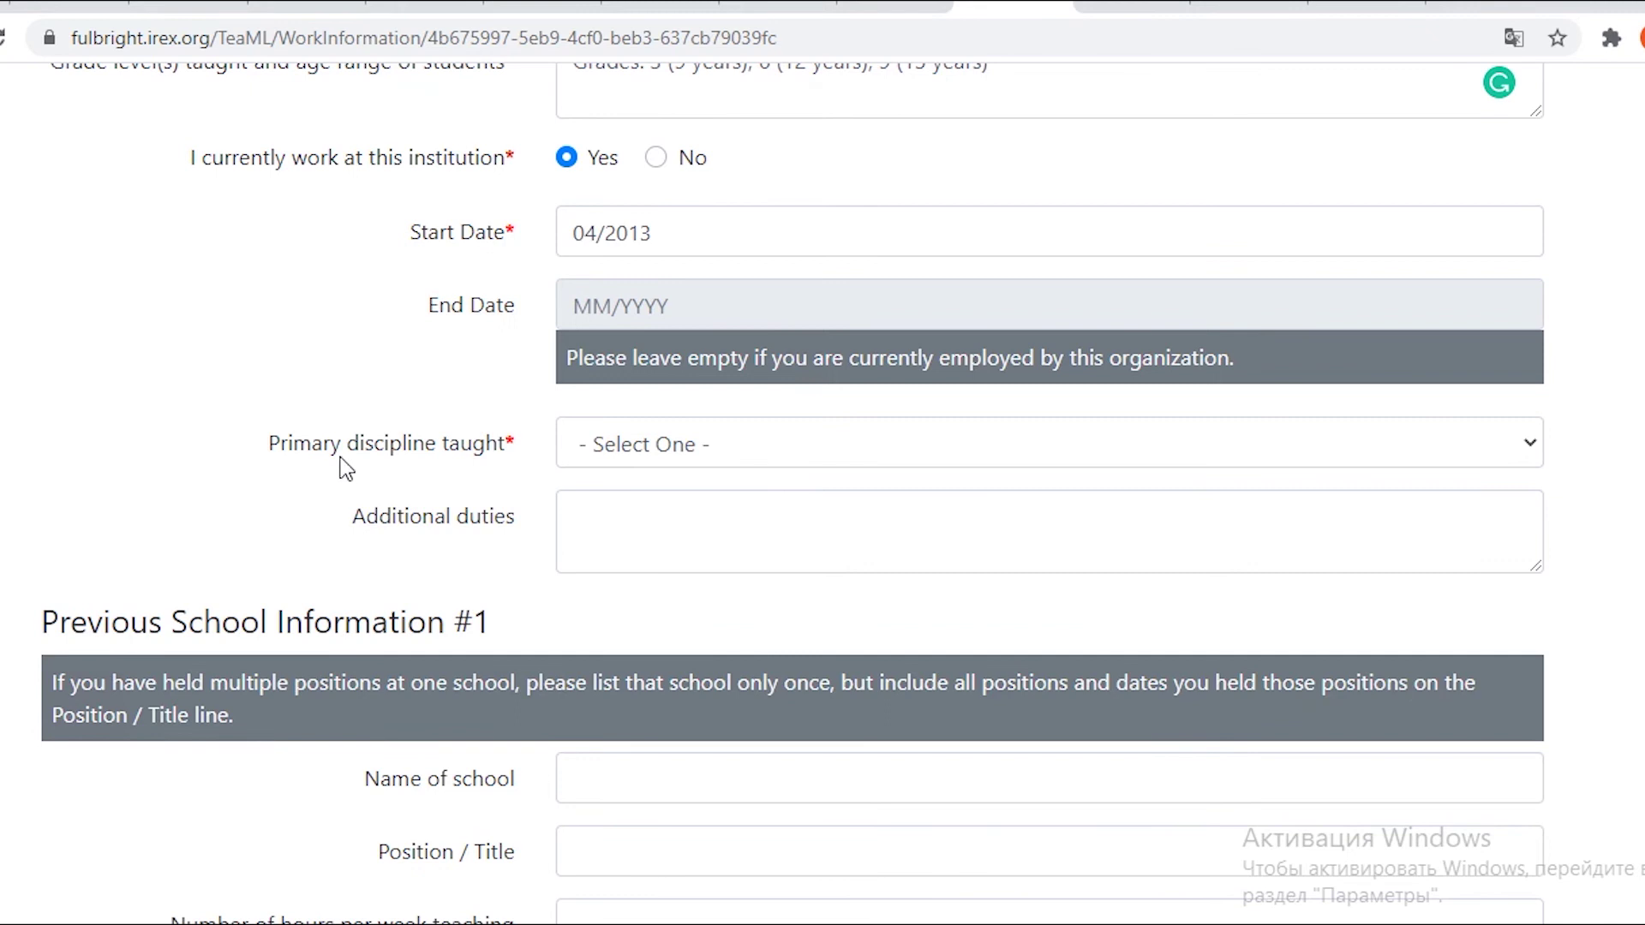
{"action": "left_click", "coordinate": [631, 445]}
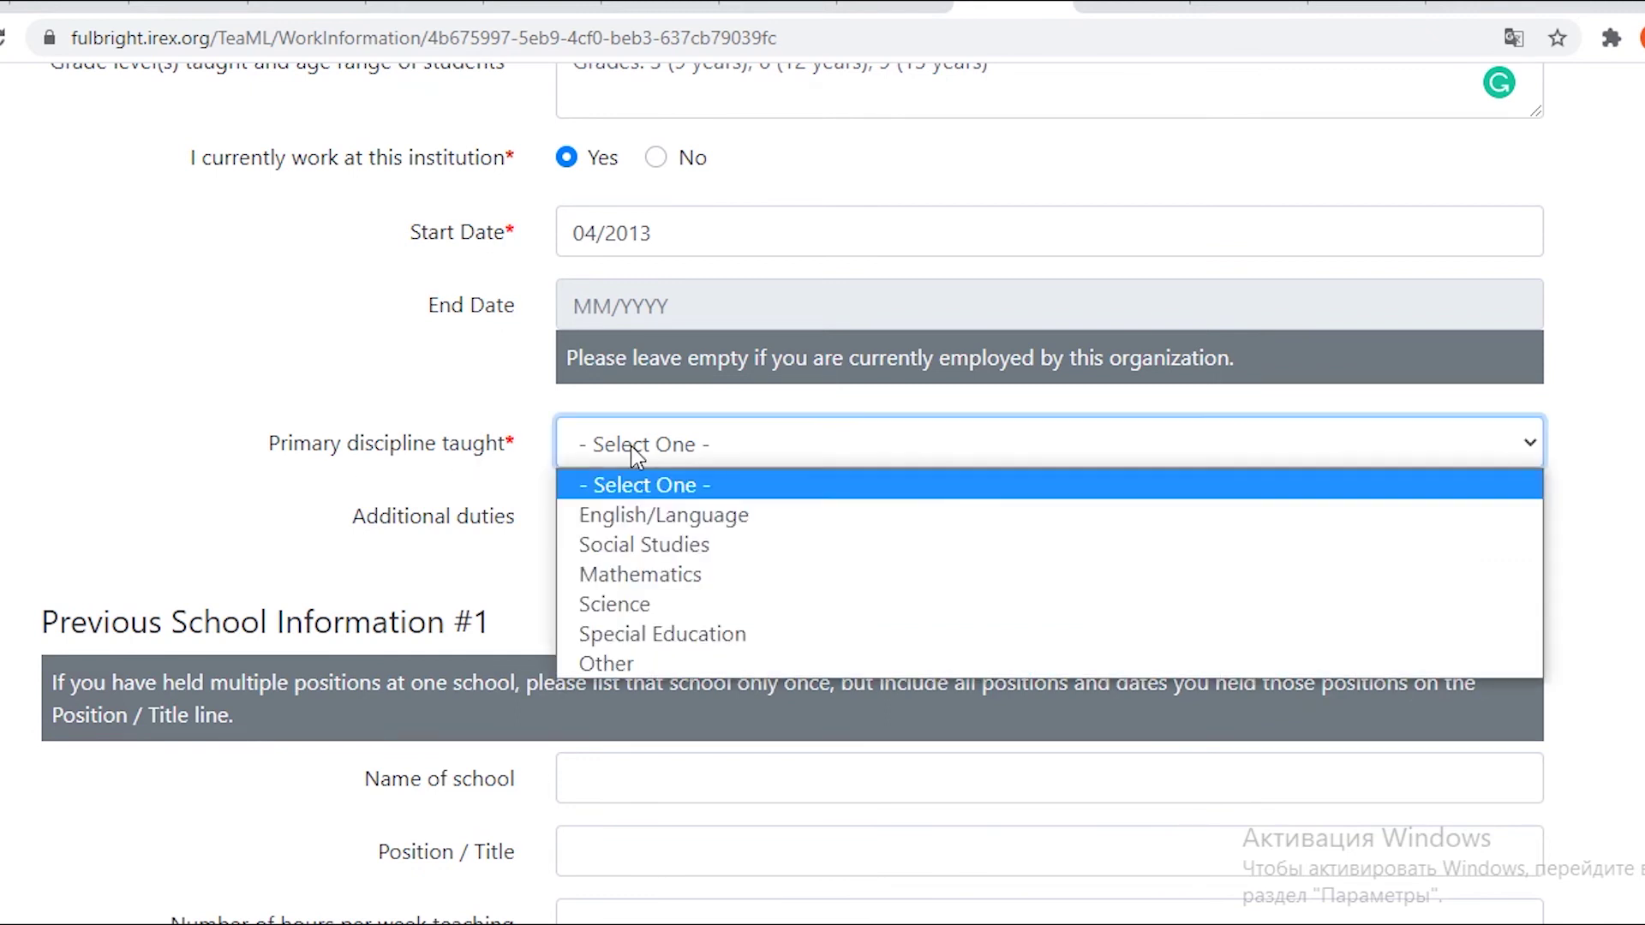
{"action": "left_click", "coordinate": [638, 514]}
{"action": "left_click", "coordinate": [642, 509]}
{"action": "type", "text": "Homeroom"}
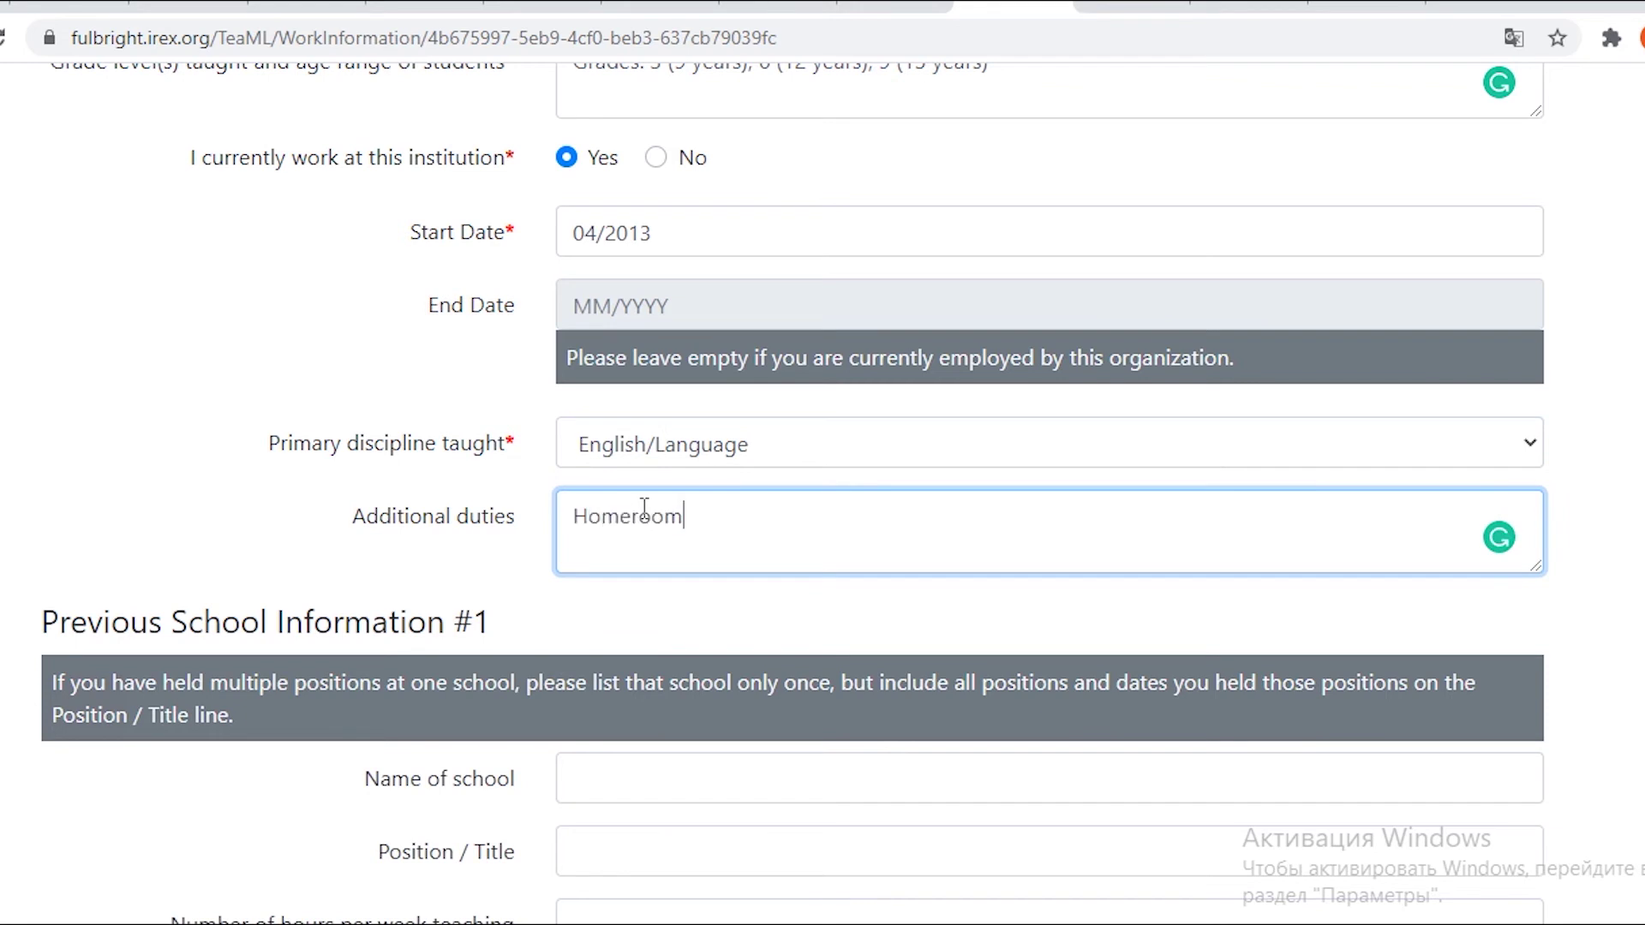
{"action": "type", "text": ","}
{"action": "type", "text": " teacher"}
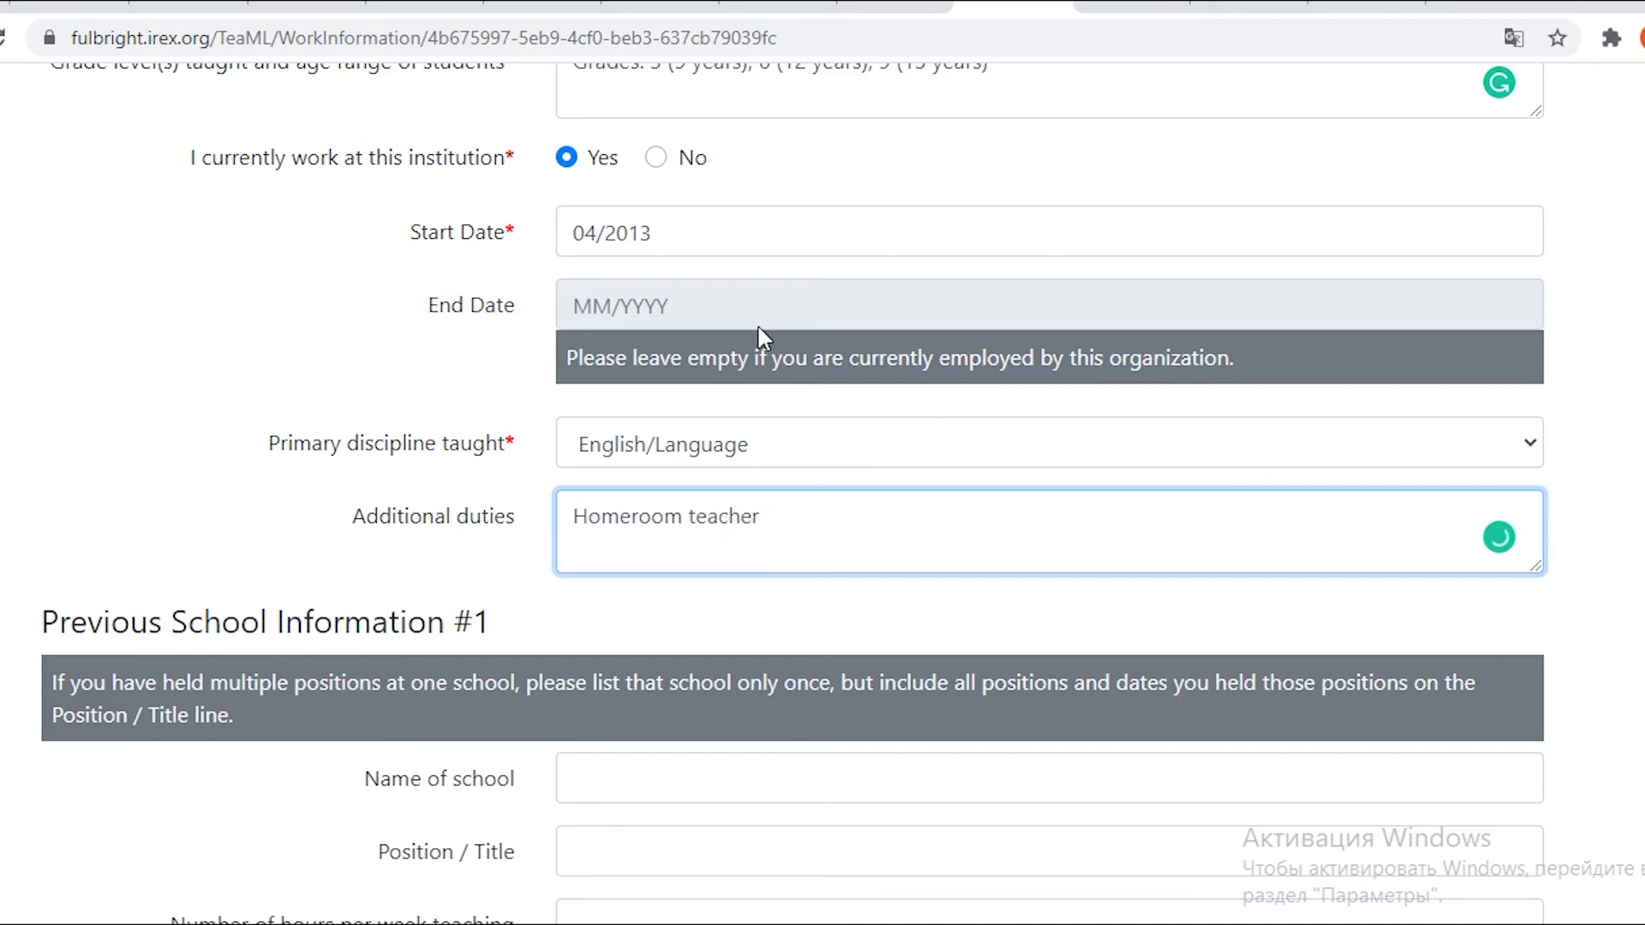
Save the Work History section and return to the overview.
{"action": "scroll", "coordinate": [677, 524], "scroll_direction": "down", "scroll_amount": 6}
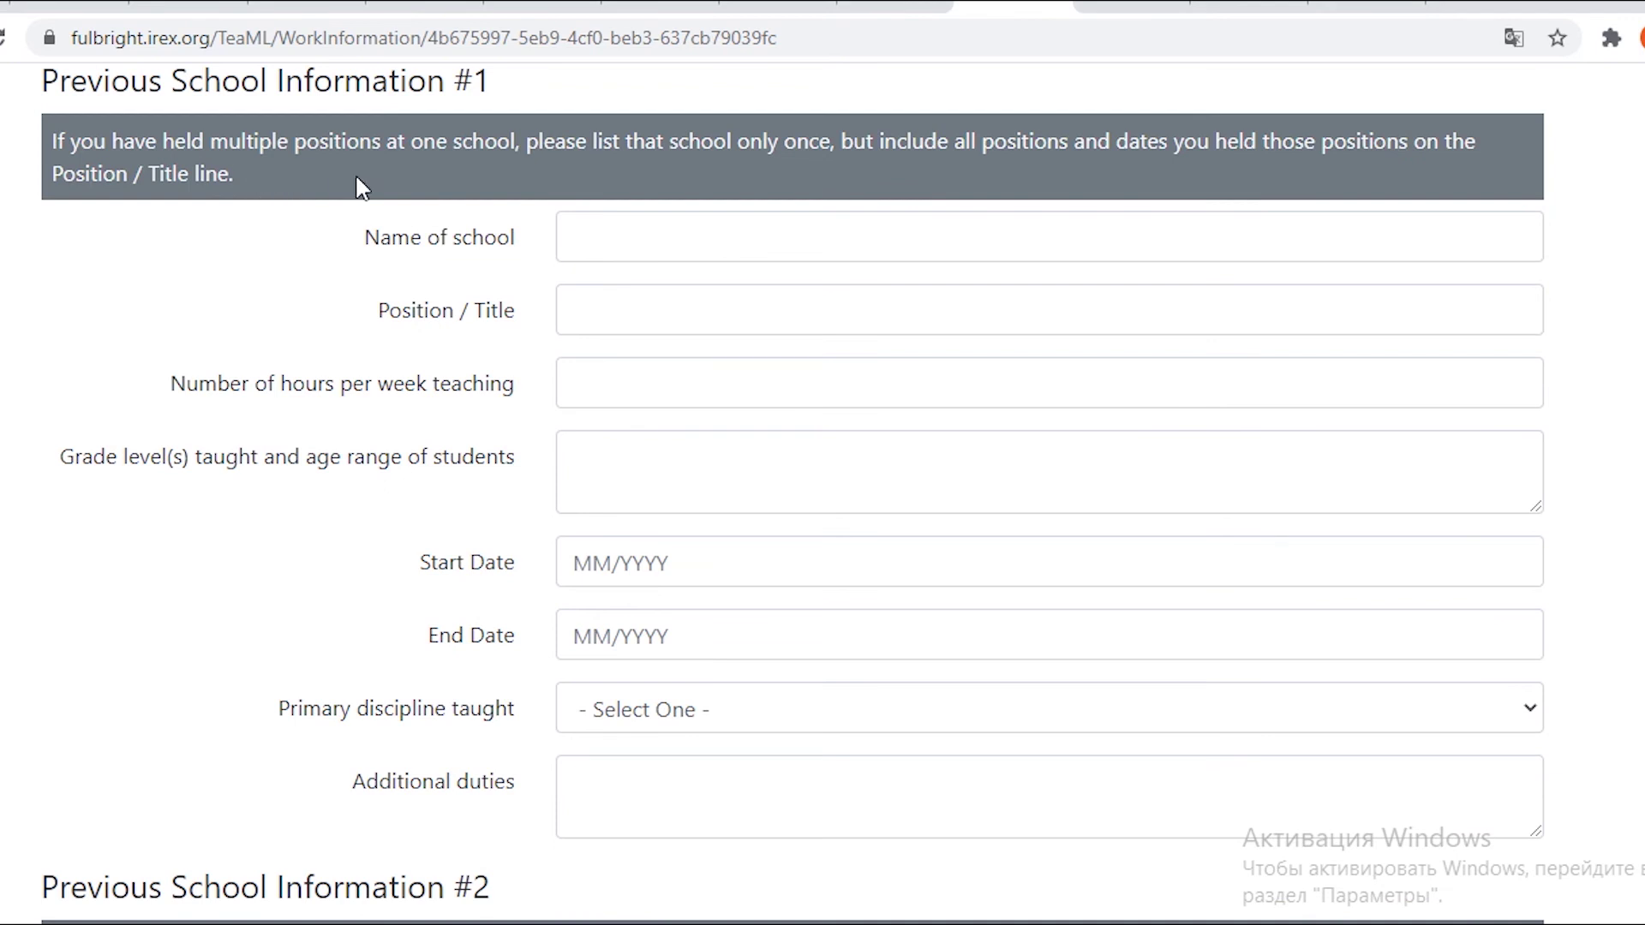
{"action": "left_click", "coordinate": [604, 230]}
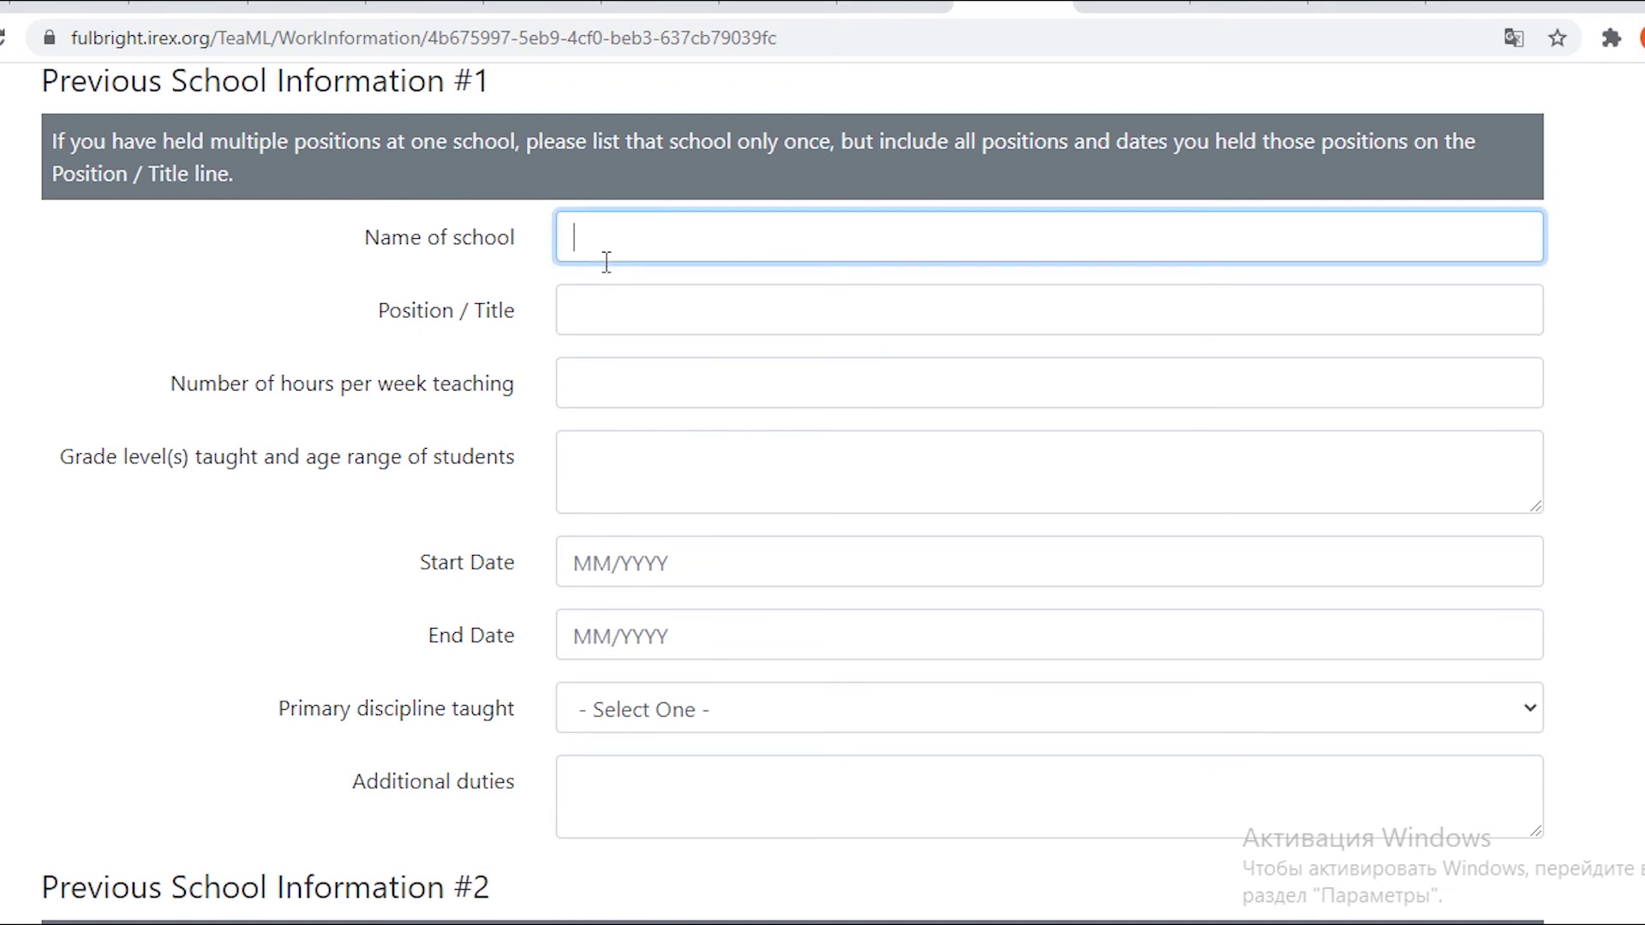
{"action": "scroll", "coordinate": [943, 274], "scroll_direction": "down", "scroll_amount": 8}
{"action": "left_click", "coordinate": [1215, 261]}
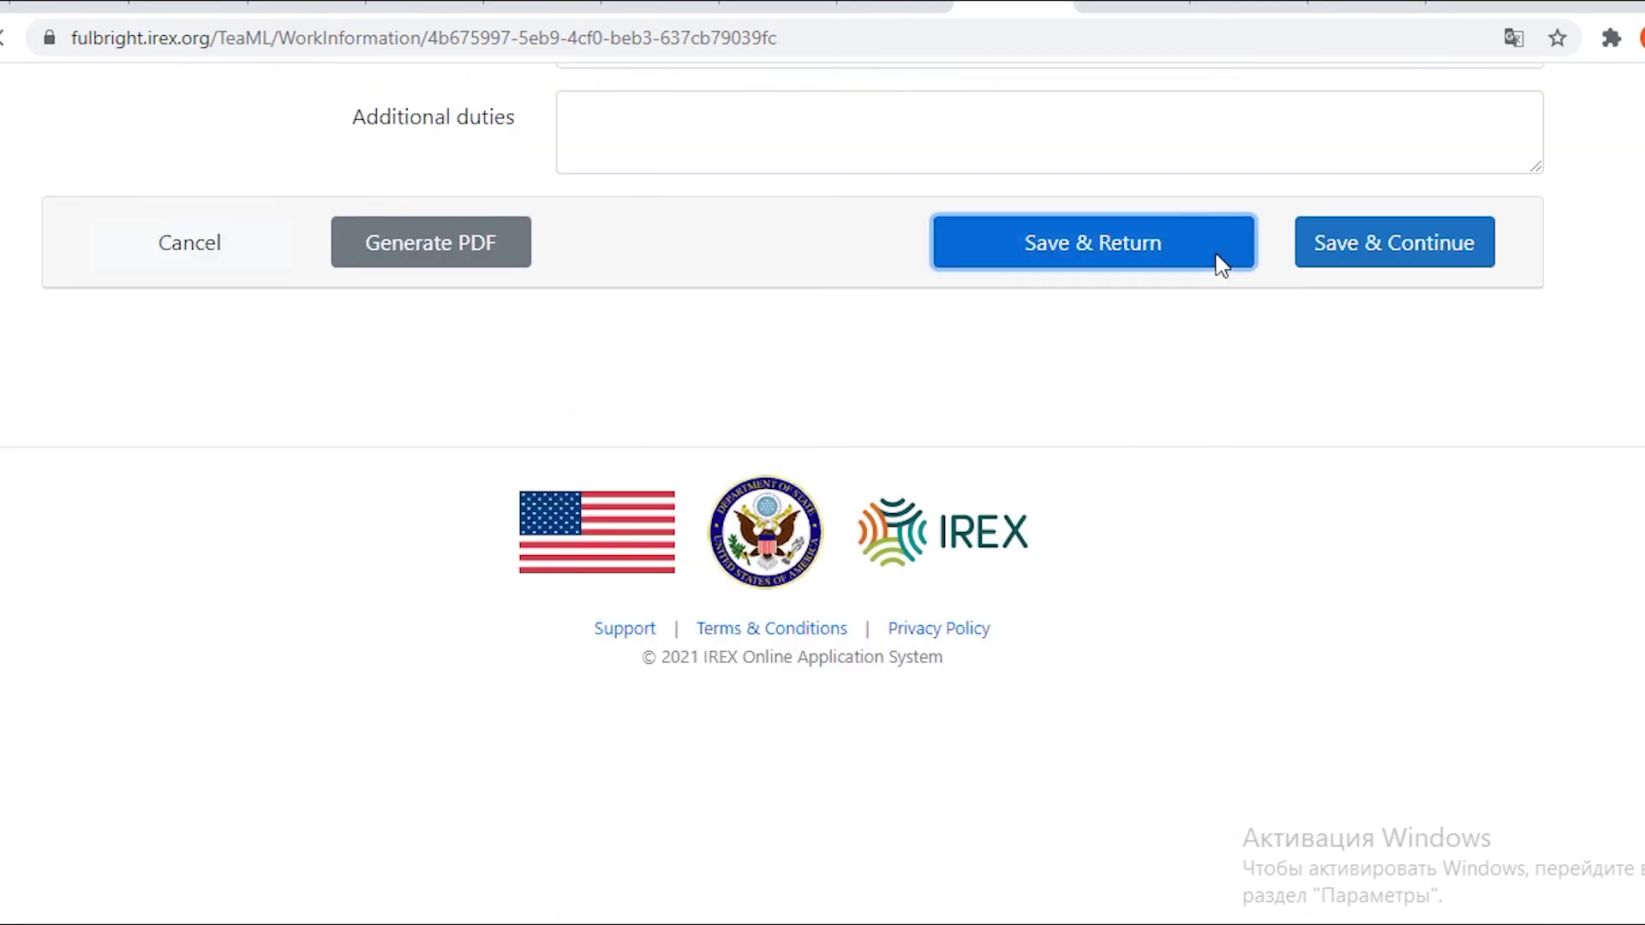
Open section X. Teaching Schedule from the overview listing Work History as Completed.
{"action": "scroll", "coordinate": [709, 463], "scroll_direction": "down", "scroll_amount": 10}
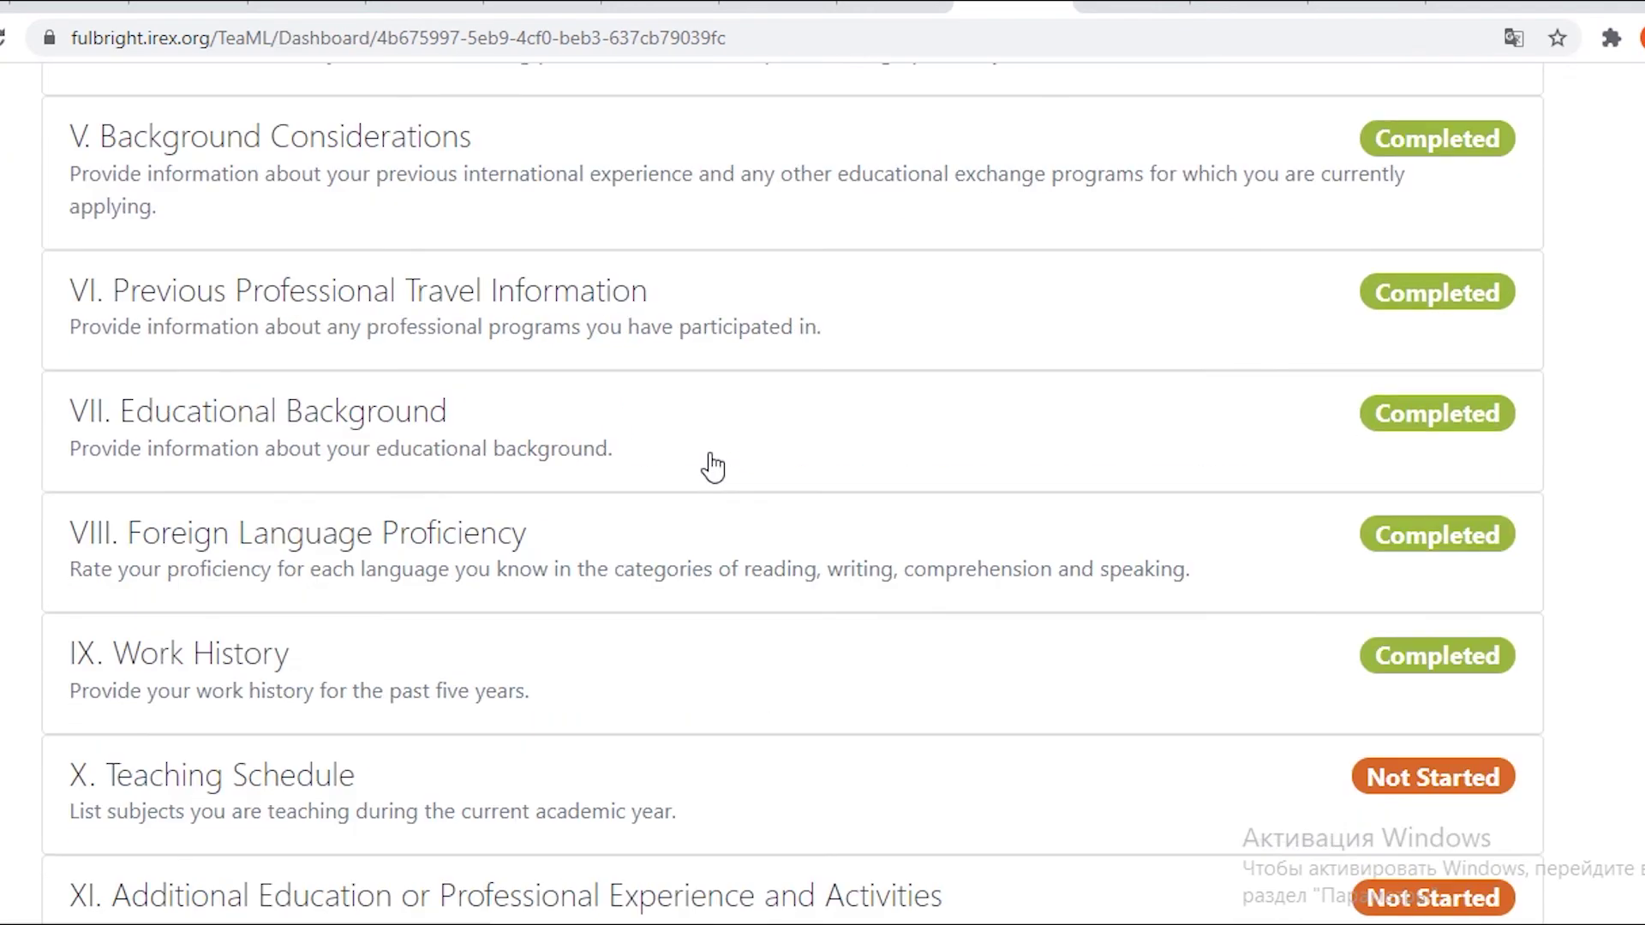
{"action": "scroll", "coordinate": [711, 467], "scroll_direction": "down", "scroll_amount": 1}
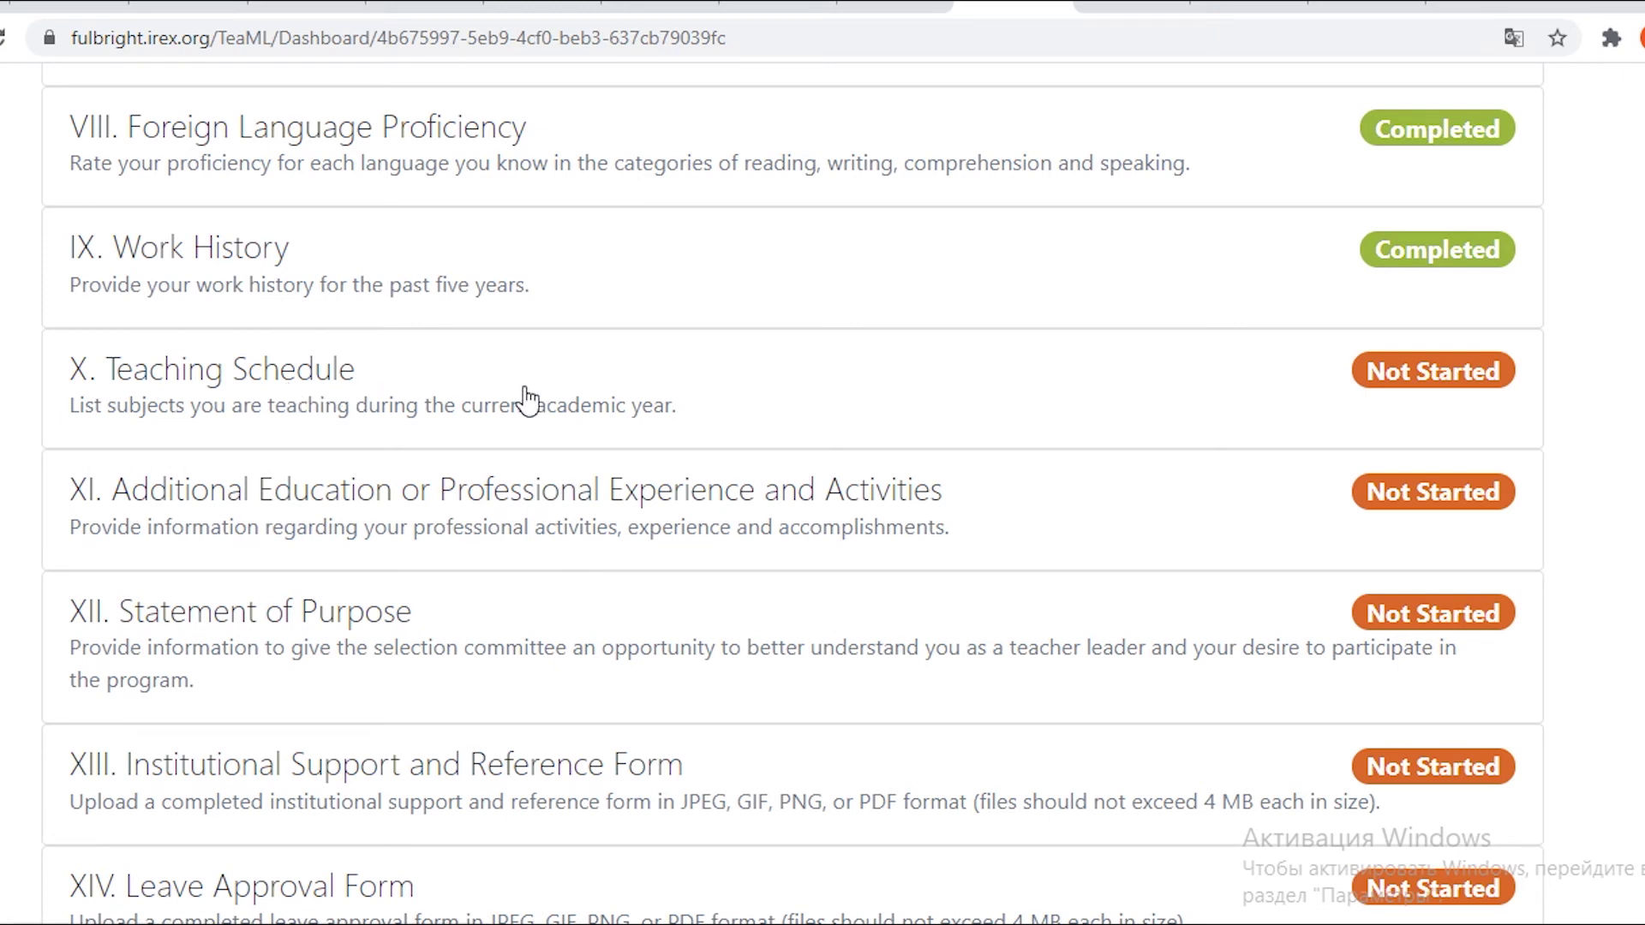
{"action": "left_click", "coordinate": [1450, 381]}
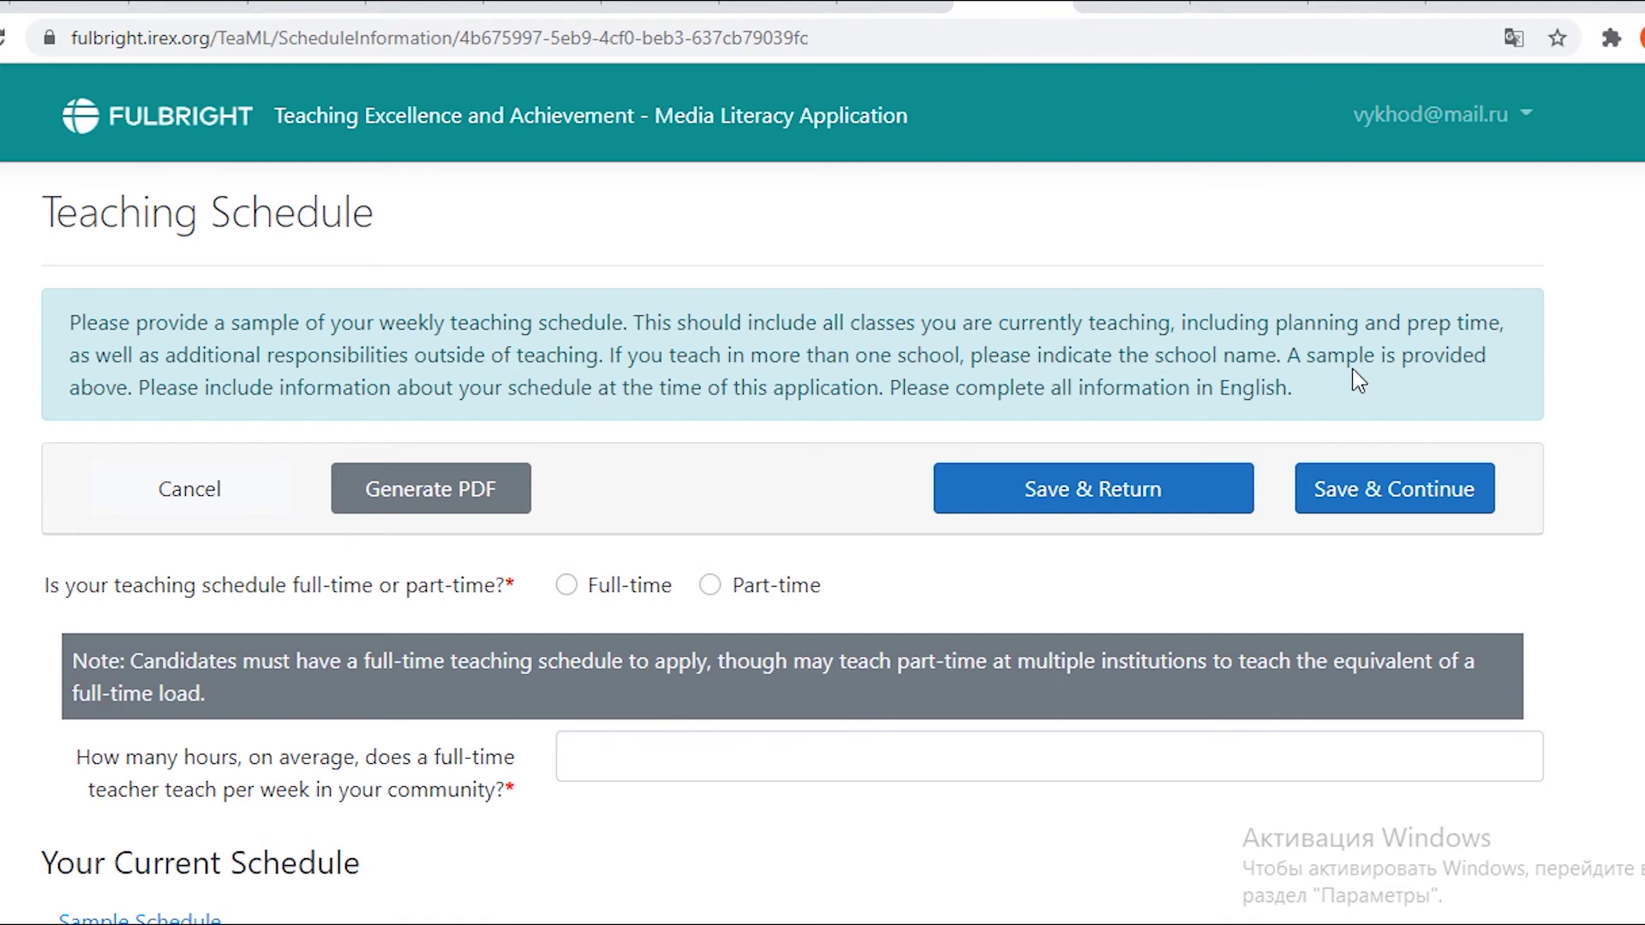
Expand the example class schedule, look it over, then collapse it again.
{"action": "scroll", "coordinate": [335, 360], "scroll_direction": "down", "scroll_amount": 6}
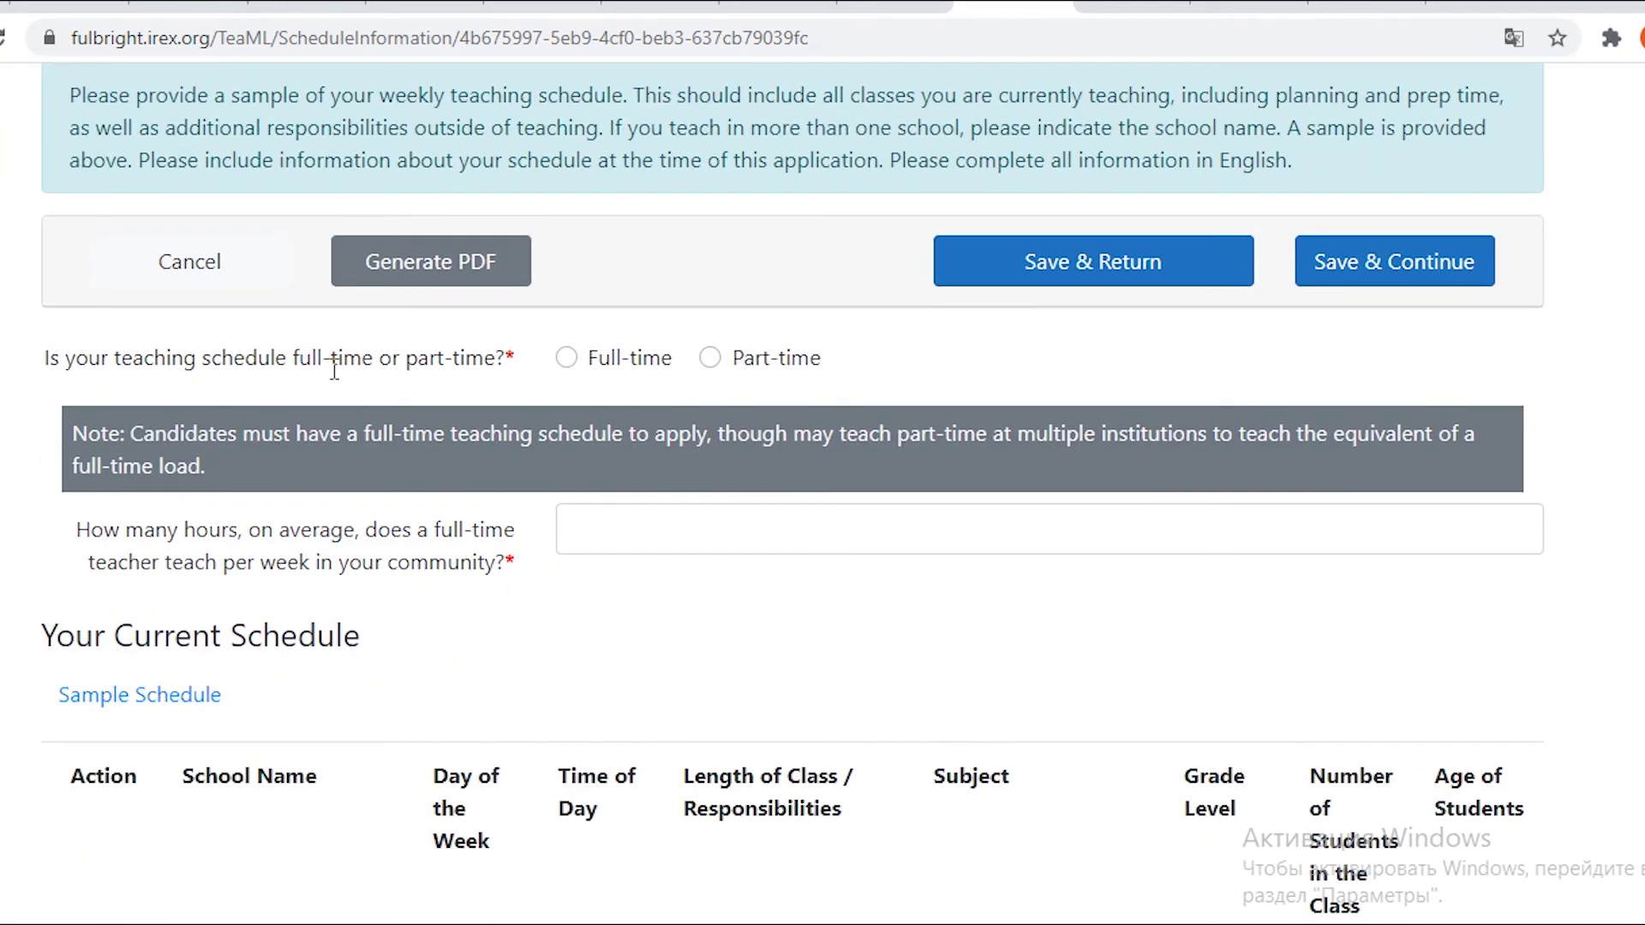
{"action": "scroll", "coordinate": [323, 573], "scroll_direction": "down", "scroll_amount": 5}
{"action": "scroll", "coordinate": [327, 574], "scroll_direction": "up", "scroll_amount": 3}
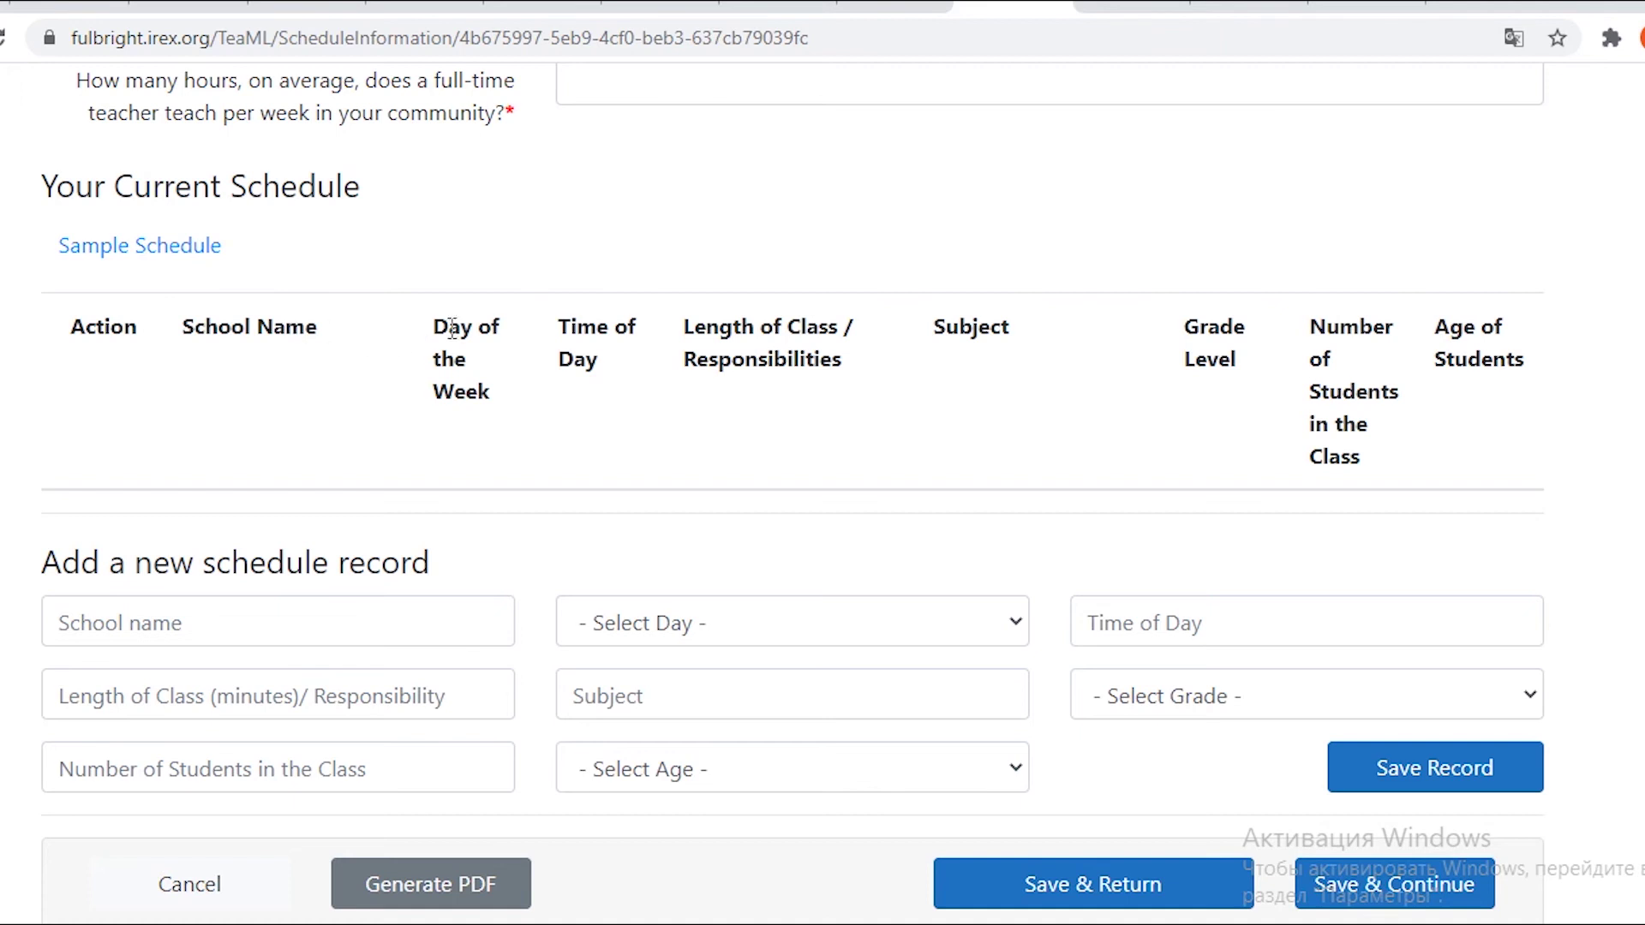
{"action": "scroll", "coordinate": [480, 360], "scroll_direction": "up", "scroll_amount": 5}
{"action": "left_click", "coordinate": [209, 652]}
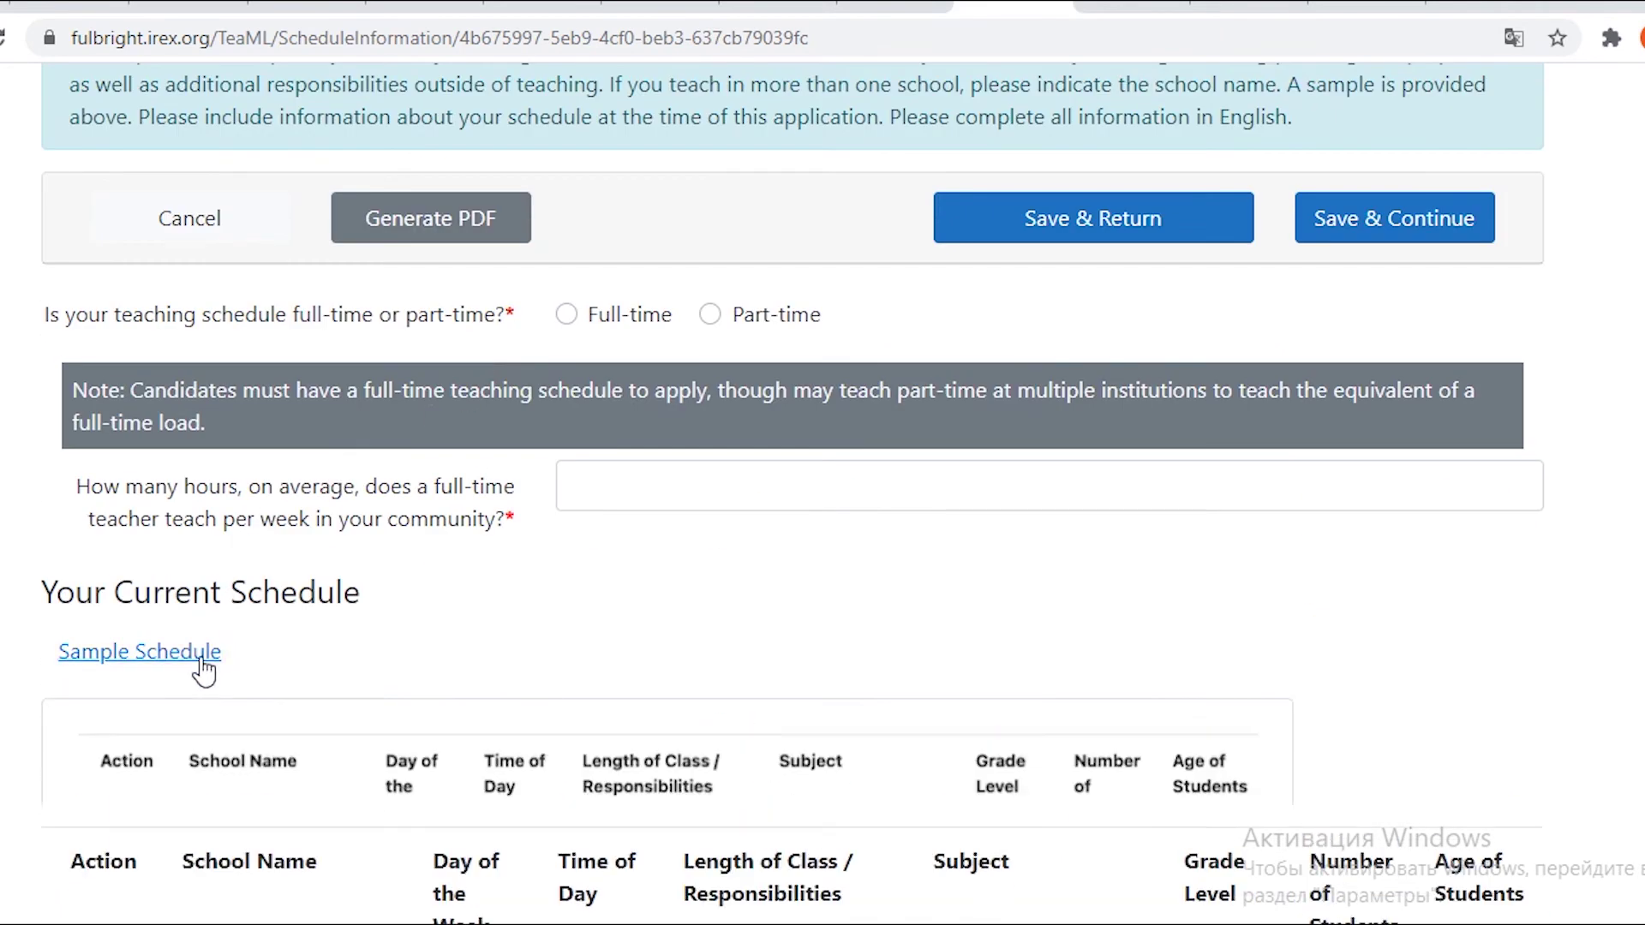
{"action": "scroll", "coordinate": [214, 655], "scroll_direction": "down", "scroll_amount": 5}
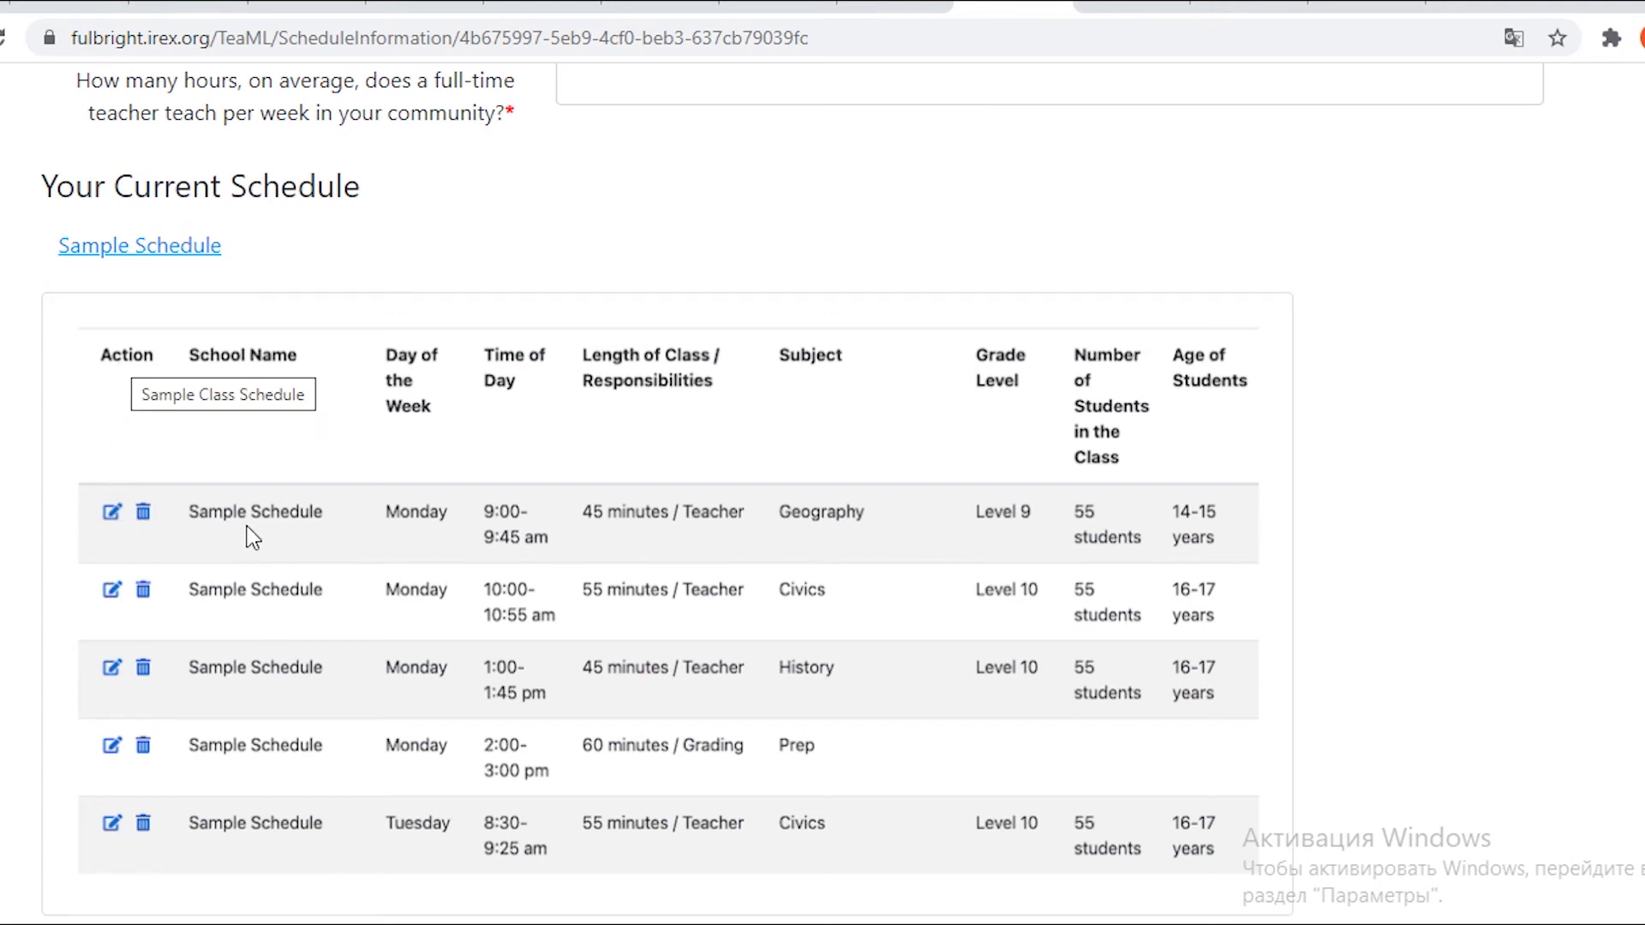
{"action": "scroll", "coordinate": [259, 363], "scroll_direction": "down", "scroll_amount": 1}
{"action": "scroll", "coordinate": [261, 373], "scroll_direction": "up", "scroll_amount": 1}
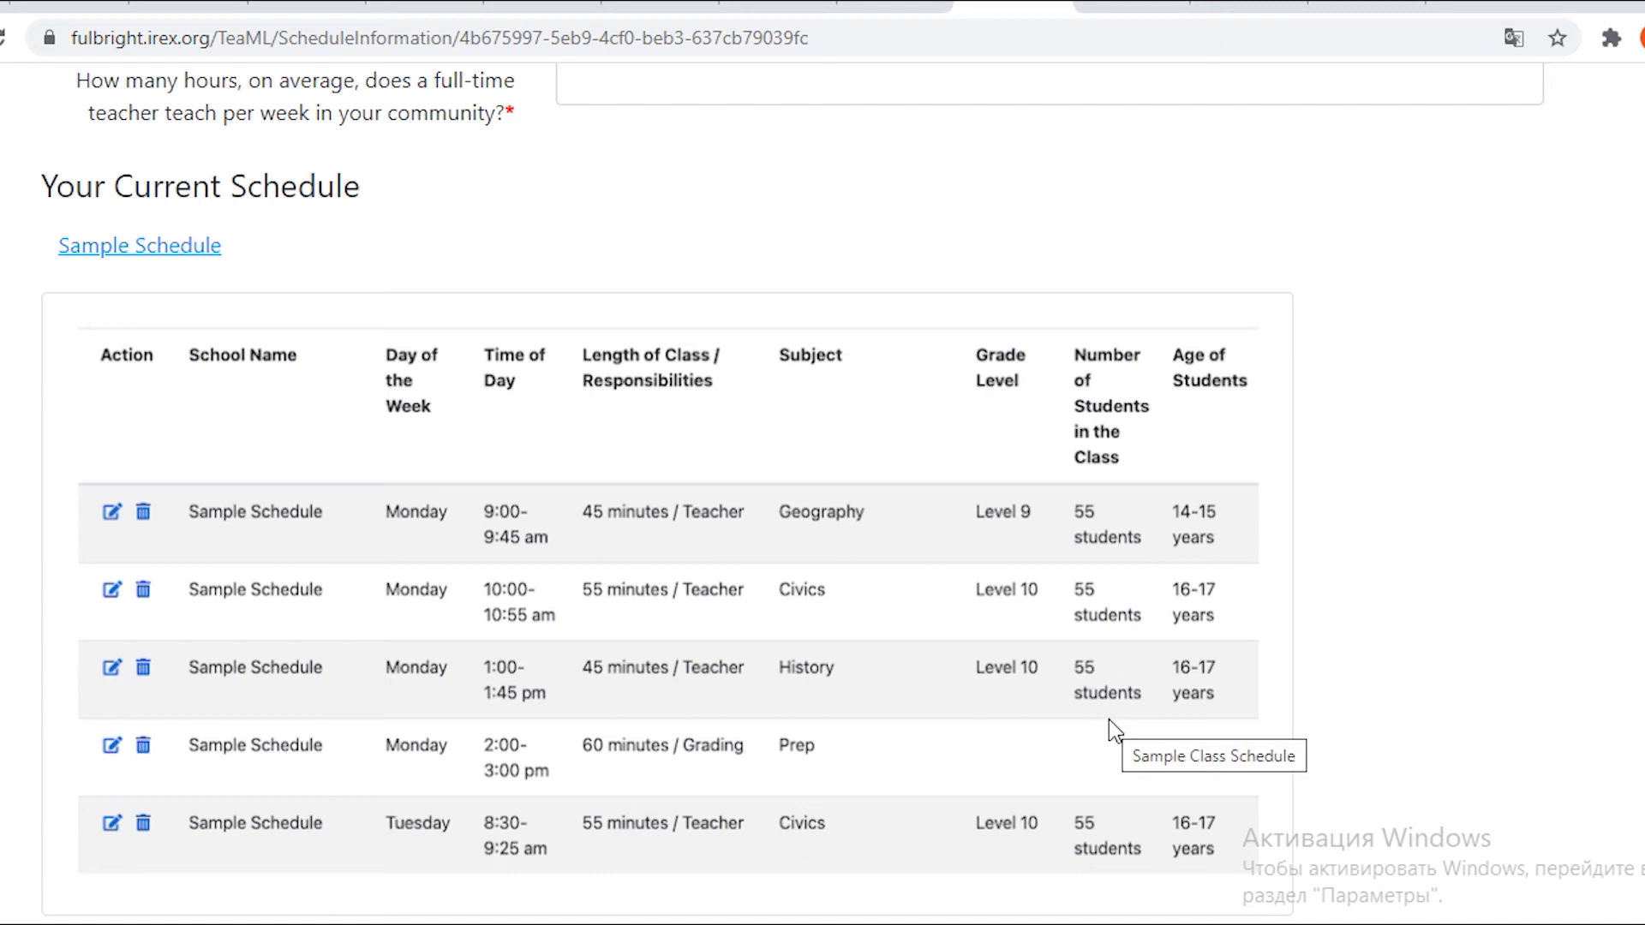
{"action": "scroll", "coordinate": [1099, 549], "scroll_direction": "down", "scroll_amount": 3}
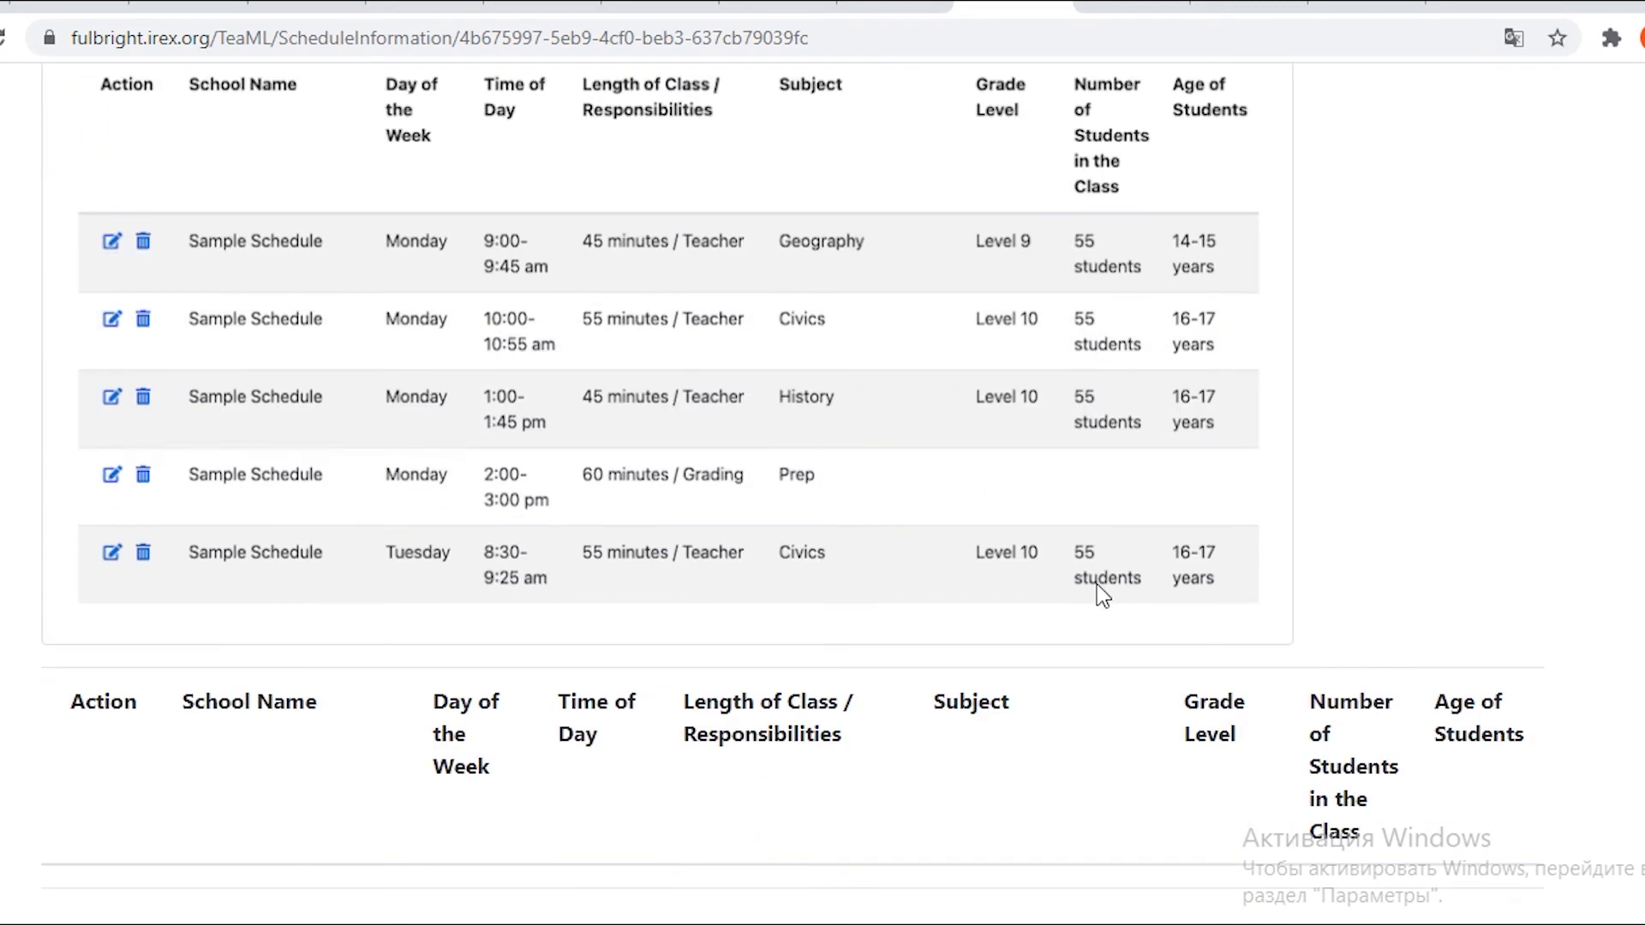
{"action": "scroll", "coordinate": [1100, 360], "scroll_direction": "up", "scroll_amount": 3}
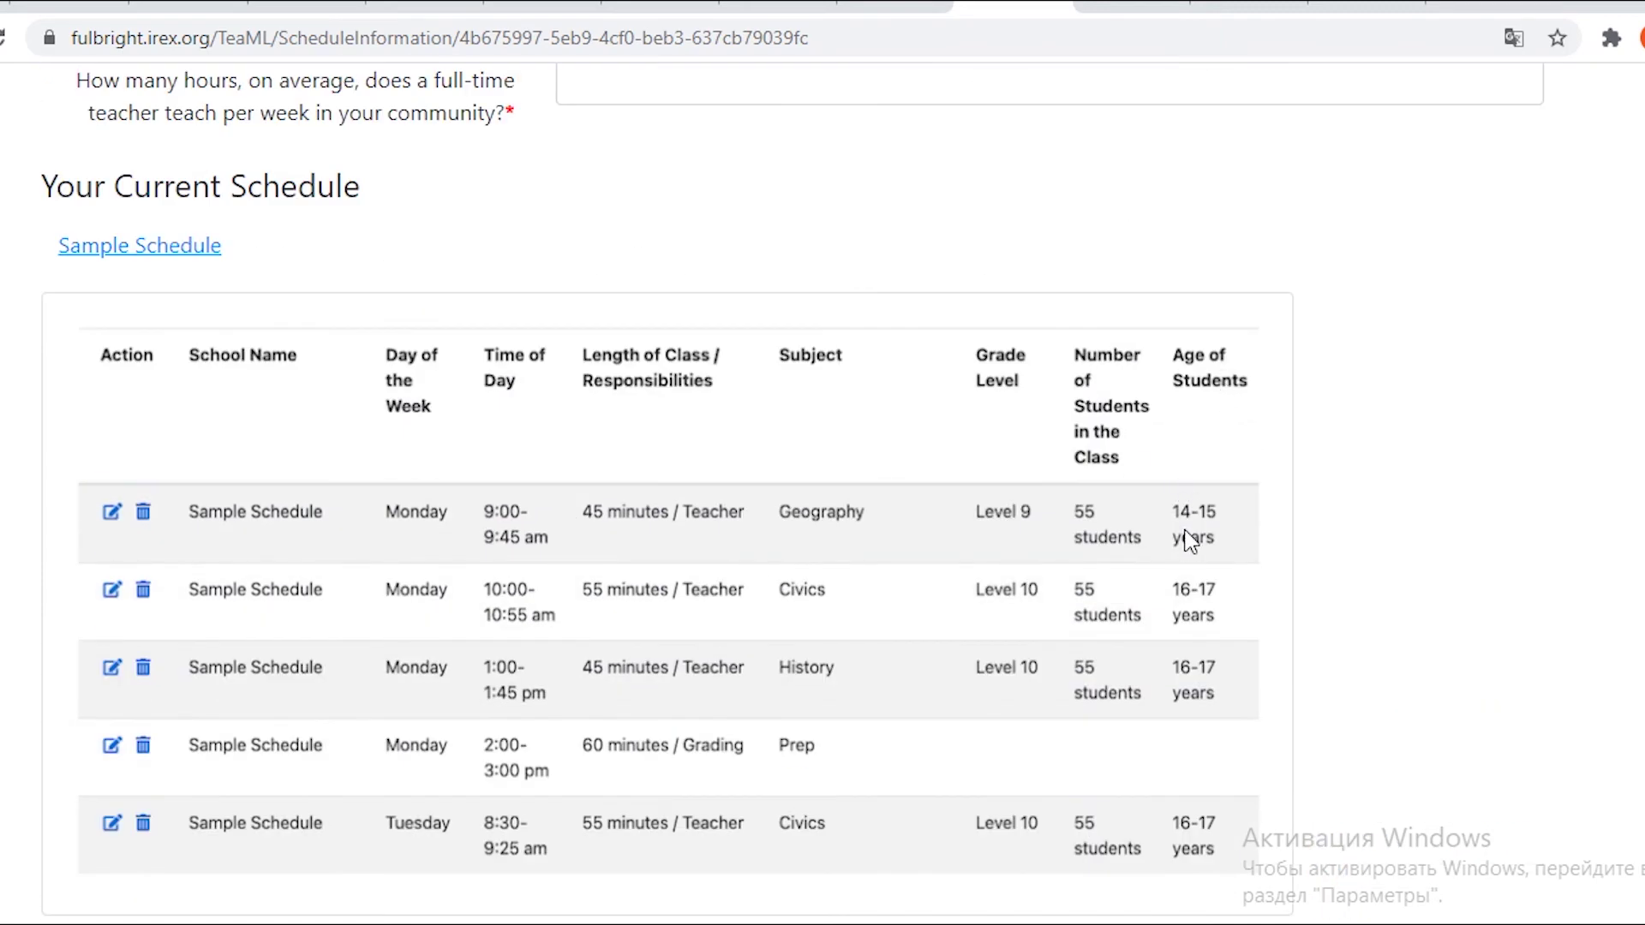
{"action": "left_click", "coordinate": [108, 250]}
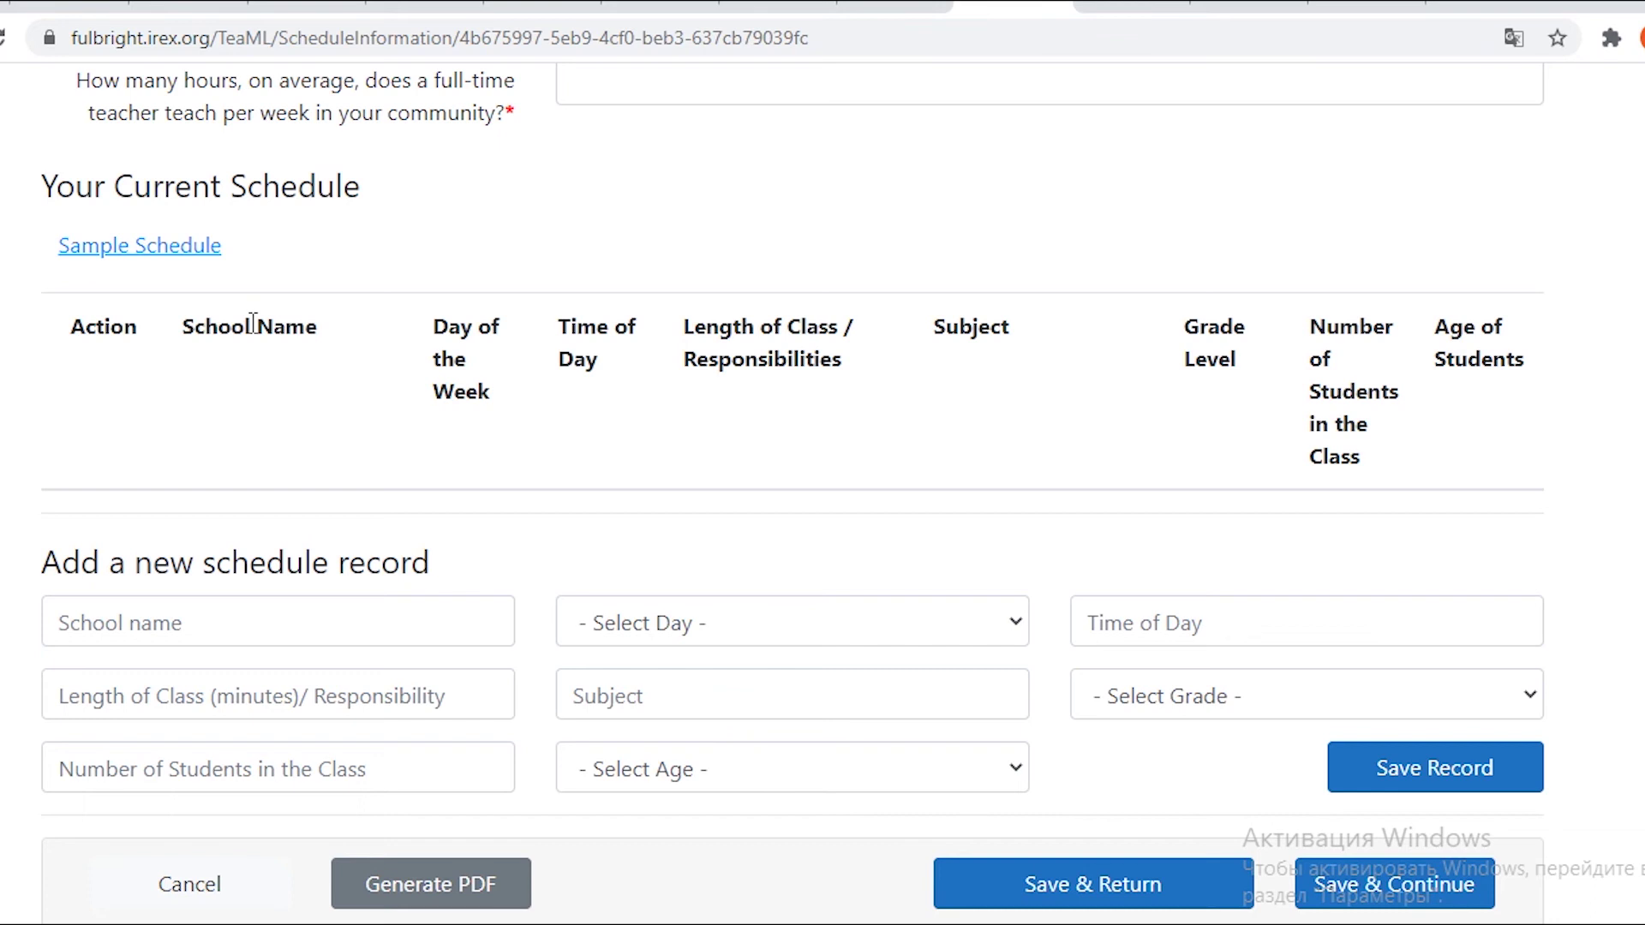
Mark the teaching schedule Full-time with 28 average weekly teaching hours.
{"action": "scroll", "coordinate": [53, 561], "scroll_direction": "up", "scroll_amount": 5}
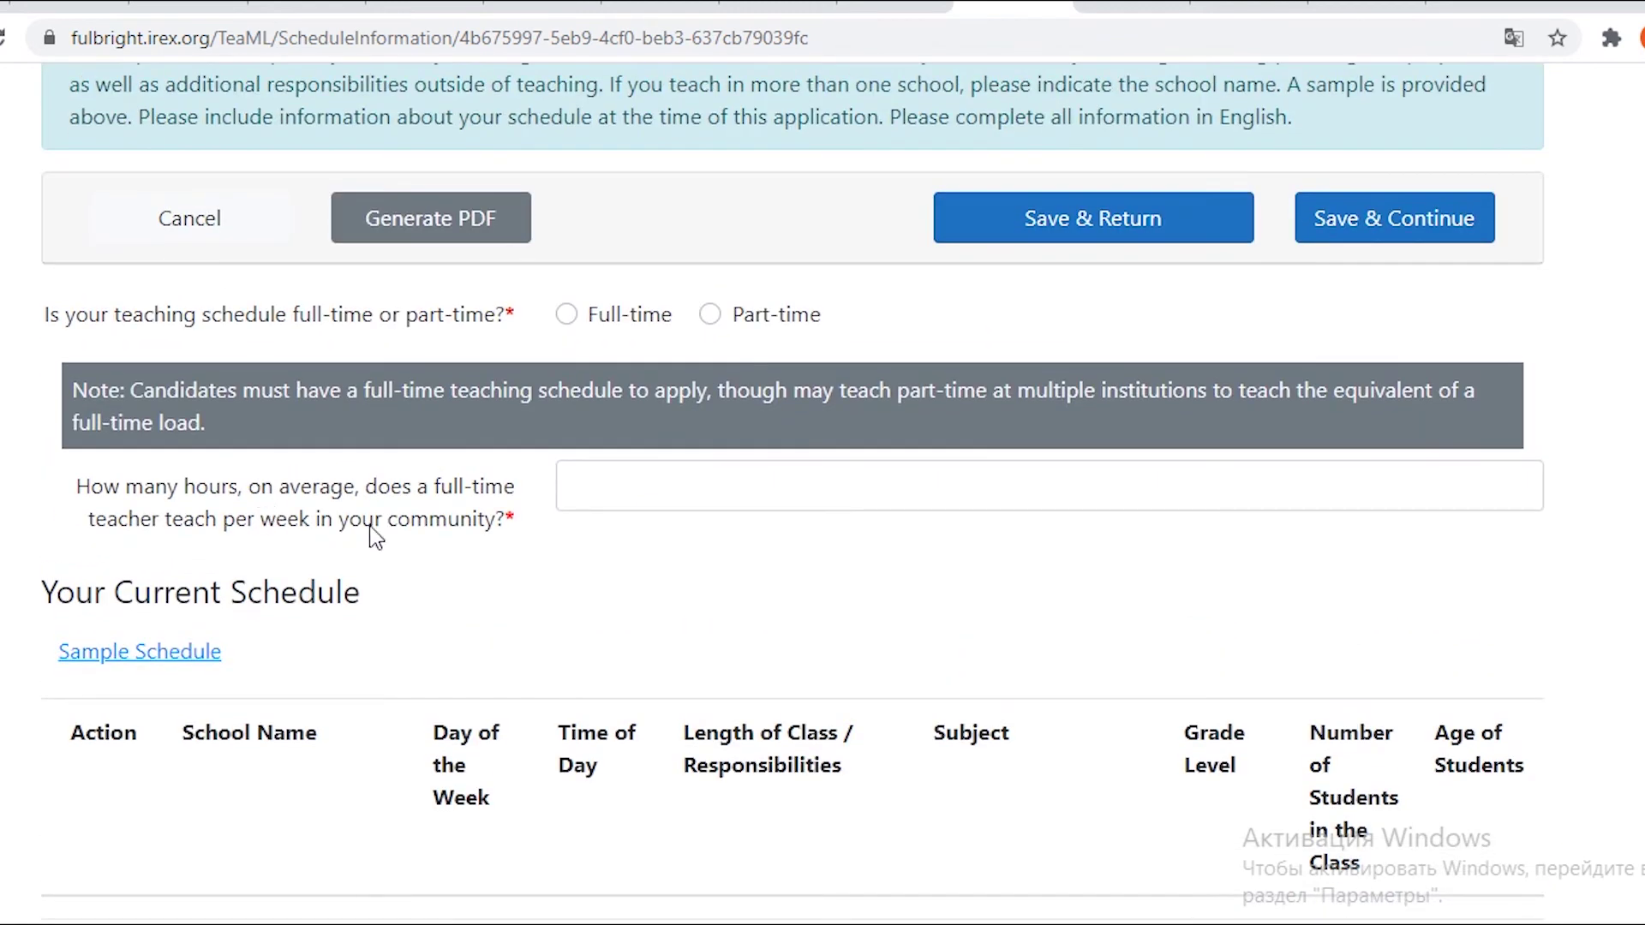
{"action": "left_click", "coordinate": [566, 314]}
{"action": "left_click", "coordinate": [630, 491]}
{"action": "type", "text": "28"}
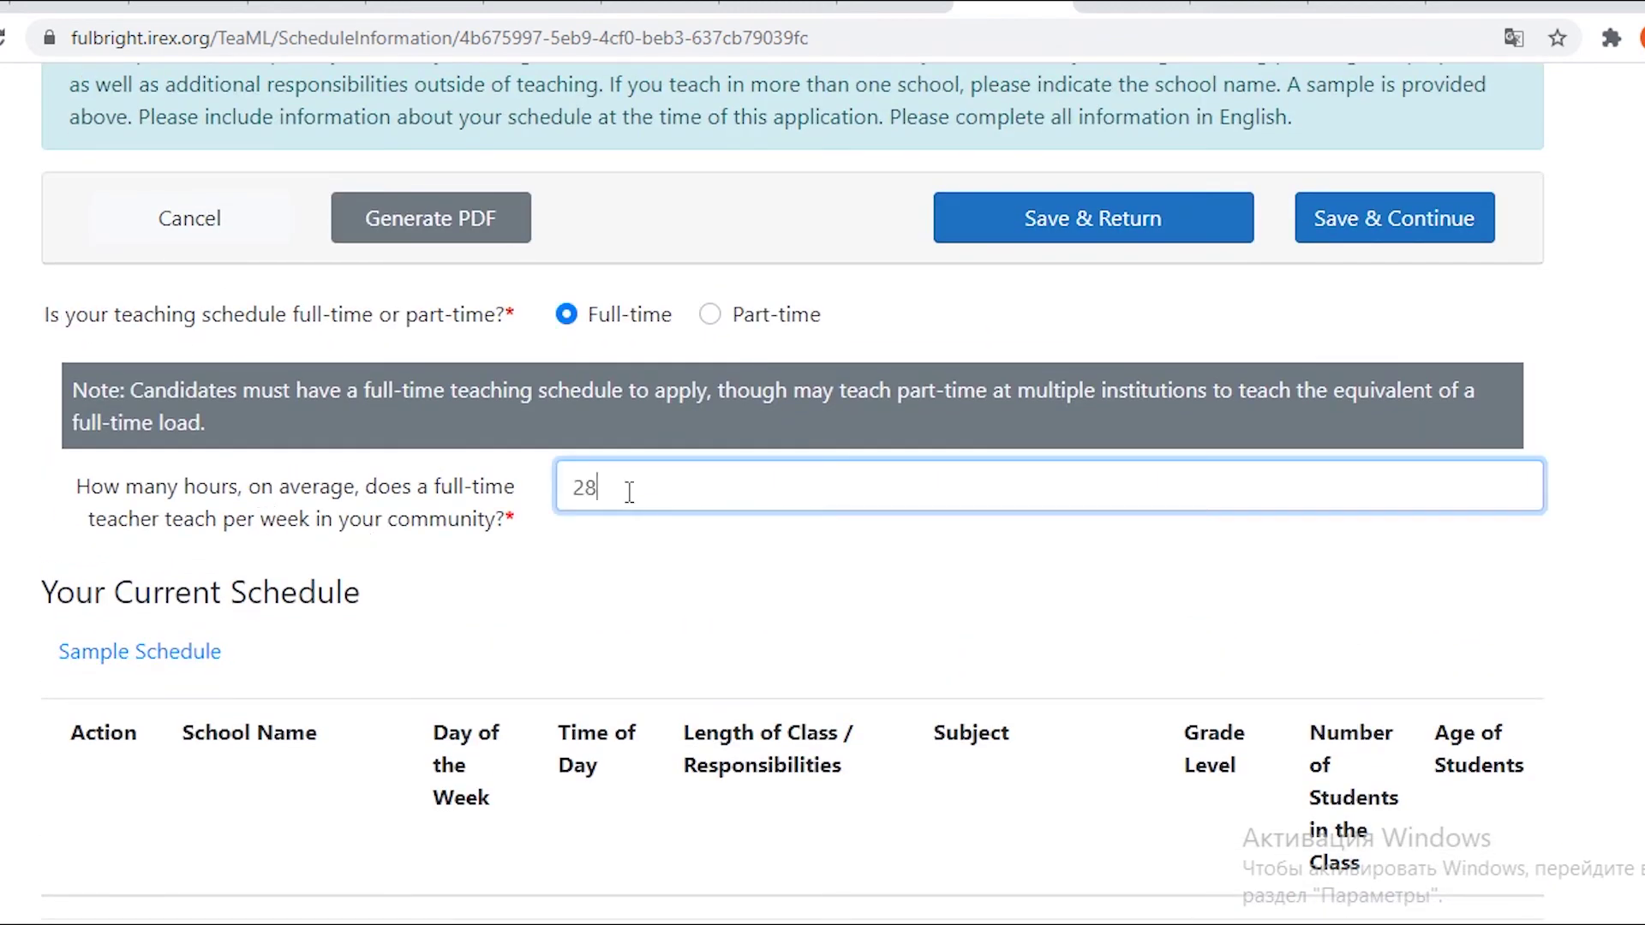
Start a new record with the school from autofill, 40-minute classes and 12 students.
{"action": "scroll", "coordinate": [630, 490], "scroll_direction": "down", "scroll_amount": 8}
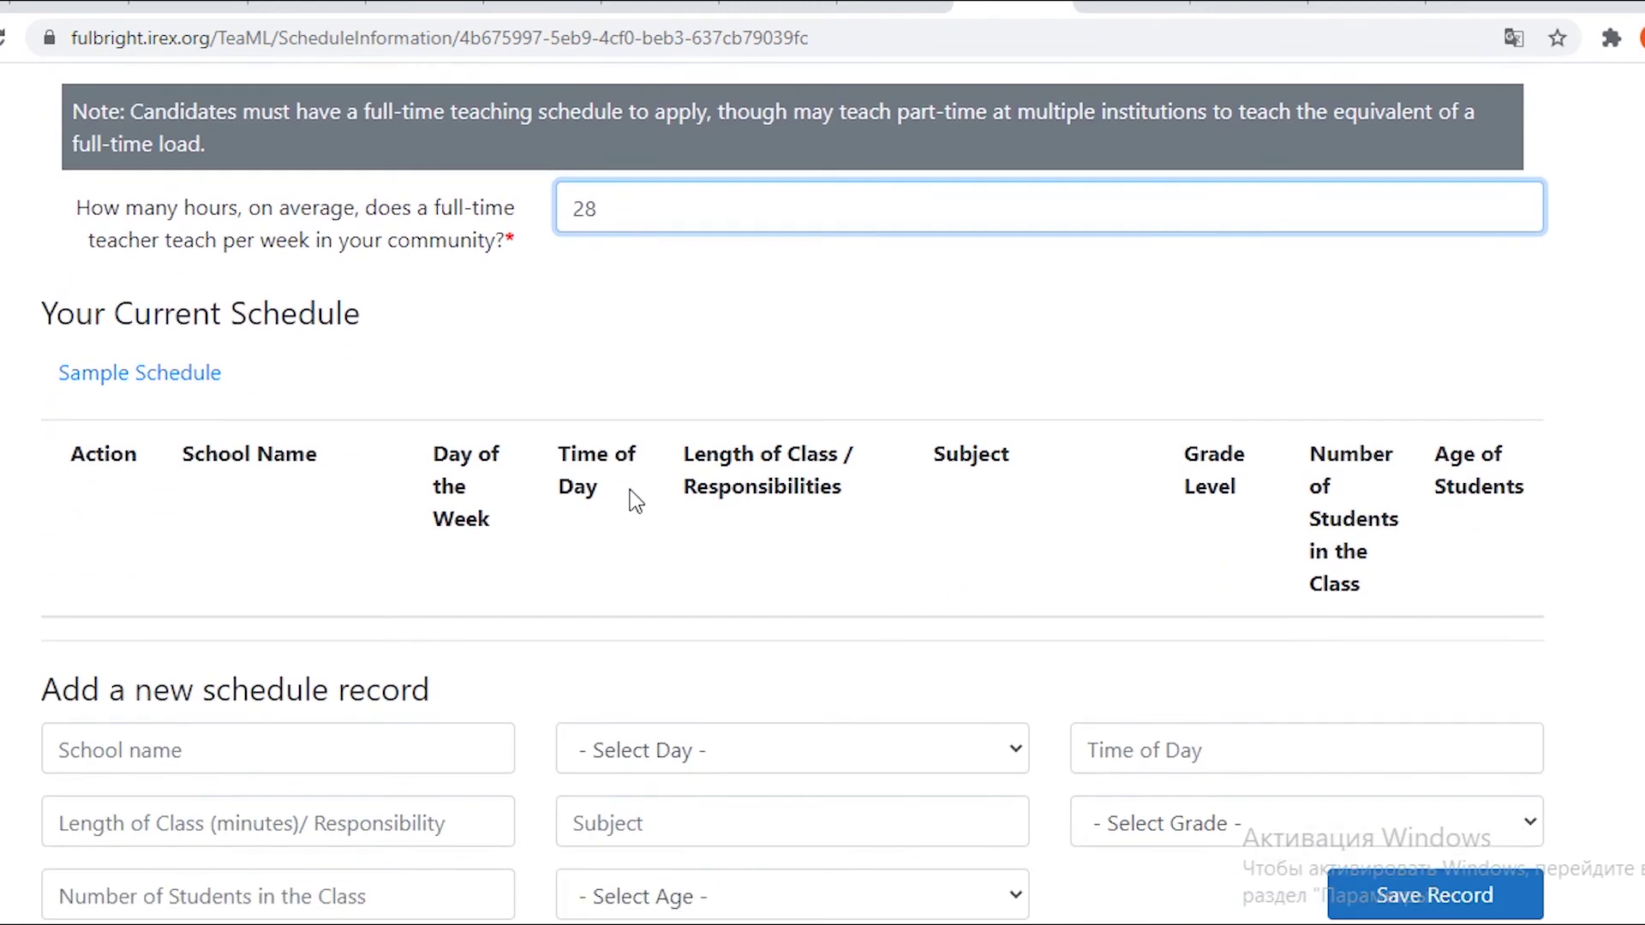
{"action": "left_click", "coordinate": [366, 359]}
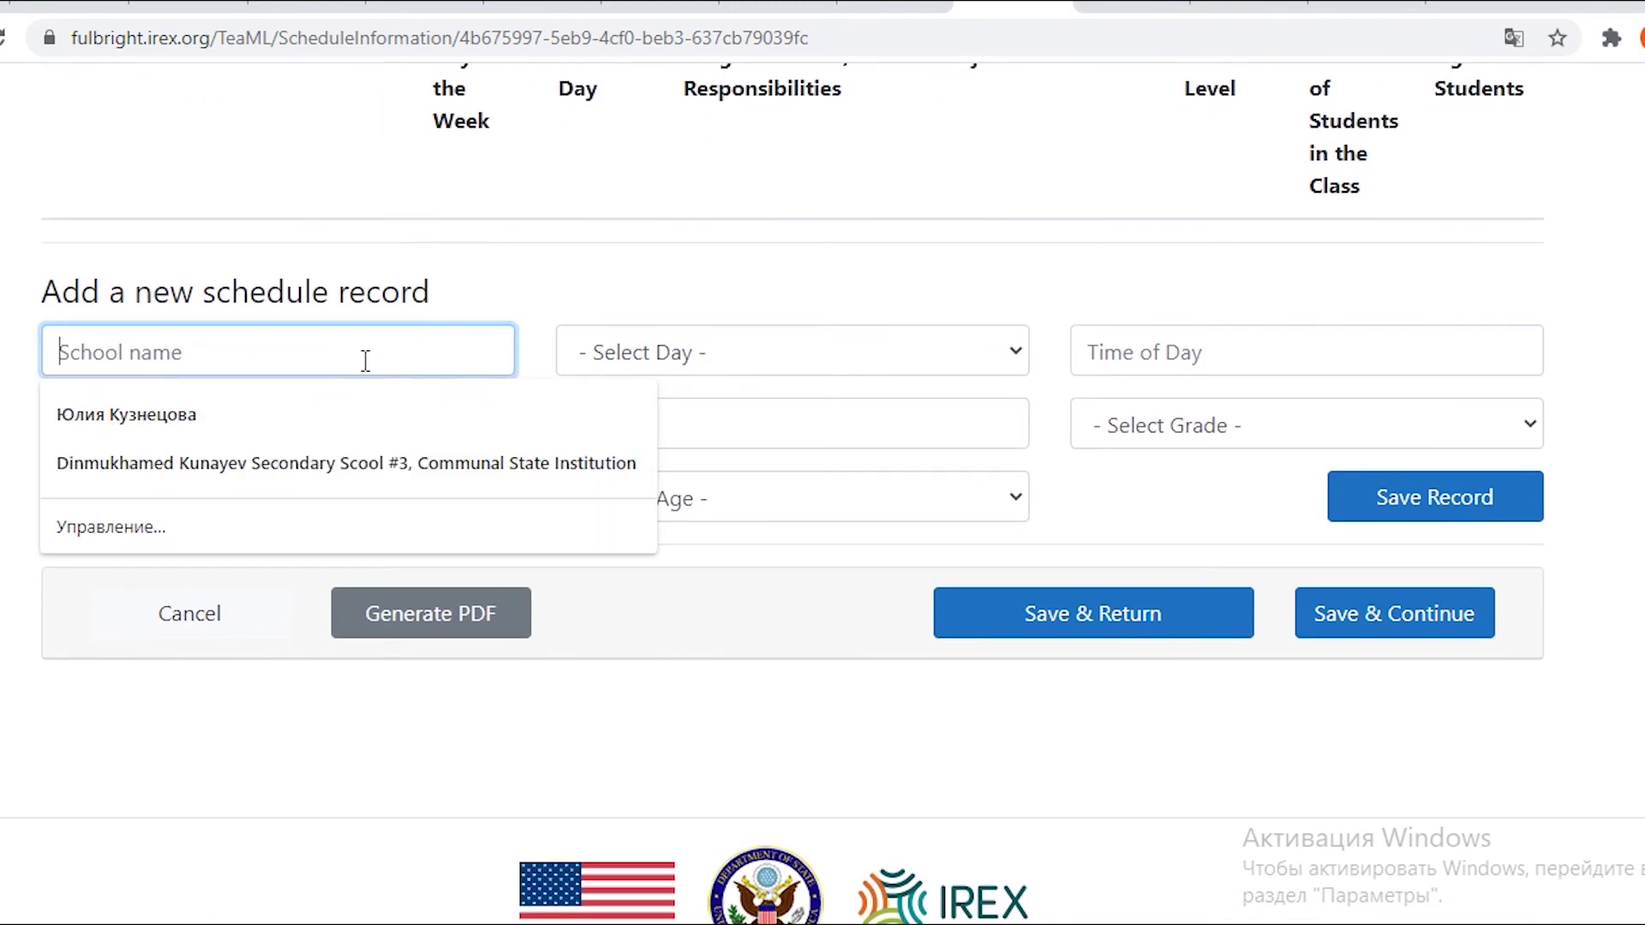
{"action": "left_click", "coordinate": [348, 461]}
{"action": "left_click", "coordinate": [194, 428]}
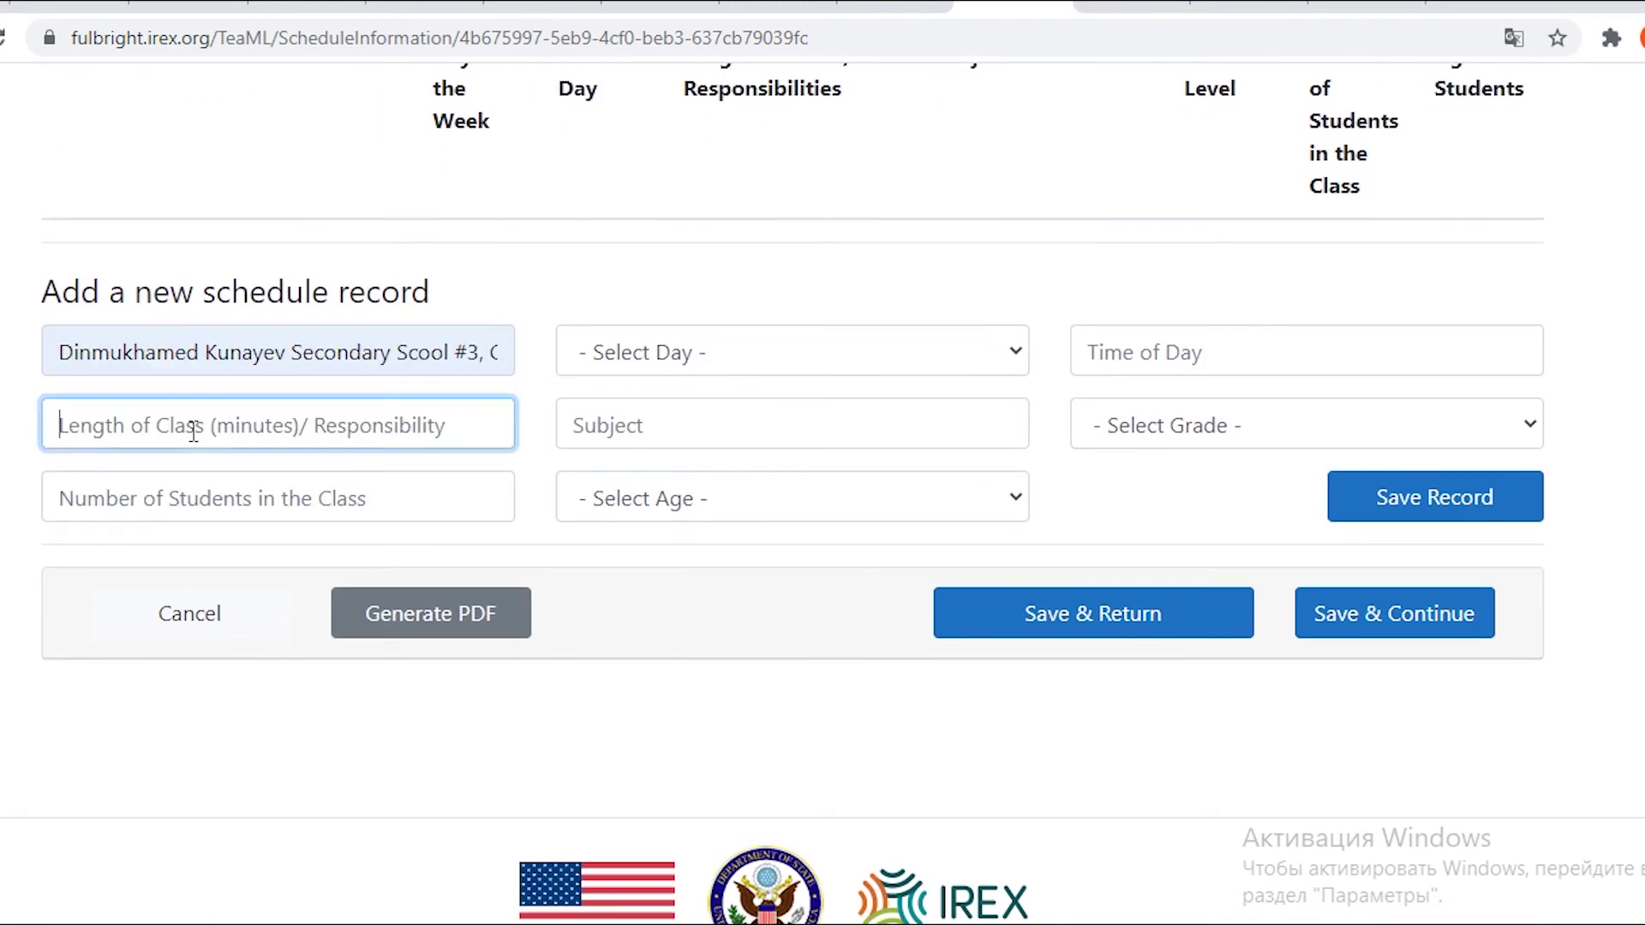
{"action": "type", "text": "40"}
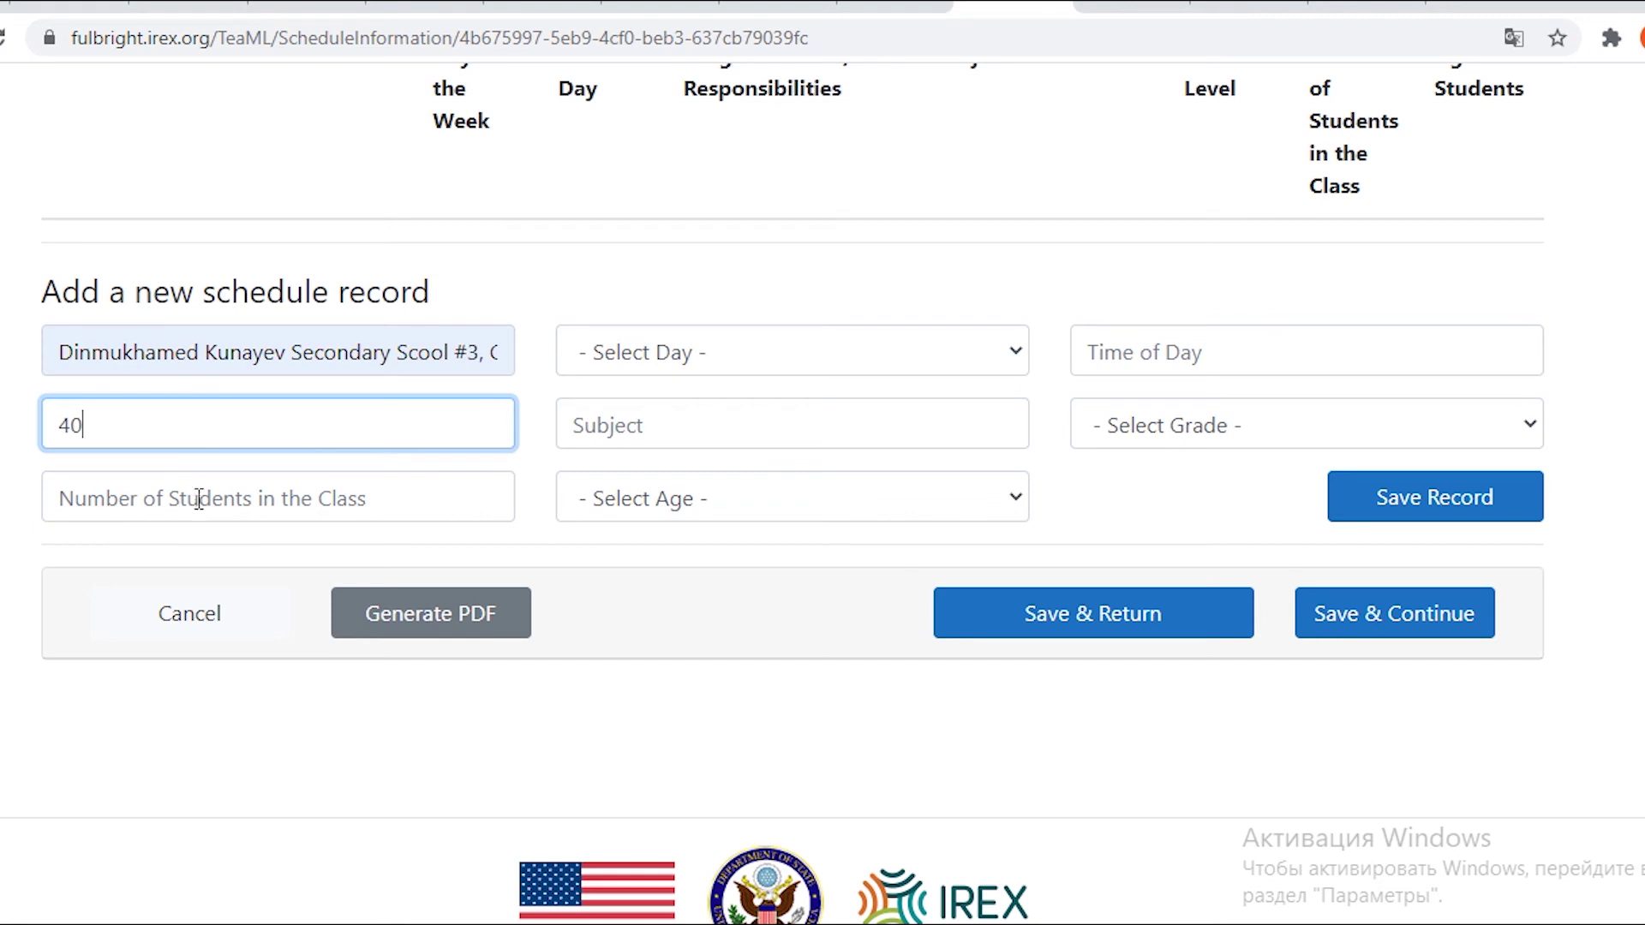
{"action": "left_click", "coordinate": [199, 499]}
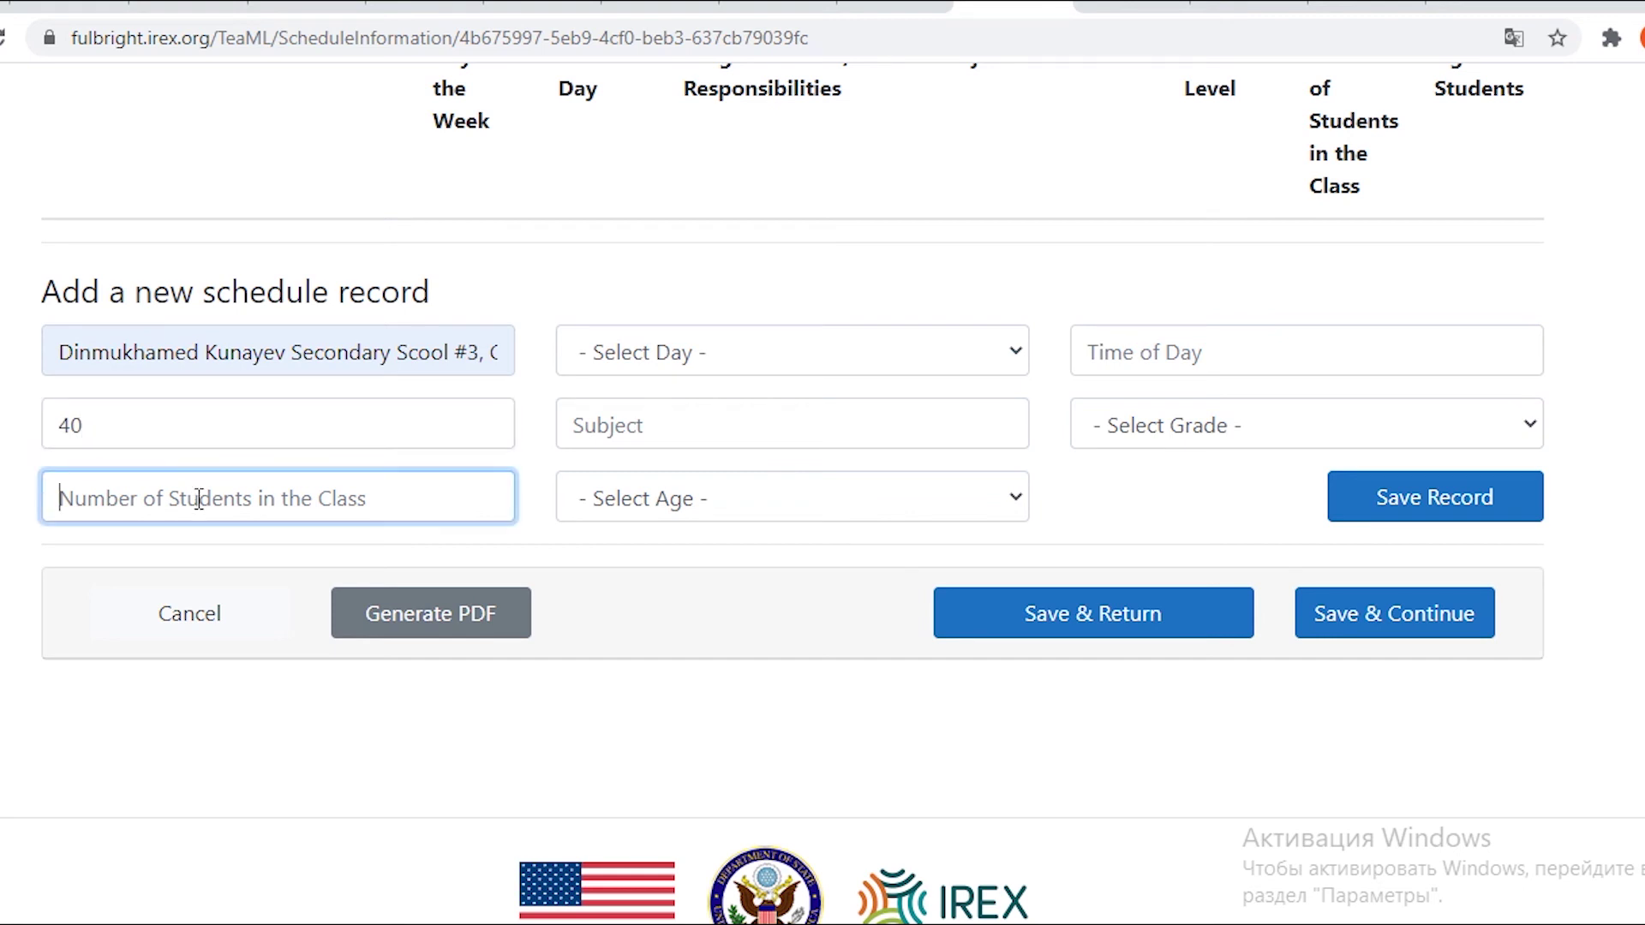
{"action": "type", "text": "12"}
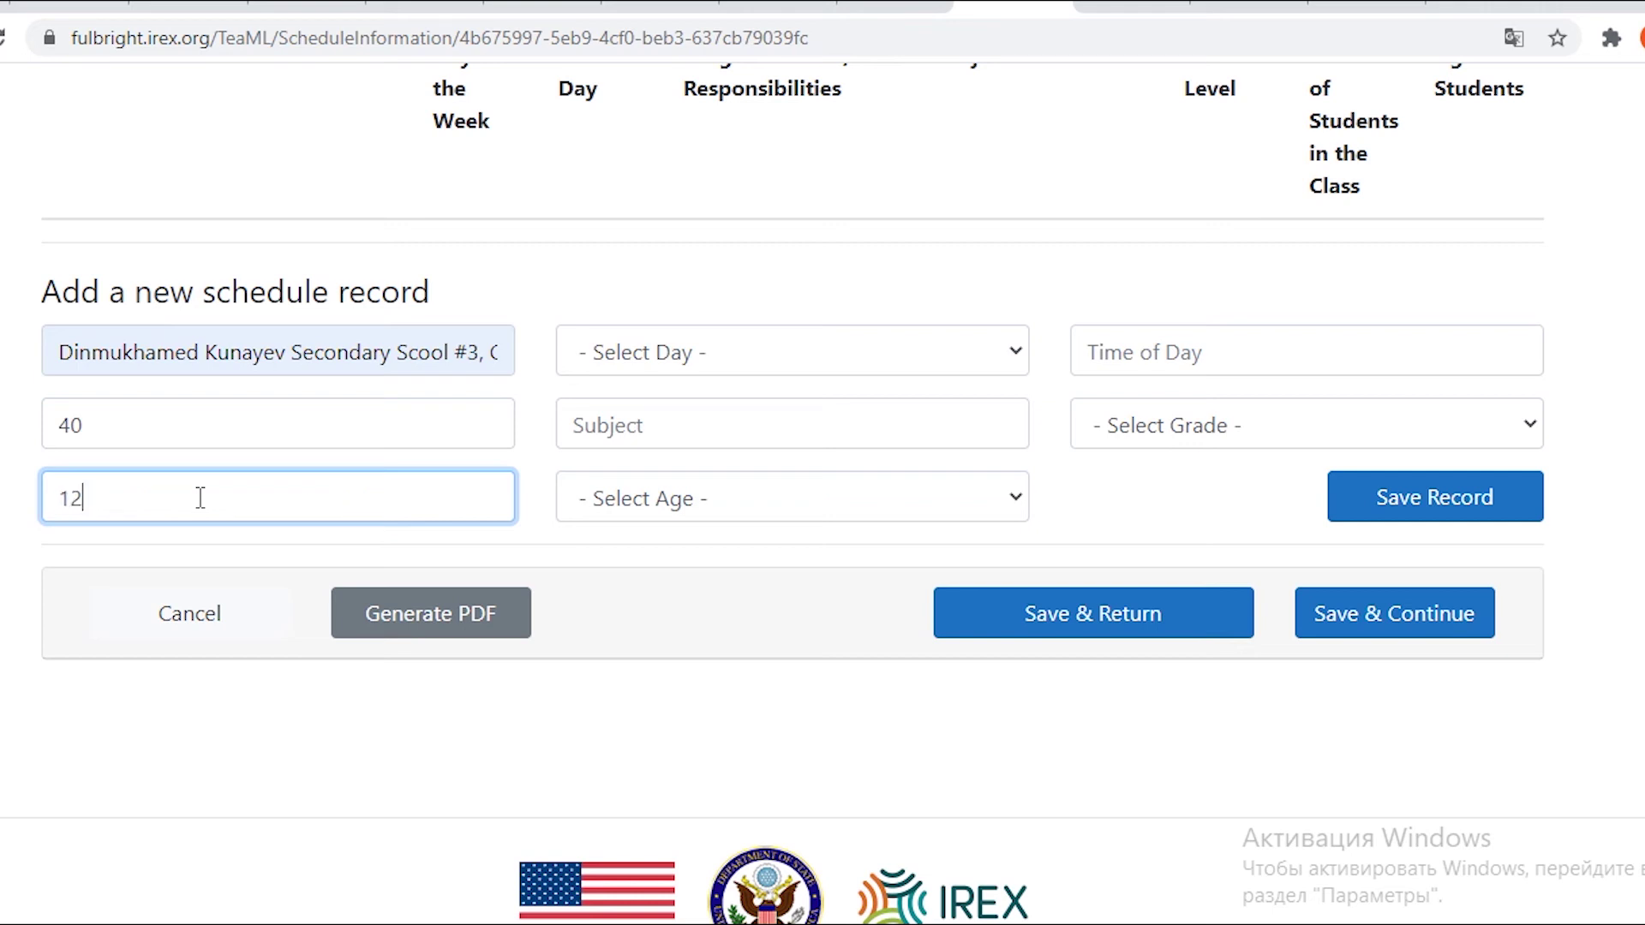
Open the record's weekday list and close it without choosing a day.
{"action": "left_click", "coordinate": [636, 377]}
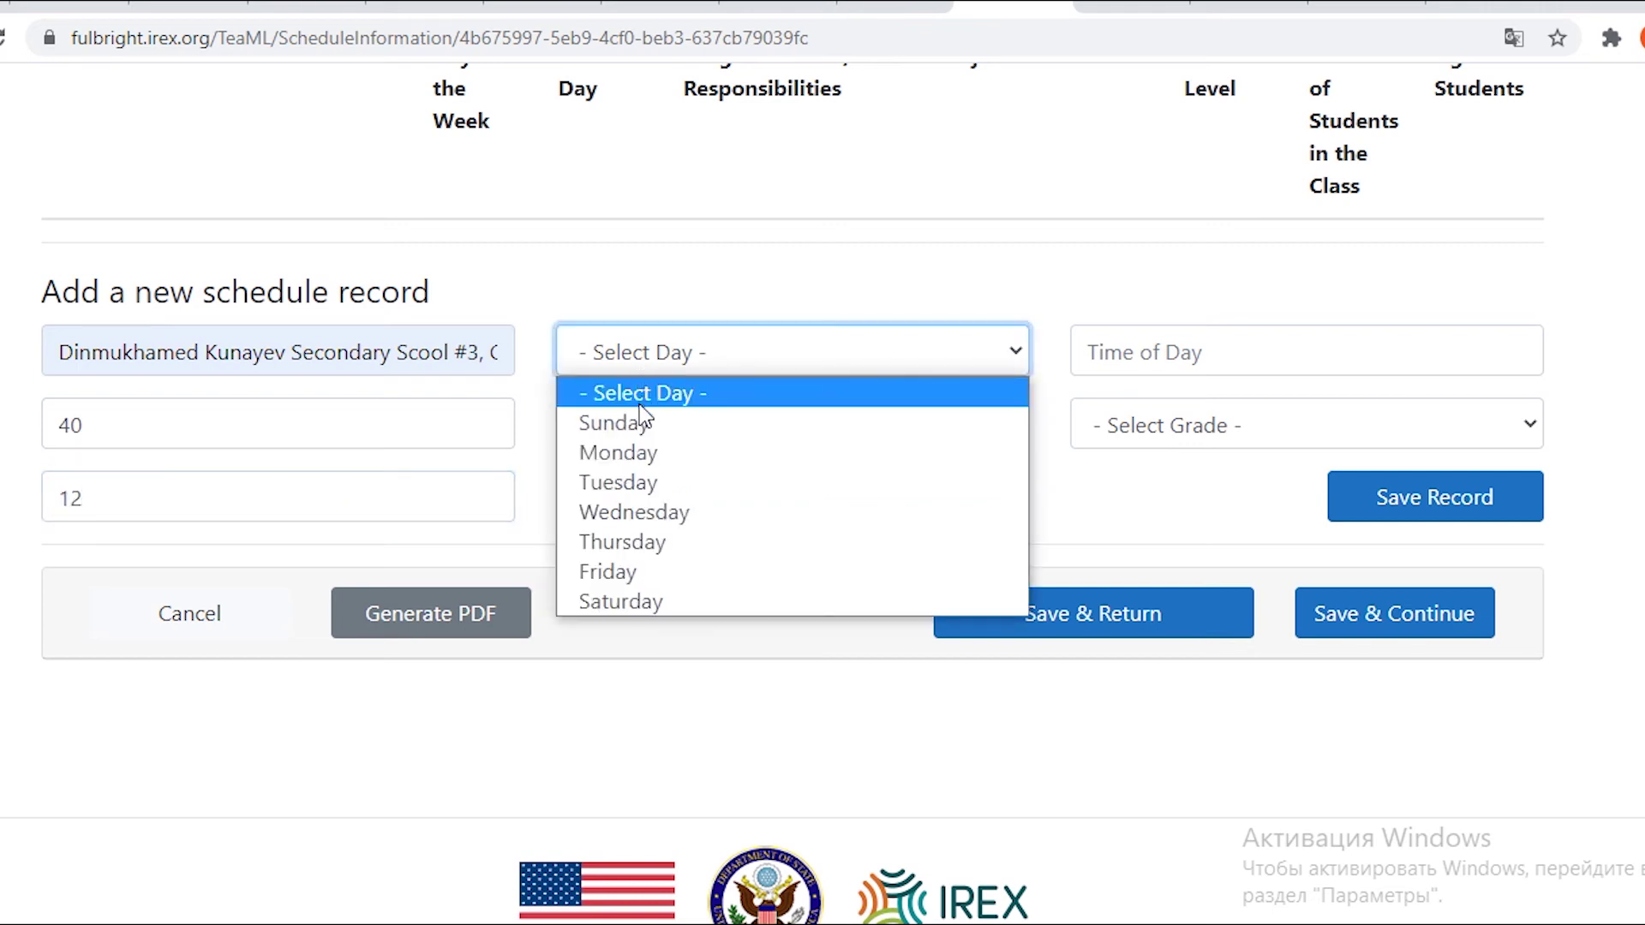
{"action": "left_click", "coordinate": [605, 272]}
{"action": "scroll", "coordinate": [608, 273], "scroll_direction": "up", "scroll_amount": 6}
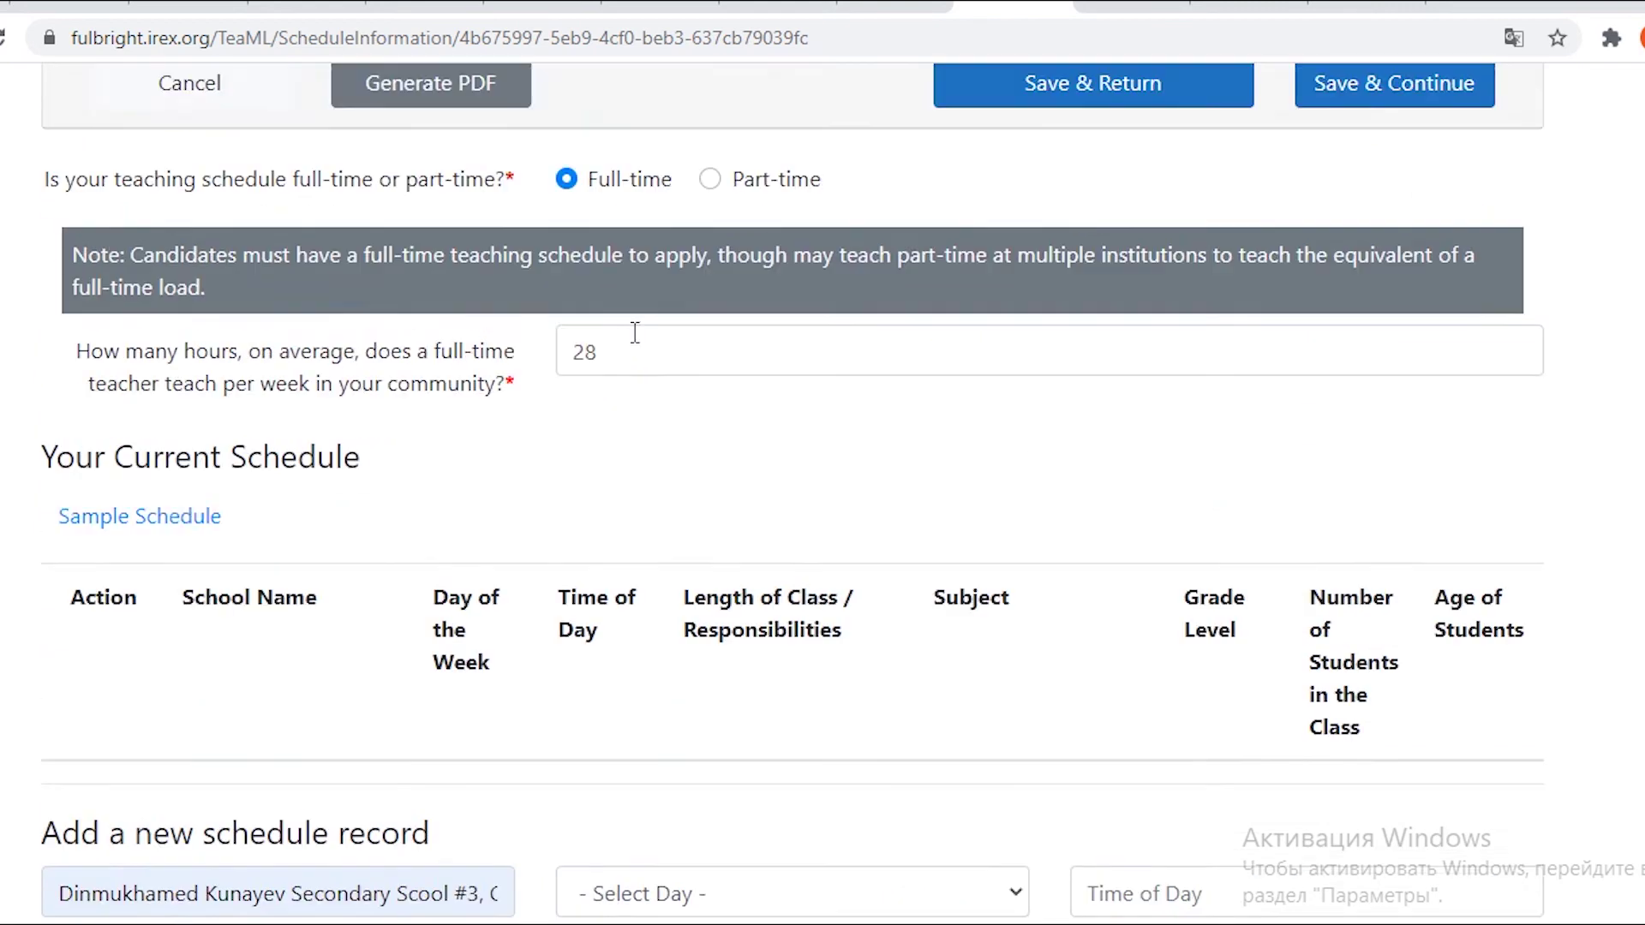
{"action": "scroll", "coordinate": [631, 330], "scroll_direction": "down", "scroll_amount": 5}
{"action": "scroll", "coordinate": [637, 377], "scroll_direction": "down", "scroll_amount": 6}
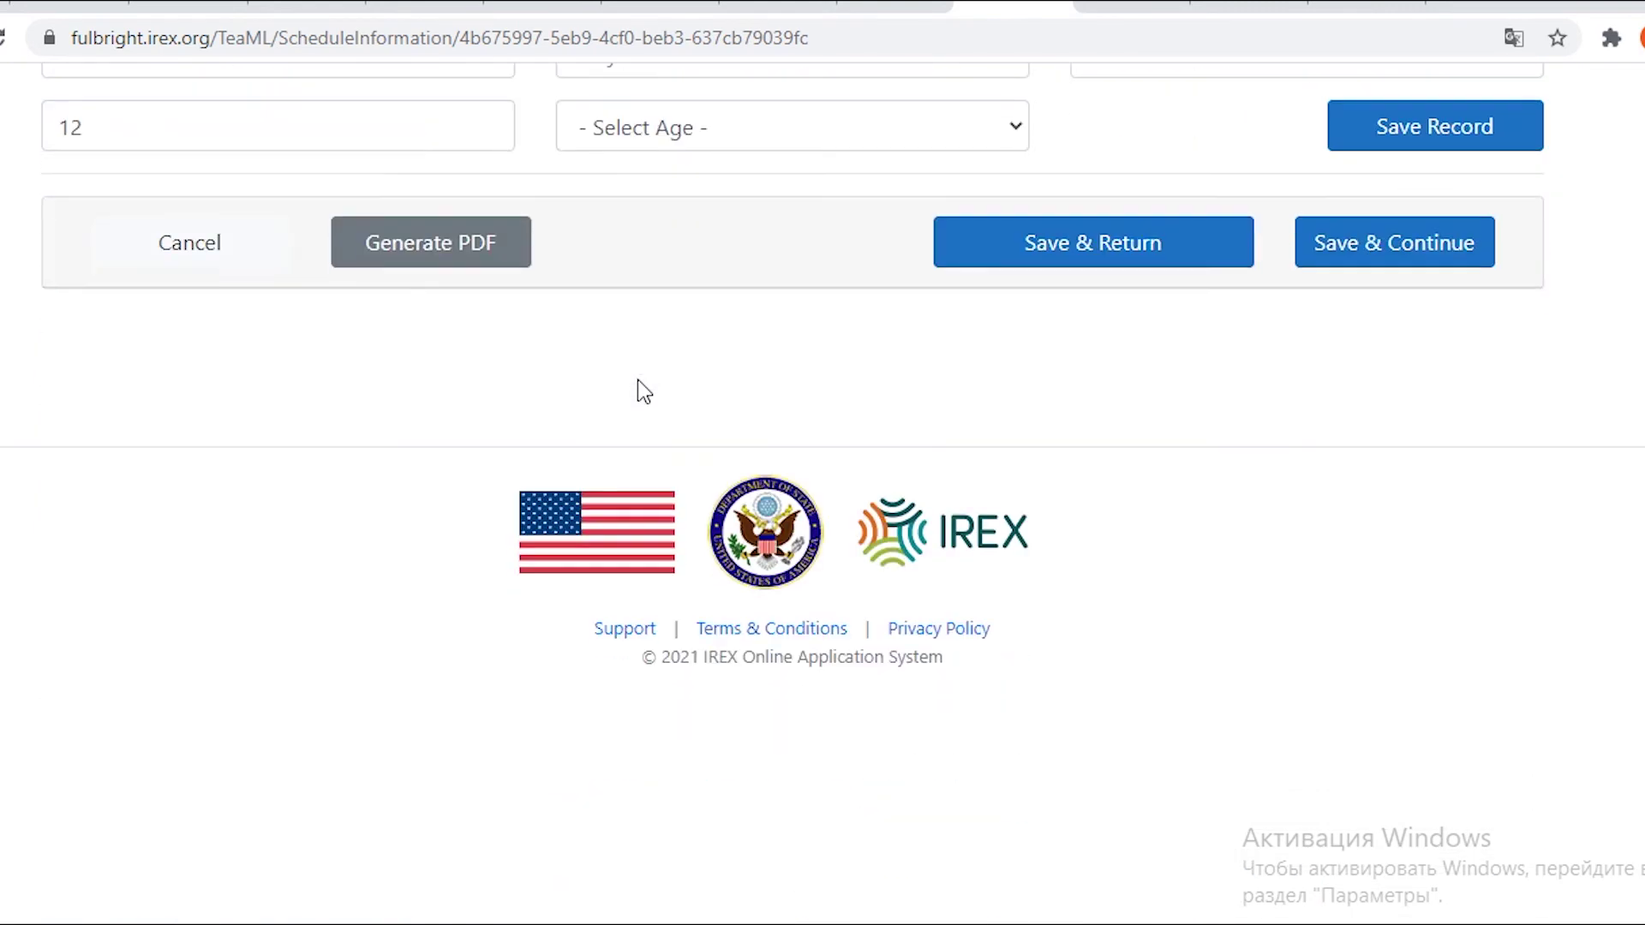
{"action": "scroll", "coordinate": [637, 379], "scroll_direction": "up", "scroll_amount": 9}
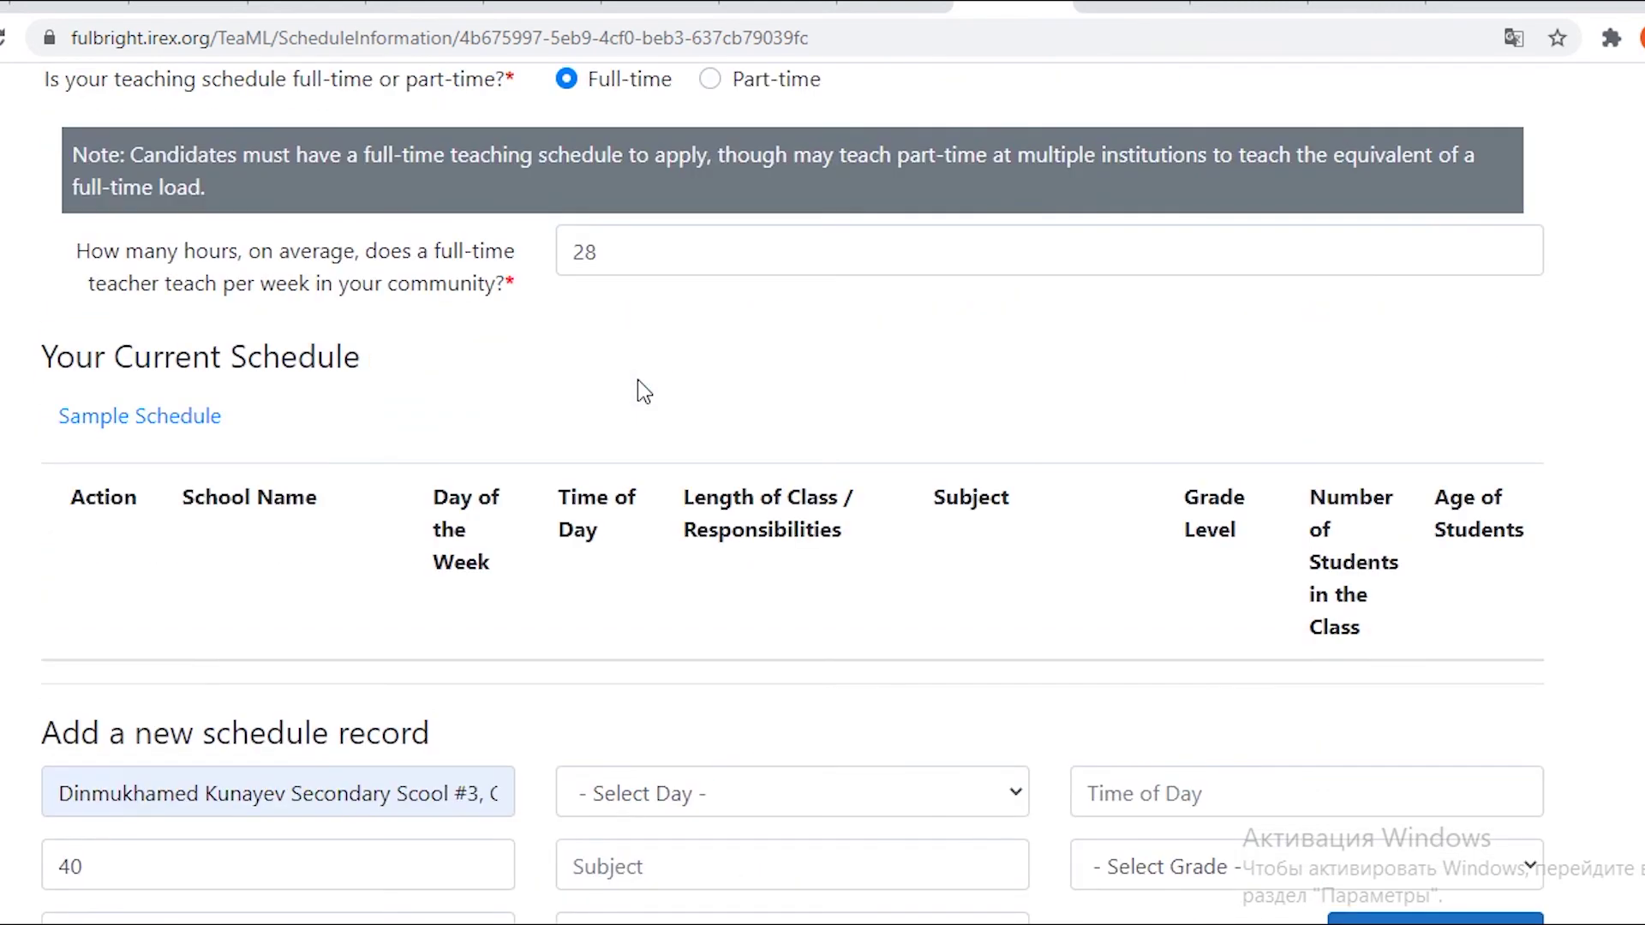
{"action": "scroll", "coordinate": [638, 386], "scroll_direction": "down", "scroll_amount": 3}
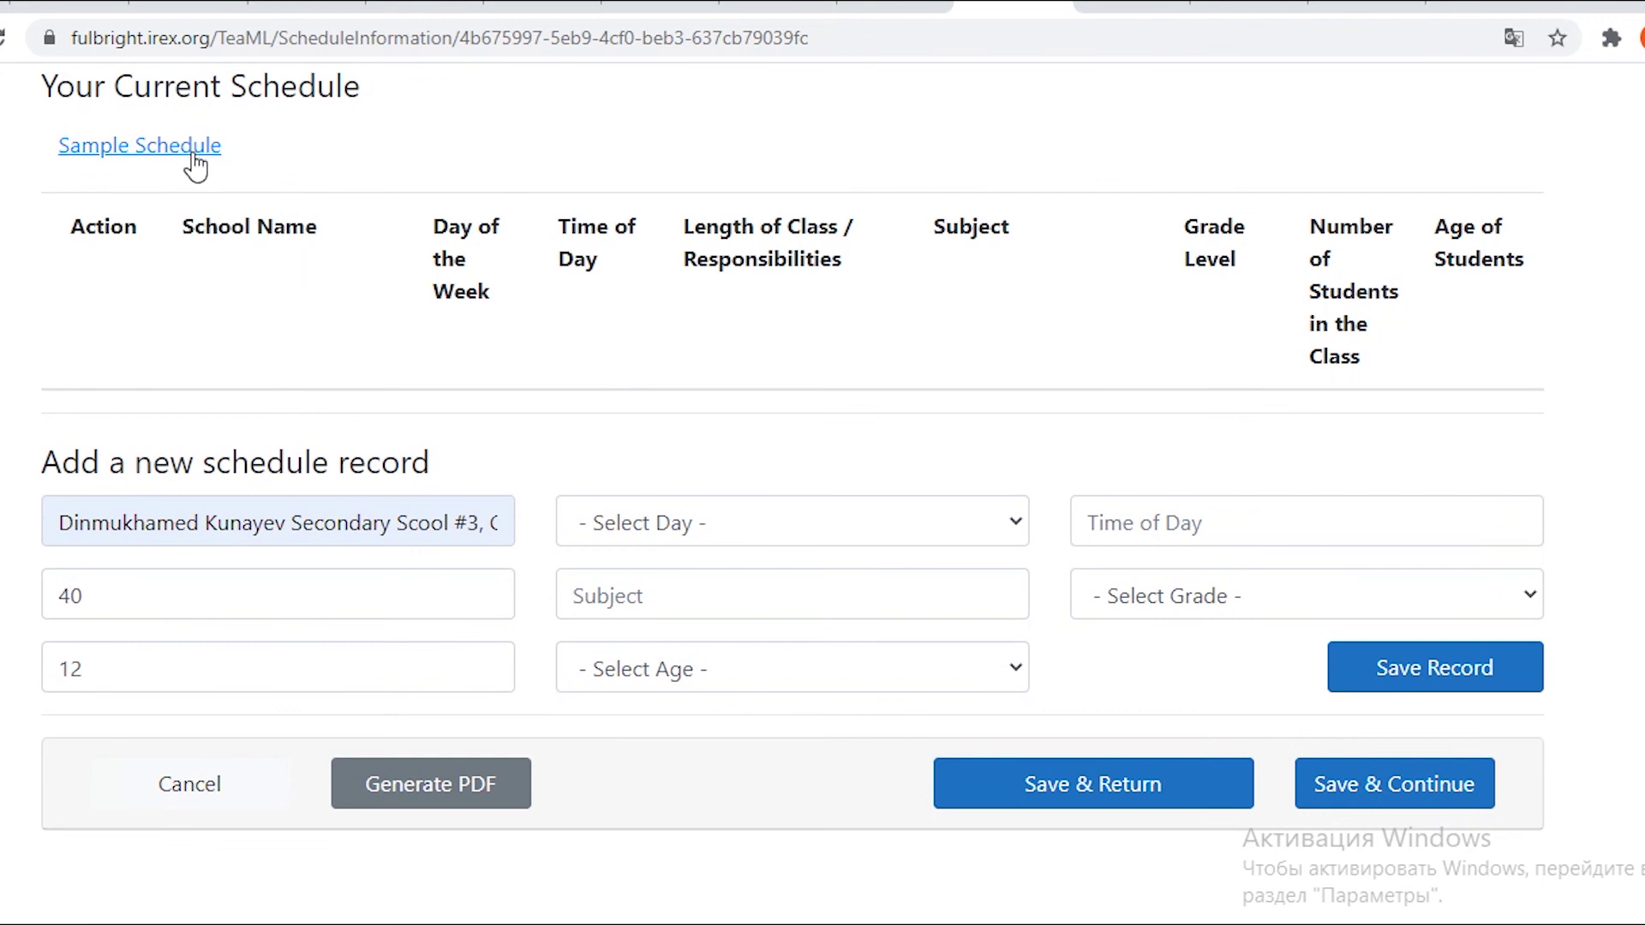
Expand the Sample Schedule table again and scroll down to the Add a new schedule record form.
{"action": "left_click", "coordinate": [193, 155]}
{"action": "scroll", "coordinate": [331, 379], "scroll_direction": "down", "scroll_amount": 6}
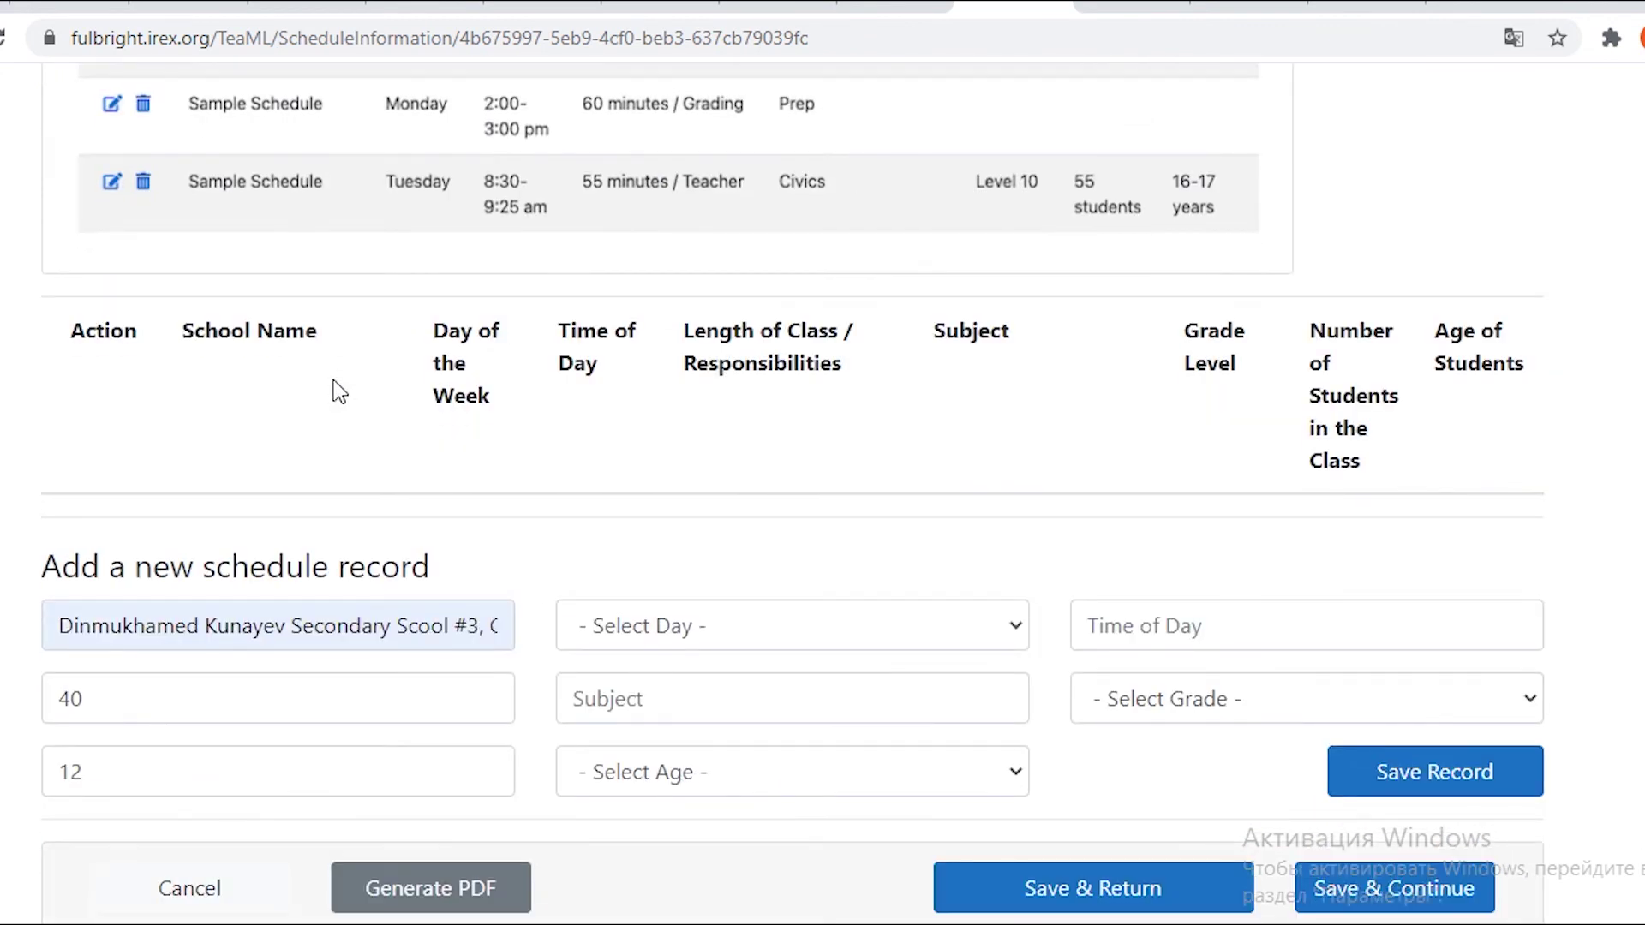
{"action": "scroll", "coordinate": [332, 380], "scroll_direction": "down", "scroll_amount": 3}
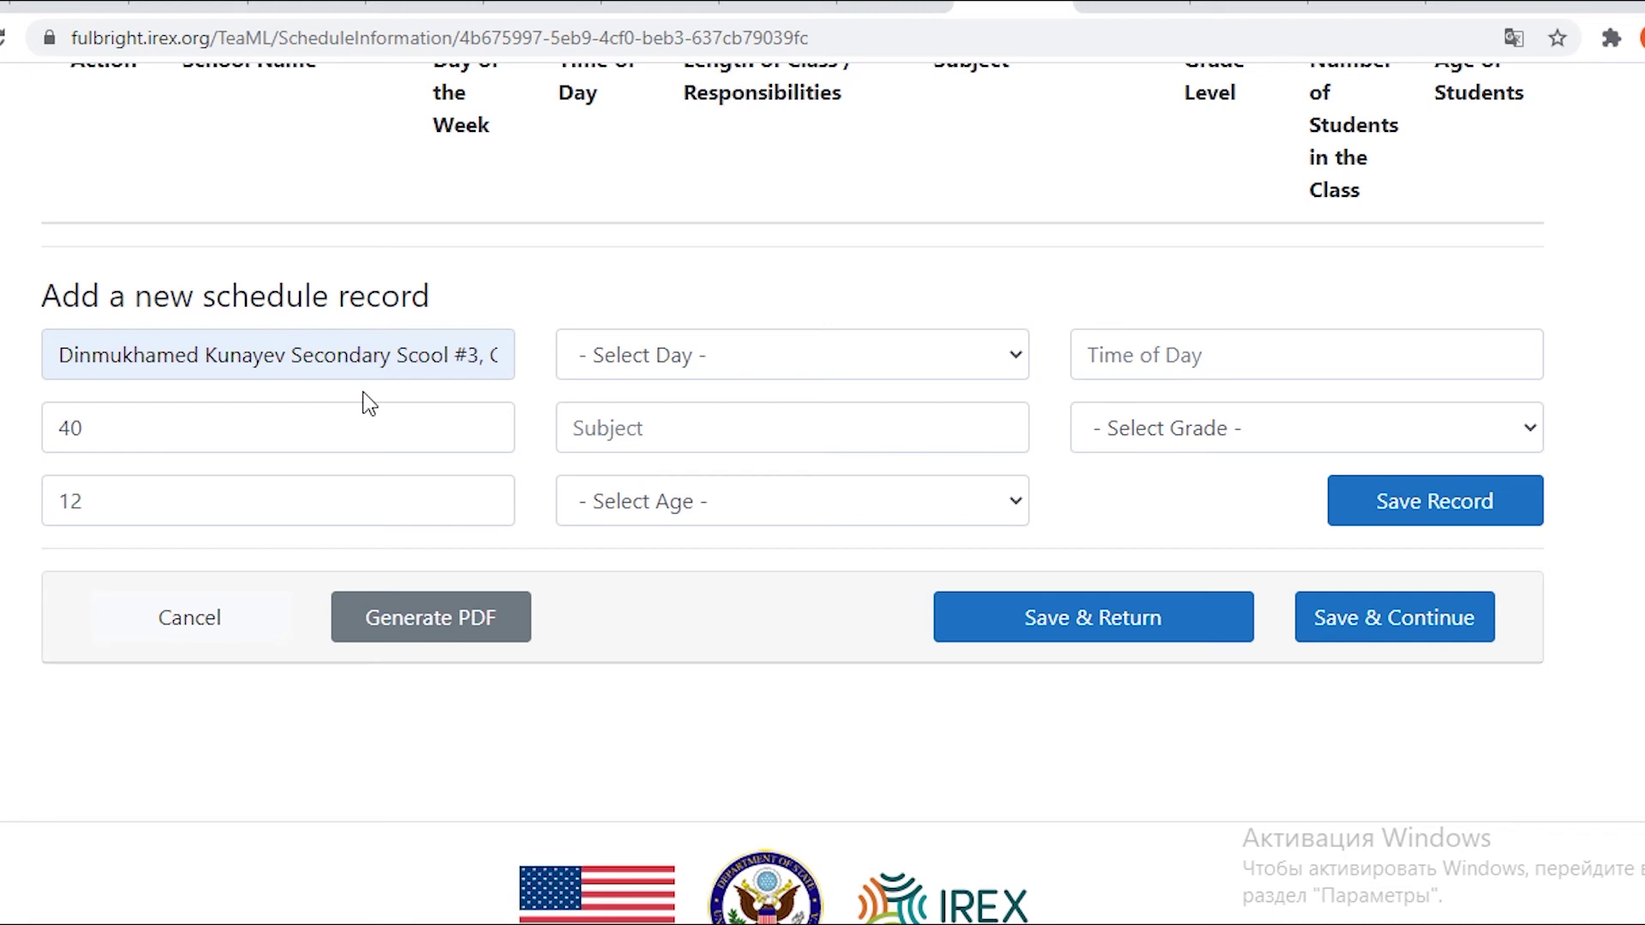
Set the record's day to Monday, subject to English and student age to 8-9 years.
{"action": "left_click", "coordinate": [655, 364]}
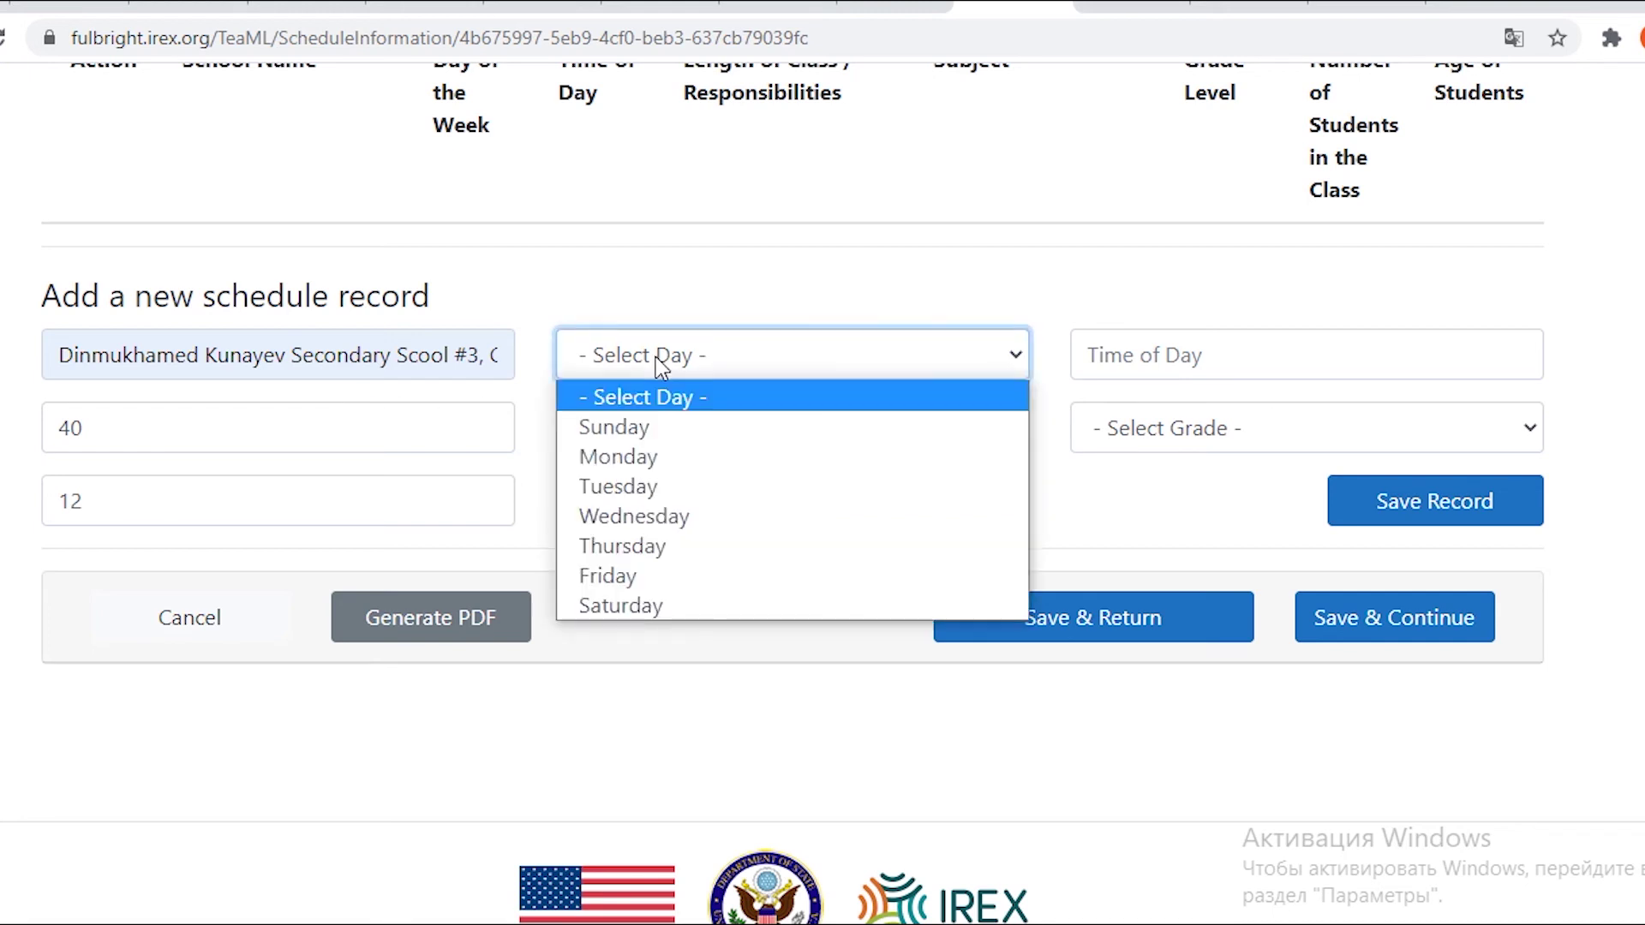
{"action": "left_click", "coordinate": [657, 455]}
{"action": "left_click", "coordinate": [665, 430]}
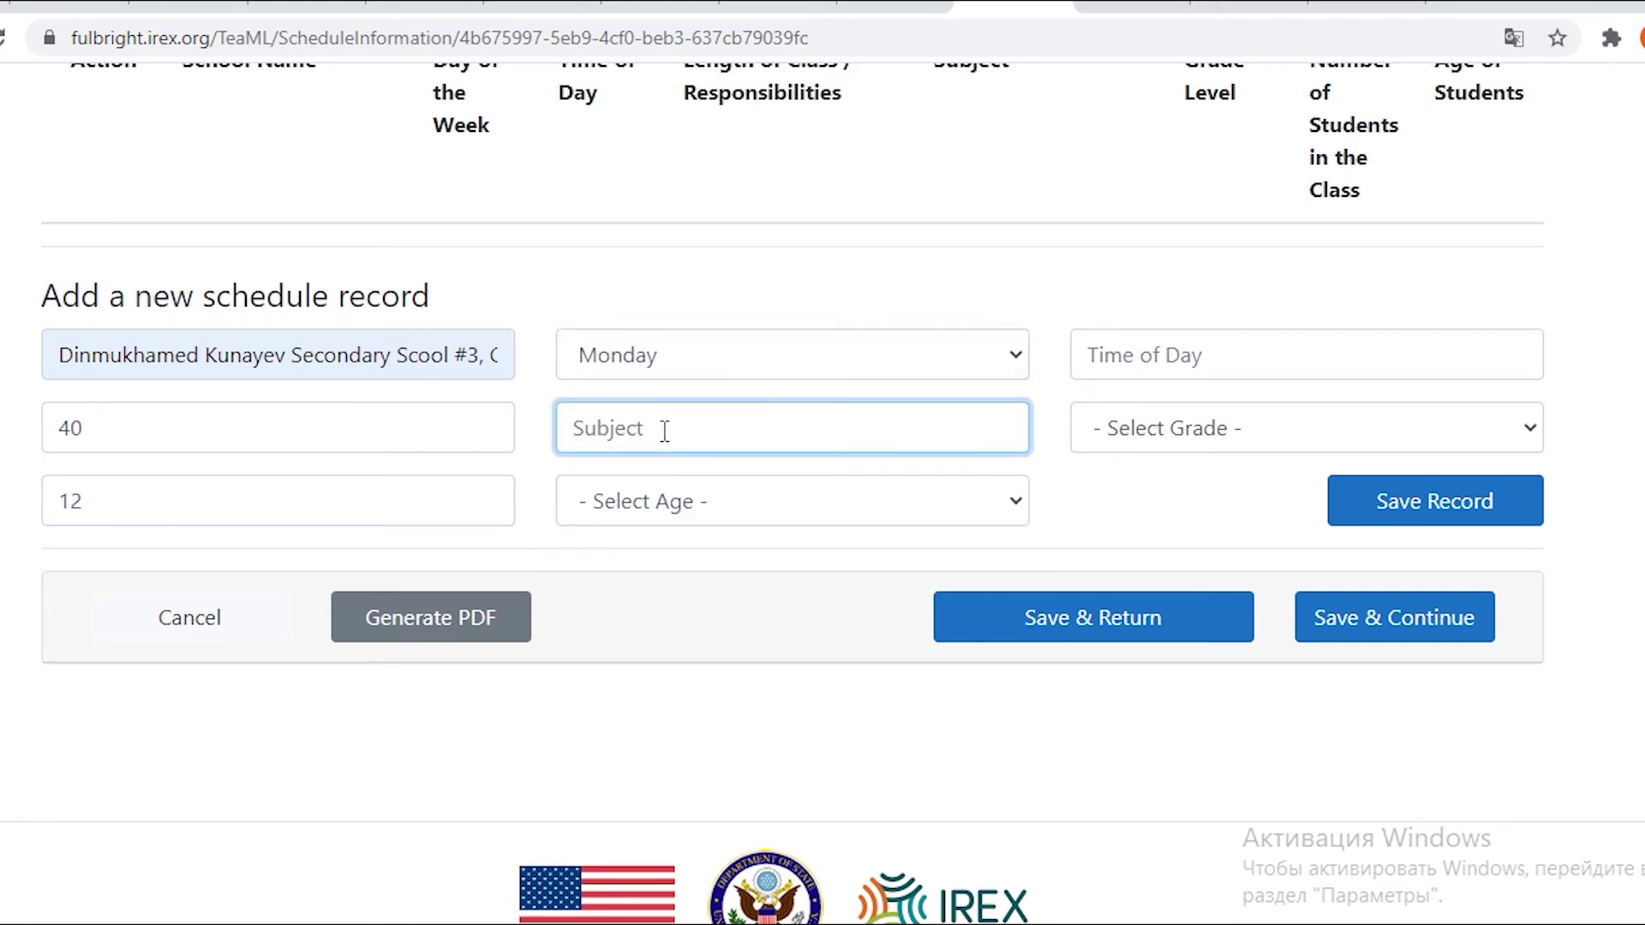
{"action": "type", "text": "English"}
{"action": "left_click", "coordinate": [706, 504]}
{"action": "left_click", "coordinate": [745, 632]}
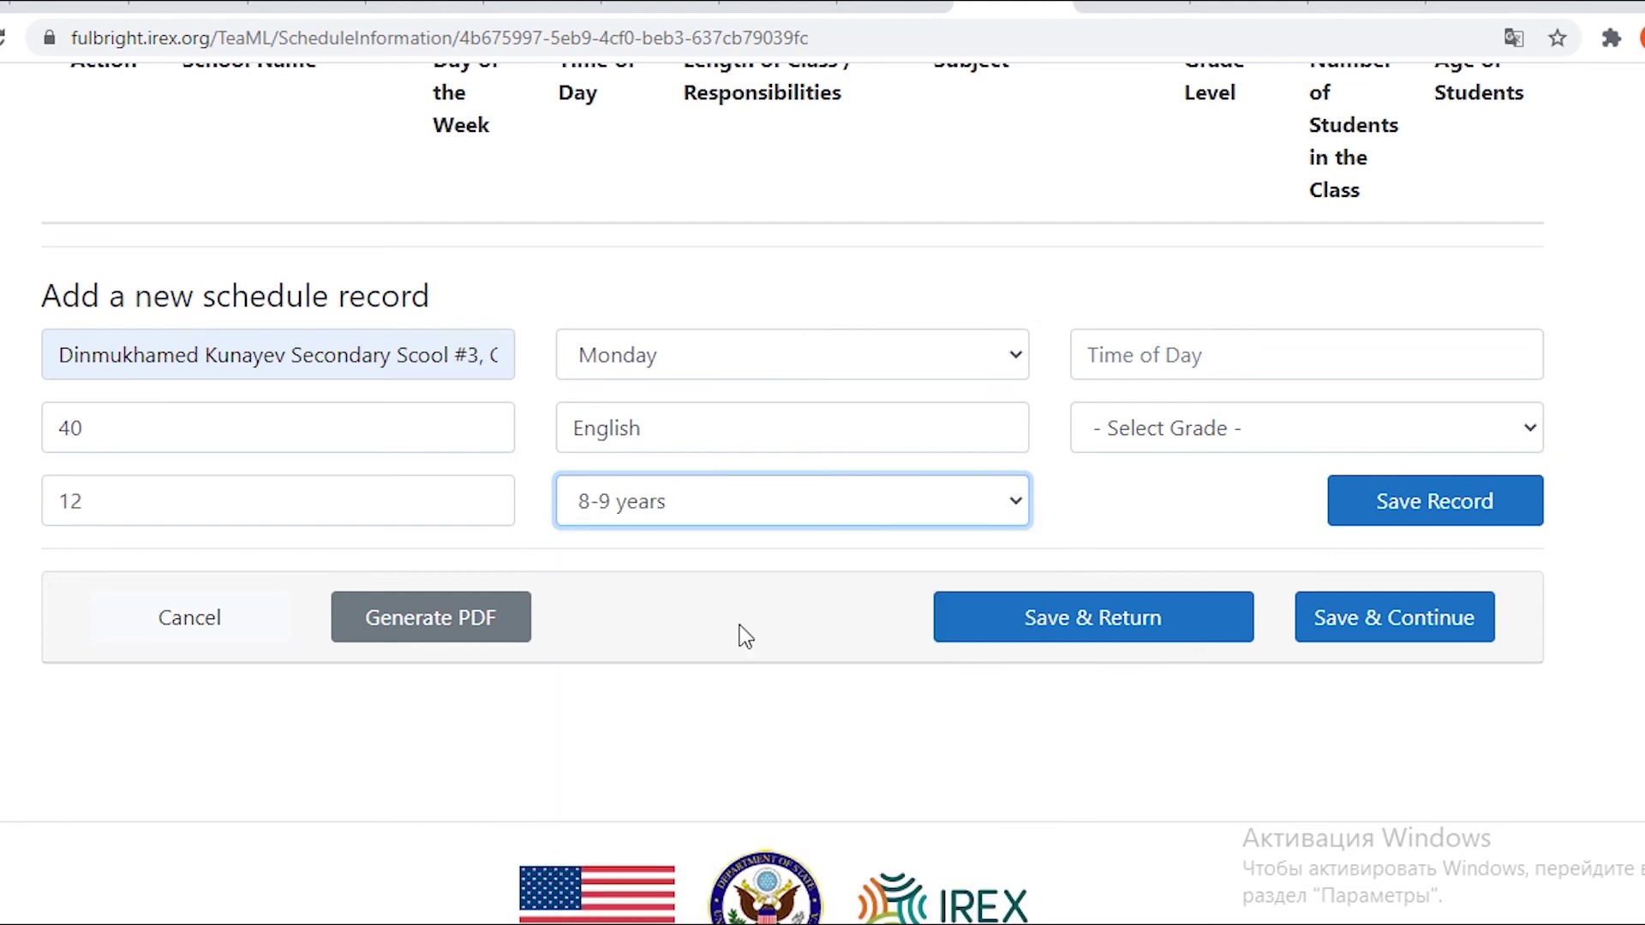
{"action": "left_click", "coordinate": [803, 521]}
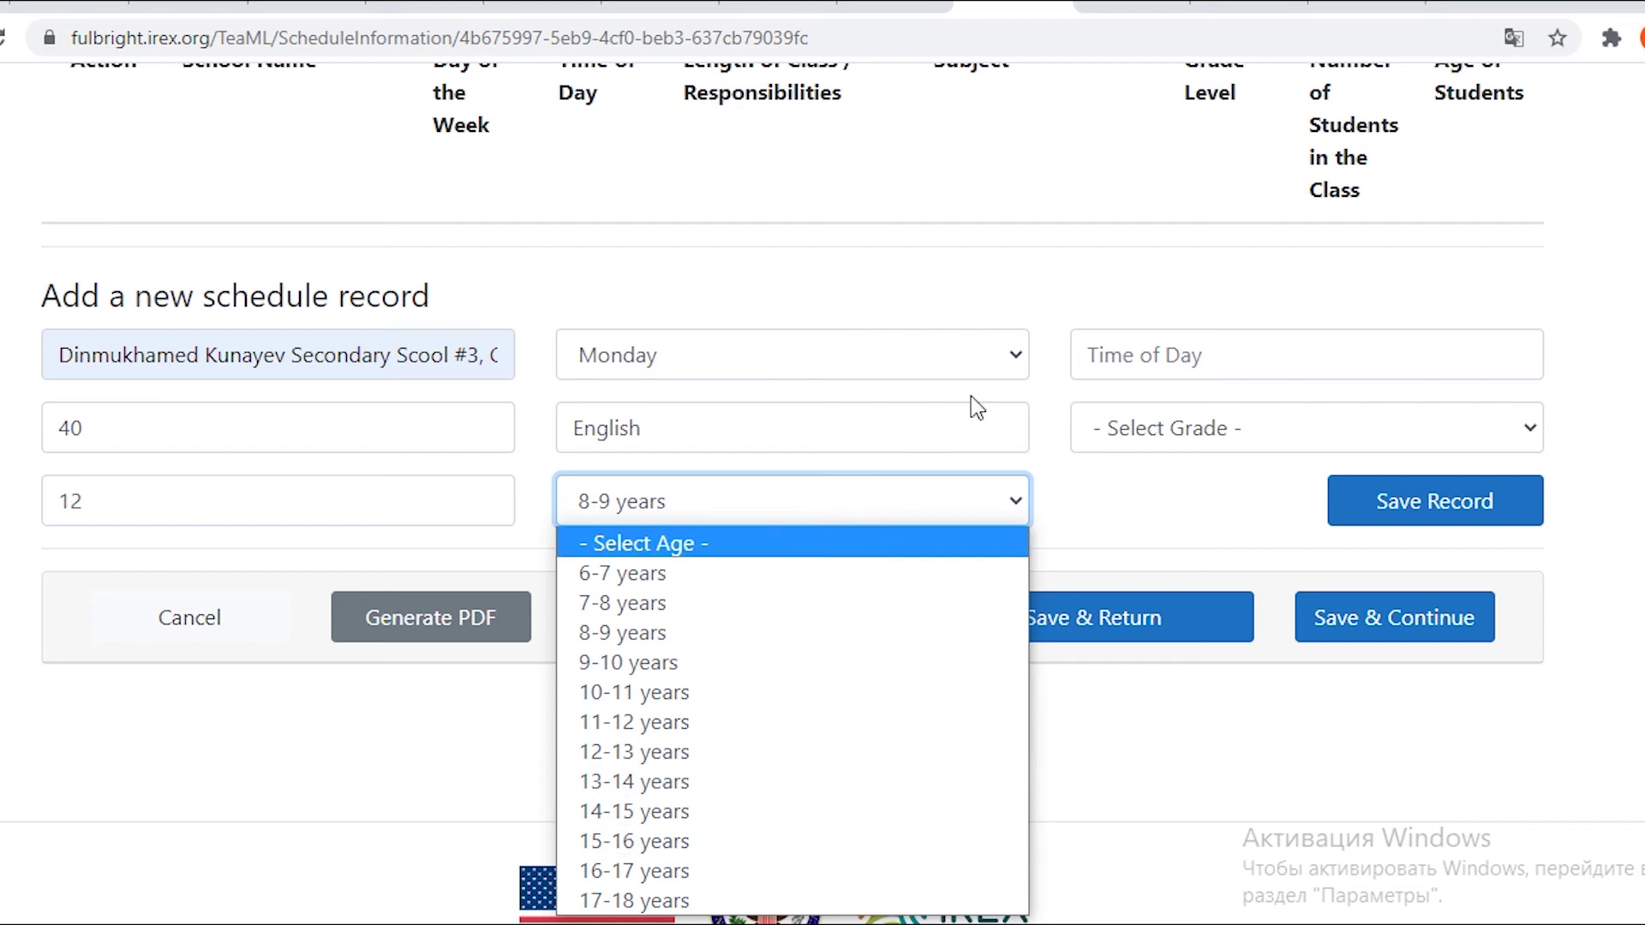
Enter class time 8.00, choose Level 3, and save the record.
{"action": "left_click", "coordinate": [1094, 357]}
{"action": "type", "text": "8"}
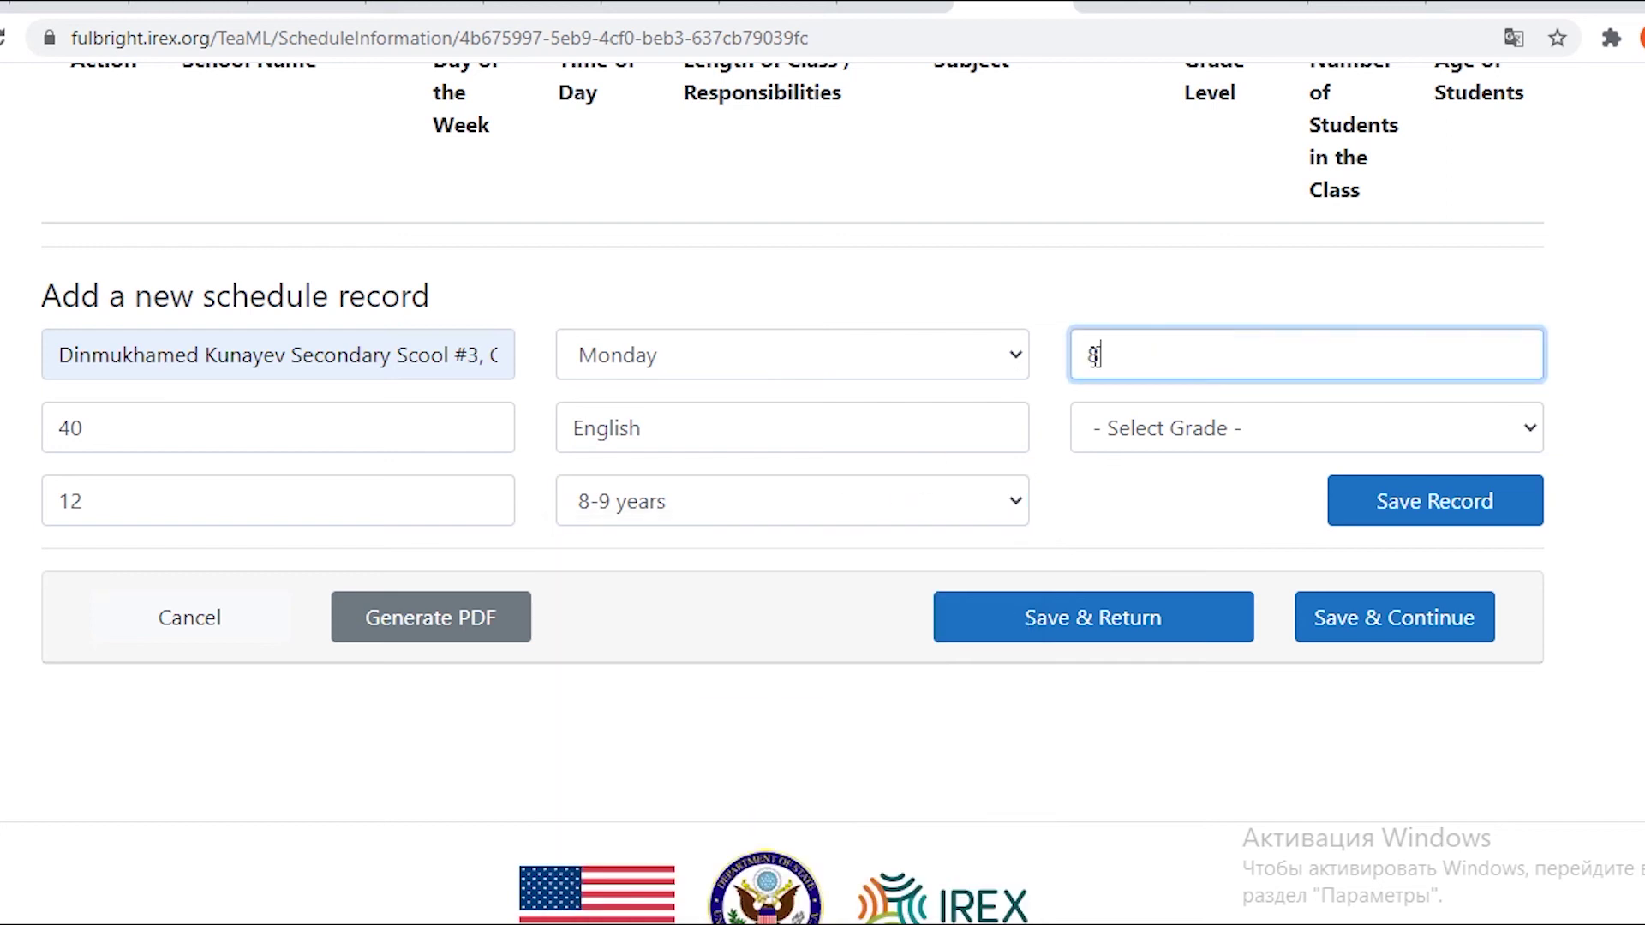
{"action": "type", "text": "/.00"}
{"action": "left_click", "coordinate": [1145, 433]}
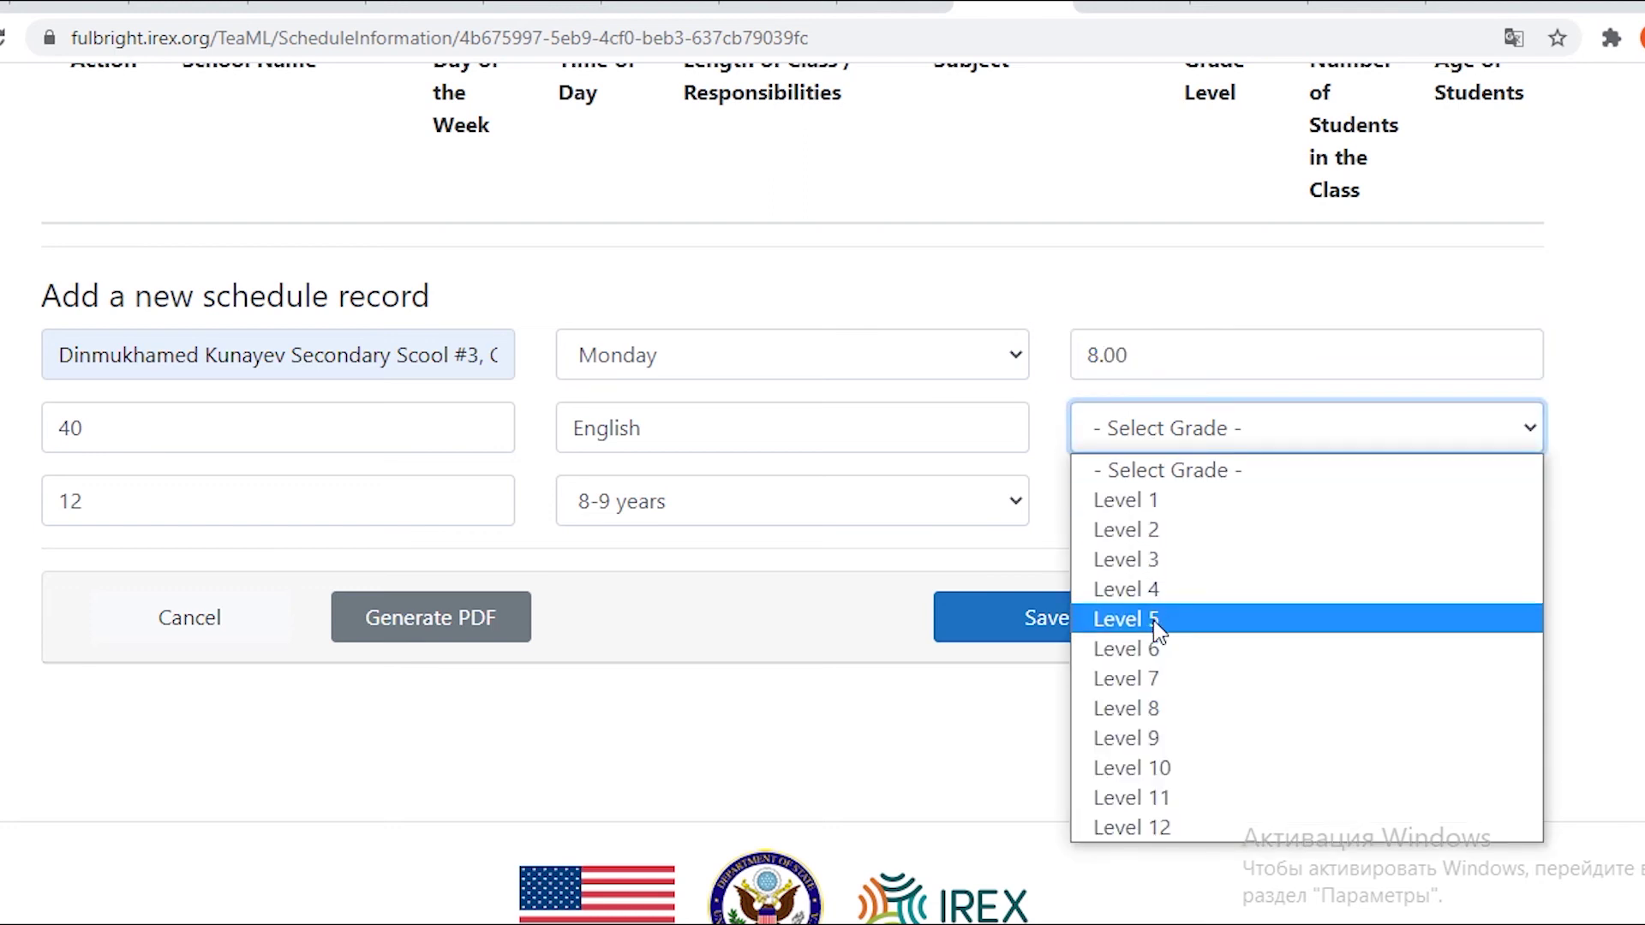
{"action": "left_click", "coordinate": [1140, 570]}
{"action": "left_click", "coordinate": [1397, 523]}
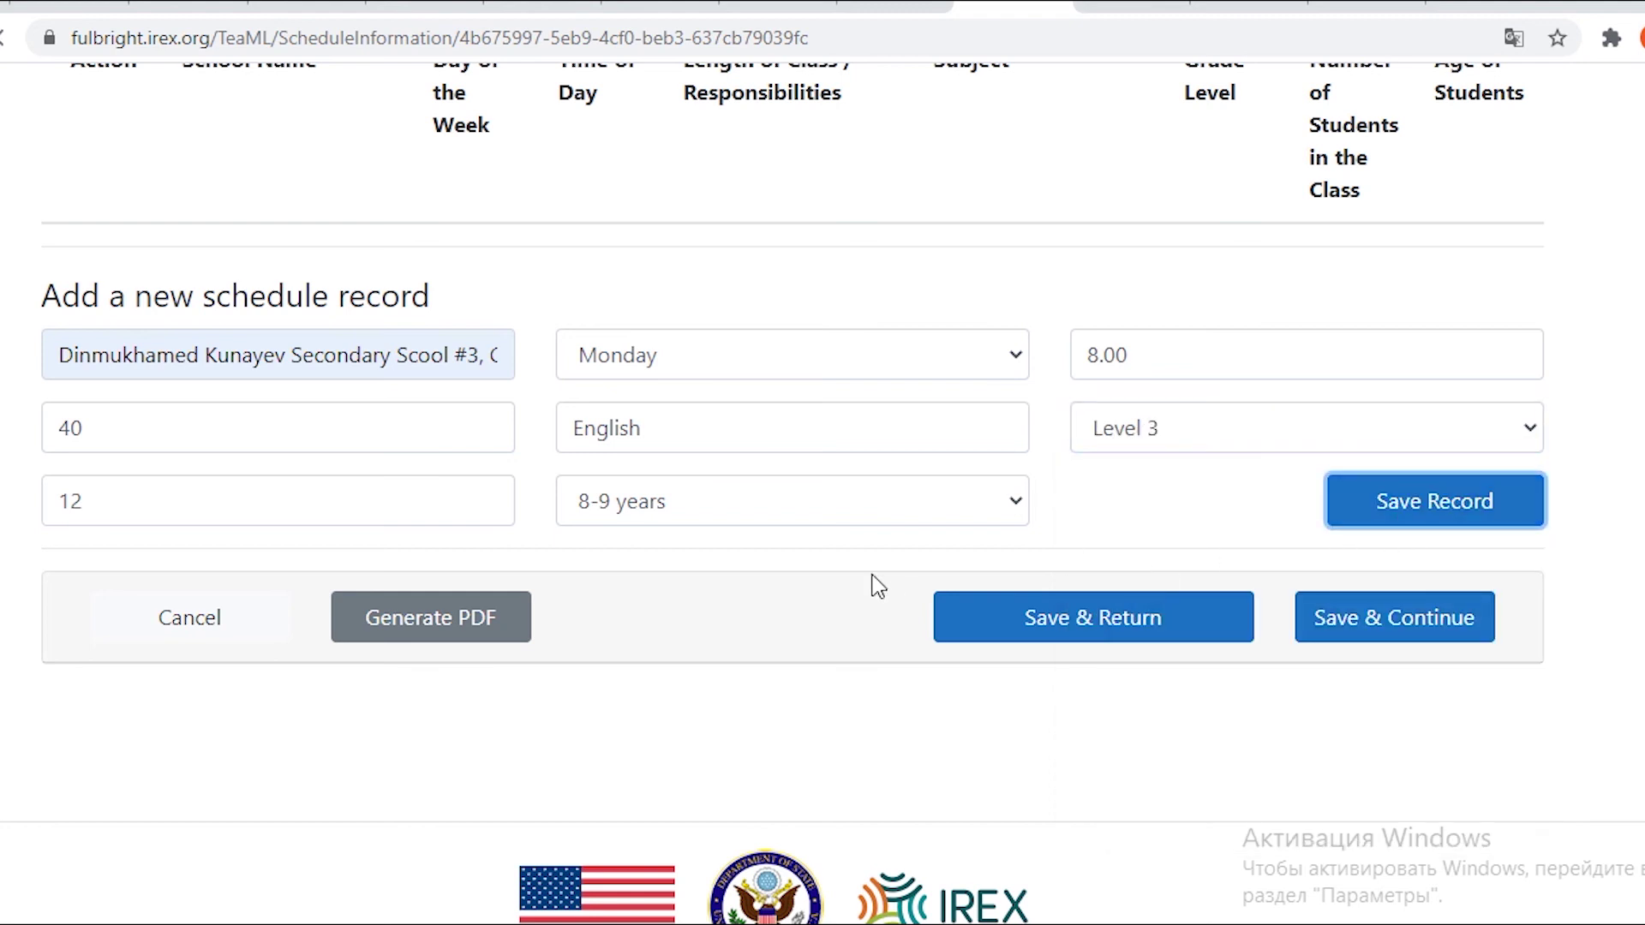
{"action": "scroll", "coordinate": [329, 379], "scroll_direction": "down", "scroll_amount": 1}
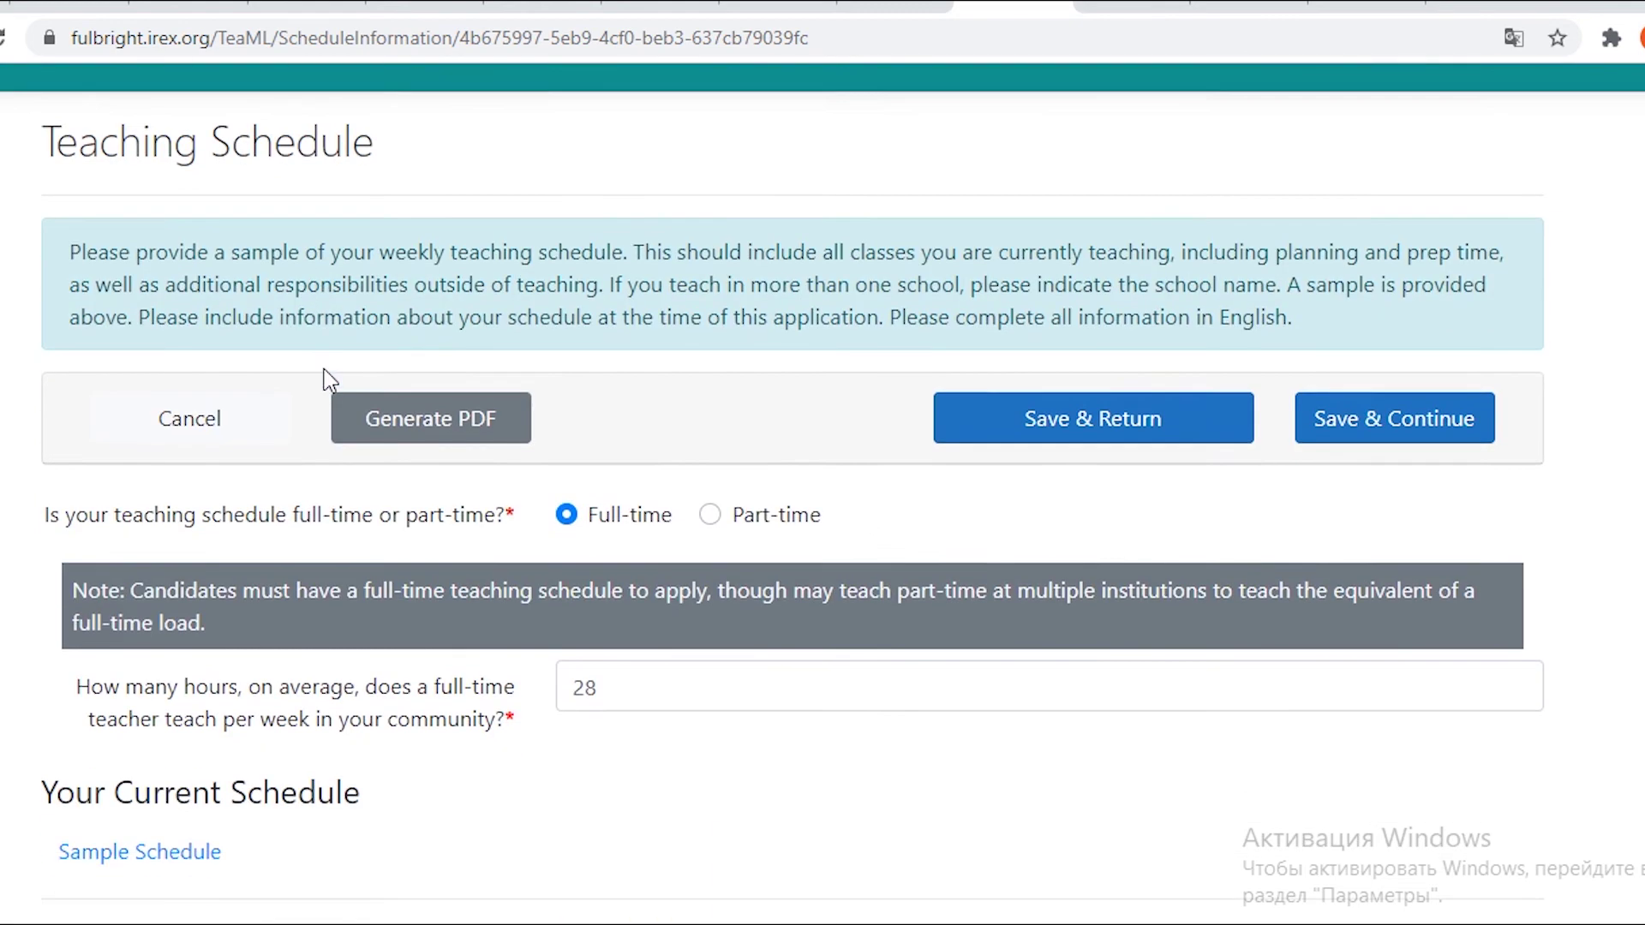
Fill the next record from suggestions: 12 students, Monday, English, ages 8-9.
{"action": "scroll", "coordinate": [329, 378], "scroll_direction": "down", "scroll_amount": 8}
{"action": "scroll", "coordinate": [329, 382], "scroll_direction": "down", "scroll_amount": 2}
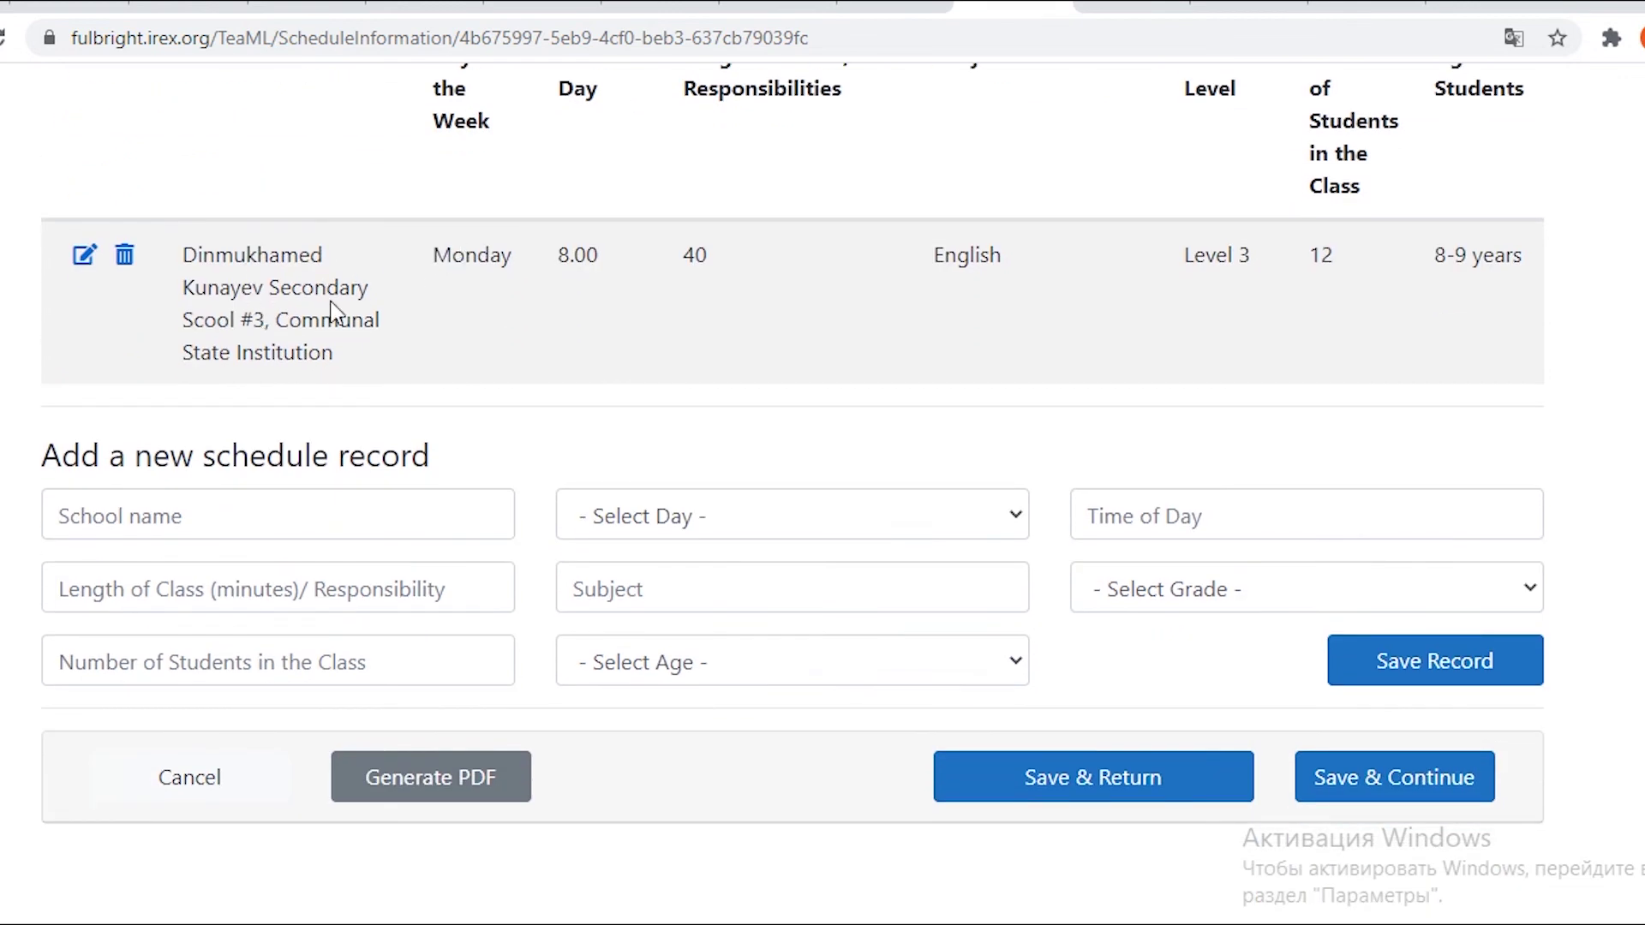
{"action": "scroll", "coordinate": [483, 283], "scroll_direction": "up", "scroll_amount": 2}
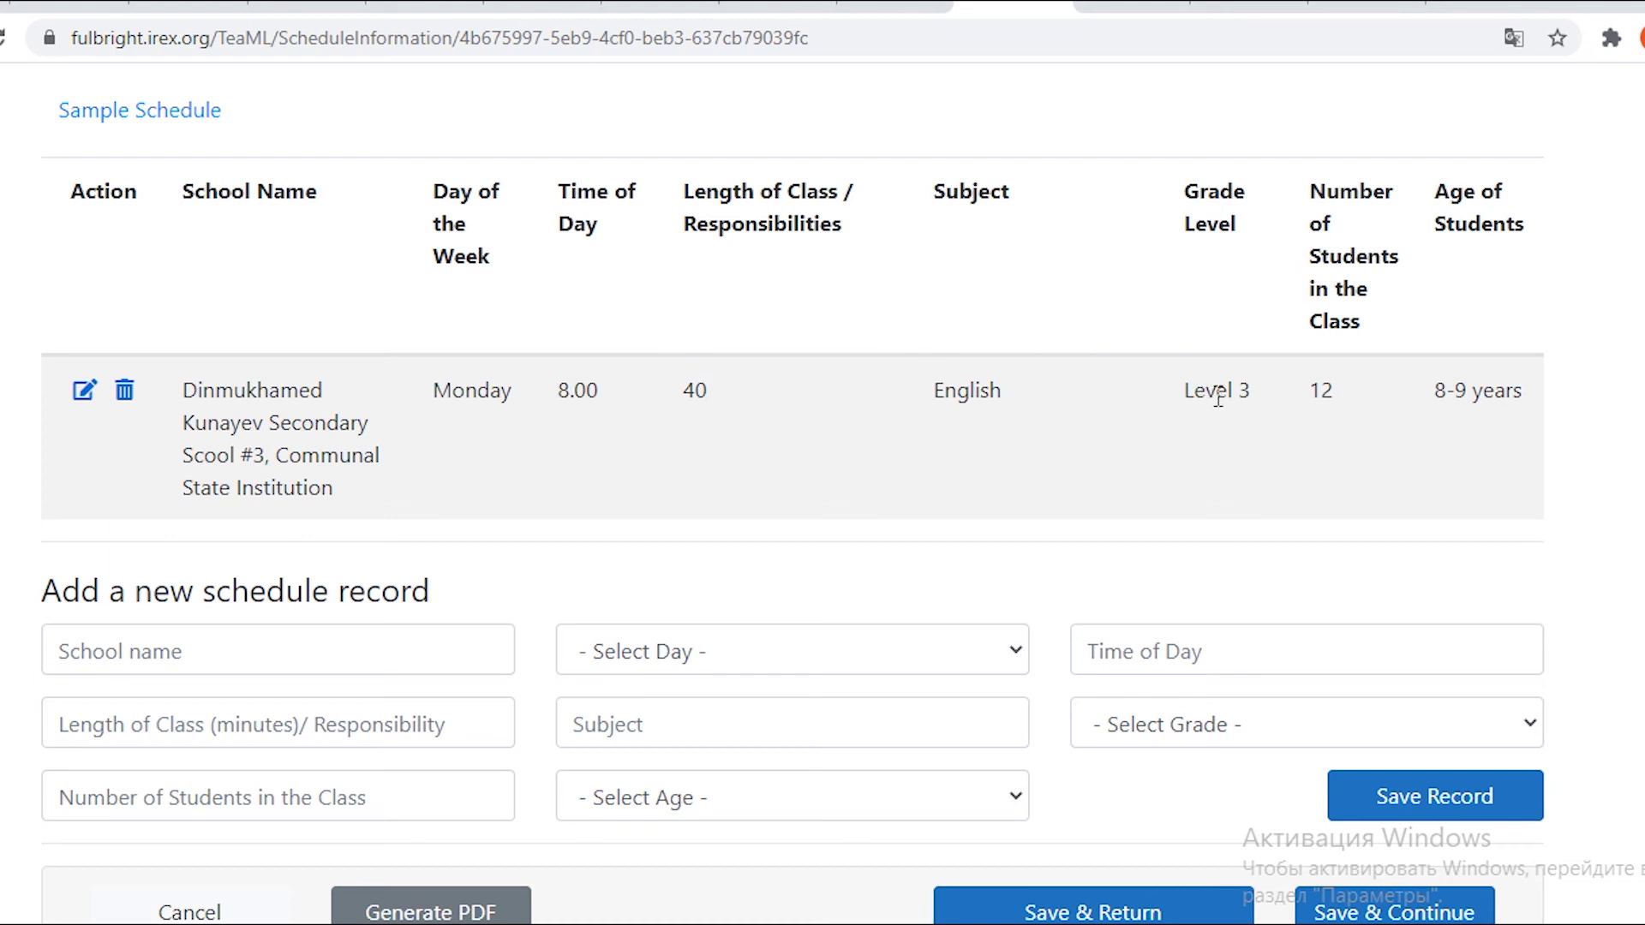
{"action": "left_click", "coordinate": [411, 526]}
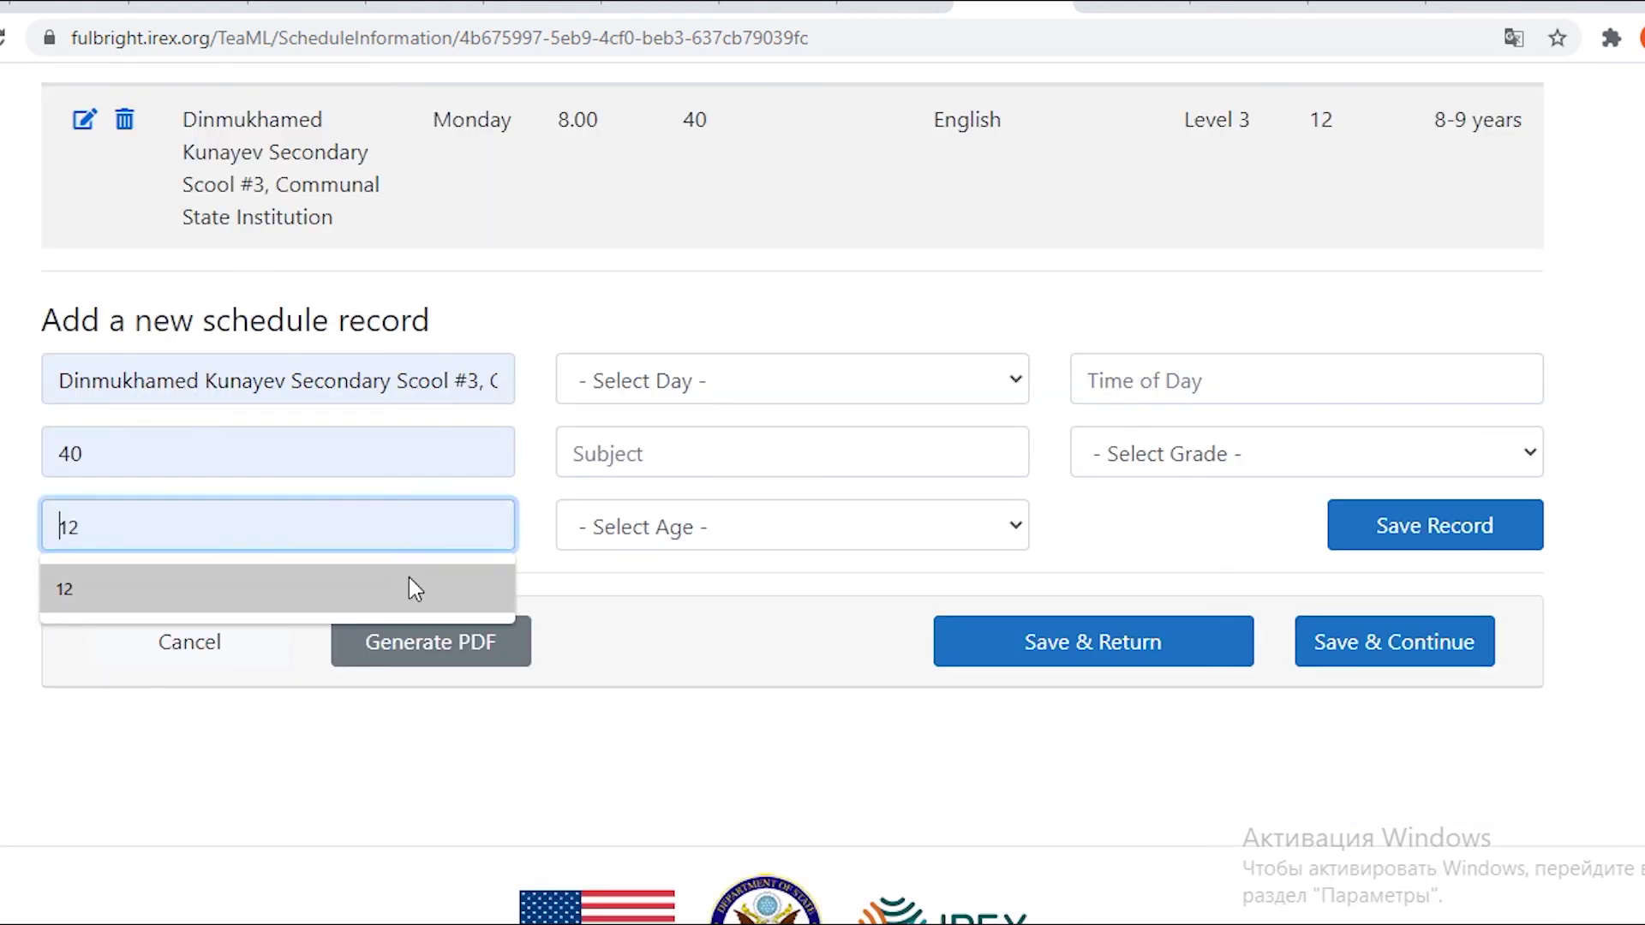
{"action": "left_click", "coordinate": [409, 577]}
{"action": "left_click", "coordinate": [679, 385]}
{"action": "left_click", "coordinate": [671, 477]}
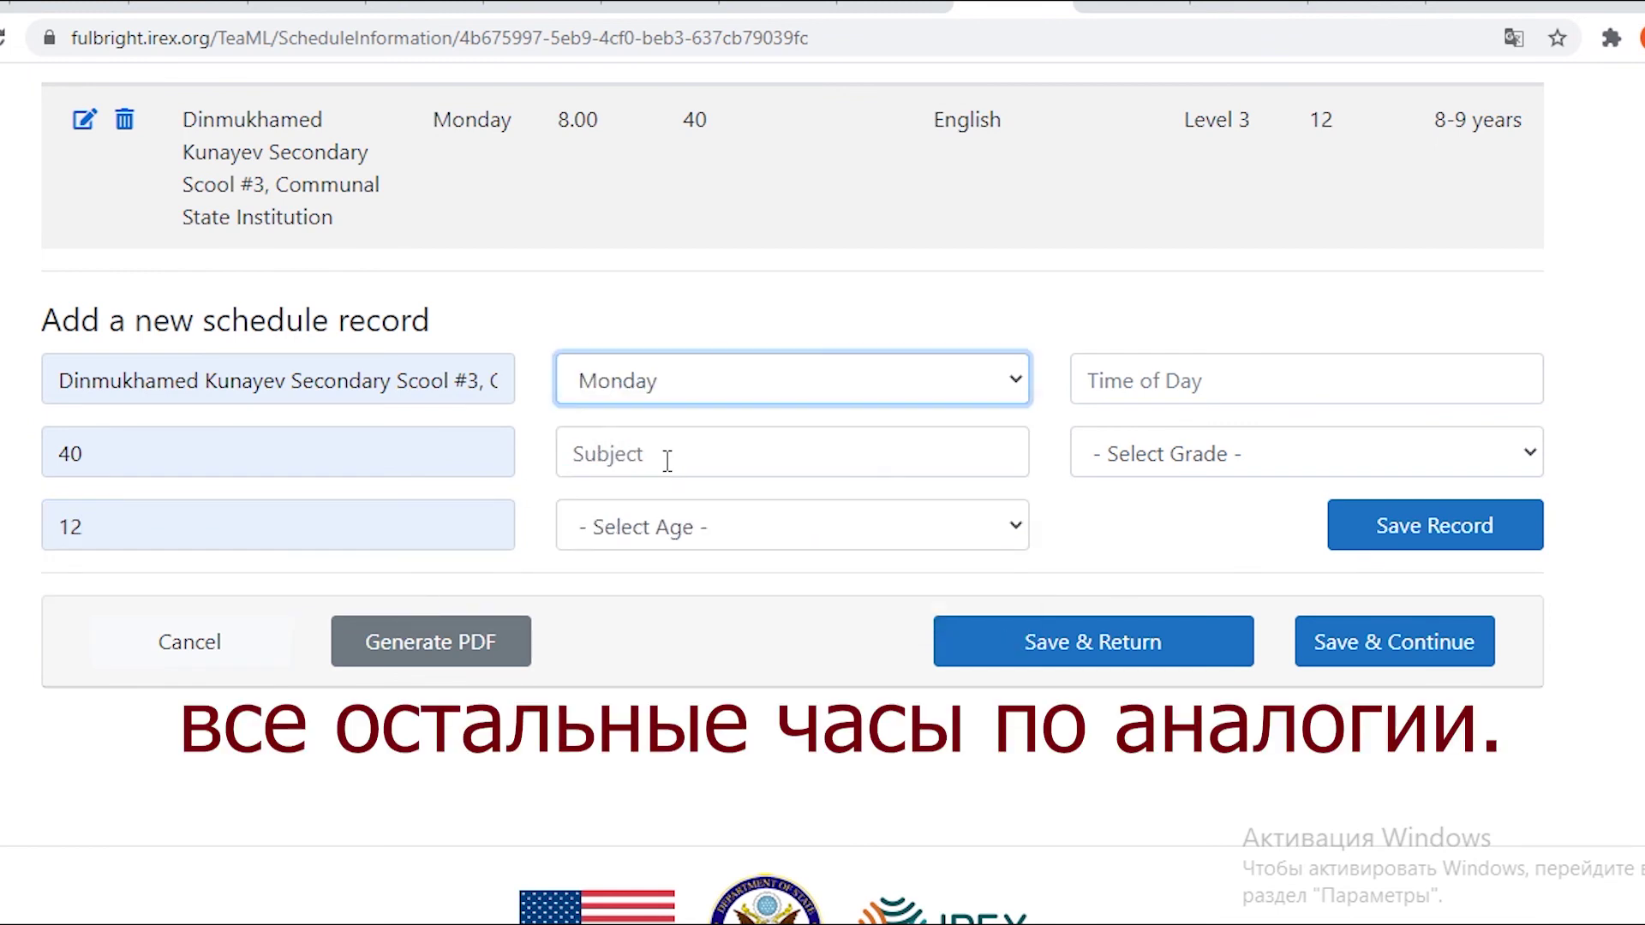
{"action": "left_click", "coordinate": [661, 452]}
{"action": "left_click", "coordinate": [661, 516]}
{"action": "left_click", "coordinate": [664, 526]}
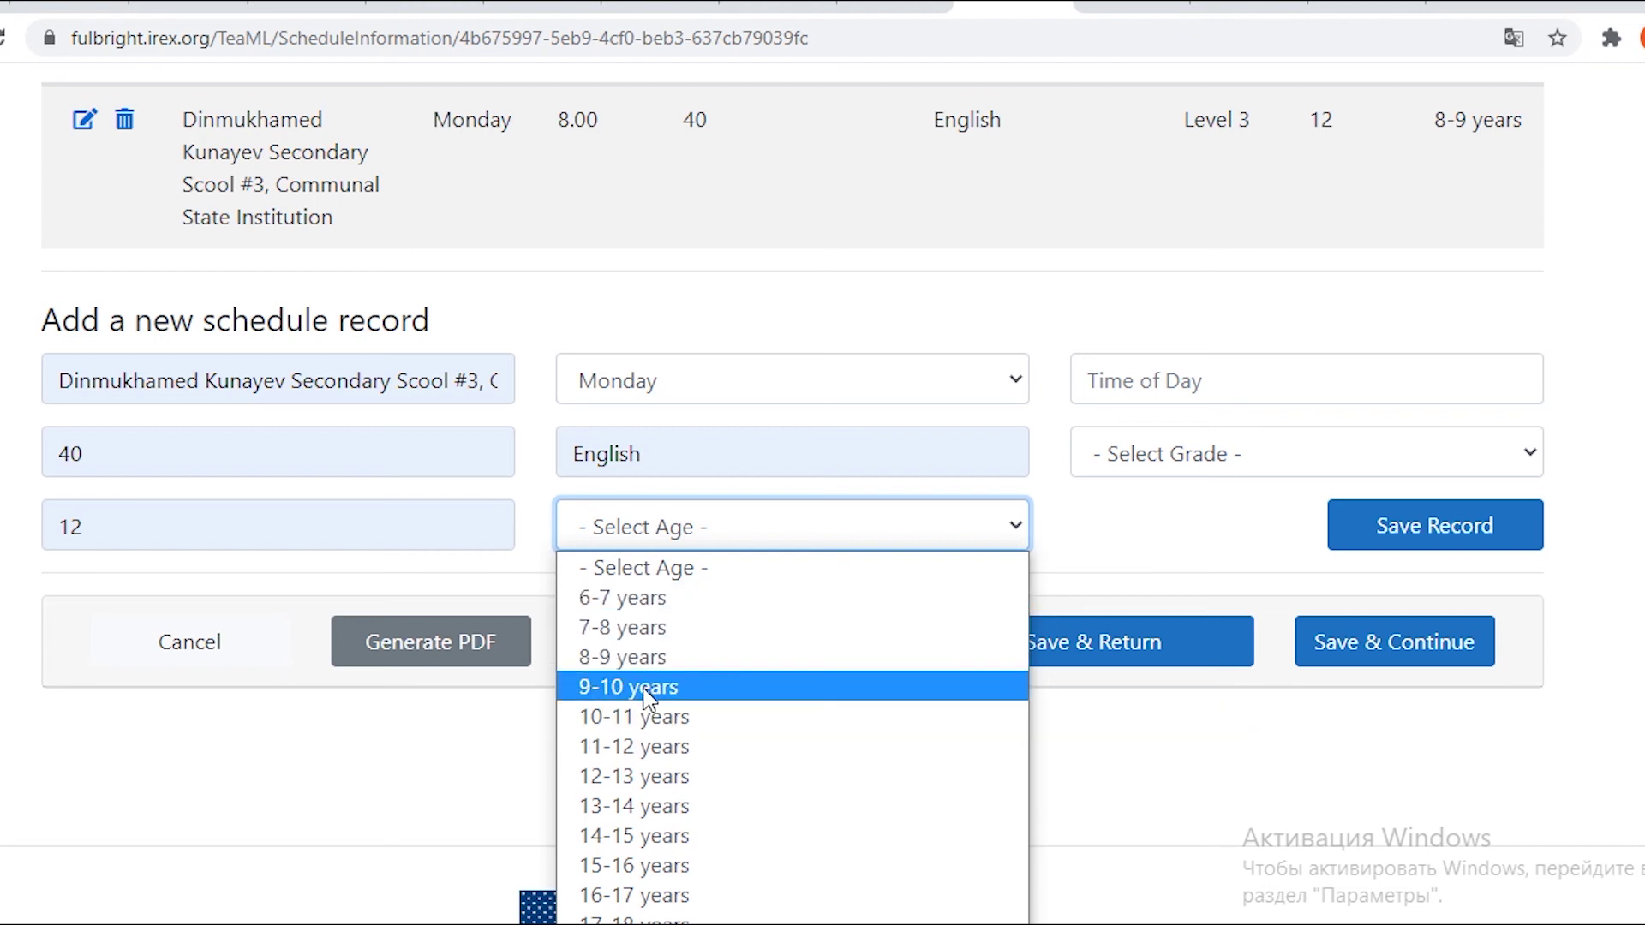
{"action": "left_click", "coordinate": [644, 658]}
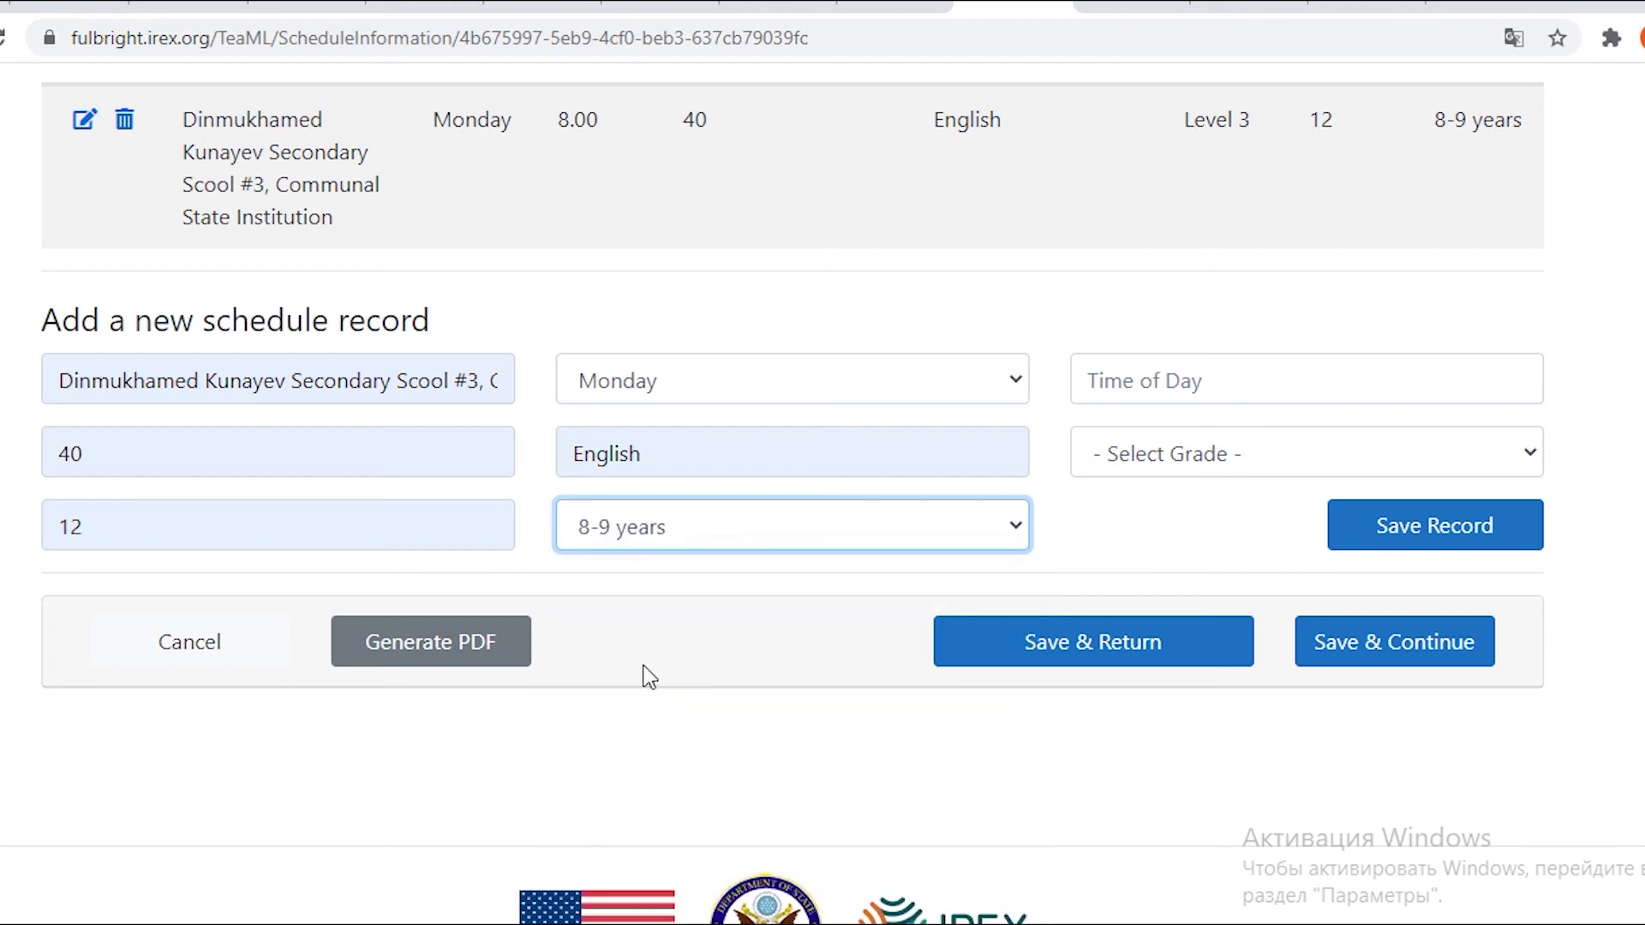
Enter 8.45 as the class time, submit the record, and go back to the Dashboard.
{"action": "left_click", "coordinate": [1205, 385]}
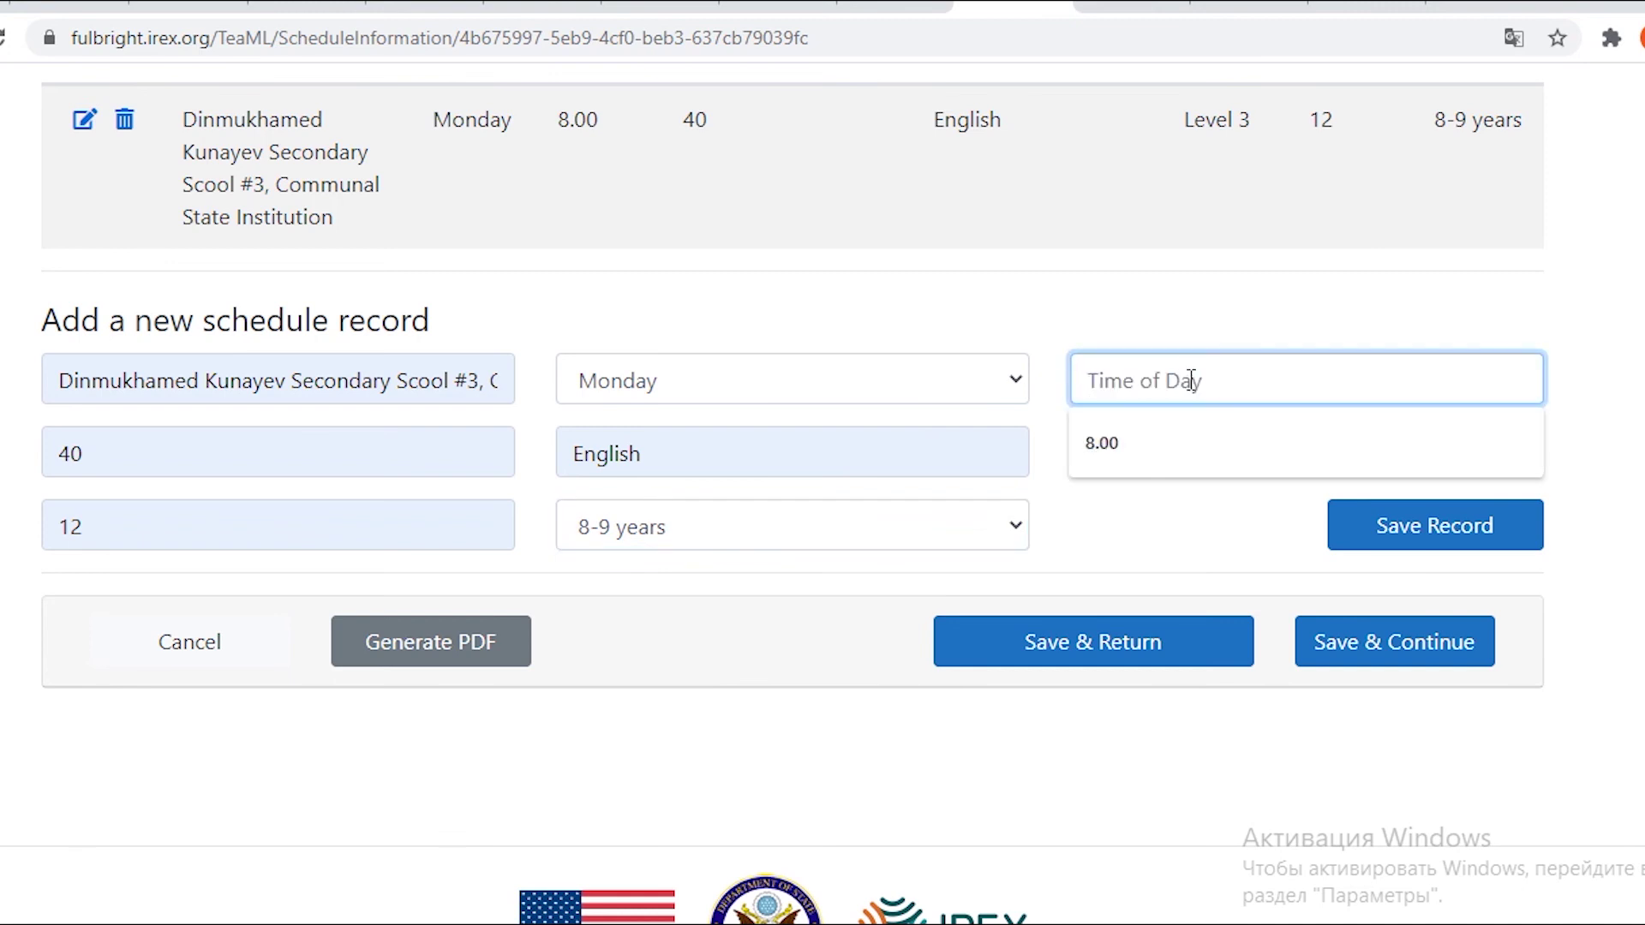
{"action": "type", "text": "8.45"}
{"action": "key", "text": "Return"}
{"action": "left_click", "coordinate": [416, 310]}
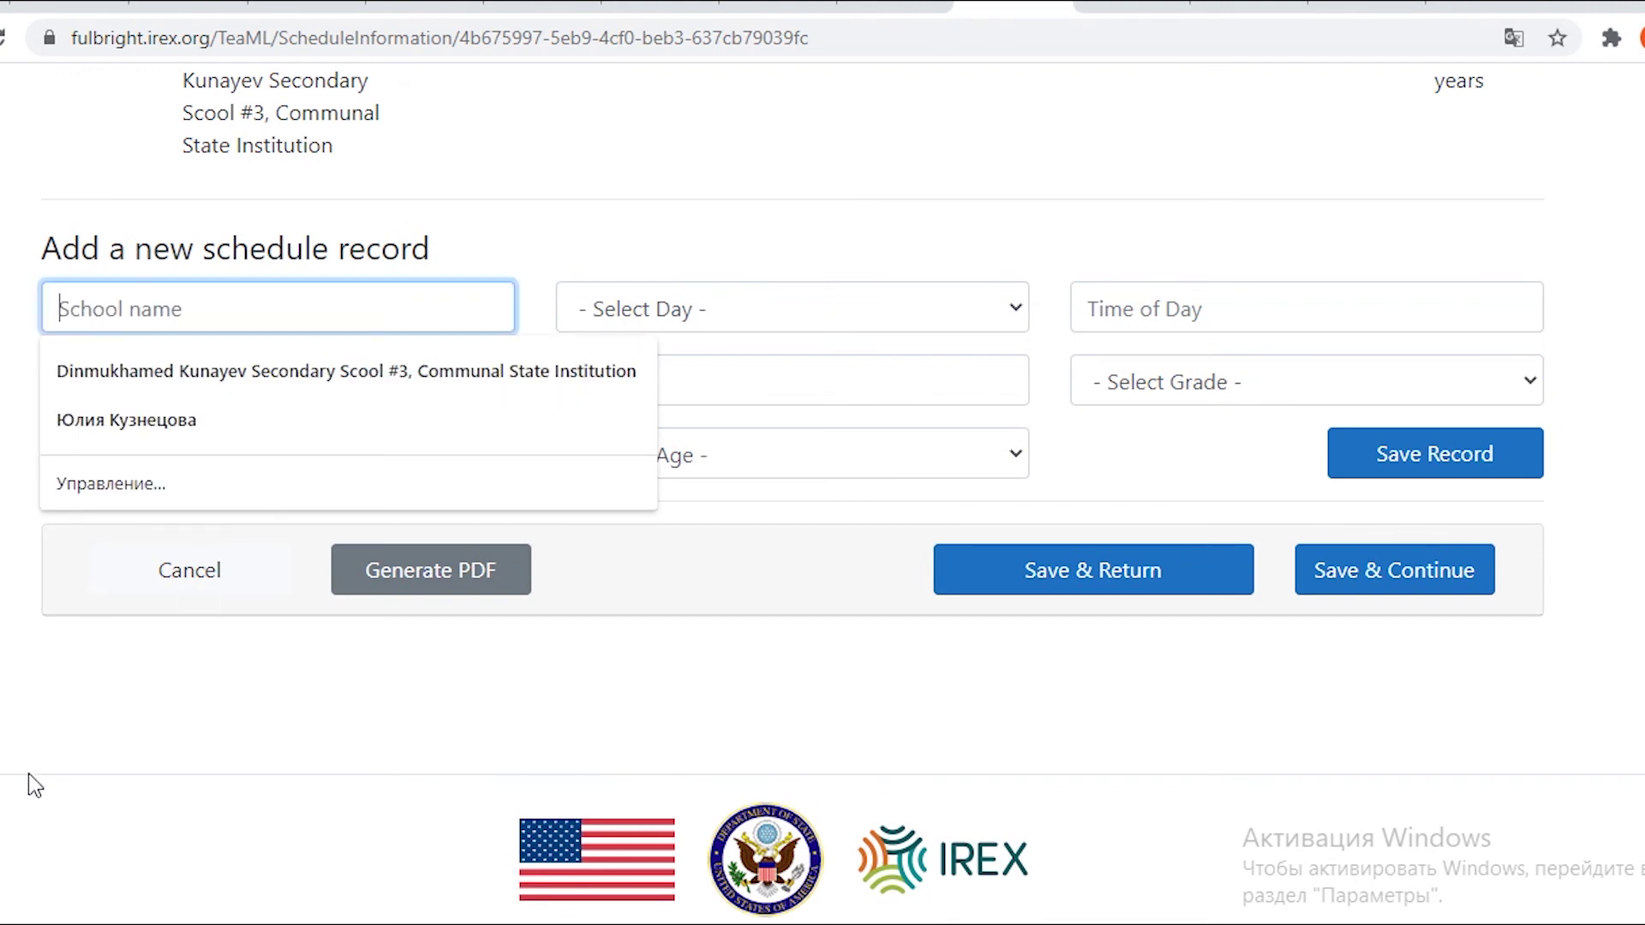
{"action": "key", "text": "alt+Left"}
{"action": "scroll", "coordinate": [526, 514], "scroll_direction": "down", "scroll_amount": 7}
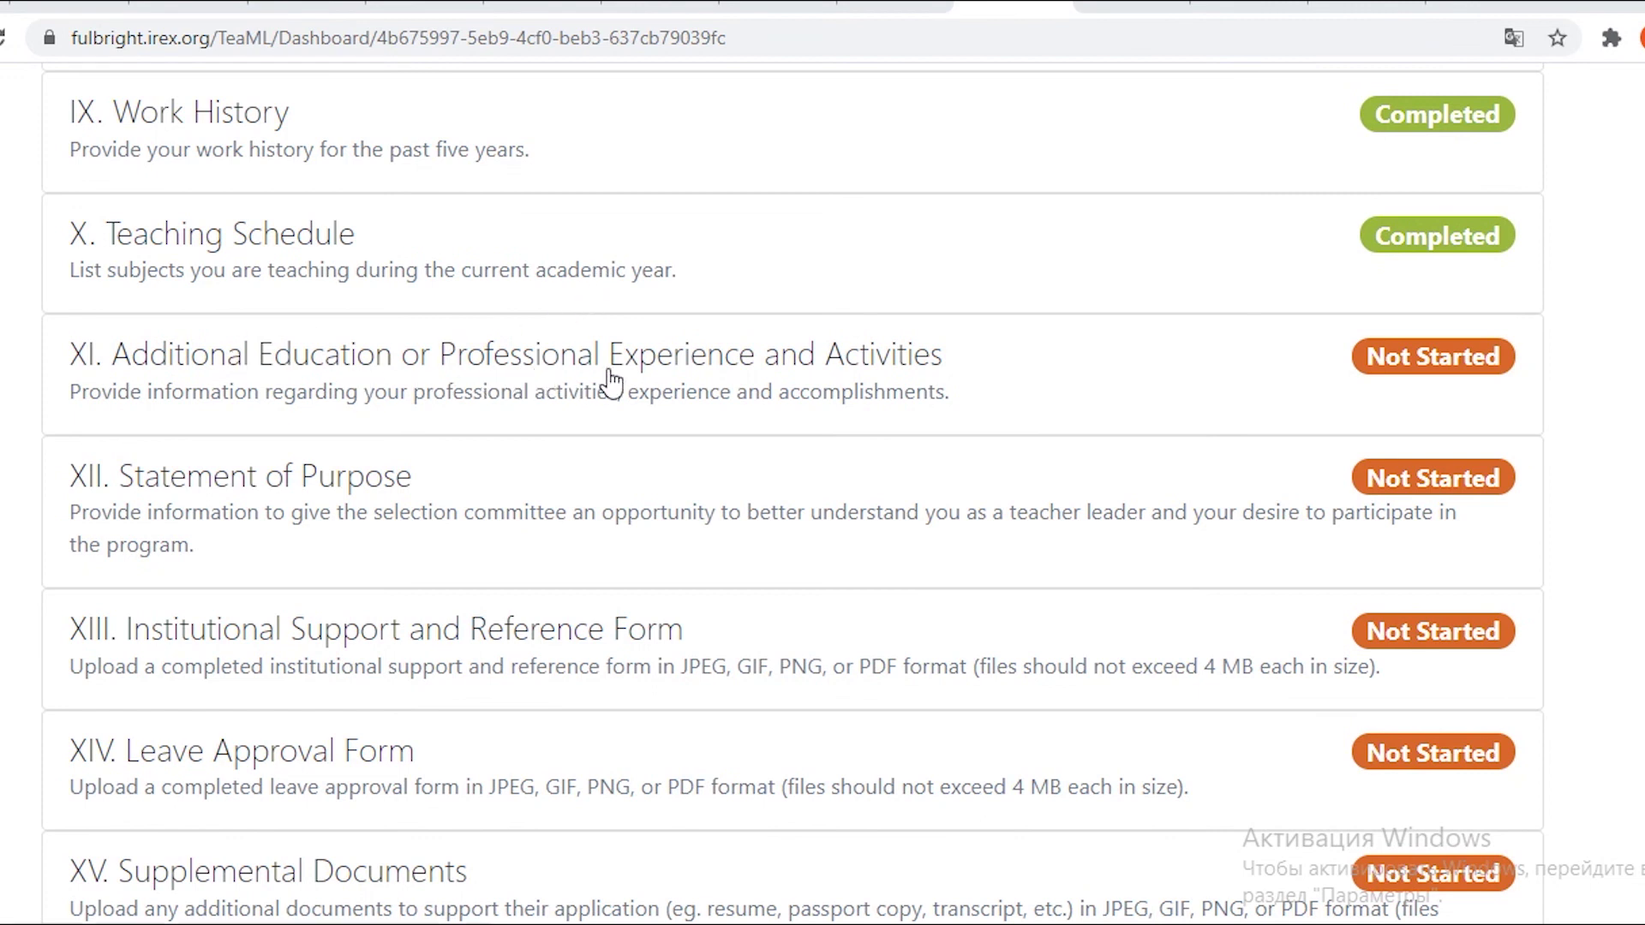
Open section XI and translate 'list activities' and 'professional training as an educator' from its prompt.
{"action": "left_click", "coordinate": [1422, 393]}
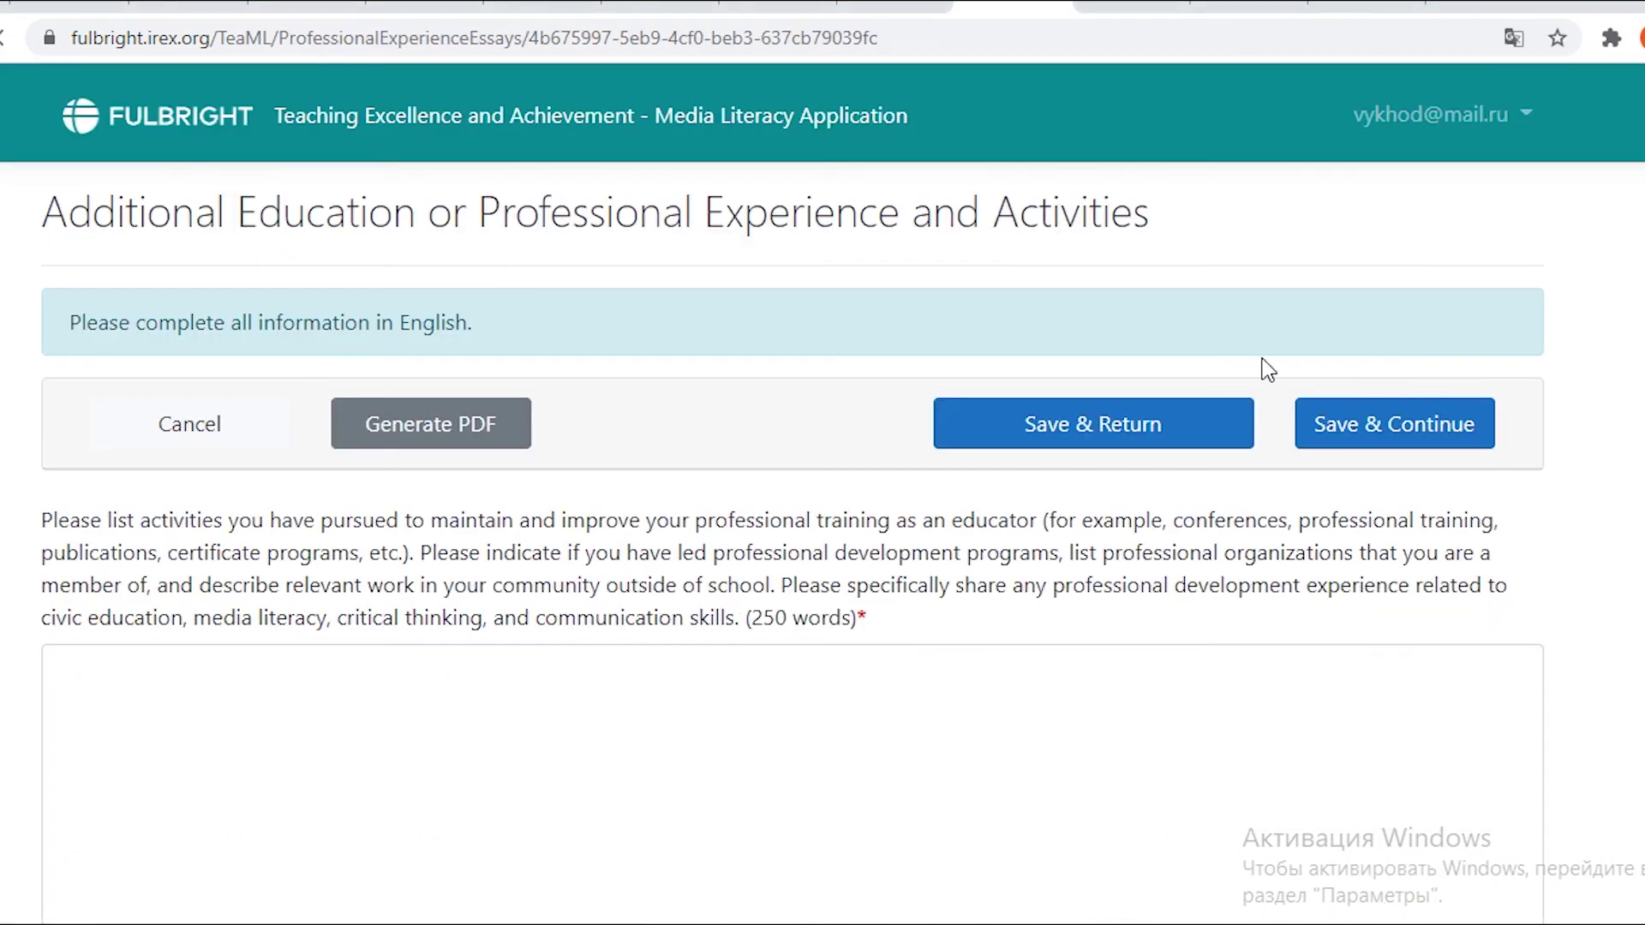
{"action": "scroll", "coordinate": [169, 360], "scroll_direction": "down", "scroll_amount": 2}
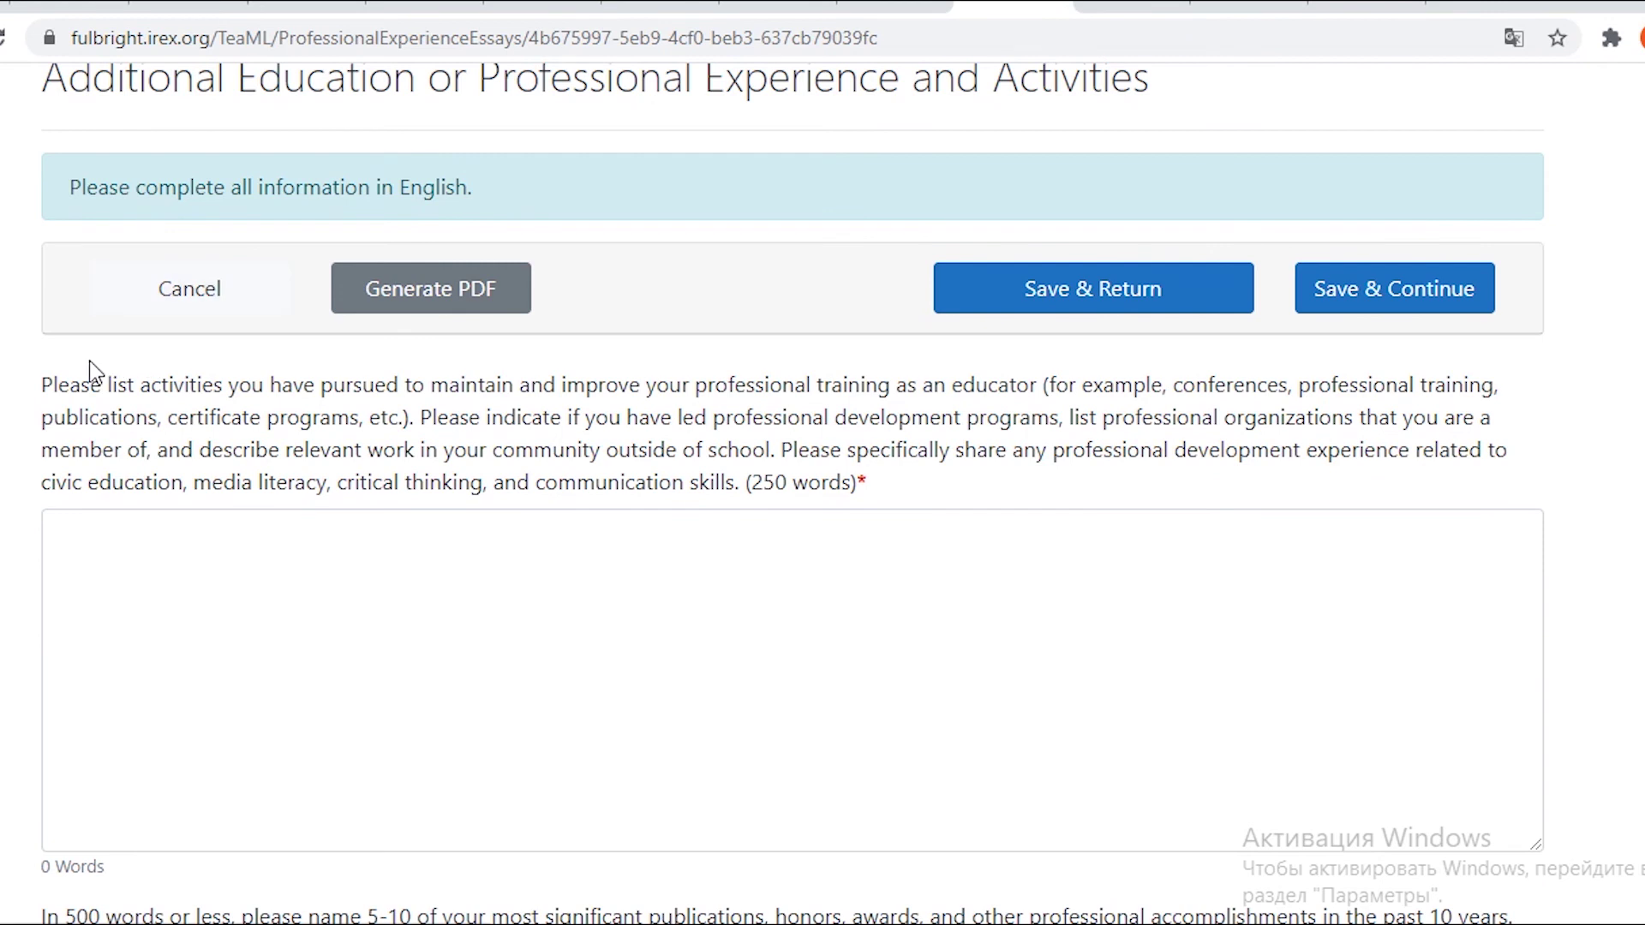
{"action": "left_click_drag", "start_coordinate": [108, 386], "coordinate": [170, 400]}
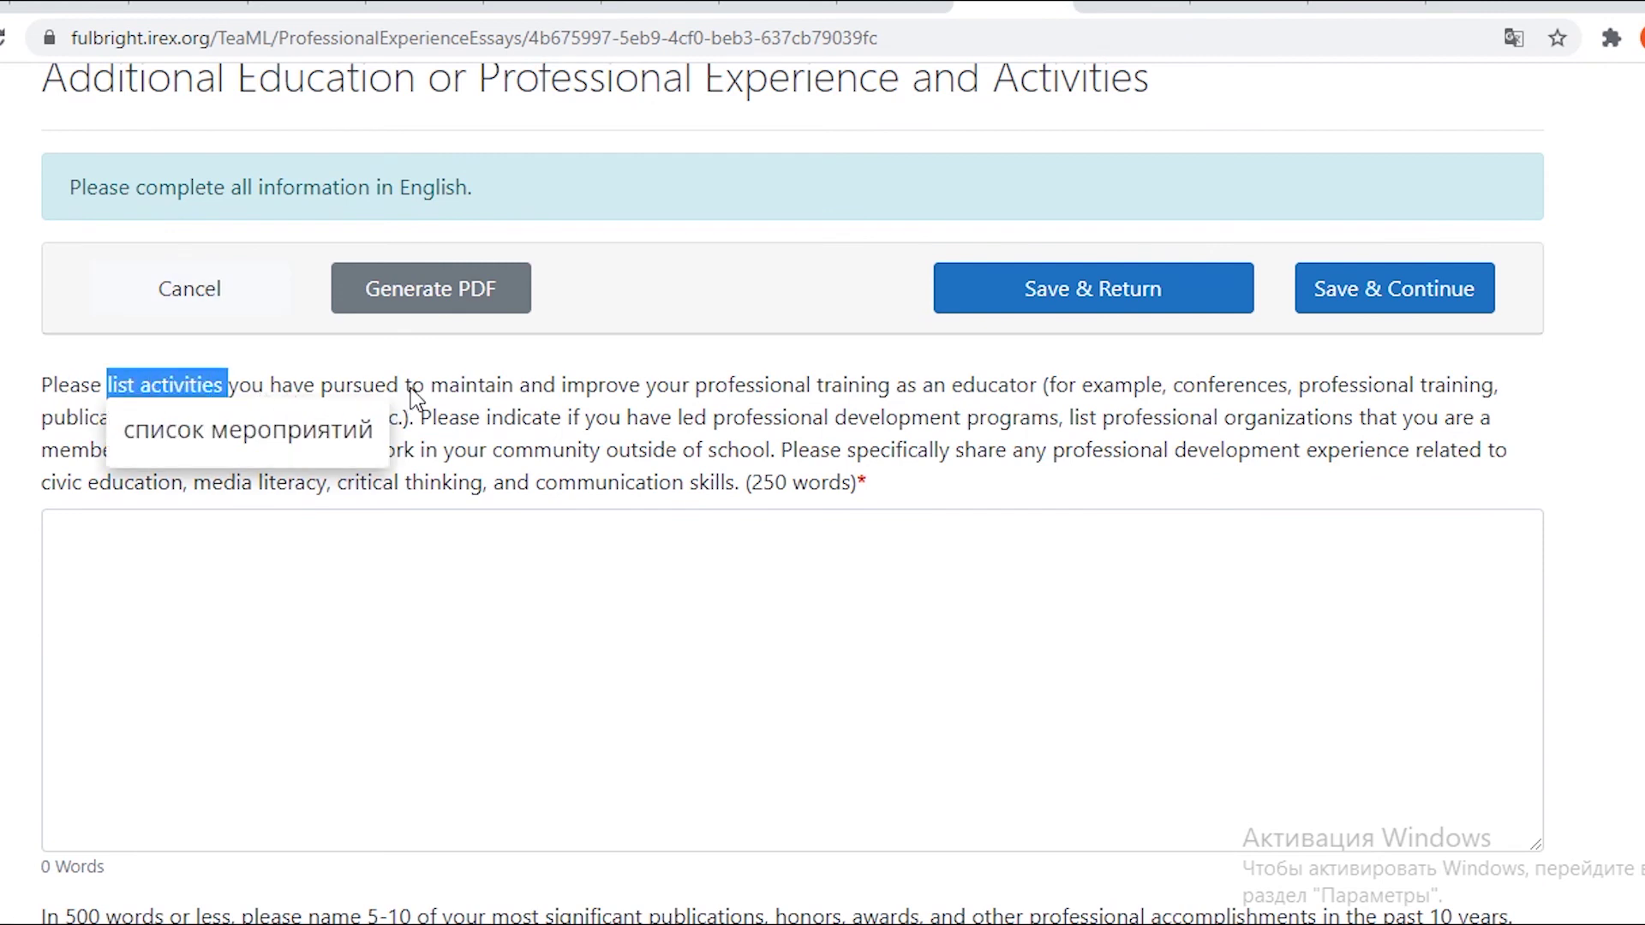
{"action": "left_click", "coordinate": [832, 403]}
{"action": "left_click_drag", "start_coordinate": [695, 392], "coordinate": [1026, 397]}
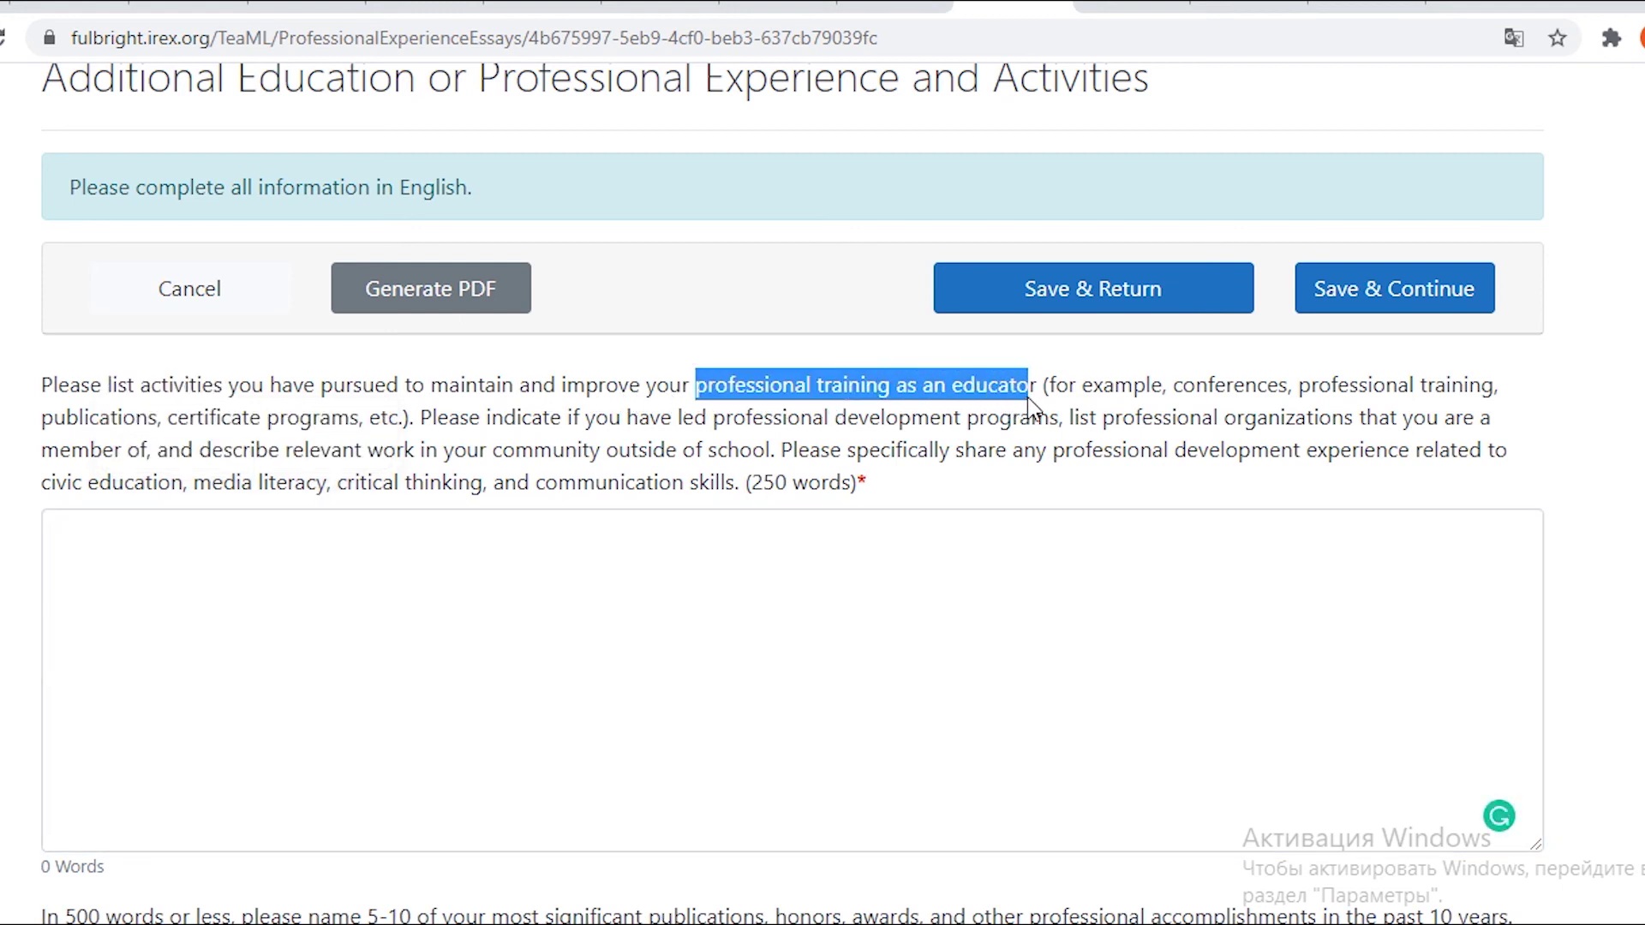
{"action": "left_click", "coordinate": [349, 565]}
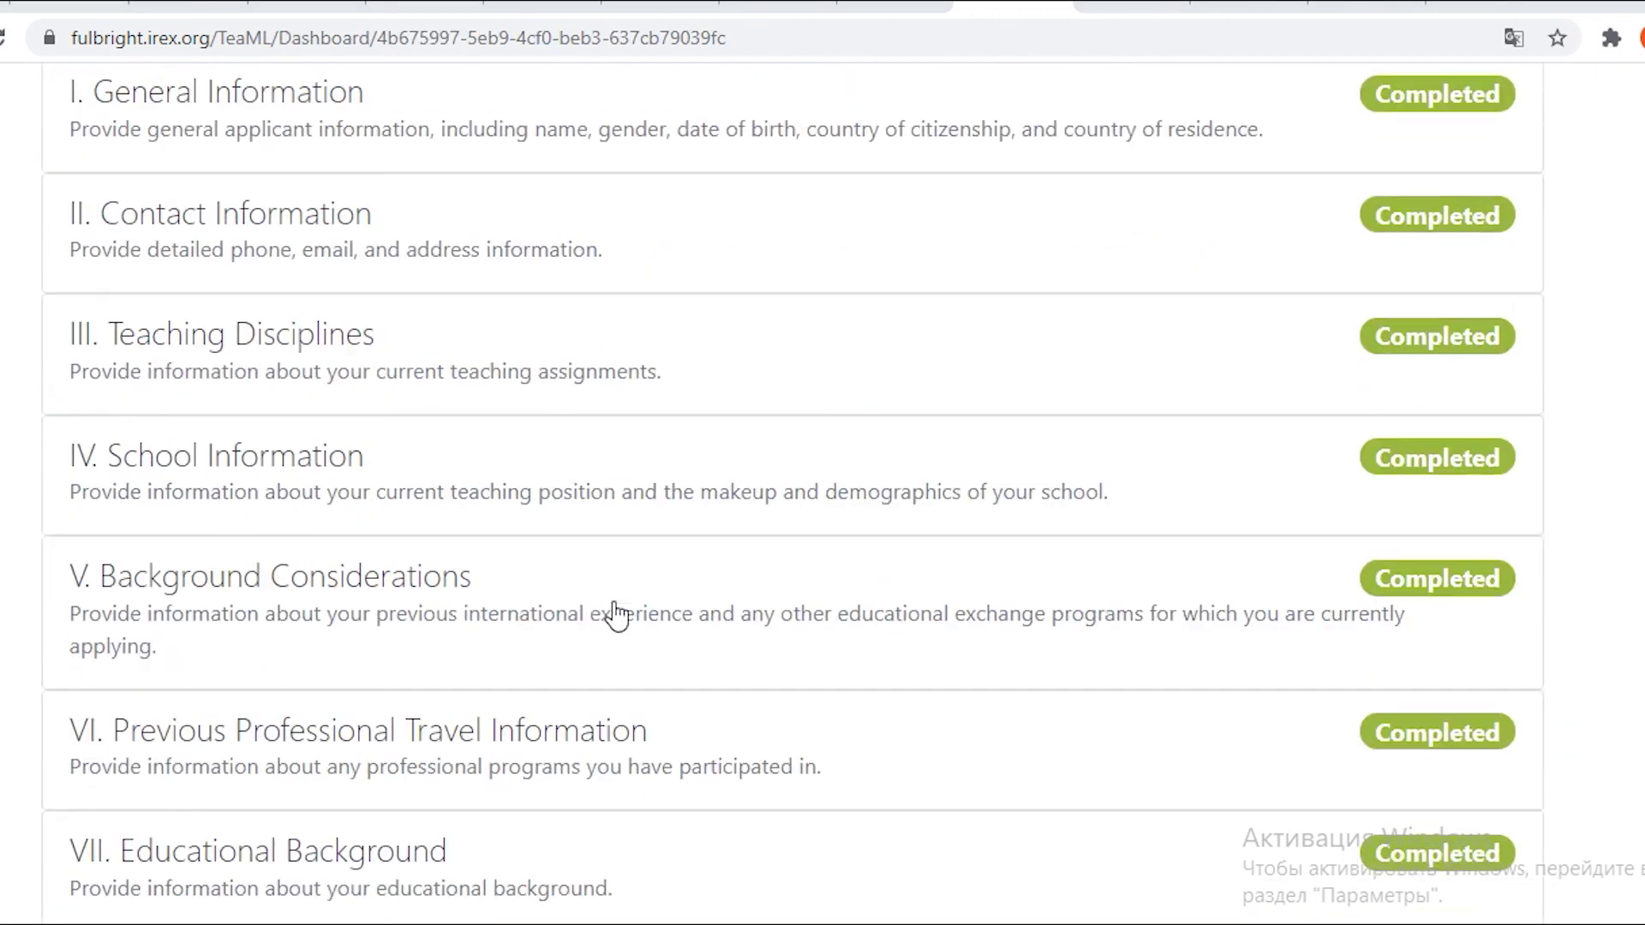
{"action": "scroll", "coordinate": [616, 615], "scroll_direction": "down", "scroll_amount": 10}
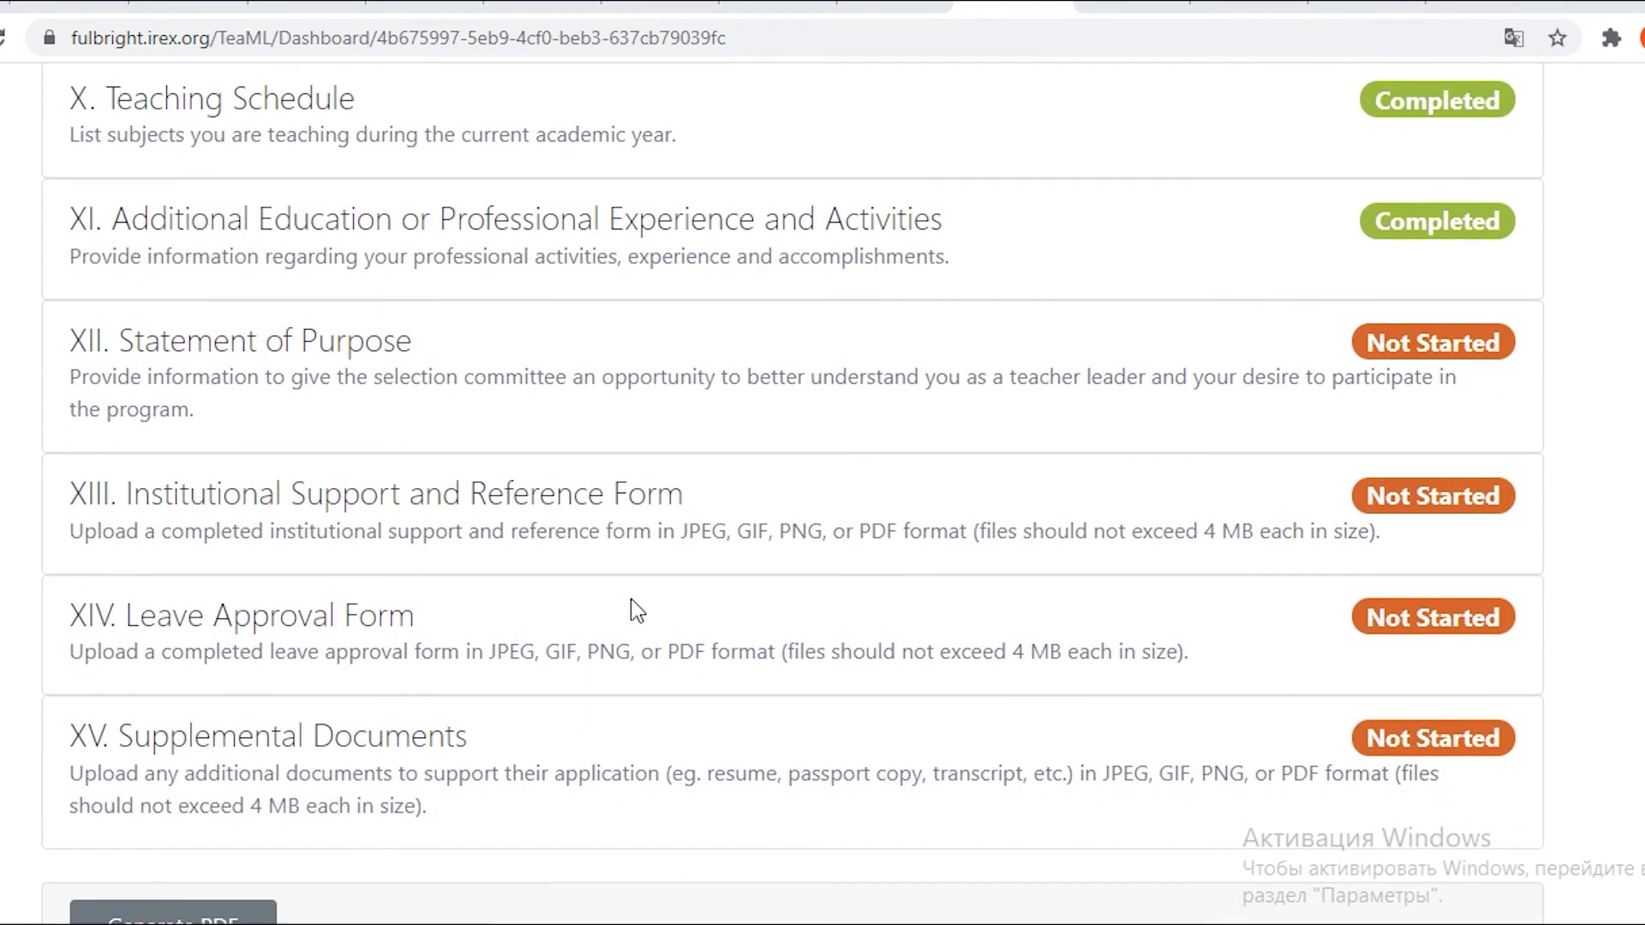
{"action": "scroll", "coordinate": [639, 599], "scroll_direction": "down", "scroll_amount": 2}
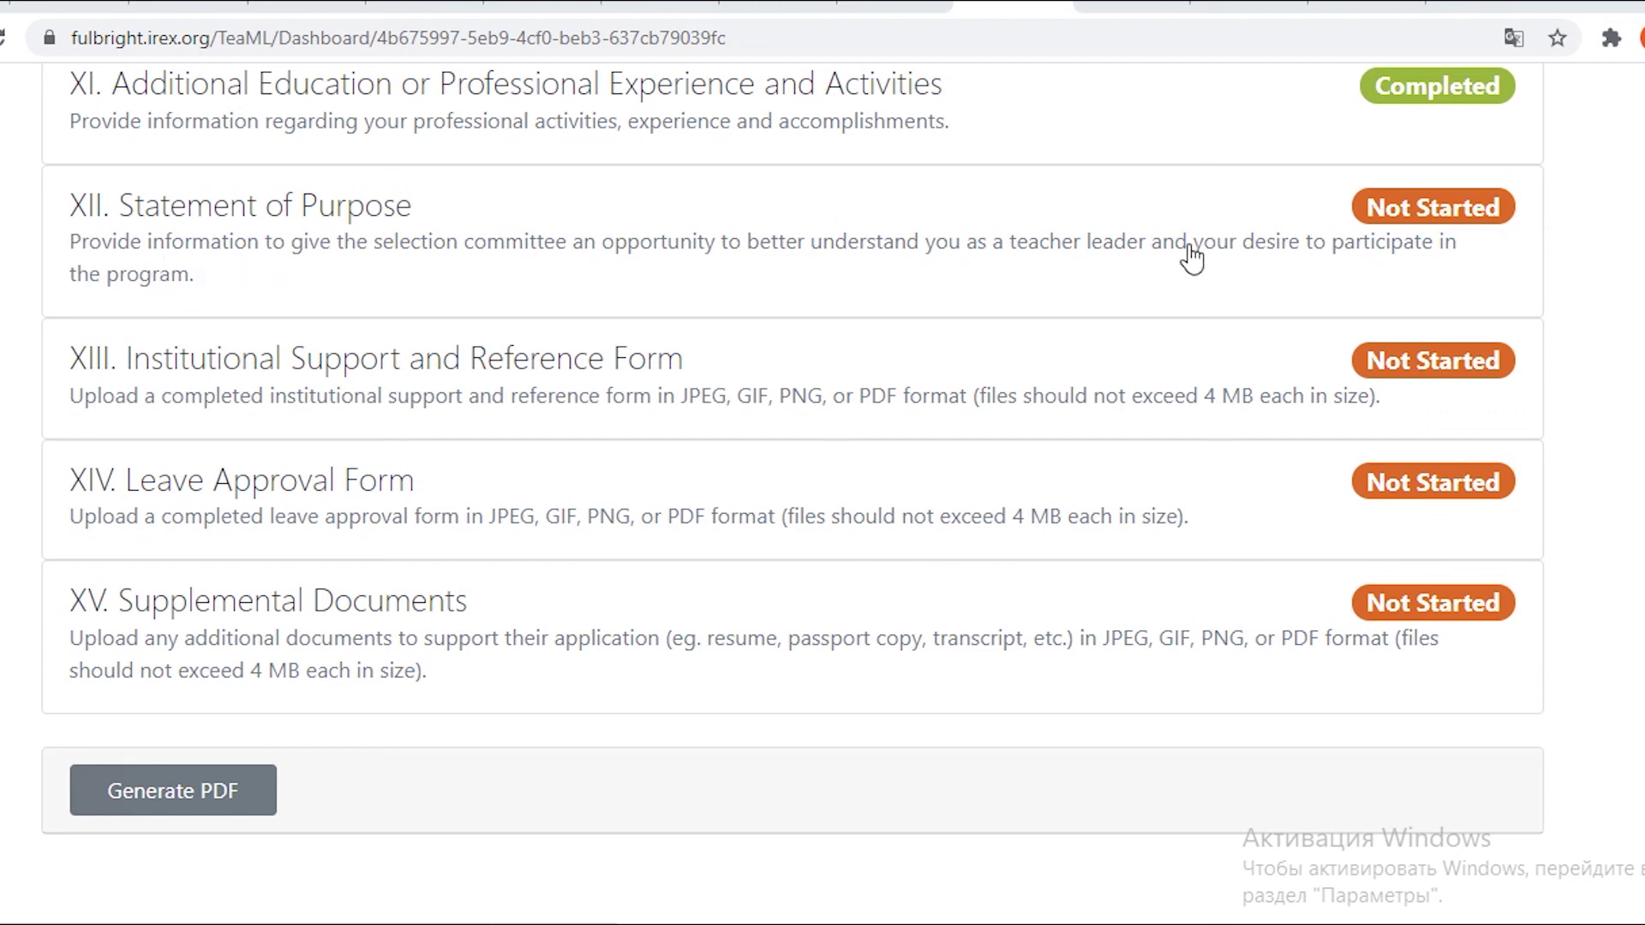
{"action": "left_click", "coordinate": [1429, 206]}
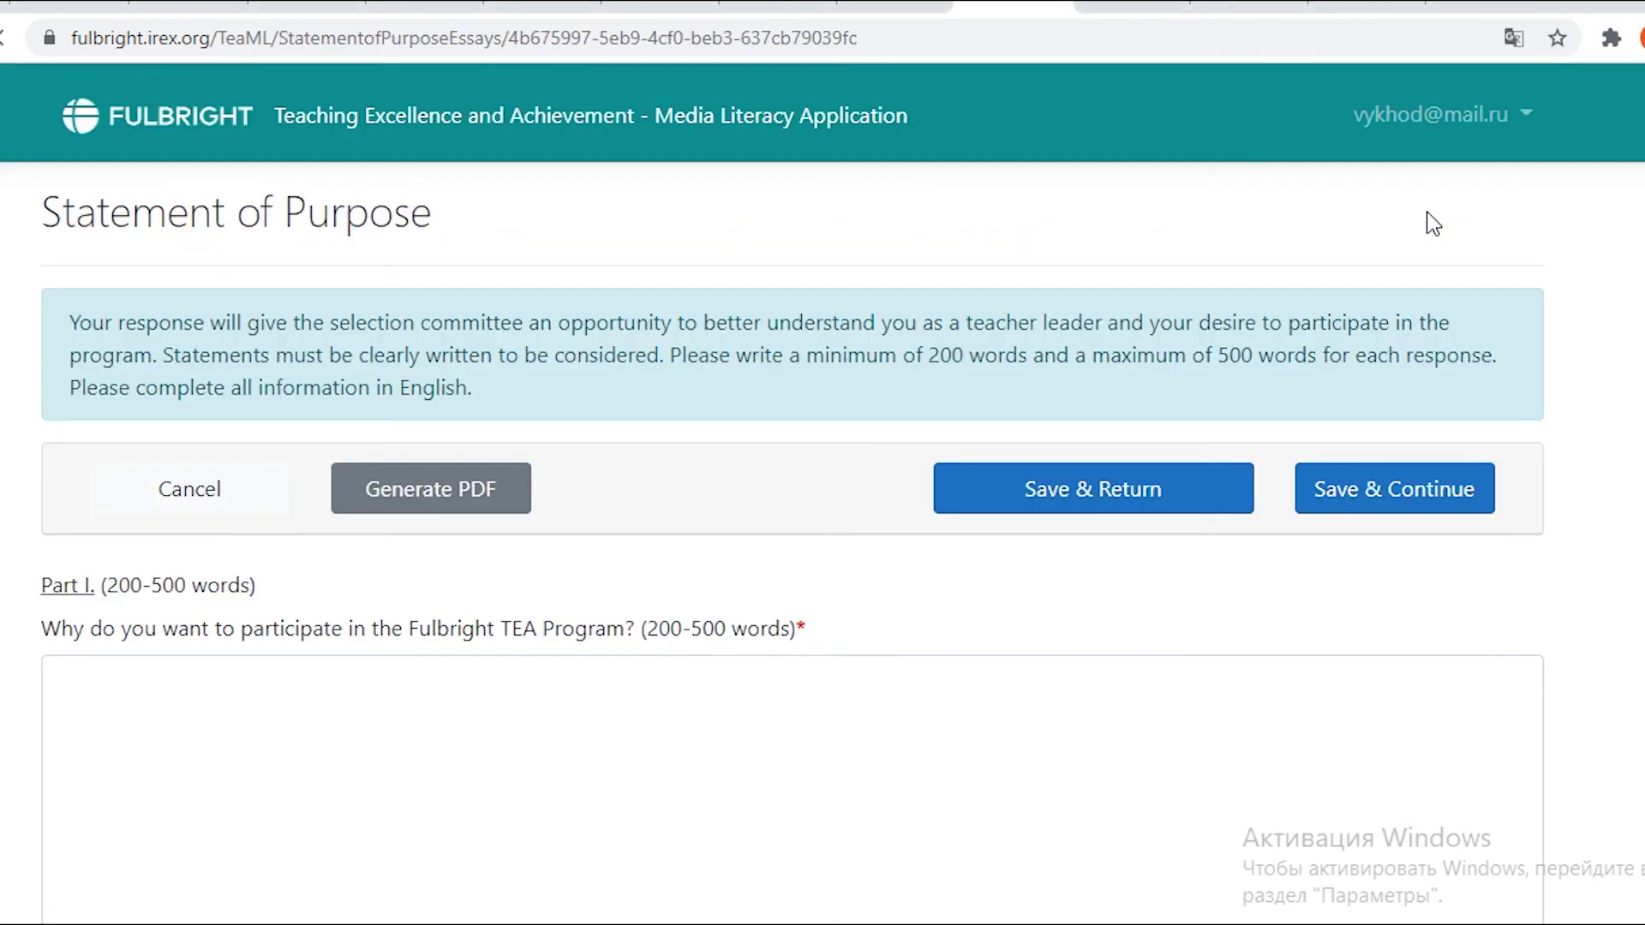
{"action": "scroll", "coordinate": [1124, 442], "scroll_direction": "down", "scroll_amount": 2}
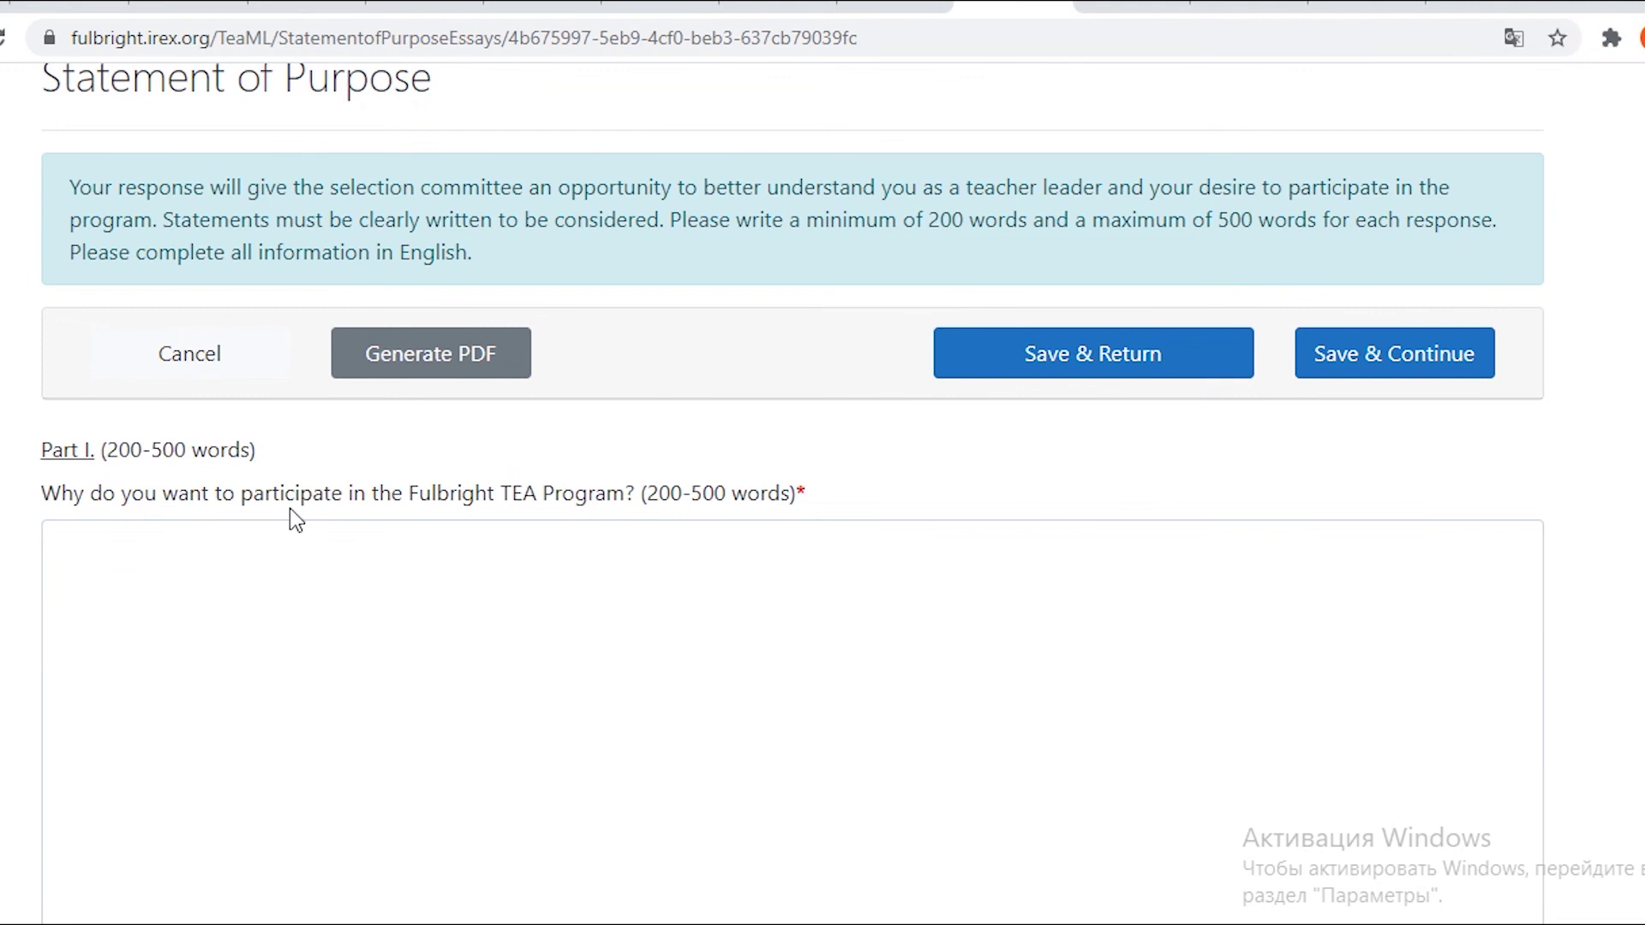
{"action": "scroll", "coordinate": [451, 517], "scroll_direction": "down", "scroll_amount": 6}
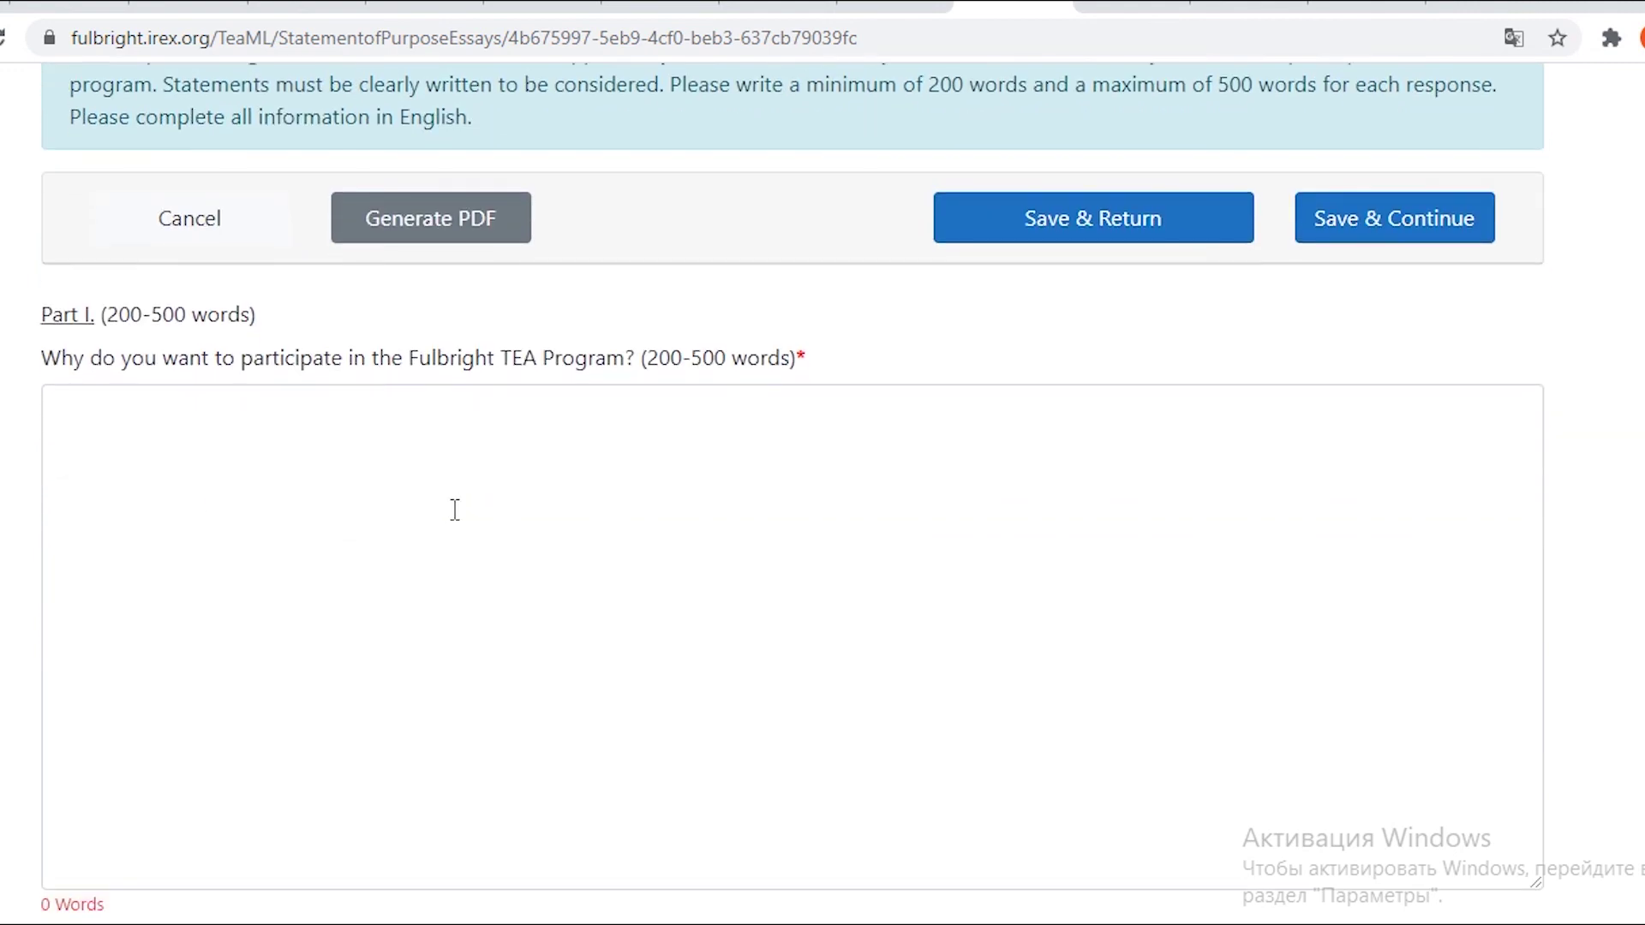
{"action": "scroll", "coordinate": [455, 512], "scroll_direction": "up", "scroll_amount": 5}
{"action": "scroll", "coordinate": [481, 504], "scroll_direction": "down", "scroll_amount": 5}
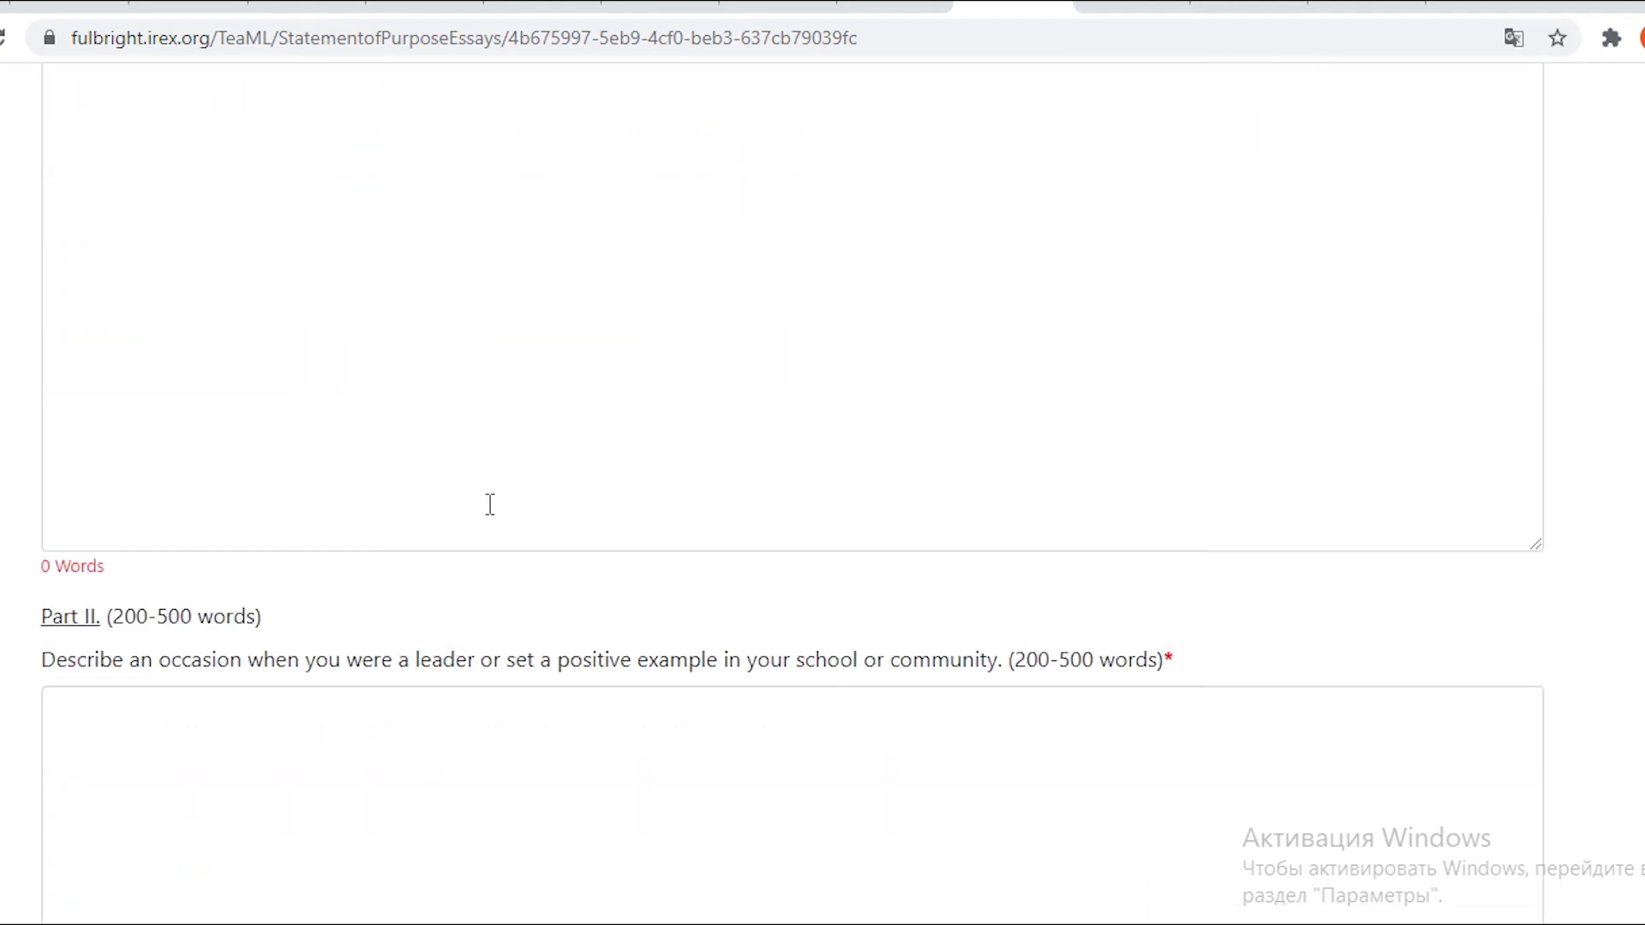
{"action": "scroll", "coordinate": [487, 505], "scroll_direction": "down", "scroll_amount": 2}
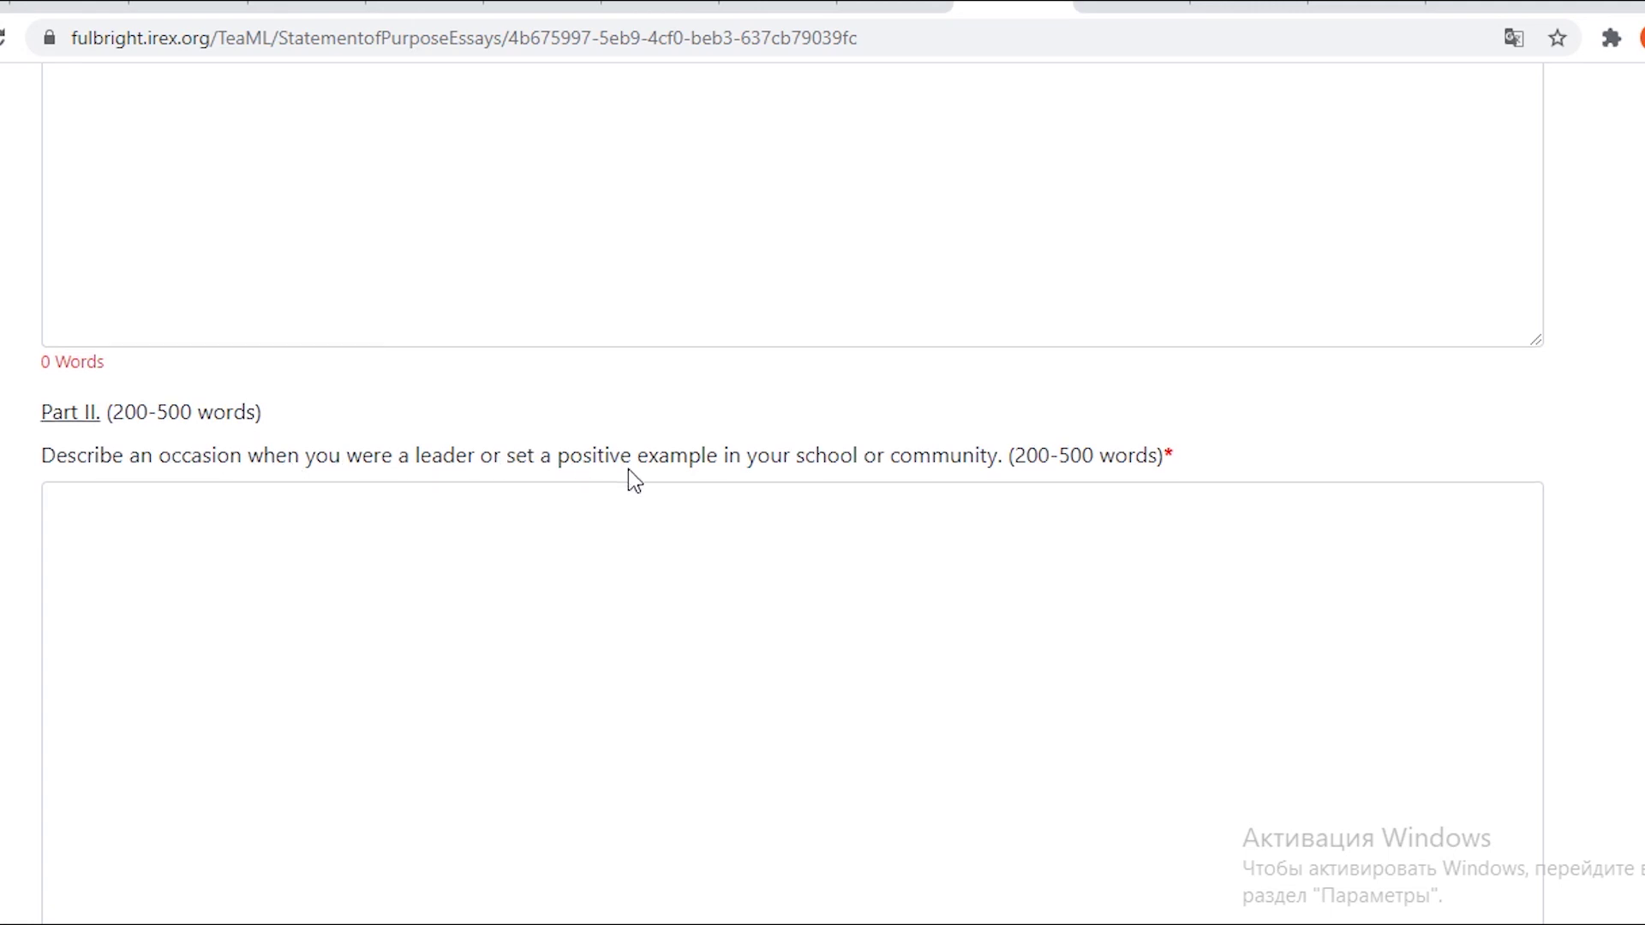
{"action": "scroll", "coordinate": [629, 470], "scroll_direction": "down", "scroll_amount": 5}
{"action": "scroll", "coordinate": [626, 474], "scroll_direction": "down", "scroll_amount": 5}
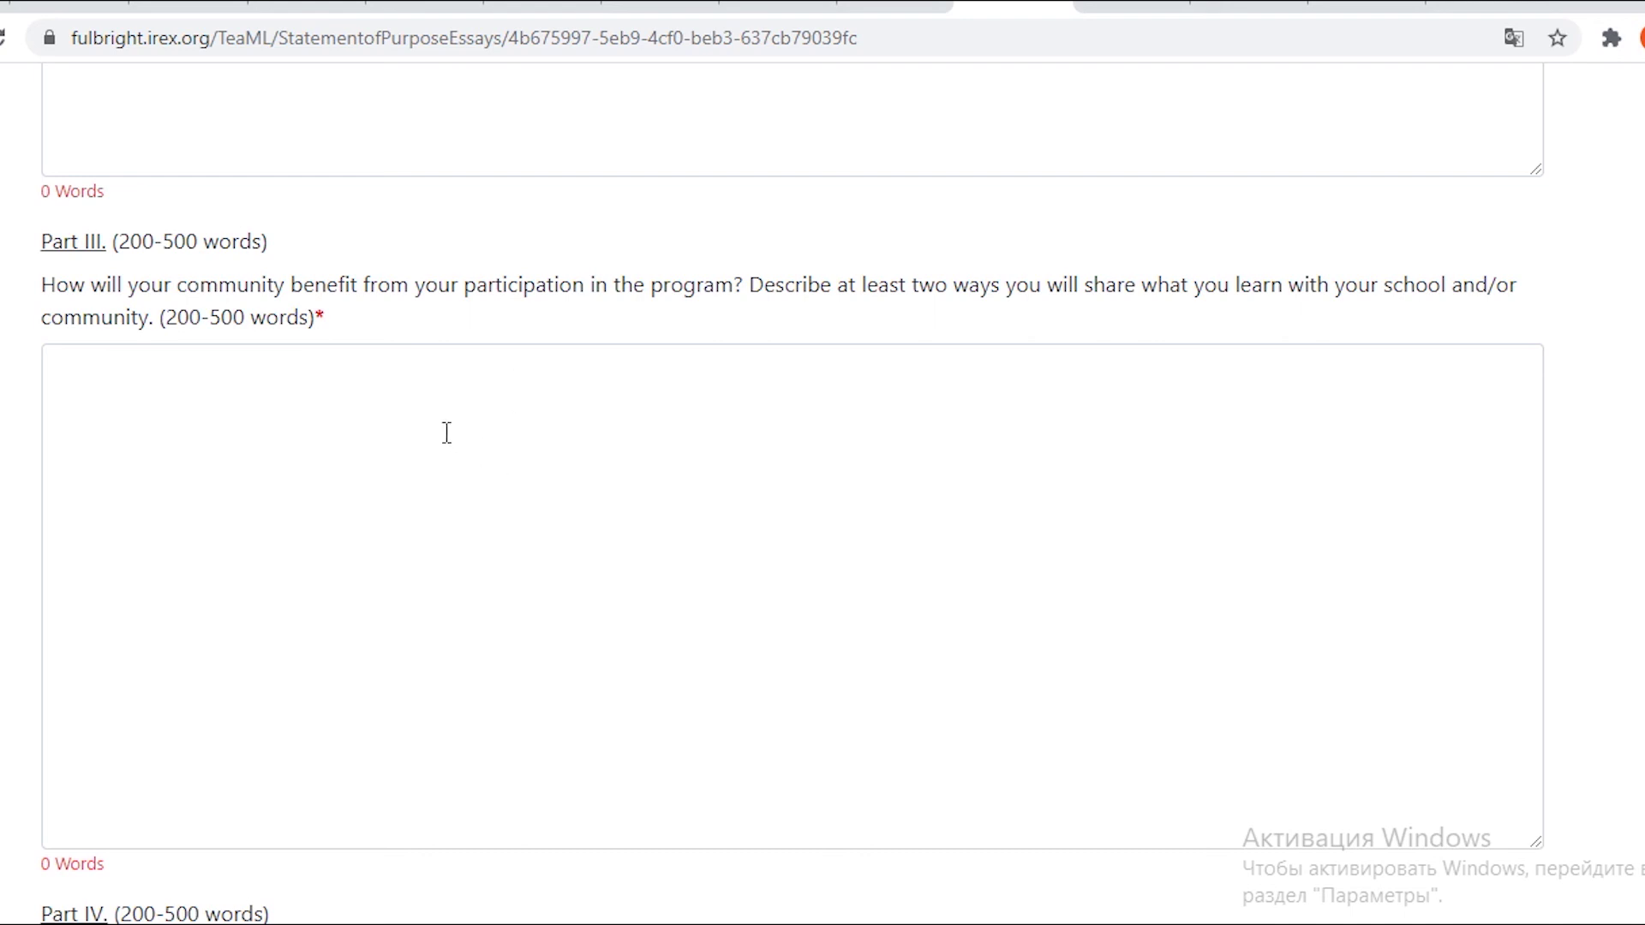
{"action": "left_click_drag", "start_coordinate": [292, 284], "coordinate": [360, 291]}
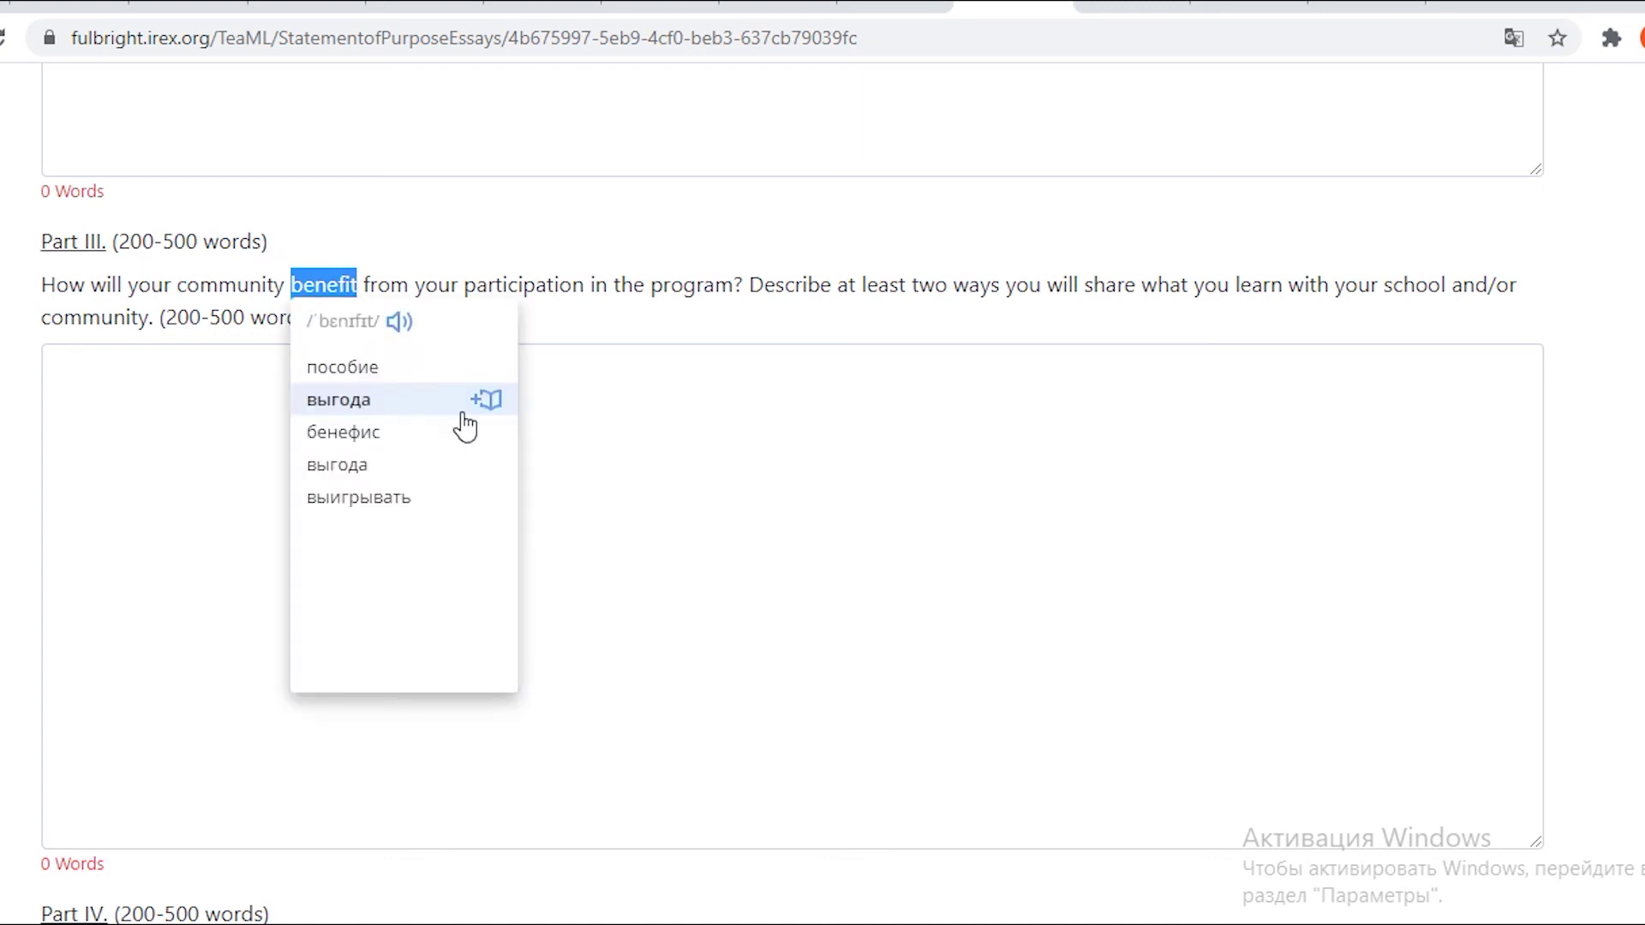
{"action": "left_click", "coordinate": [591, 412]}
{"action": "scroll", "coordinate": [591, 412], "scroll_direction": "down", "scroll_amount": 4}
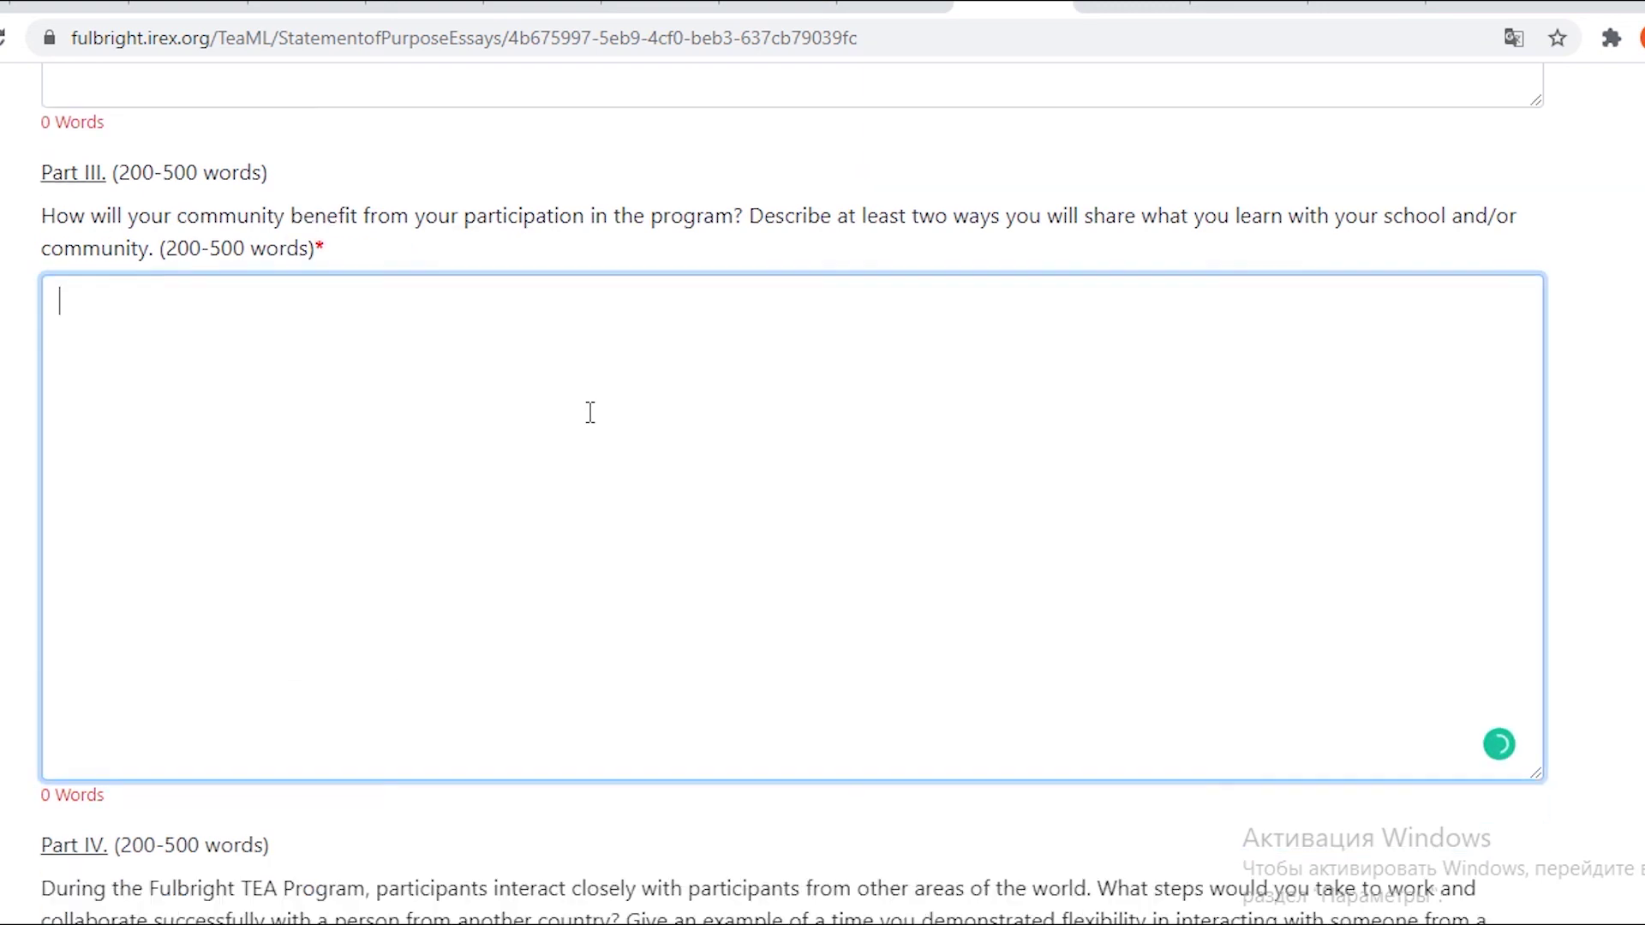
Scroll through Parts IV, V and the additional-info box, translating the accurate-information phrase.
{"action": "scroll", "coordinate": [591, 412], "scroll_direction": "down", "scroll_amount": 4}
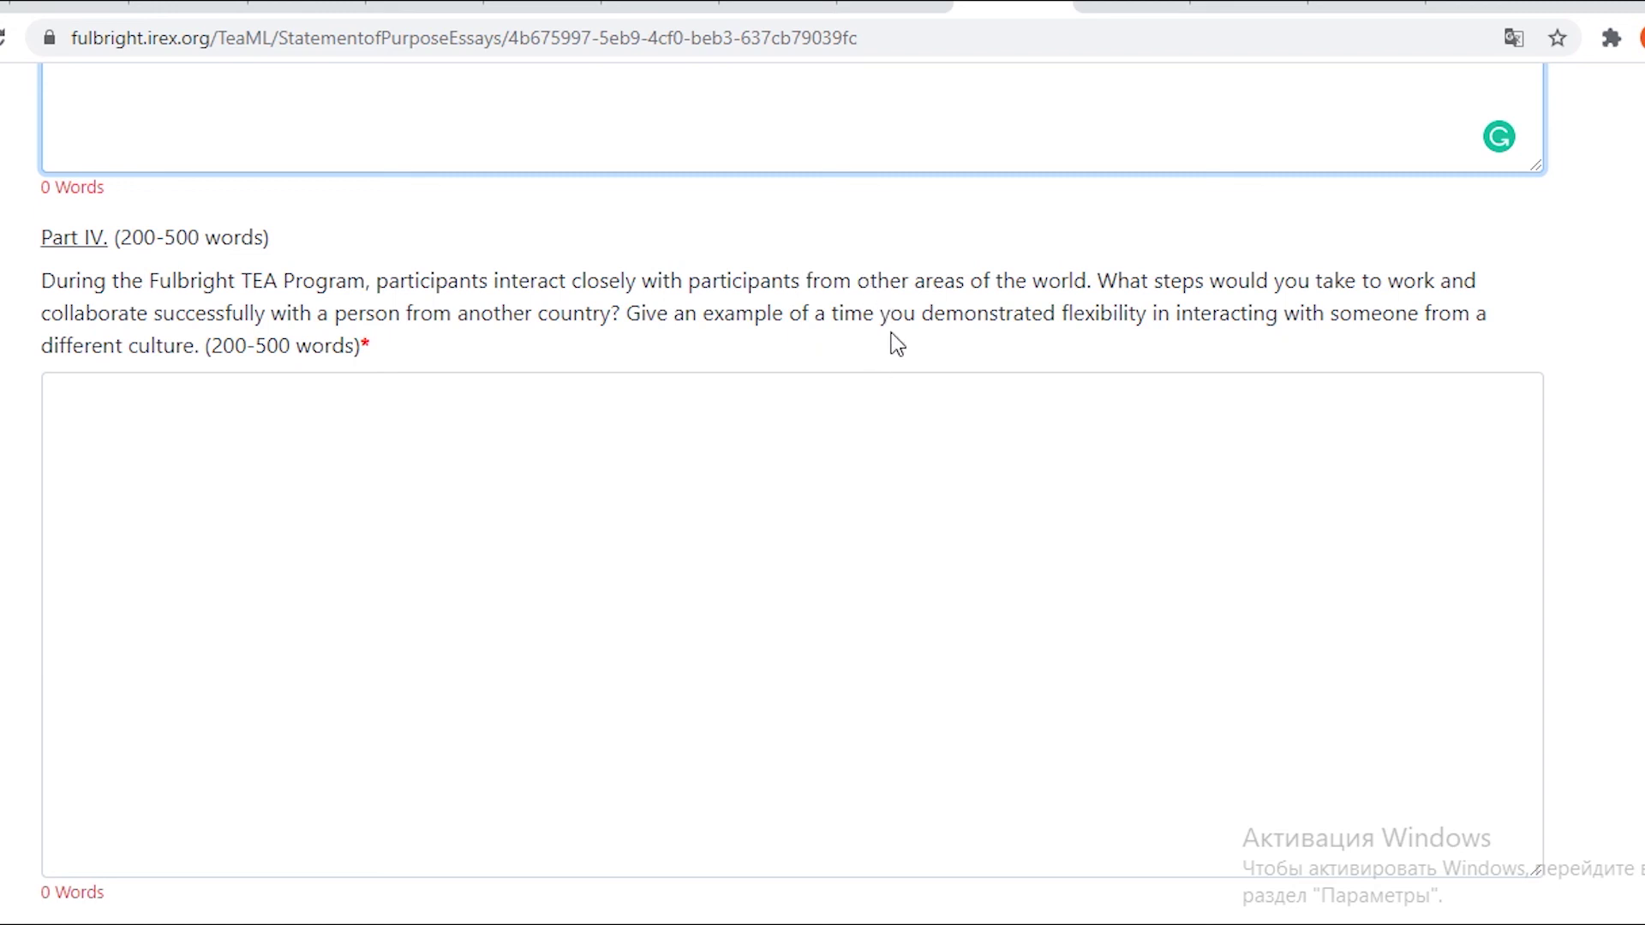
{"action": "scroll", "coordinate": [890, 334], "scroll_direction": "down", "scroll_amount": 2}
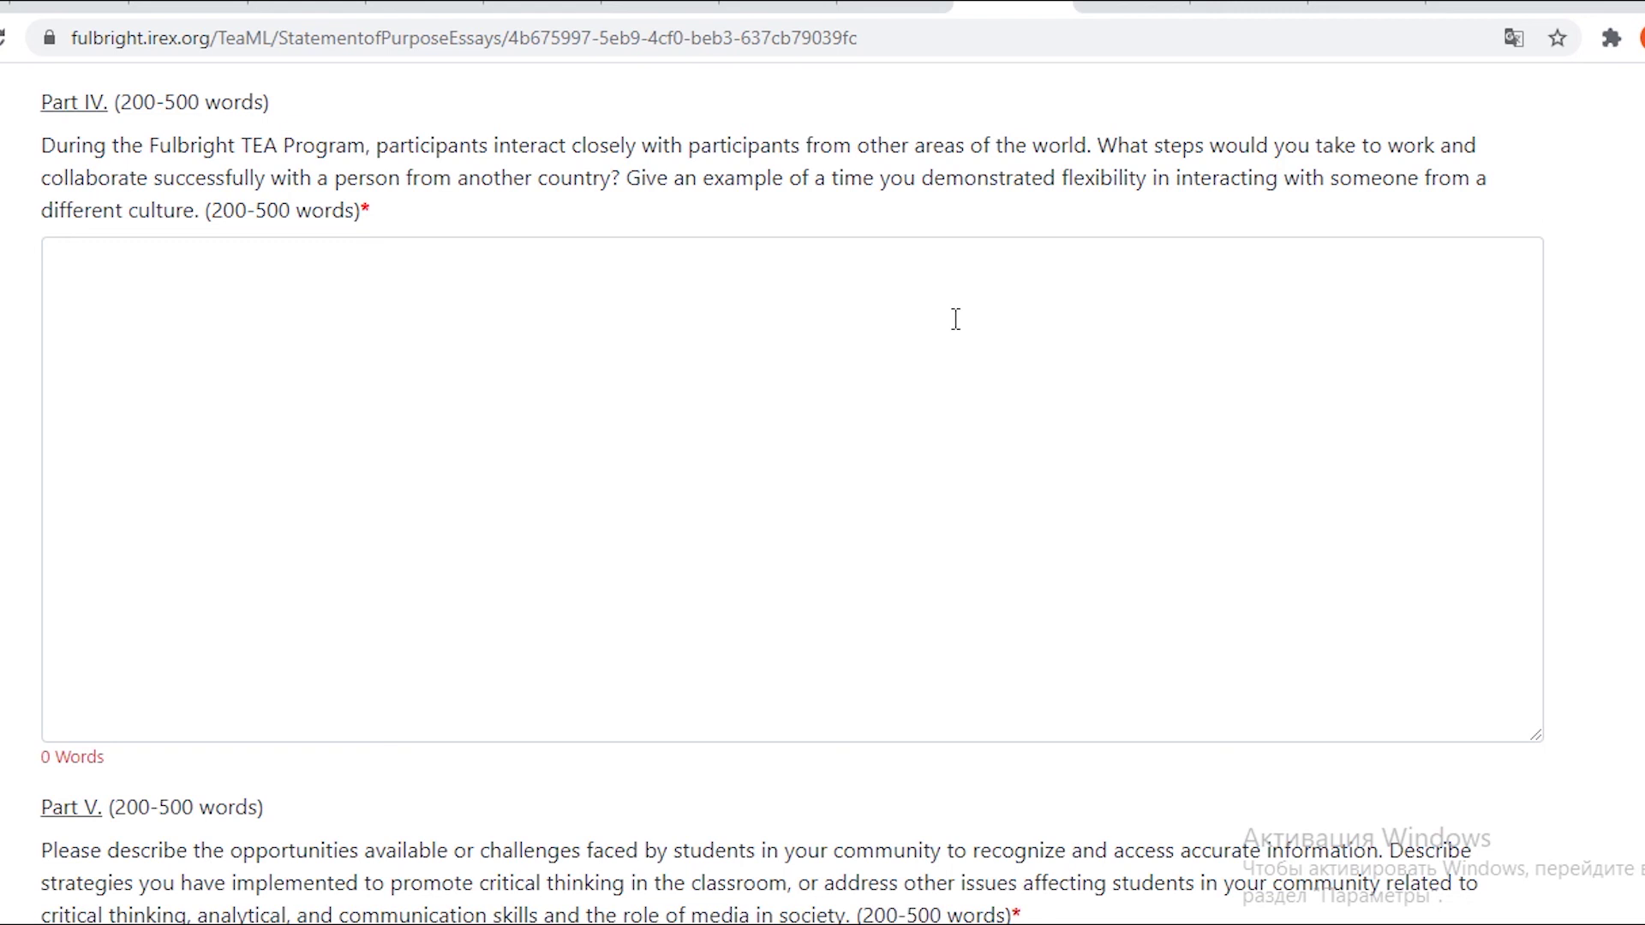
{"action": "scroll", "coordinate": [956, 319], "scroll_direction": "down", "scroll_amount": 5}
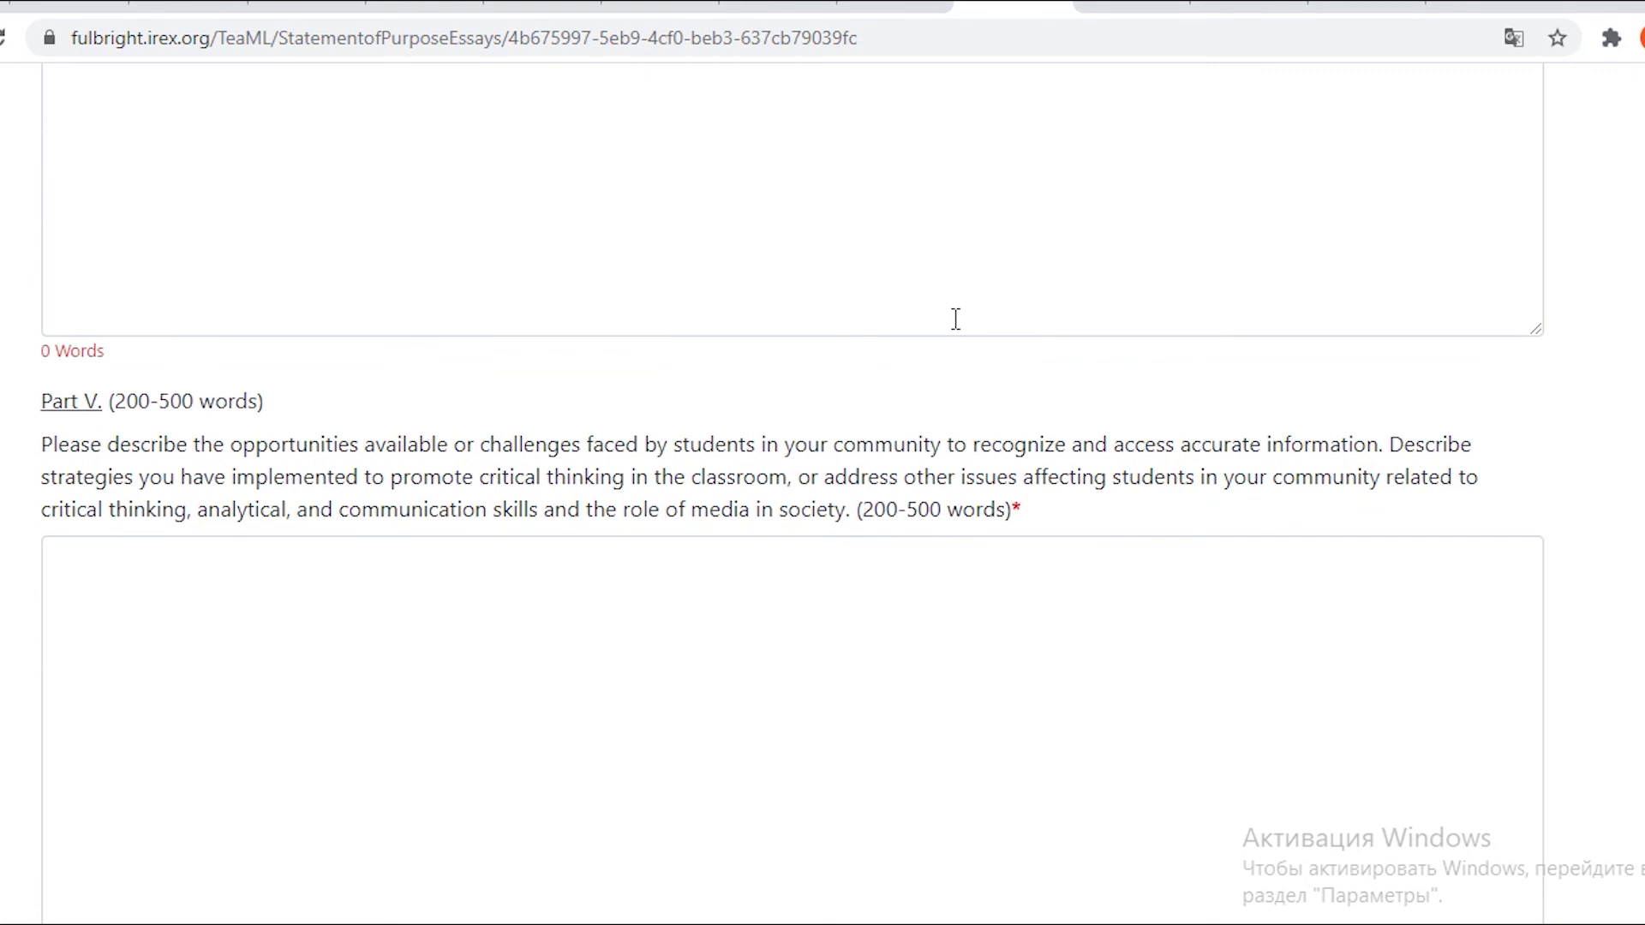
{"action": "scroll", "coordinate": [955, 319], "scroll_direction": "down", "scroll_amount": 11}
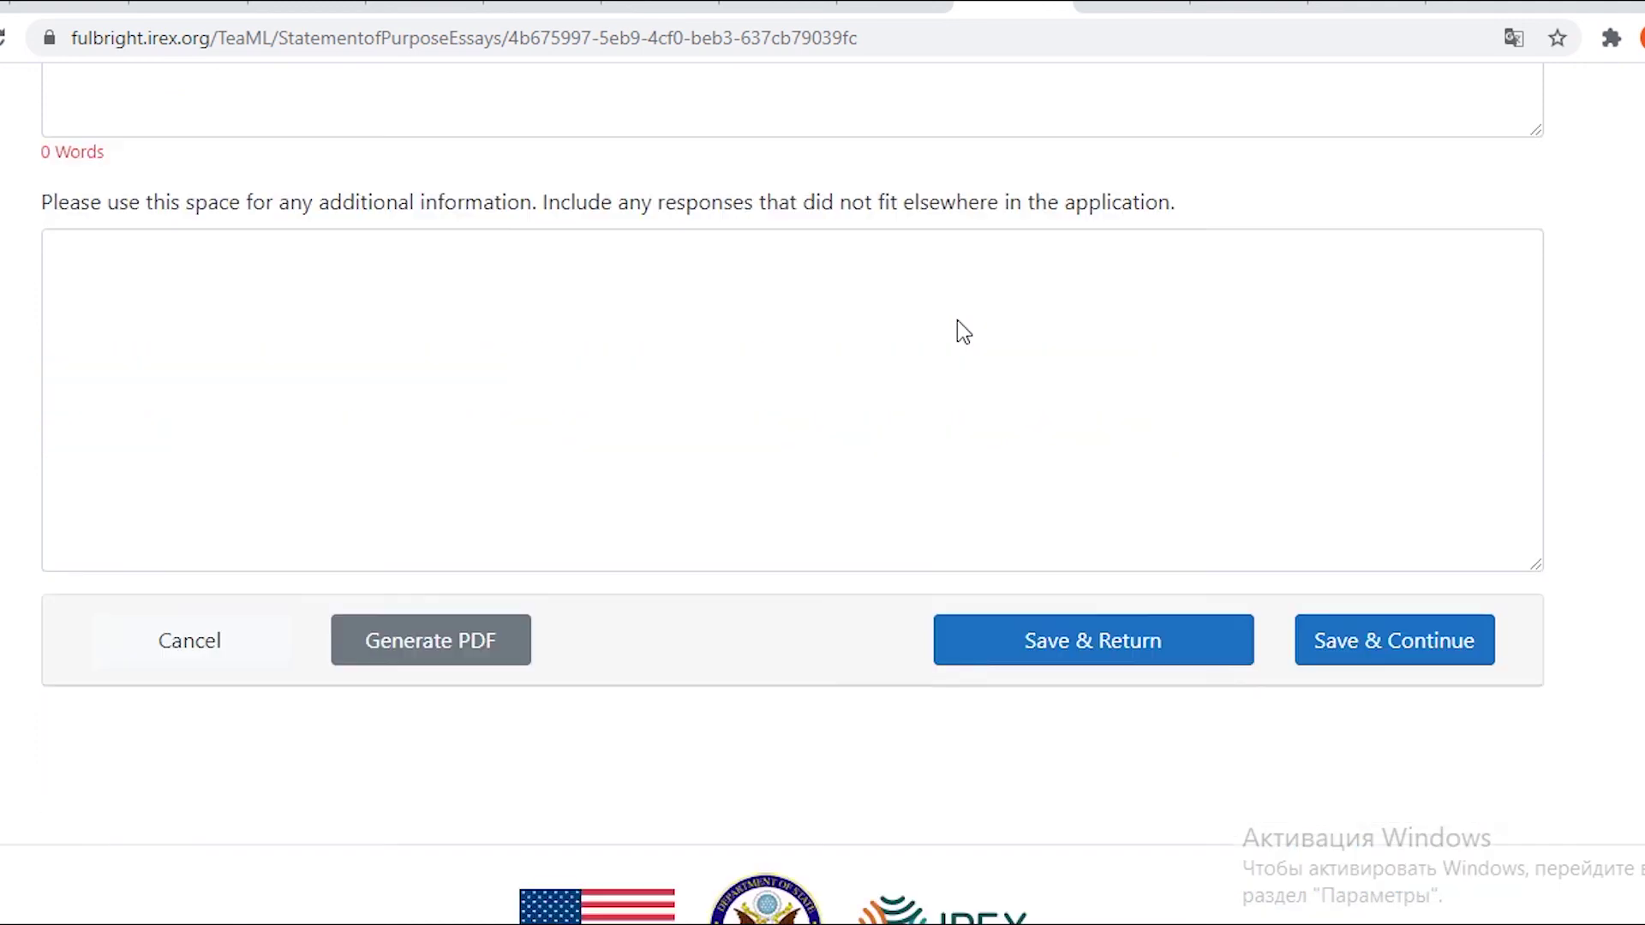
{"action": "scroll", "coordinate": [957, 321], "scroll_direction": "up", "scroll_amount": 4}
{"action": "scroll", "coordinate": [558, 551], "scroll_direction": "up", "scroll_amount": 3}
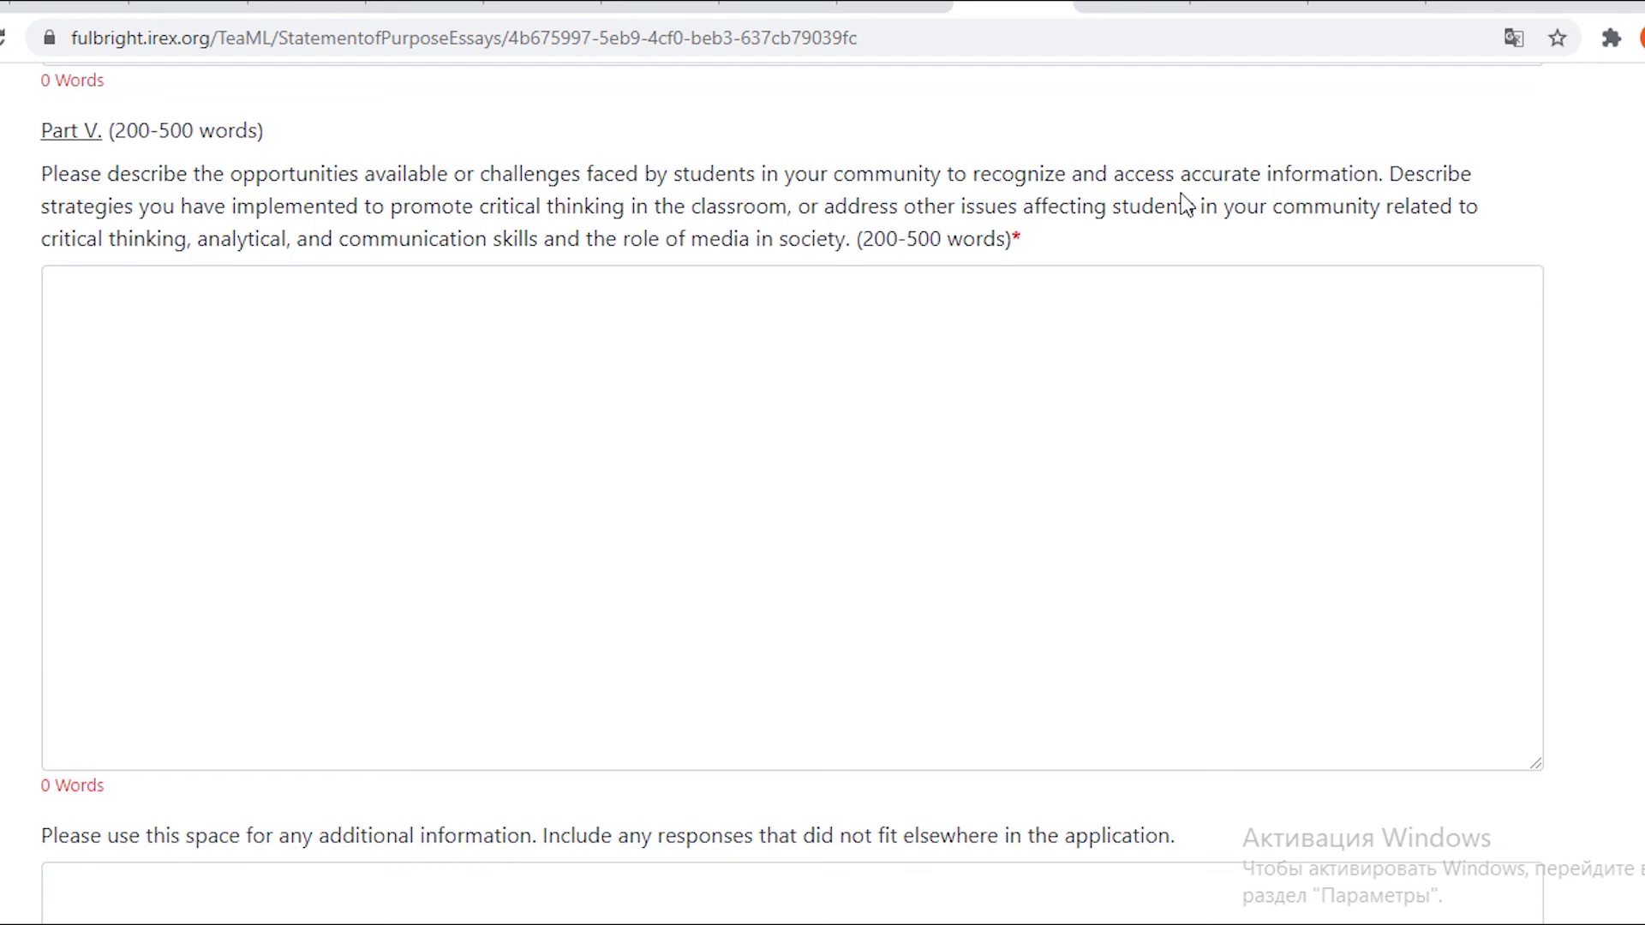
{"action": "left_click_drag", "start_coordinate": [974, 193], "coordinate": [1377, 178]}
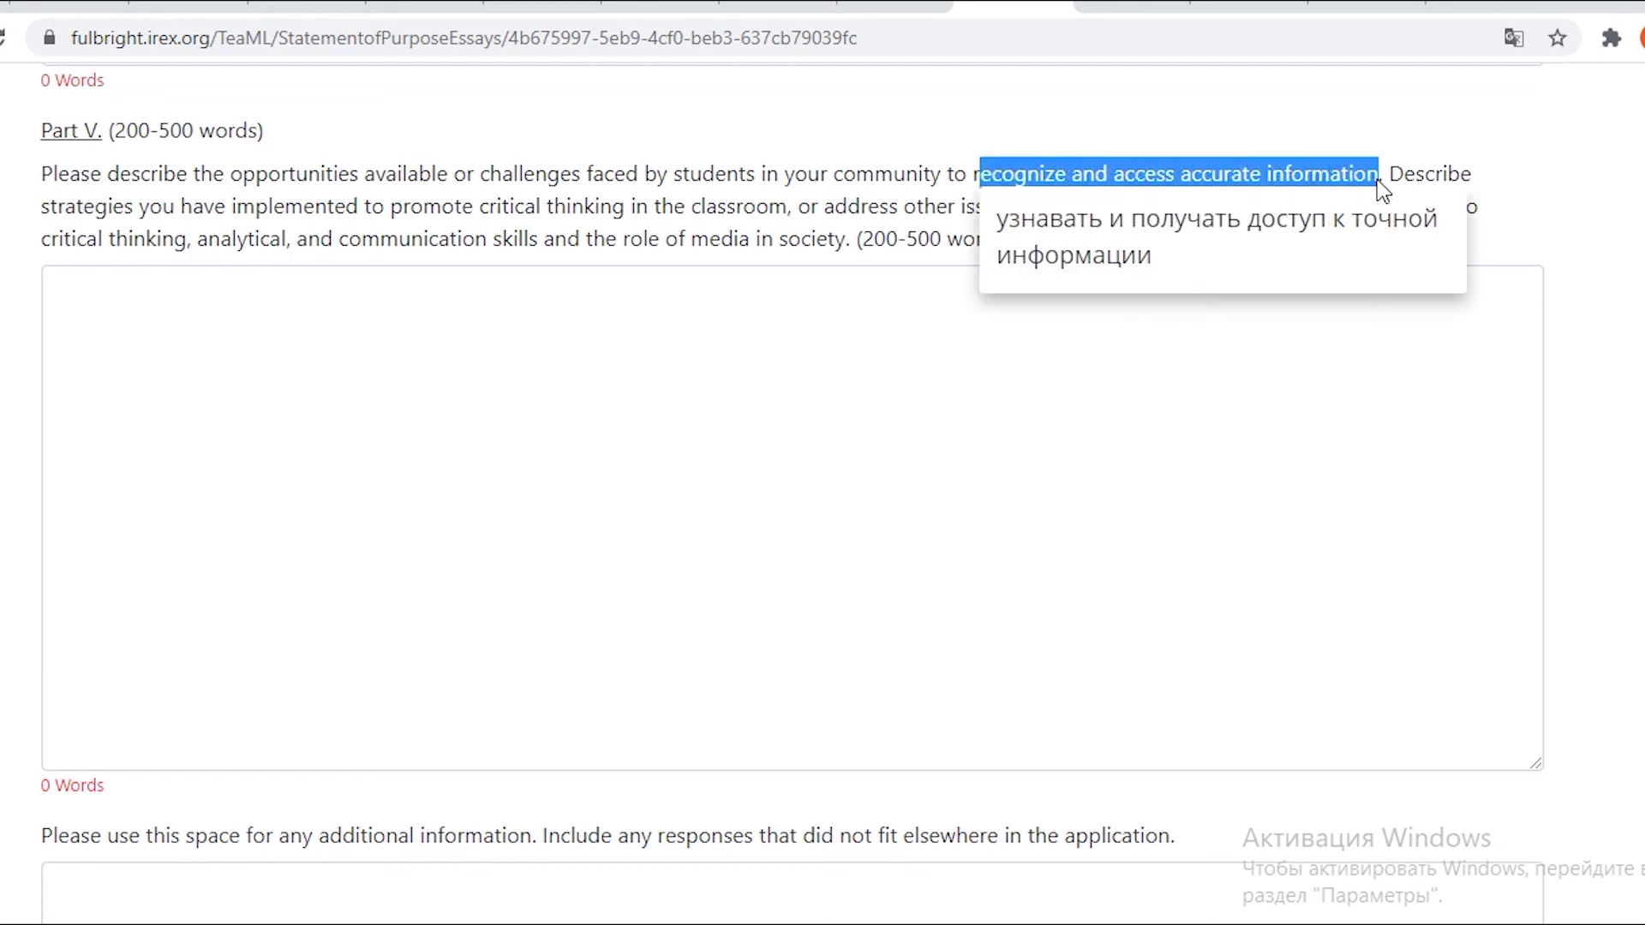
{"action": "left_click", "coordinate": [1573, 224]}
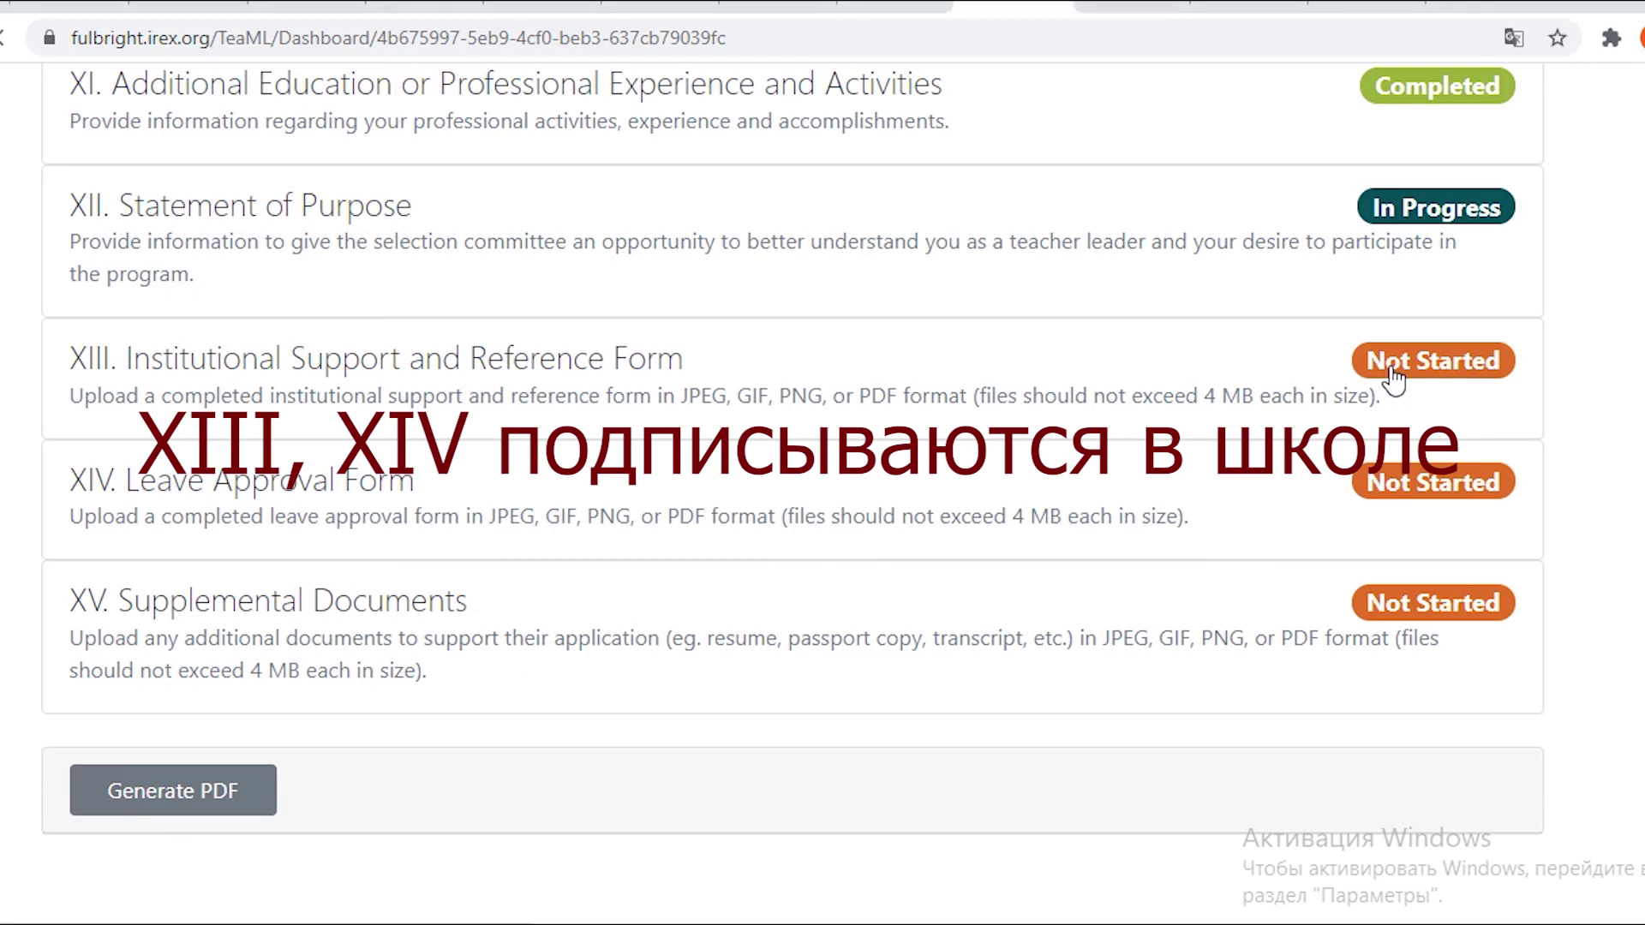
{"action": "left_click", "coordinate": [1397, 570]}
Open the XIII Institutional Support form template in a new tab and save section XIII.
{"action": "scroll", "coordinate": [434, 390], "scroll_direction": "down", "scroll_amount": 8}
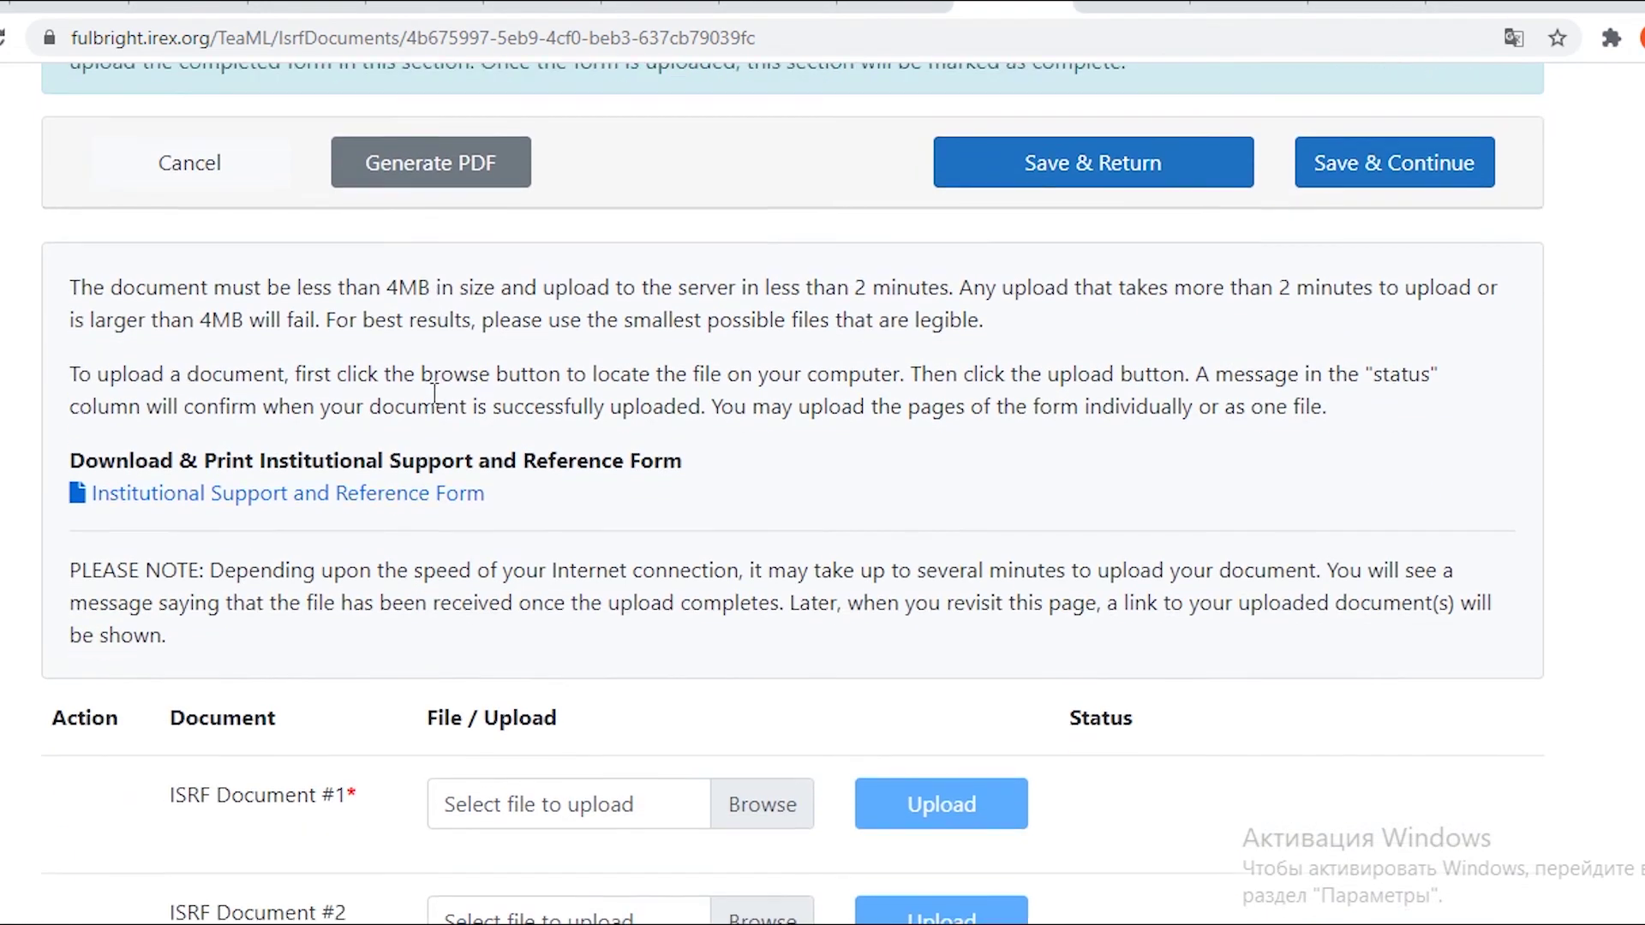
{"action": "right_click", "coordinate": [94, 181]}
{"action": "left_click", "coordinate": [129, 204]}
{"action": "scroll", "coordinate": [230, 154], "scroll_direction": "down", "scroll_amount": 1}
{"action": "scroll", "coordinate": [233, 155], "scroll_direction": "up", "scroll_amount": 1}
{"action": "scroll", "coordinate": [233, 180], "scroll_direction": "down", "scroll_amount": 8}
{"action": "scroll", "coordinate": [481, 287], "scroll_direction": "up", "scroll_amount": 5}
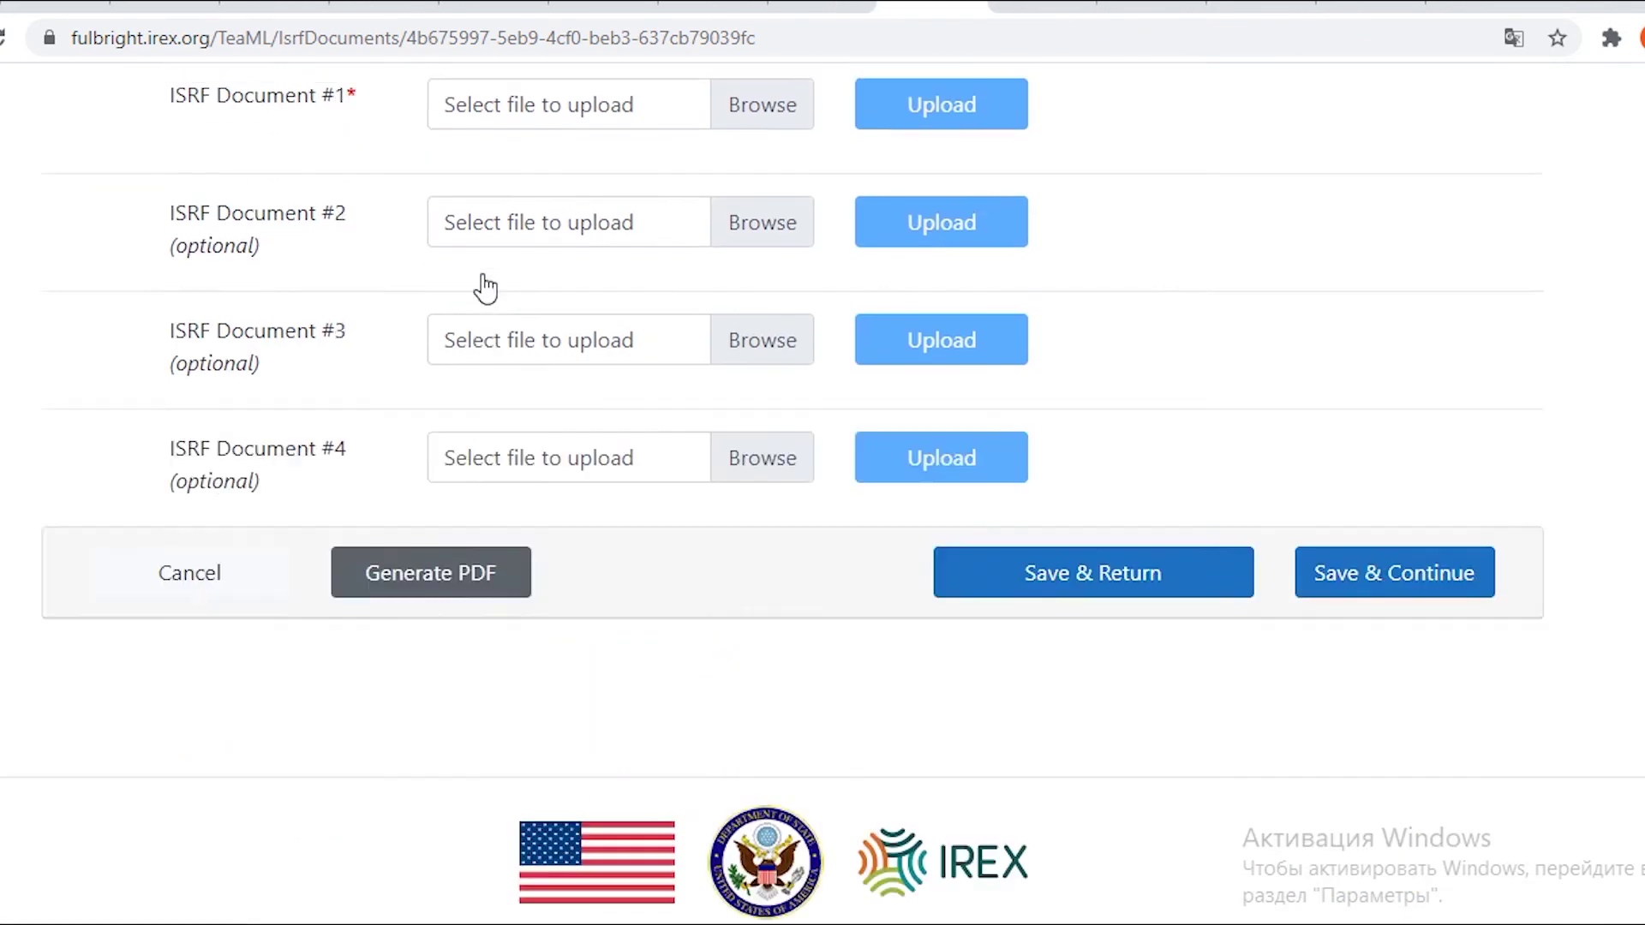
{"action": "scroll", "coordinate": [780, 299], "scroll_direction": "up", "scroll_amount": 2}
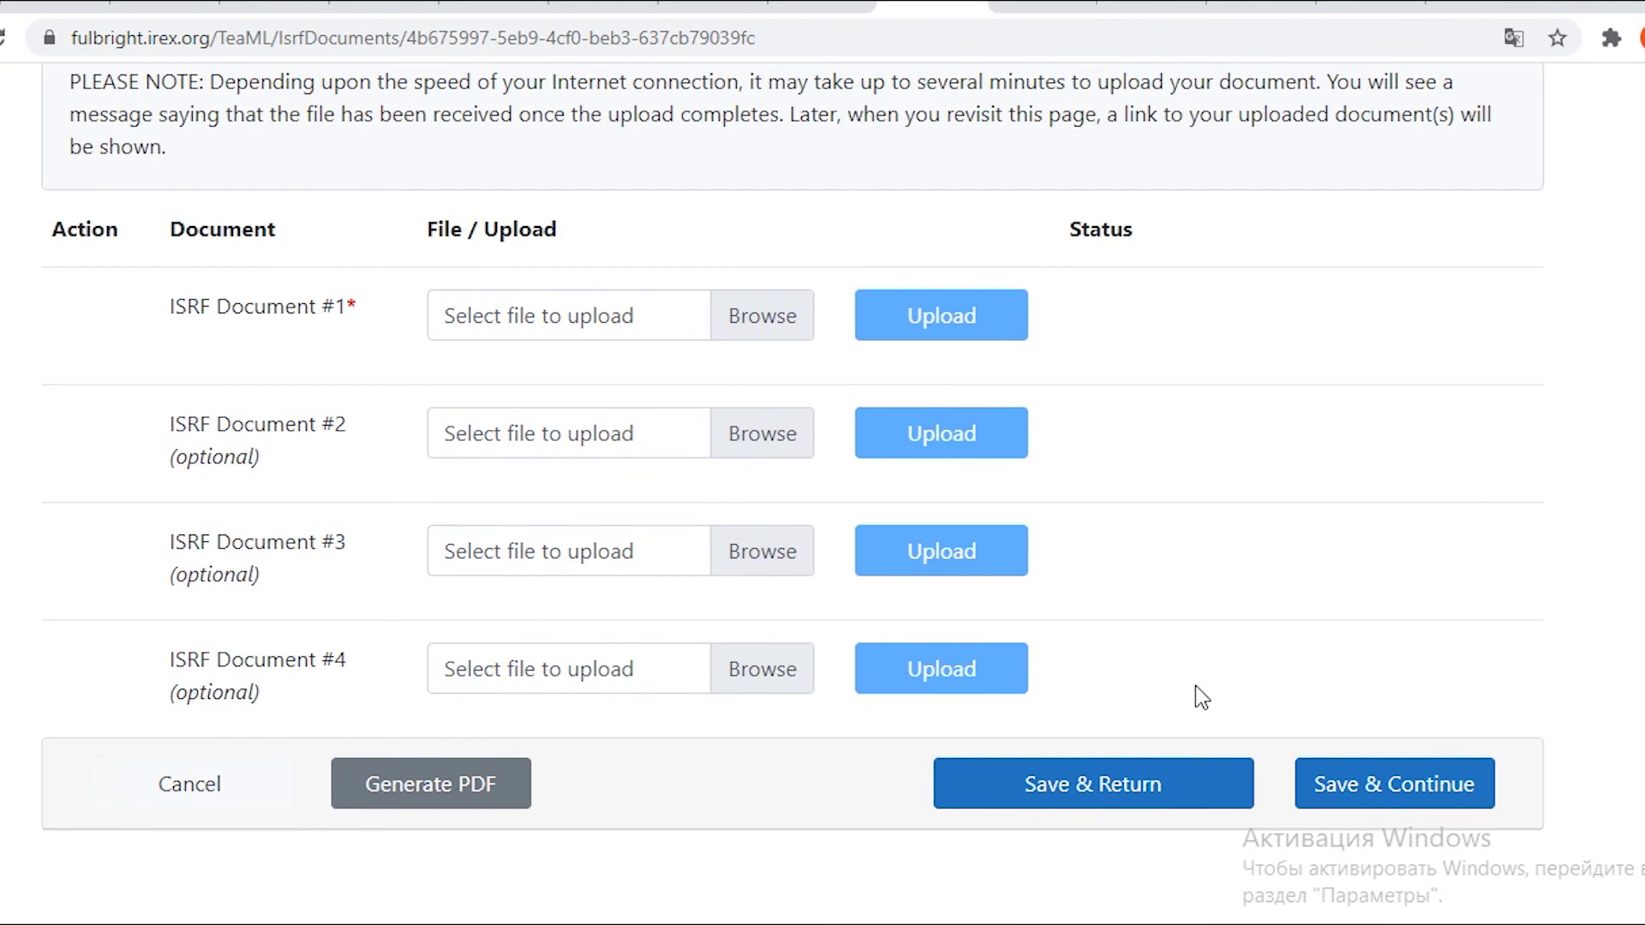
{"action": "left_click", "coordinate": [1189, 804]}
Open the XIV Leave Approval Form template in a new tab and save section XIV.
{"action": "scroll", "coordinate": [1161, 748], "scroll_direction": "down", "scroll_amount": 20}
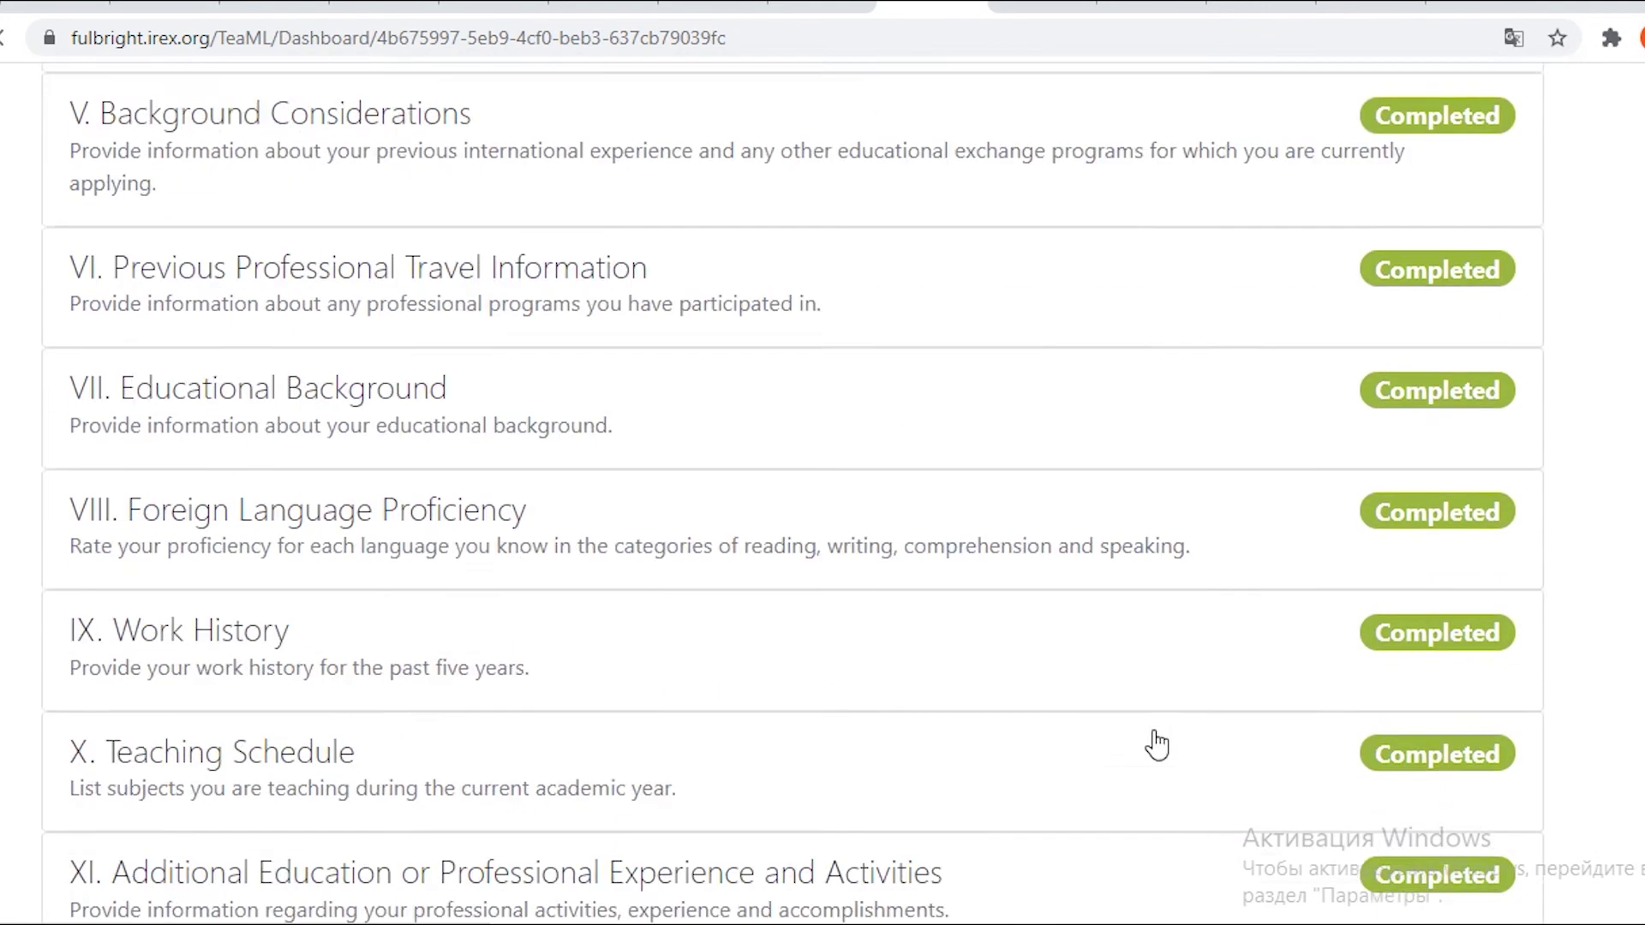
{"action": "left_click", "coordinate": [1347, 485]}
{"action": "scroll", "coordinate": [405, 514], "scroll_direction": "down", "scroll_amount": 2}
{"action": "scroll", "coordinate": [411, 525], "scroll_direction": "down", "scroll_amount": 4}
{"action": "right_click", "coordinate": [209, 415]}
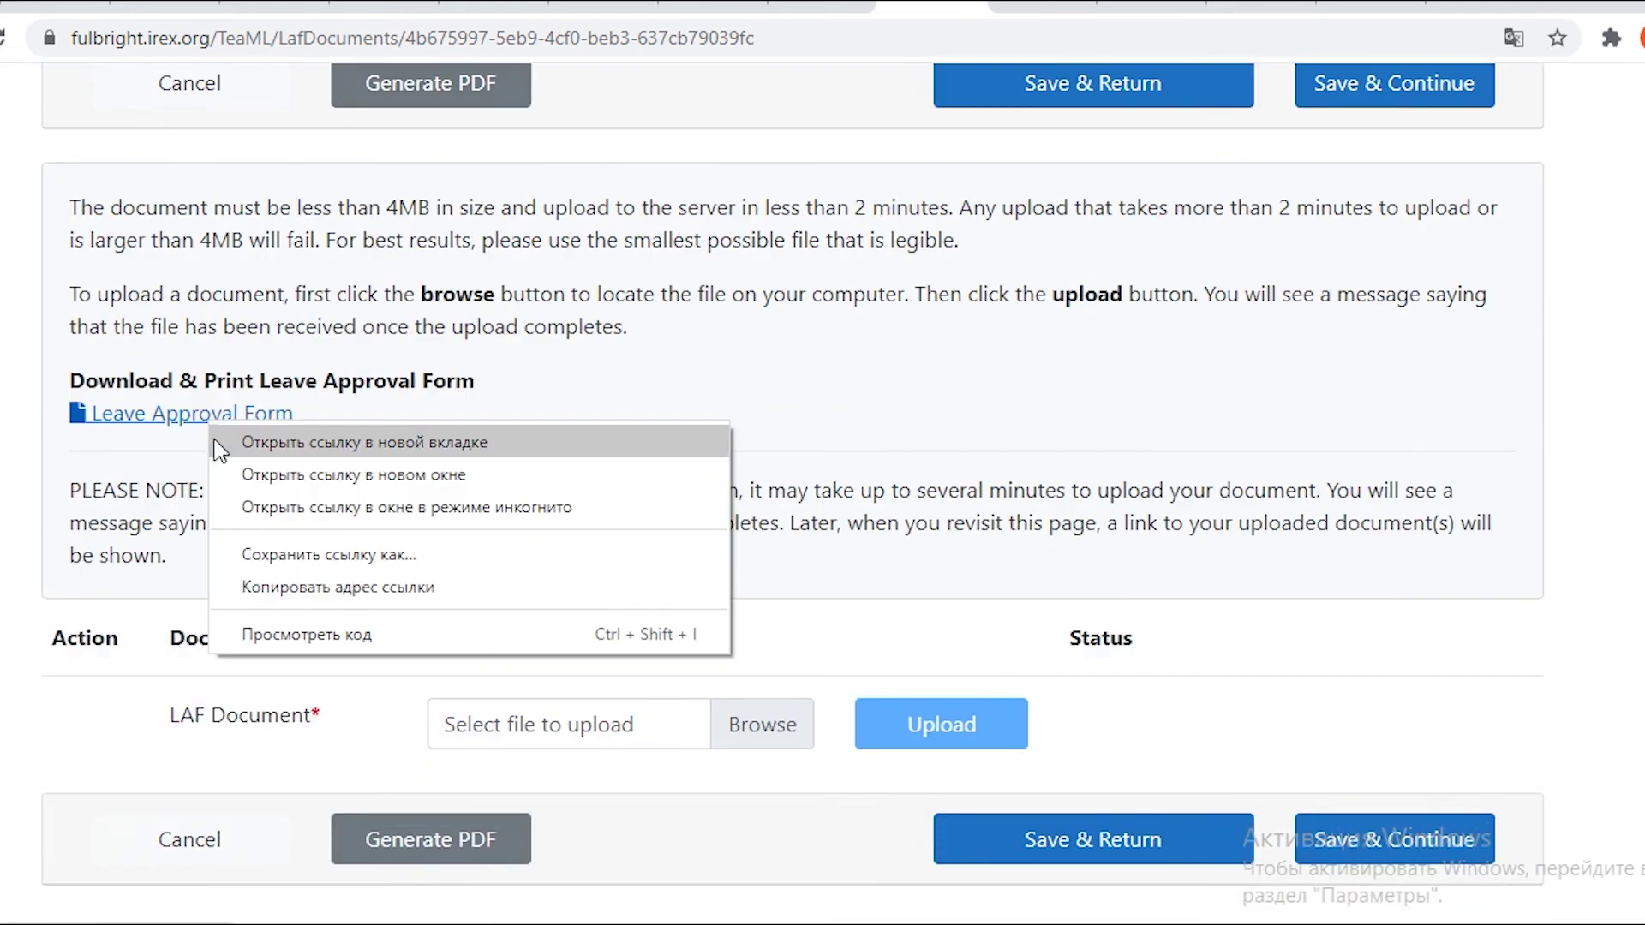
{"action": "left_click", "coordinate": [275, 441]}
{"action": "scroll", "coordinate": [354, 493], "scroll_direction": "down", "scroll_amount": 5}
{"action": "left_click", "coordinate": [994, 446]}
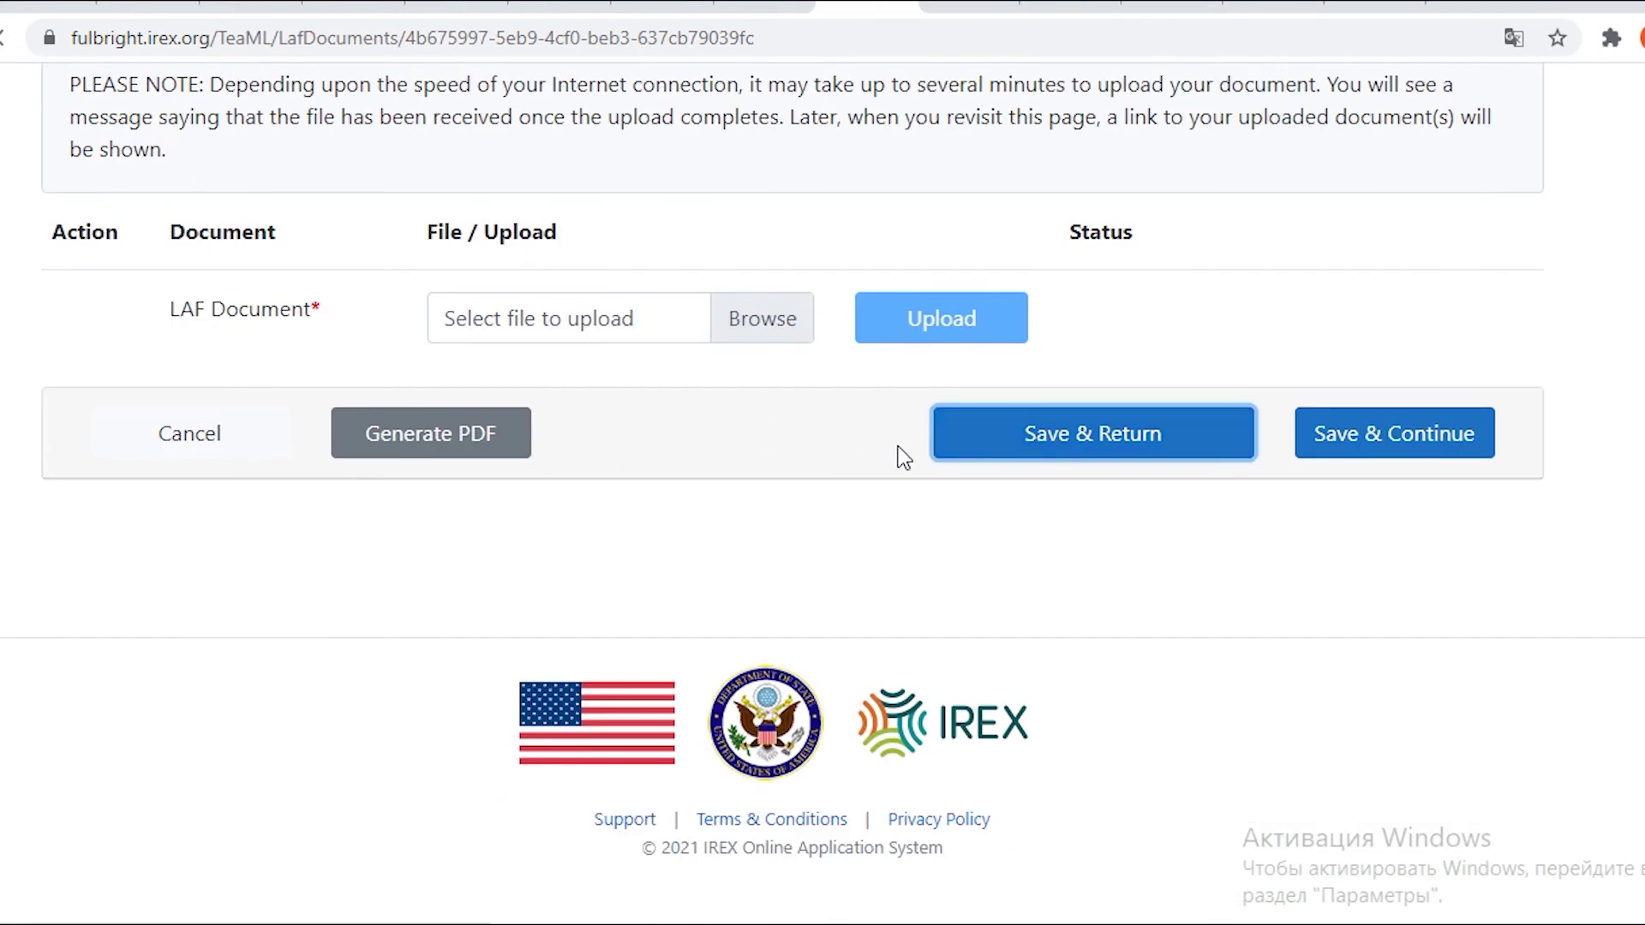
{"action": "scroll", "coordinate": [943, 460], "scroll_direction": "down", "scroll_amount": 15}
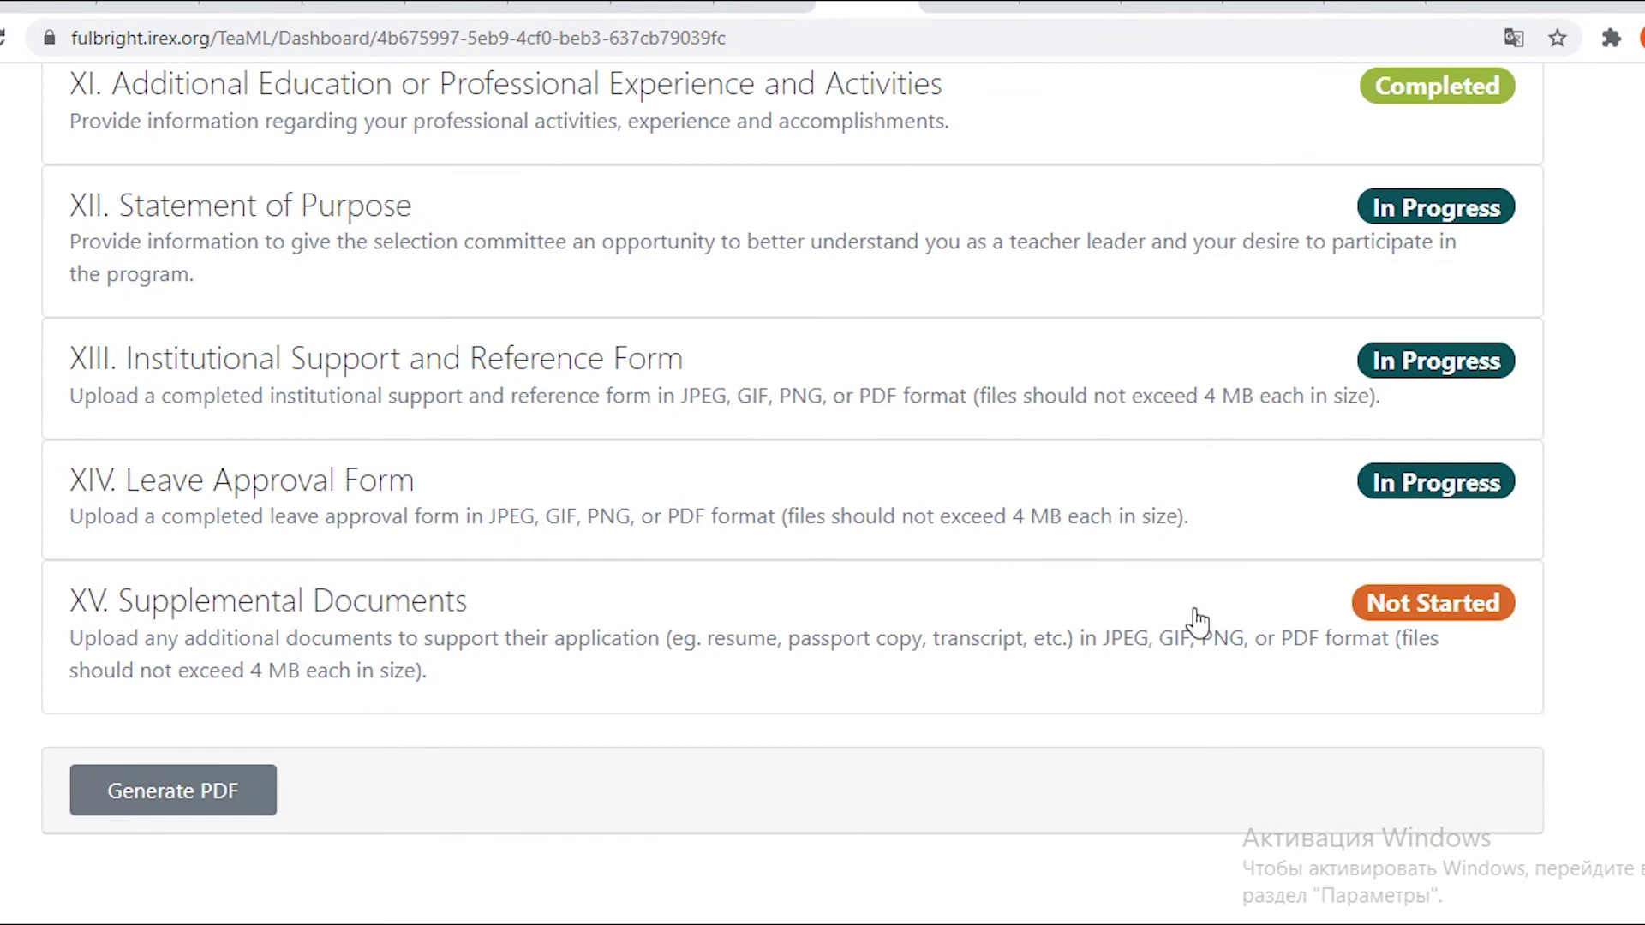
Open XV Supplemental Documents and scroll through its optional Other document upload rows.
{"action": "left_click", "coordinate": [1396, 610]}
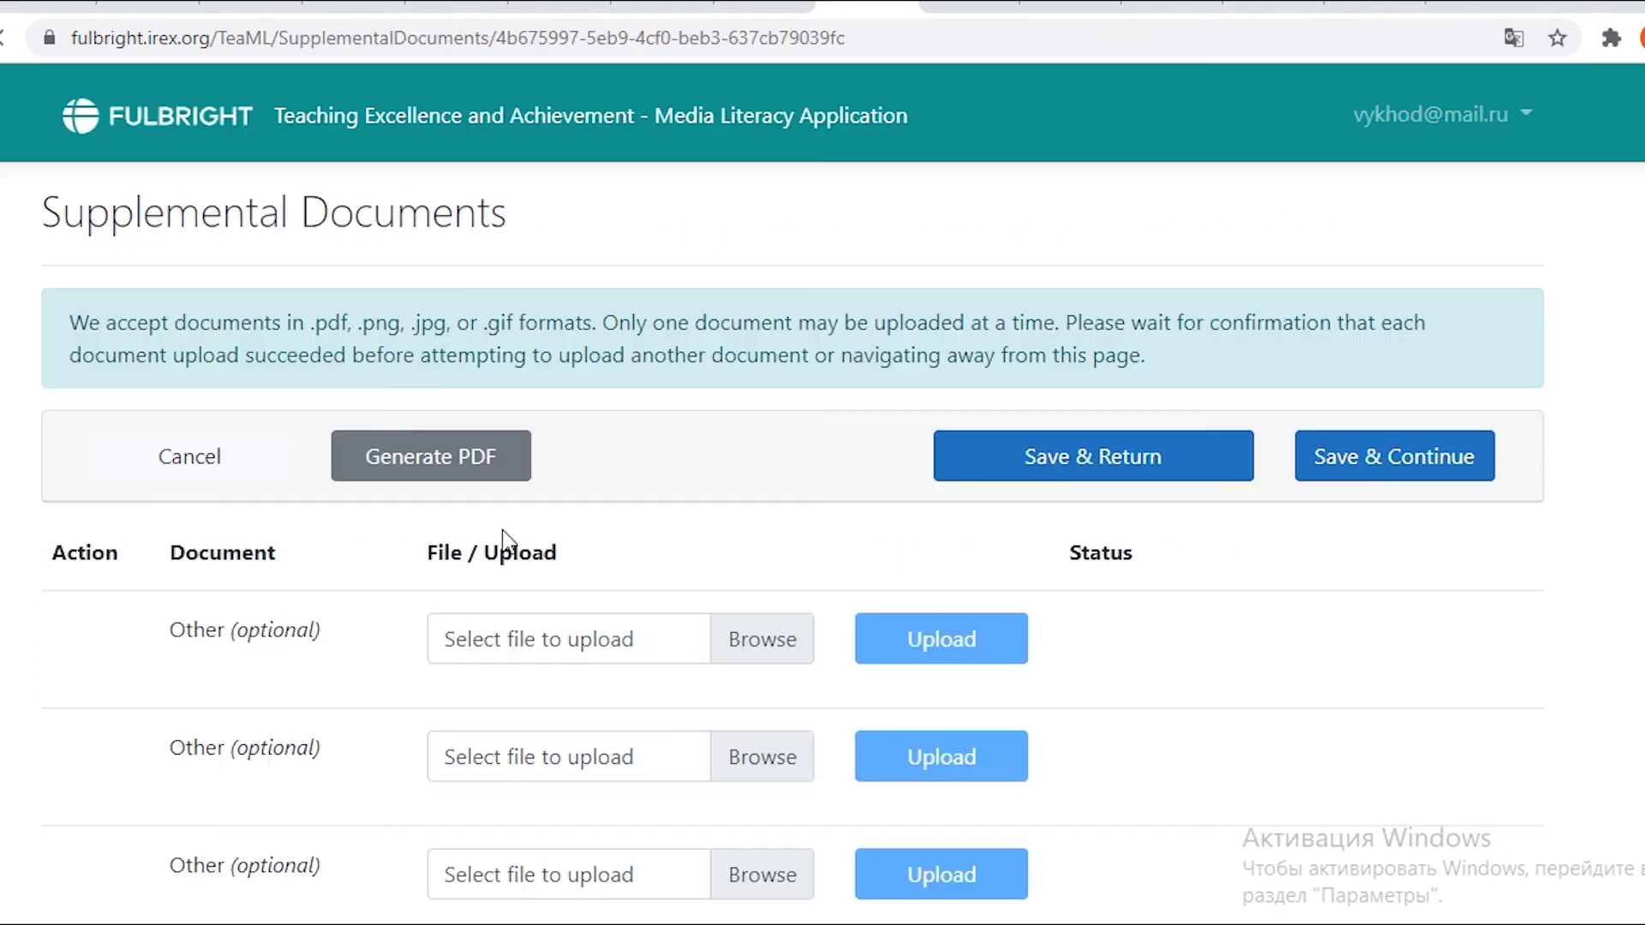
{"action": "scroll", "coordinate": [502, 530], "scroll_direction": "up", "scroll_amount": 4}
{"action": "scroll", "coordinate": [845, 364], "scroll_direction": "down", "scroll_amount": 5}
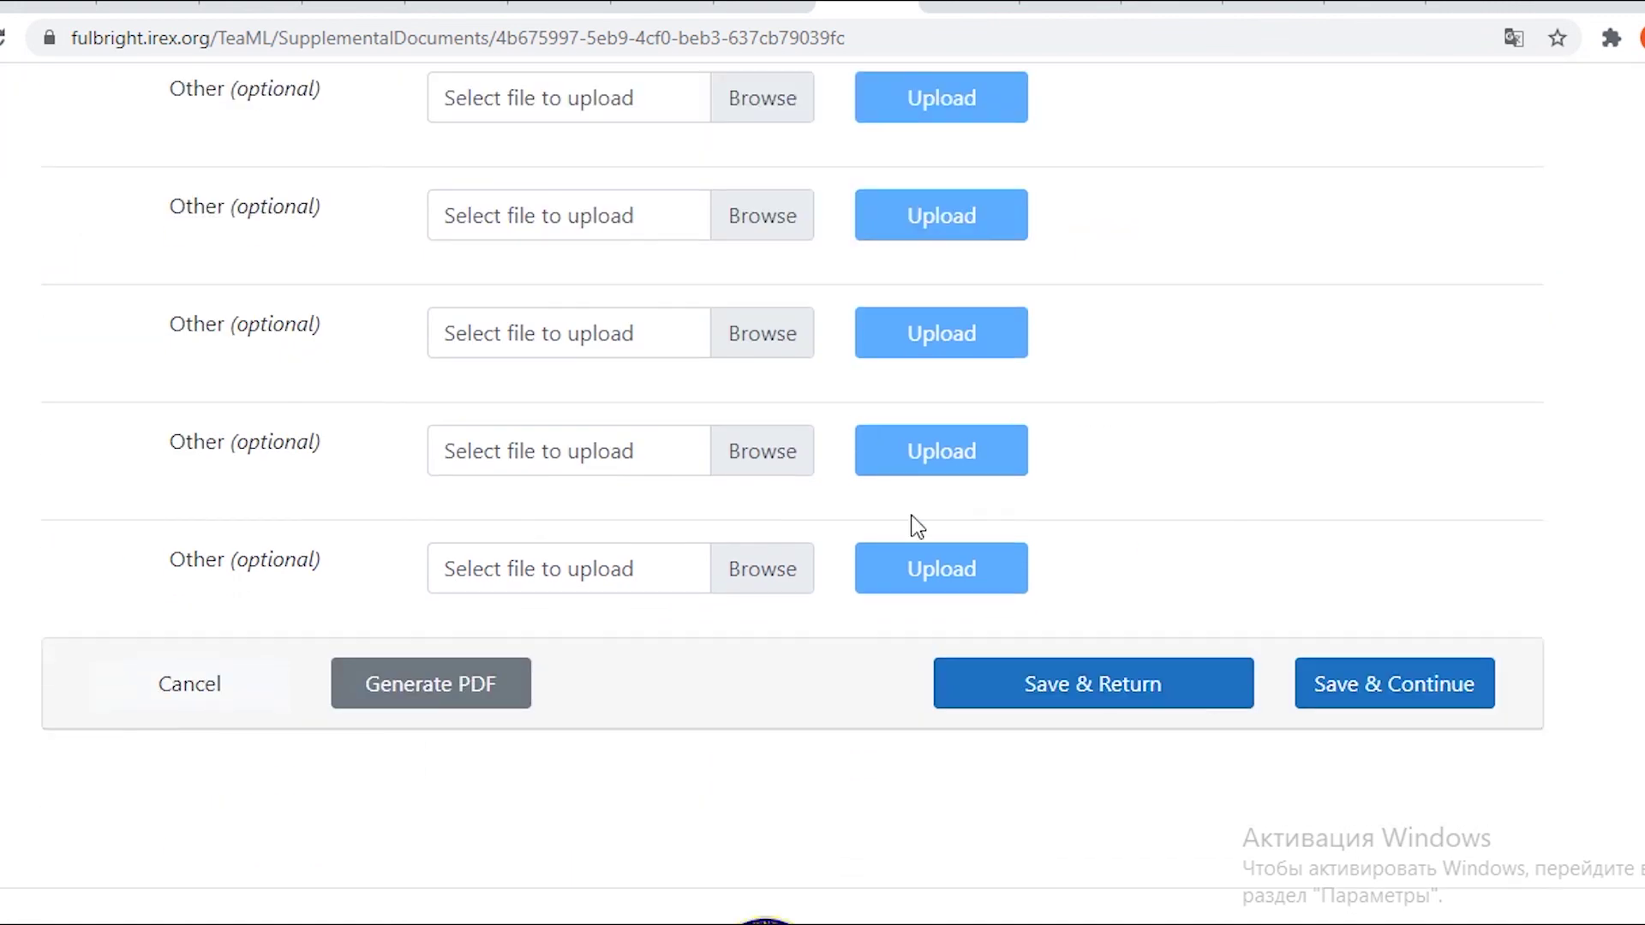
{"action": "scroll", "coordinate": [914, 525], "scroll_direction": "up", "scroll_amount": 5}
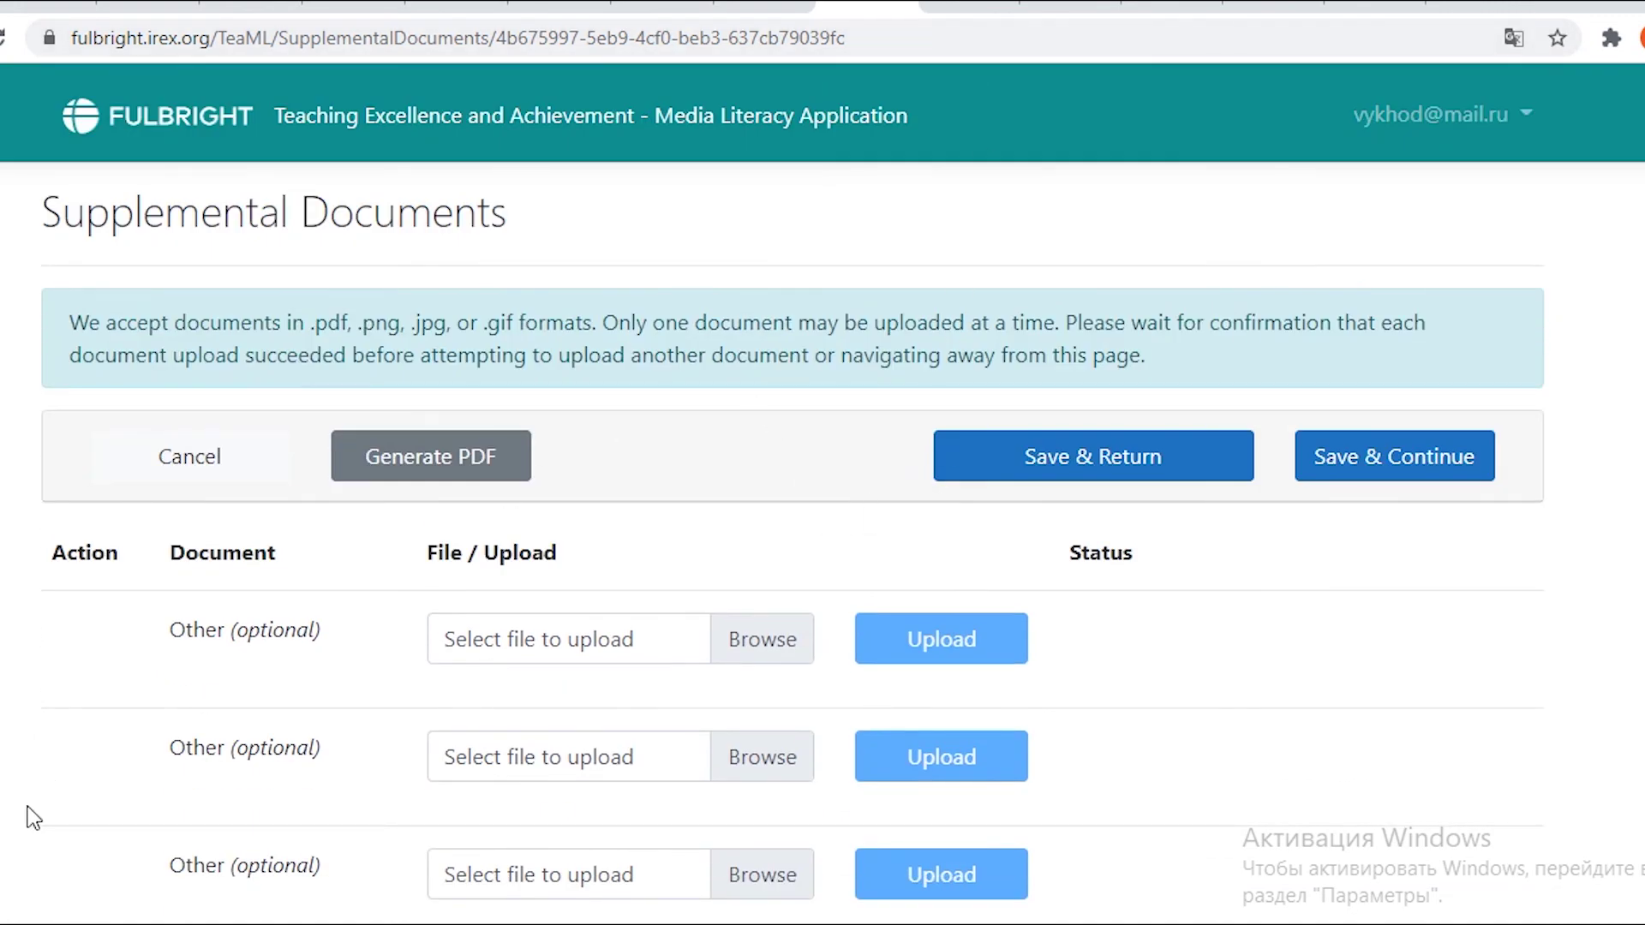